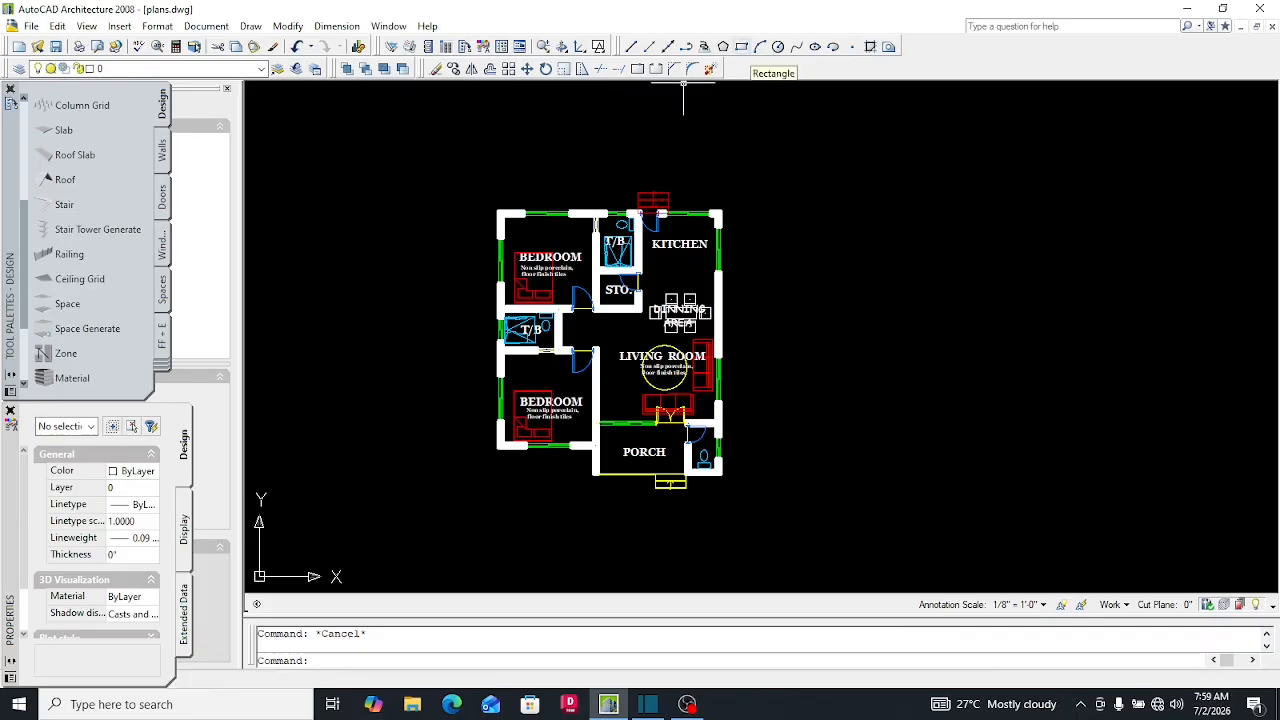
Draw a rectangle that encloses the whole floor plan, leaving a margin beyond the outer walls and both sets of steps
{"action": "left_click", "coordinate": [741, 46]}
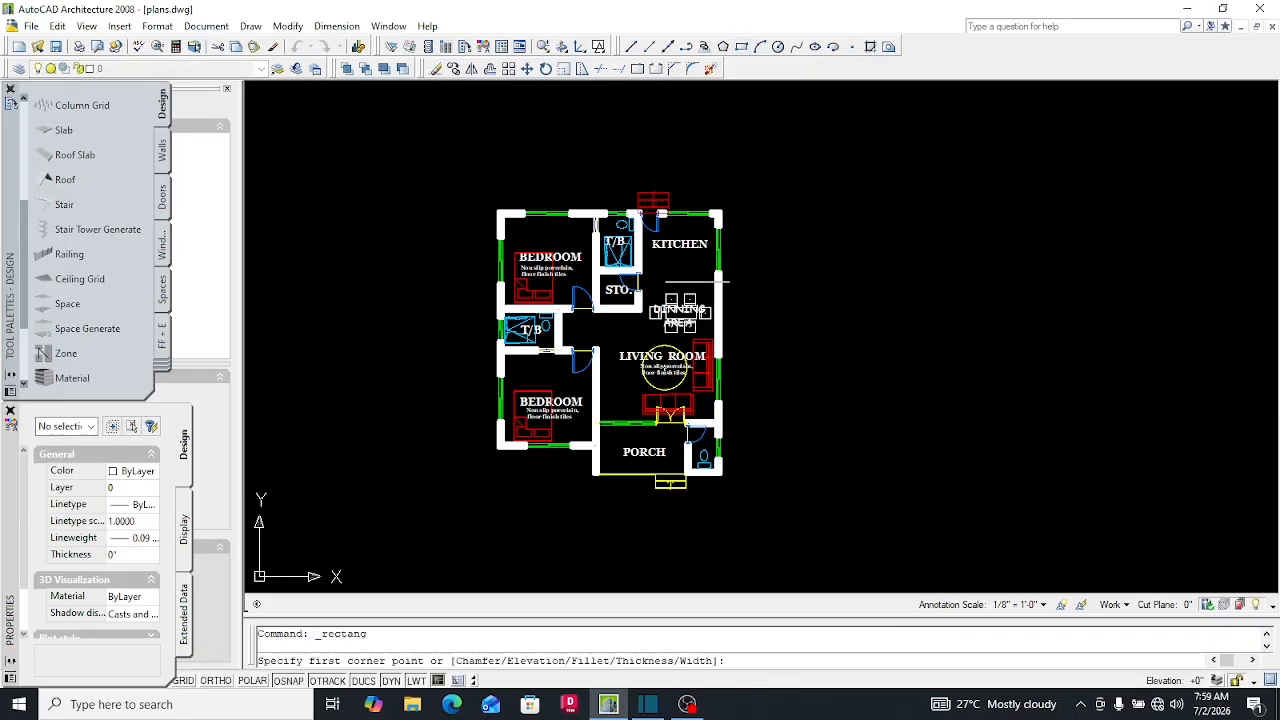
{"action": "left_click", "coordinate": [474, 184]}
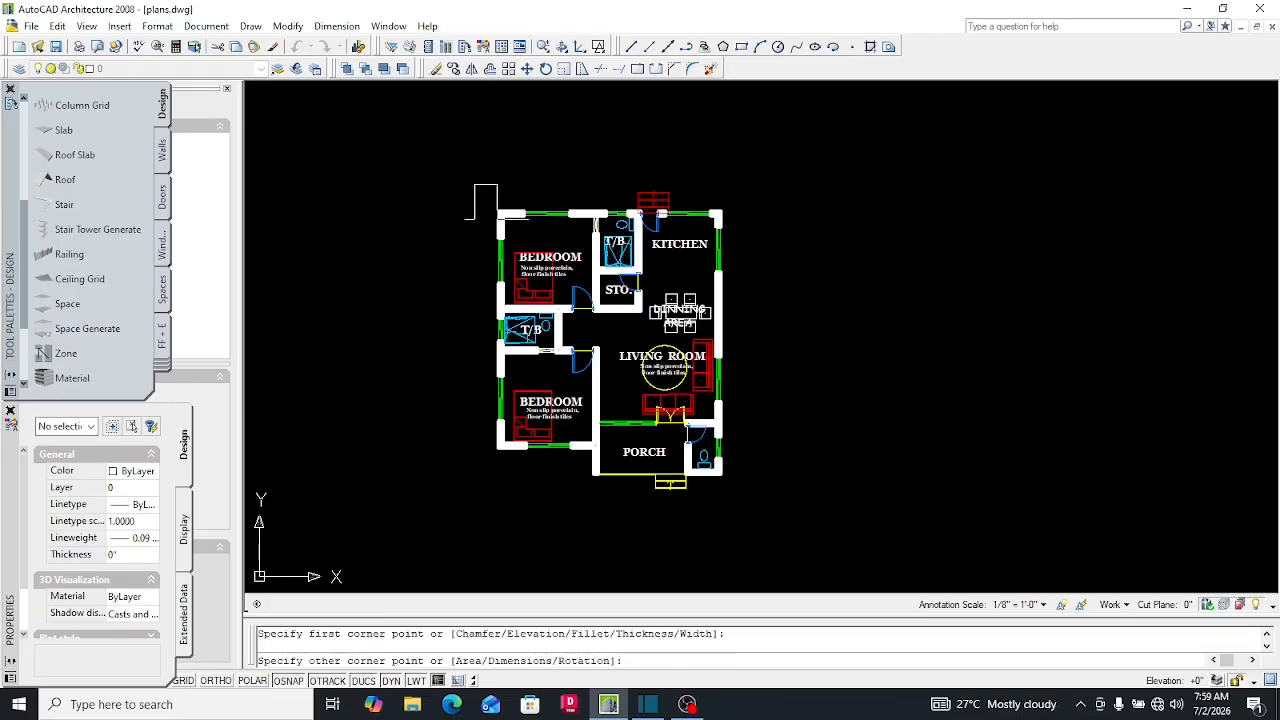
{"action": "left_click", "coordinate": [743, 507]}
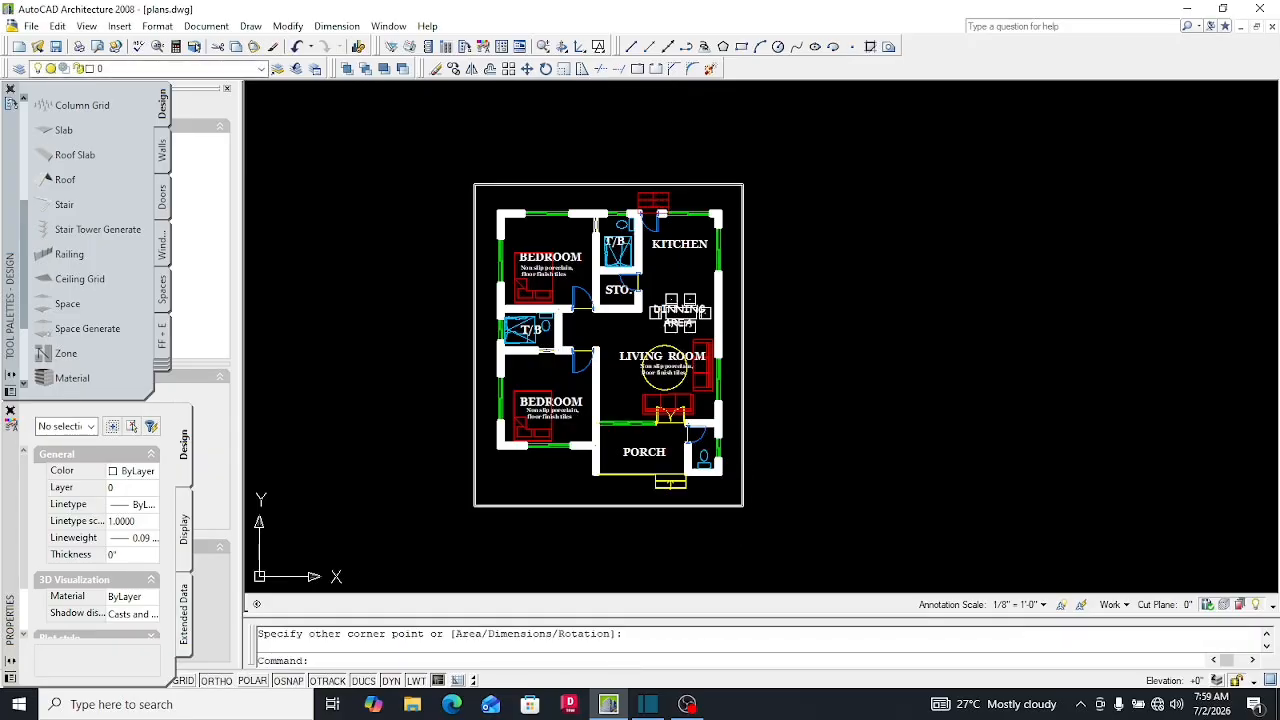
Offset the rectangle outward four times in succession at 3' spacing to make nested guide frames around the plan
{"action": "scroll", "coordinate": [672, 152], "scroll_direction": "up", "scroll_amount": 4}
{"action": "scroll", "coordinate": [645, 182], "scroll_direction": "down", "scroll_amount": 6}
{"action": "scroll", "coordinate": [547, 241], "scroll_direction": "up", "scroll_amount": 4}
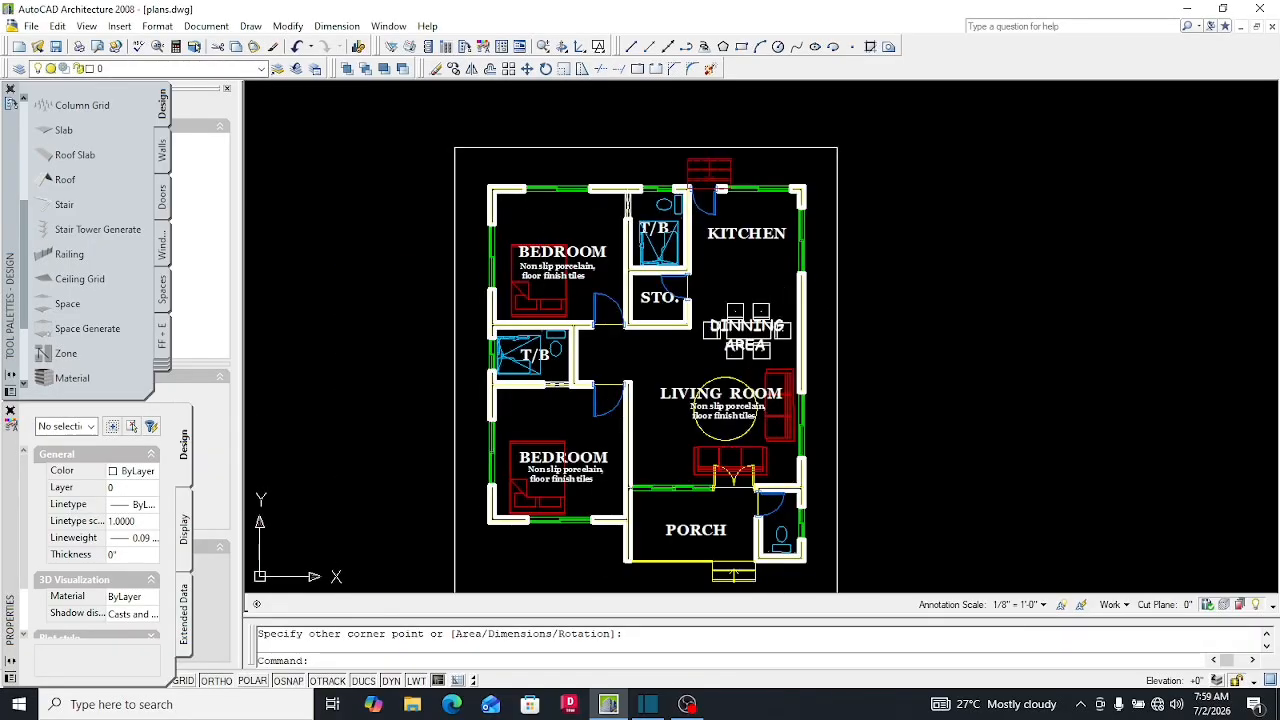
{"action": "scroll", "coordinate": [545, 240], "scroll_direction": "down", "scroll_amount": 4}
{"action": "scroll", "coordinate": [545, 240], "scroll_direction": "up", "scroll_amount": 3}
{"action": "scroll", "coordinate": [553, 257], "scroll_direction": "down", "scroll_amount": 2}
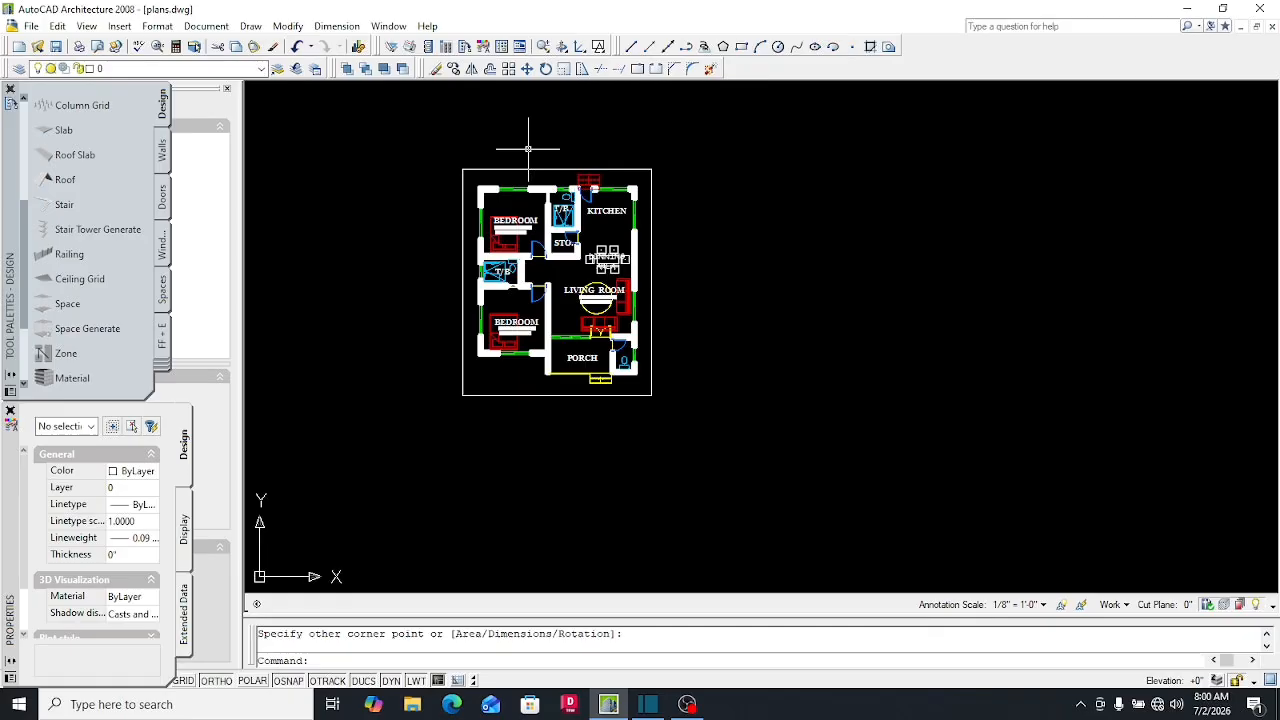
{"action": "key", "text": "Return"}
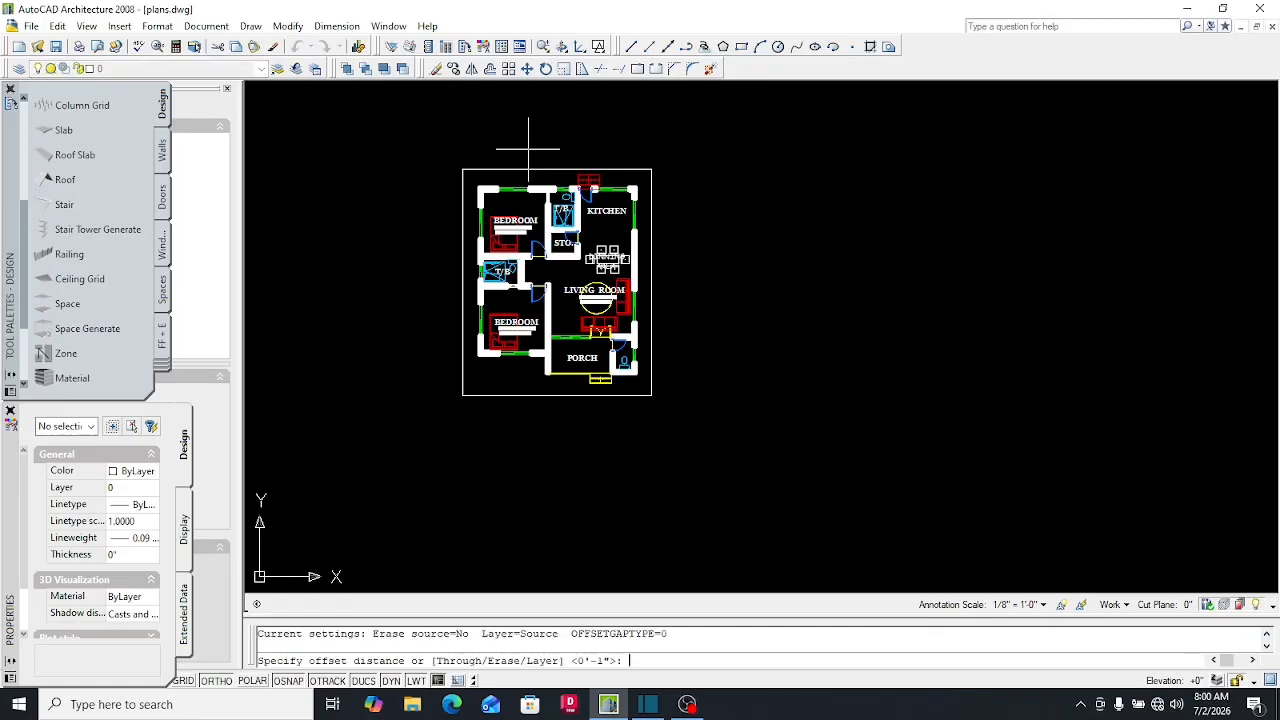
{"action": "type", "text": "3'"}
{"action": "key", "text": "Return"}
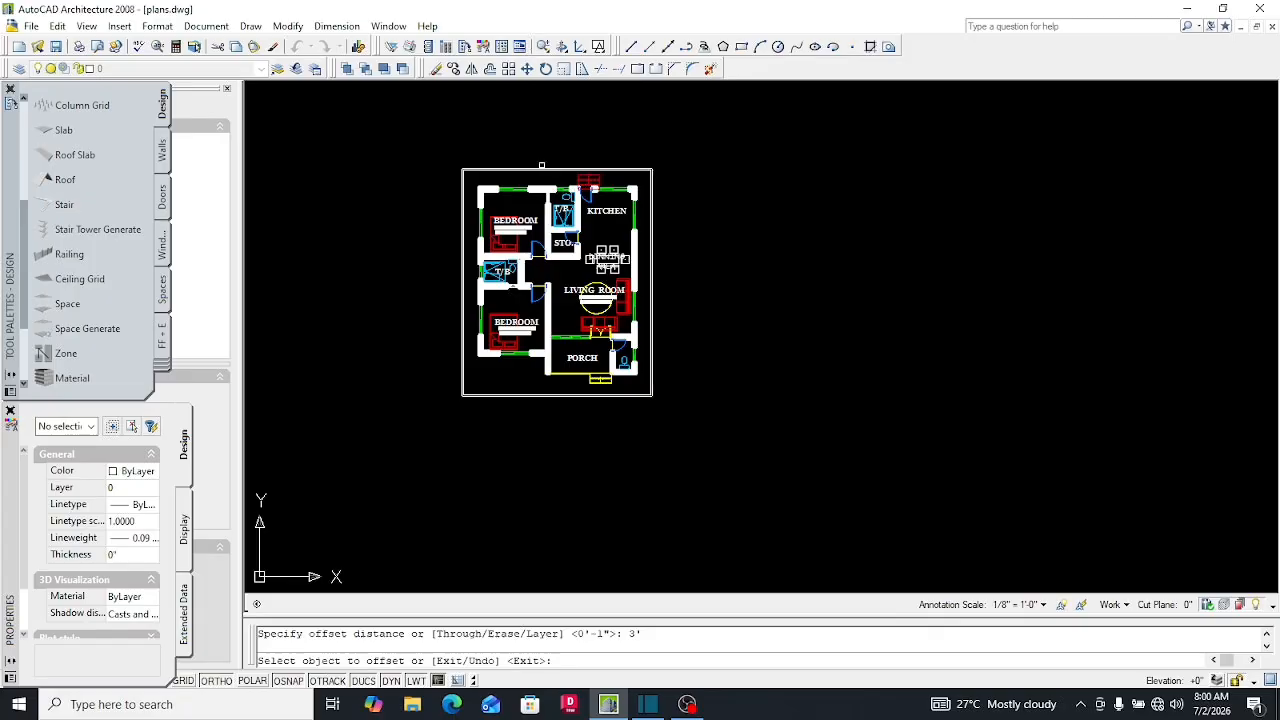
{"action": "left_click", "coordinate": [540, 162]}
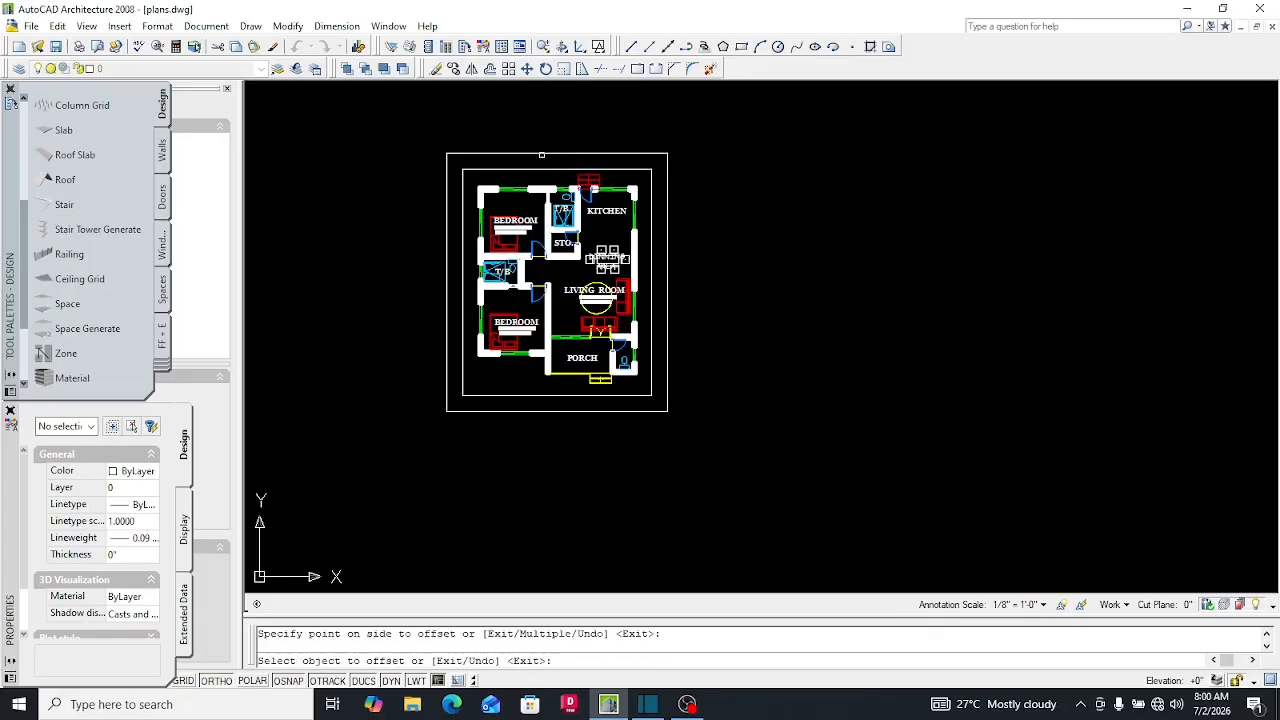
{"action": "left_click", "coordinate": [541, 155]}
{"action": "left_click", "coordinate": [541, 130]}
{"action": "left_click", "coordinate": [533, 136]}
{"action": "left_click", "coordinate": [531, 116]}
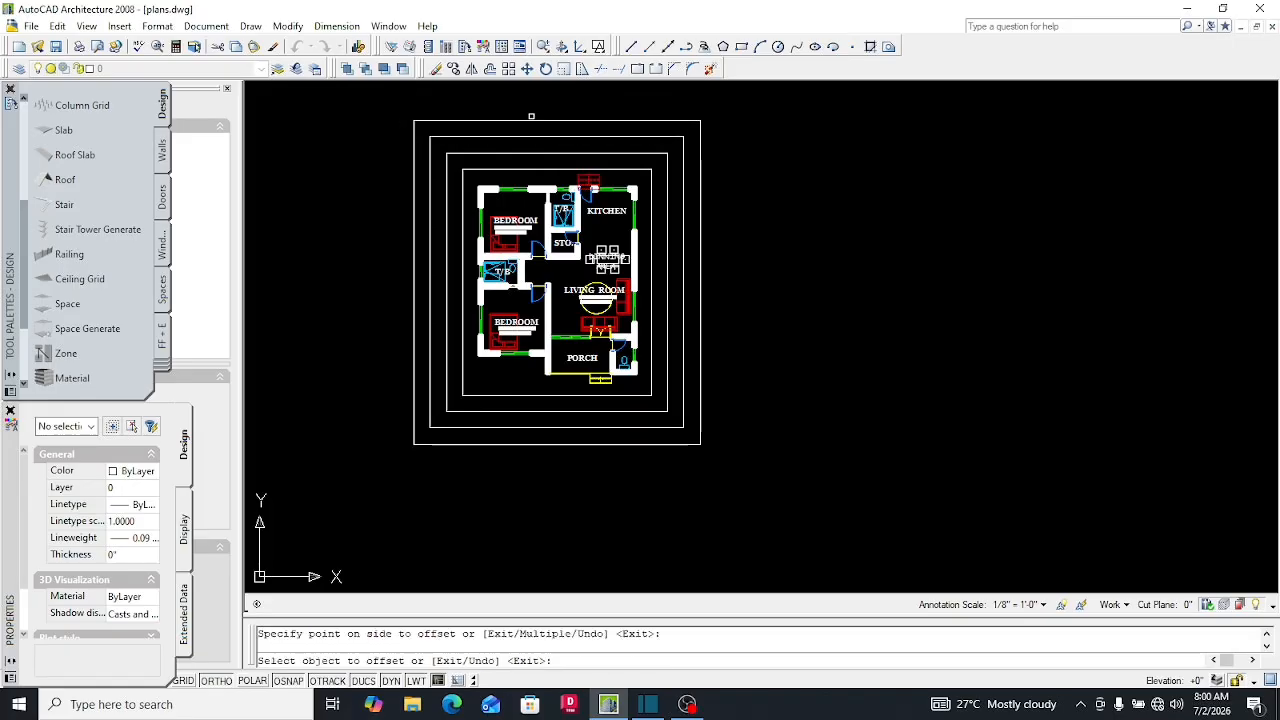
{"action": "left_click", "coordinate": [531, 119]}
{"action": "left_click", "coordinate": [531, 98]}
Examine the nested guide rectangles and their spacing around the floor plan
{"action": "scroll", "coordinate": [580, 240], "scroll_direction": "down", "scroll_amount": 4}
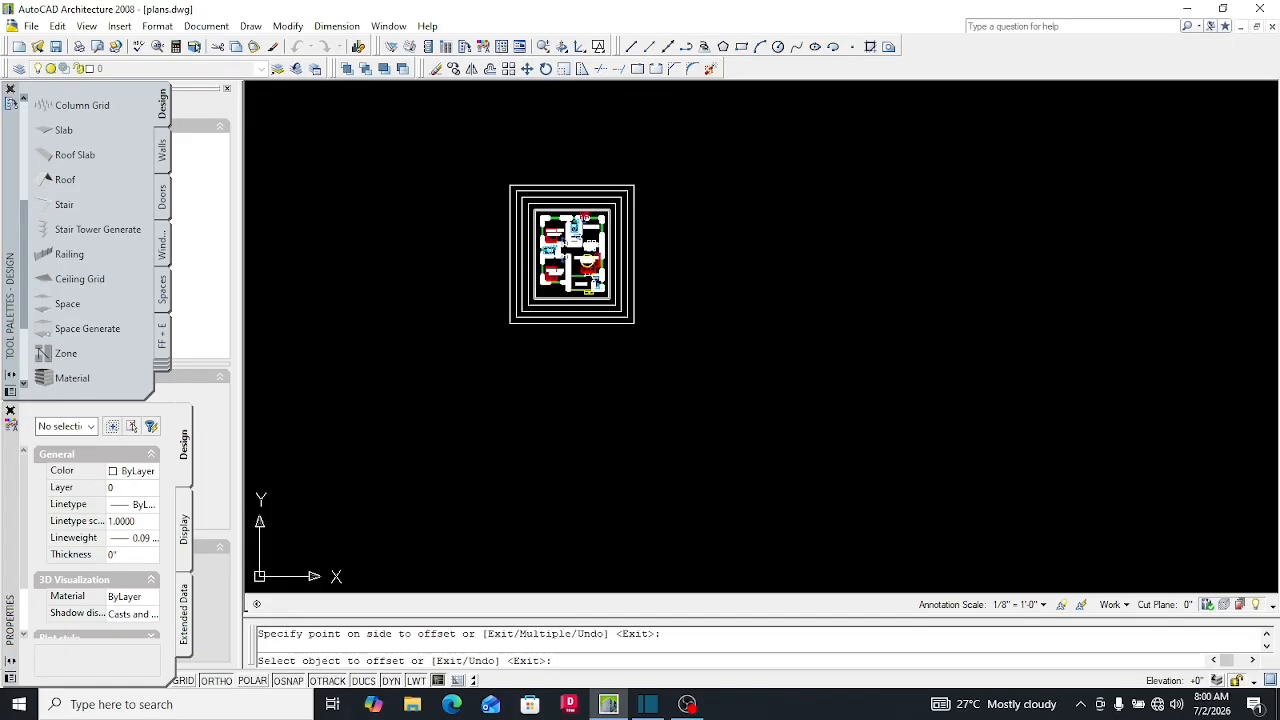
{"action": "scroll", "coordinate": [573, 201], "scroll_direction": "up", "scroll_amount": 5}
{"action": "scroll", "coordinate": [501, 169], "scroll_direction": "up", "scroll_amount": 2}
{"action": "scroll", "coordinate": [494, 171], "scroll_direction": "down", "scroll_amount": 1}
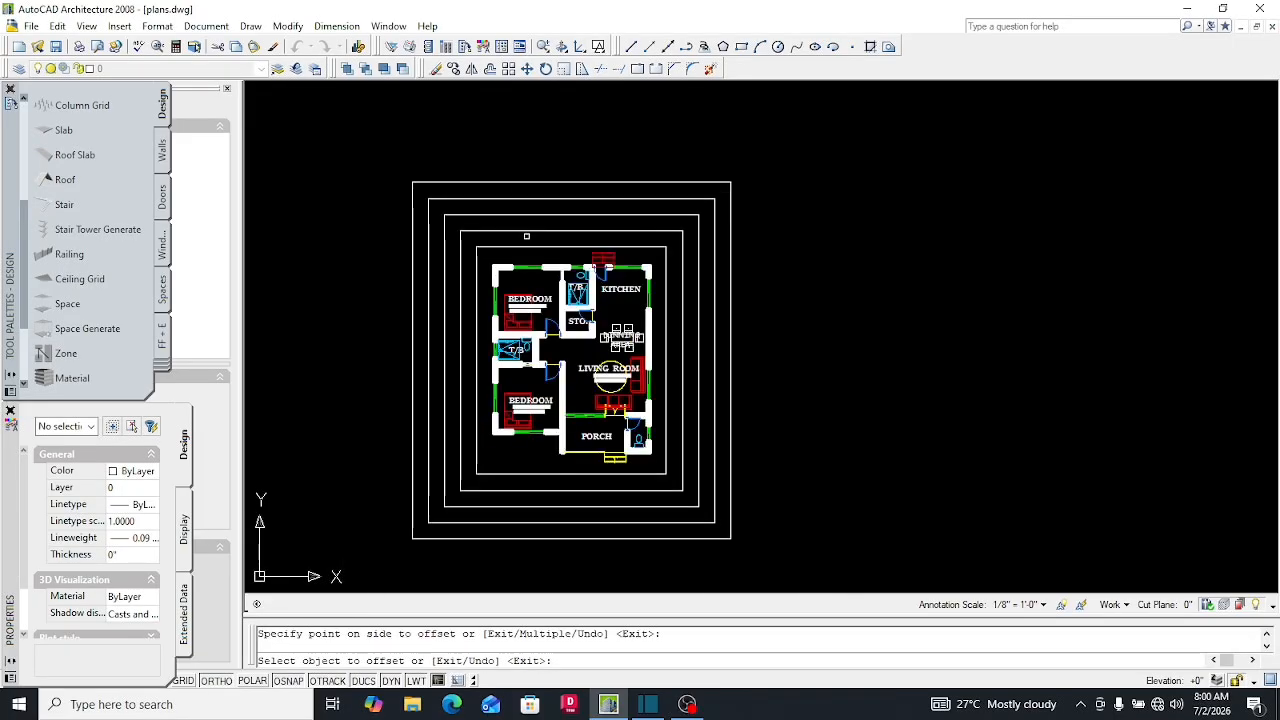
{"action": "scroll", "coordinate": [497, 220], "scroll_direction": "up", "scroll_amount": 2}
{"action": "scroll", "coordinate": [505, 237], "scroll_direction": "up", "scroll_amount": 2}
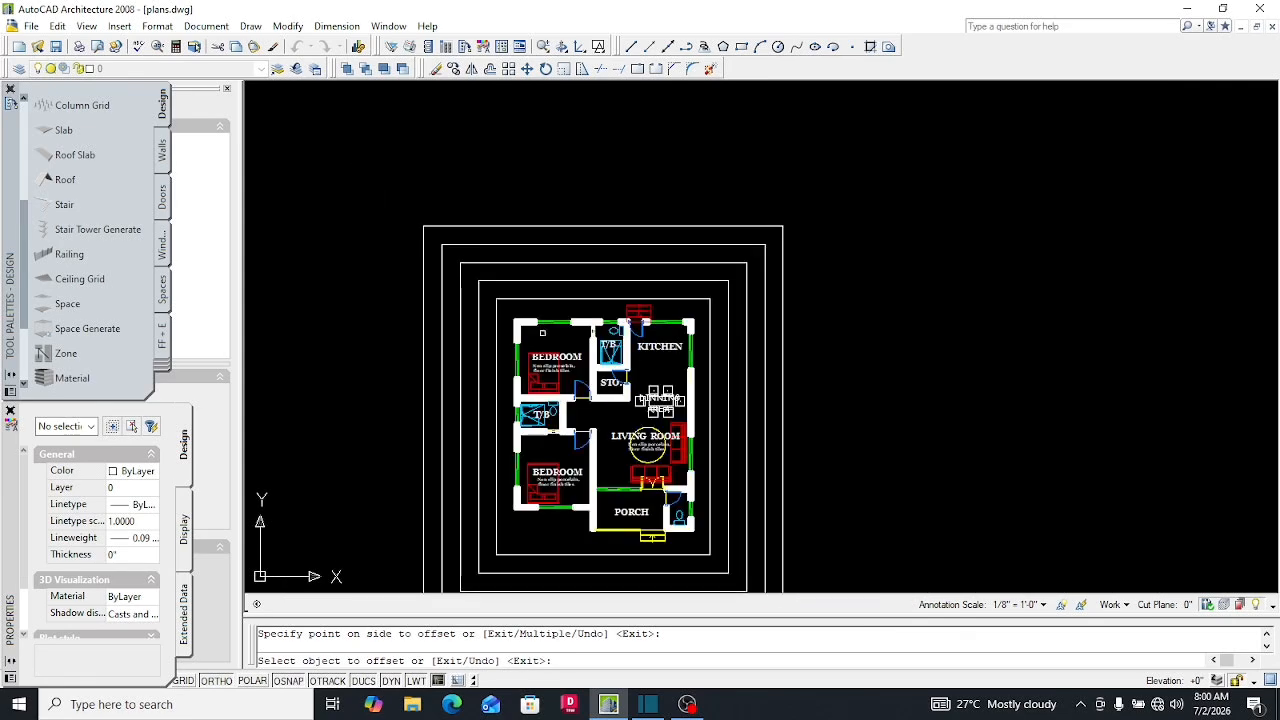
{"action": "scroll", "coordinate": [518, 170], "scroll_direction": "down", "scroll_amount": 3}
{"action": "scroll", "coordinate": [530, 268], "scroll_direction": "up", "scroll_amount": 4}
{"action": "scroll", "coordinate": [502, 250], "scroll_direction": "down", "scroll_amount": 4}
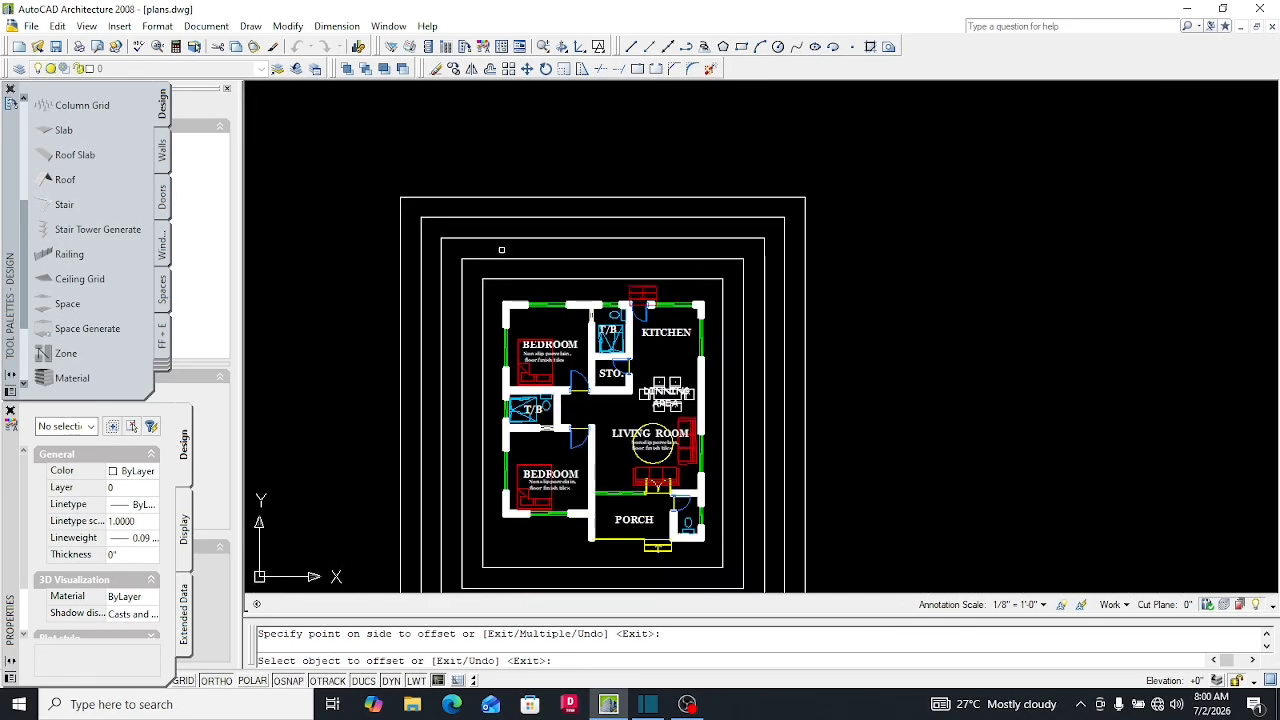
{"action": "scroll", "coordinate": [480, 253], "scroll_direction": "up", "scroll_amount": 3}
{"action": "scroll", "coordinate": [527, 255], "scroll_direction": "down", "scroll_amount": 2}
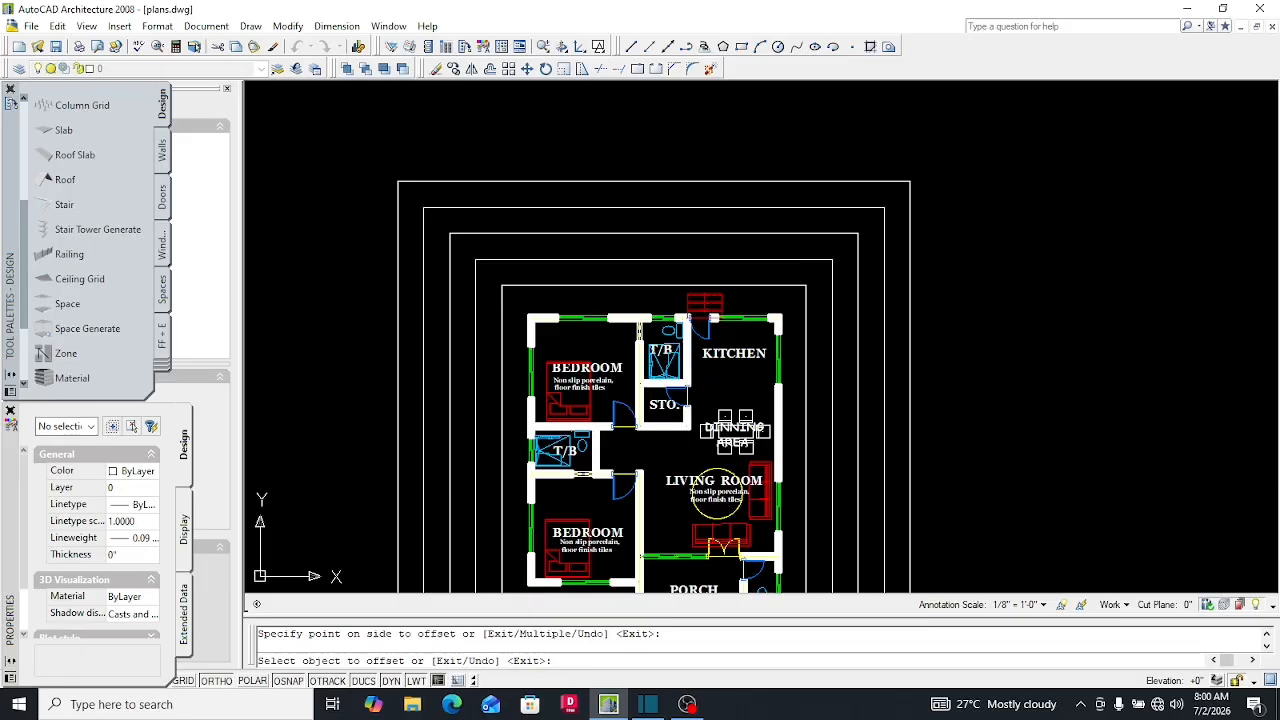
{"action": "scroll", "coordinate": [546, 256], "scroll_direction": "up", "scroll_amount": 2}
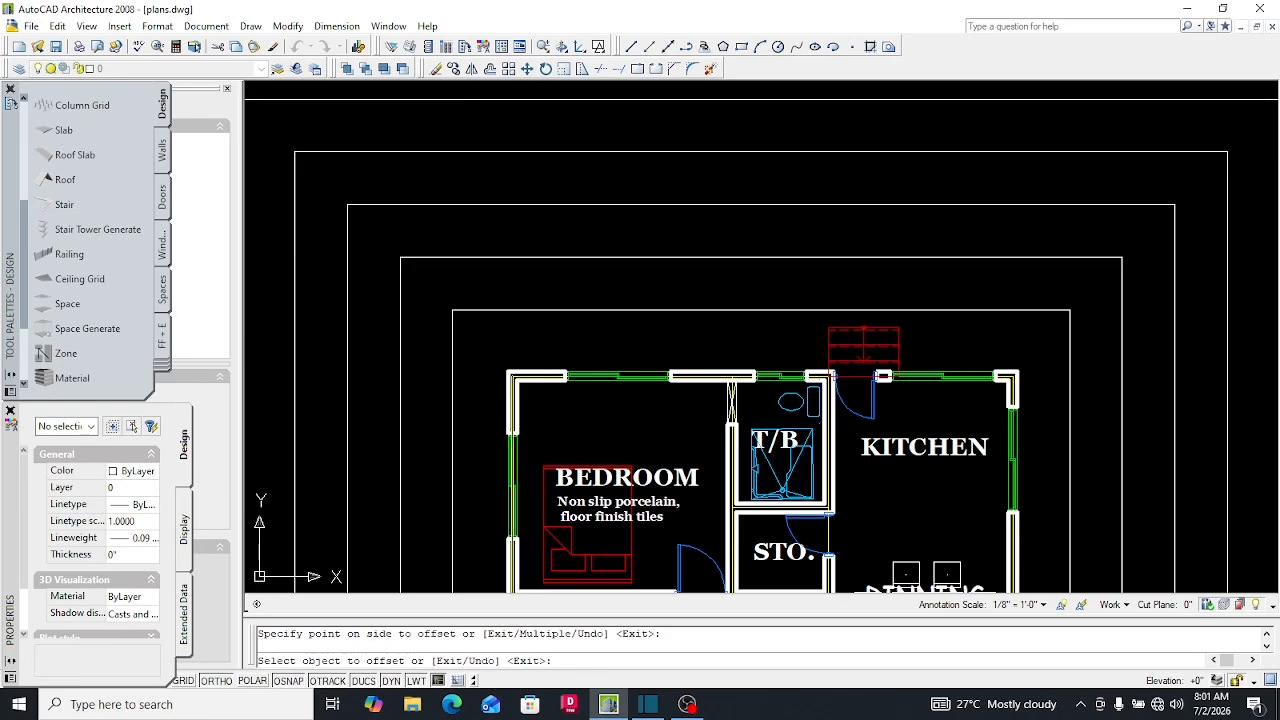
Add a linear dimension across the wall thickness at the plan's upper-left corner, with its dimension line on the second guide rectangle
{"action": "scroll", "coordinate": [512, 360], "scroll_direction": "up", "scroll_amount": 7}
{"action": "scroll", "coordinate": [498, 322], "scroll_direction": "down", "scroll_amount": 2}
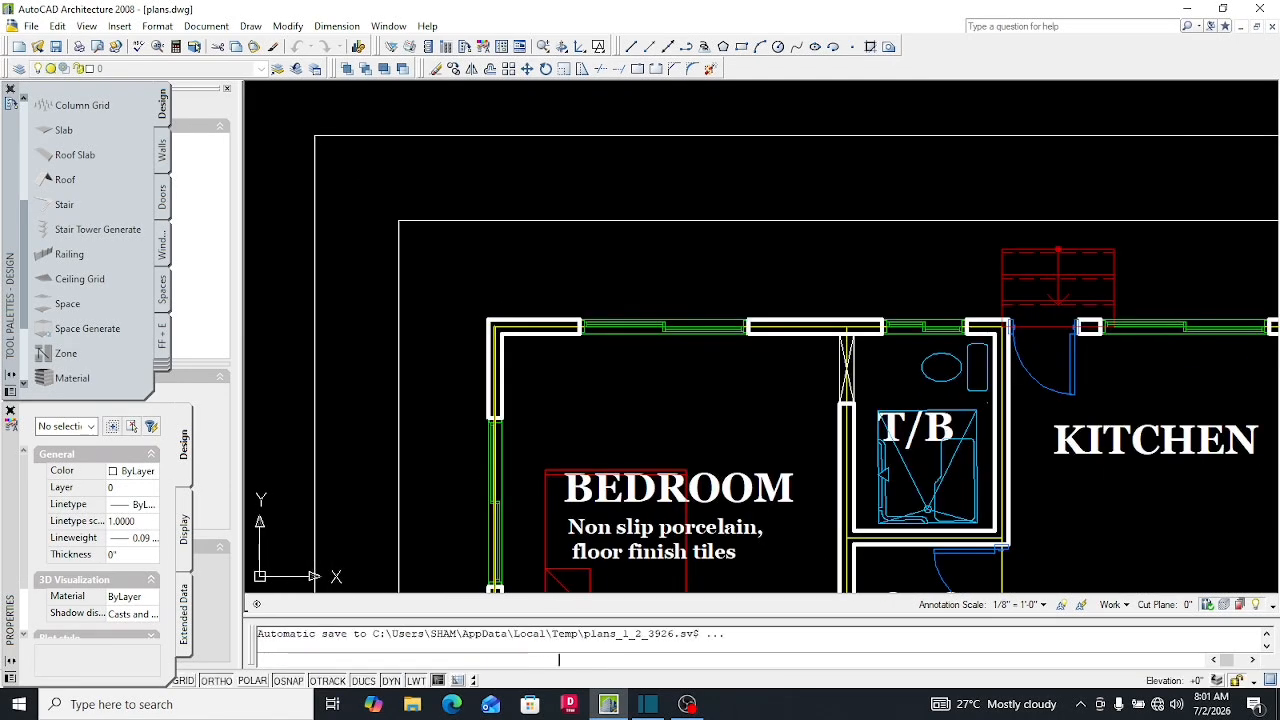
{"action": "key", "text": "Escape"}
{"action": "type", "text": "dli"}
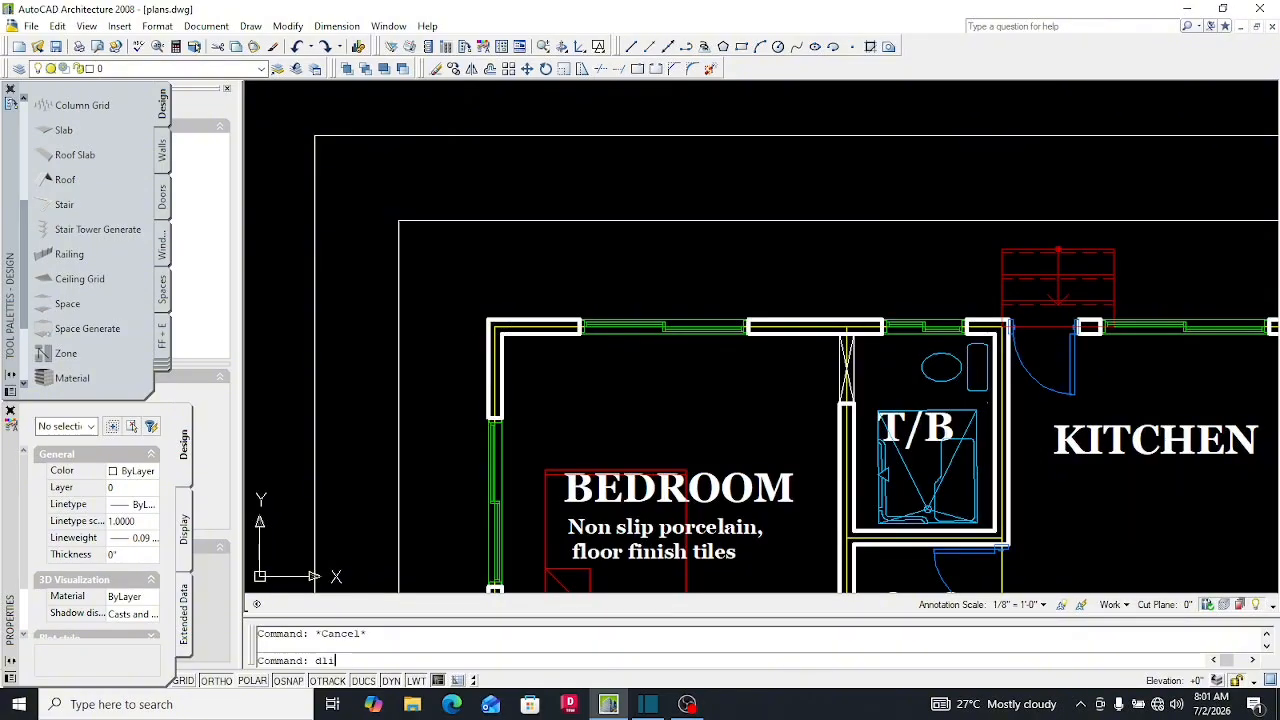
{"action": "key", "text": "Return"}
{"action": "scroll", "coordinate": [493, 325], "scroll_direction": "up", "scroll_amount": 2}
{"action": "left_click", "coordinate": [525, 358]}
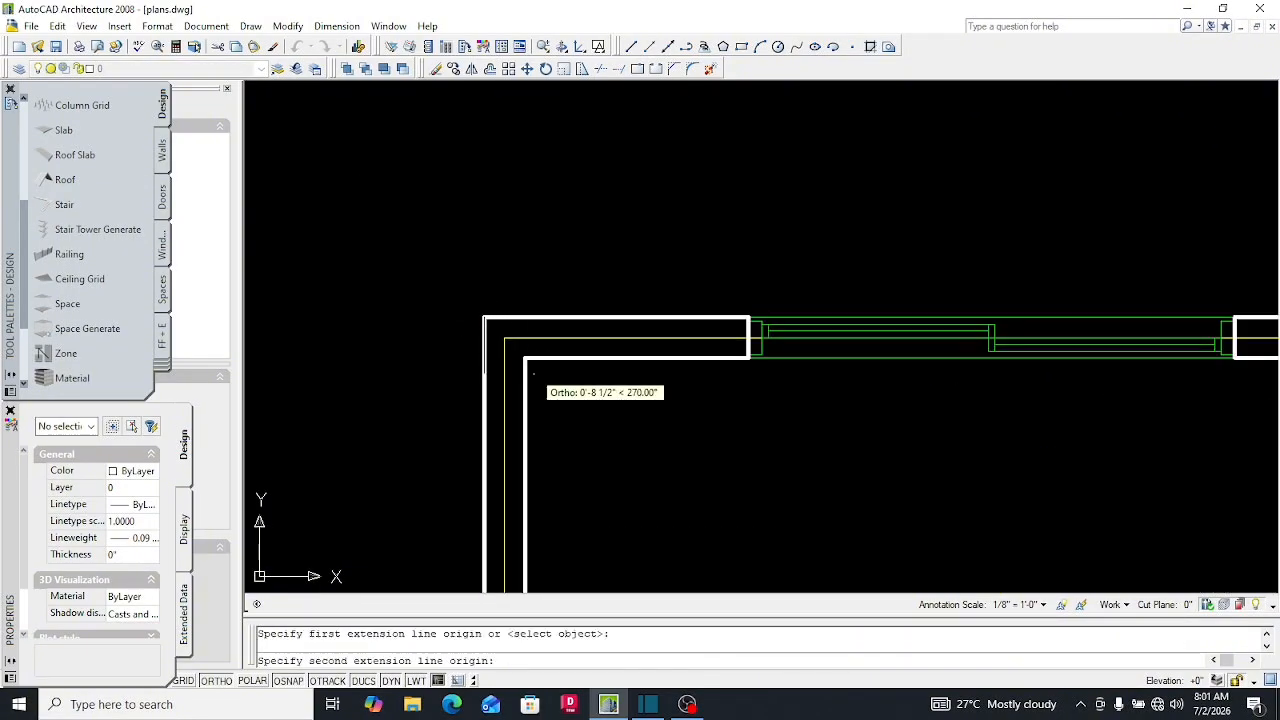
{"action": "left_click", "coordinate": [525, 358]}
{"action": "scroll", "coordinate": [466, 429], "scroll_direction": "down", "scroll_amount": 4}
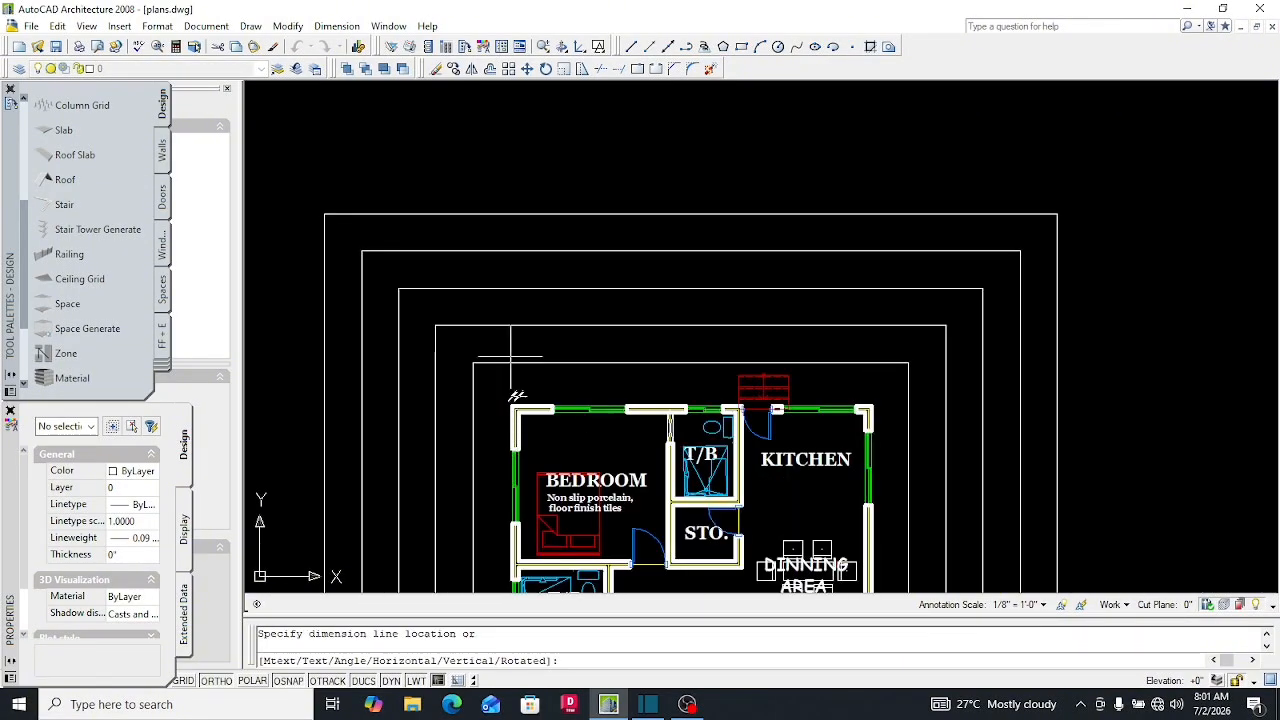
{"action": "scroll", "coordinate": [490, 395], "scroll_direction": "up", "scroll_amount": 8}
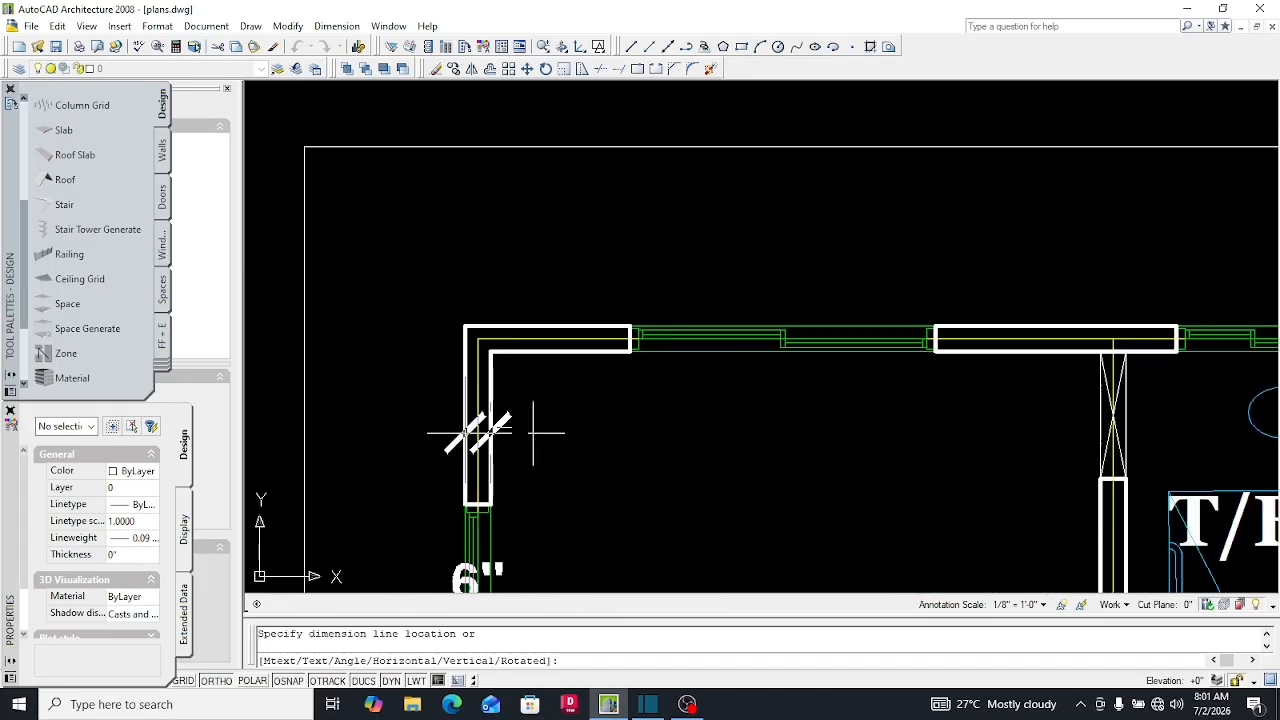
{"action": "scroll", "coordinate": [428, 252], "scroll_direction": "down", "scroll_amount": 5}
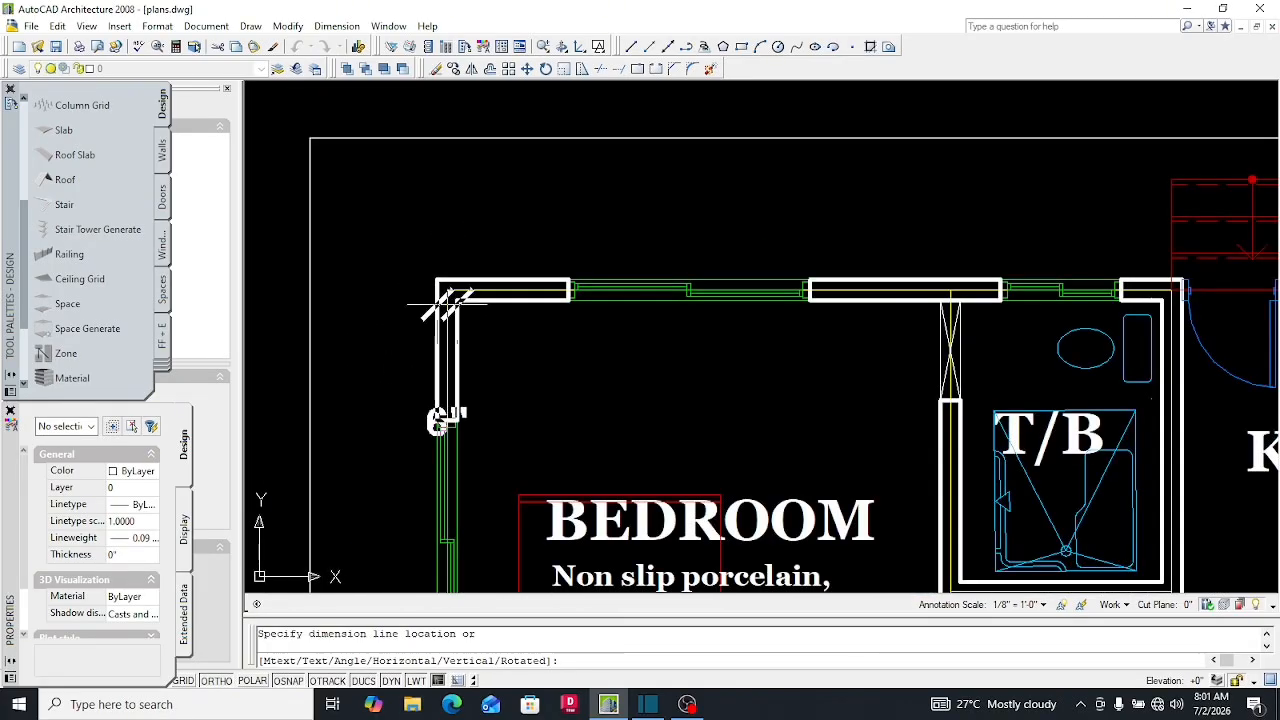
{"action": "scroll", "coordinate": [470, 294], "scroll_direction": "up", "scroll_amount": 3}
{"action": "scroll", "coordinate": [480, 294], "scroll_direction": "up", "scroll_amount": 3}
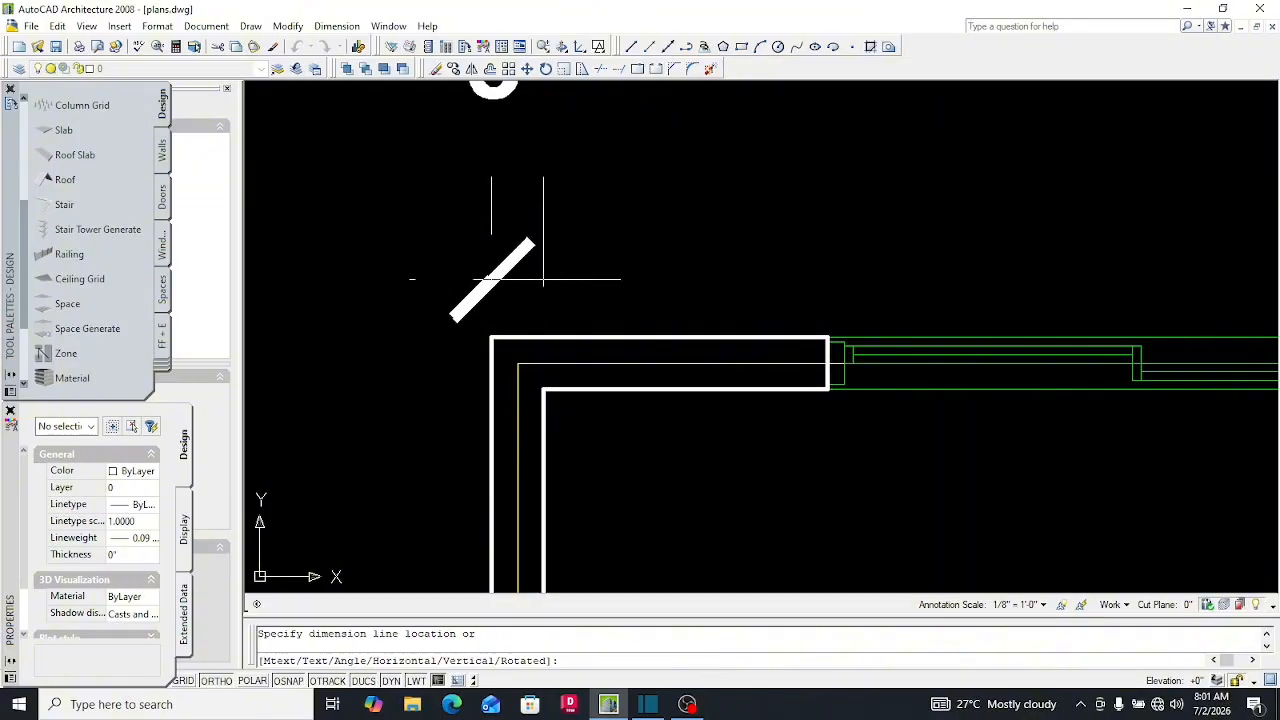
{"action": "scroll", "coordinate": [450, 290], "scroll_direction": "down", "scroll_amount": 5}
{"action": "scroll", "coordinate": [458, 318], "scroll_direction": "up", "scroll_amount": 3}
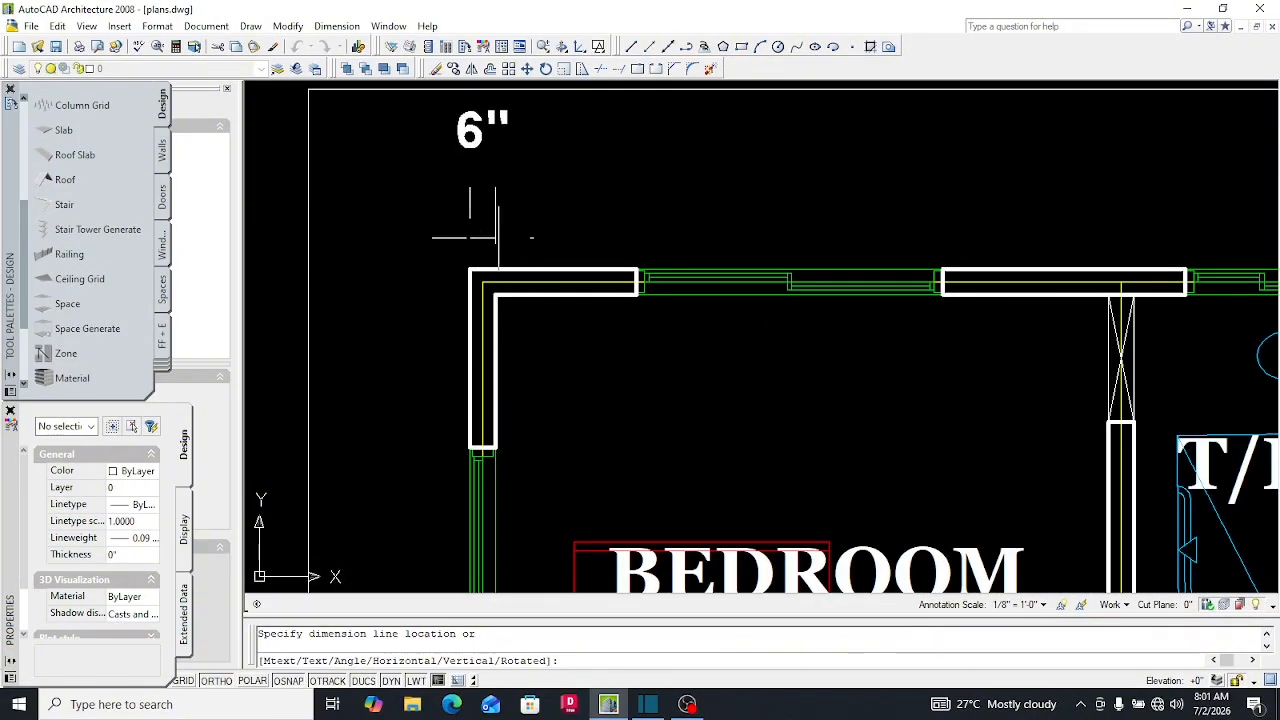
{"action": "scroll", "coordinate": [490, 290], "scroll_direction": "down", "scroll_amount": 3}
{"action": "scroll", "coordinate": [495, 290], "scroll_direction": "up", "scroll_amount": 5}
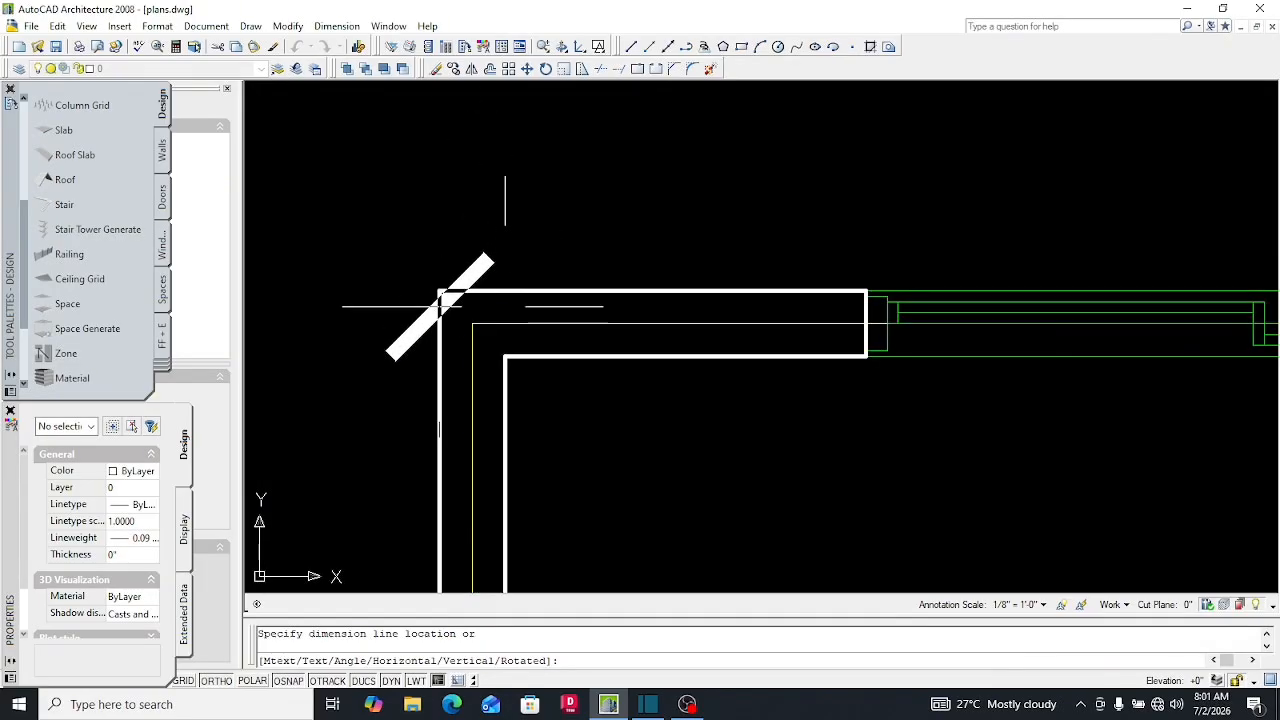
{"action": "scroll", "coordinate": [488, 288], "scroll_direction": "down", "scroll_amount": 3}
{"action": "scroll", "coordinate": [489, 285], "scroll_direction": "down", "scroll_amount": 3}
{"action": "scroll", "coordinate": [475, 245], "scroll_direction": "up", "scroll_amount": 8}
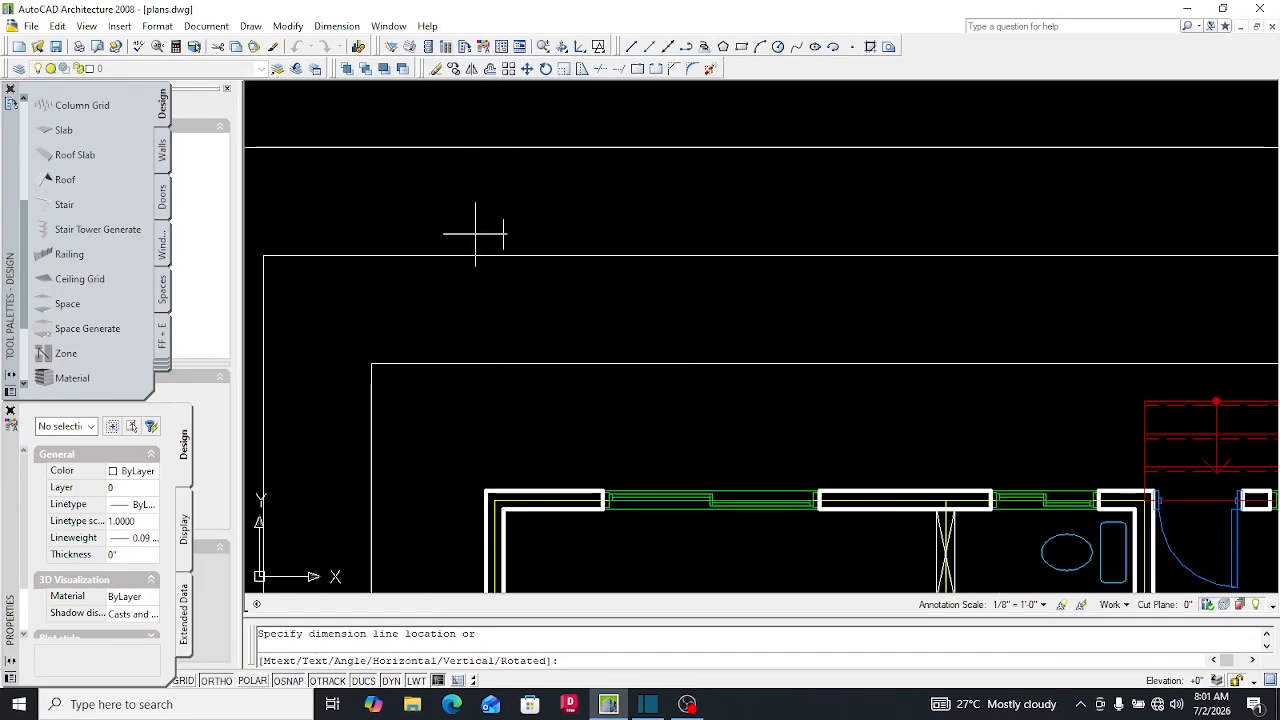
{"action": "left_click", "coordinate": [485, 278]}
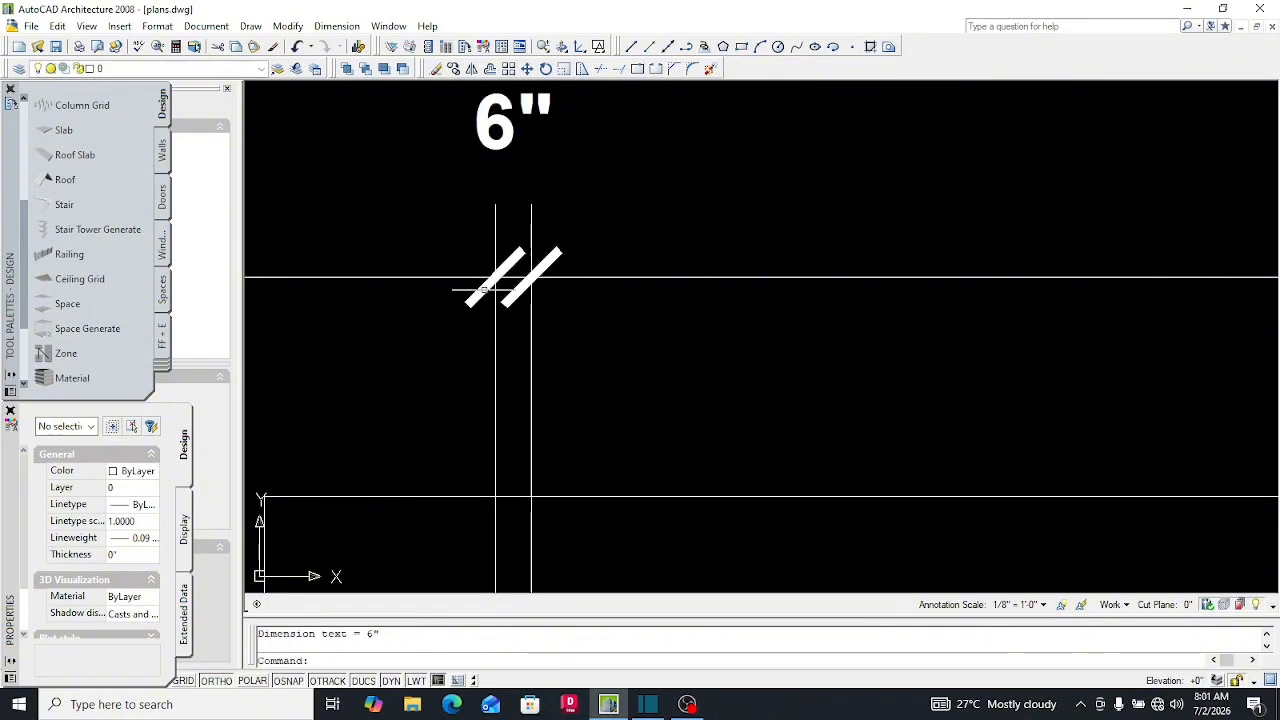
Continue the dimension chain from the upper-left wall thickness dimension to both jambs of the bedroom window in the upper wall
{"action": "scroll", "coordinate": [470, 300], "scroll_direction": "down", "scroll_amount": 5}
{"action": "scroll", "coordinate": [466, 327], "scroll_direction": "up", "scroll_amount": 3}
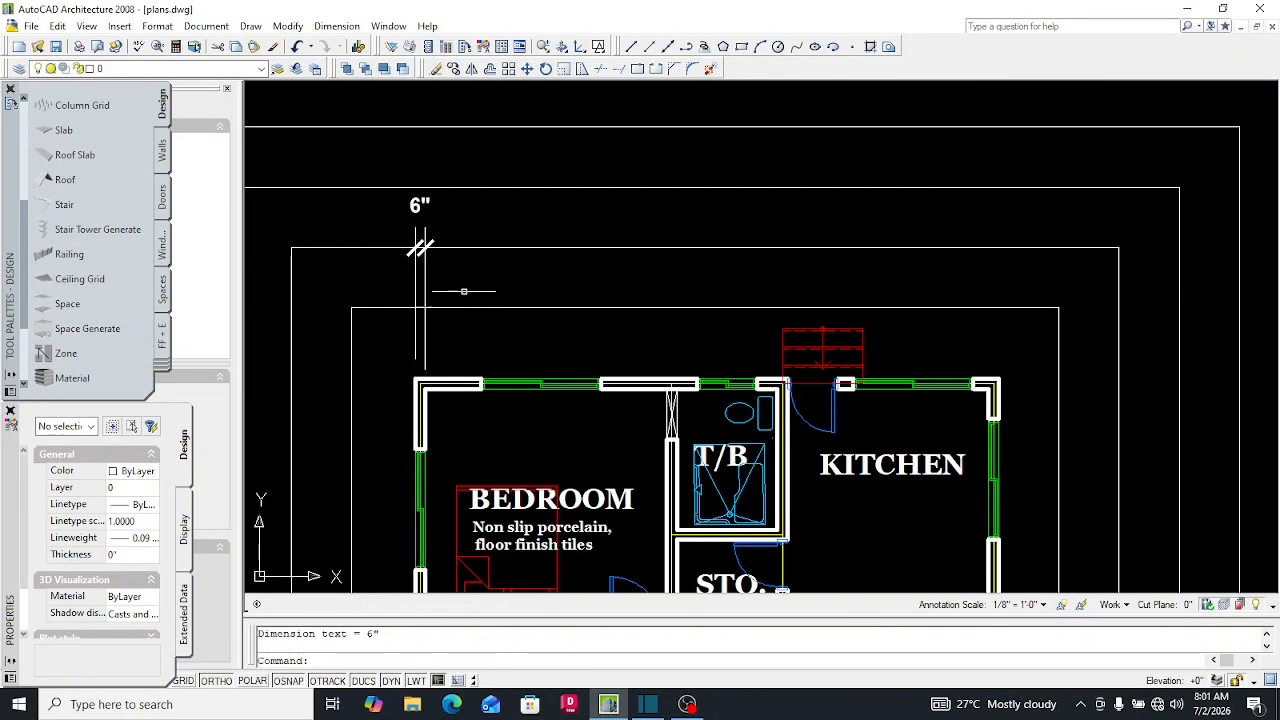
{"action": "scroll", "coordinate": [431, 315], "scroll_direction": "up", "scroll_amount": 3}
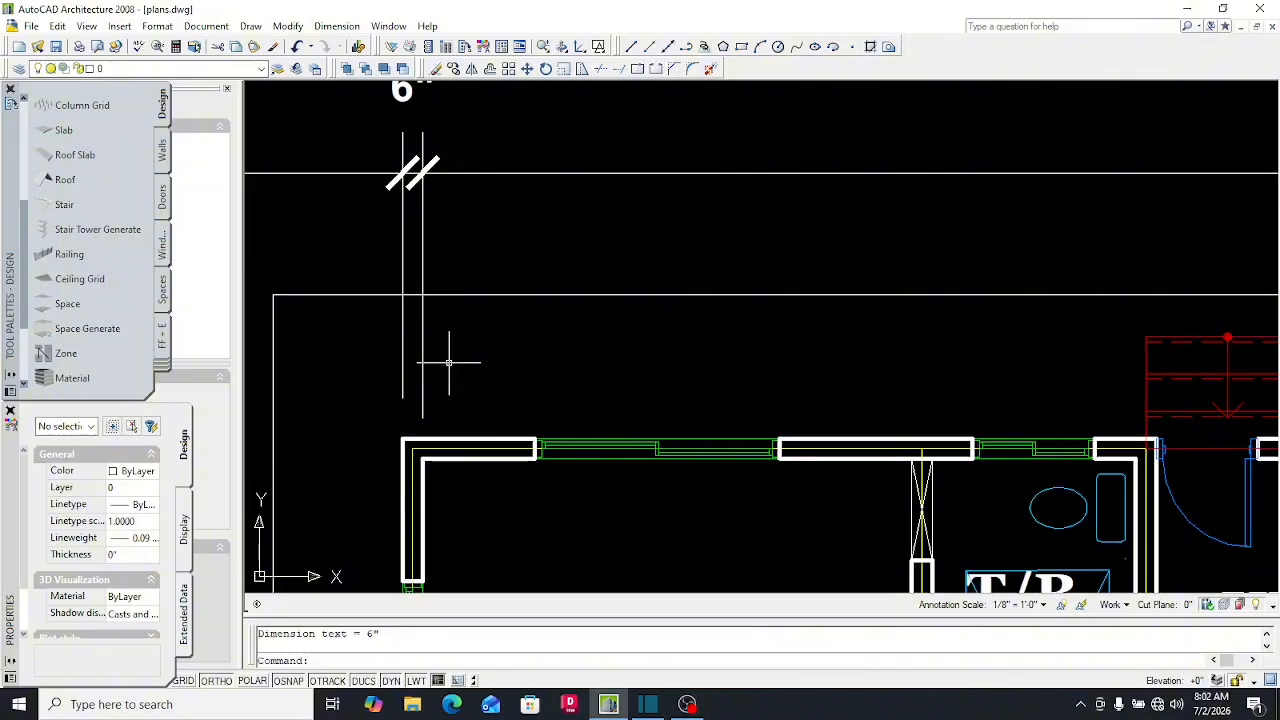
{"action": "type", "text": "dco"}
{"action": "key", "text": "Return"}
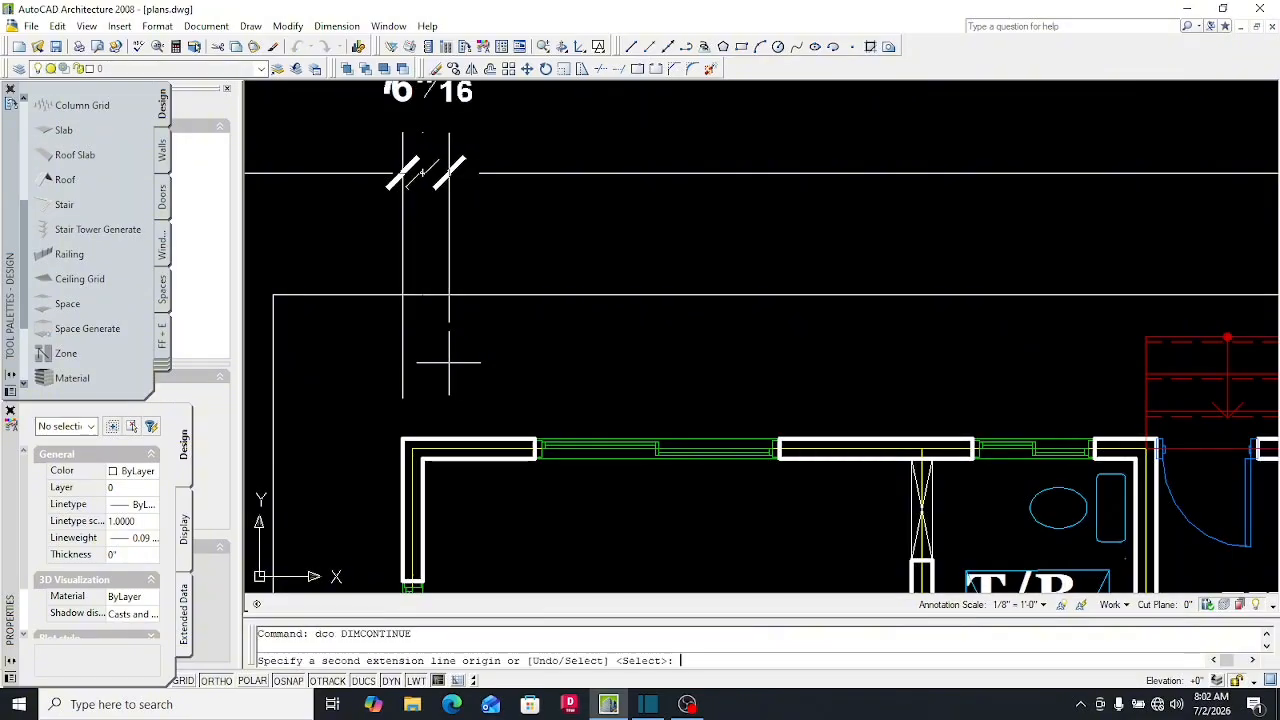
{"action": "scroll", "coordinate": [557, 505], "scroll_direction": "up", "scroll_amount": 6}
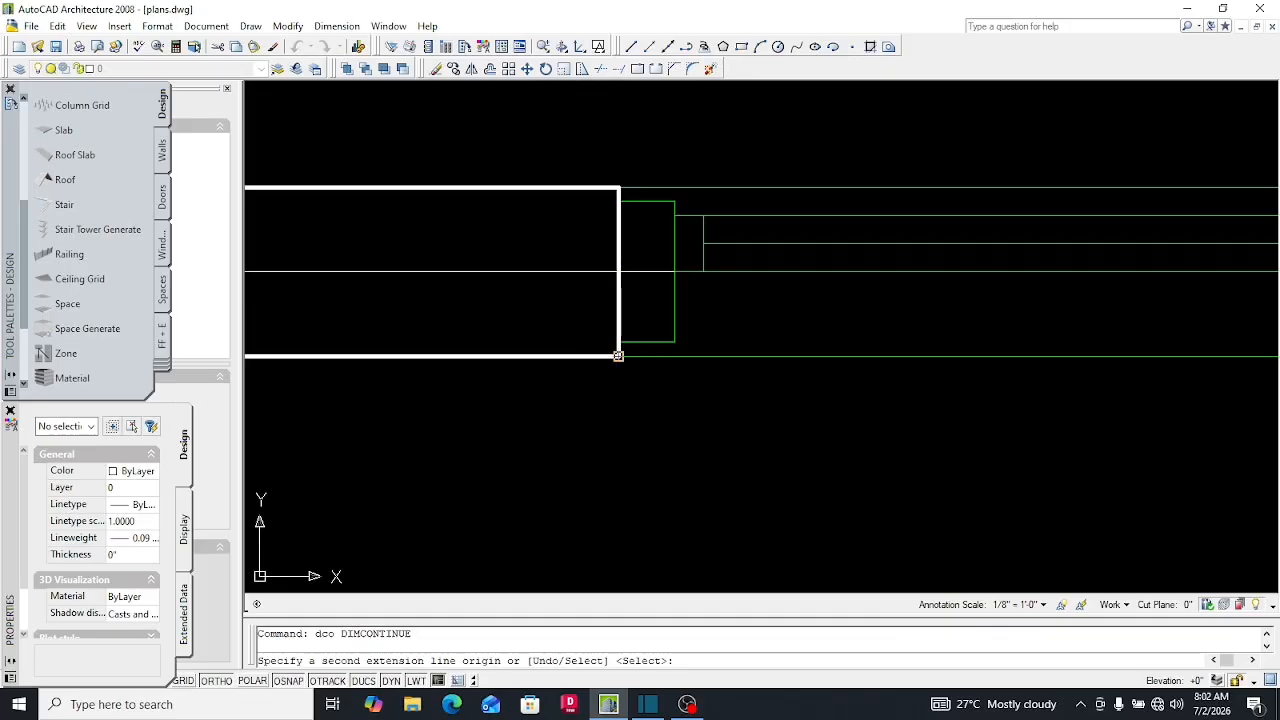
{"action": "left_click", "coordinate": [618, 356]}
{"action": "scroll", "coordinate": [618, 356], "scroll_direction": "down", "scroll_amount": 4}
{"action": "scroll", "coordinate": [960, 300], "scroll_direction": "up", "scroll_amount": 4}
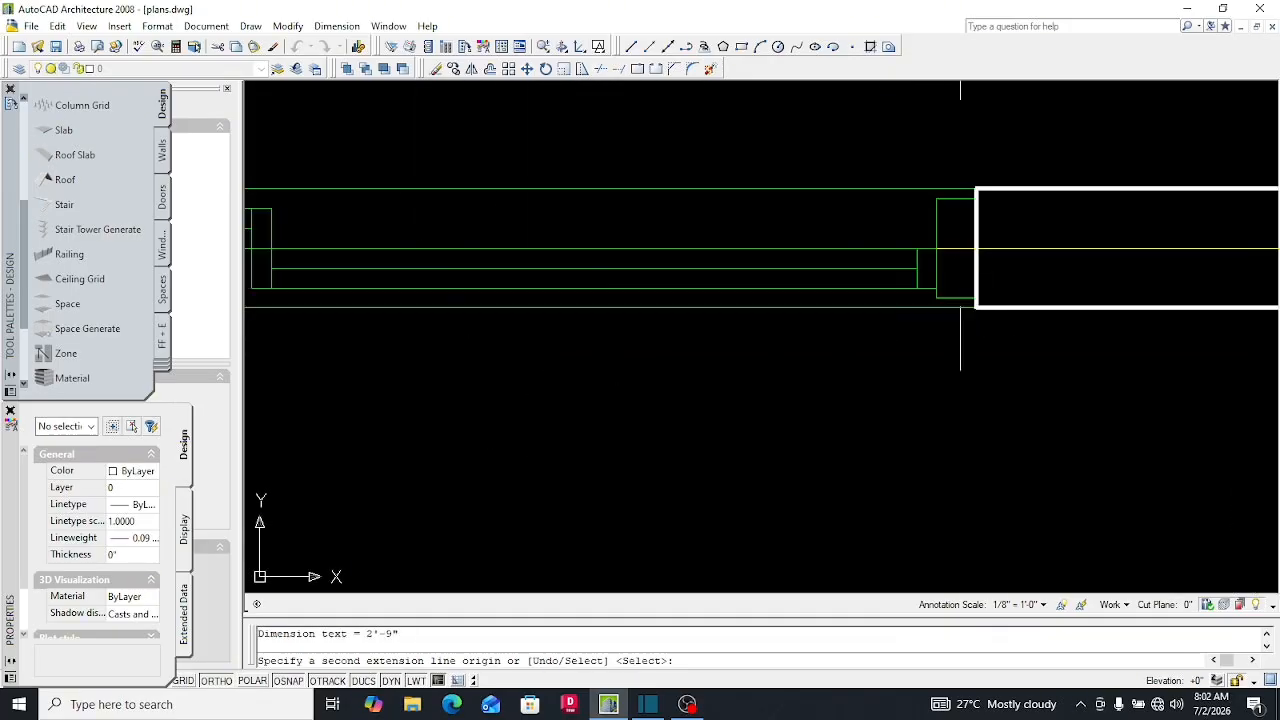
{"action": "left_click", "coordinate": [978, 306]}
{"action": "scroll", "coordinate": [980, 371], "scroll_direction": "down", "scroll_amount": 4}
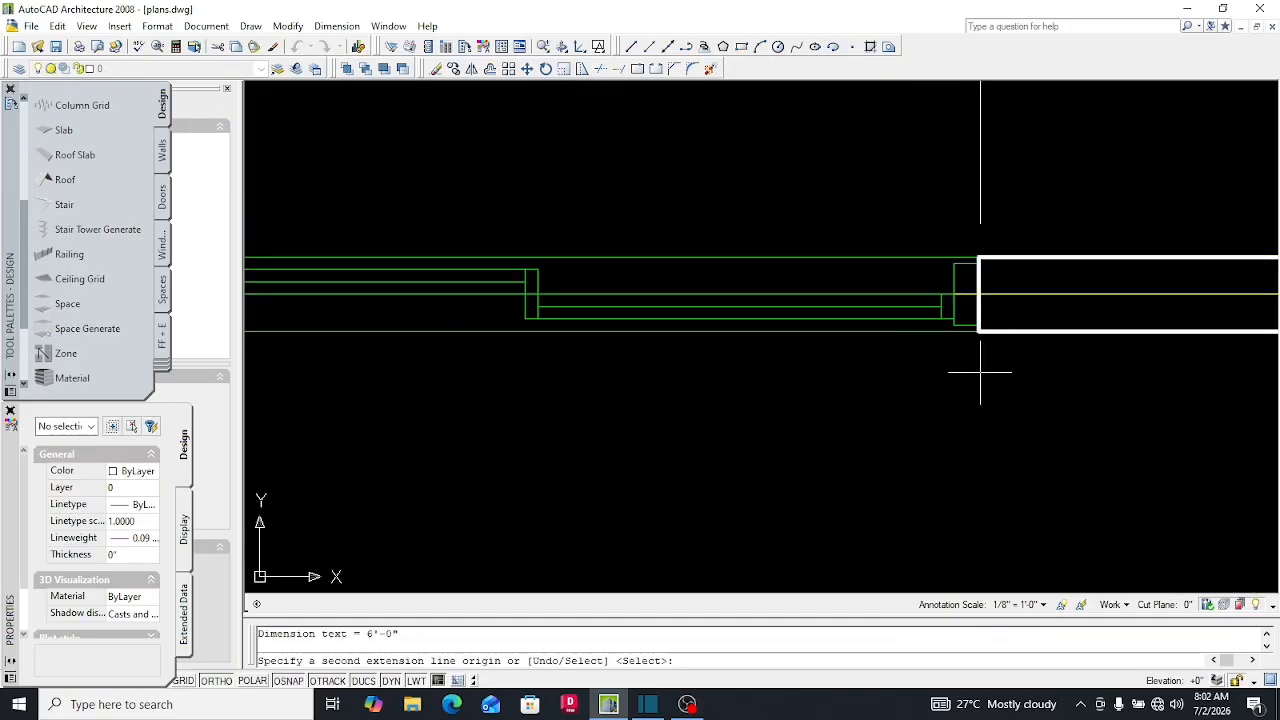
Examine the continued dimensions above the bedroom window, comparing their extension lines with the wall ends and window jambs
{"action": "scroll", "coordinate": [600, 300], "scroll_direction": "up", "scroll_amount": 4}
{"action": "scroll", "coordinate": [686, 334], "scroll_direction": "down", "scroll_amount": 6}
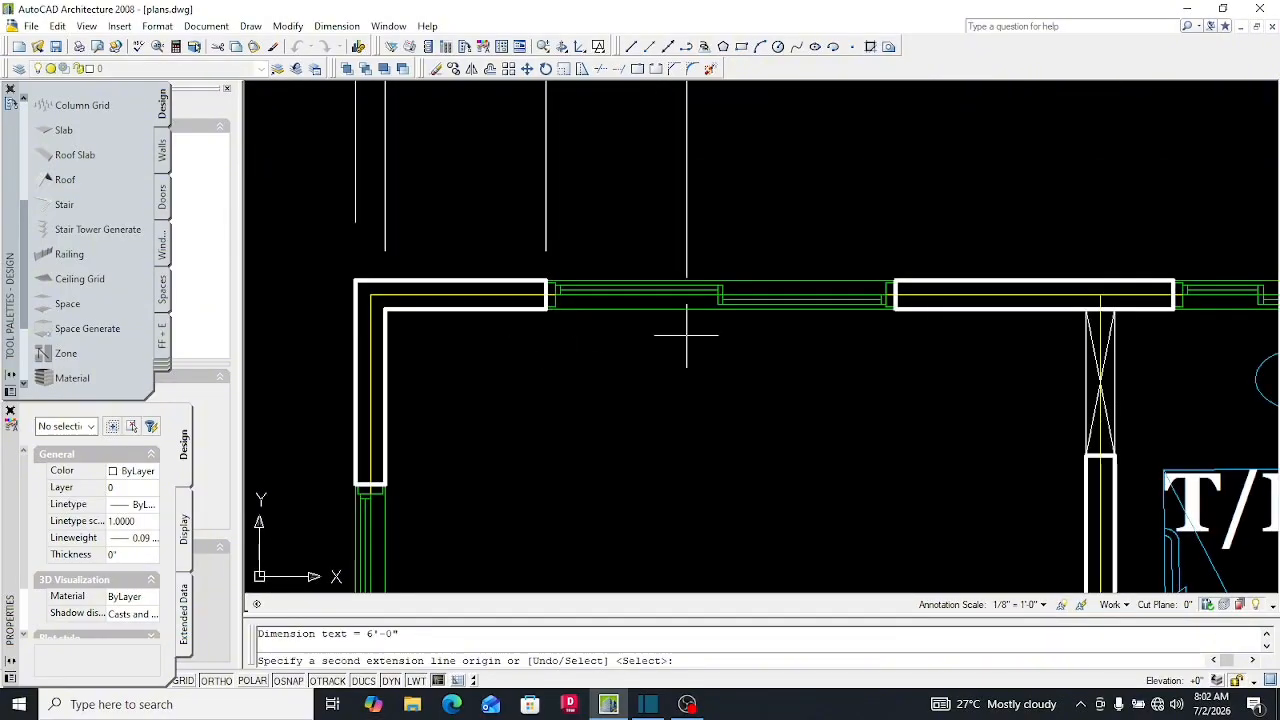
{"action": "scroll", "coordinate": [560, 290], "scroll_direction": "up", "scroll_amount": 4}
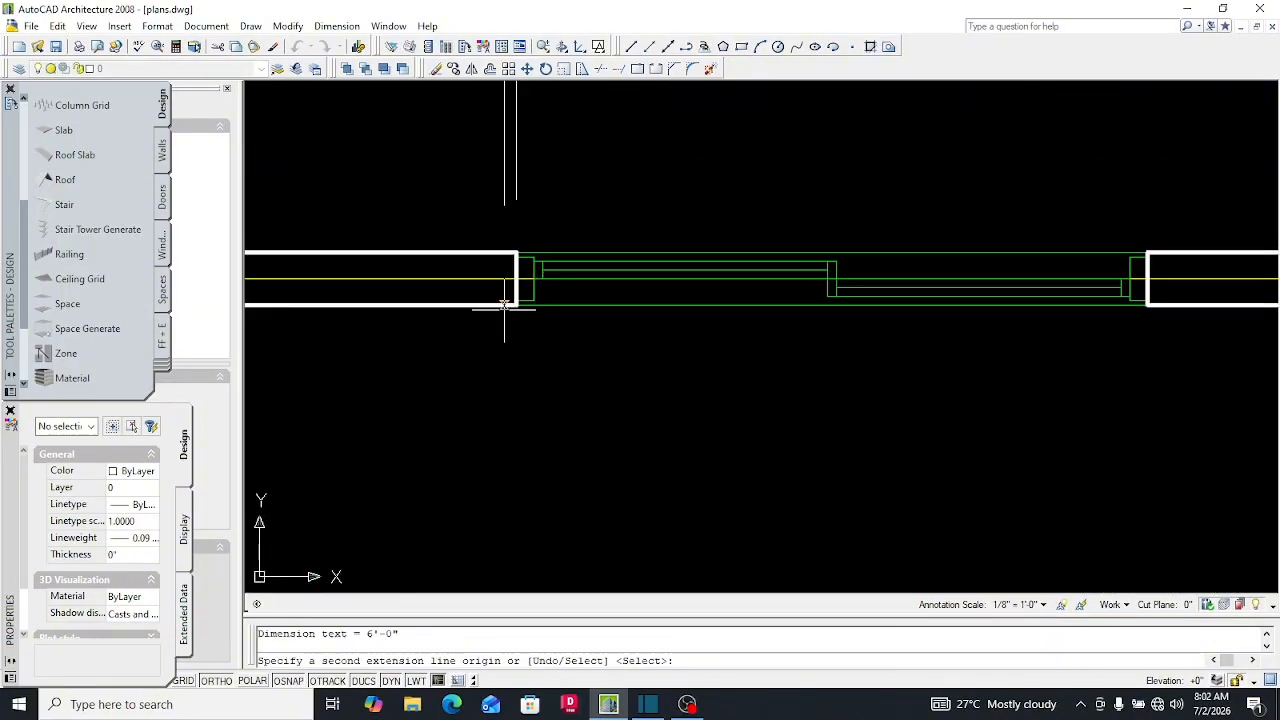
{"action": "scroll", "coordinate": [714, 357], "scroll_direction": "down", "scroll_amount": 4}
{"action": "scroll", "coordinate": [818, 331], "scroll_direction": "up", "scroll_amount": 4}
{"action": "scroll", "coordinate": [818, 331], "scroll_direction": "down", "scroll_amount": 4}
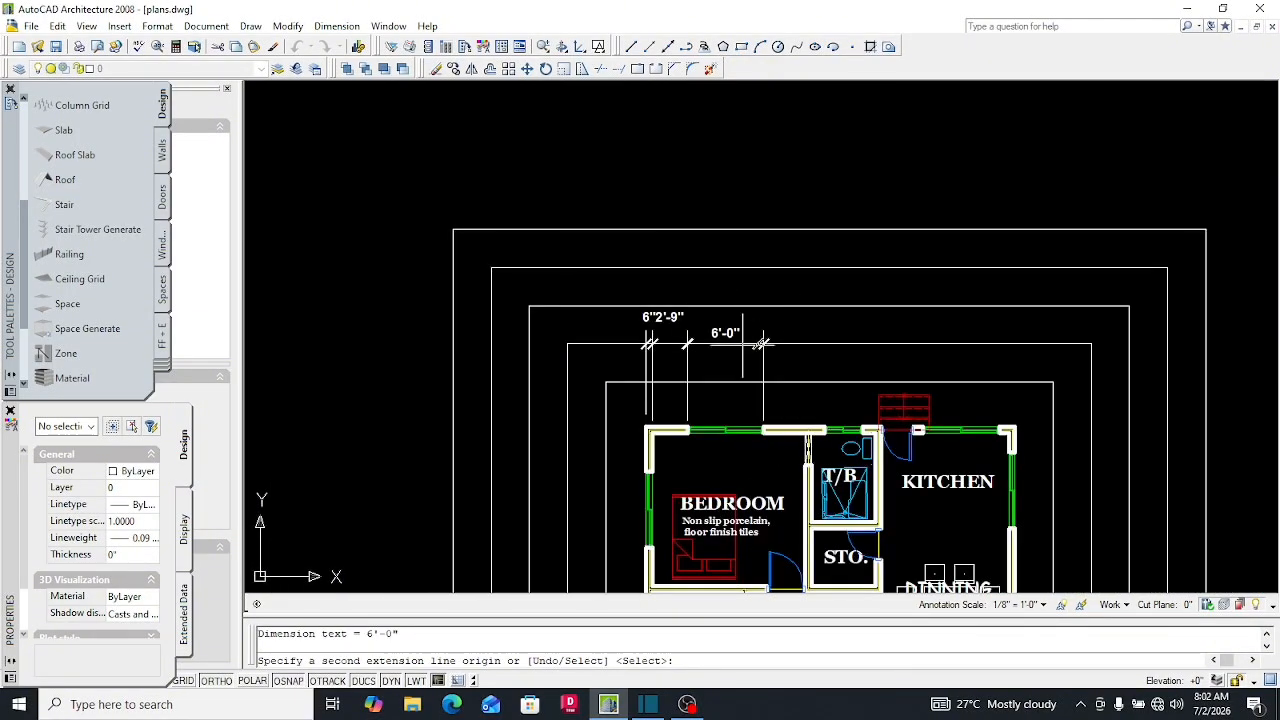
{"action": "scroll", "coordinate": [786, 320], "scroll_direction": "up", "scroll_amount": 4}
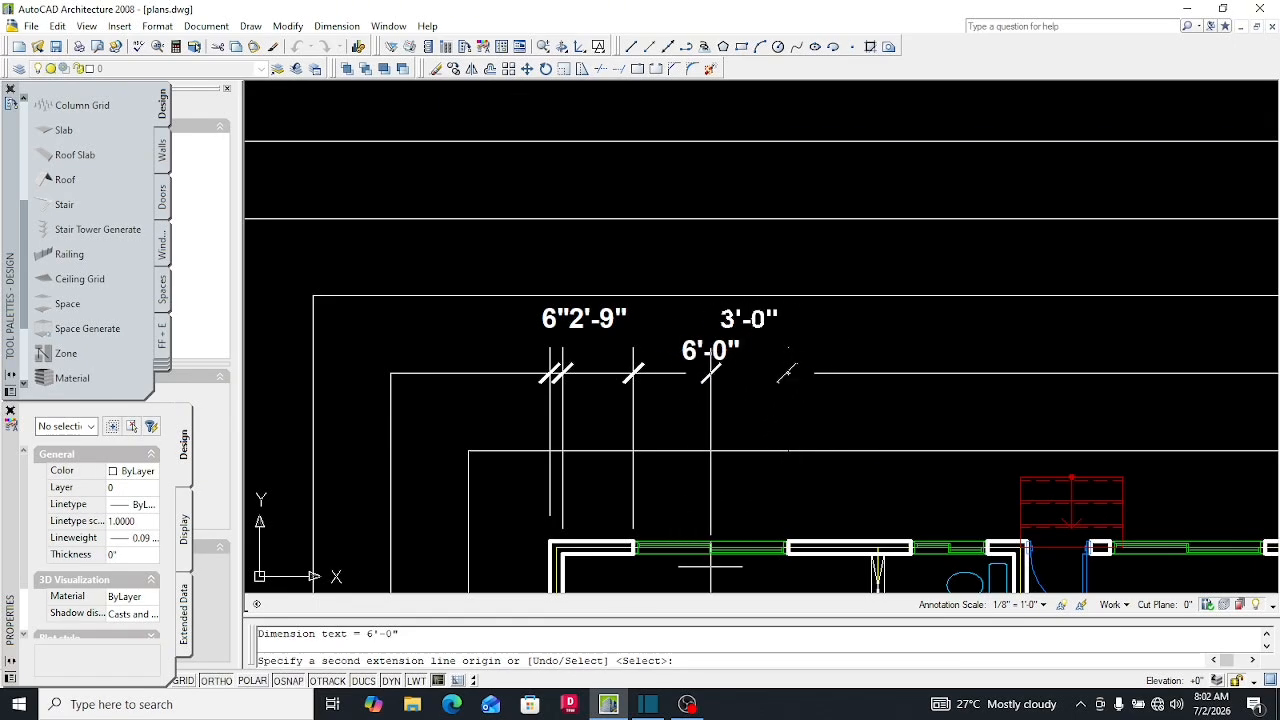
{"action": "scroll", "coordinate": [787, 372], "scroll_direction": "up", "scroll_amount": 2}
{"action": "scroll", "coordinate": [787, 372], "scroll_direction": "down", "scroll_amount": 4}
{"action": "scroll", "coordinate": [671, 523], "scroll_direction": "up", "scroll_amount": 5}
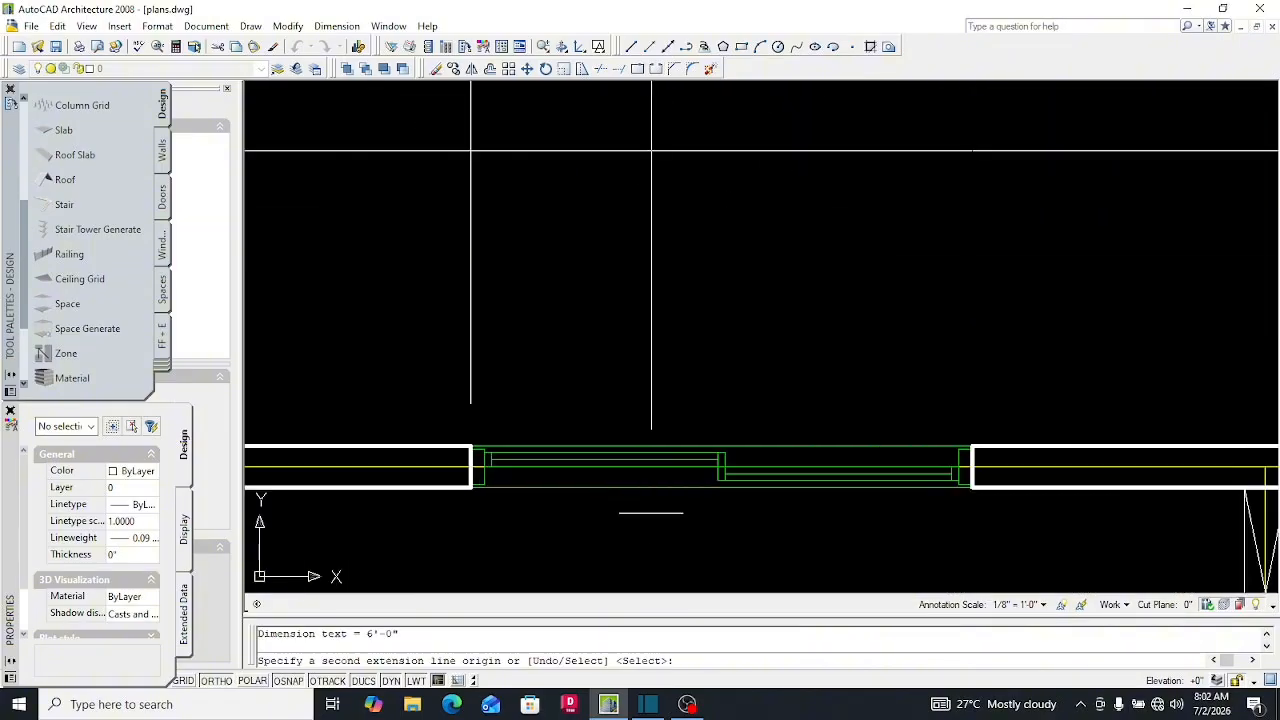
{"action": "scroll", "coordinate": [694, 466], "scroll_direction": "down", "scroll_amount": 4}
{"action": "scroll", "coordinate": [690, 335], "scroll_direction": "up", "scroll_amount": 5}
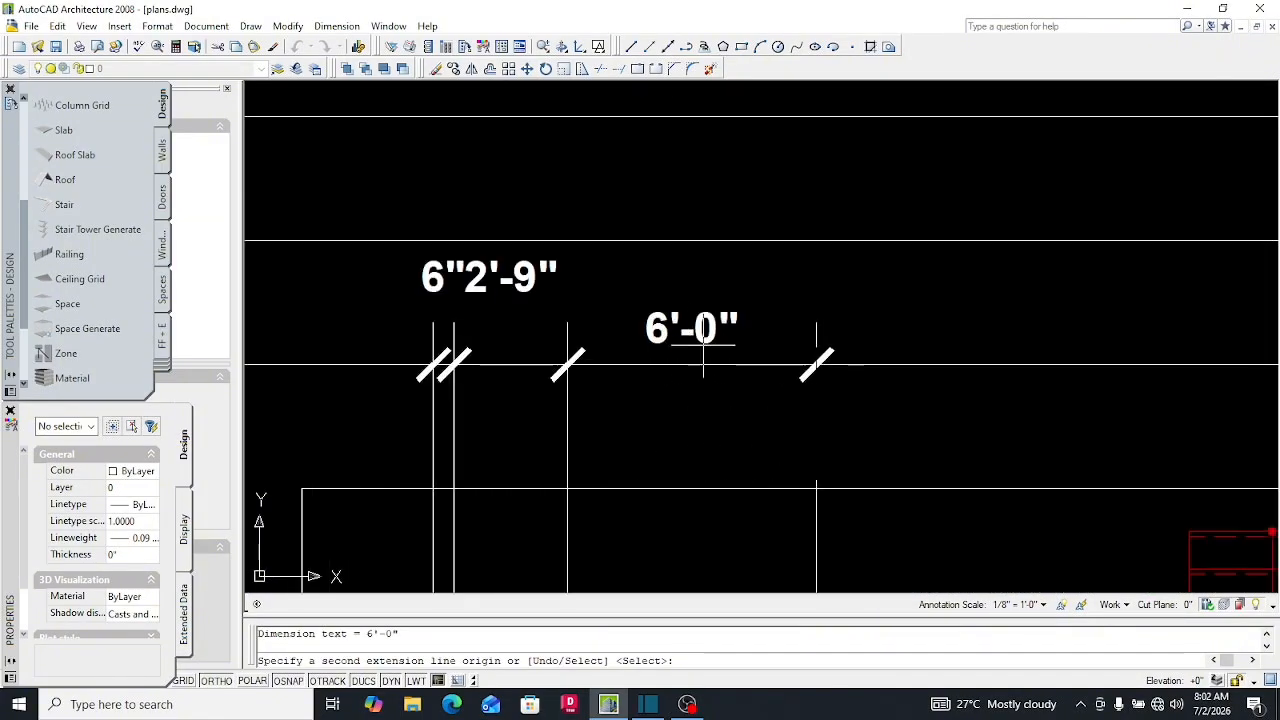
{"action": "scroll", "coordinate": [580, 230], "scroll_direction": "down", "scroll_amount": 5}
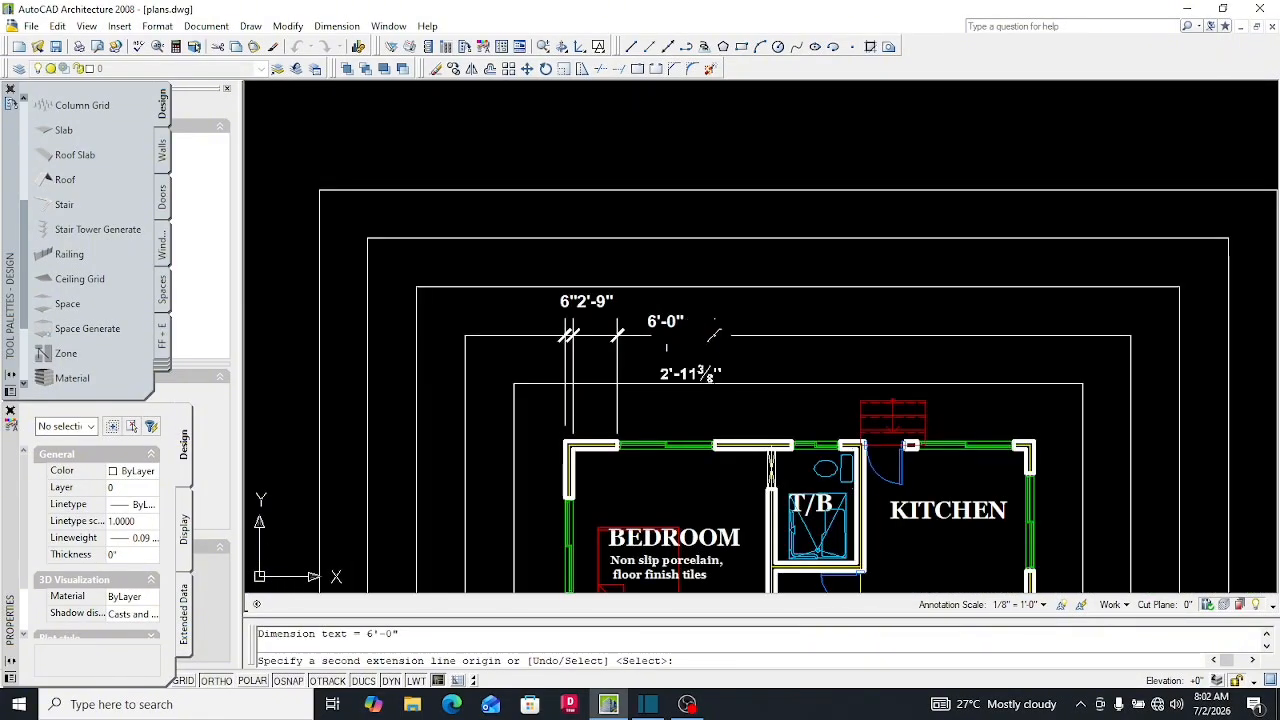
{"action": "scroll", "coordinate": [545, 245], "scroll_direction": "up", "scroll_amount": 4}
{"action": "scroll", "coordinate": [665, 330], "scroll_direction": "up", "scroll_amount": 2}
{"action": "scroll", "coordinate": [700, 360], "scroll_direction": "down", "scroll_amount": 5}
{"action": "scroll", "coordinate": [610, 395], "scroll_direction": "up", "scroll_amount": 5}
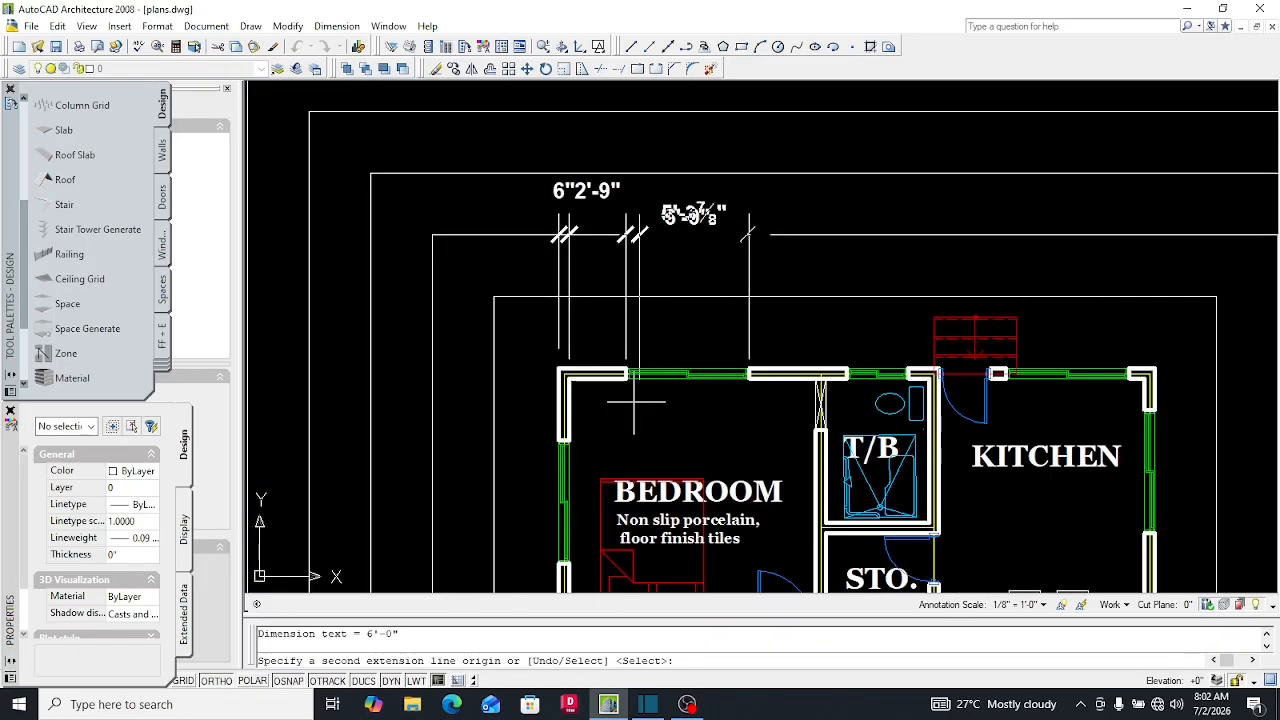
{"action": "scroll", "coordinate": [600, 390], "scroll_direction": "up", "scroll_amount": 3}
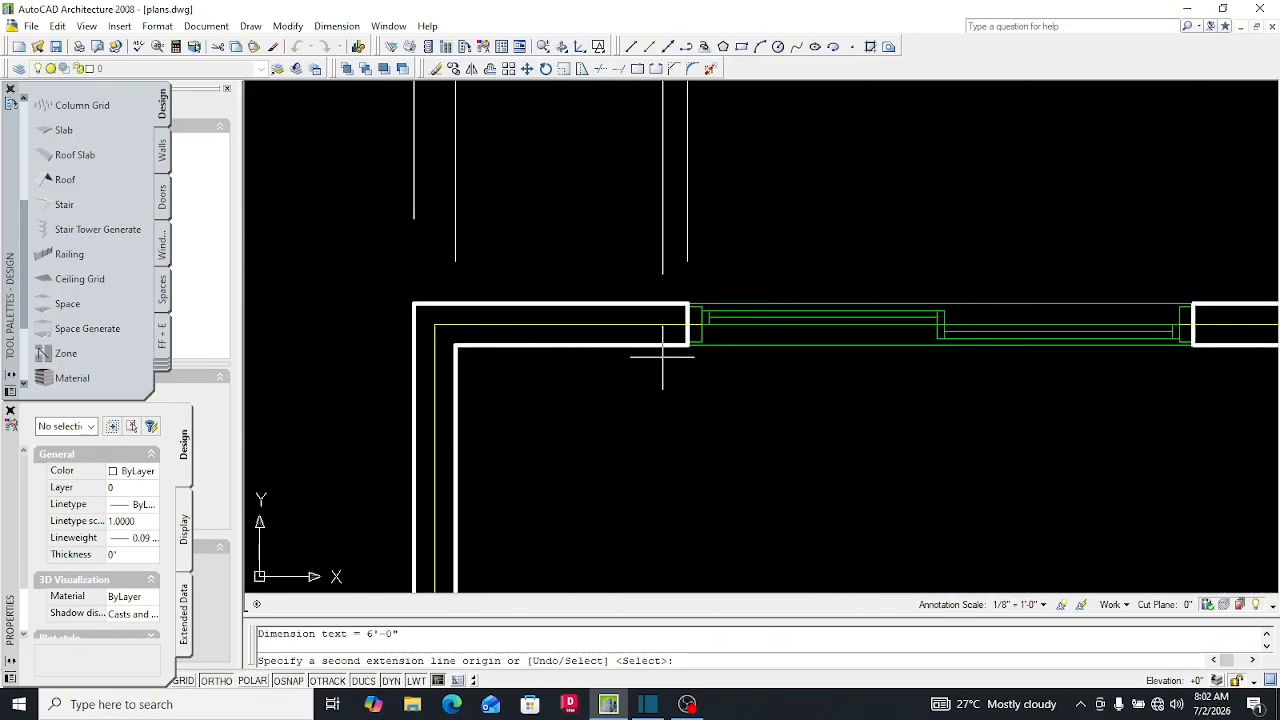
{"action": "scroll", "coordinate": [660, 370], "scroll_direction": "down", "scroll_amount": 3}
{"action": "scroll", "coordinate": [663, 366], "scroll_direction": "up", "scroll_amount": 2}
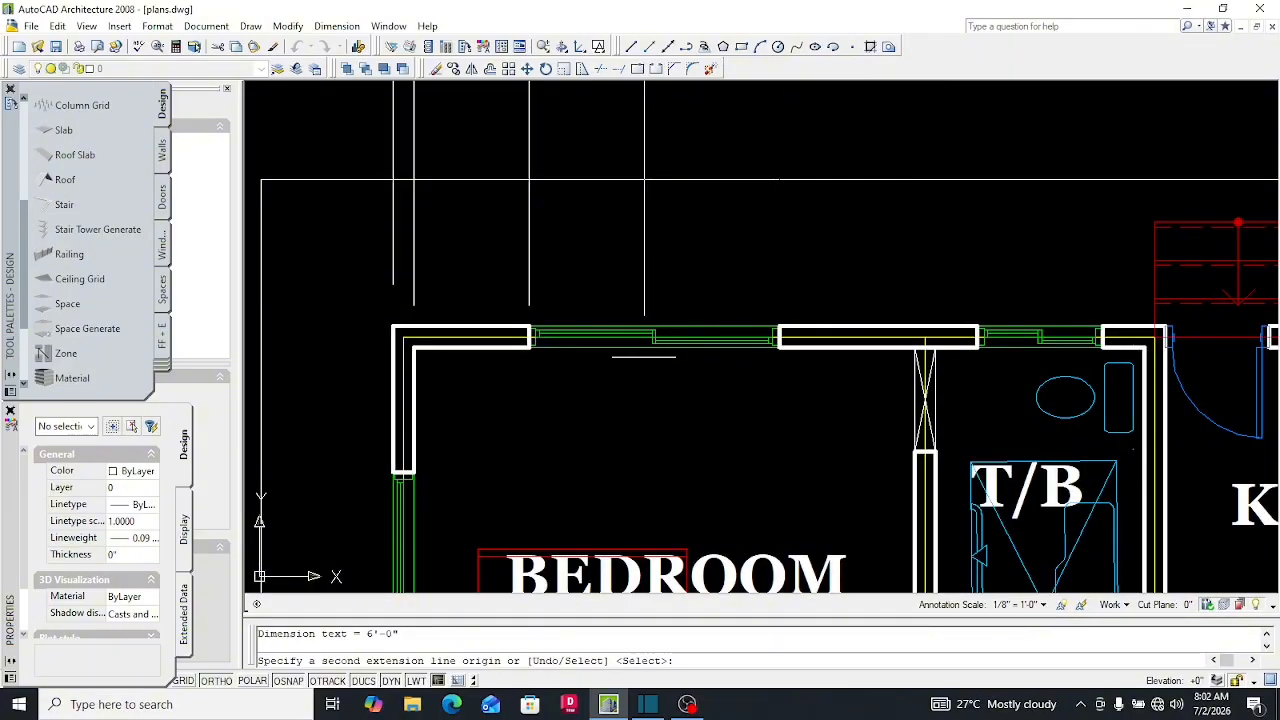
{"action": "scroll", "coordinate": [640, 362], "scroll_direction": "down", "scroll_amount": 2}
{"action": "scroll", "coordinate": [633, 362], "scroll_direction": "up", "scroll_amount": 2}
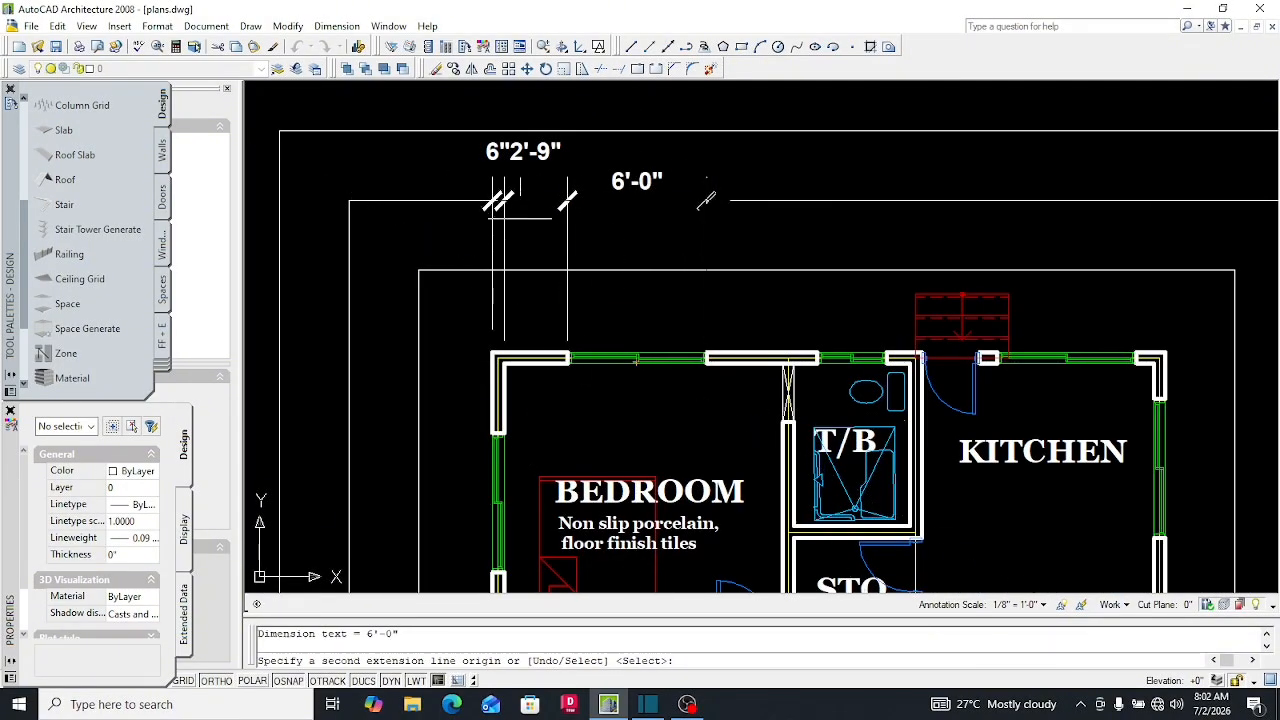
{"action": "scroll", "coordinate": [800, 370], "scroll_direction": "down", "scroll_amount": 1}
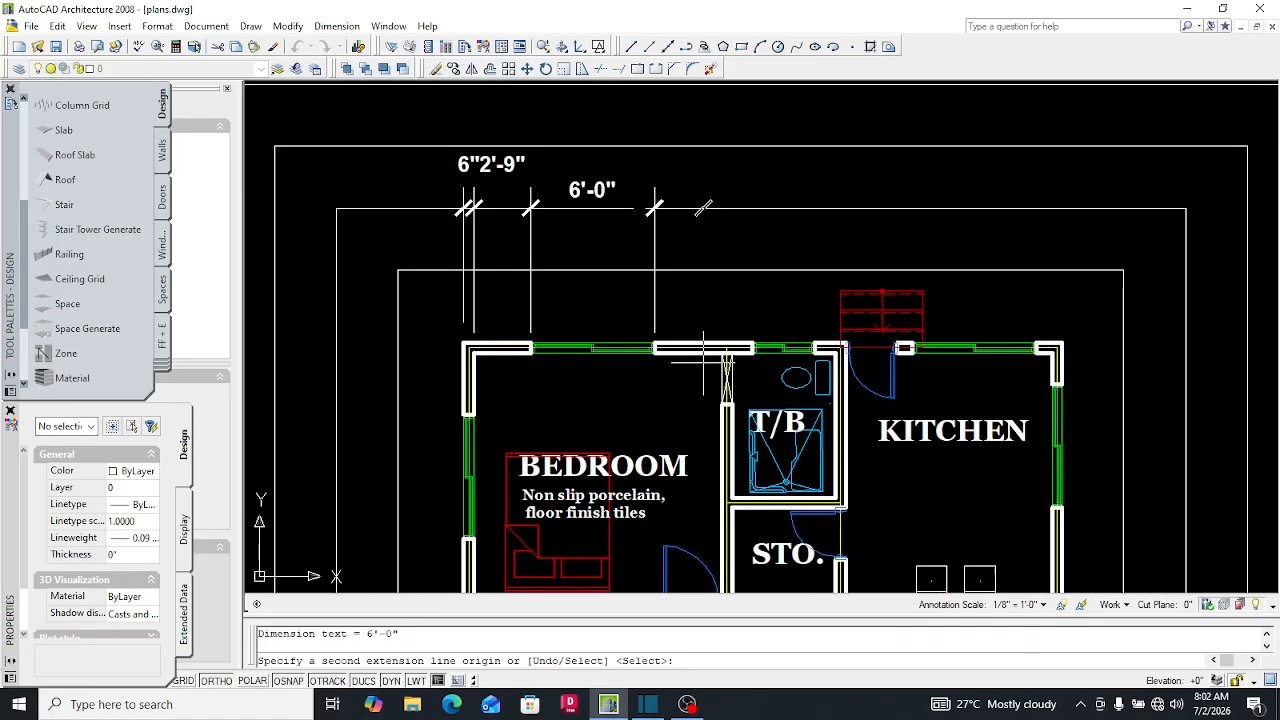
Continue the dimension chain to both faces of the bedroom partition and both jambs of the upper T/B window
{"action": "scroll", "coordinate": [850, 380], "scroll_direction": "up", "scroll_amount": 4}
{"action": "scroll", "coordinate": [655, 337], "scroll_direction": "up", "scroll_amount": 3}
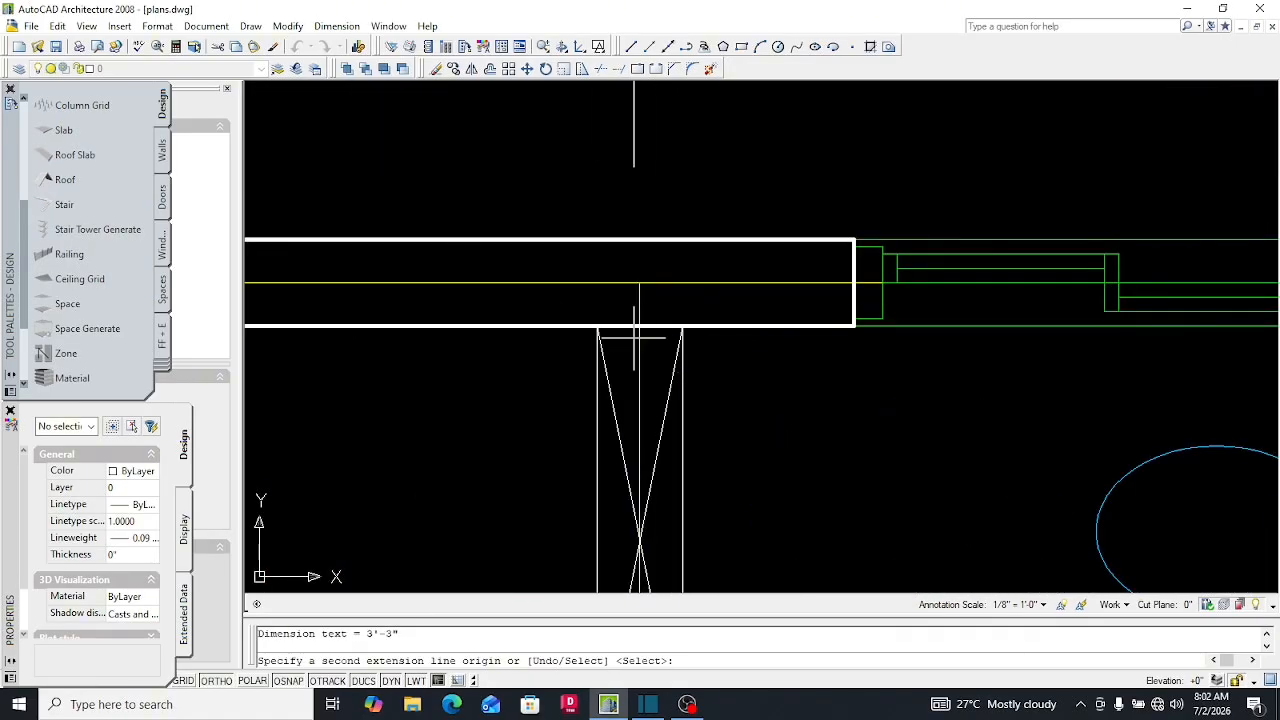
{"action": "scroll", "coordinate": [639, 285], "scroll_direction": "down", "scroll_amount": 3}
{"action": "scroll", "coordinate": [617, 310], "scroll_direction": "up", "scroll_amount": 4}
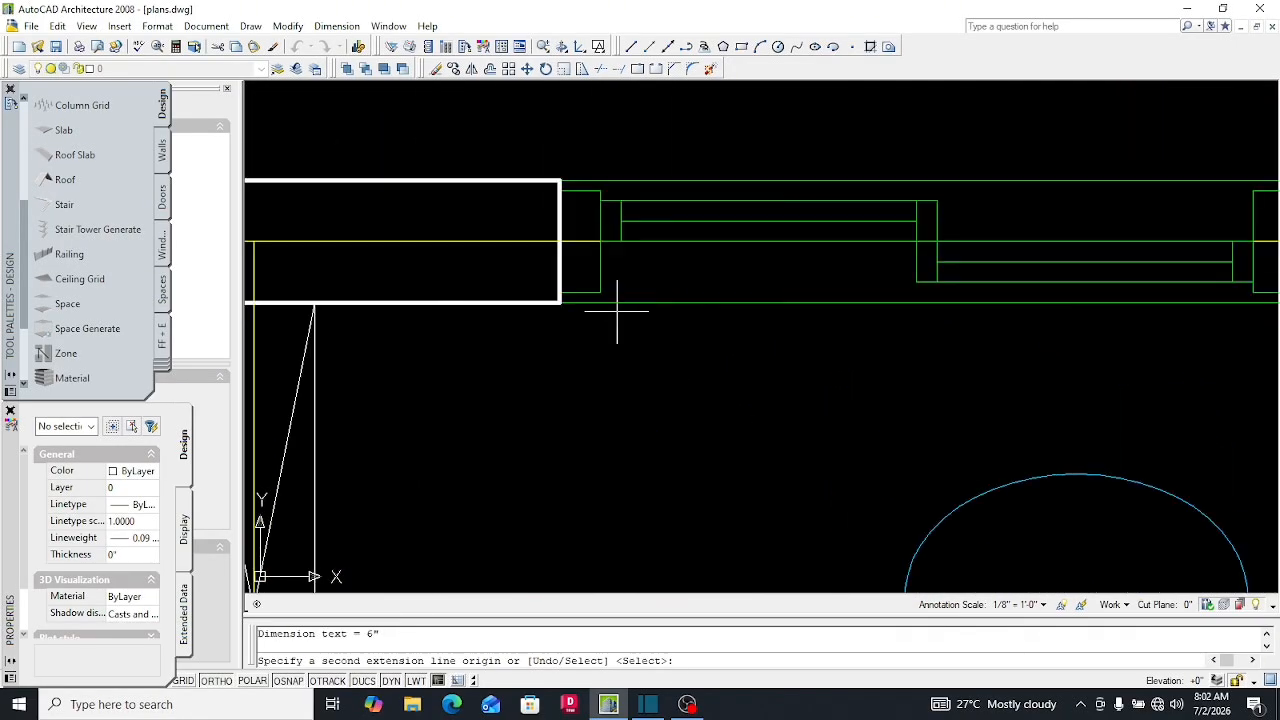
{"action": "scroll", "coordinate": [557, 302], "scroll_direction": "down", "scroll_amount": 3}
{"action": "scroll", "coordinate": [978, 340], "scroll_direction": "up", "scroll_amount": 3}
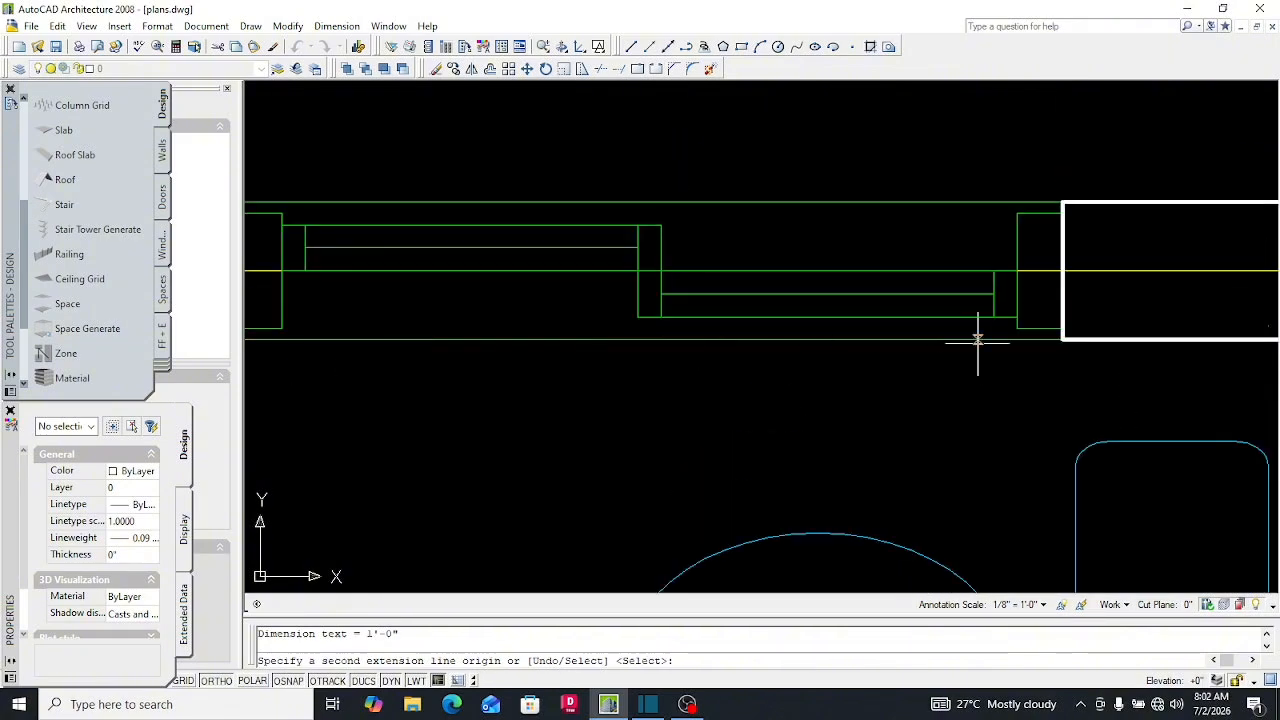
Continue the dimension chain across the wall between T/B and kitchen, the kitchen door opening and the short wall pier beside it
{"action": "scroll", "coordinate": [1063, 339], "scroll_direction": "down", "scroll_amount": 3}
{"action": "scroll", "coordinate": [645, 240], "scroll_direction": "up", "scroll_amount": 4}
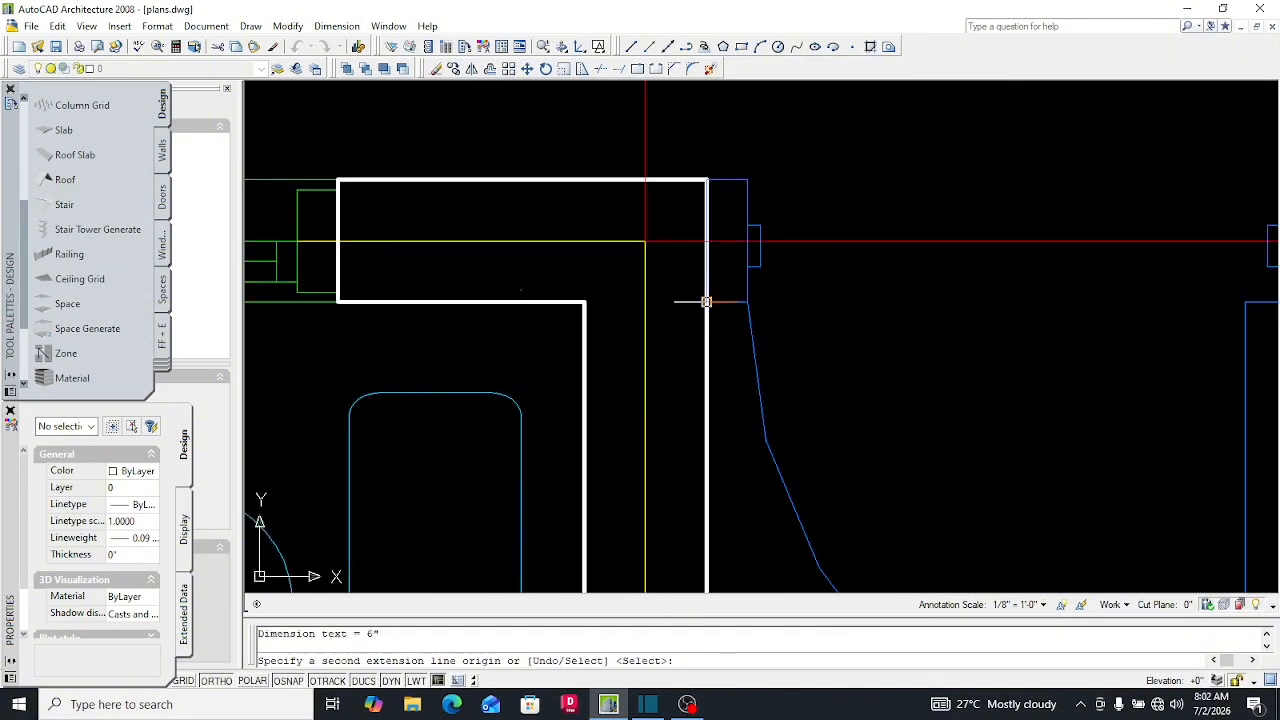
{"action": "scroll", "coordinate": [706, 297], "scroll_direction": "down", "scroll_amount": 3}
{"action": "scroll", "coordinate": [617, 282], "scroll_direction": "up", "scroll_amount": 4}
{"action": "scroll", "coordinate": [566, 300], "scroll_direction": "up", "scroll_amount": 4}
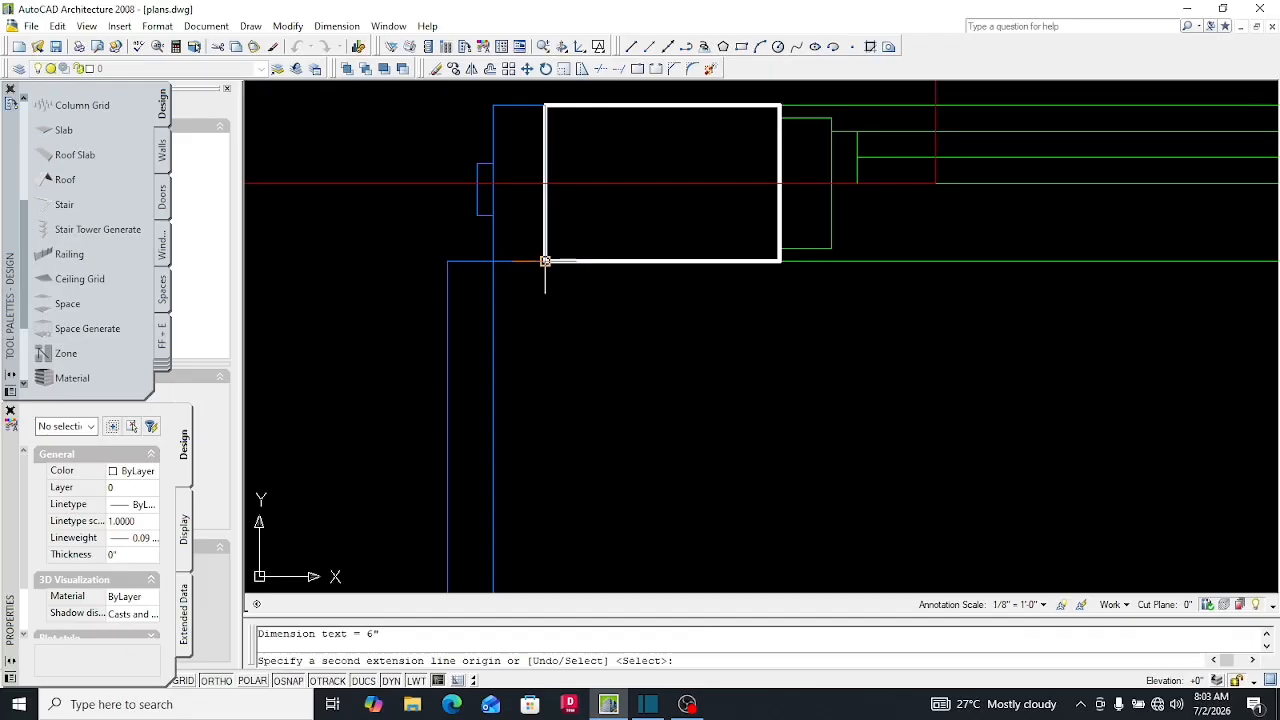
{"action": "scroll", "coordinate": [620, 320], "scroll_direction": "down", "scroll_amount": 4}
{"action": "scroll", "coordinate": [685, 311], "scroll_direction": "up", "scroll_amount": 3}
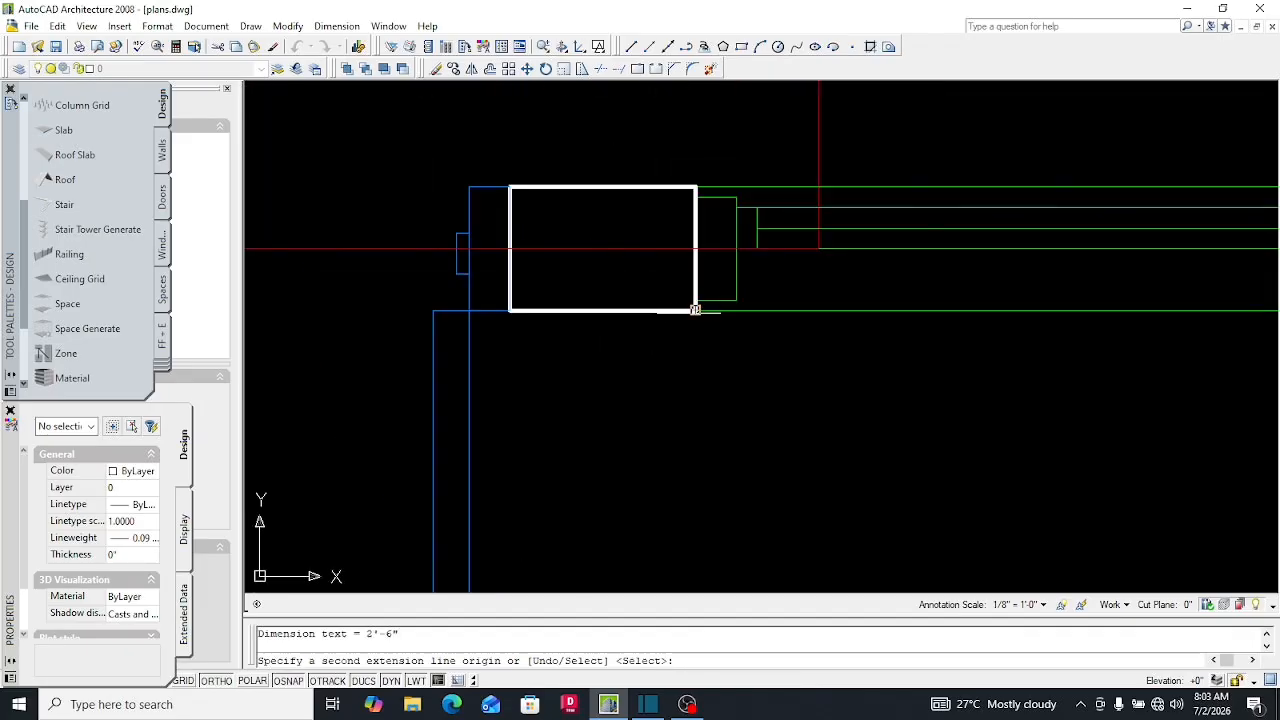
Continue the dimension chain across the kitchen window to the plan's outer upper-right corner and end the command
{"action": "scroll", "coordinate": [695, 310], "scroll_direction": "down", "scroll_amount": 4}
{"action": "scroll", "coordinate": [856, 272], "scroll_direction": "up", "scroll_amount": 4}
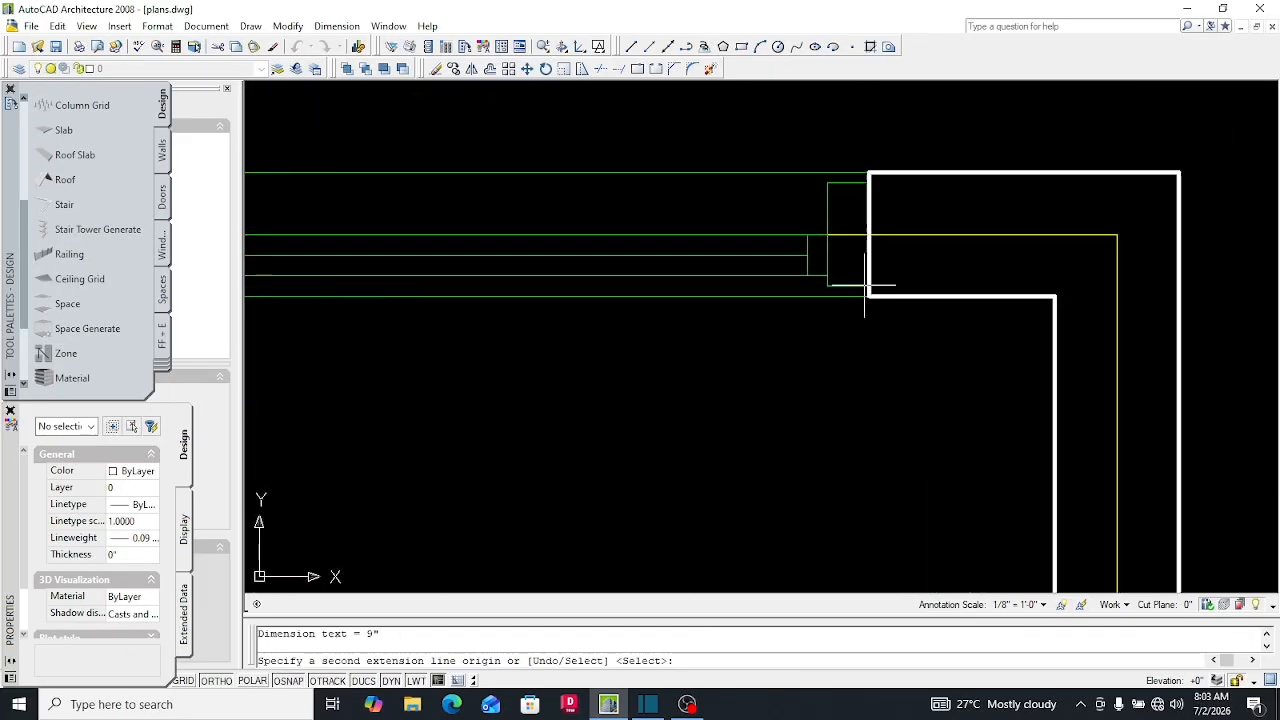
{"action": "scroll", "coordinate": [732, 292], "scroll_direction": "down", "scroll_amount": 3}
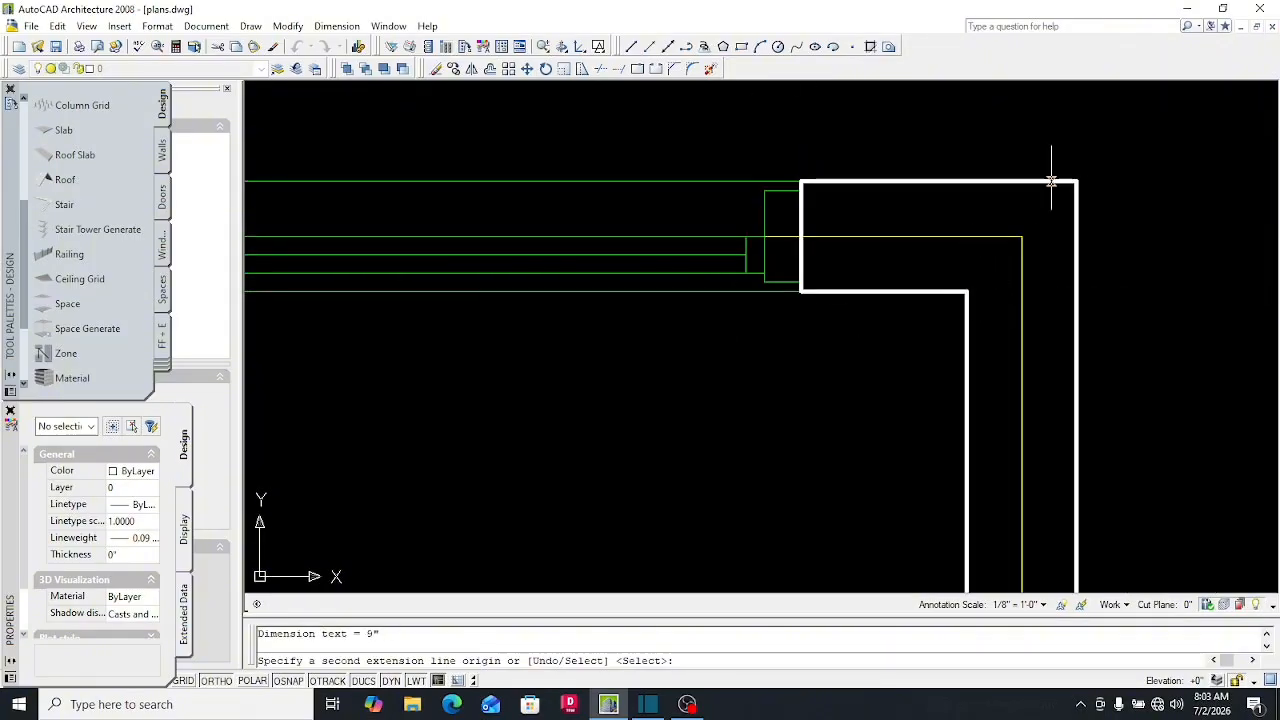
{"action": "scroll", "coordinate": [1000, 250], "scroll_direction": "down", "scroll_amount": 8}
{"action": "key", "text": "Escape"}
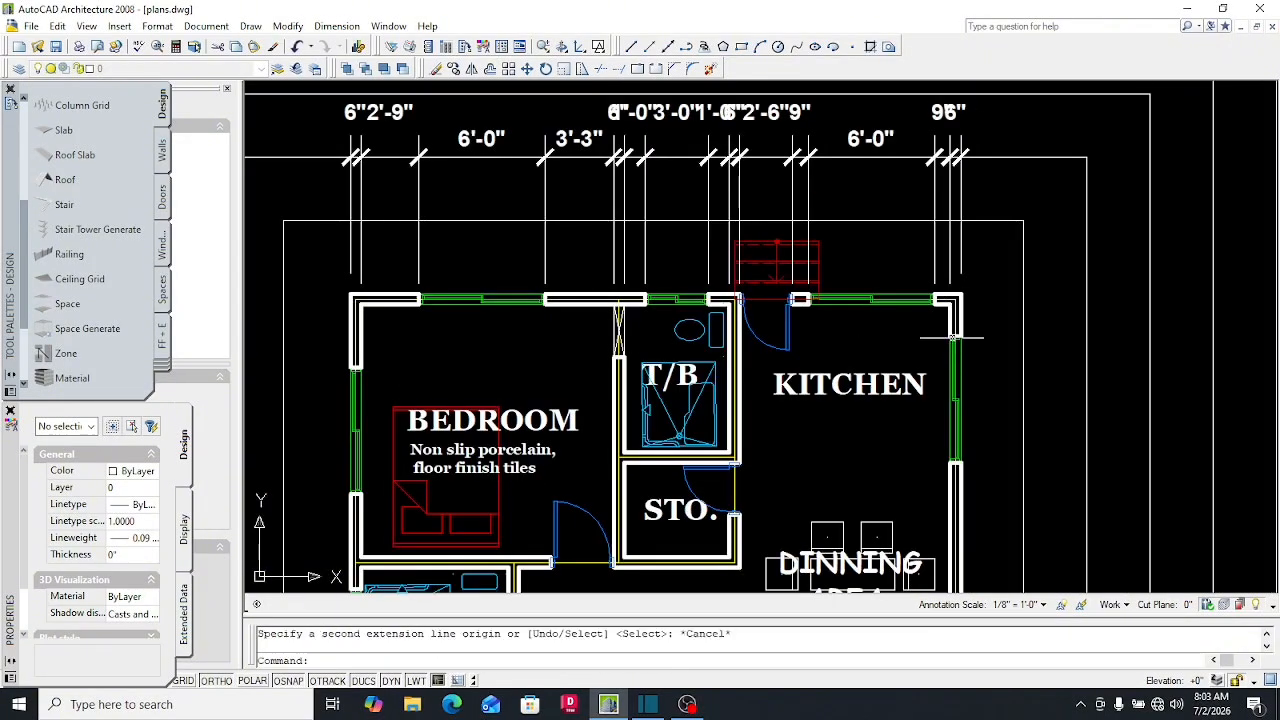
Examine the completed dimension chain above the upper wall and its position on the nested guide rectangles
{"action": "scroll", "coordinate": [702, 220], "scroll_direction": "up", "scroll_amount": 6}
{"action": "scroll", "coordinate": [785, 193], "scroll_direction": "down", "scroll_amount": 4}
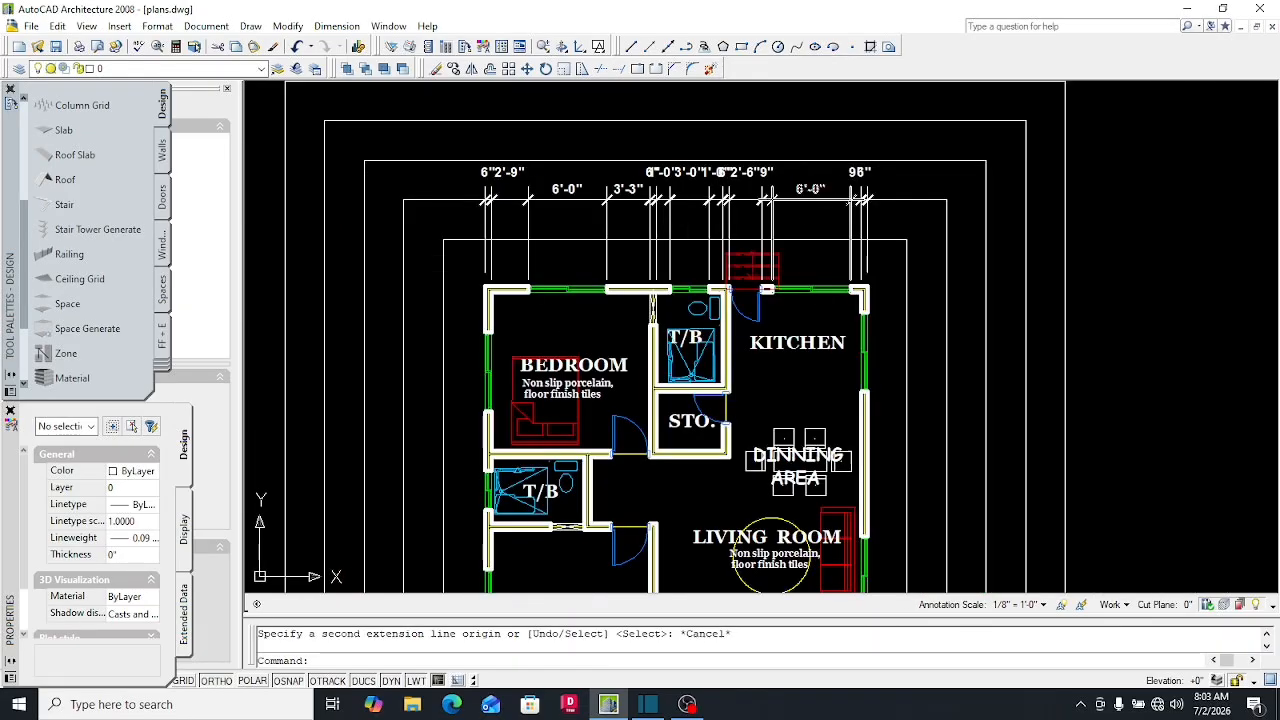
{"action": "scroll", "coordinate": [514, 180], "scroll_direction": "up", "scroll_amount": 3}
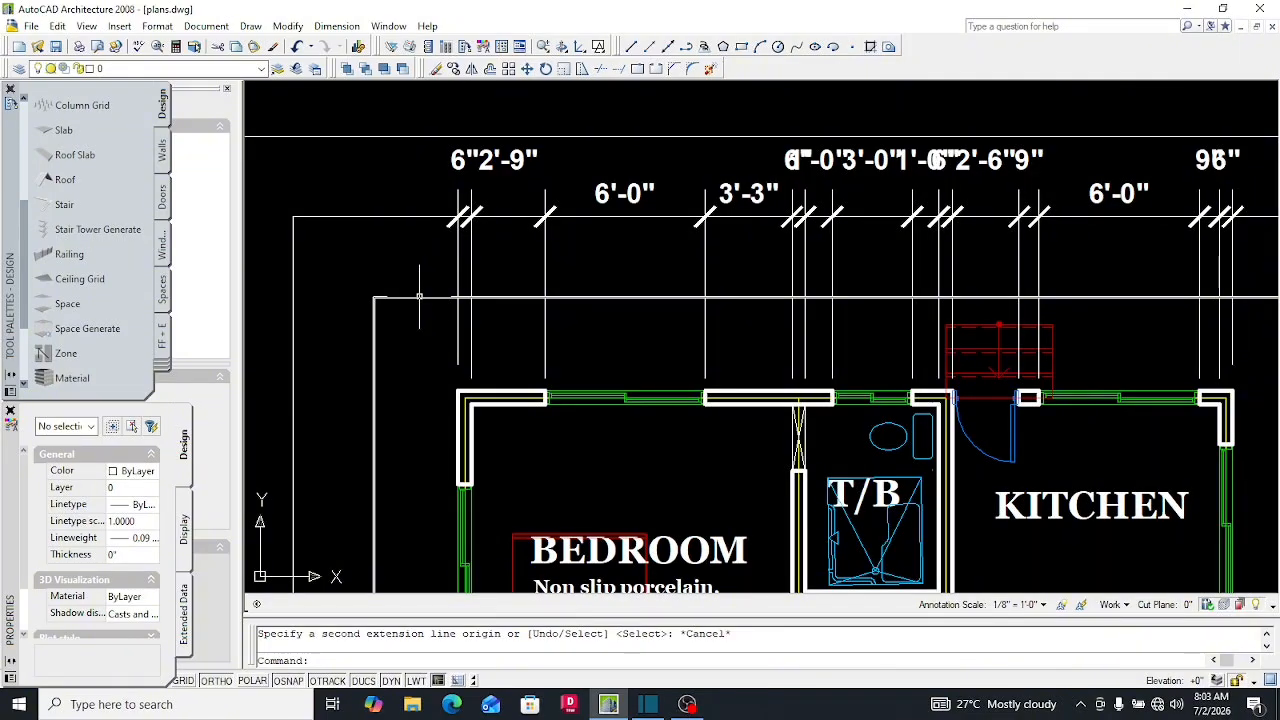
{"action": "scroll", "coordinate": [430, 290], "scroll_direction": "down", "scroll_amount": 4}
{"action": "scroll", "coordinate": [443, 286], "scroll_direction": "up", "scroll_amount": 5}
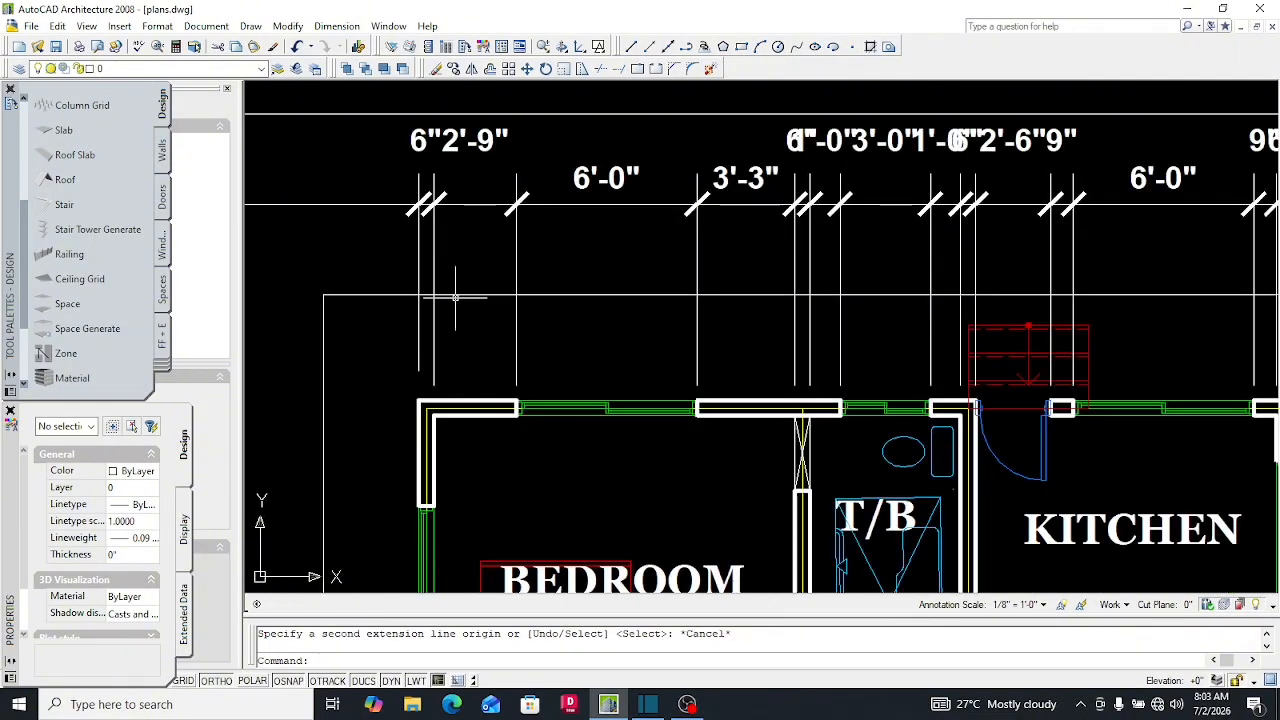
{"action": "scroll", "coordinate": [545, 297], "scroll_direction": "down", "scroll_amount": 4}
{"action": "scroll", "coordinate": [527, 343], "scroll_direction": "up", "scroll_amount": 1}
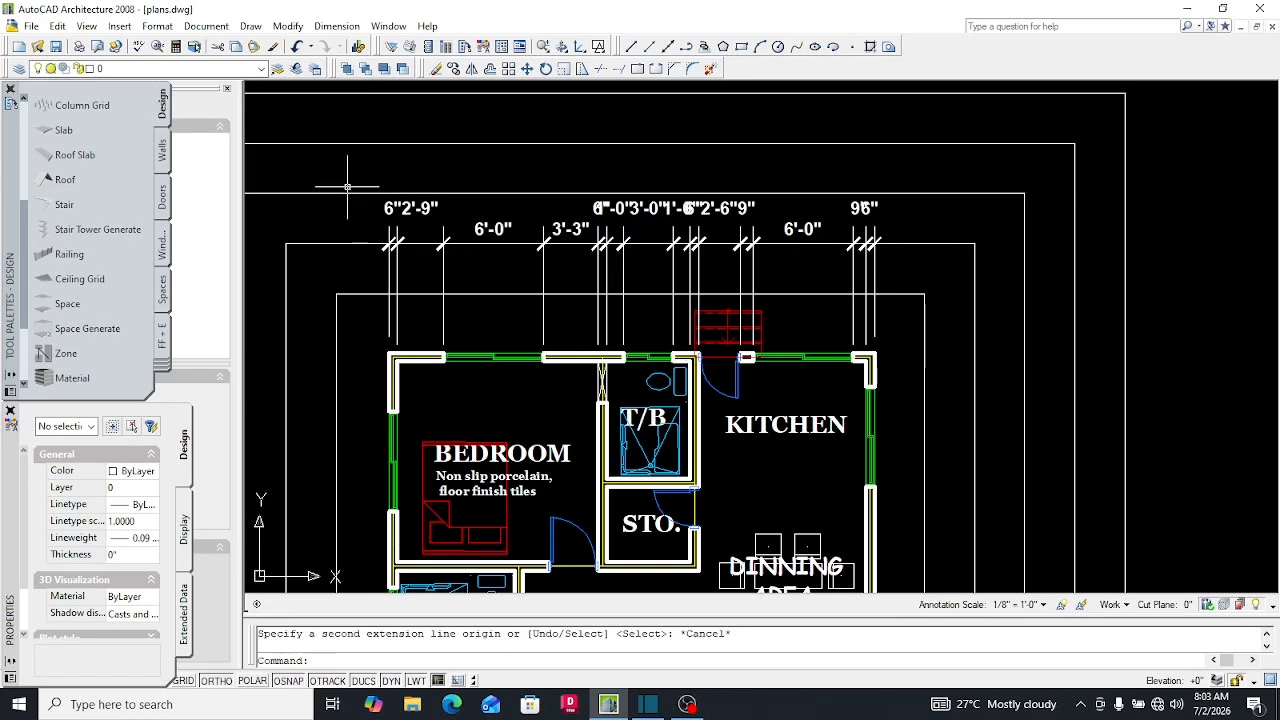
{"action": "scroll", "coordinate": [380, 374], "scroll_direction": "up", "scroll_amount": 5}
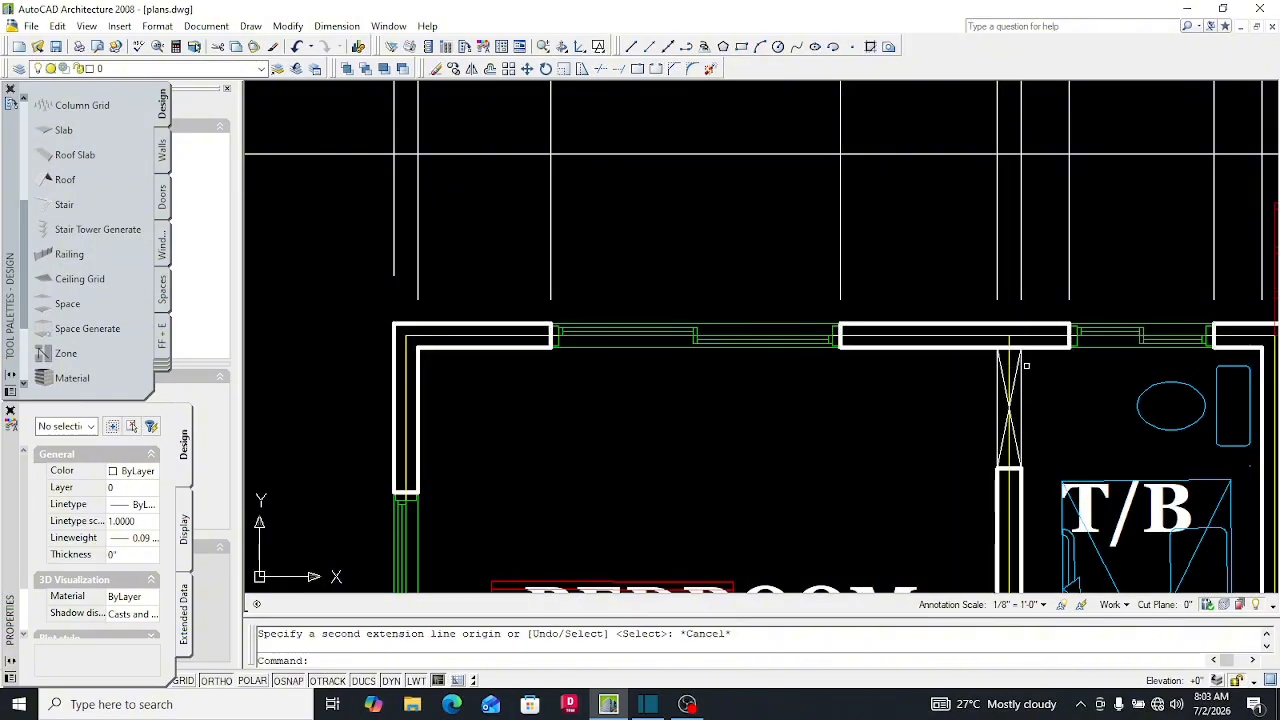
{"action": "scroll", "coordinate": [850, 390], "scroll_direction": "down", "scroll_amount": 2}
{"action": "scroll", "coordinate": [937, 355], "scroll_direction": "up", "scroll_amount": 3}
{"action": "scroll", "coordinate": [937, 355], "scroll_direction": "down", "scroll_amount": 5}
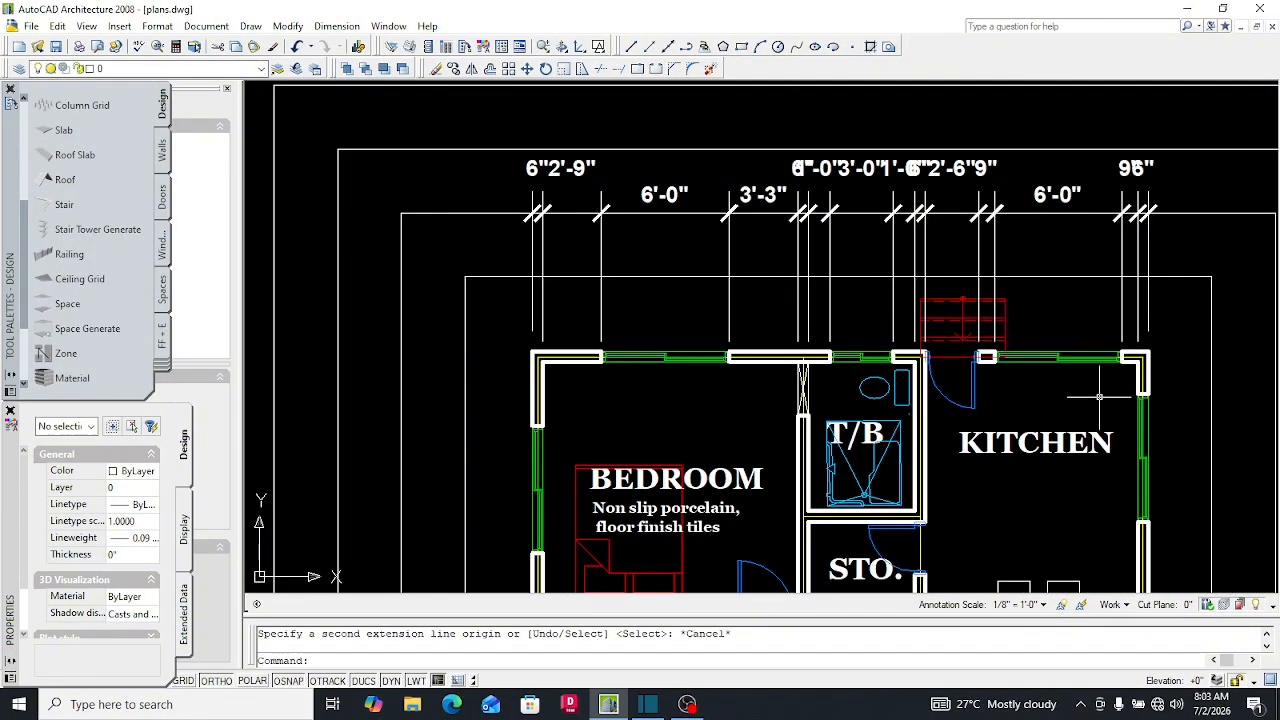
Add a linear dimension for the outer wall's thickness at the plan's upper-left corner, placed on the third guide rectangle out from the plan
{"action": "type", "text": "li"}
{"action": "key", "text": "Return"}
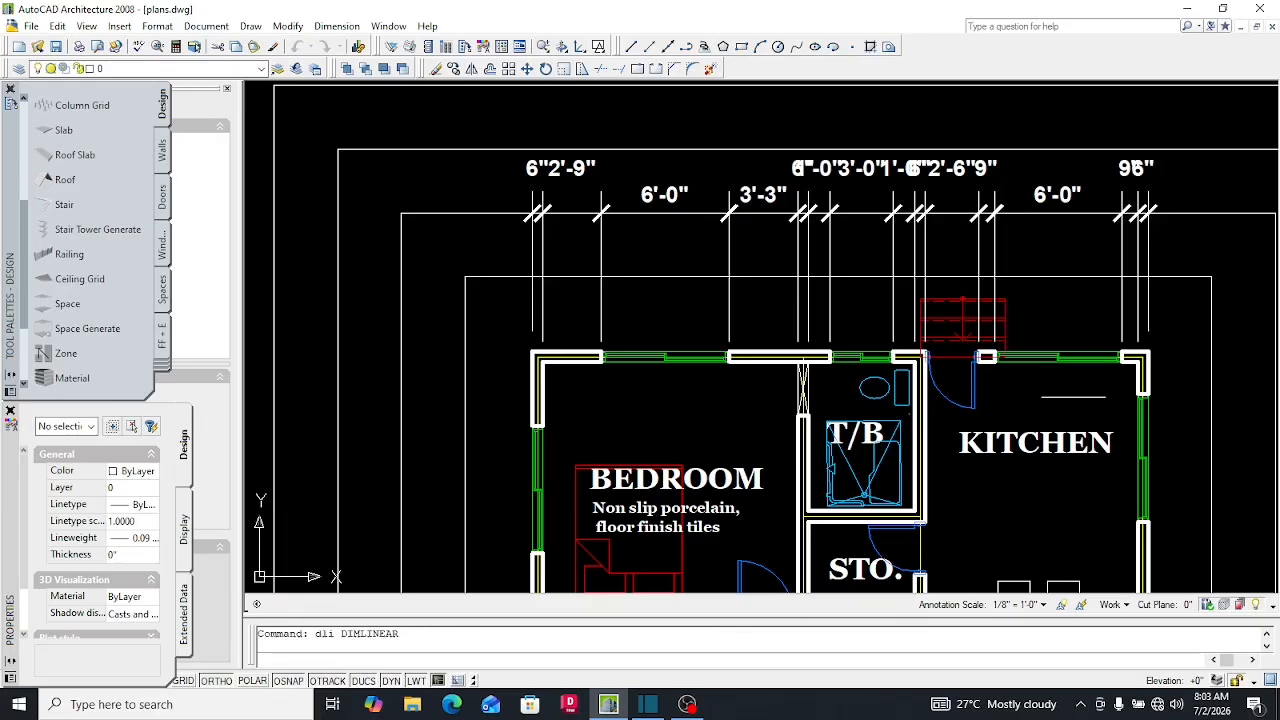
{"action": "scroll", "coordinate": [535, 360], "scroll_direction": "up", "scroll_amount": 5}
{"action": "left_click", "coordinate": [537, 397]}
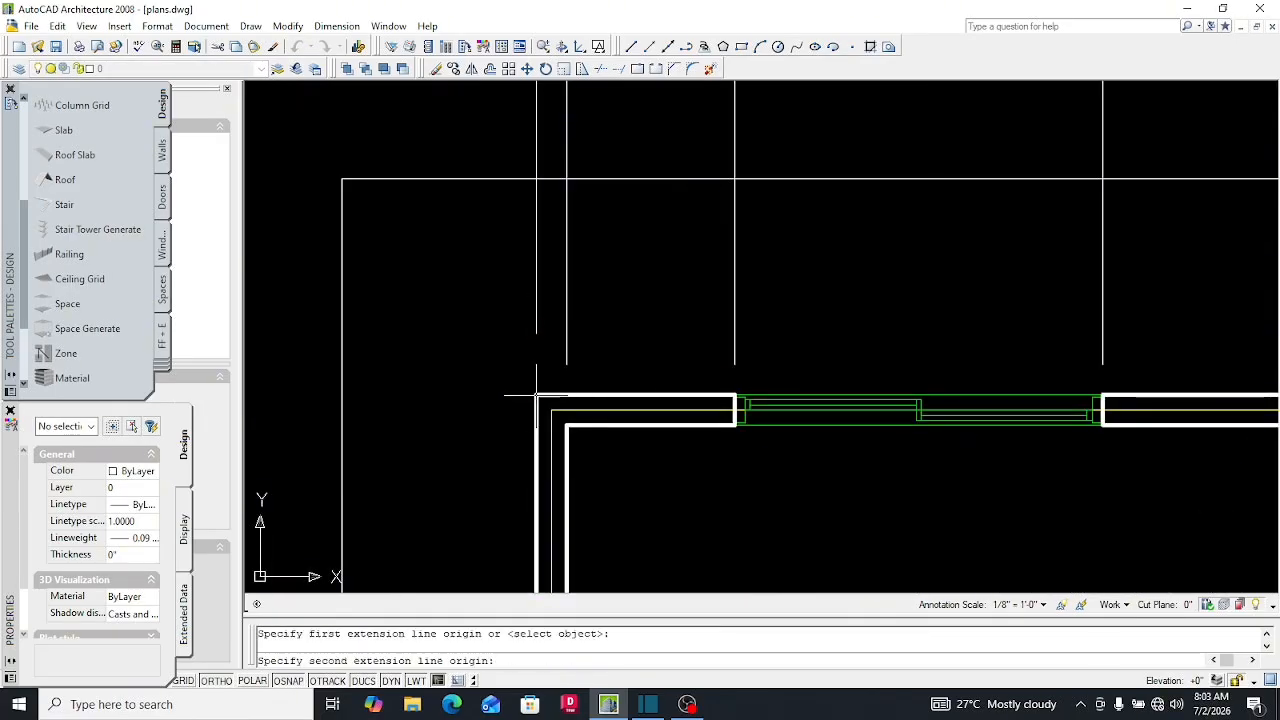
{"action": "left_click", "coordinate": [566, 425]}
{"action": "scroll", "coordinate": [530, 400], "scroll_direction": "down", "scroll_amount": 4}
{"action": "scroll", "coordinate": [520, 300], "scroll_direction": "up", "scroll_amount": 3}
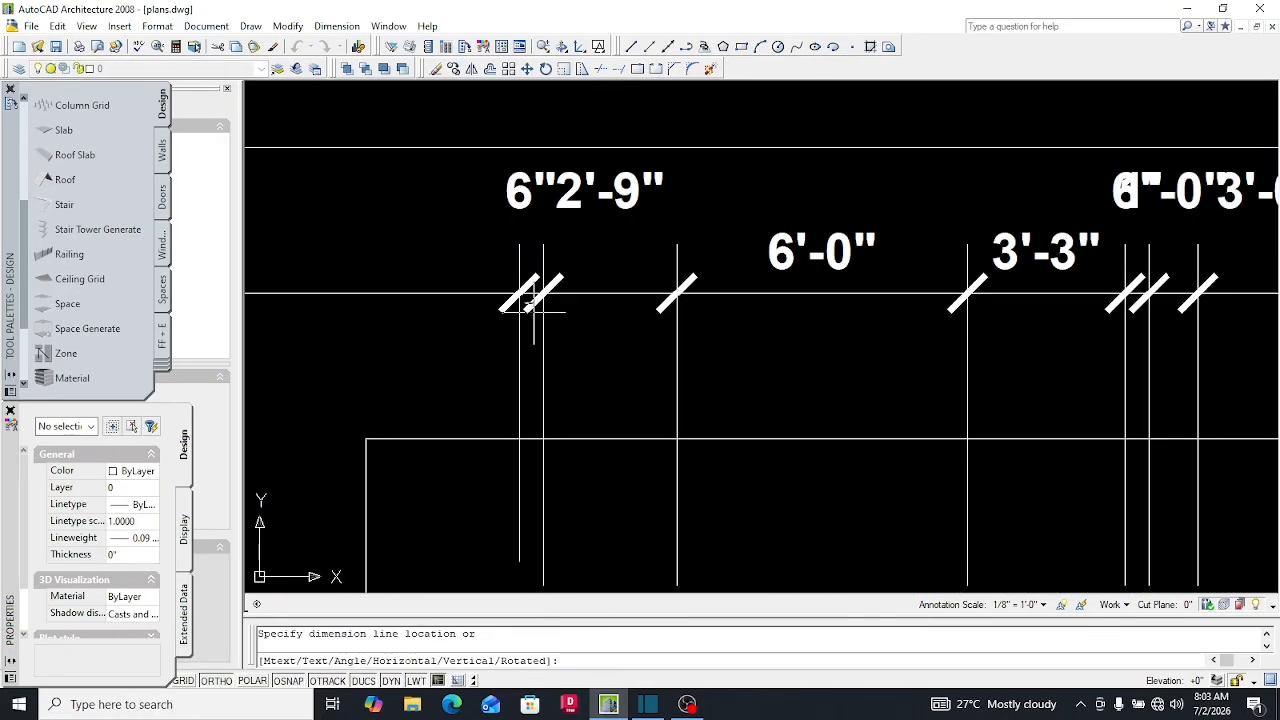
{"action": "scroll", "coordinate": [519, 297], "scroll_direction": "down", "scroll_amount": 3}
{"action": "scroll", "coordinate": [519, 297], "scroll_direction": "up", "scroll_amount": 5}
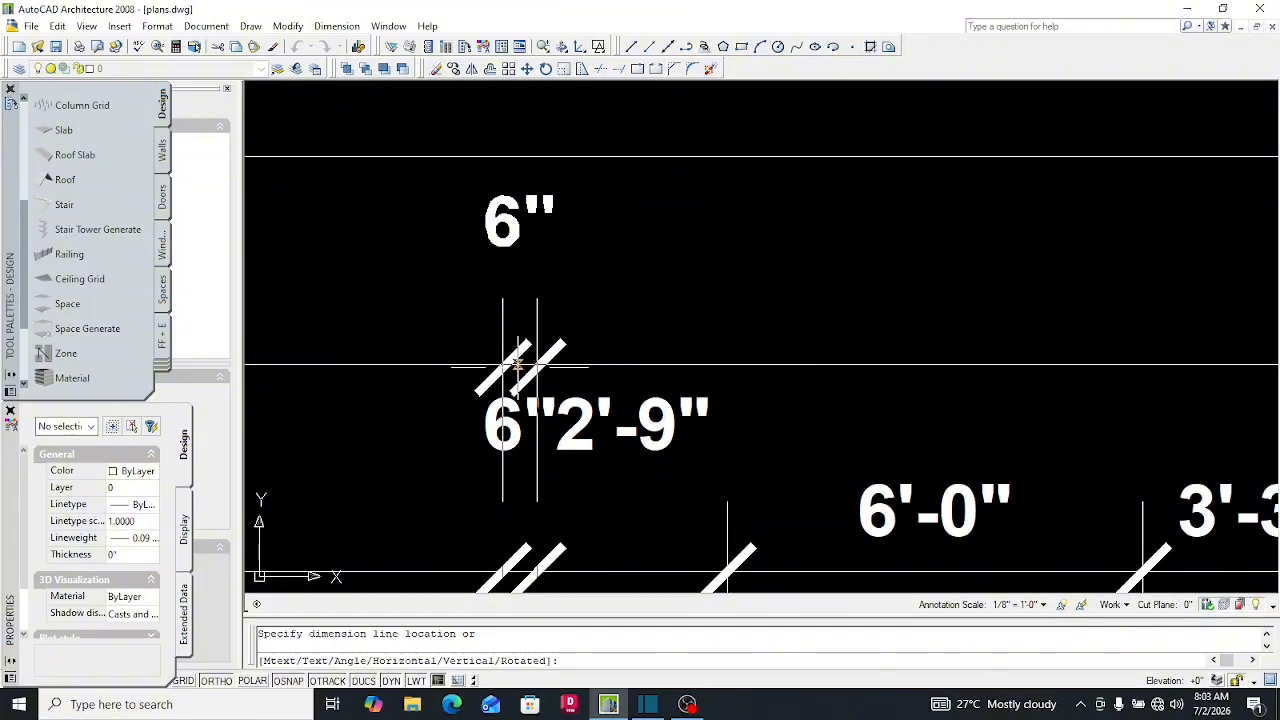
{"action": "left_click", "coordinate": [512, 366]}
{"action": "scroll", "coordinate": [470, 300], "scroll_direction": "down", "scroll_amount": 3}
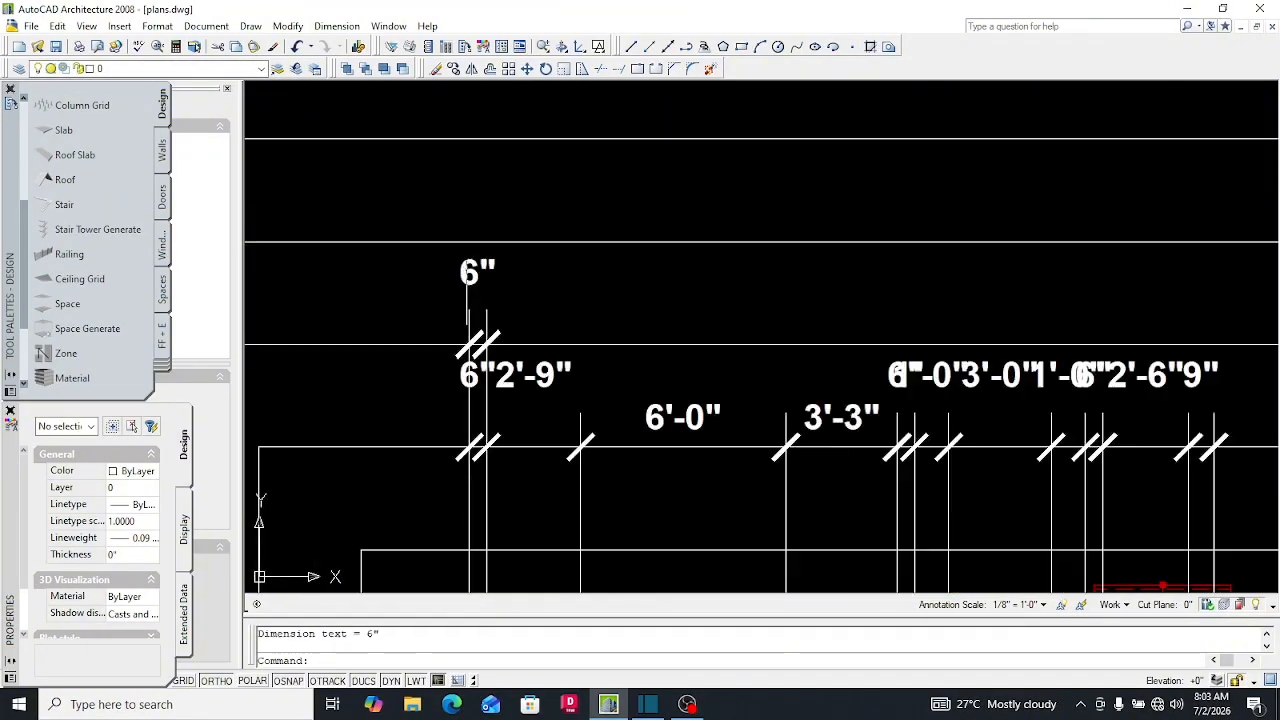
Examine the new wall-thickness dimension and how it lines up with the upper-left wall corner and the dimension chain beneath it
{"action": "scroll", "coordinate": [470, 300], "scroll_direction": "up", "scroll_amount": 3}
{"action": "scroll", "coordinate": [455, 300], "scroll_direction": "down", "scroll_amount": 3}
{"action": "scroll", "coordinate": [448, 303], "scroll_direction": "up", "scroll_amount": 3}
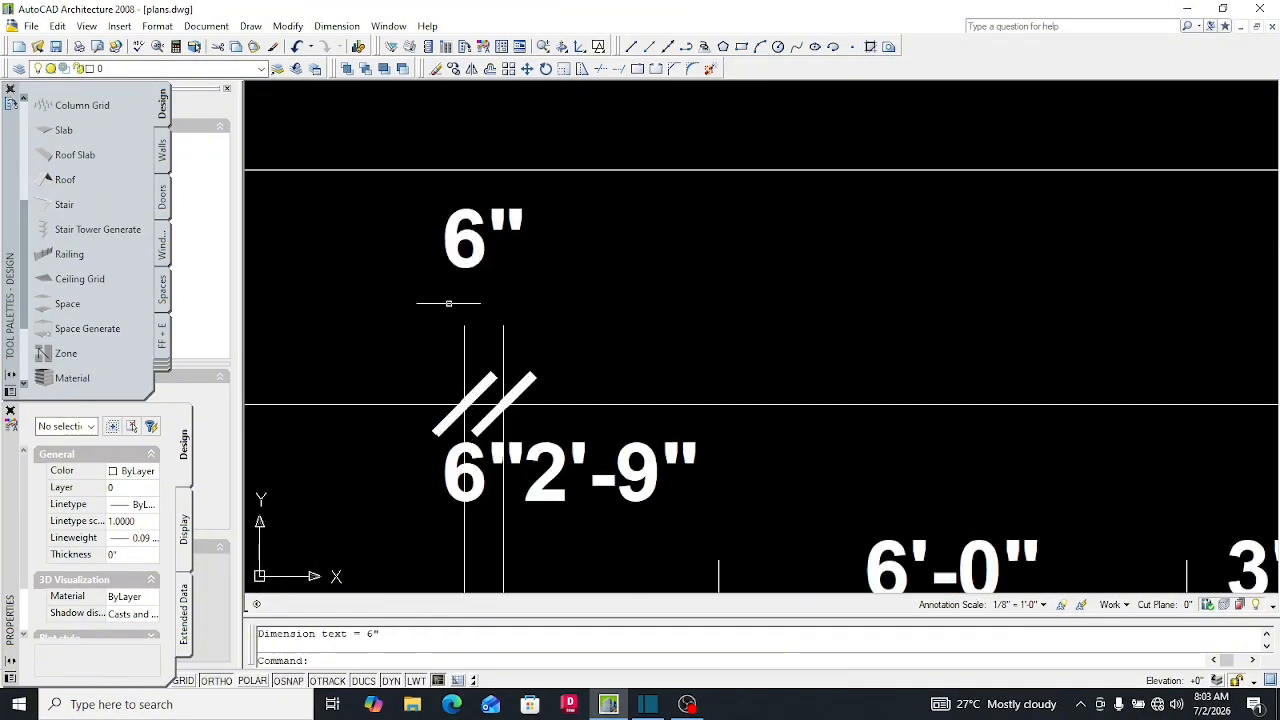
{"action": "scroll", "coordinate": [466, 290], "scroll_direction": "down", "scroll_amount": 4}
{"action": "scroll", "coordinate": [471, 318], "scroll_direction": "up", "scroll_amount": 2}
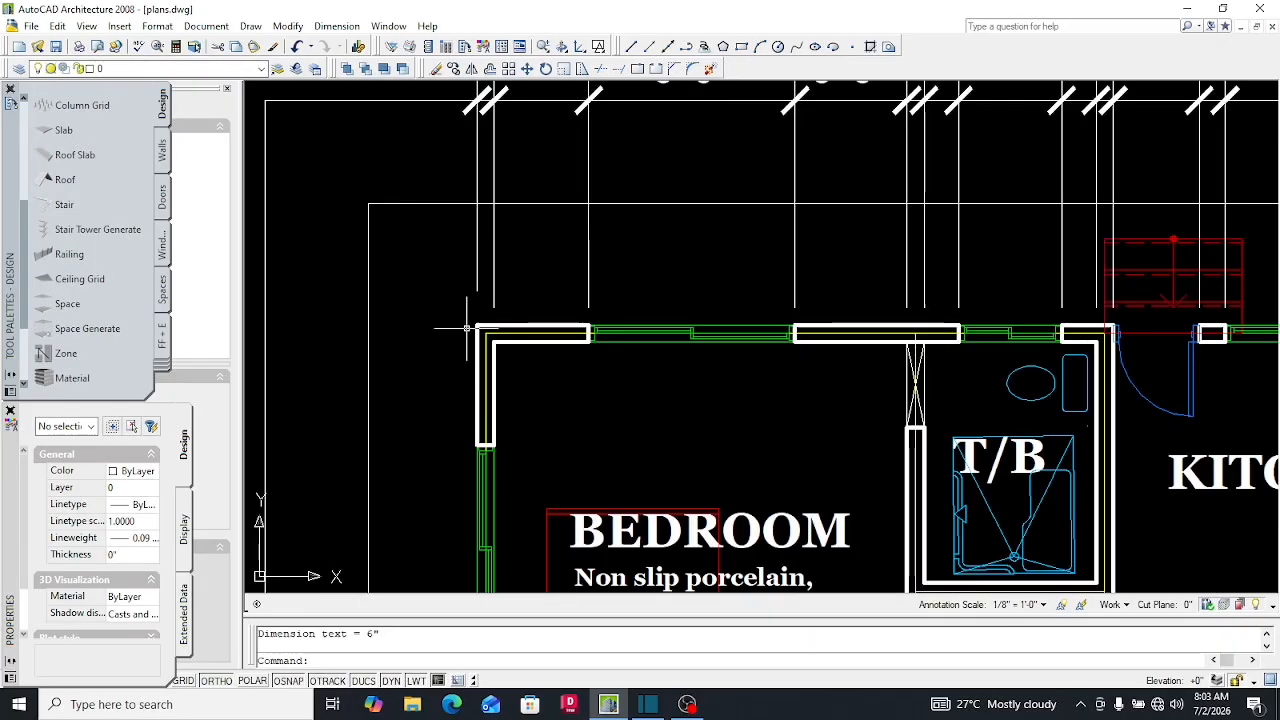
{"action": "scroll", "coordinate": [476, 290], "scroll_direction": "down", "scroll_amount": 2}
{"action": "scroll", "coordinate": [478, 270], "scroll_direction": "up", "scroll_amount": 5}
{"action": "scroll", "coordinate": [462, 400], "scroll_direction": "down", "scroll_amount": 5}
{"action": "scroll", "coordinate": [468, 460], "scroll_direction": "up", "scroll_amount": 5}
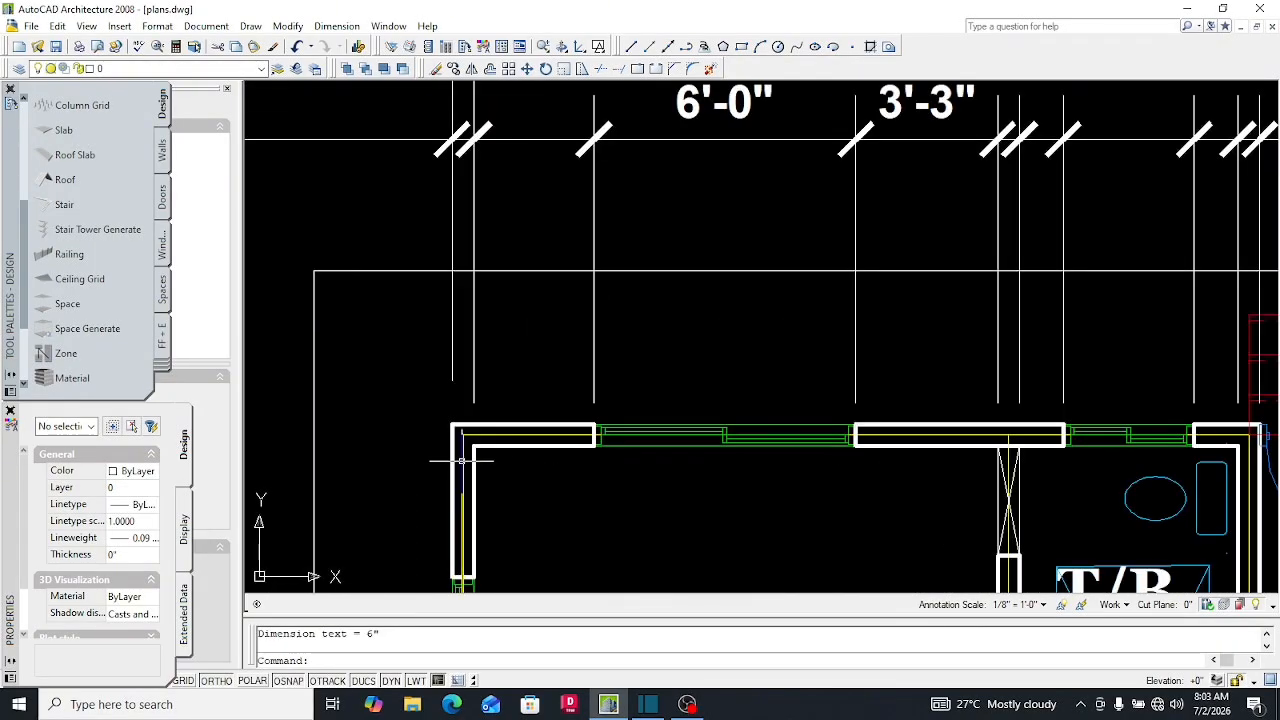
{"action": "scroll", "coordinate": [460, 465], "scroll_direction": "down", "scroll_amount": 5}
{"action": "scroll", "coordinate": [460, 257], "scroll_direction": "up", "scroll_amount": 5}
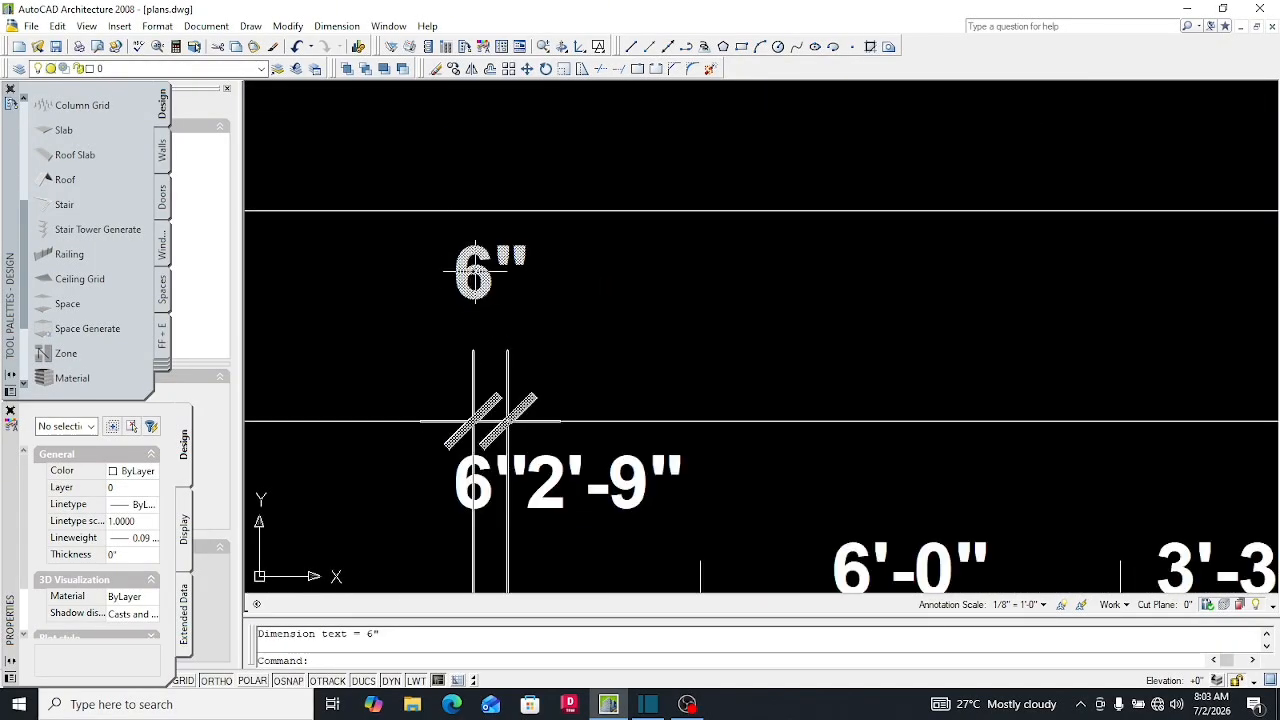
{"action": "scroll", "coordinate": [459, 300], "scroll_direction": "down", "scroll_amount": 5}
{"action": "scroll", "coordinate": [459, 355], "scroll_direction": "up", "scroll_amount": 5}
{"action": "scroll", "coordinate": [459, 355], "scroll_direction": "down", "scroll_amount": 5}
{"action": "scroll", "coordinate": [438, 290], "scroll_direction": "up", "scroll_amount": 4}
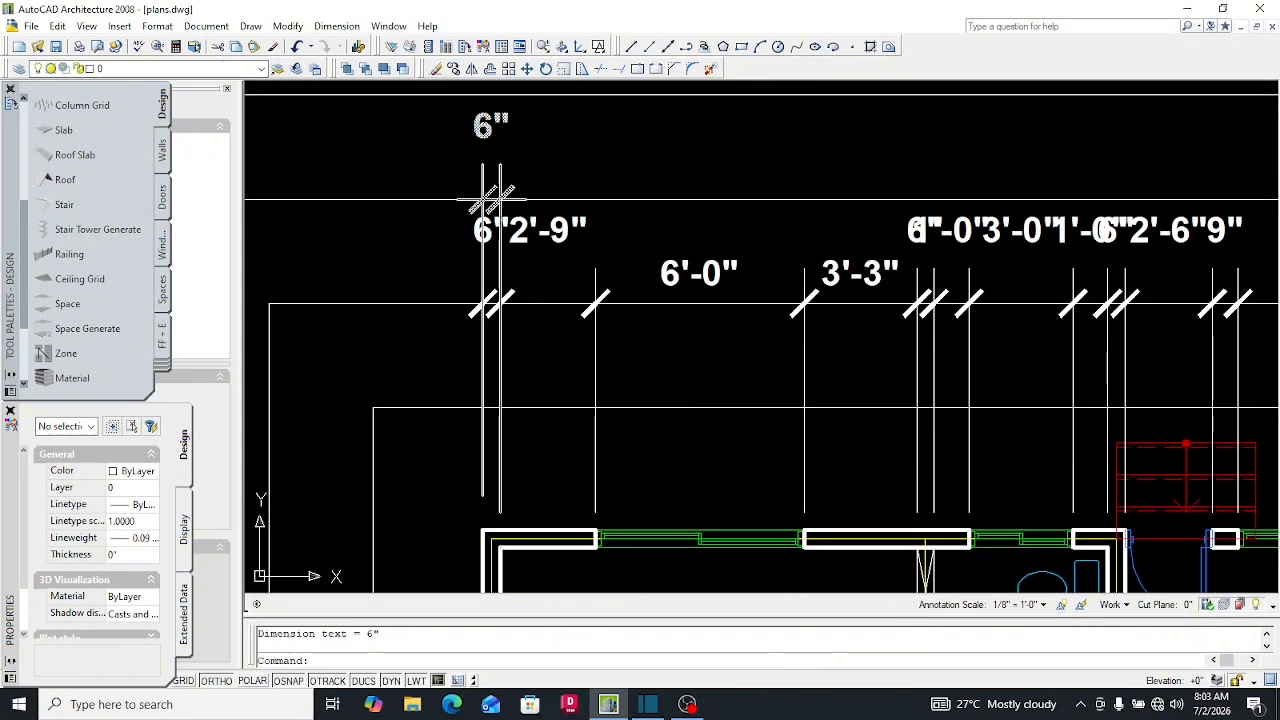
{"action": "scroll", "coordinate": [457, 180], "scroll_direction": "up", "scroll_amount": 4}
{"action": "scroll", "coordinate": [457, 300], "scroll_direction": "down", "scroll_amount": 5}
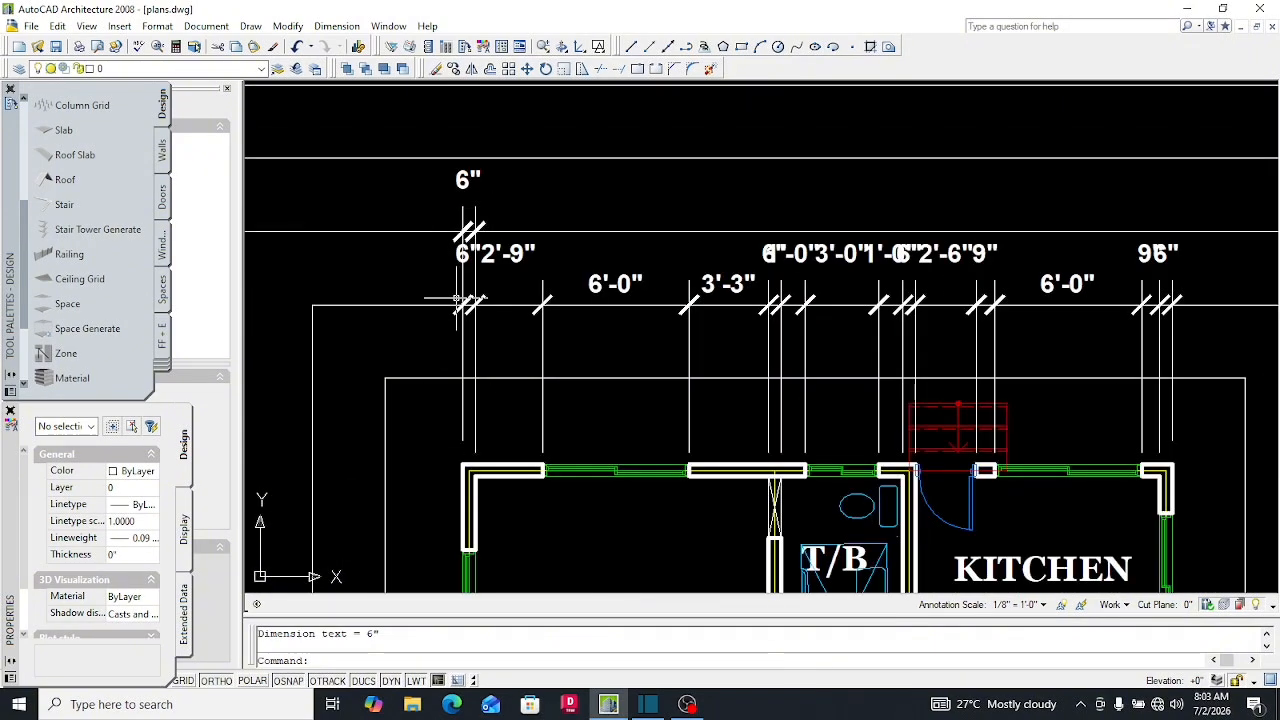
Continue the dimension from the wall corner across the upper bedroom to both faces of the partition beside the T/B
{"action": "type", "text": "o"}
{"action": "key", "text": "Return"}
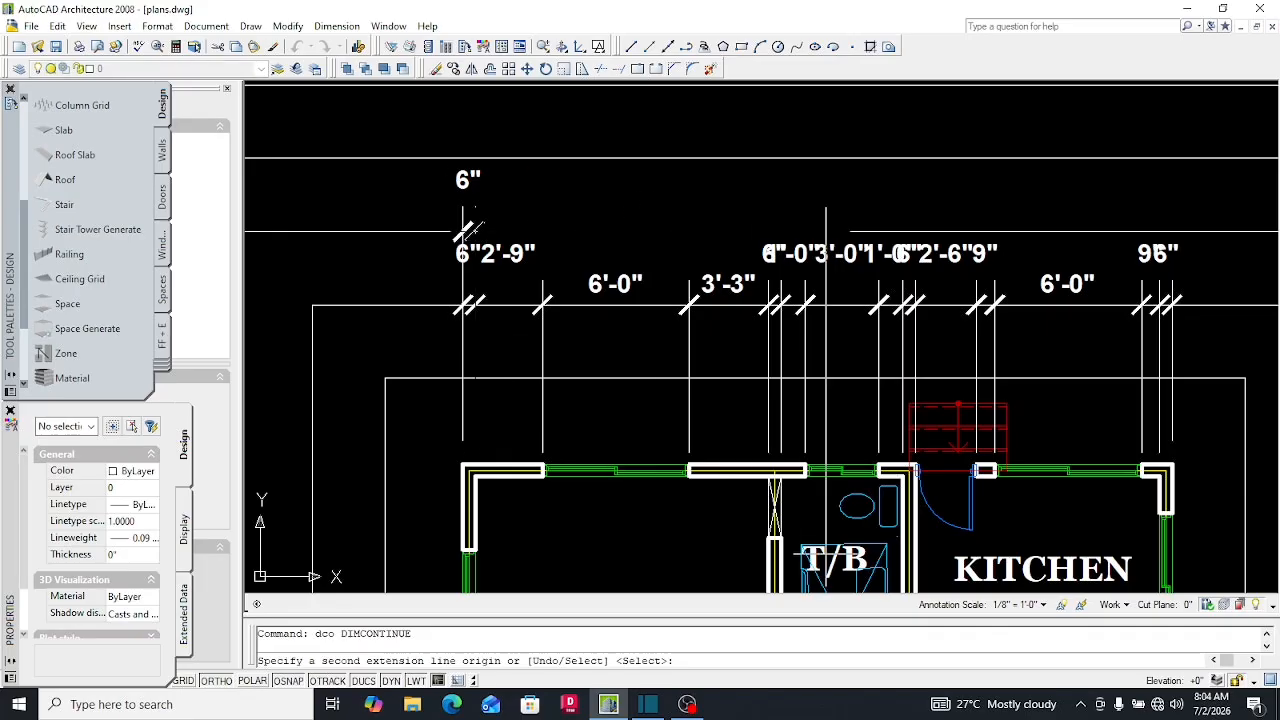
{"action": "scroll", "coordinate": [453, 381], "scroll_direction": "down", "scroll_amount": 2}
{"action": "scroll", "coordinate": [390, 366], "scroll_direction": "up", "scroll_amount": 6}
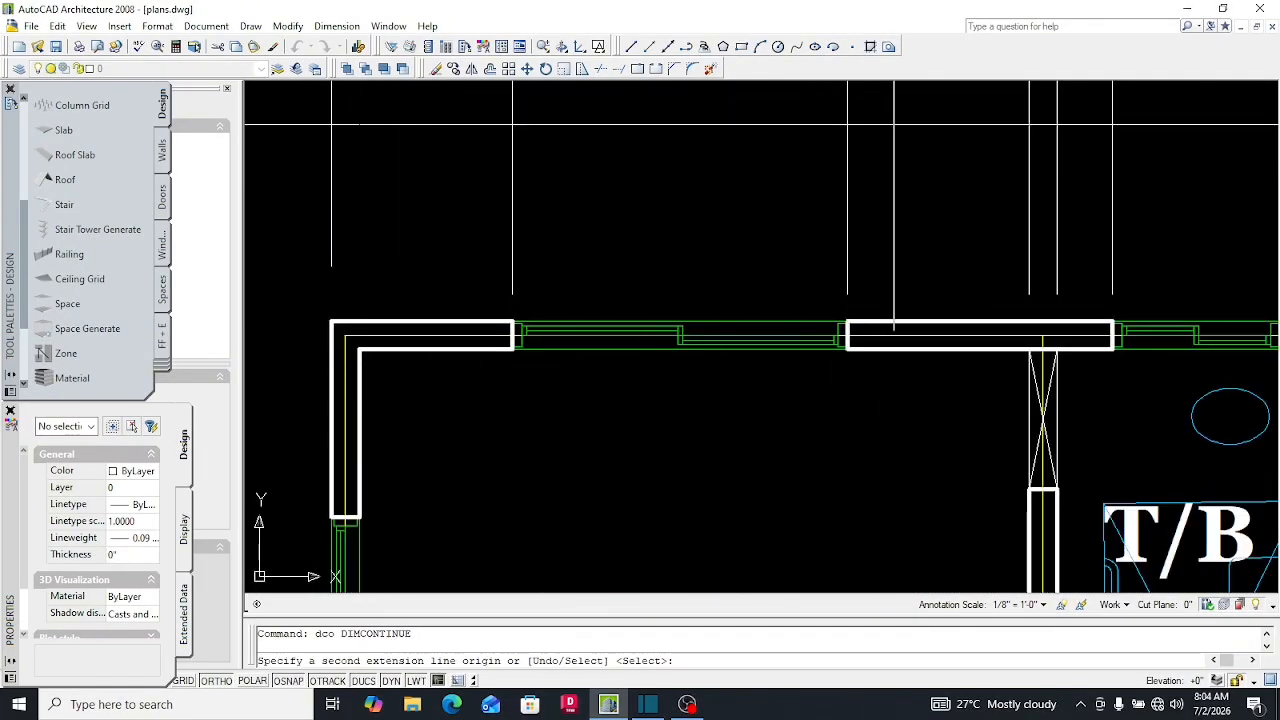
{"action": "left_click", "coordinate": [1030, 350]}
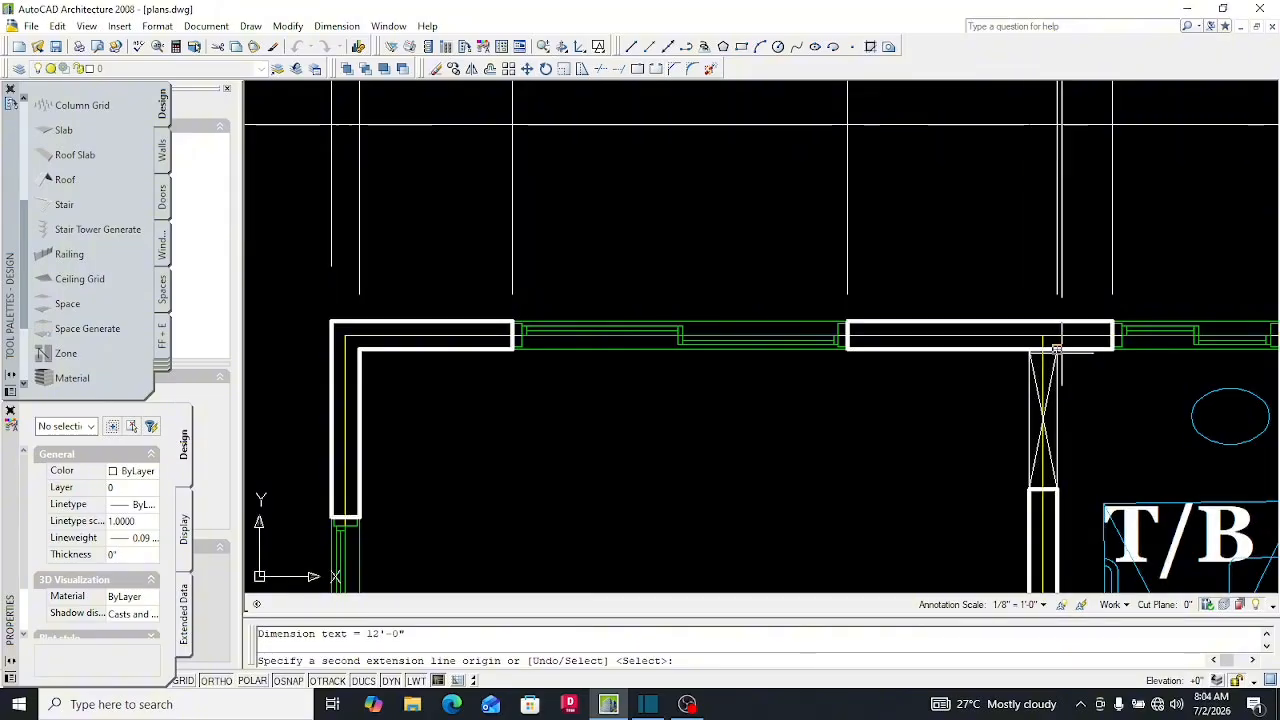
{"action": "scroll", "coordinate": [976, 372], "scroll_direction": "down", "scroll_amount": 5}
Continue the room dimension chain across the T/B interior and the wall between T/B and kitchen
{"action": "scroll", "coordinate": [906, 355], "scroll_direction": "up", "scroll_amount": 5}
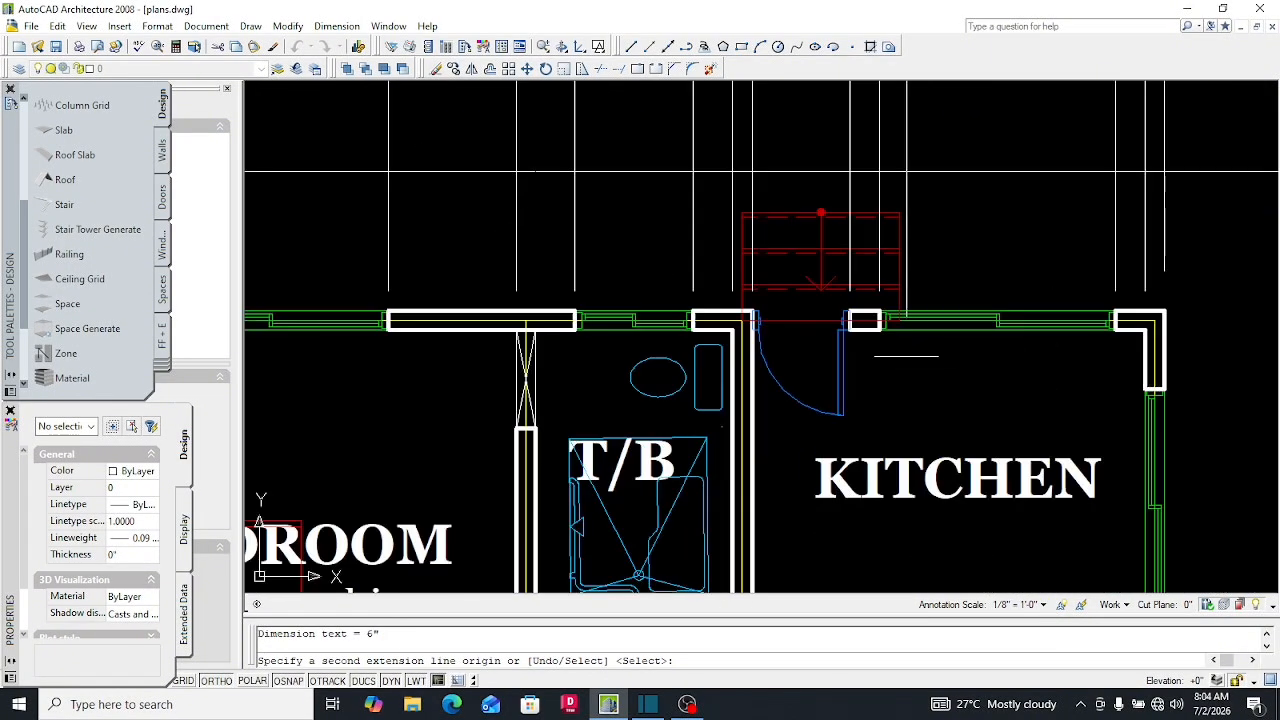
{"action": "scroll", "coordinate": [720, 310], "scroll_direction": "up", "scroll_amount": 2}
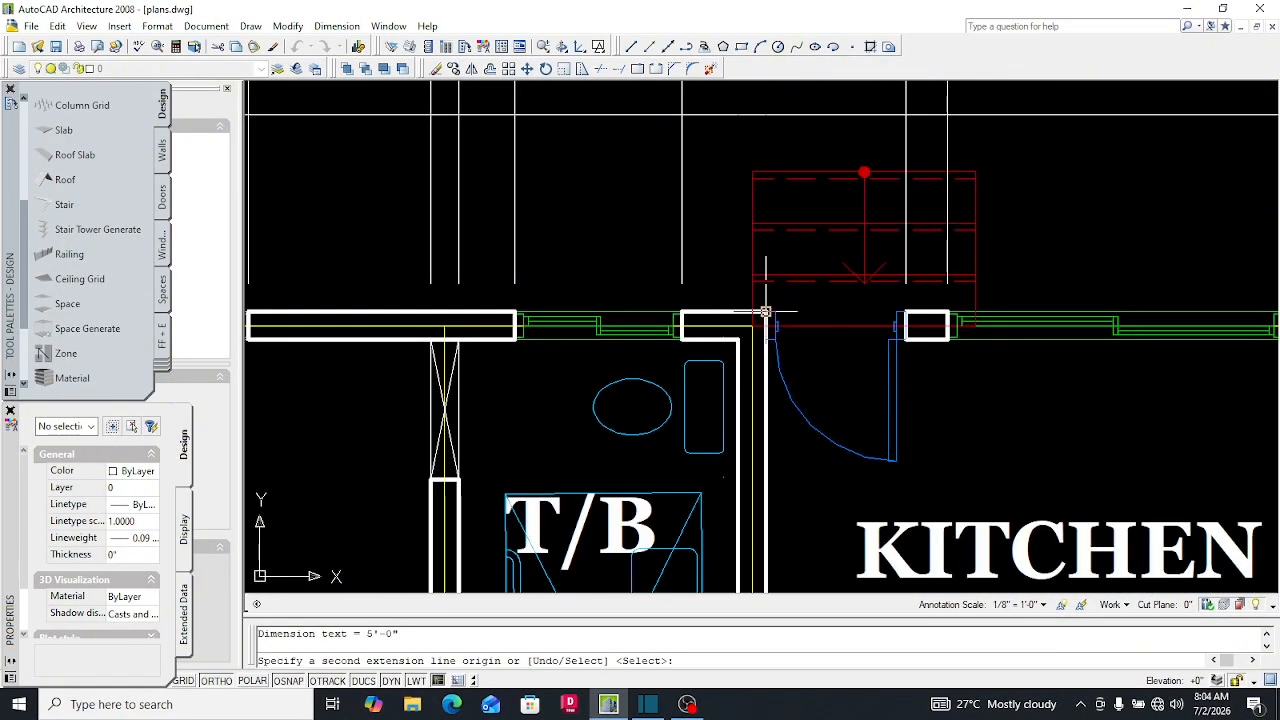
{"action": "scroll", "coordinate": [766, 312], "scroll_direction": "down", "scroll_amount": 3}
Continue the room dimension chain across the kitchen to both faces of the outer wall at the upper-right corner and end the command
{"action": "scroll", "coordinate": [700, 335], "scroll_direction": "up", "scroll_amount": 5}
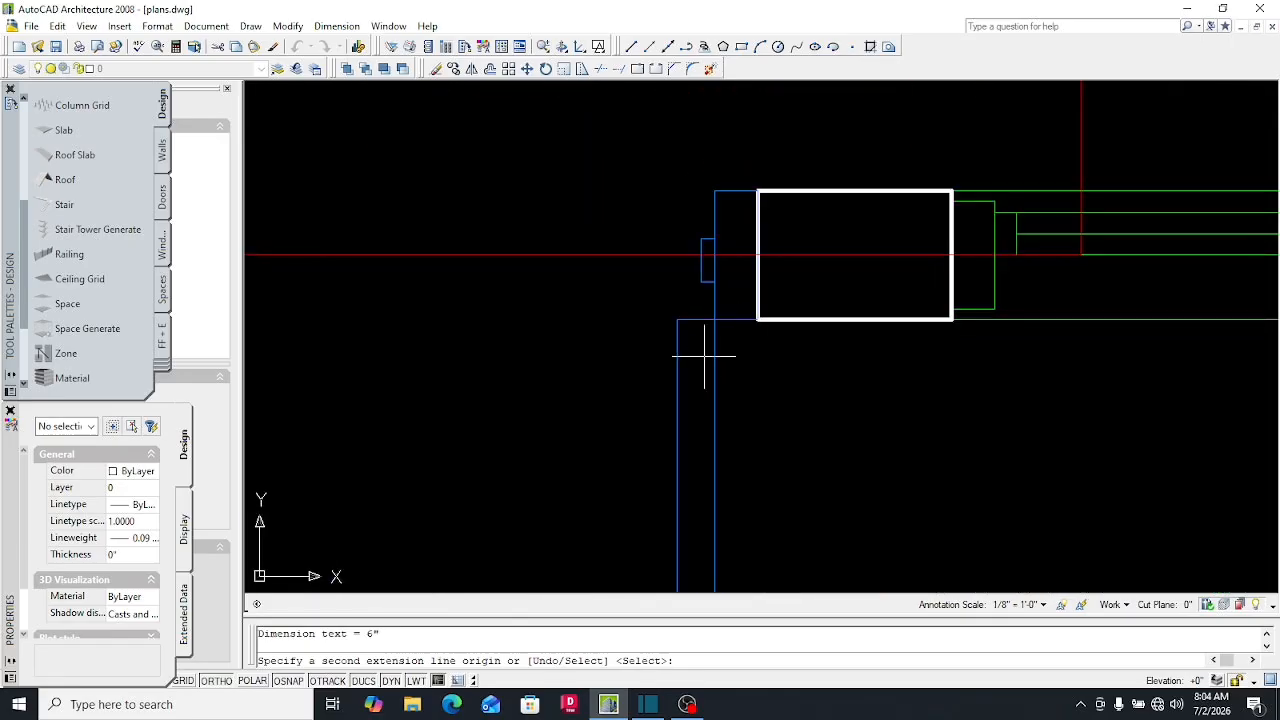
{"action": "scroll", "coordinate": [856, 330], "scroll_direction": "down", "scroll_amount": 2}
{"action": "scroll", "coordinate": [1141, 351], "scroll_direction": "up", "scroll_amount": 2}
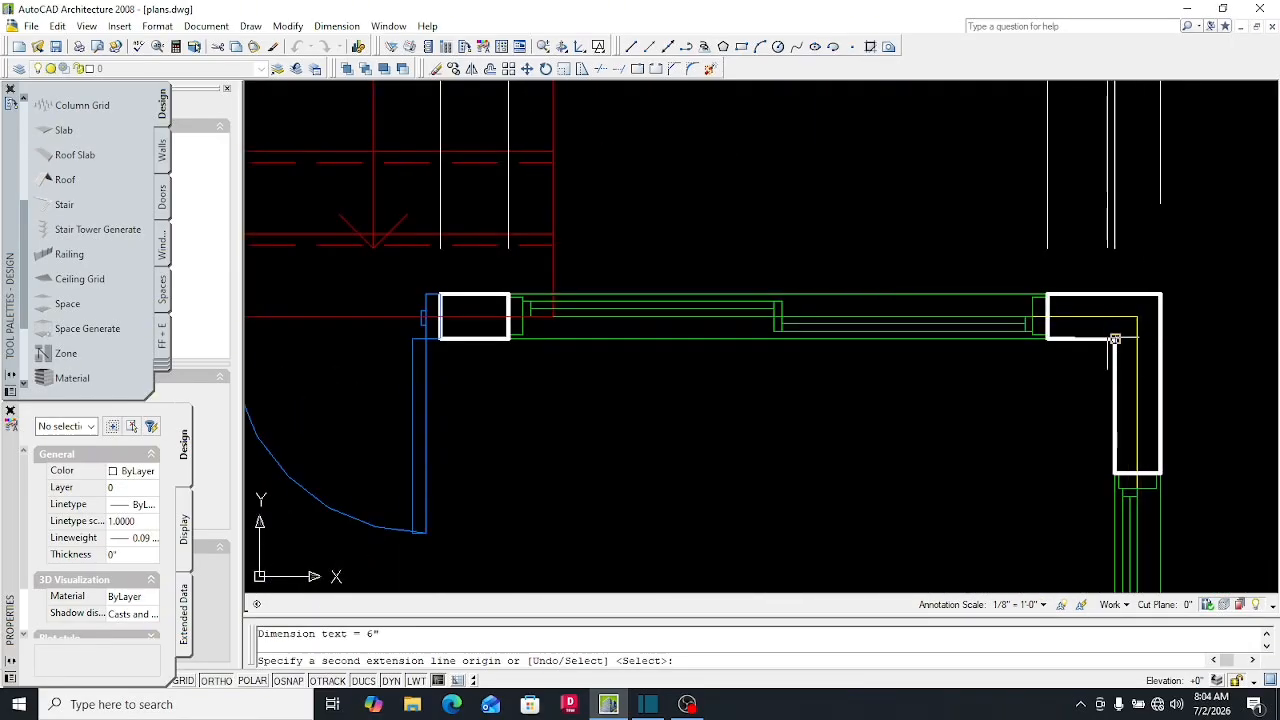
{"action": "scroll", "coordinate": [1160, 296], "scroll_direction": "down", "scroll_amount": 3}
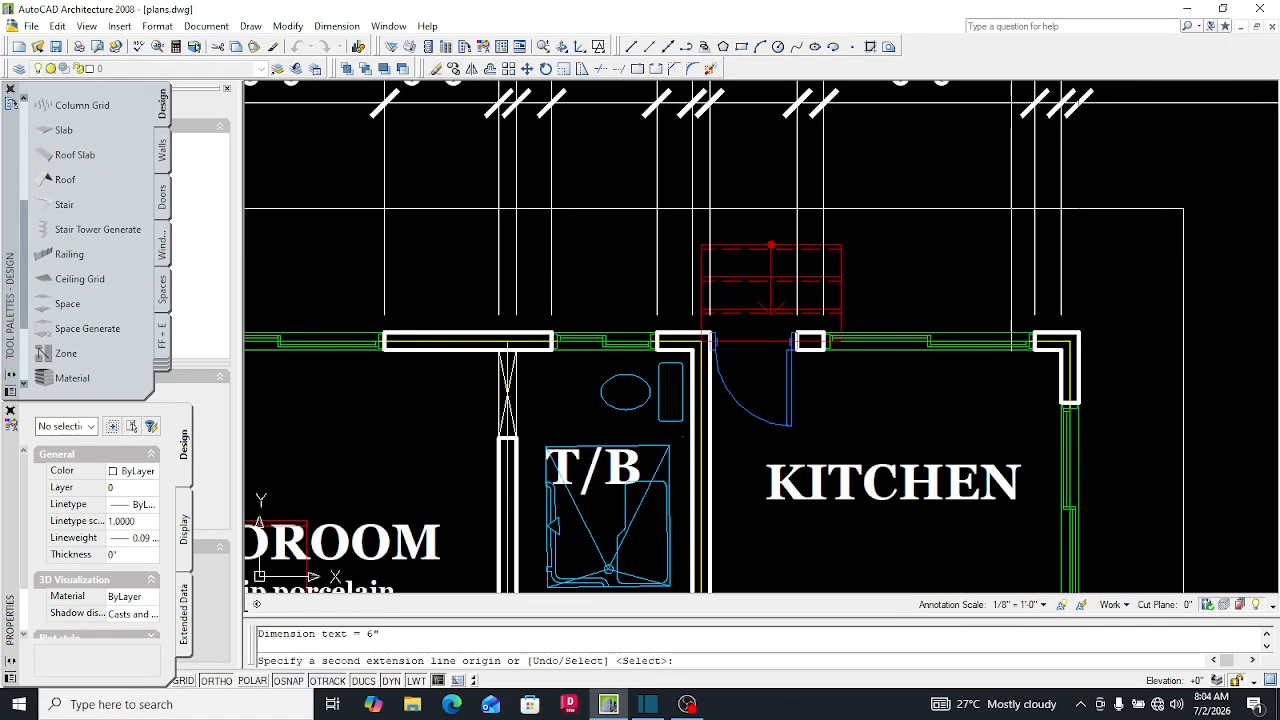
{"action": "key", "text": "Escape"}
Examine the room dimension chain against the opening dimension chain, the rooms and the nested guide rectangles above the upper wall
{"action": "scroll", "coordinate": [913, 260], "scroll_direction": "down", "scroll_amount": 2}
{"action": "scroll", "coordinate": [913, 260], "scroll_direction": "up", "scroll_amount": 3}
{"action": "scroll", "coordinate": [830, 287], "scroll_direction": "down", "scroll_amount": 3}
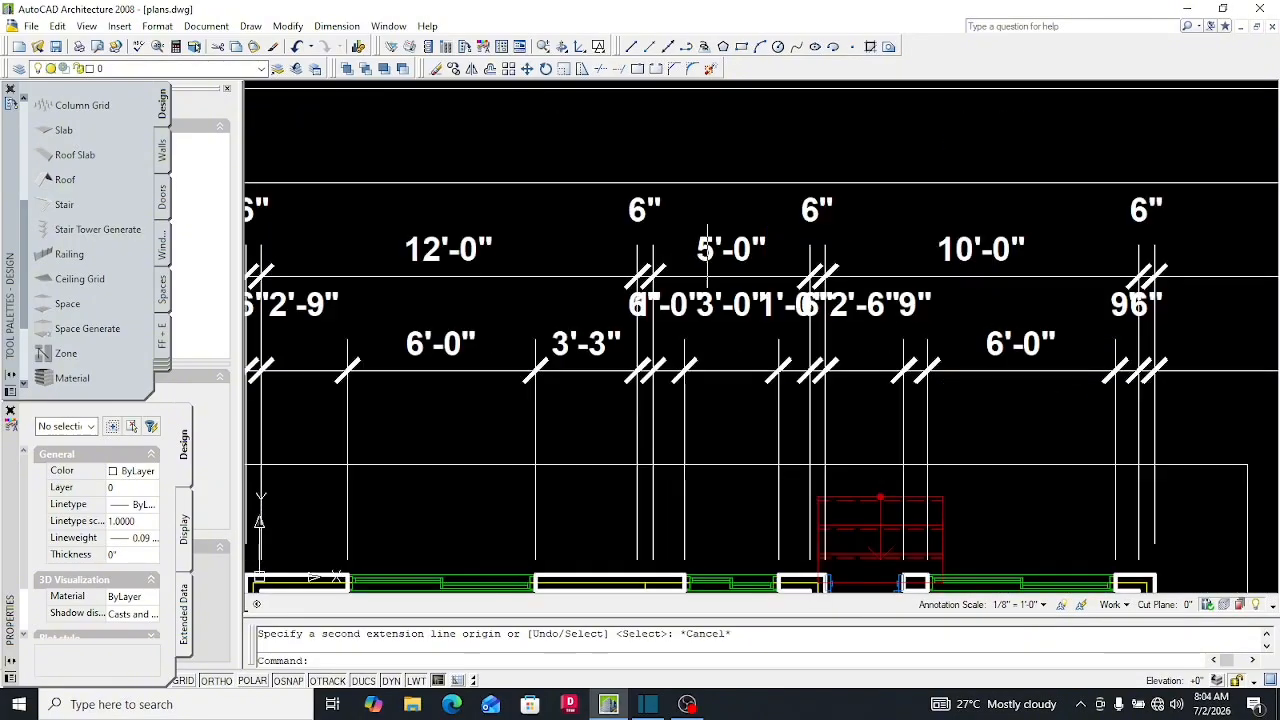
{"action": "scroll", "coordinate": [830, 290], "scroll_direction": "up", "scroll_amount": 2}
{"action": "scroll", "coordinate": [667, 260], "scroll_direction": "down", "scroll_amount": 2}
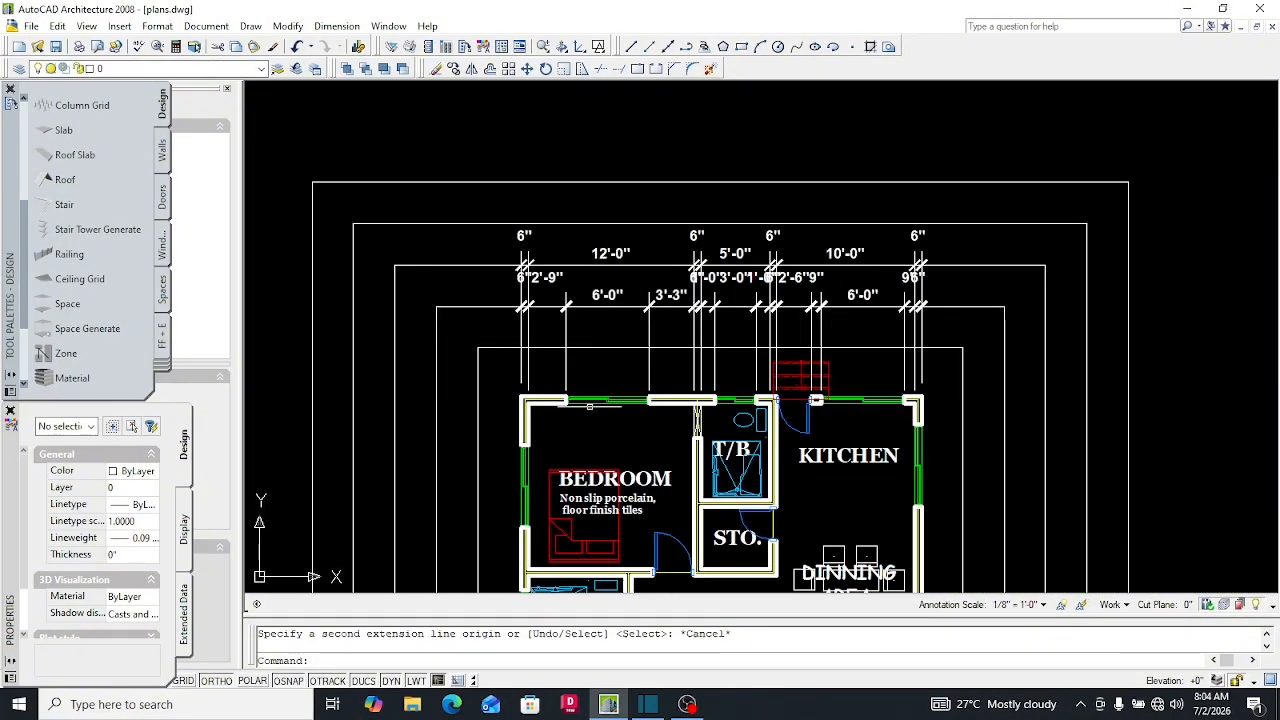
{"action": "scroll", "coordinate": [576, 431], "scroll_direction": "up", "scroll_amount": 3}
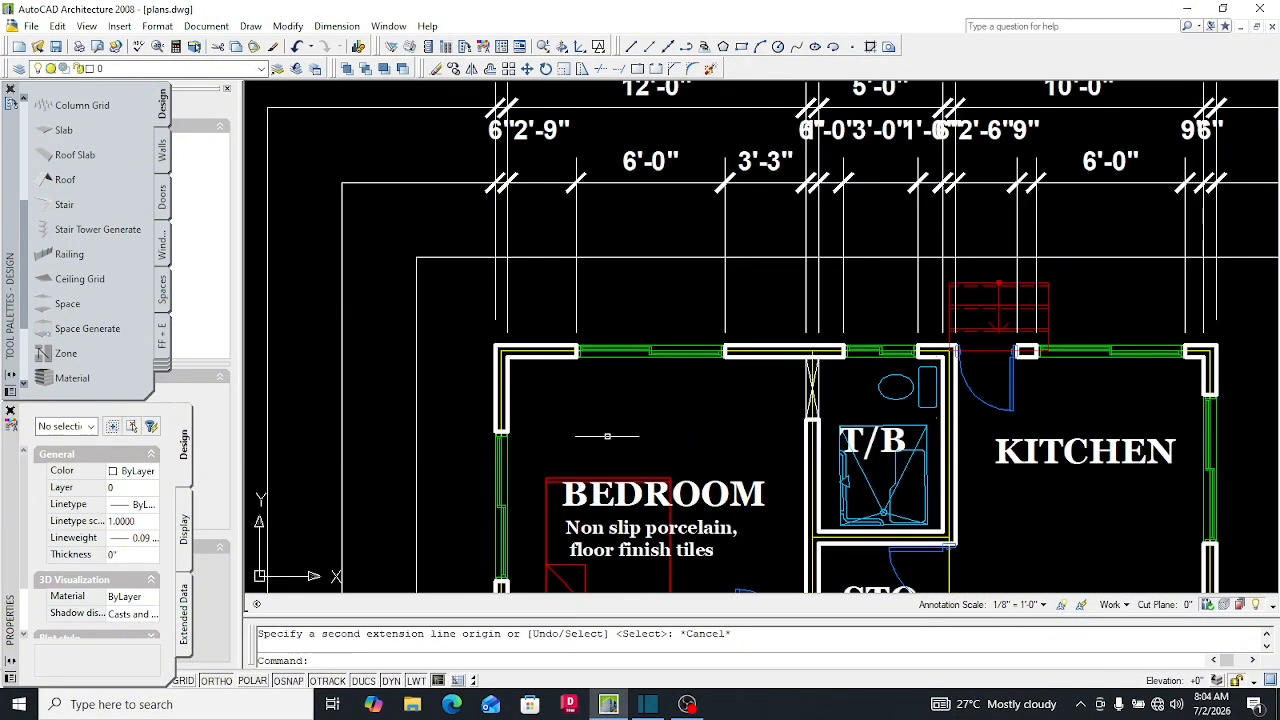
{"action": "scroll", "coordinate": [635, 420], "scroll_direction": "down", "scroll_amount": 3}
{"action": "scroll", "coordinate": [643, 245], "scroll_direction": "up", "scroll_amount": 4}
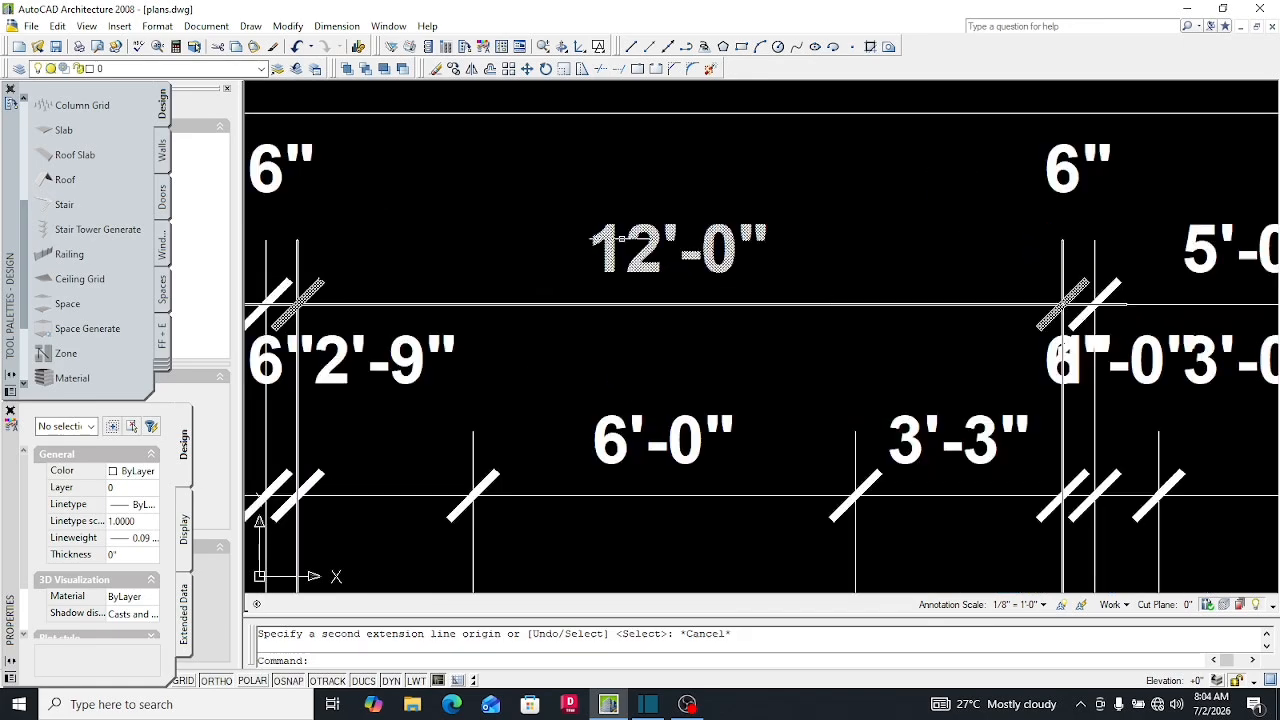
{"action": "scroll", "coordinate": [540, 220], "scroll_direction": "down", "scroll_amount": 3}
{"action": "scroll", "coordinate": [544, 245], "scroll_direction": "down", "scroll_amount": 1}
{"action": "scroll", "coordinate": [520, 228], "scroll_direction": "up", "scroll_amount": 3}
{"action": "scroll", "coordinate": [545, 260], "scroll_direction": "down", "scroll_amount": 4}
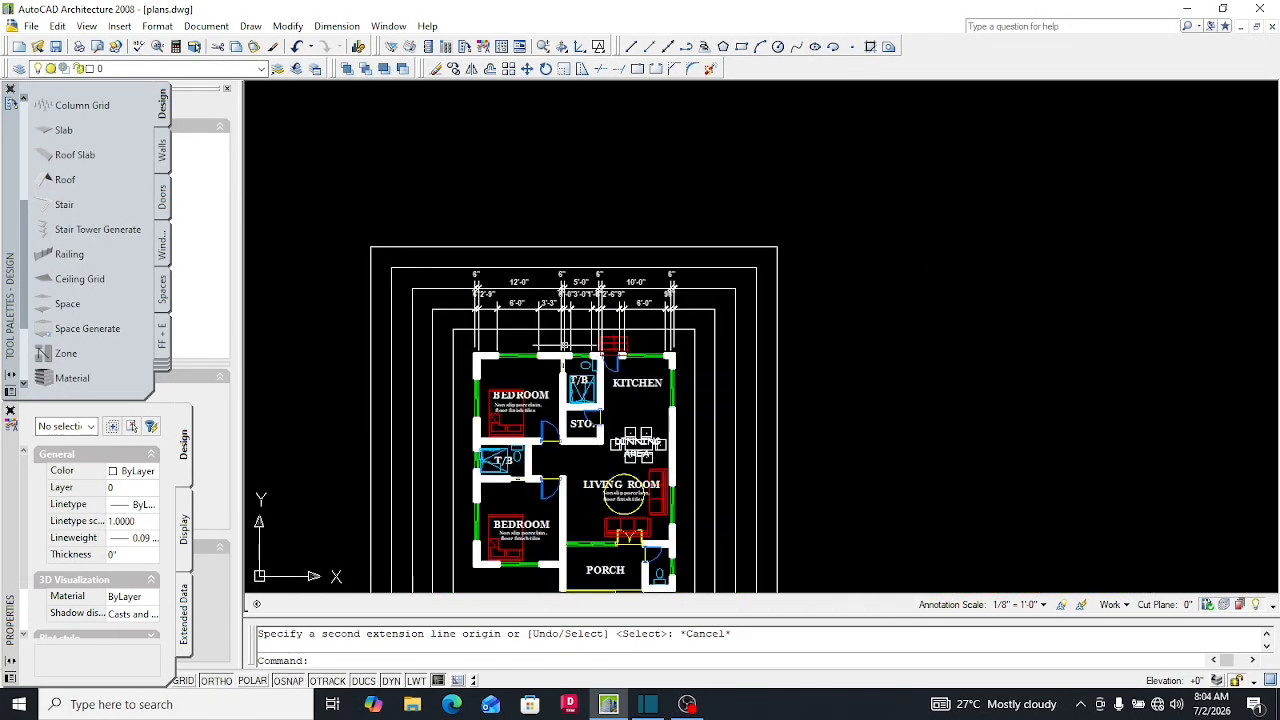
{"action": "scroll", "coordinate": [575, 370], "scroll_direction": "up", "scroll_amount": 3}
{"action": "scroll", "coordinate": [560, 340], "scroll_direction": "up", "scroll_amount": 5}
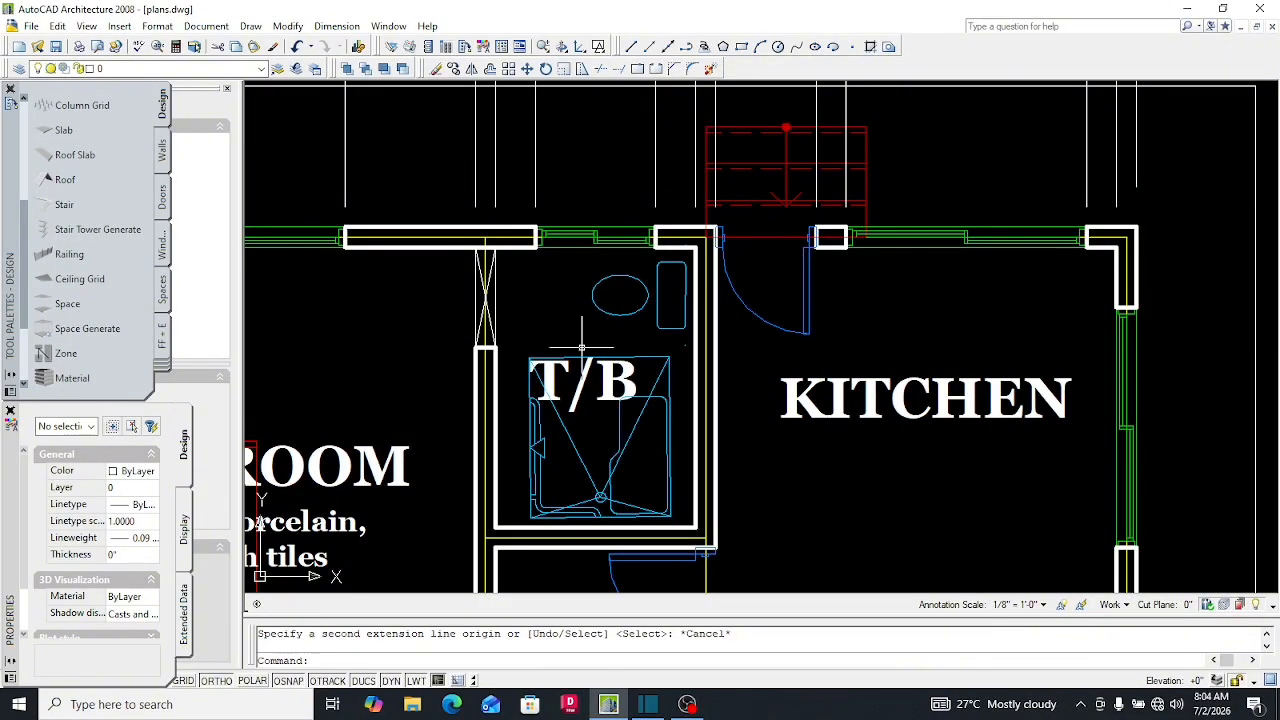
{"action": "scroll", "coordinate": [534, 473], "scroll_direction": "down", "scroll_amount": 4}
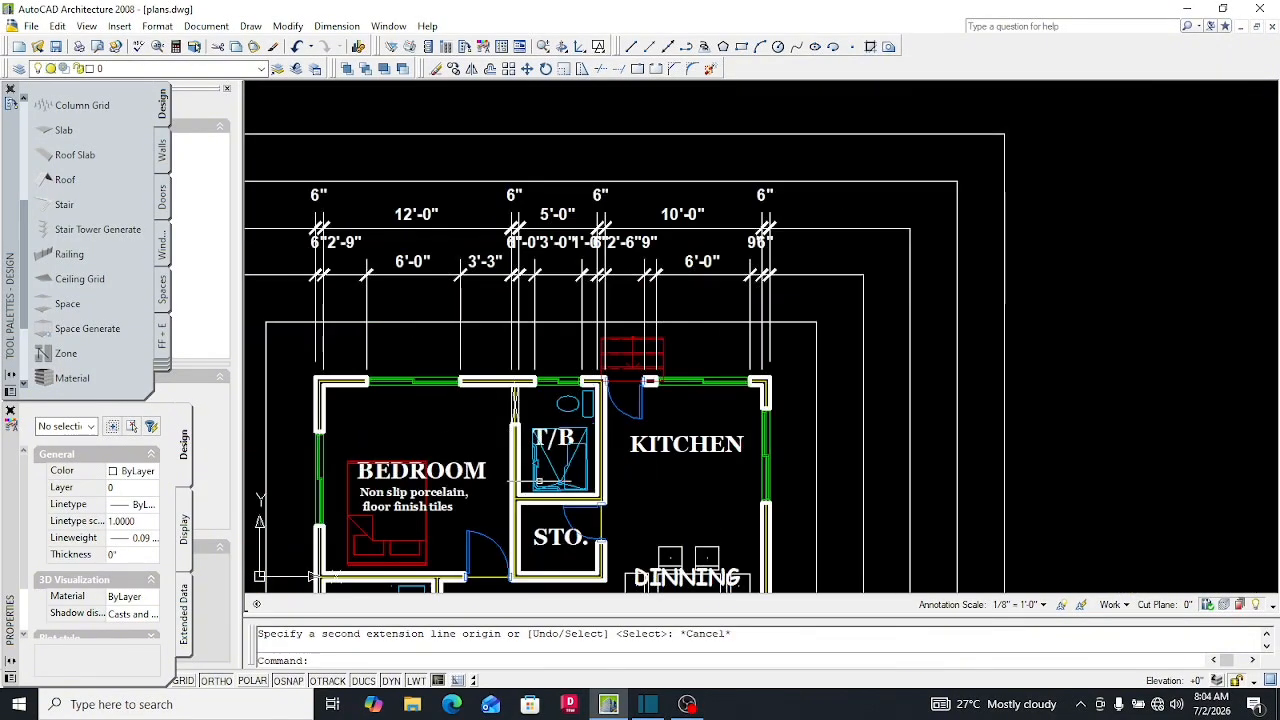
{"action": "scroll", "coordinate": [559, 210], "scroll_direction": "up", "scroll_amount": 5}
{"action": "scroll", "coordinate": [541, 266], "scroll_direction": "down", "scroll_amount": 4}
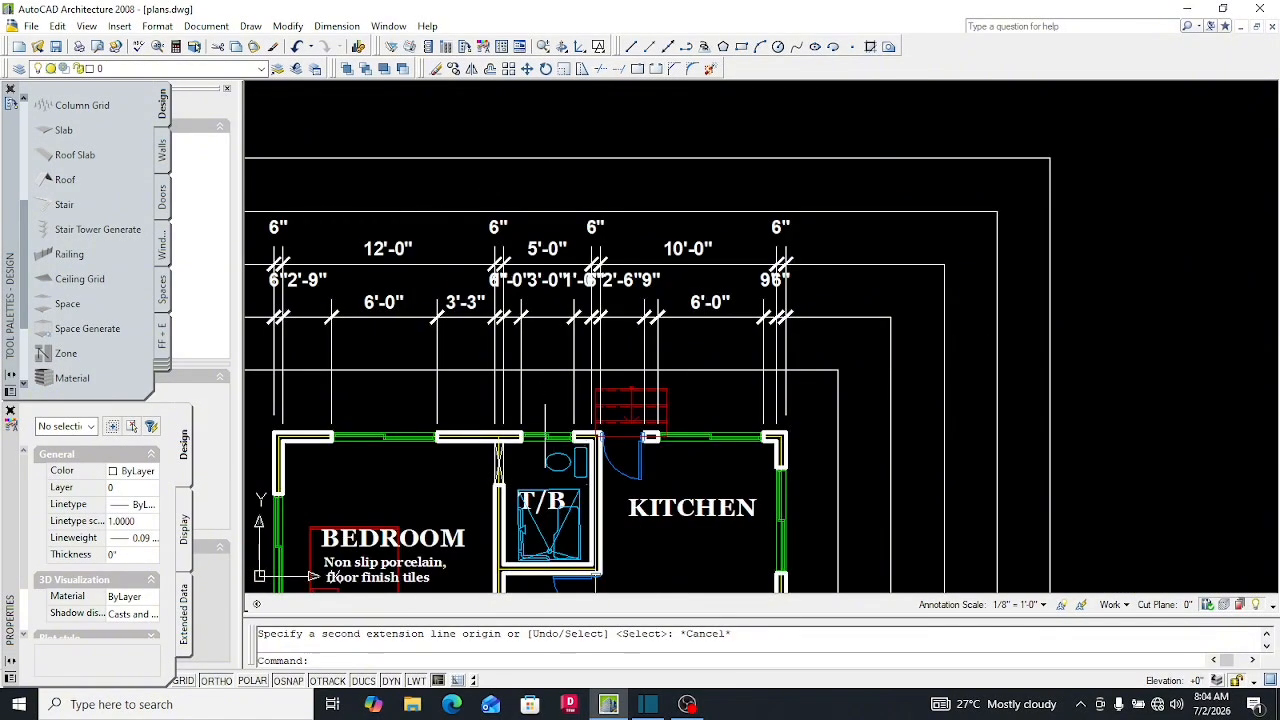
{"action": "scroll", "coordinate": [505, 378], "scroll_direction": "down", "scroll_amount": 2}
{"action": "scroll", "coordinate": [620, 434], "scroll_direction": "up", "scroll_amount": 5}
{"action": "scroll", "coordinate": [590, 253], "scroll_direction": "down", "scroll_amount": 5}
{"action": "scroll", "coordinate": [592, 231], "scroll_direction": "up", "scroll_amount": 5}
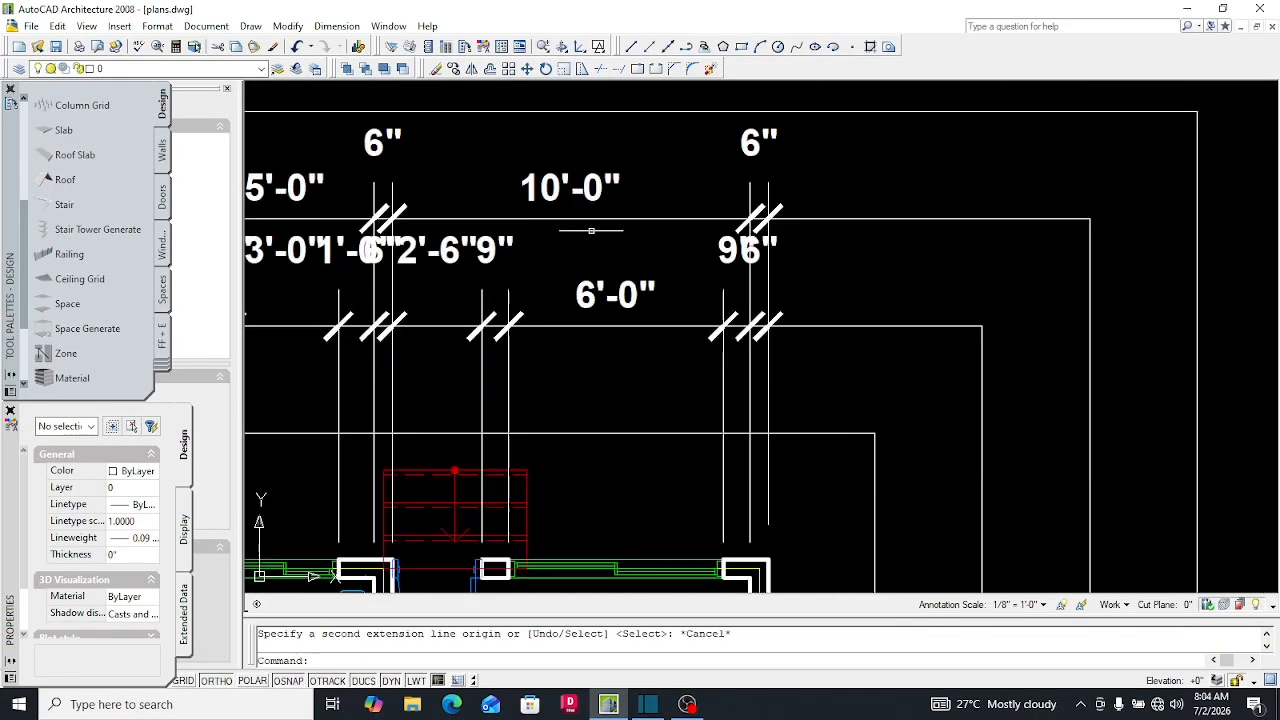
{"action": "scroll", "coordinate": [612, 297], "scroll_direction": "down", "scroll_amount": 5}
{"action": "scroll", "coordinate": [467, 270], "scroll_direction": "up", "scroll_amount": 4}
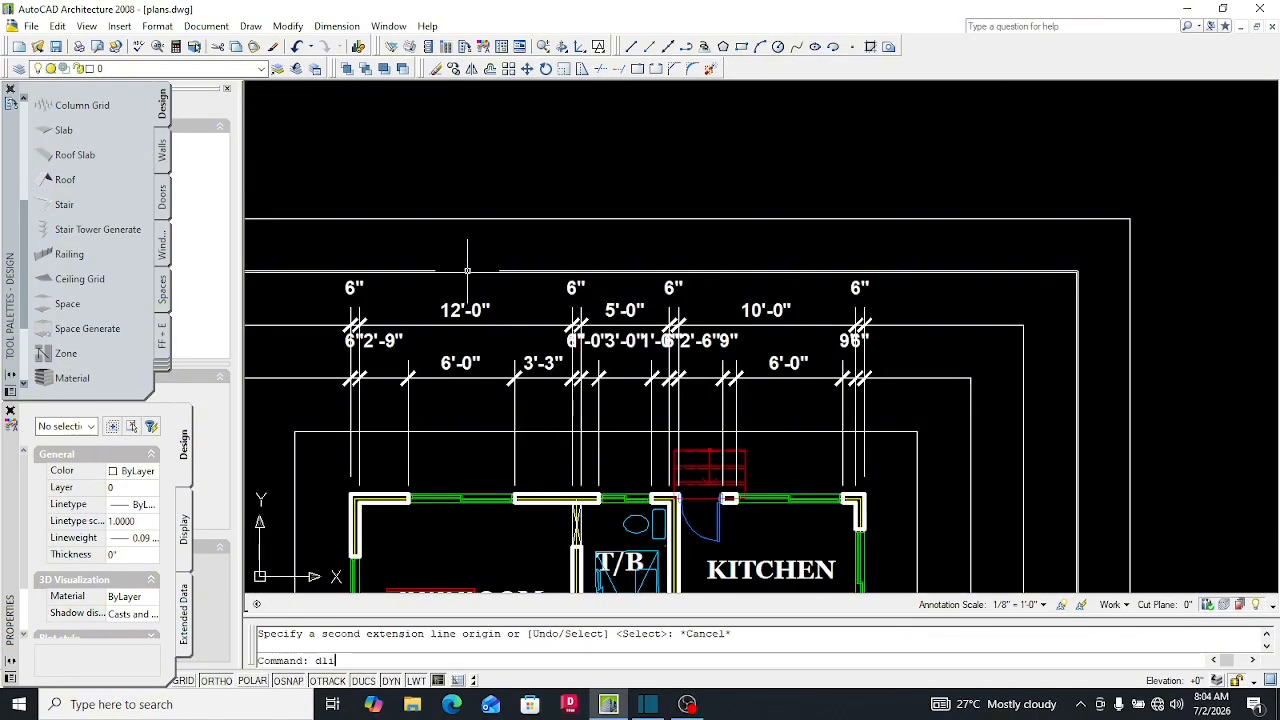
Add an overall linear dimension between the plan's outer upper-left and upper-right corners, placed on the fourth guide rectangle out from the plan
{"action": "key", "text": "Return"}
{"action": "scroll", "coordinate": [350, 493], "scroll_direction": "up", "scroll_amount": 5}
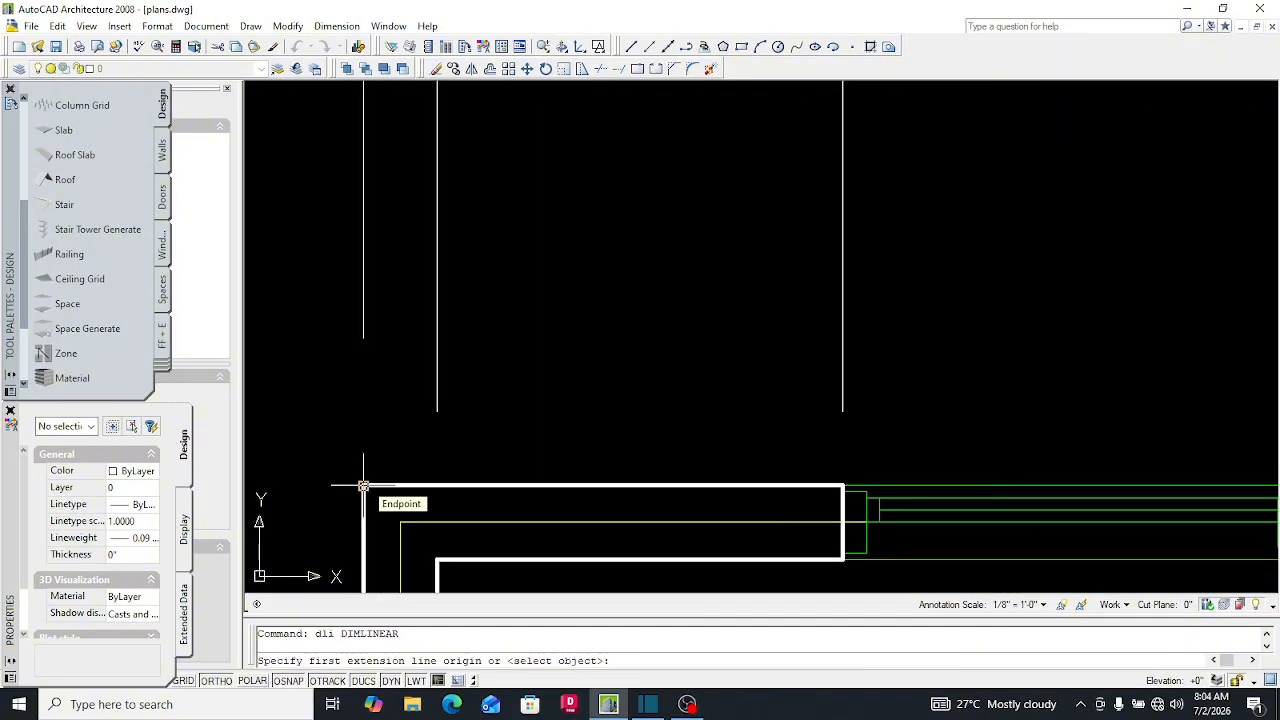
{"action": "left_click", "coordinate": [363, 487]}
{"action": "scroll", "coordinate": [646, 340], "scroll_direction": "down", "scroll_amount": 5}
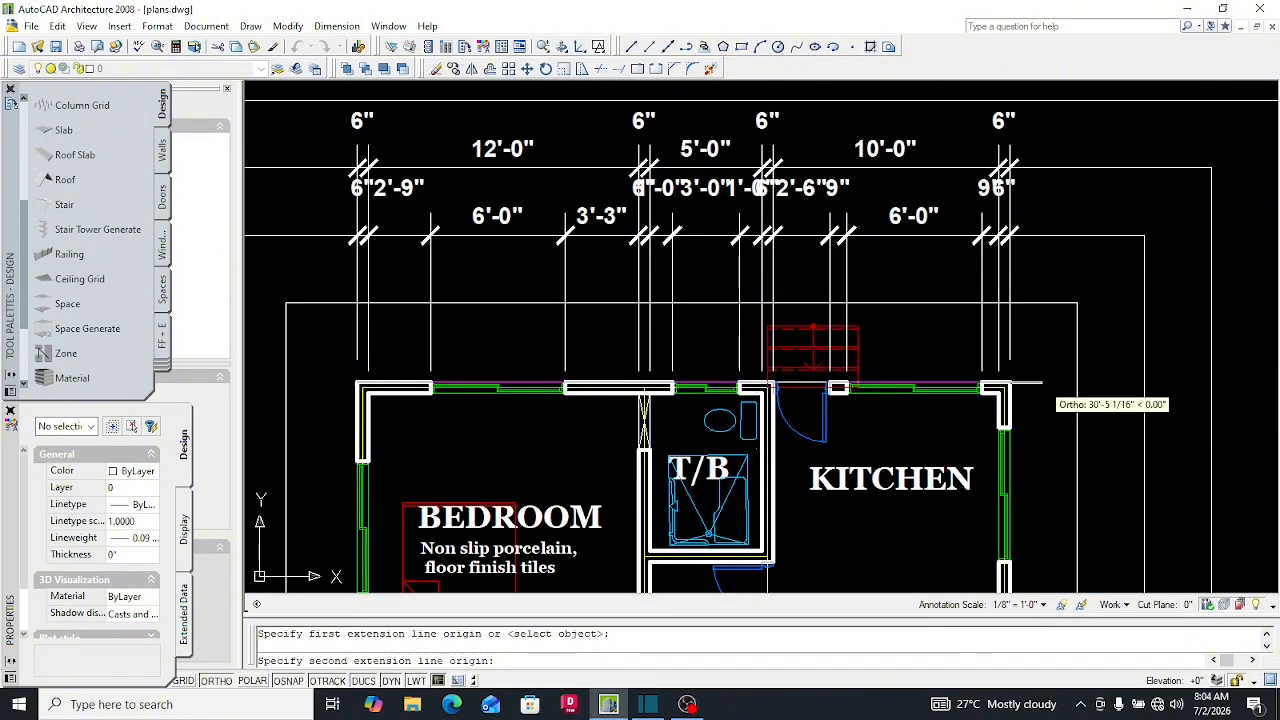
{"action": "scroll", "coordinate": [990, 450], "scroll_direction": "up", "scroll_amount": 5}
{"action": "left_click", "coordinate": [949, 398]}
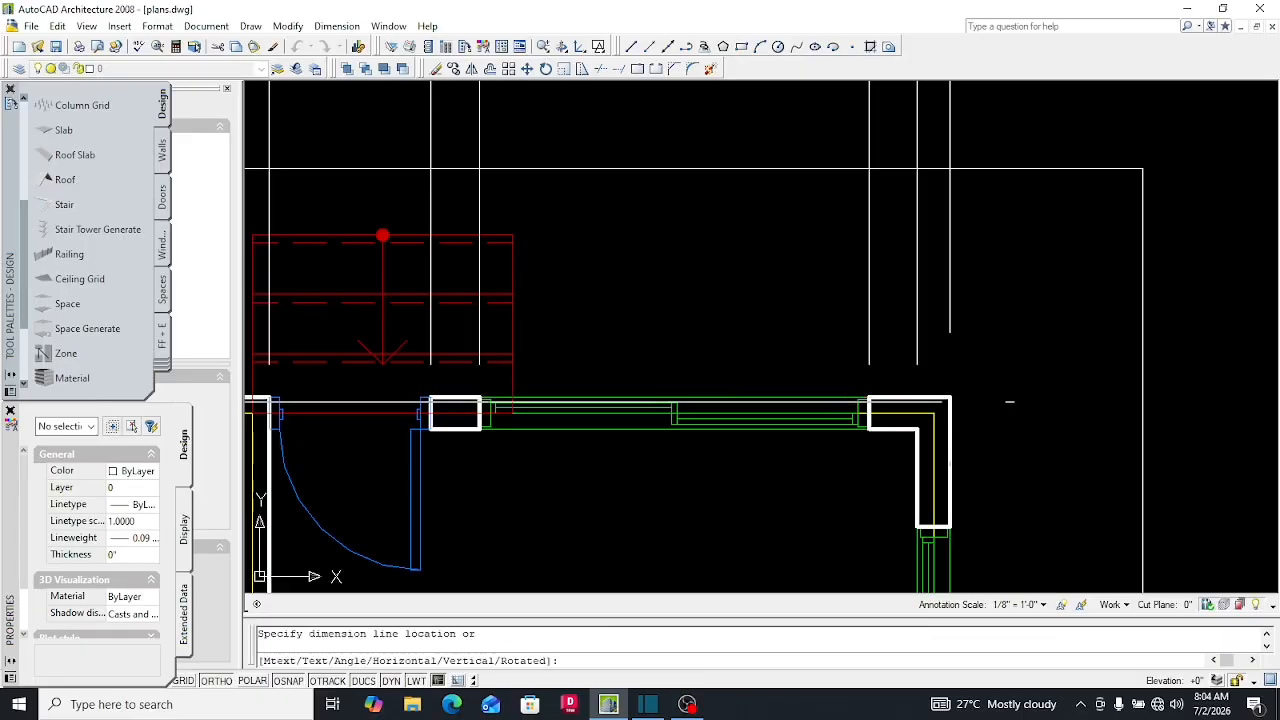
{"action": "scroll", "coordinate": [949, 398], "scroll_direction": "down", "scroll_amount": 3}
{"action": "scroll", "coordinate": [590, 507], "scroll_direction": "down", "scroll_amount": 2}
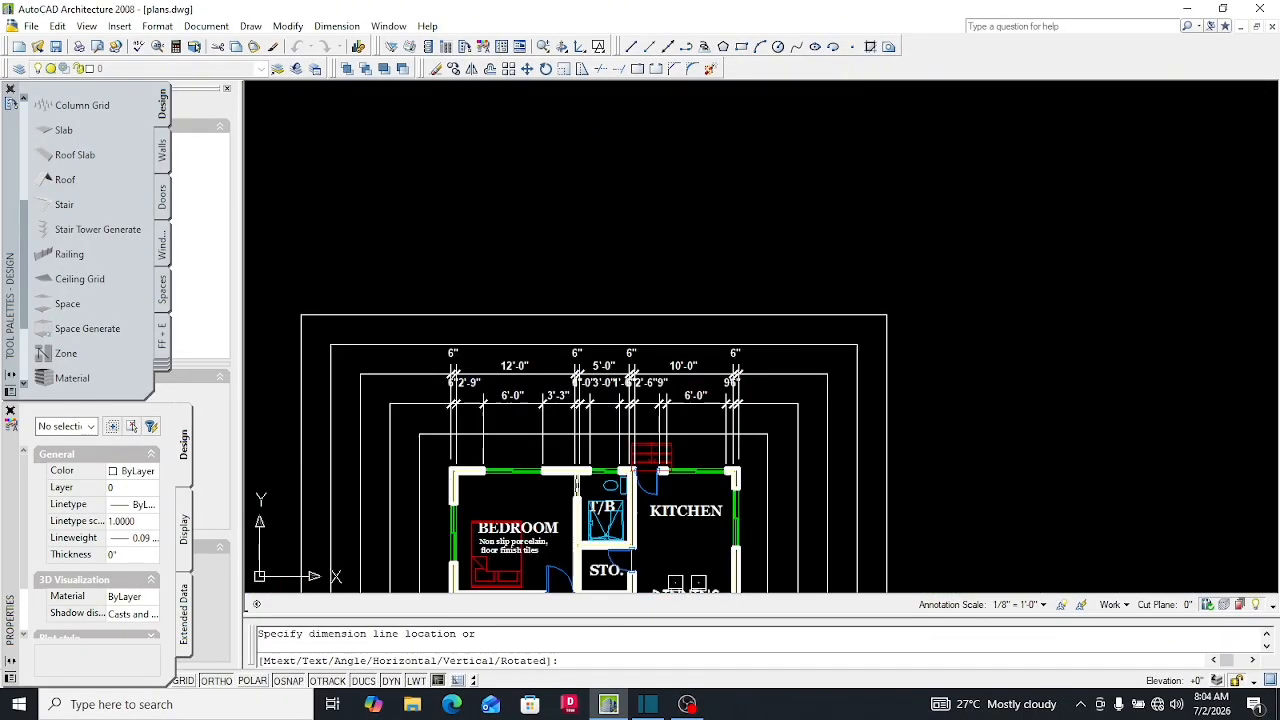
{"action": "scroll", "coordinate": [572, 310], "scroll_direction": "up", "scroll_amount": 5}
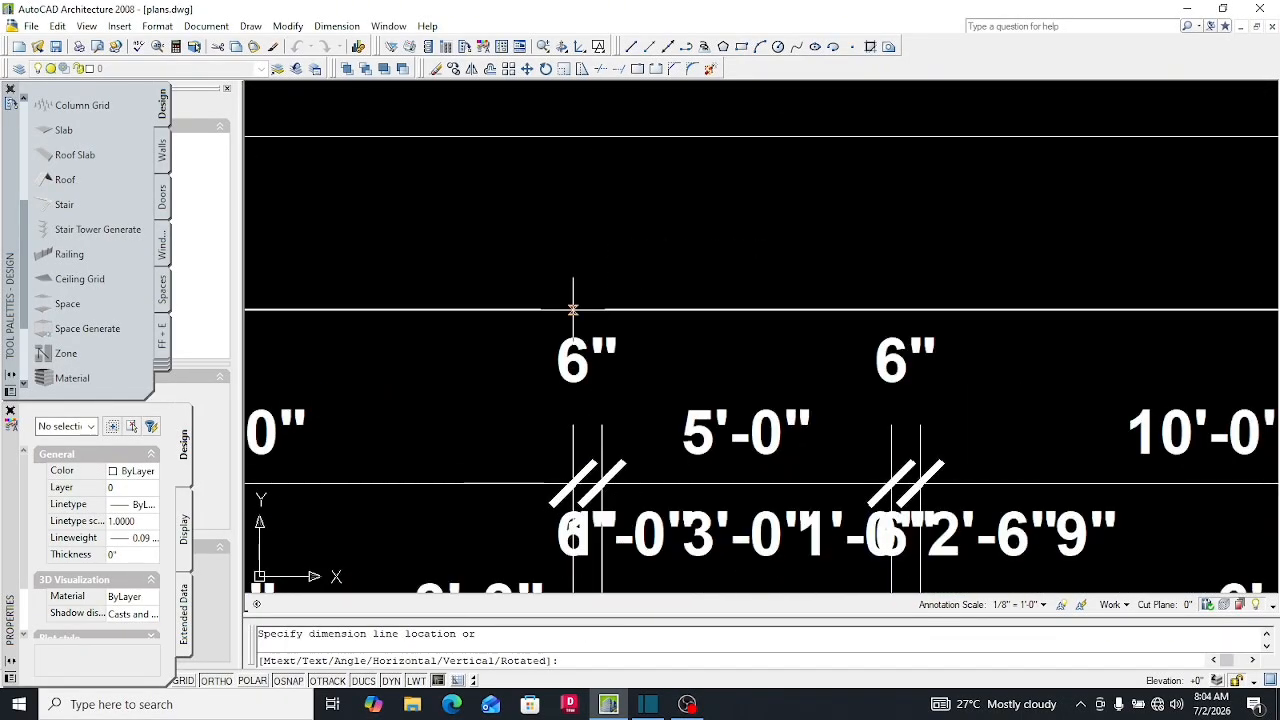
{"action": "left_click", "coordinate": [572, 310]}
{"action": "scroll", "coordinate": [695, 322], "scroll_direction": "down", "scroll_amount": 6}
{"action": "scroll", "coordinate": [721, 351], "scroll_direction": "up", "scroll_amount": 4}
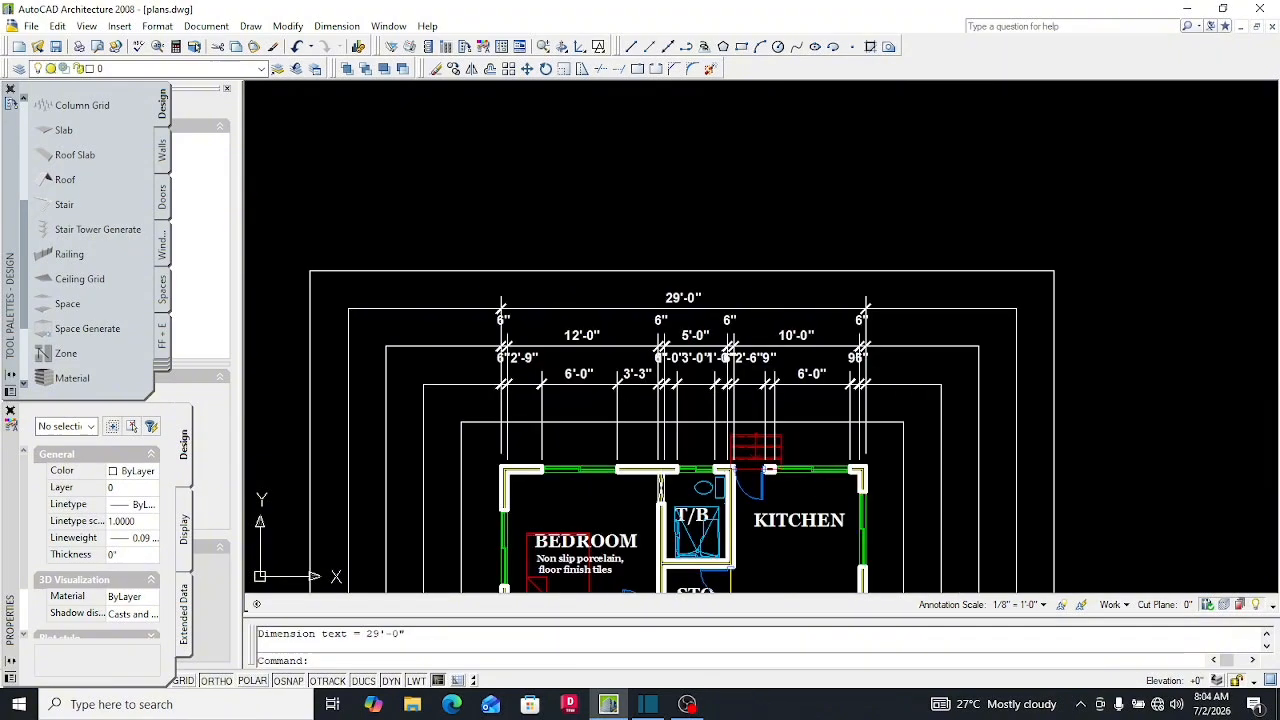
Examine the three dimension tiers above the upper wall and the whole plan within the nested guide rectangles
{"action": "scroll", "coordinate": [678, 280], "scroll_direction": "down", "scroll_amount": 3}
{"action": "scroll", "coordinate": [590, 281], "scroll_direction": "up", "scroll_amount": 5}
{"action": "scroll", "coordinate": [608, 290], "scroll_direction": "down", "scroll_amount": 5}
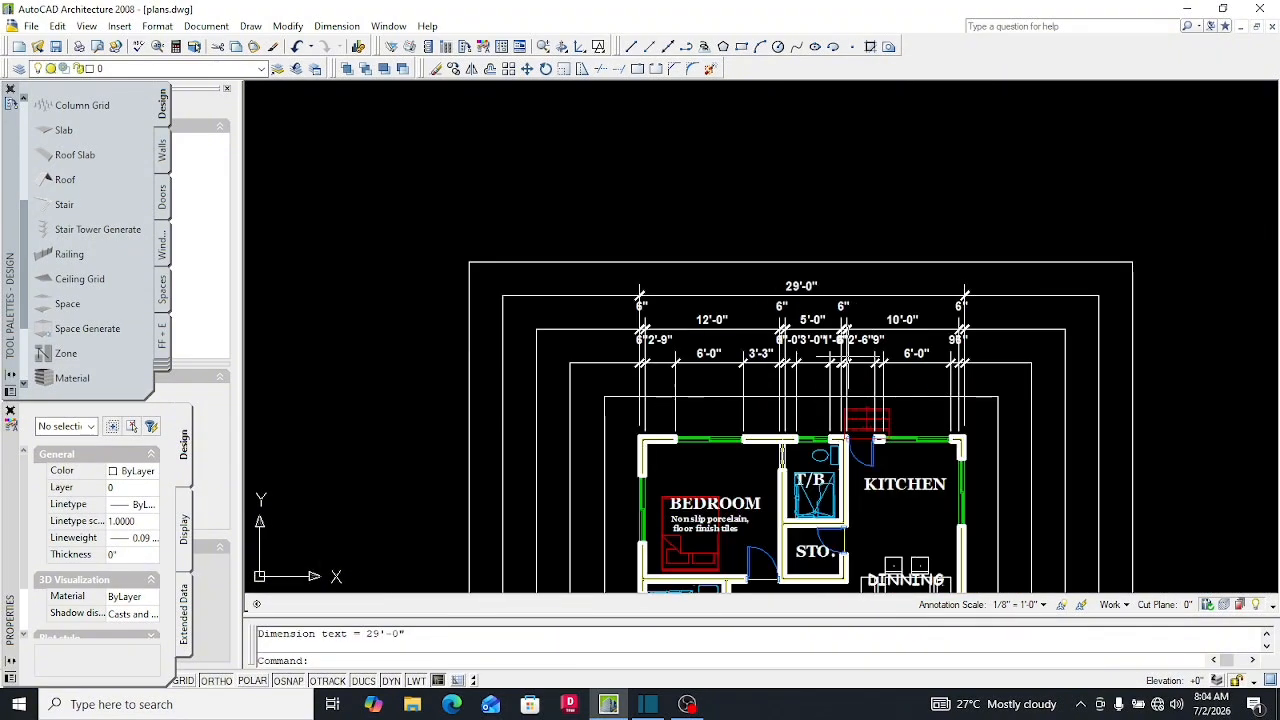
{"action": "scroll", "coordinate": [640, 300], "scroll_direction": "up", "scroll_amount": 5}
{"action": "scroll", "coordinate": [683, 359], "scroll_direction": "down", "scroll_amount": 6}
{"action": "scroll", "coordinate": [947, 430], "scroll_direction": "up", "scroll_amount": 3}
{"action": "scroll", "coordinate": [947, 430], "scroll_direction": "down", "scroll_amount": 2}
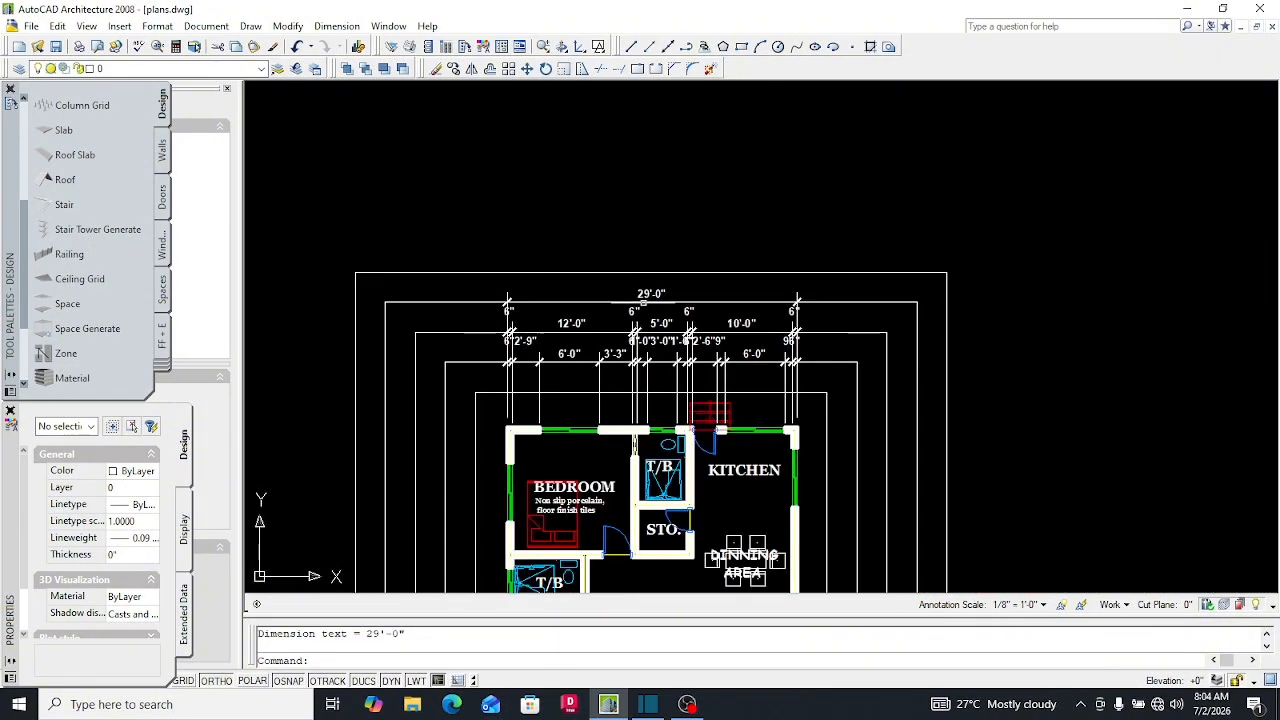
{"action": "scroll", "coordinate": [647, 357], "scroll_direction": "down", "scroll_amount": 5}
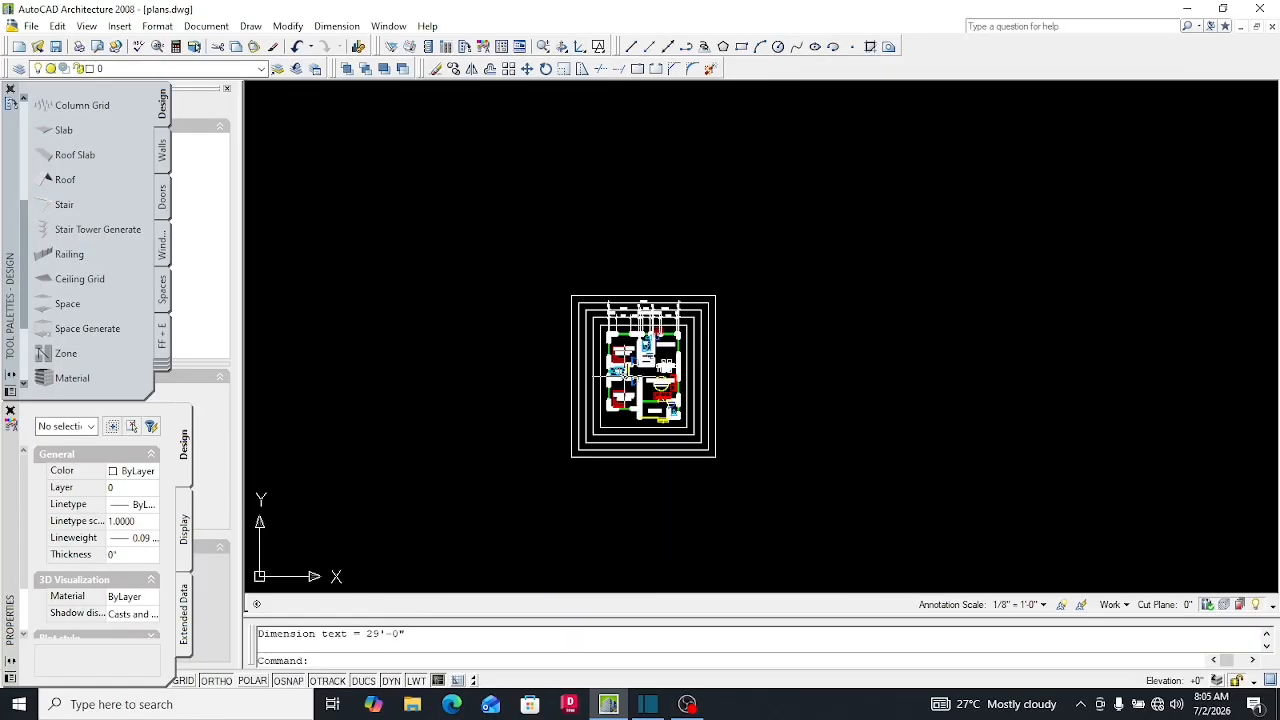
{"action": "scroll", "coordinate": [585, 331], "scroll_direction": "up", "scroll_amount": 4}
{"action": "scroll", "coordinate": [491, 417], "scroll_direction": "down", "scroll_amount": 5}
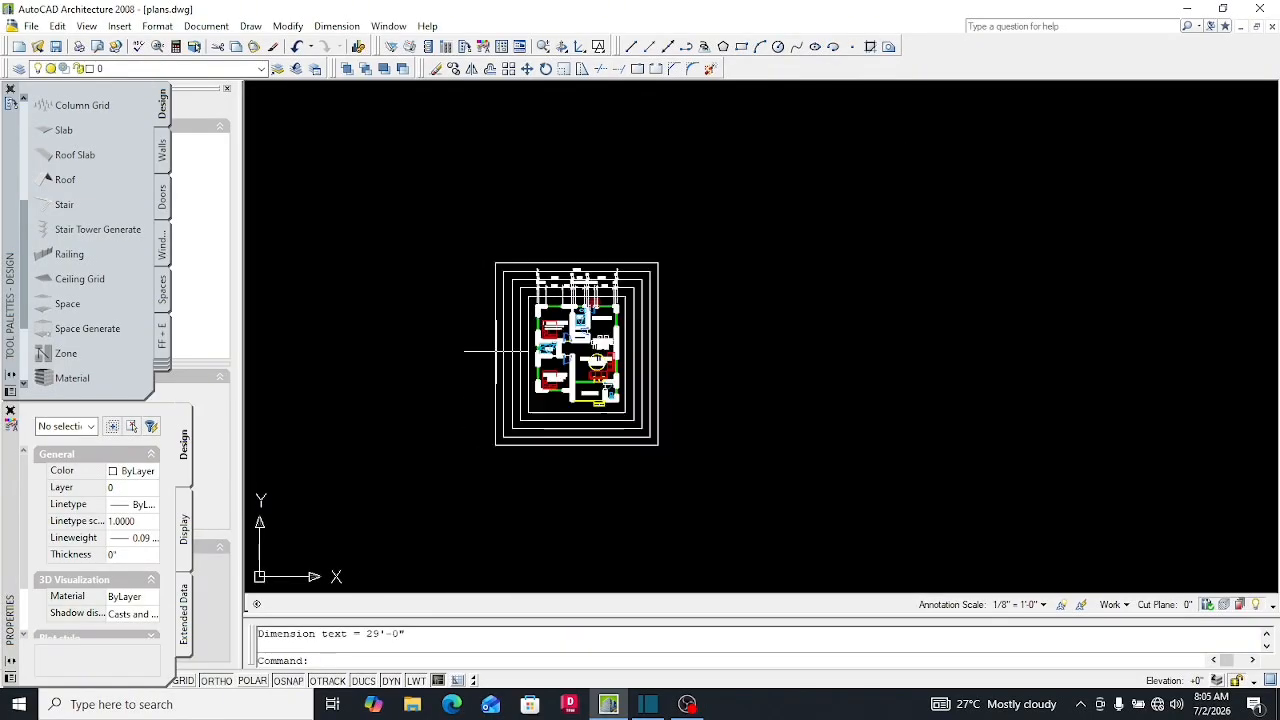
{"action": "scroll", "coordinate": [457, 434], "scroll_direction": "up", "scroll_amount": 6}
{"action": "scroll", "coordinate": [584, 416], "scroll_direction": "down", "scroll_amount": 4}
{"action": "scroll", "coordinate": [636, 337], "scroll_direction": "up", "scroll_amount": 5}
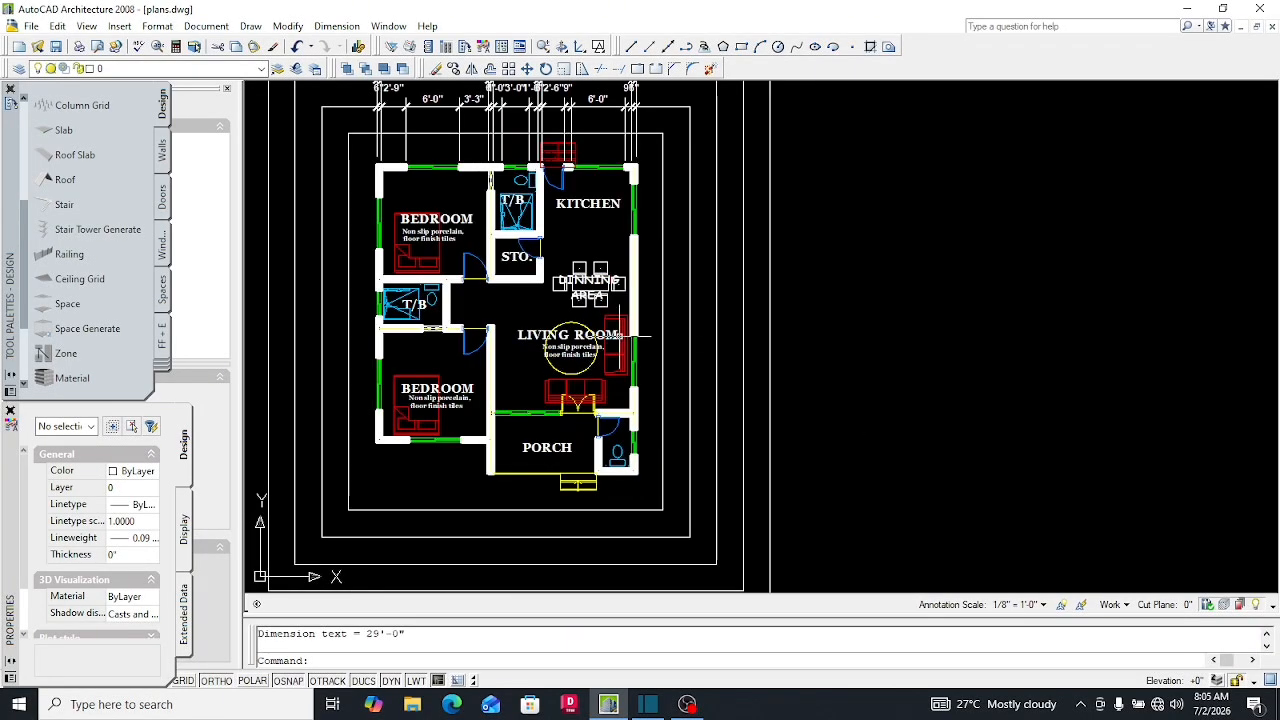
{"action": "scroll", "coordinate": [709, 325], "scroll_direction": "down", "scroll_amount": 5}
{"action": "scroll", "coordinate": [620, 370], "scroll_direction": "up", "scroll_amount": 2}
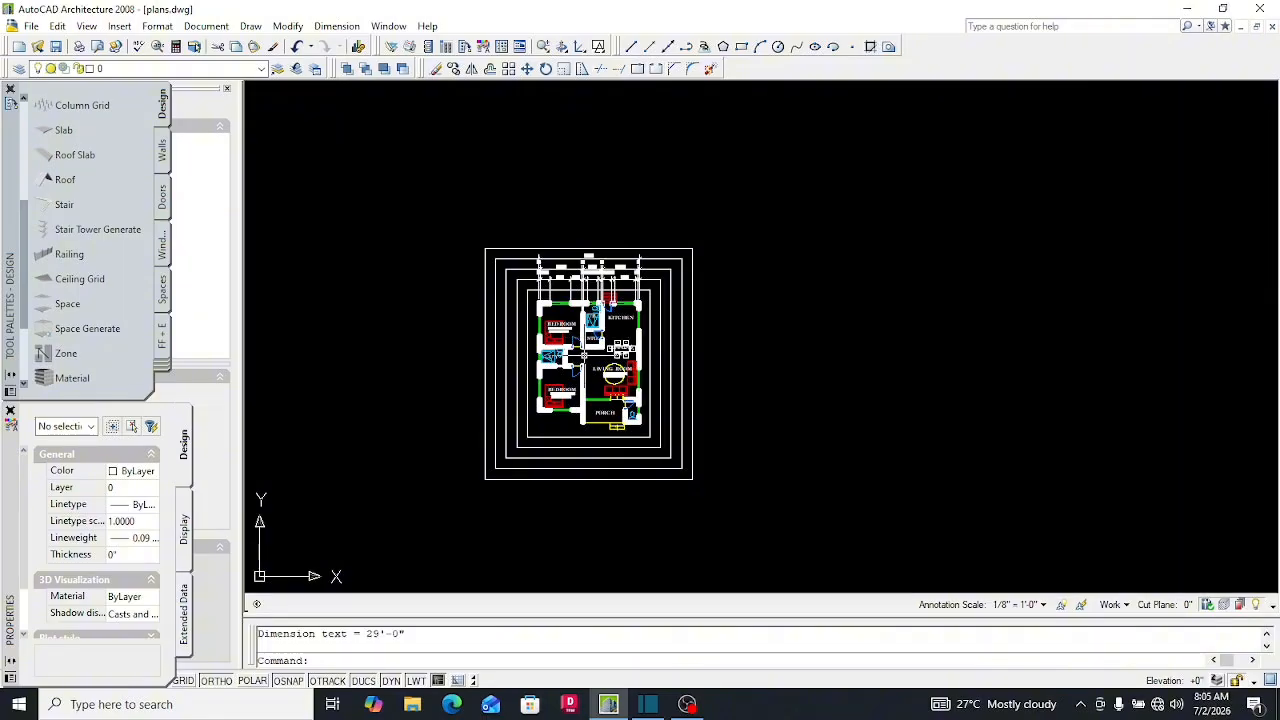
Add a vertical linear dimension for the wall thickness at the plan's upper-left corner, placed on the second guide rectangle out from the plan
{"action": "scroll", "coordinate": [520, 310], "scroll_direction": "up", "scroll_amount": 5}
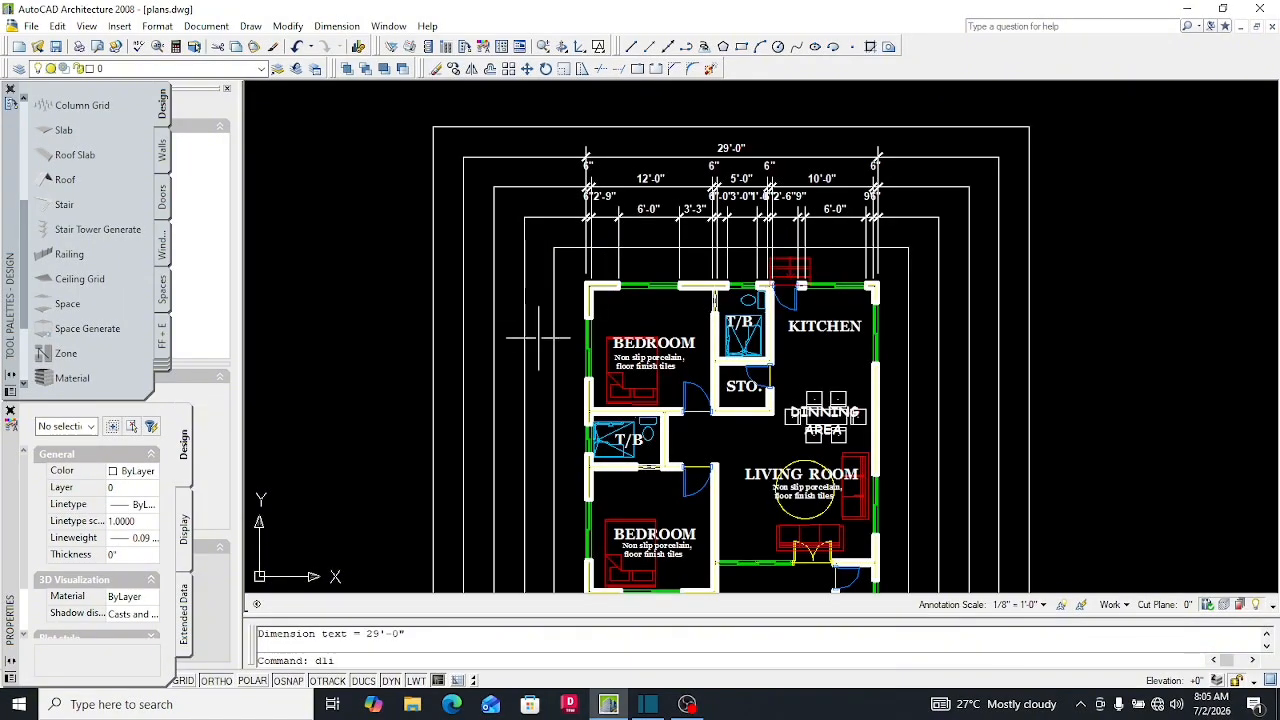
{"action": "key", "text": "Return"}
{"action": "scroll", "coordinate": [570, 281], "scroll_direction": "up", "scroll_amount": 6}
{"action": "left_click", "coordinate": [634, 291]}
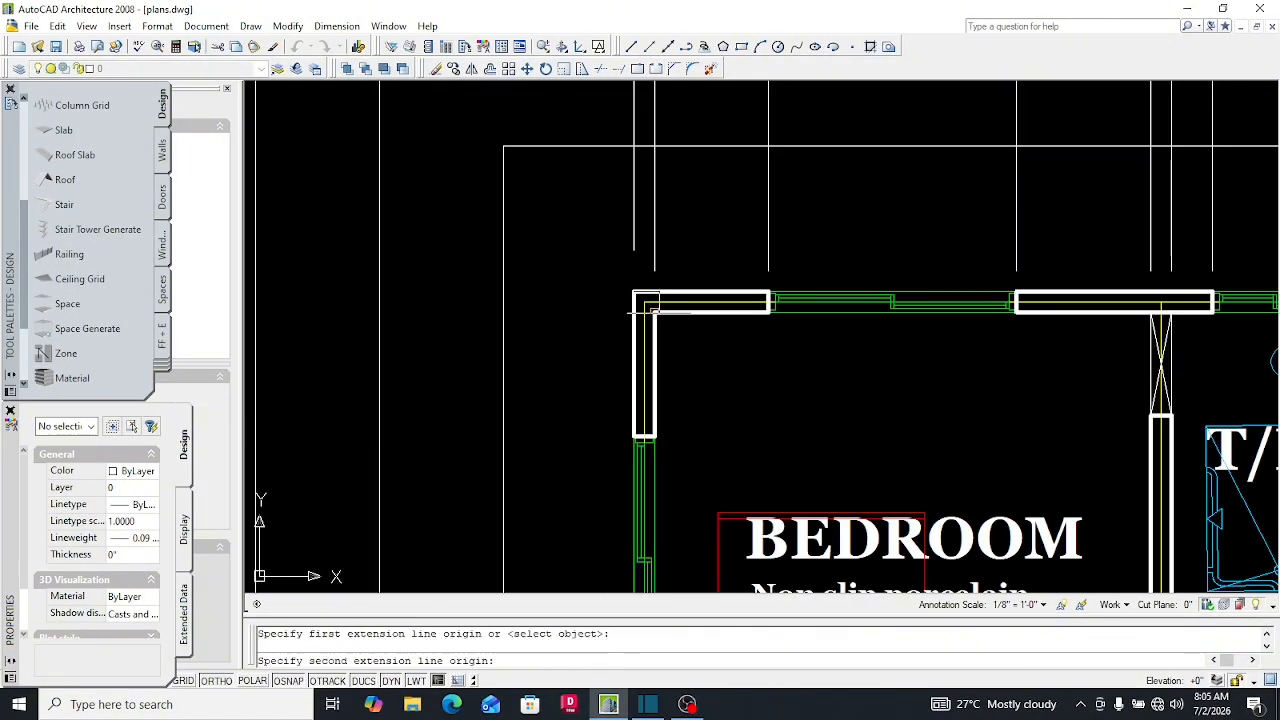
{"action": "left_click", "coordinate": [652, 305]}
{"action": "scroll", "coordinate": [475, 312], "scroll_direction": "down", "scroll_amount": 4}
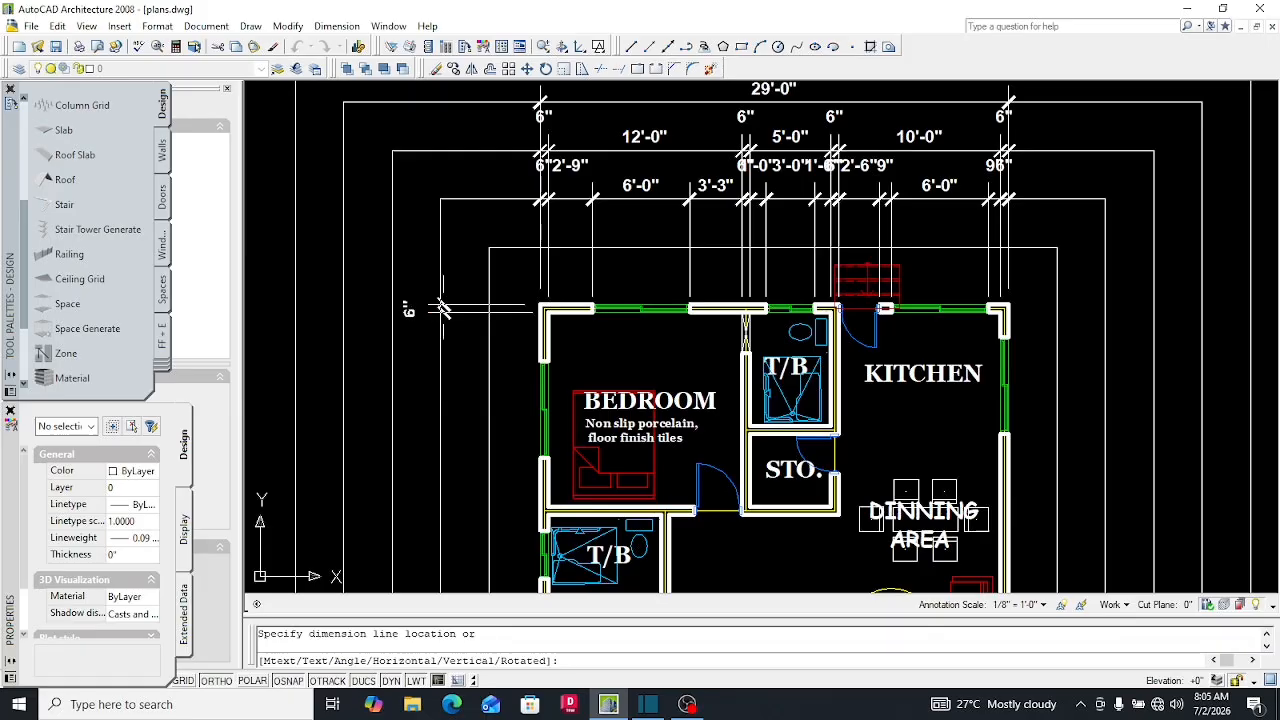
{"action": "left_click", "coordinate": [412, 307]}
Continue the vertical dimension chain down the left wall to the upper and lower jambs of the upper bedroom's window
{"action": "type", "text": "dco"}
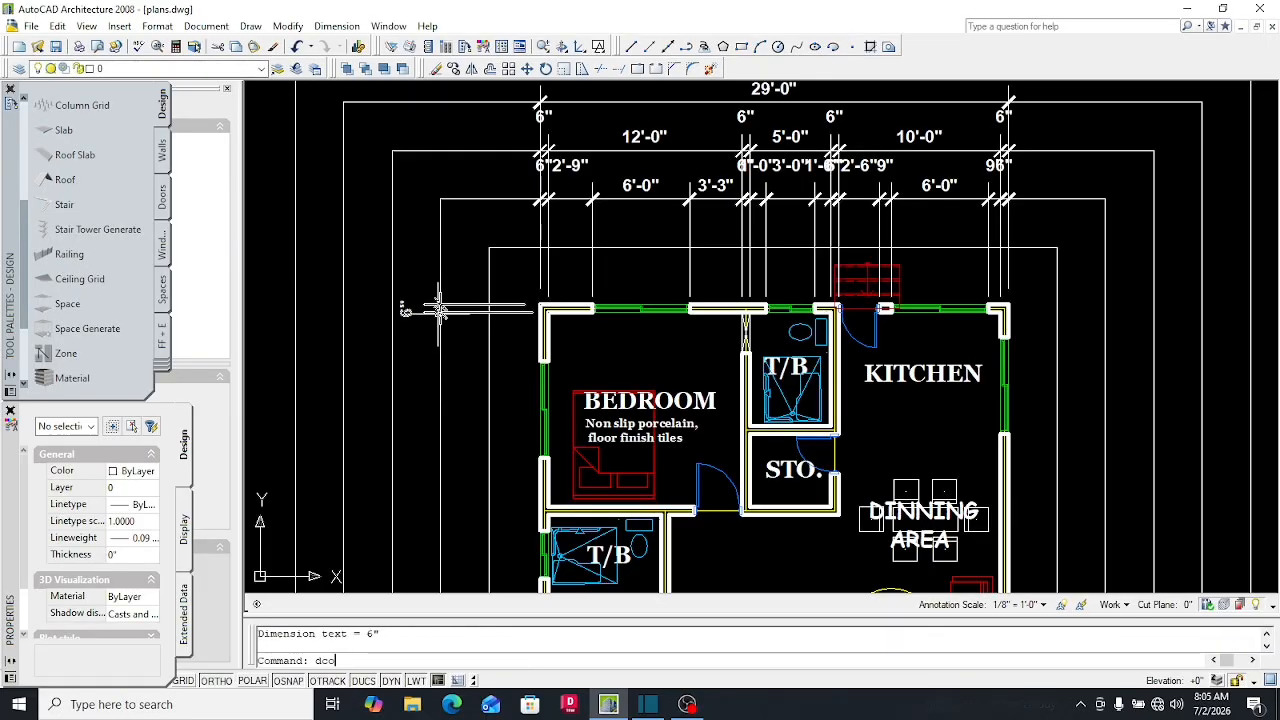
{"action": "key", "text": "Return"}
{"action": "scroll", "coordinate": [475, 331], "scroll_direction": "down", "scroll_amount": 4}
{"action": "scroll", "coordinate": [475, 331], "scroll_direction": "up", "scroll_amount": 10}
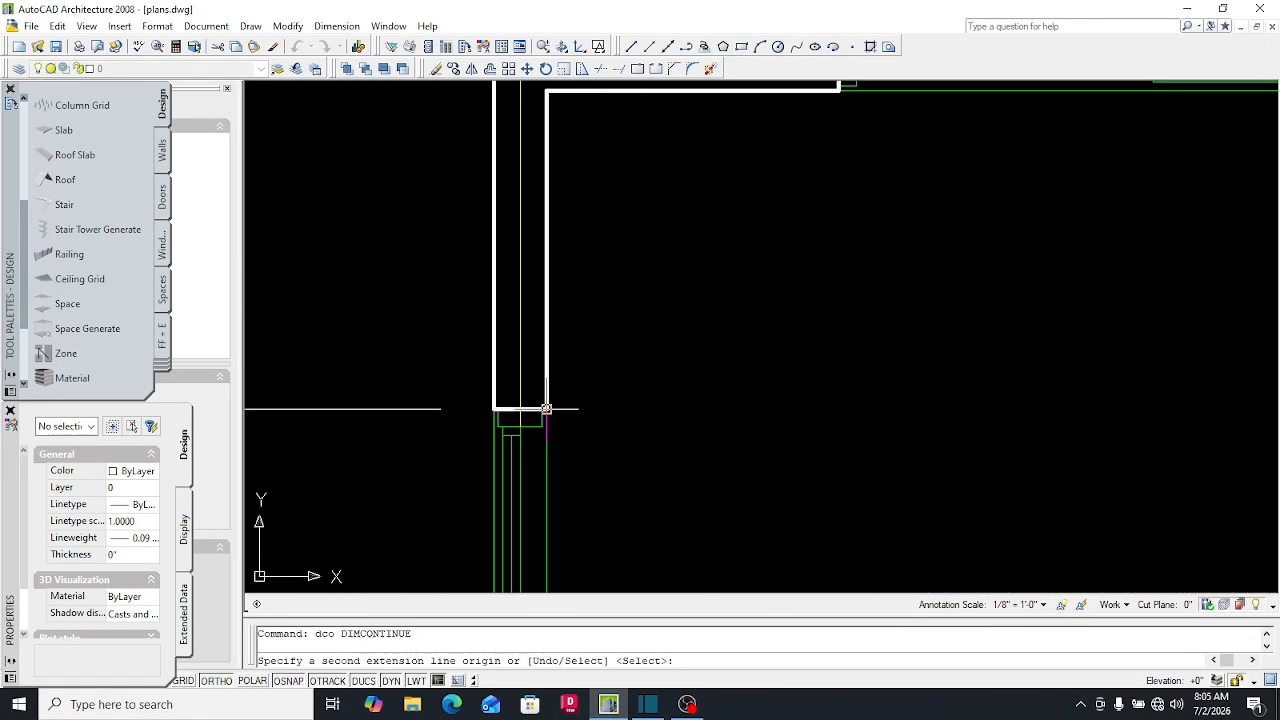
{"action": "left_click", "coordinate": [551, 305]}
{"action": "scroll", "coordinate": [551, 305], "scroll_direction": "down", "scroll_amount": 8}
{"action": "scroll", "coordinate": [534, 434], "scroll_direction": "up", "scroll_amount": 10}
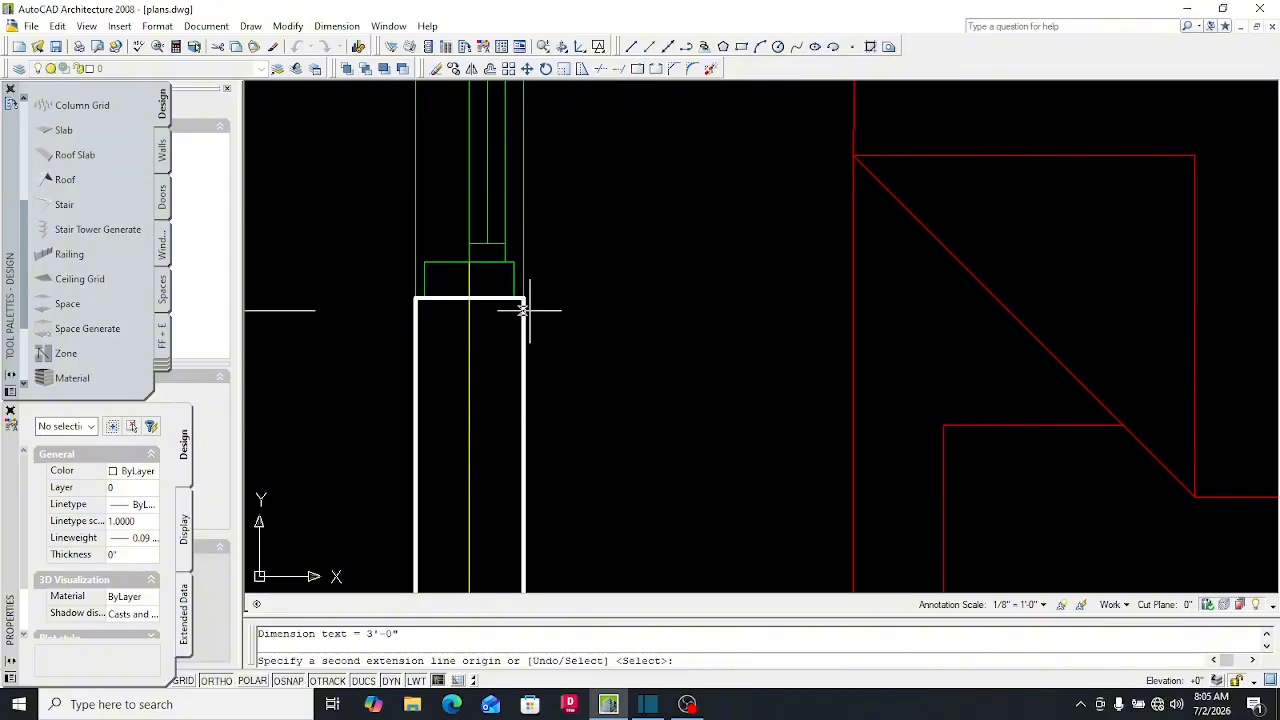
Continue the left-side dimension chain to both faces of the wall between the upper bedroom and the T/B below it
{"action": "scroll", "coordinate": [470, 300], "scroll_direction": "down", "scroll_amount": 8}
{"action": "scroll", "coordinate": [604, 412], "scroll_direction": "up", "scroll_amount": 8}
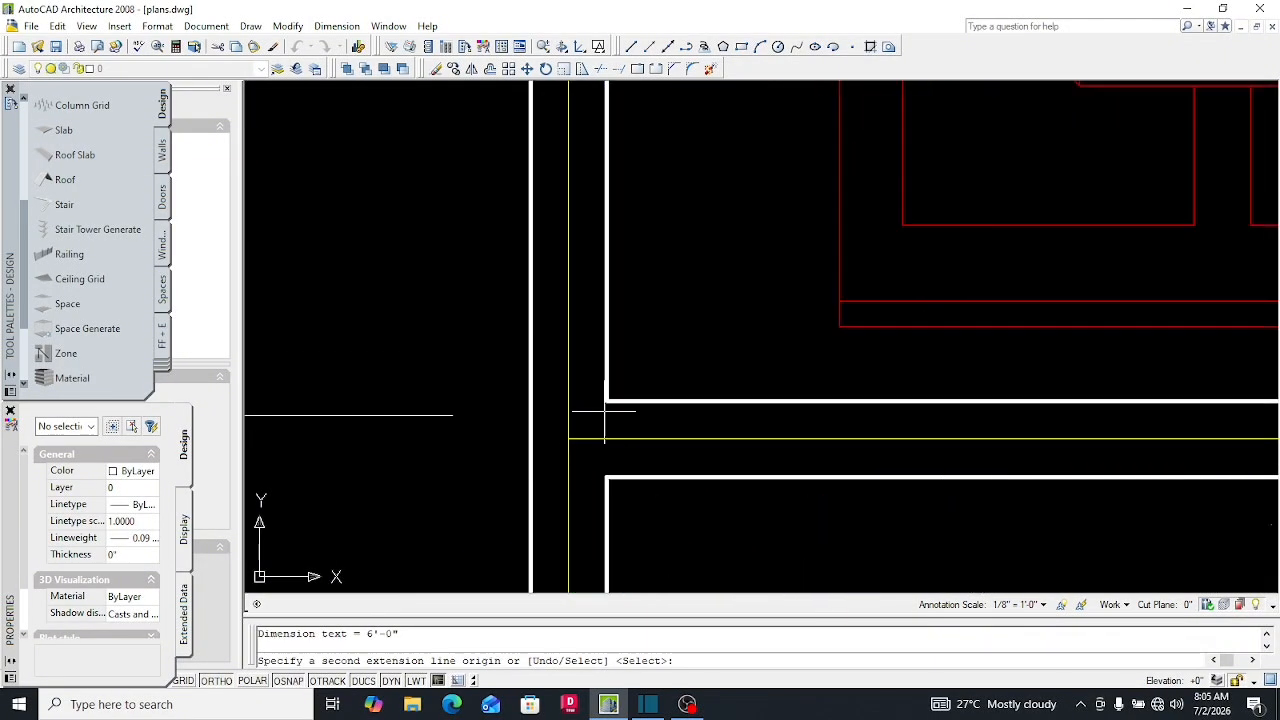
{"action": "left_click", "coordinate": [607, 478]}
{"action": "scroll", "coordinate": [607, 478], "scroll_direction": "down", "scroll_amount": 8}
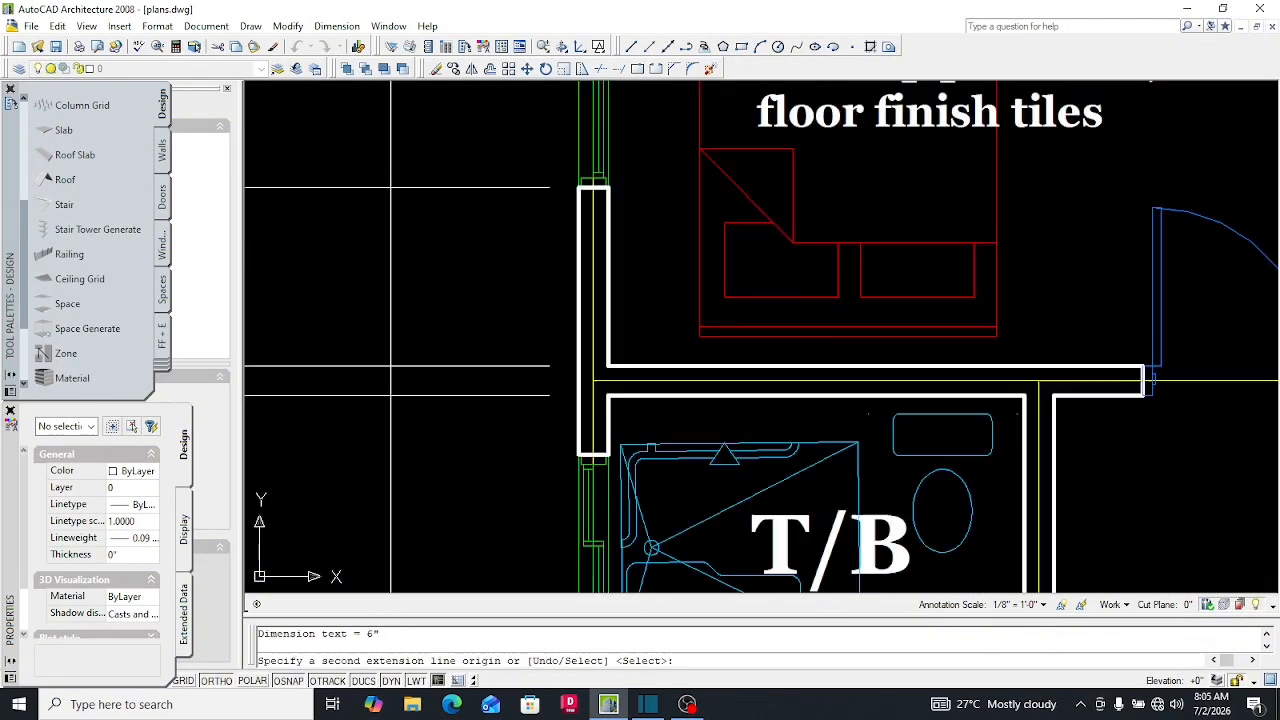
Examine the left-side dimension chain against the upper bedroom's corner, window and partition wall
{"action": "scroll", "coordinate": [610, 395], "scroll_direction": "up", "scroll_amount": 8}
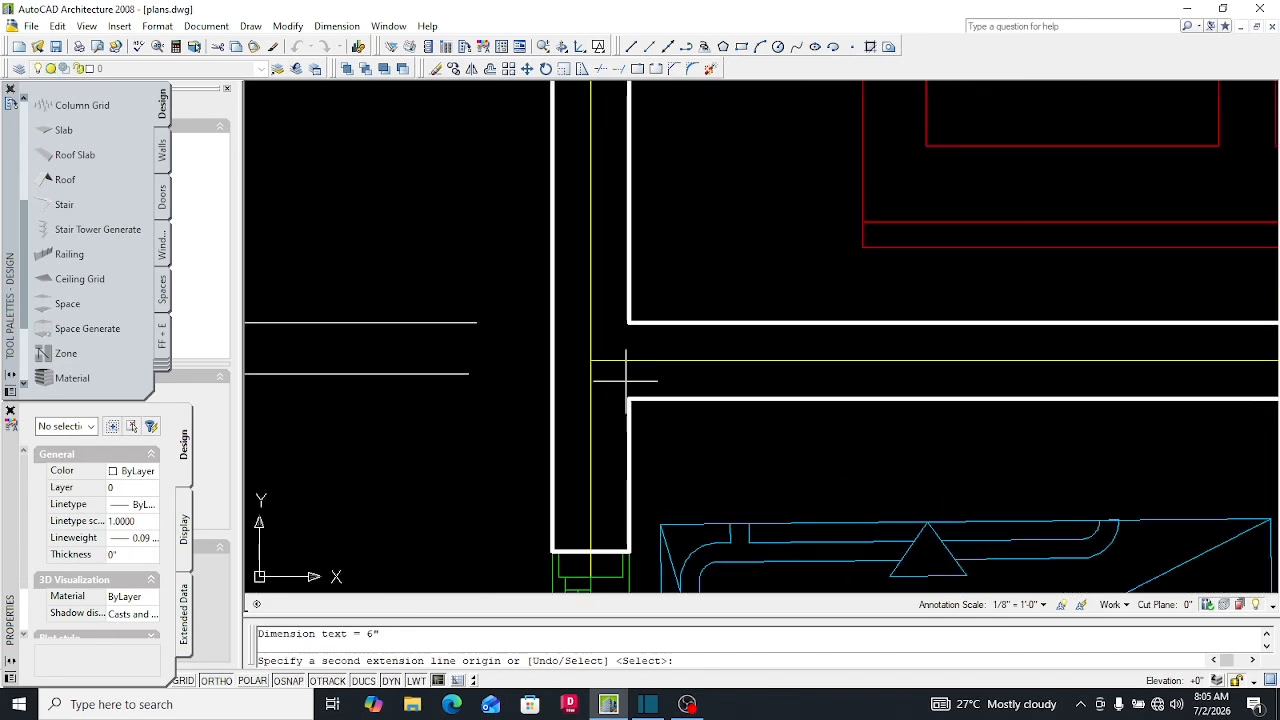
{"action": "scroll", "coordinate": [660, 440], "scroll_direction": "down", "scroll_amount": 3}
{"action": "scroll", "coordinate": [695, 450], "scroll_direction": "down", "scroll_amount": 2}
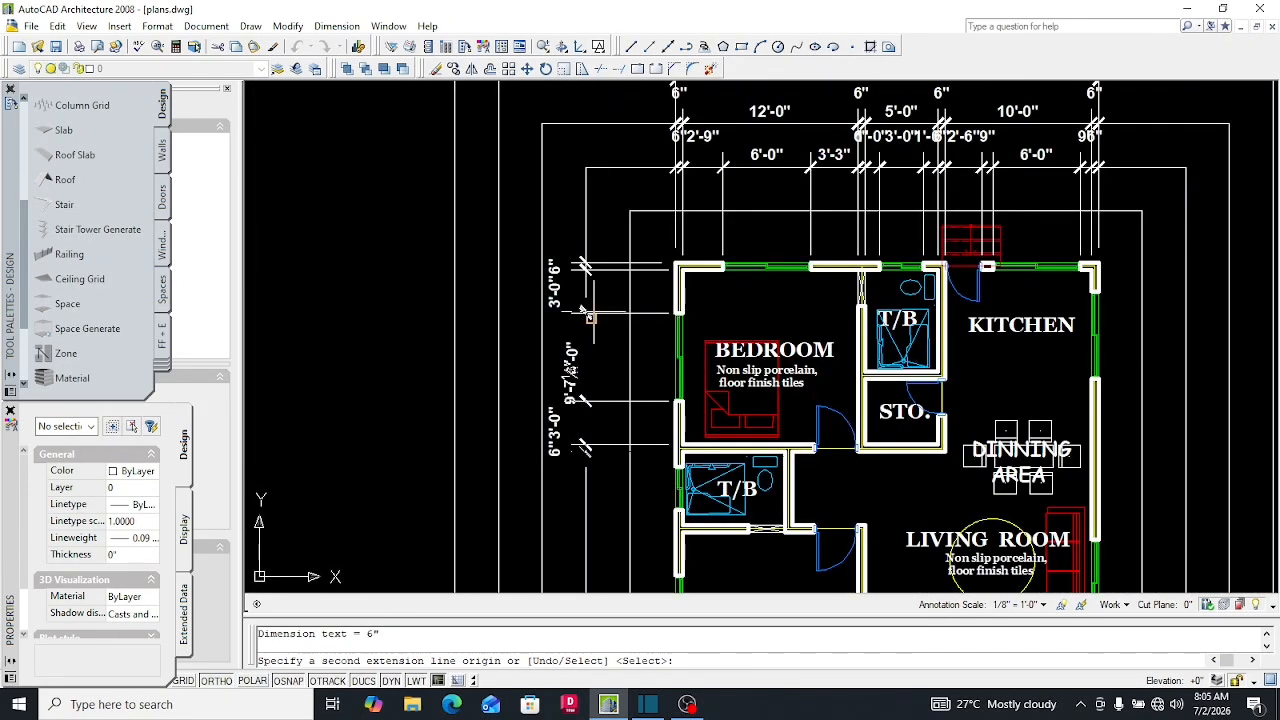
{"action": "scroll", "coordinate": [590, 318], "scroll_direction": "up", "scroll_amount": 4}
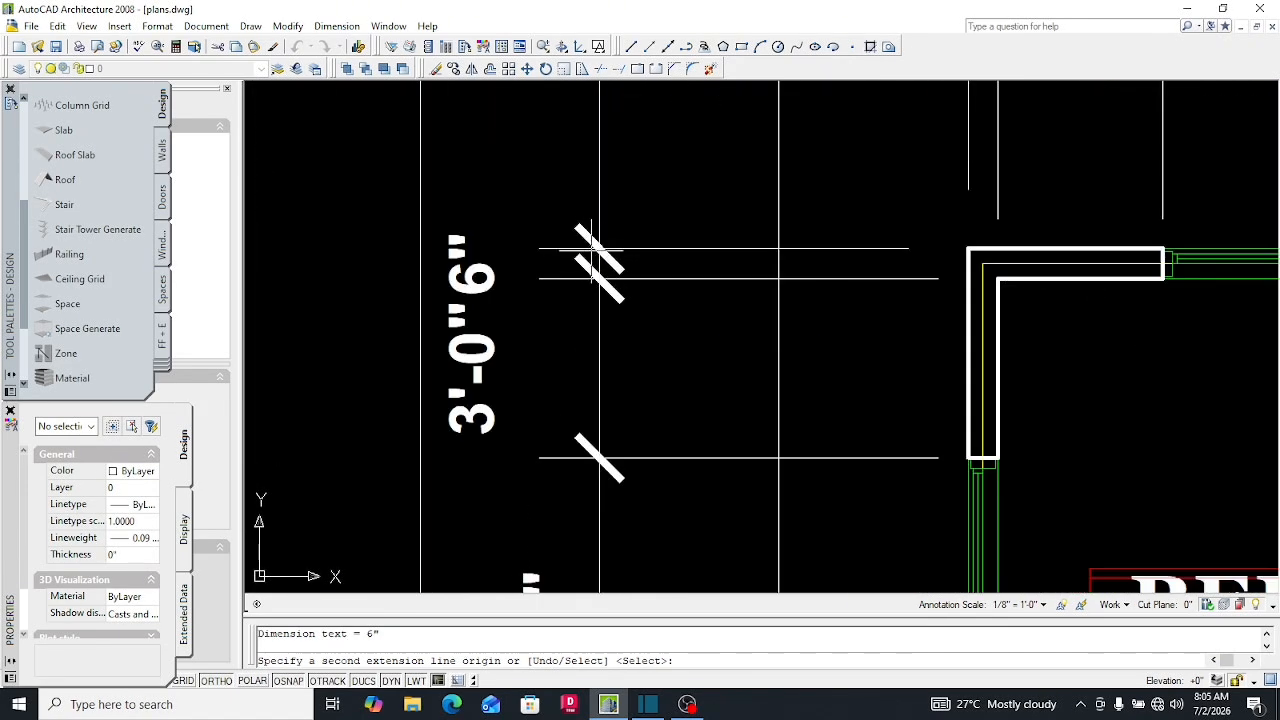
{"action": "scroll", "coordinate": [636, 376], "scroll_direction": "down", "scroll_amount": 4}
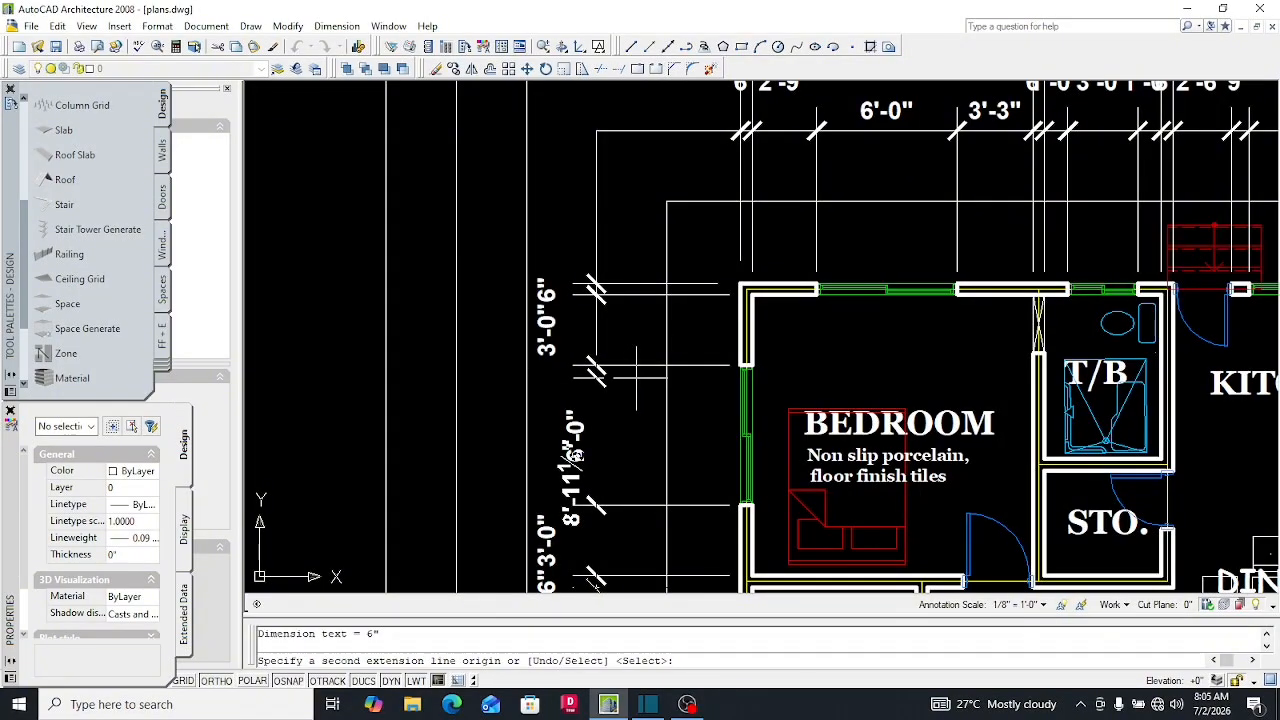
{"action": "scroll", "coordinate": [745, 345], "scroll_direction": "up", "scroll_amount": 6}
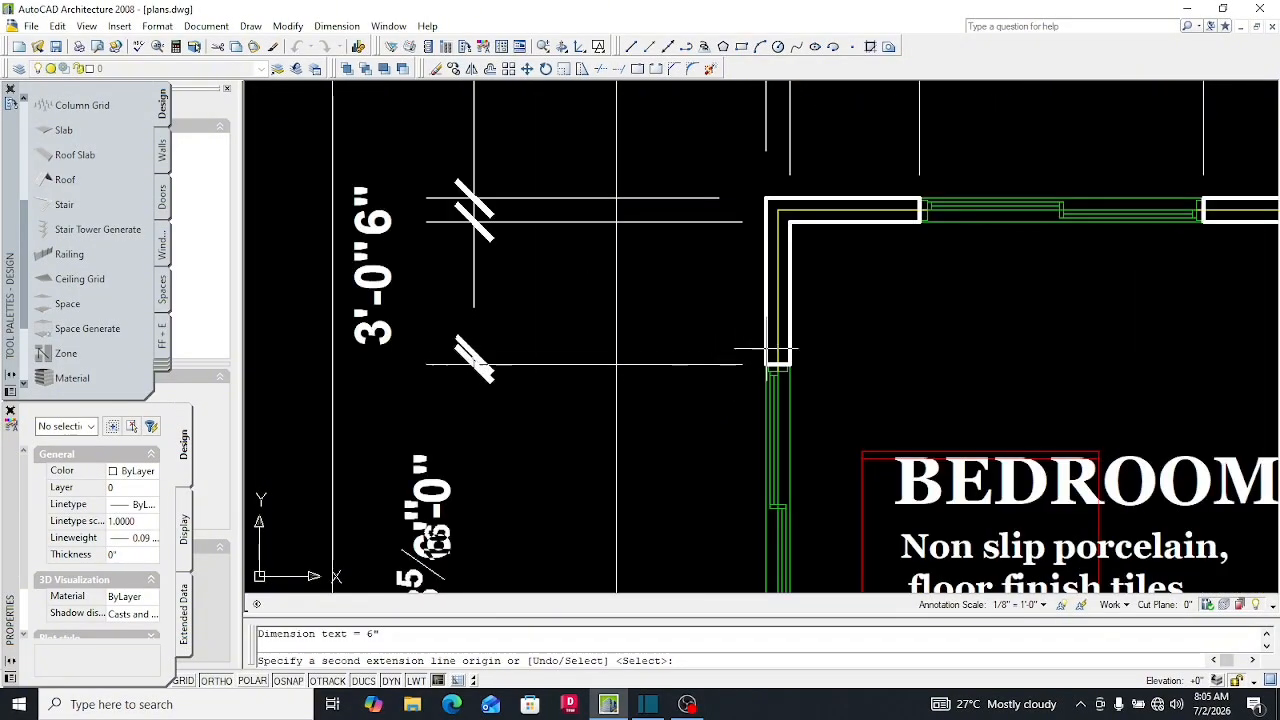
{"action": "scroll", "coordinate": [762, 284], "scroll_direction": "down", "scroll_amount": 4}
{"action": "scroll", "coordinate": [717, 320], "scroll_direction": "up", "scroll_amount": 1}
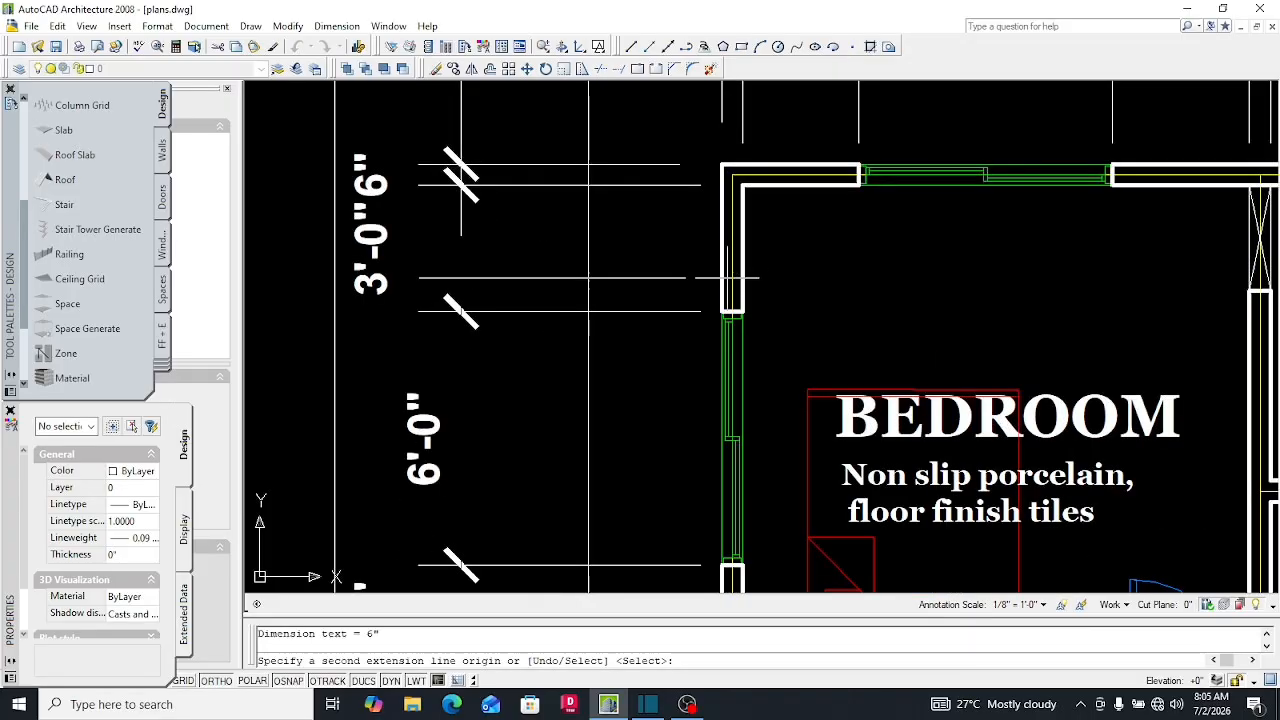
{"action": "scroll", "coordinate": [717, 320], "scroll_direction": "down", "scroll_amount": 3}
{"action": "scroll", "coordinate": [717, 320], "scroll_direction": "up", "scroll_amount": 3}
{"action": "scroll", "coordinate": [717, 320], "scroll_direction": "down", "scroll_amount": 3}
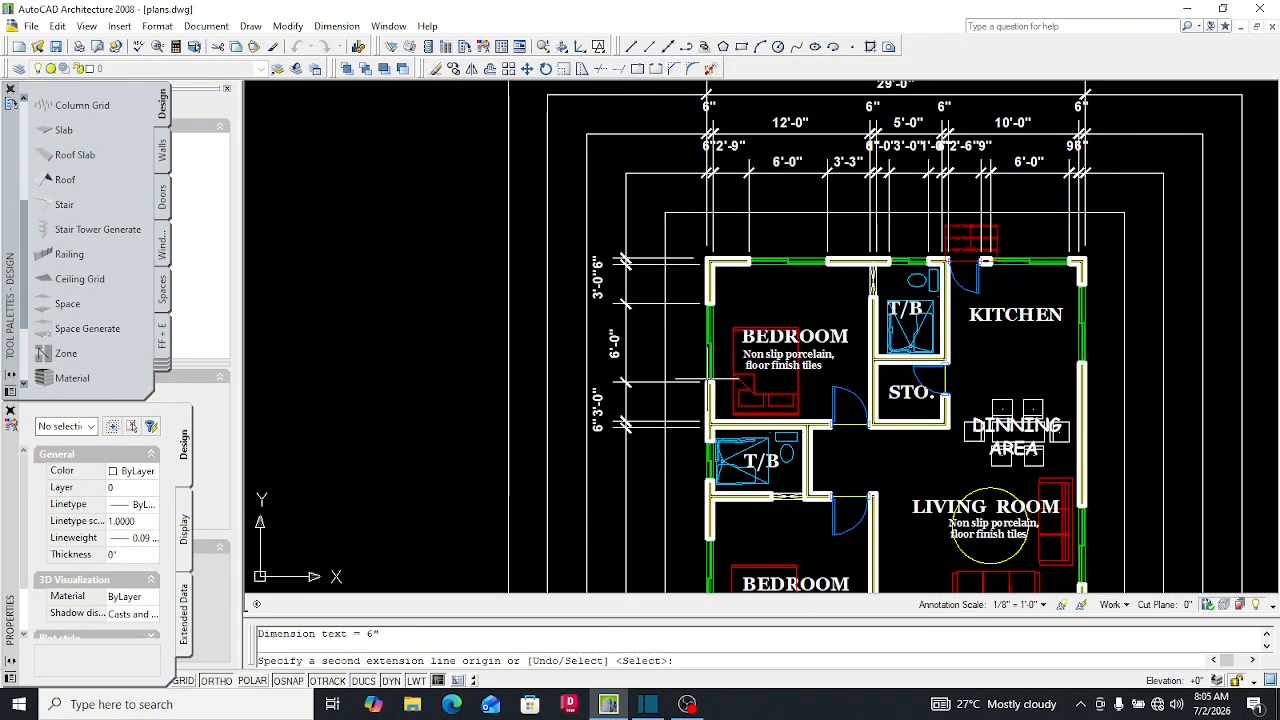
{"action": "scroll", "coordinate": [708, 376], "scroll_direction": "up", "scroll_amount": 4}
{"action": "scroll", "coordinate": [708, 376], "scroll_direction": "down", "scroll_amount": 4}
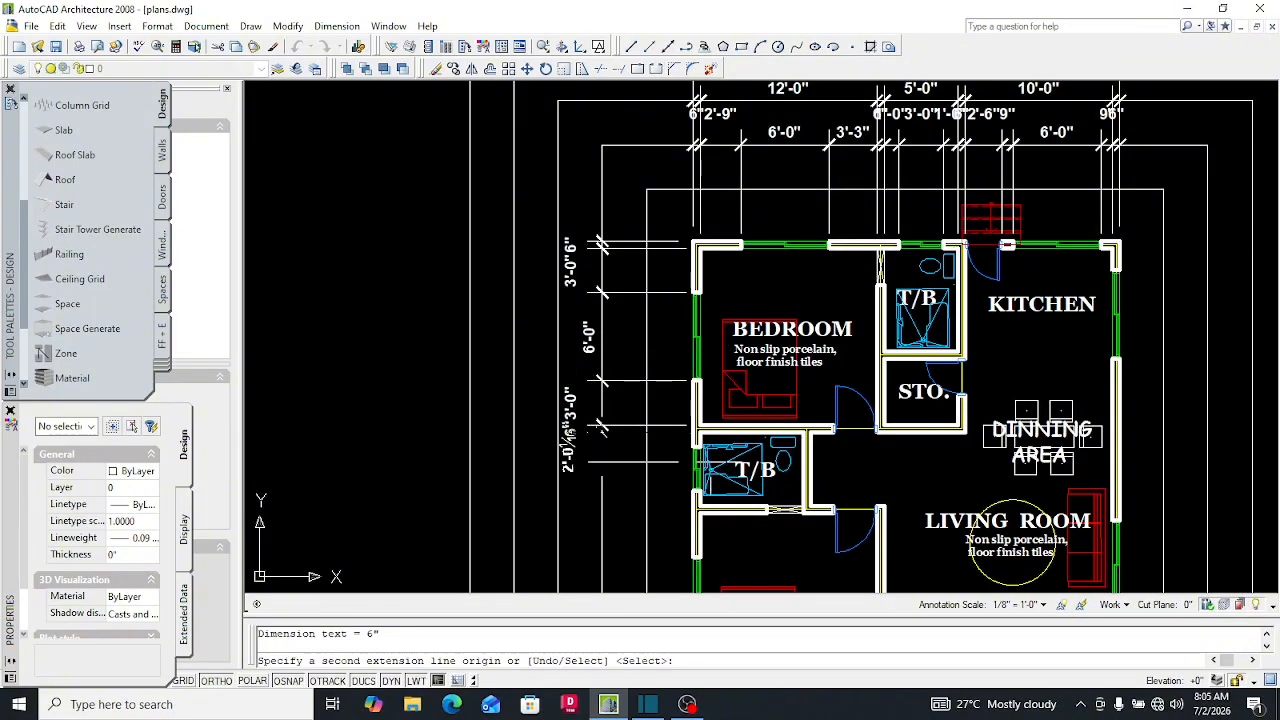
{"action": "scroll", "coordinate": [725, 428], "scroll_direction": "up", "scroll_amount": 5}
{"action": "scroll", "coordinate": [720, 420], "scroll_direction": "down", "scroll_amount": 3}
{"action": "scroll", "coordinate": [715, 425], "scroll_direction": "up", "scroll_amount": 1}
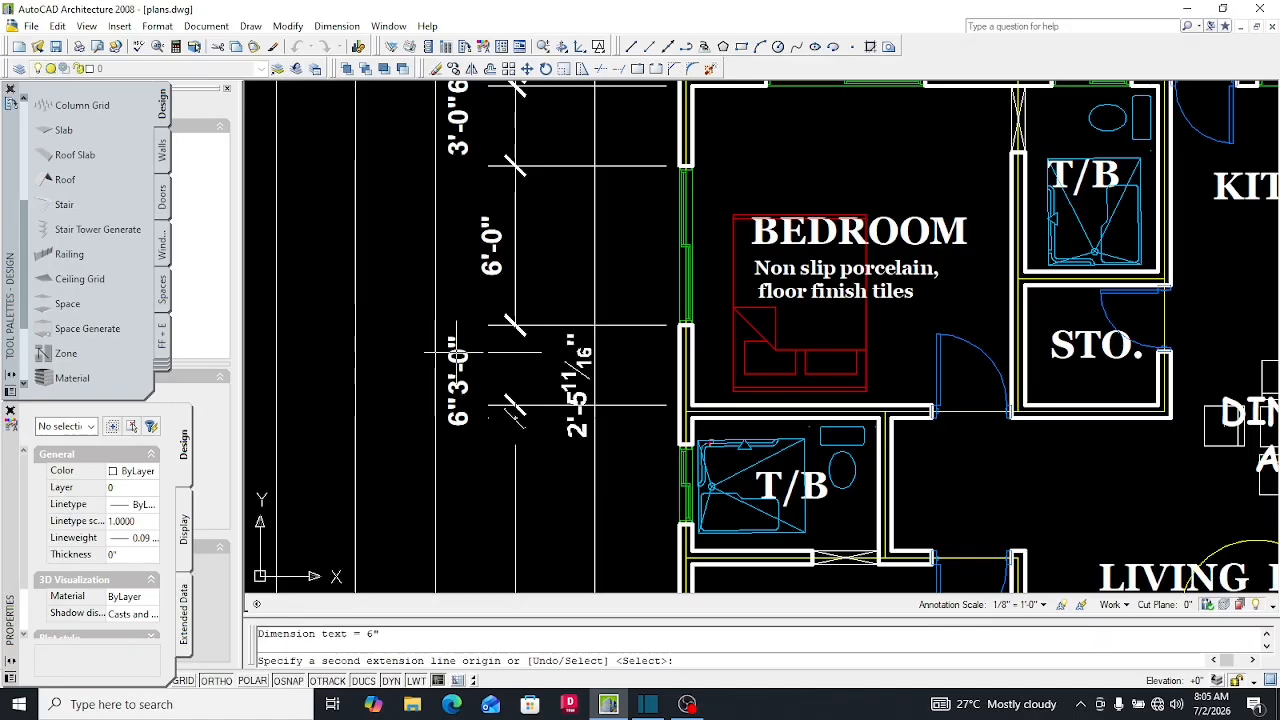
Continue the left-side dimension chain to the upper and lower jambs of the T/B window in the left wall
{"action": "scroll", "coordinate": [480, 300], "scroll_direction": "down", "scroll_amount": 5}
{"action": "scroll", "coordinate": [470, 360], "scroll_direction": "up", "scroll_amount": 4}
{"action": "scroll", "coordinate": [597, 382], "scroll_direction": "up", "scroll_amount": 6}
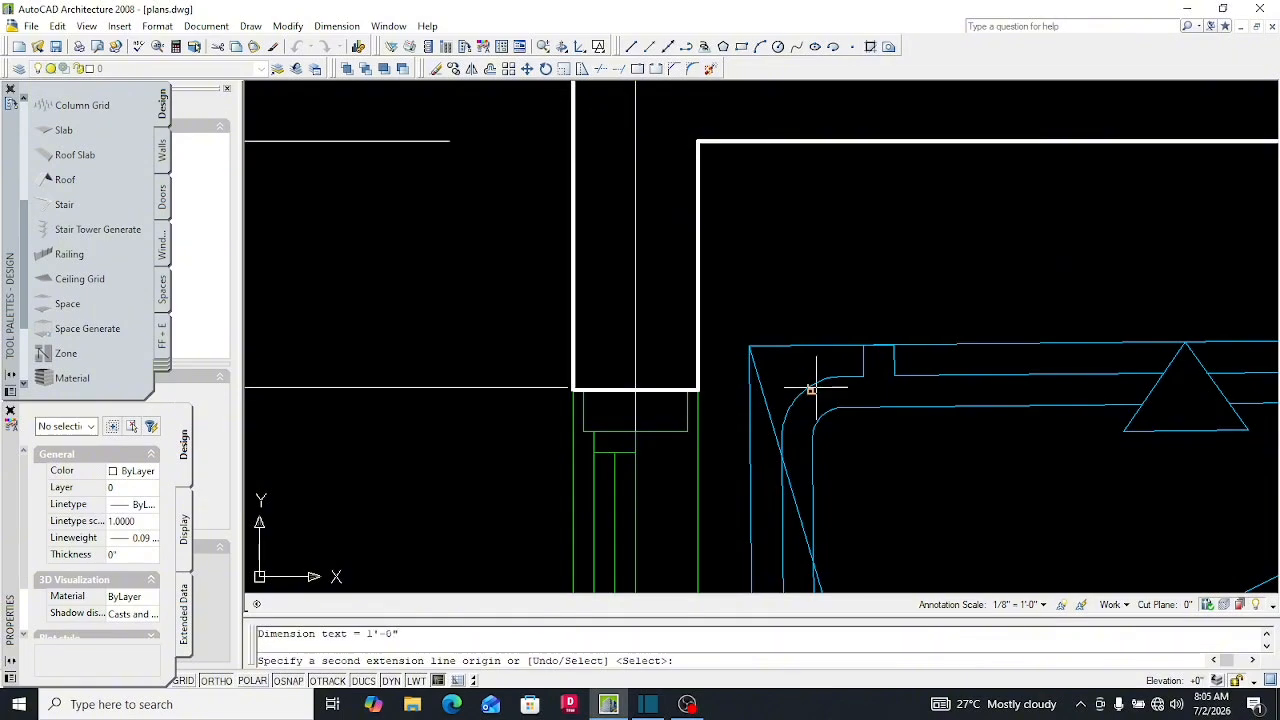
{"action": "scroll", "coordinate": [605, 366], "scroll_direction": "down", "scroll_amount": 4}
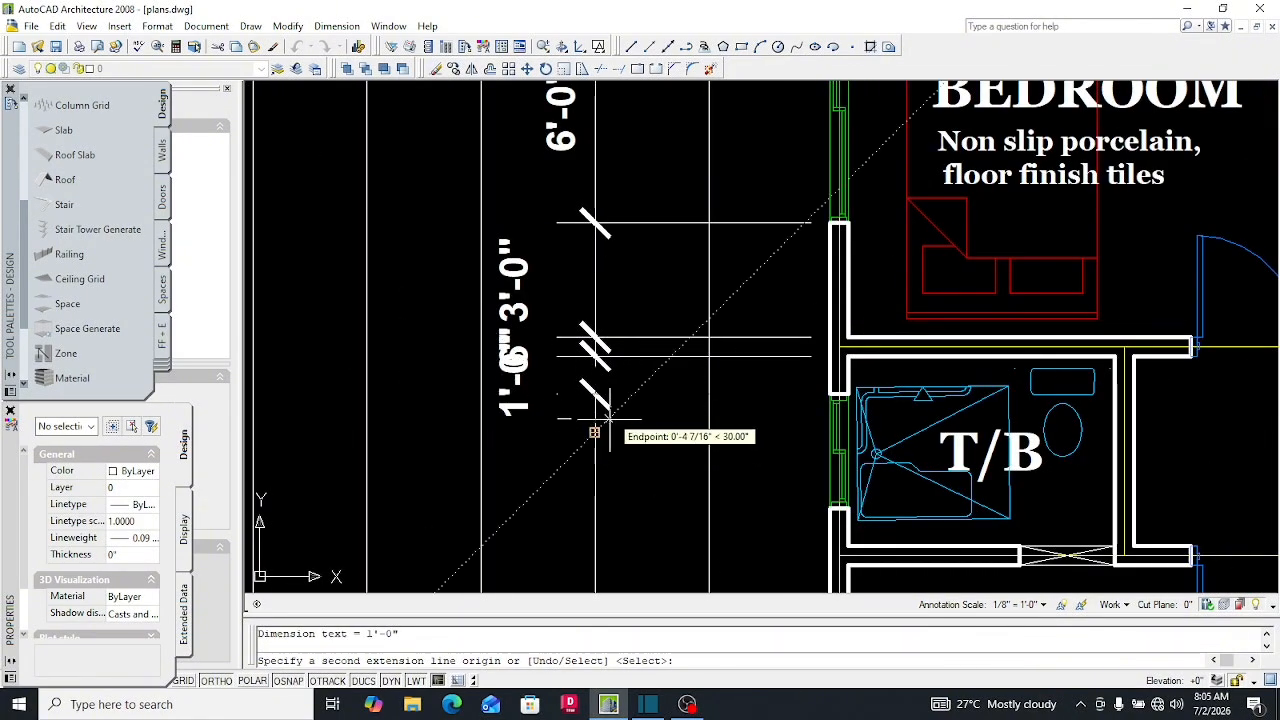
{"action": "scroll", "coordinate": [590, 425], "scroll_direction": "down", "scroll_amount": 4}
{"action": "scroll", "coordinate": [719, 453], "scroll_direction": "up", "scroll_amount": 3}
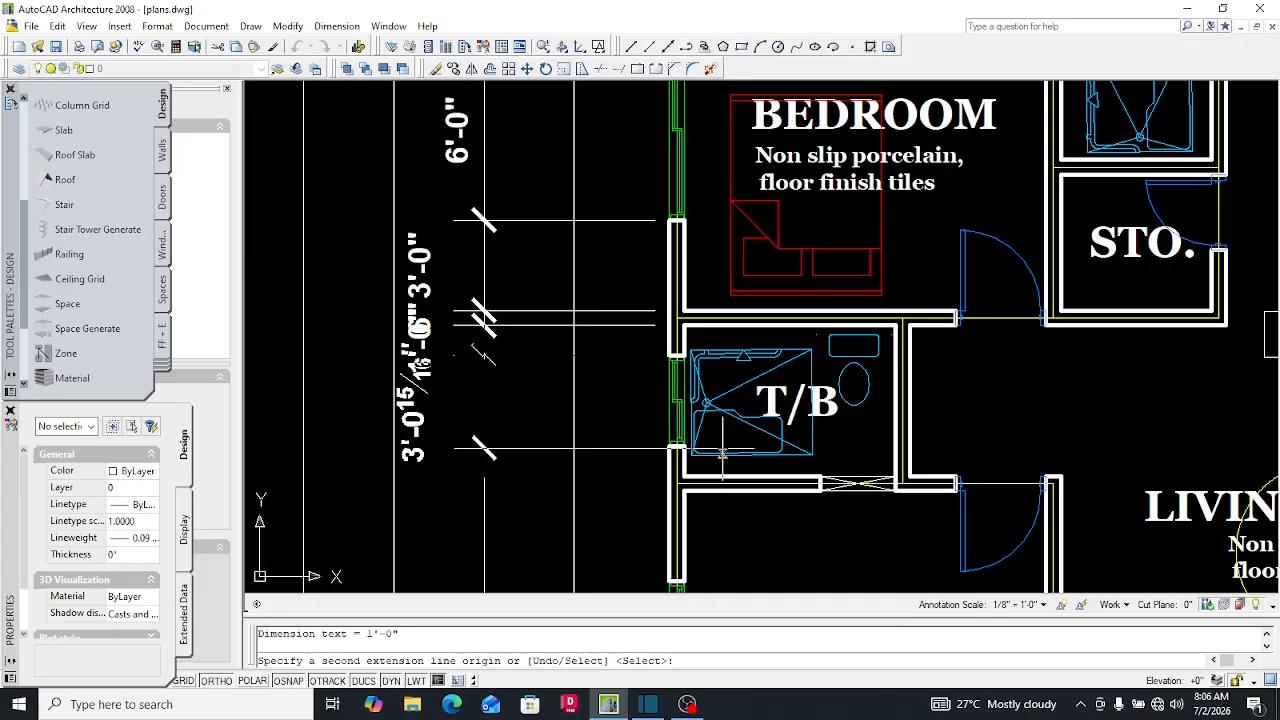
{"action": "scroll", "coordinate": [695, 450], "scroll_direction": "up", "scroll_amount": 5}
{"action": "scroll", "coordinate": [667, 452], "scroll_direction": "up", "scroll_amount": 5}
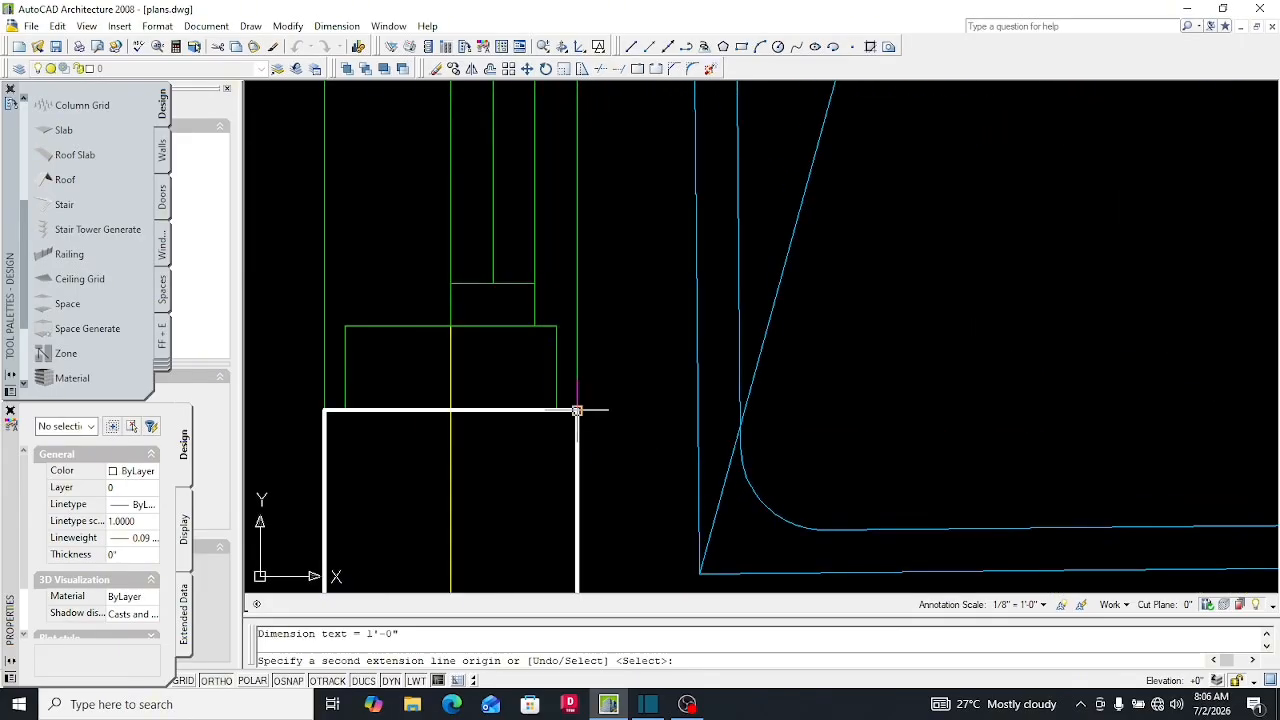
Continue the left-side dimension chain across the wall between the T/B and the lower bedroom, and to both jambs of the lower bedroom's window
{"action": "scroll", "coordinate": [581, 383], "scroll_direction": "down", "scroll_amount": 4}
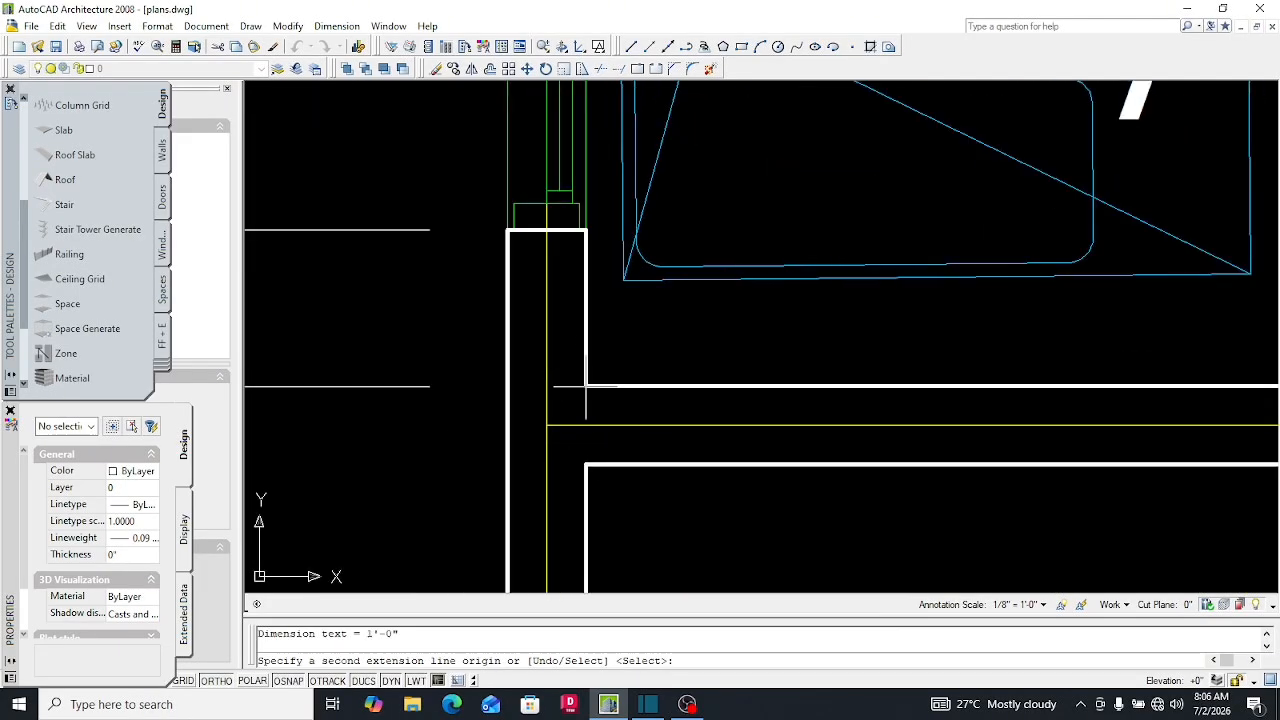
{"action": "scroll", "coordinate": [588, 445], "scroll_direction": "down", "scroll_amount": 4}
{"action": "scroll", "coordinate": [588, 460], "scroll_direction": "up", "scroll_amount": 5}
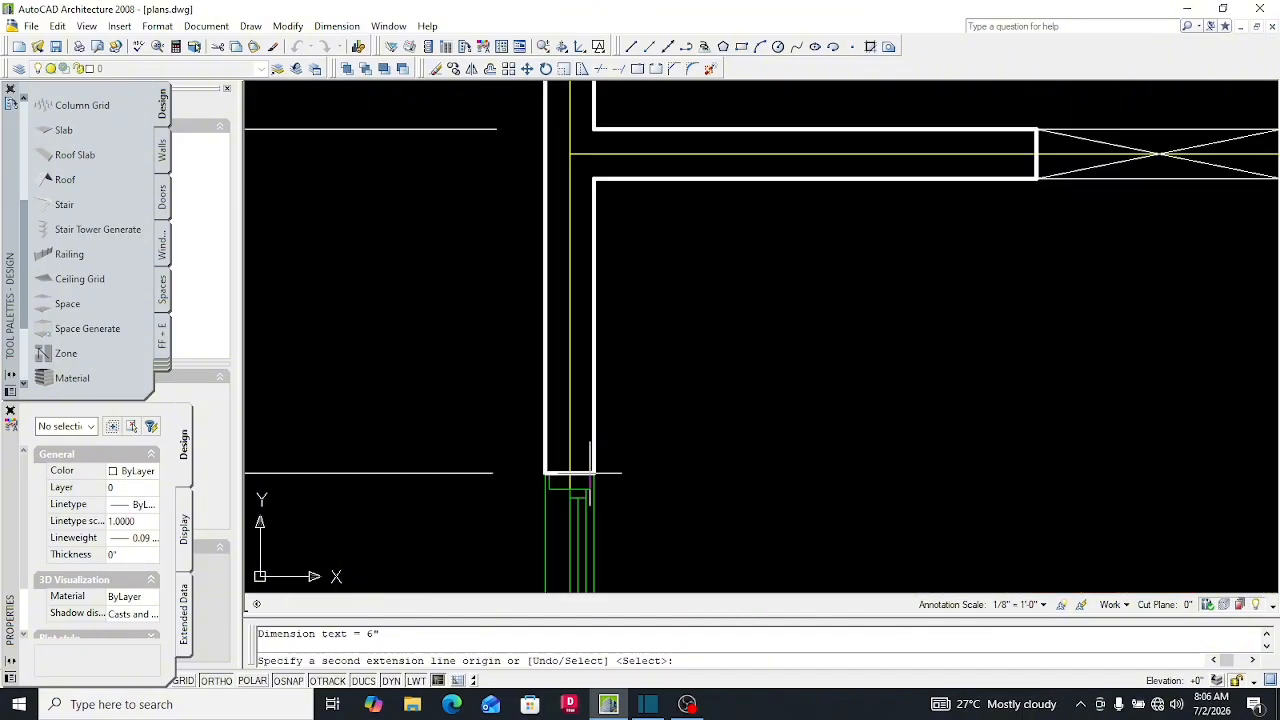
{"action": "left_click", "coordinate": [588, 470]}
{"action": "scroll", "coordinate": [588, 470], "scroll_direction": "down", "scroll_amount": 4}
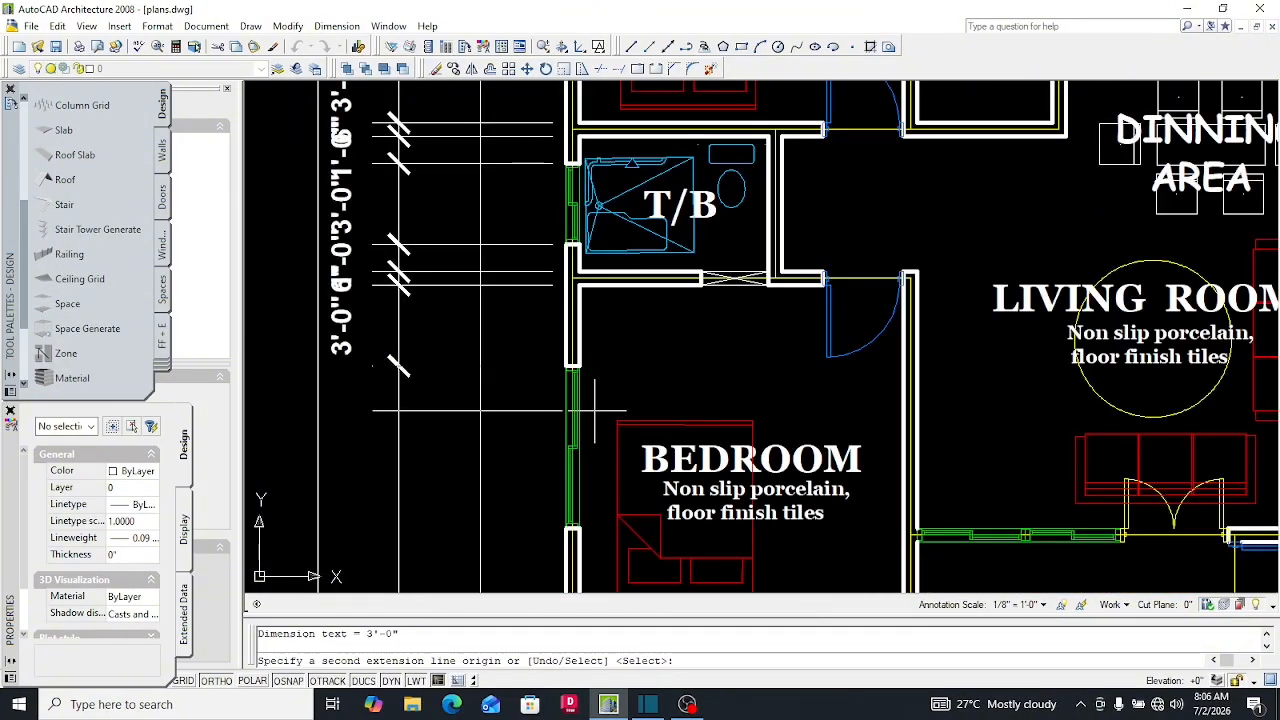
{"action": "scroll", "coordinate": [549, 531], "scroll_direction": "up", "scroll_amount": 5}
{"action": "left_click", "coordinate": [530, 517]}
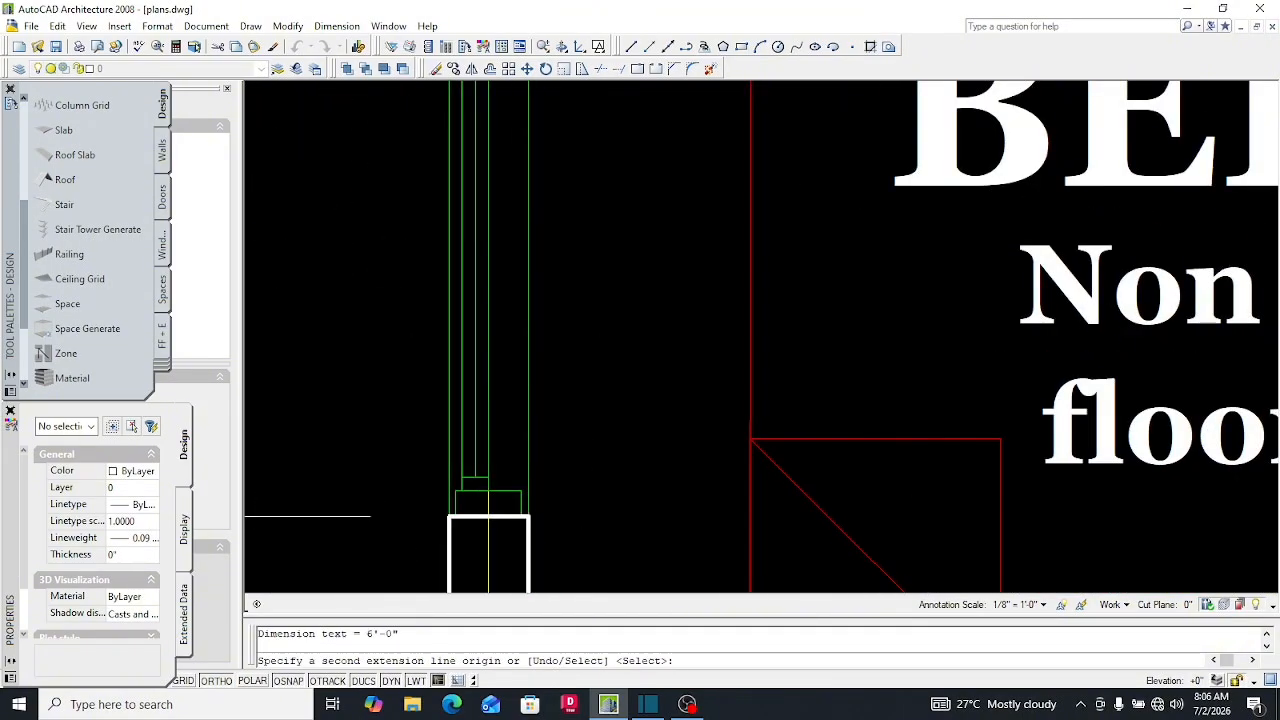
Continue the left-side dimension chain to the inner and outer wall corners at the lower bedroom's lower-left corner
{"action": "scroll", "coordinate": [570, 345], "scroll_direction": "down", "scroll_amount": 7}
{"action": "scroll", "coordinate": [568, 415], "scroll_direction": "up", "scroll_amount": 5}
{"action": "scroll", "coordinate": [558, 463], "scroll_direction": "up", "scroll_amount": 4}
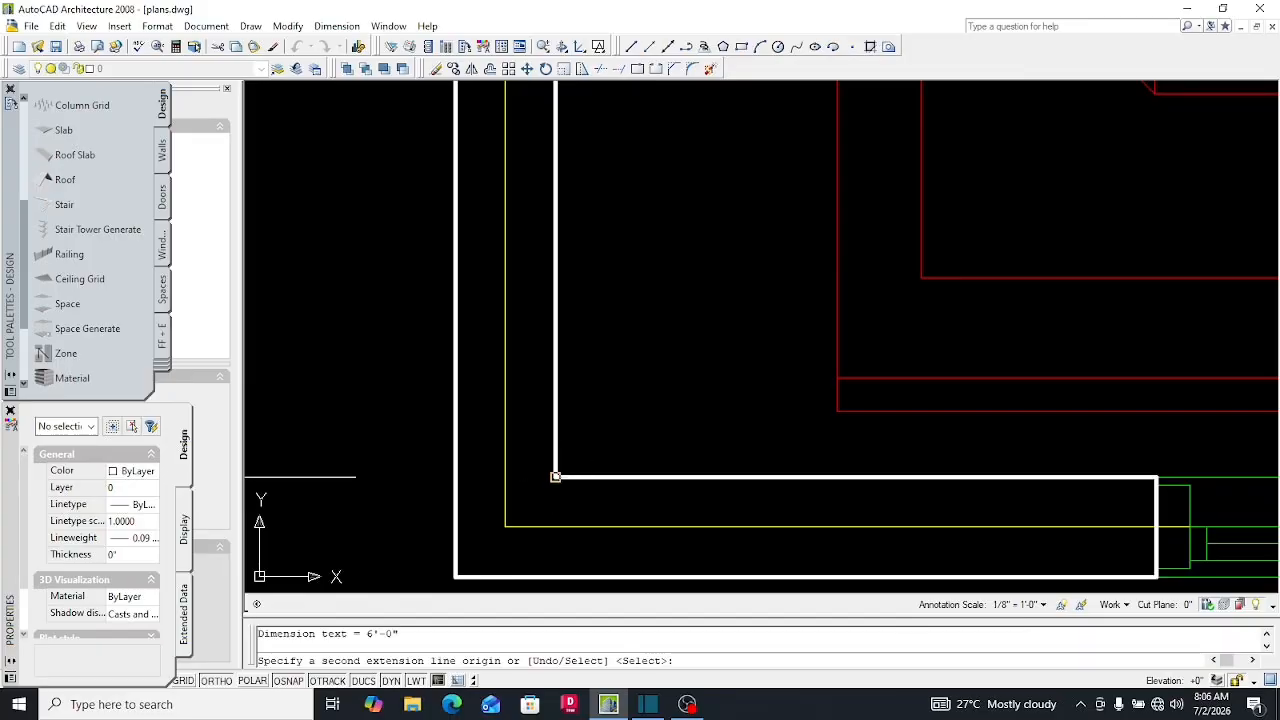
{"action": "left_click", "coordinate": [455, 577]}
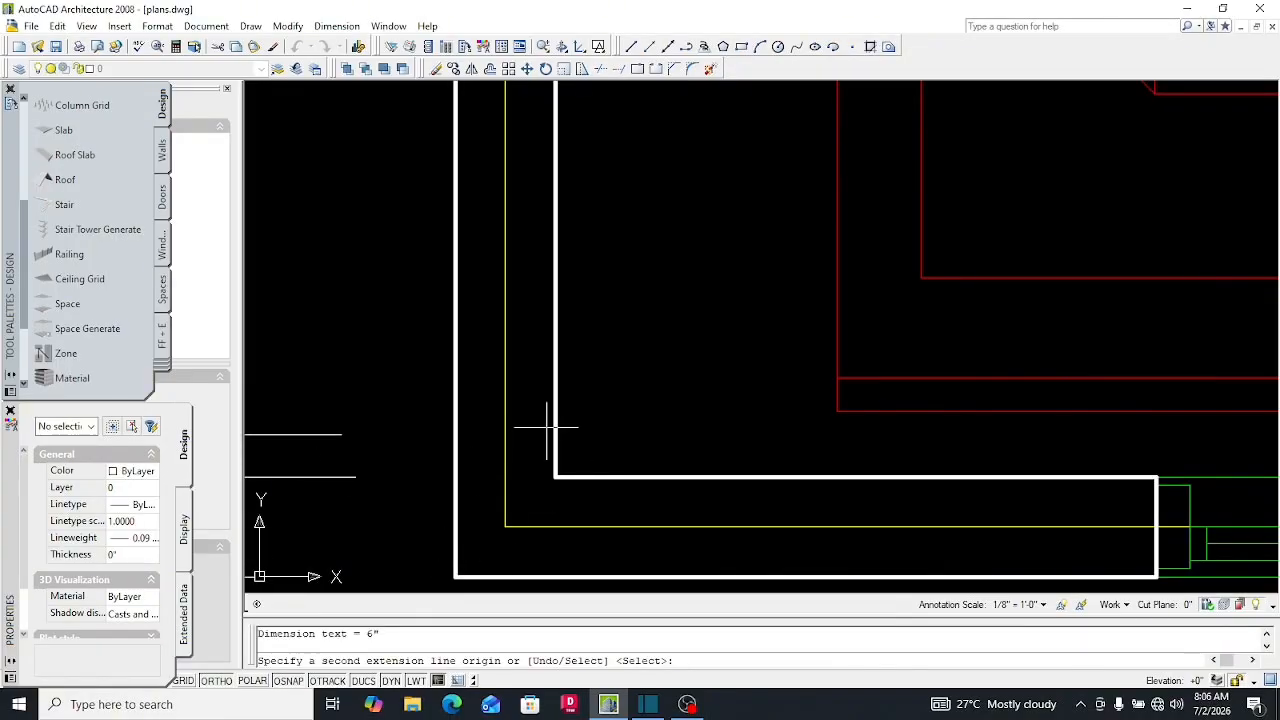
{"action": "scroll", "coordinate": [543, 428], "scroll_direction": "down", "scroll_amount": 4}
{"action": "scroll", "coordinate": [605, 447], "scroll_direction": "down", "scroll_amount": 4}
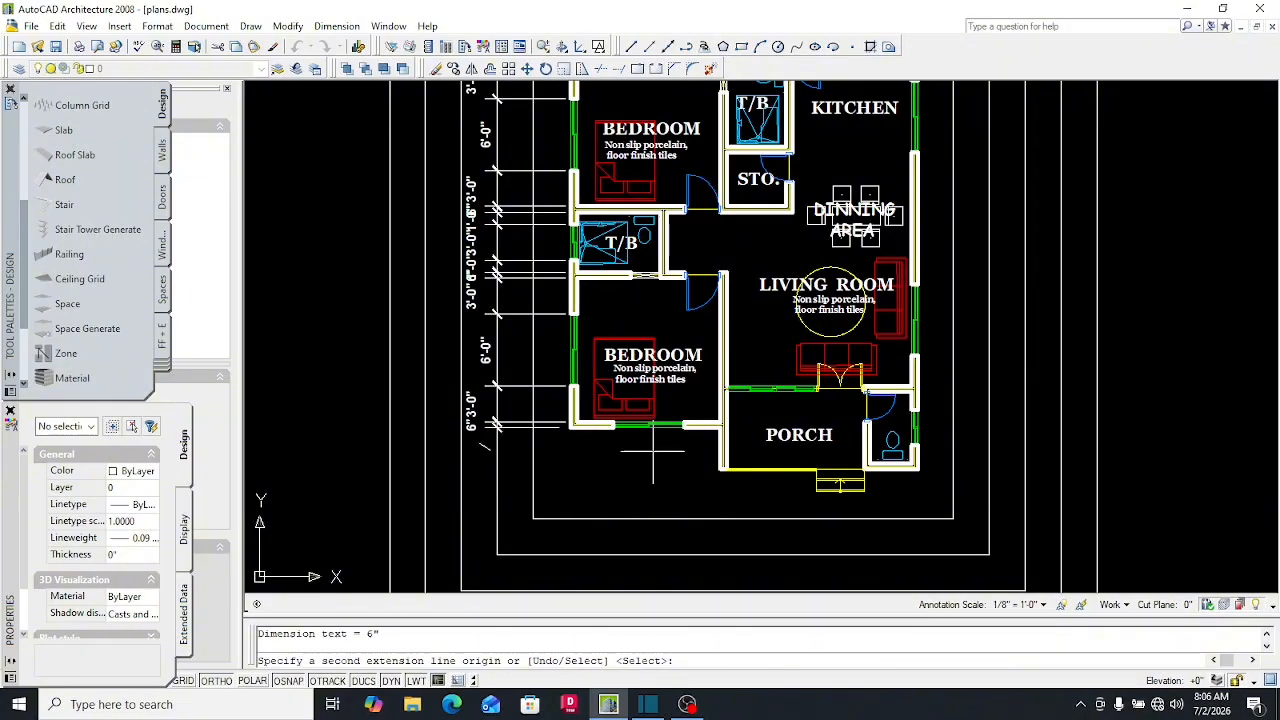
{"action": "scroll", "coordinate": [614, 490], "scroll_direction": "down", "scroll_amount": 4}
{"action": "scroll", "coordinate": [608, 336], "scroll_direction": "up", "scroll_amount": 3}
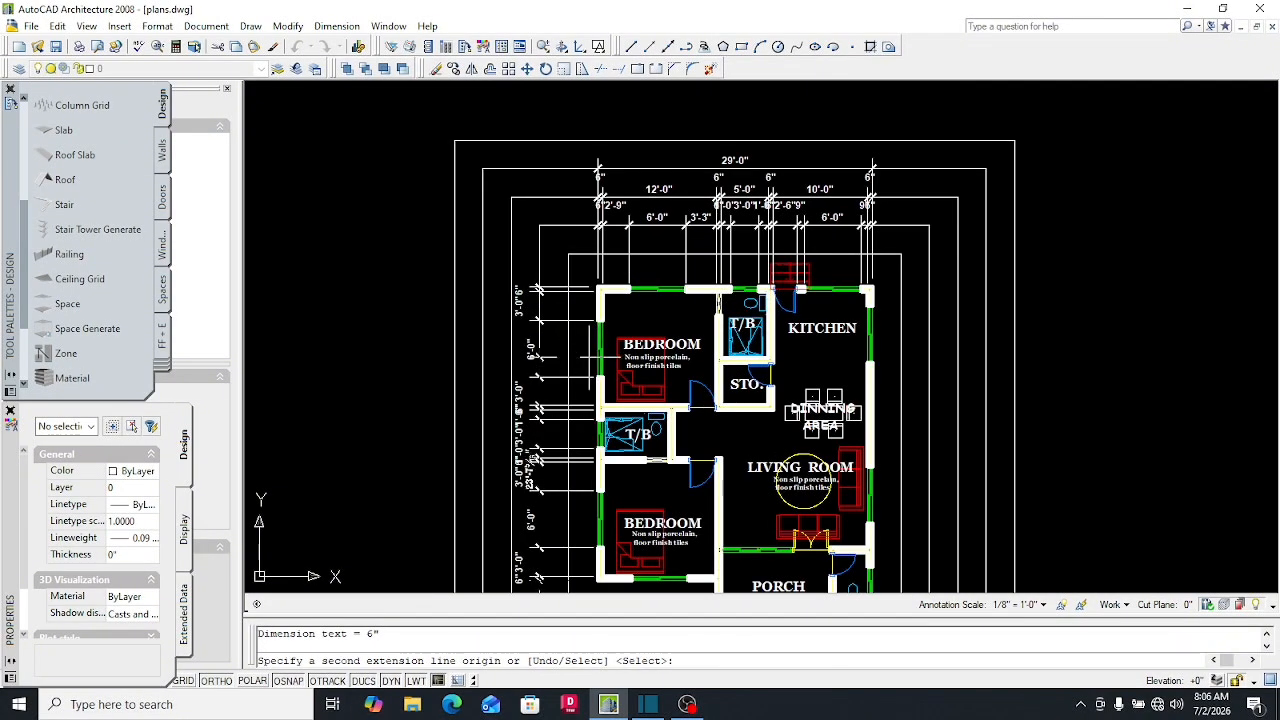
Examine the porch's lower wall end, front railing and entrance steps for the last points of the left-side dimension chain
{"action": "scroll", "coordinate": [596, 355], "scroll_direction": "up", "scroll_amount": 3}
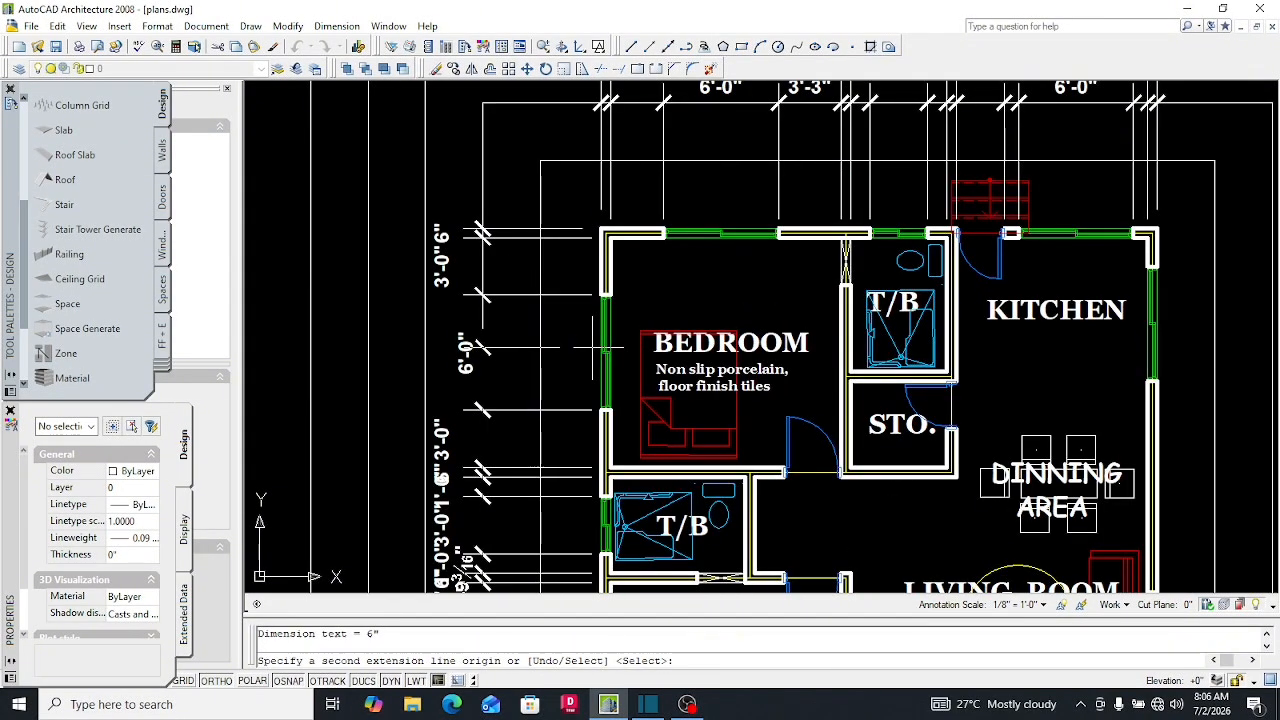
{"action": "scroll", "coordinate": [592, 347], "scroll_direction": "down", "scroll_amount": 5}
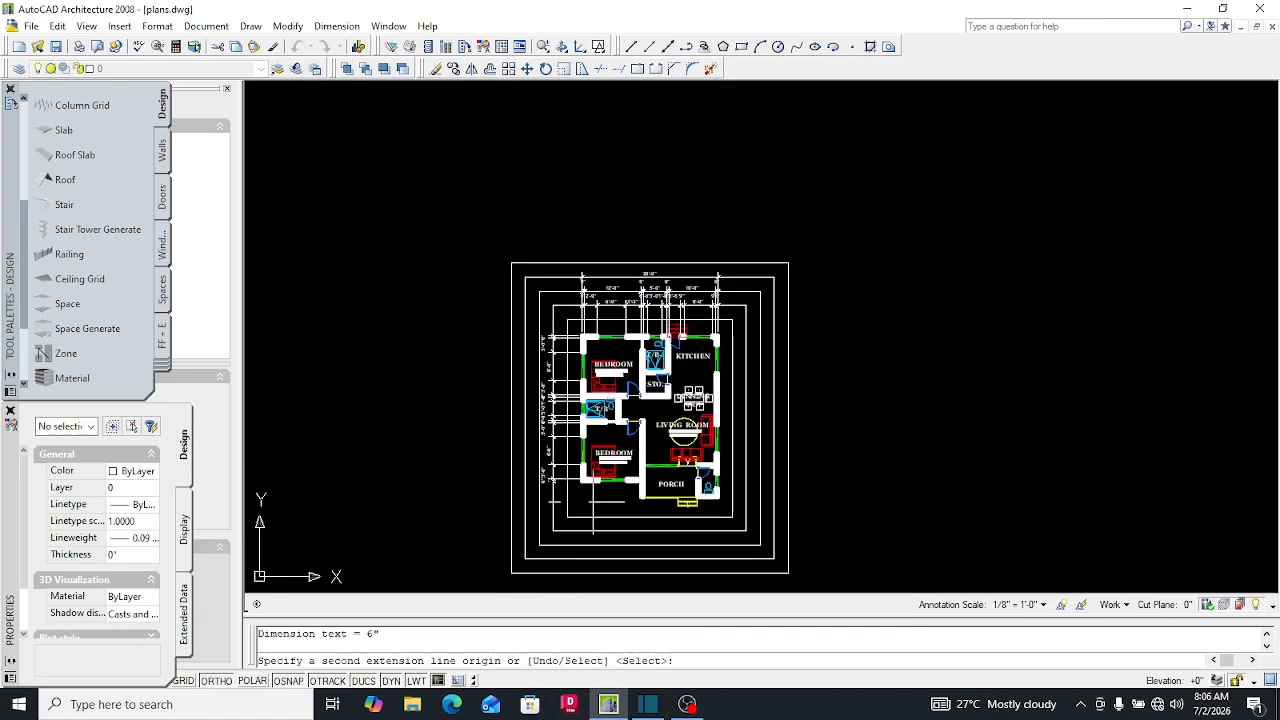
{"action": "scroll", "coordinate": [651, 536], "scroll_direction": "up", "scroll_amount": 2}
{"action": "scroll", "coordinate": [703, 507], "scroll_direction": "up", "scroll_amount": 5}
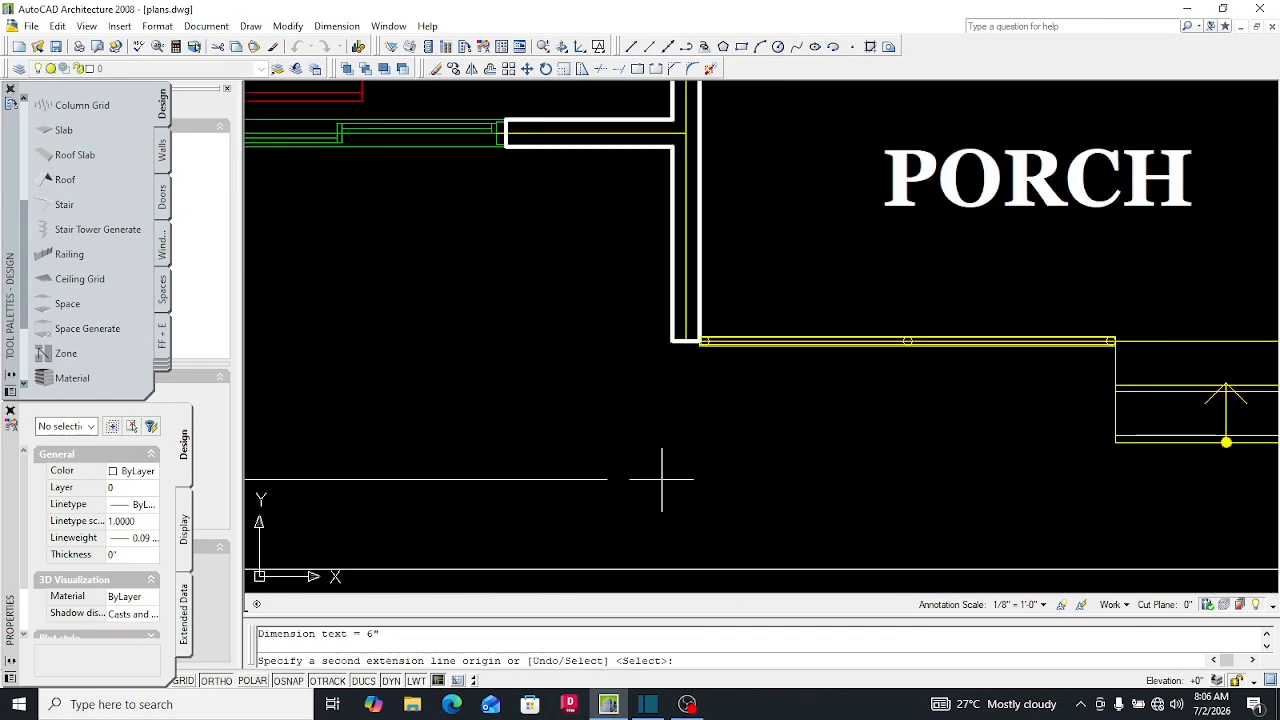
{"action": "scroll", "coordinate": [684, 347], "scroll_direction": "up", "scroll_amount": 2}
{"action": "scroll", "coordinate": [682, 345], "scroll_direction": "down", "scroll_amount": 3}
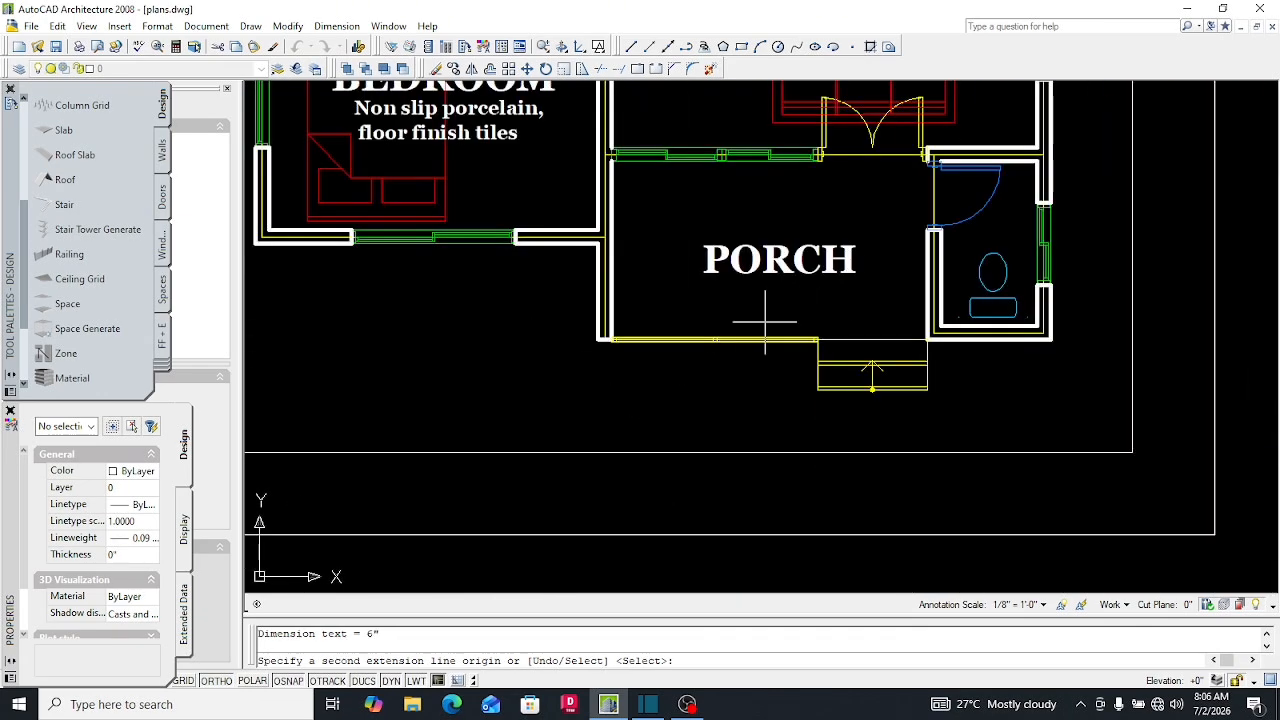
{"action": "scroll", "coordinate": [650, 341], "scroll_direction": "up", "scroll_amount": 3}
{"action": "scroll", "coordinate": [640, 354], "scroll_direction": "up", "scroll_amount": 2}
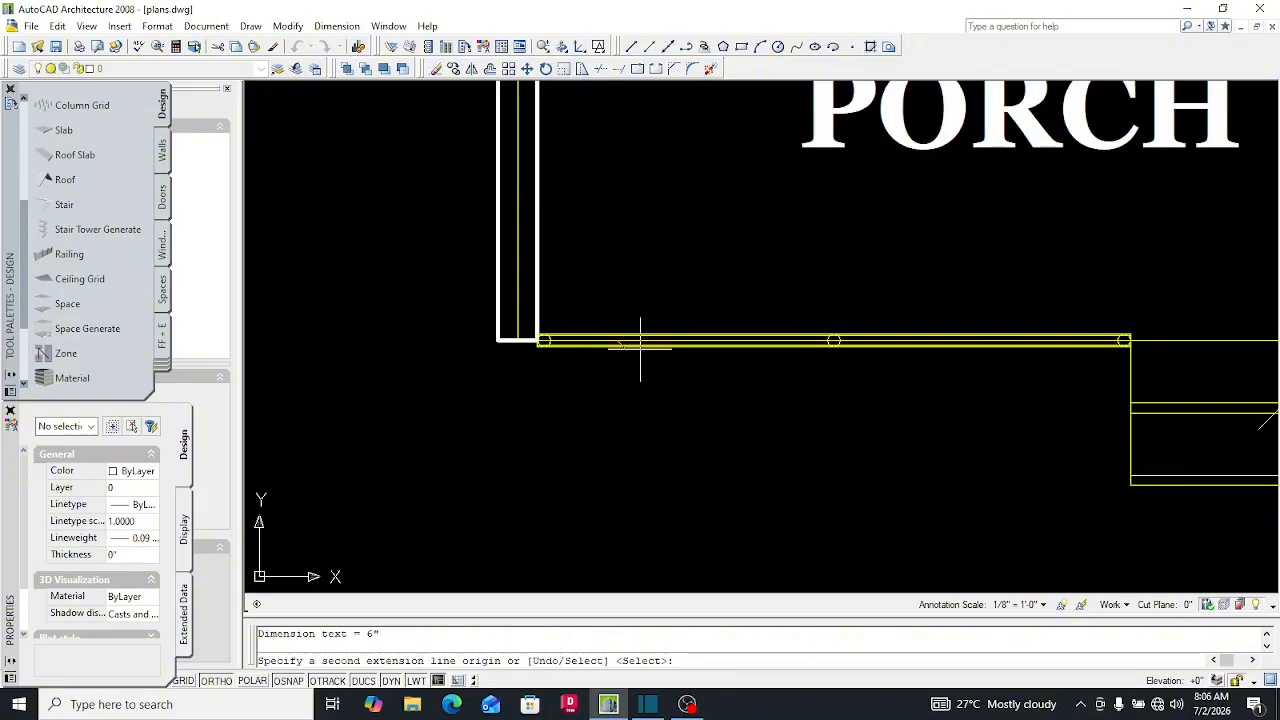
{"action": "scroll", "coordinate": [777, 386], "scroll_direction": "down", "scroll_amount": 4}
{"action": "scroll", "coordinate": [553, 382], "scroll_direction": "up", "scroll_amount": 4}
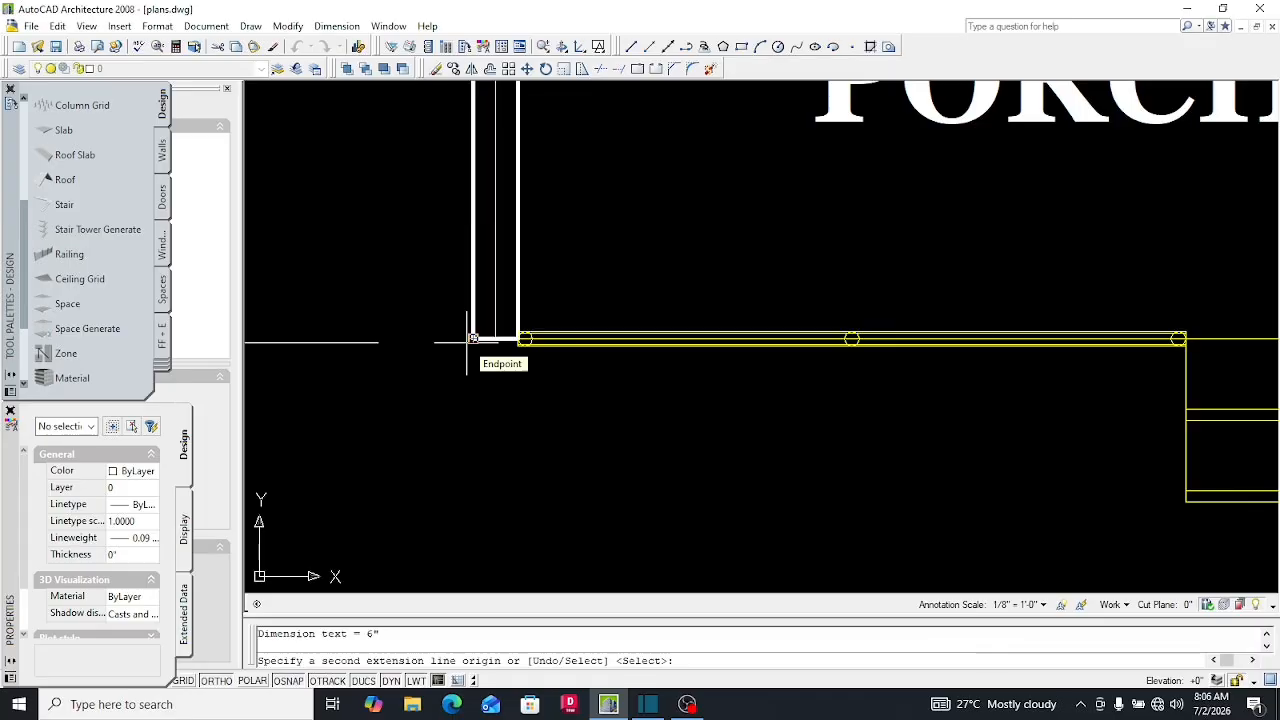
{"action": "scroll", "coordinate": [467, 342], "scroll_direction": "down", "scroll_amount": 4}
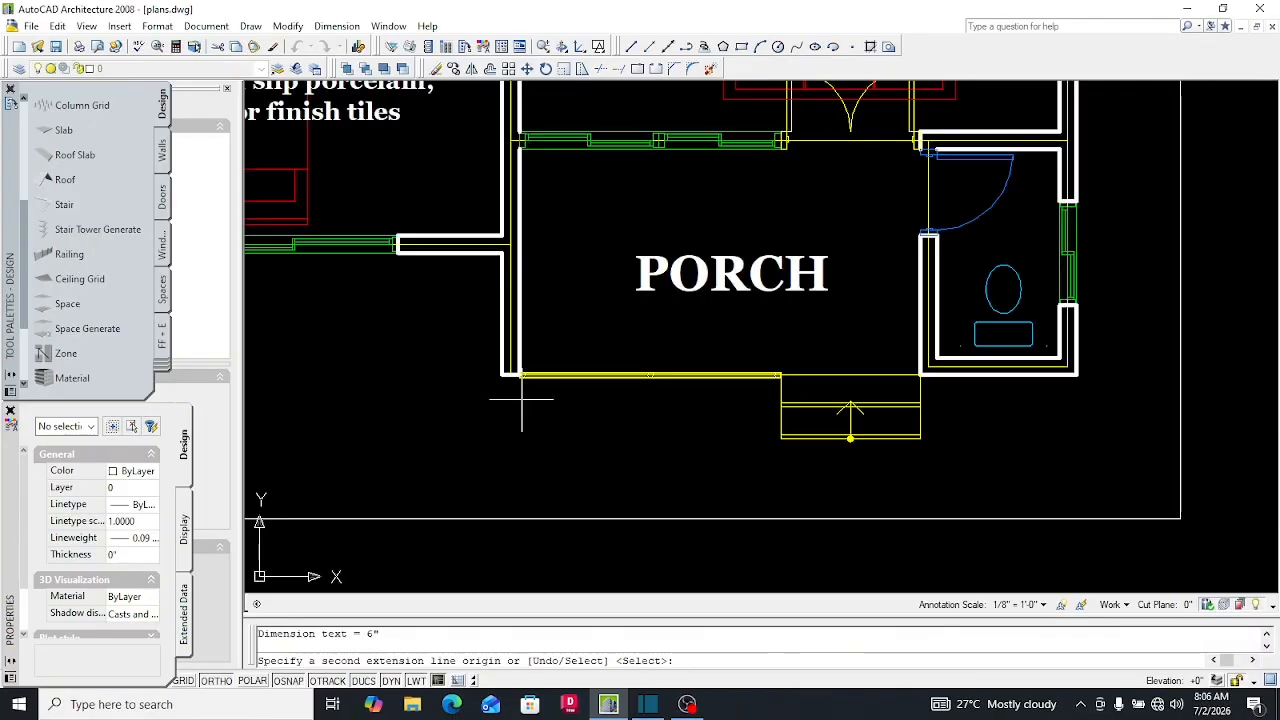
{"action": "scroll", "coordinate": [552, 378], "scroll_direction": "down", "scroll_amount": 2}
{"action": "scroll", "coordinate": [680, 390], "scroll_direction": "up", "scroll_amount": 2}
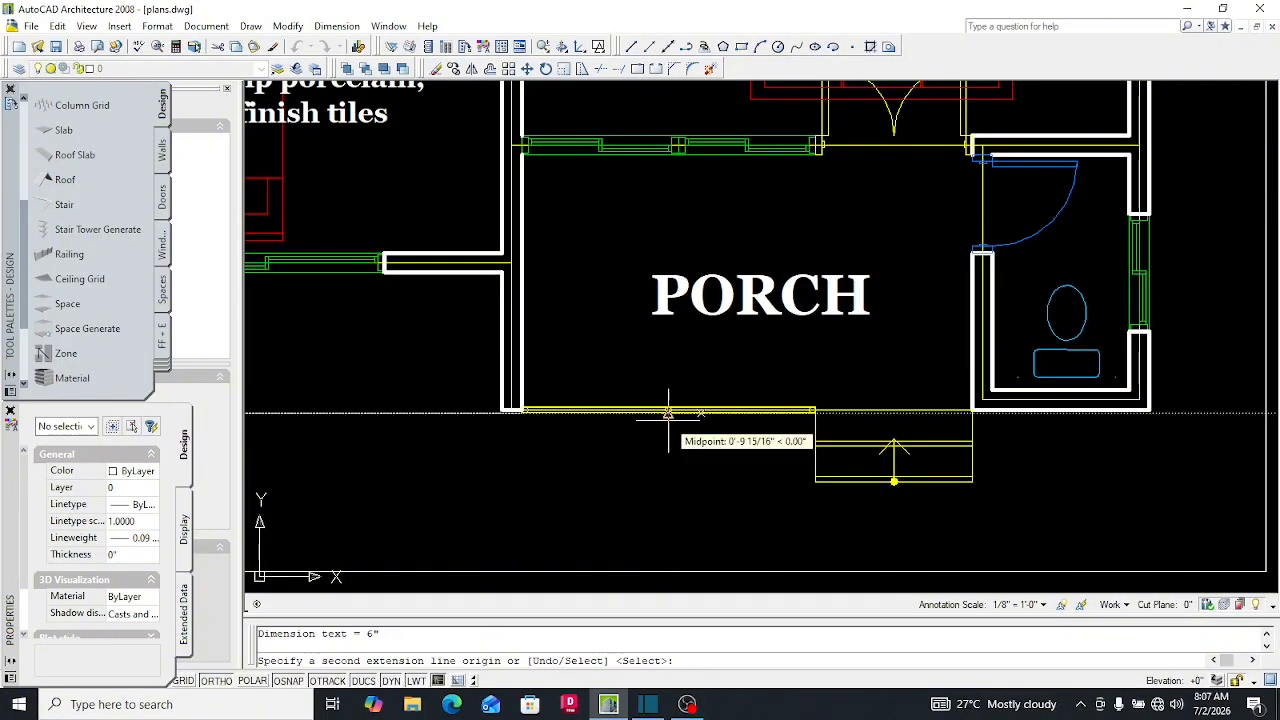
{"action": "scroll", "coordinate": [651, 400], "scroll_direction": "up", "scroll_amount": 6}
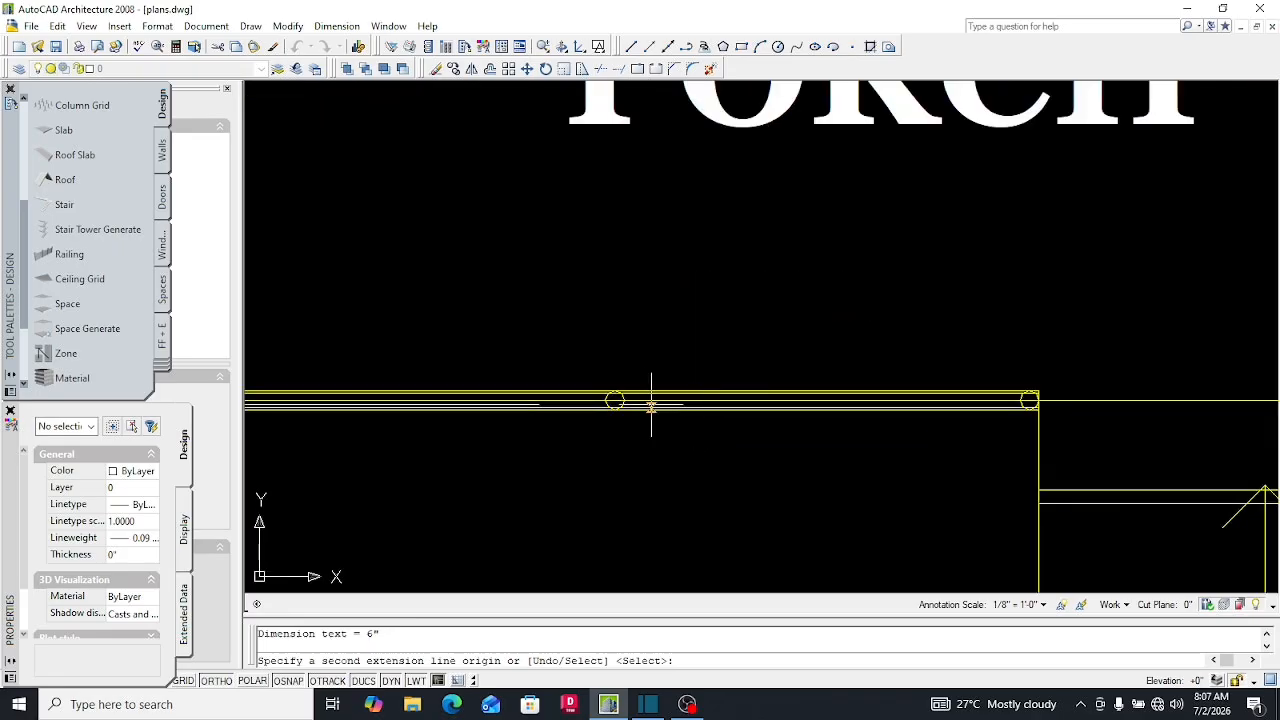
{"action": "scroll", "coordinate": [665, 397], "scroll_direction": "down", "scroll_amount": 5}
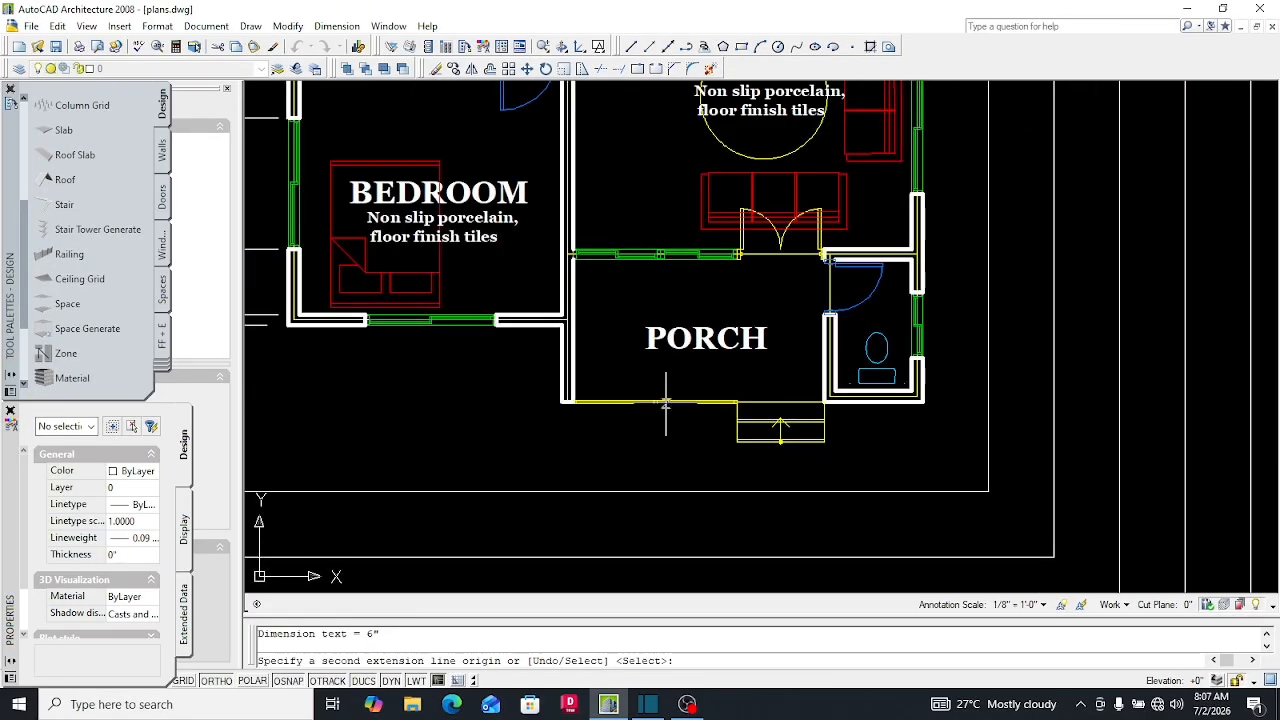
{"action": "scroll", "coordinate": [658, 410], "scroll_direction": "up", "scroll_amount": 6}
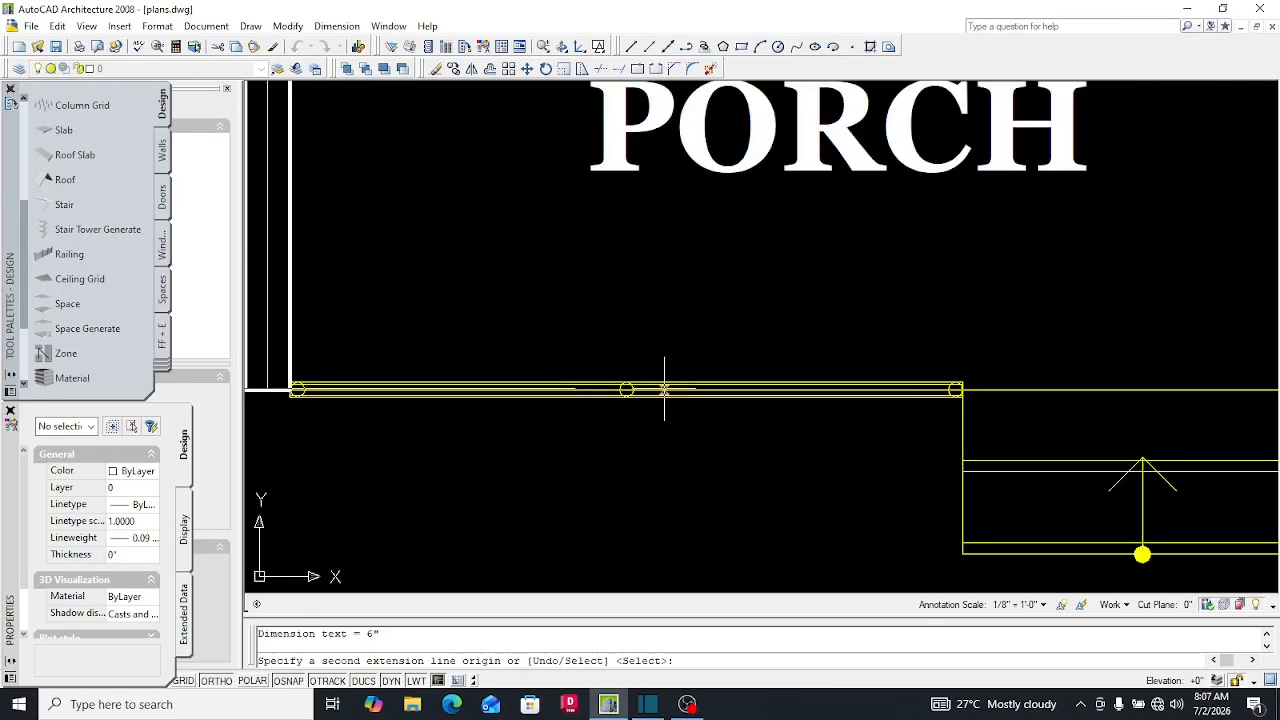
Continue the left-side dimension chain to the inner and outer faces of the toilet's bottom wall beside the porch, and end the chain
{"action": "scroll", "coordinate": [656, 400], "scroll_direction": "down", "scroll_amount": 6}
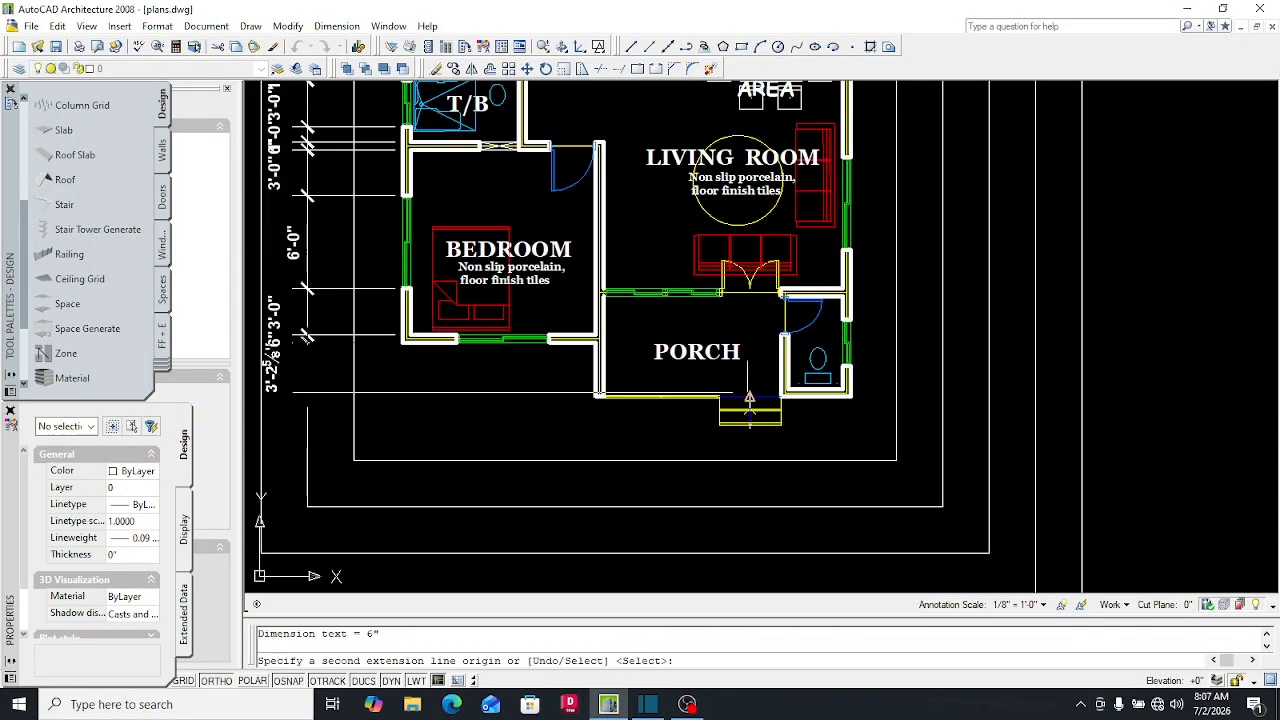
{"action": "scroll", "coordinate": [760, 392], "scroll_direction": "up", "scroll_amount": 5}
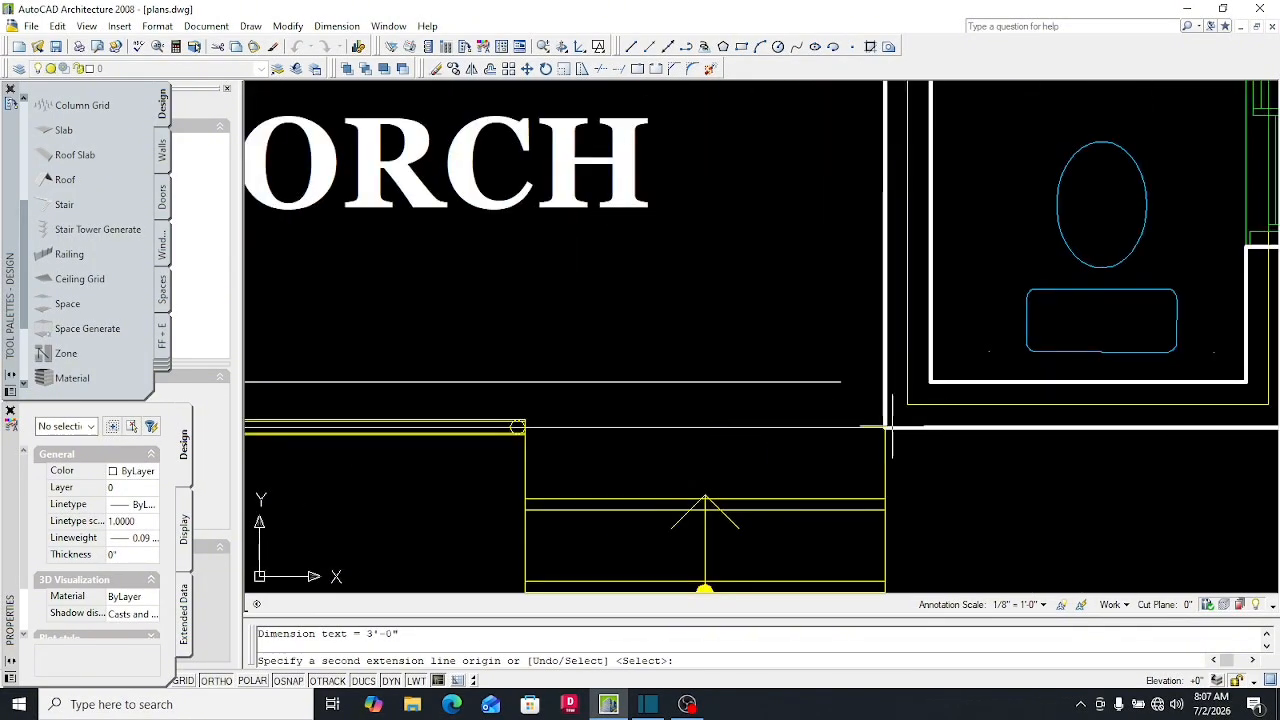
{"action": "scroll", "coordinate": [1013, 440], "scroll_direction": "down", "scroll_amount": 2}
{"action": "scroll", "coordinate": [820, 535], "scroll_direction": "down", "scroll_amount": 5}
{"action": "scroll", "coordinate": [724, 335], "scroll_direction": "up", "scroll_amount": 6}
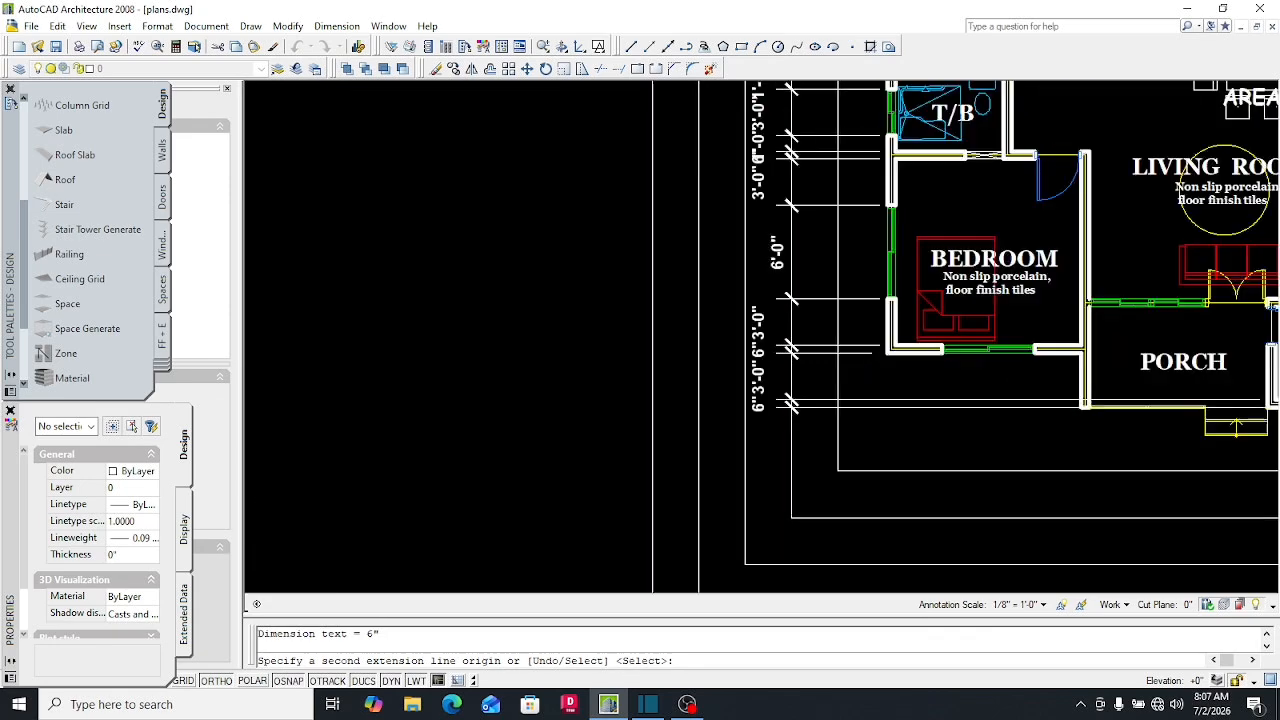
{"action": "key", "text": "Escape"}
Place a linear dimension across the wall thickness at the upper bedroom's upper-left corner, on the third guide rectangle outward along the left side
{"action": "scroll", "coordinate": [724, 335], "scroll_direction": "up", "scroll_amount": 3}
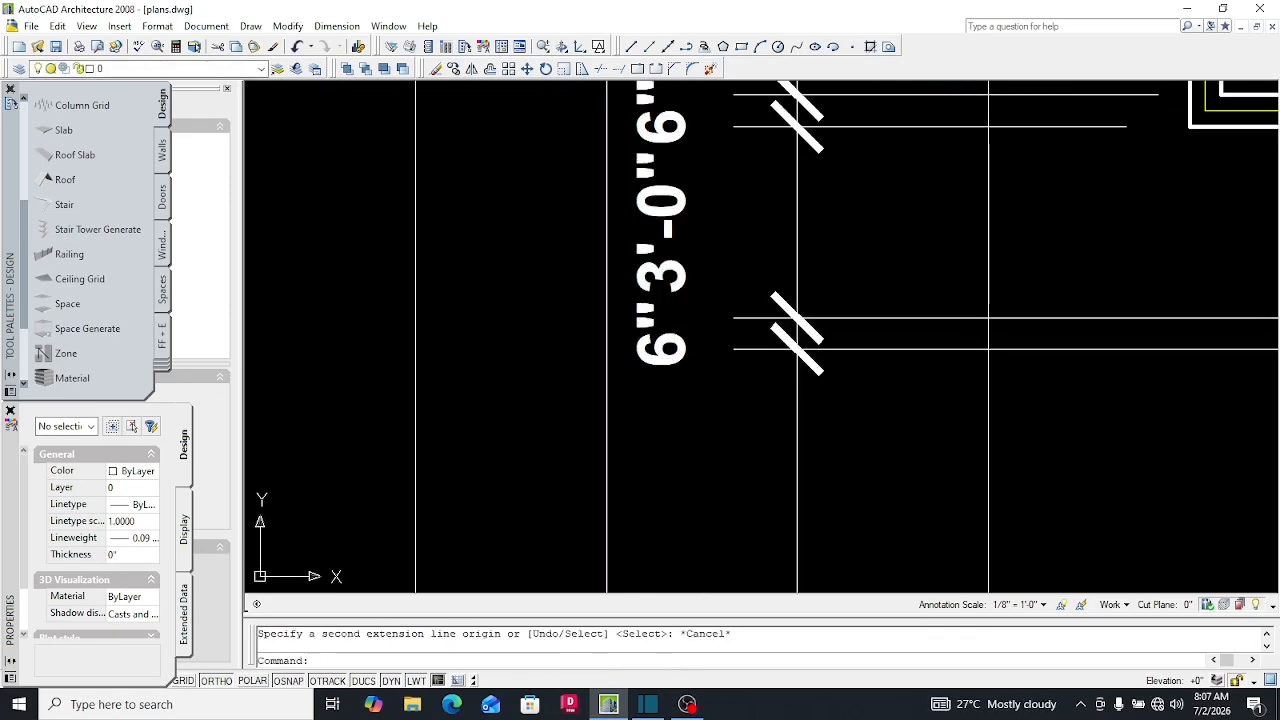
{"action": "scroll", "coordinate": [653, 387], "scroll_direction": "down", "scroll_amount": 6}
{"action": "scroll", "coordinate": [653, 387], "scroll_direction": "up", "scroll_amount": 3}
{"action": "scroll", "coordinate": [625, 385], "scroll_direction": "down", "scroll_amount": 2}
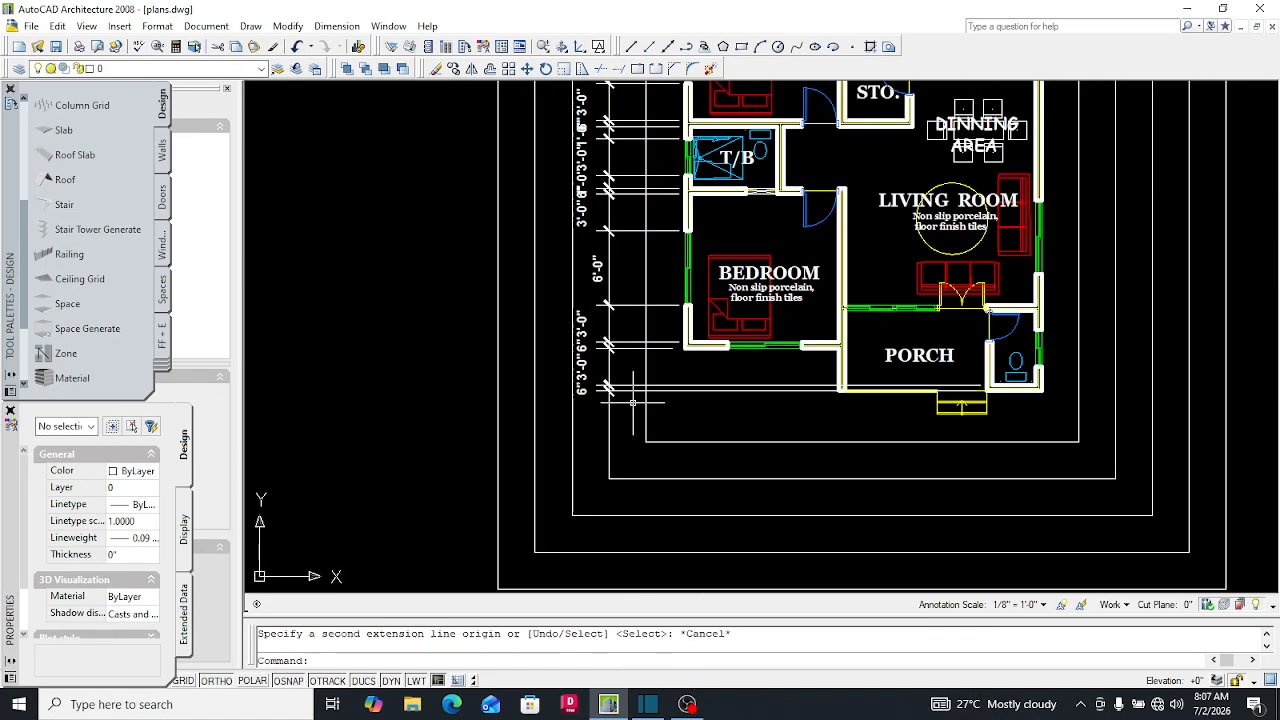
{"action": "type", "text": "dli"}
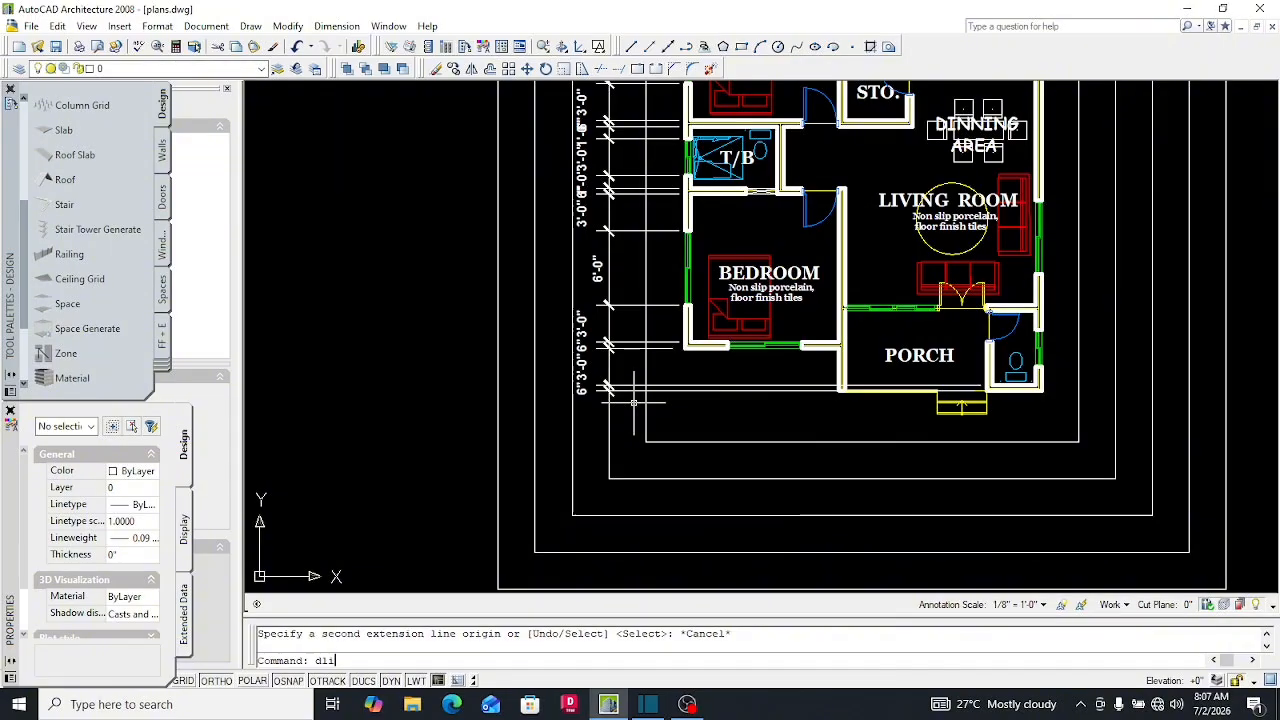
{"action": "key", "text": "Return"}
{"action": "scroll", "coordinate": [635, 405], "scroll_direction": "down", "scroll_amount": 4}
{"action": "scroll", "coordinate": [640, 245], "scroll_direction": "up", "scroll_amount": 10}
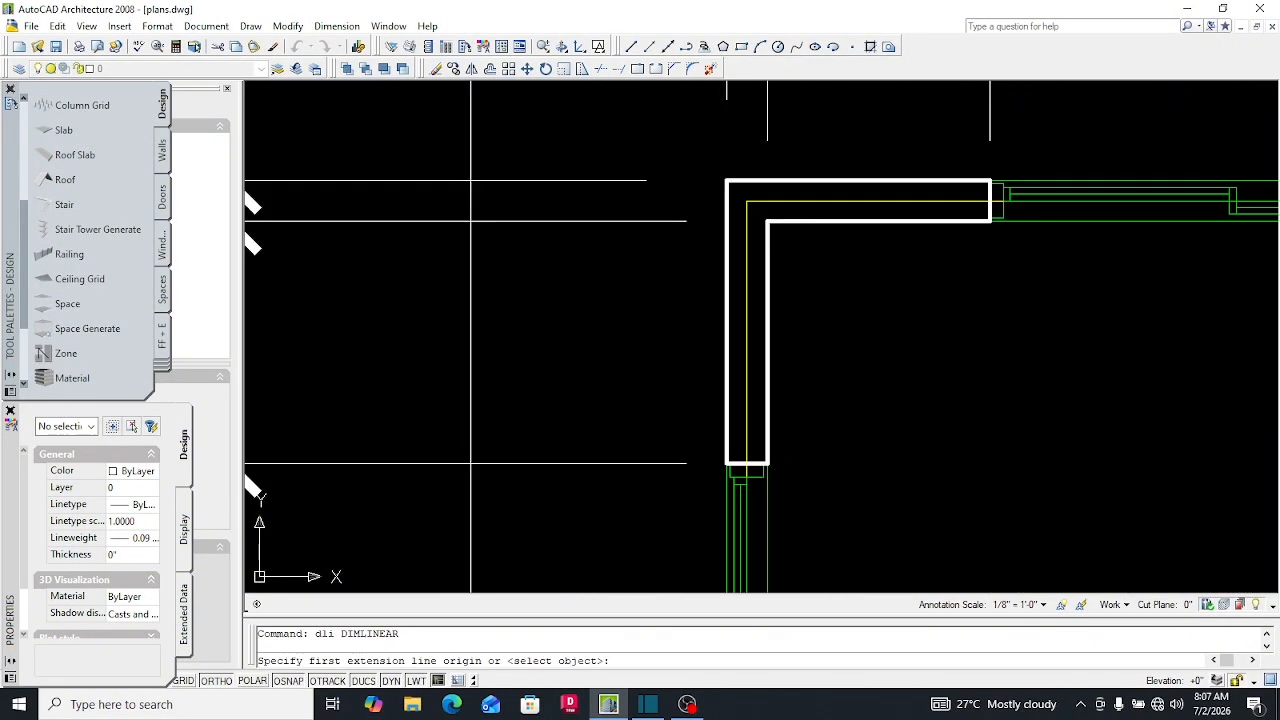
{"action": "left_click", "coordinate": [727, 181]}
{"action": "left_click", "coordinate": [767, 221]}
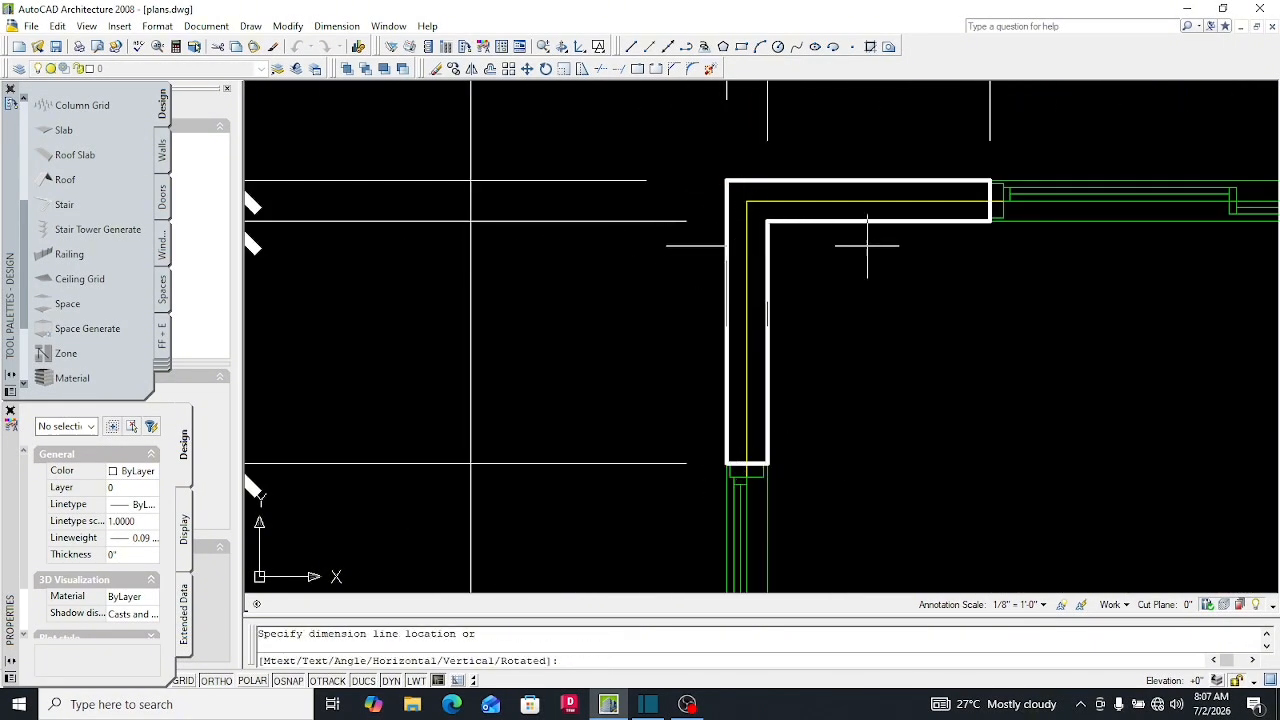
{"action": "scroll", "coordinate": [870, 290], "scroll_direction": "down", "scroll_amount": 5}
{"action": "scroll", "coordinate": [700, 218], "scroll_direction": "up", "scroll_amount": 5}
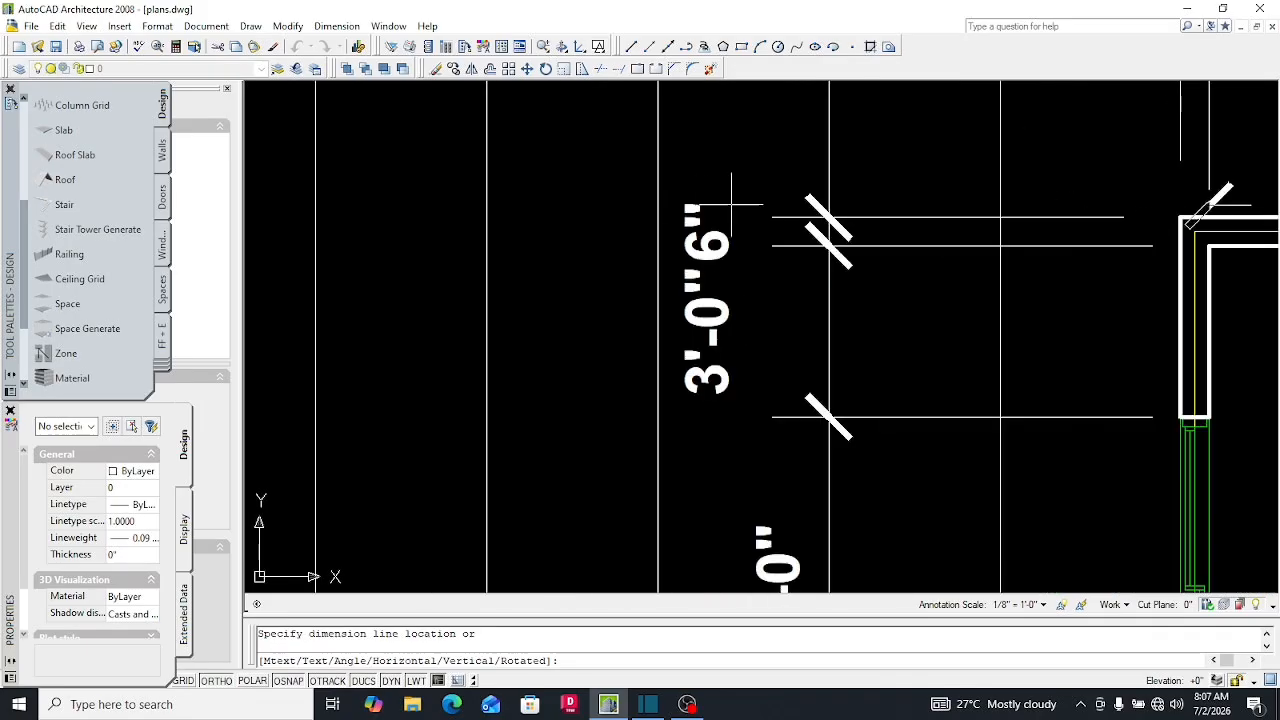
{"action": "left_click", "coordinate": [658, 270]}
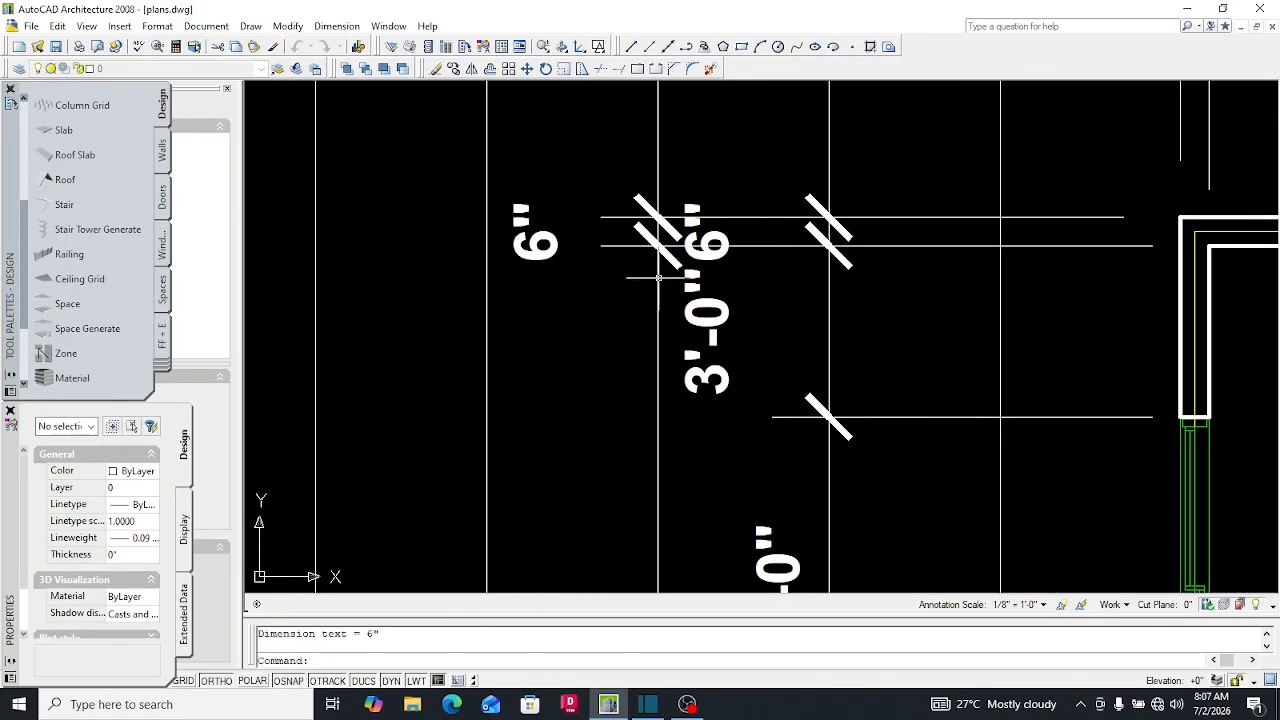
Continue the left-side room dimensions down the upper bedroom and across the wall between it and the T/B below
{"action": "scroll", "coordinate": [632, 293], "scroll_direction": "down", "scroll_amount": 5}
{"action": "type", "text": "dco"}
{"action": "key", "text": "Return"}
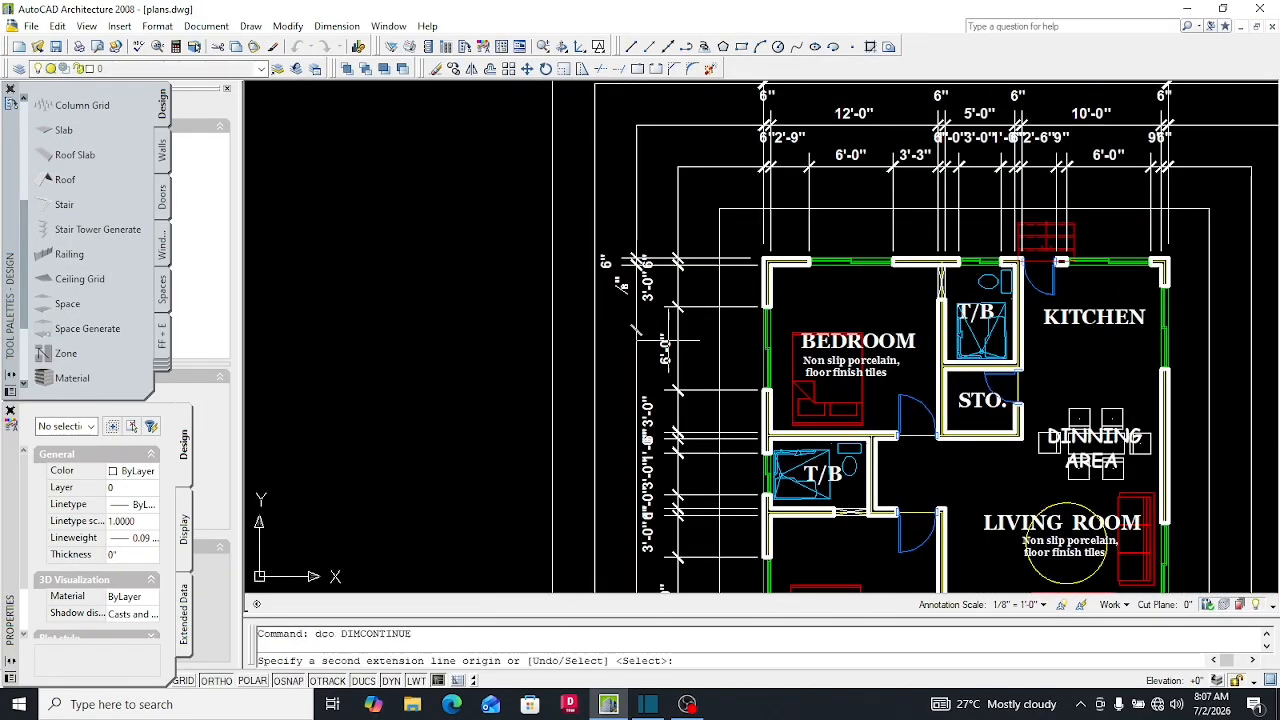
{"action": "scroll", "coordinate": [792, 434], "scroll_direction": "up", "scroll_amount": 2}
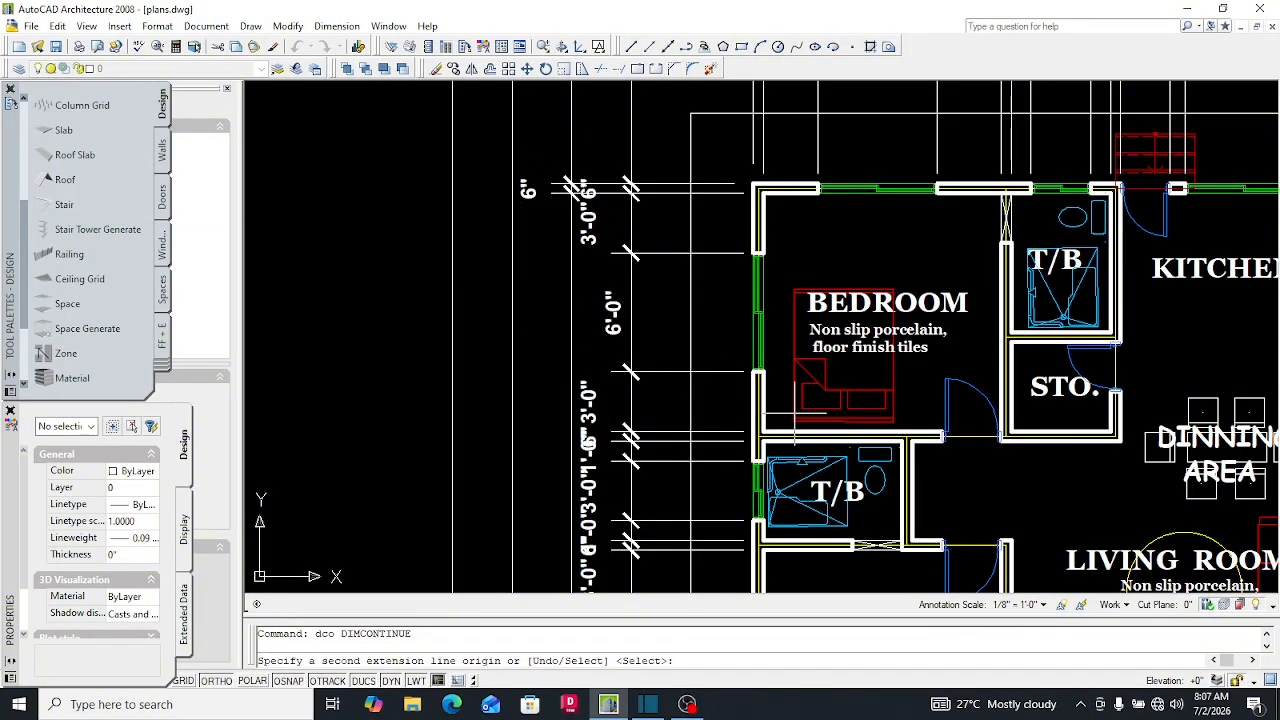
{"action": "scroll", "coordinate": [592, 326], "scroll_direction": "up", "scroll_amount": 3}
{"action": "scroll", "coordinate": [540, 290], "scroll_direction": "down", "scroll_amount": 3}
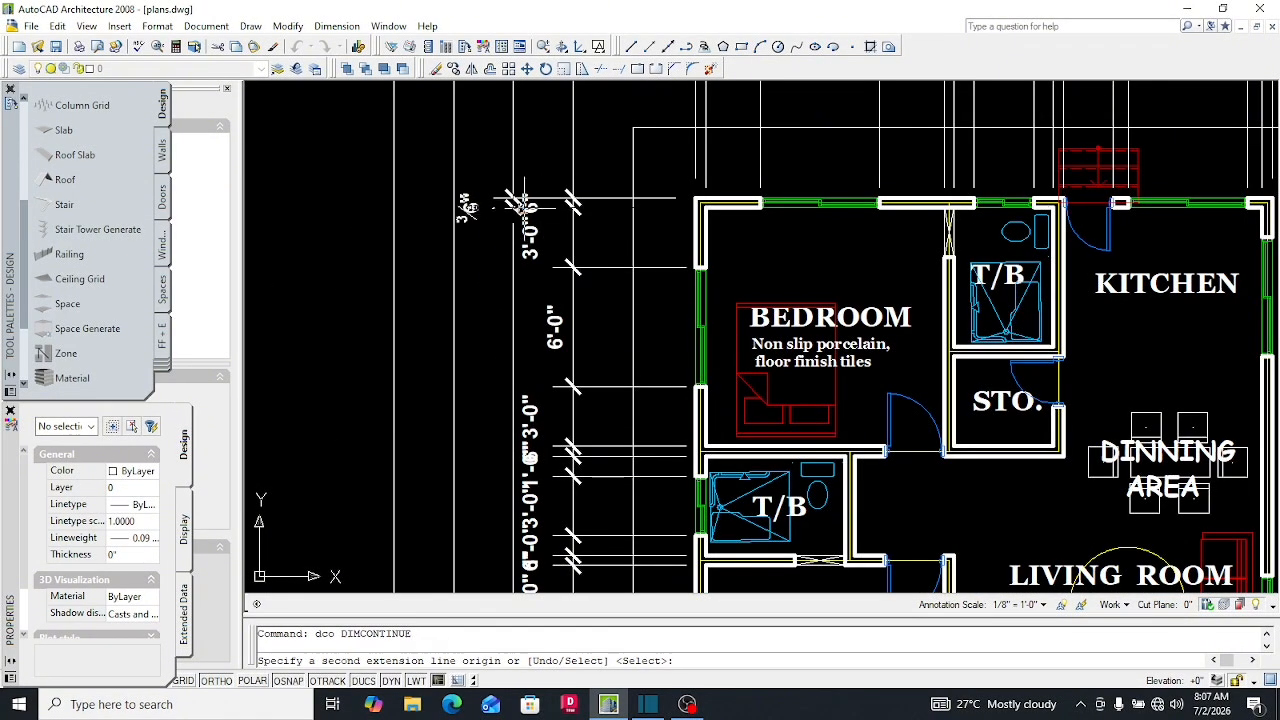
{"action": "scroll", "coordinate": [520, 208], "scroll_direction": "up", "scroll_amount": 2}
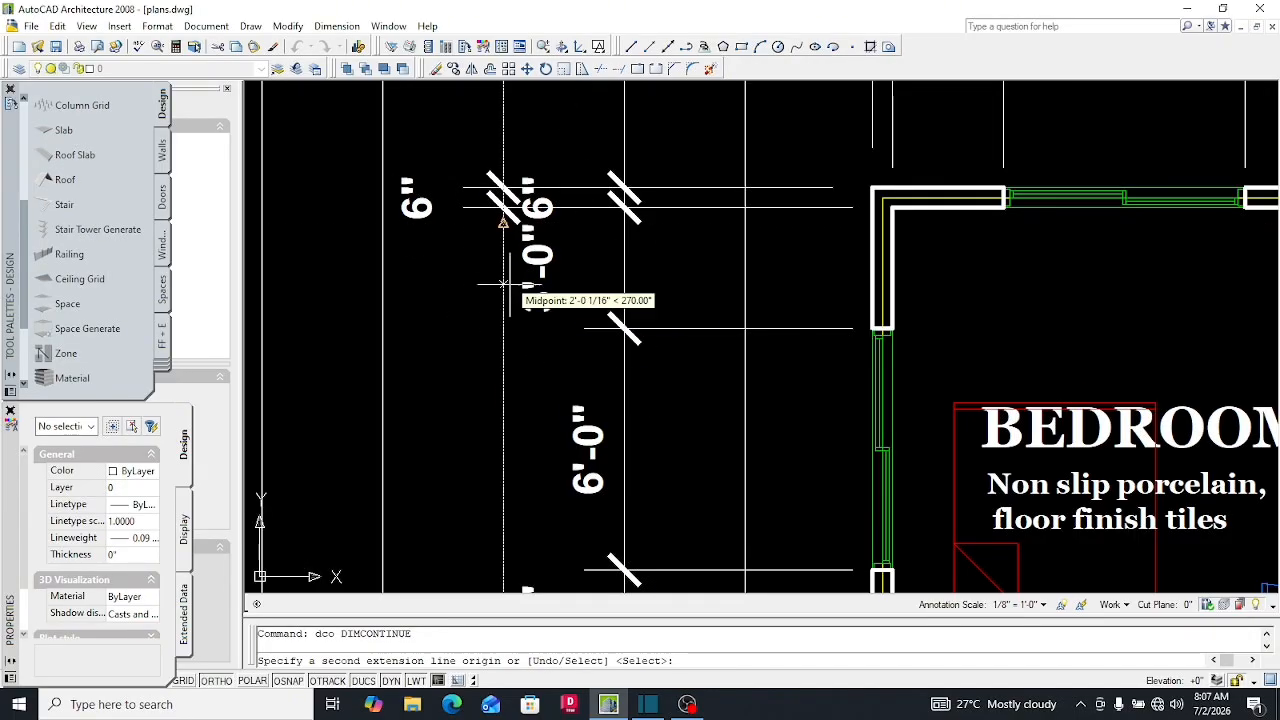
{"action": "scroll", "coordinate": [514, 280], "scroll_direction": "down", "scroll_amount": 3}
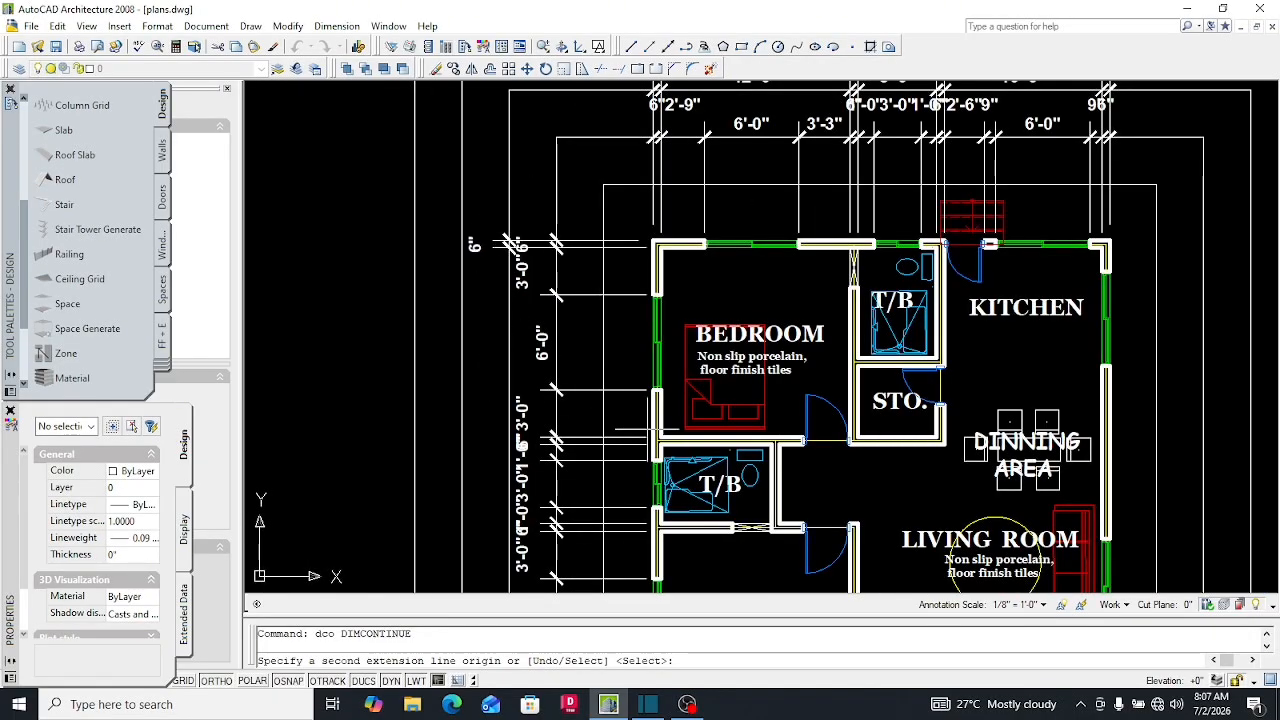
{"action": "scroll", "coordinate": [645, 440], "scroll_direction": "up", "scroll_amount": 4}
{"action": "left_click", "coordinate": [631, 437]}
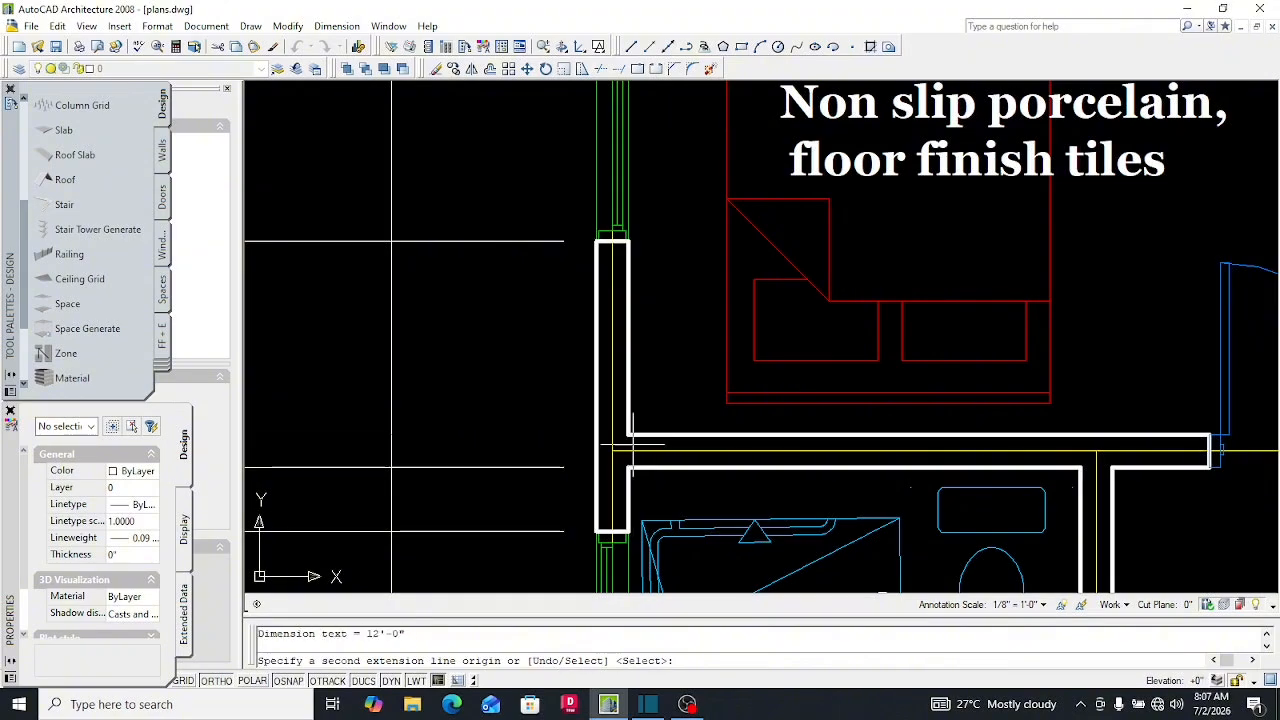
{"action": "left_click", "coordinate": [628, 467]}
Continue the left-side room dimensions across the T/B and its lower wall, and down the lower bedroom to its outer bottom corner
{"action": "scroll", "coordinate": [622, 362], "scroll_direction": "down", "scroll_amount": 3}
{"action": "scroll", "coordinate": [638, 522], "scroll_direction": "up", "scroll_amount": 5}
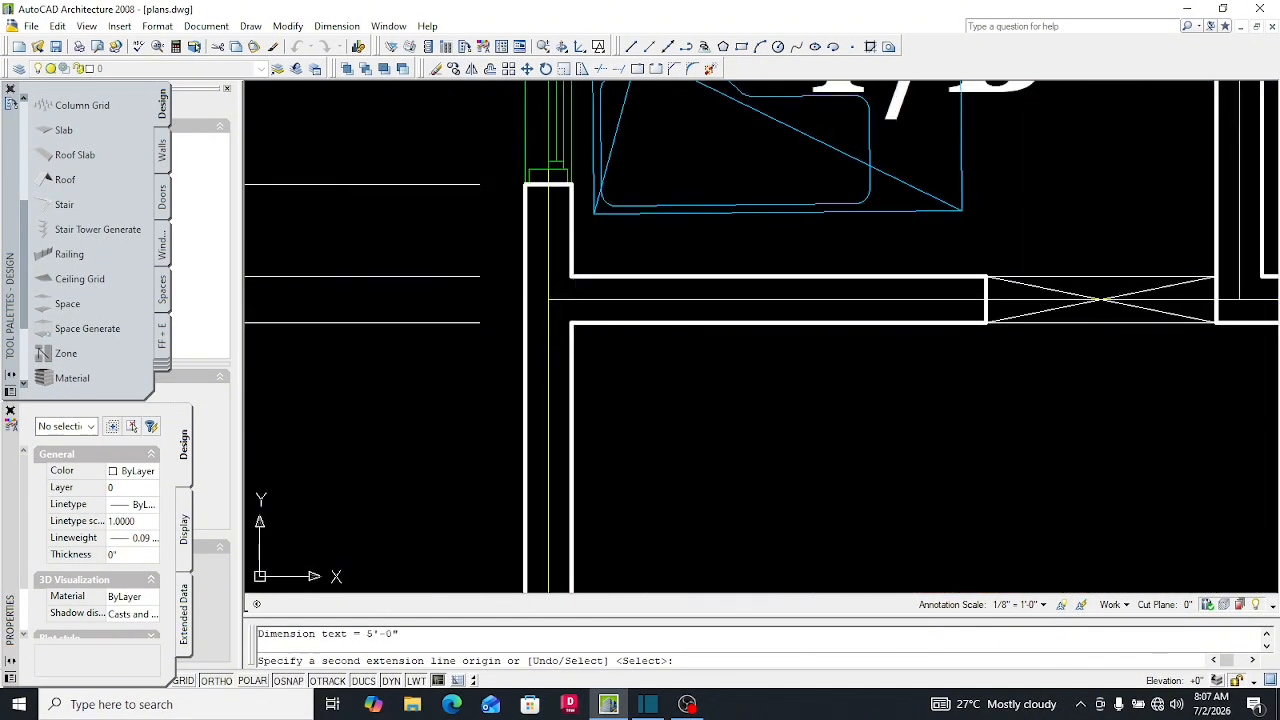
{"action": "left_click", "coordinate": [527, 324]}
{"action": "scroll", "coordinate": [590, 315], "scroll_direction": "down", "scroll_amount": 6}
{"action": "scroll", "coordinate": [620, 436], "scroll_direction": "up", "scroll_amount": 6}
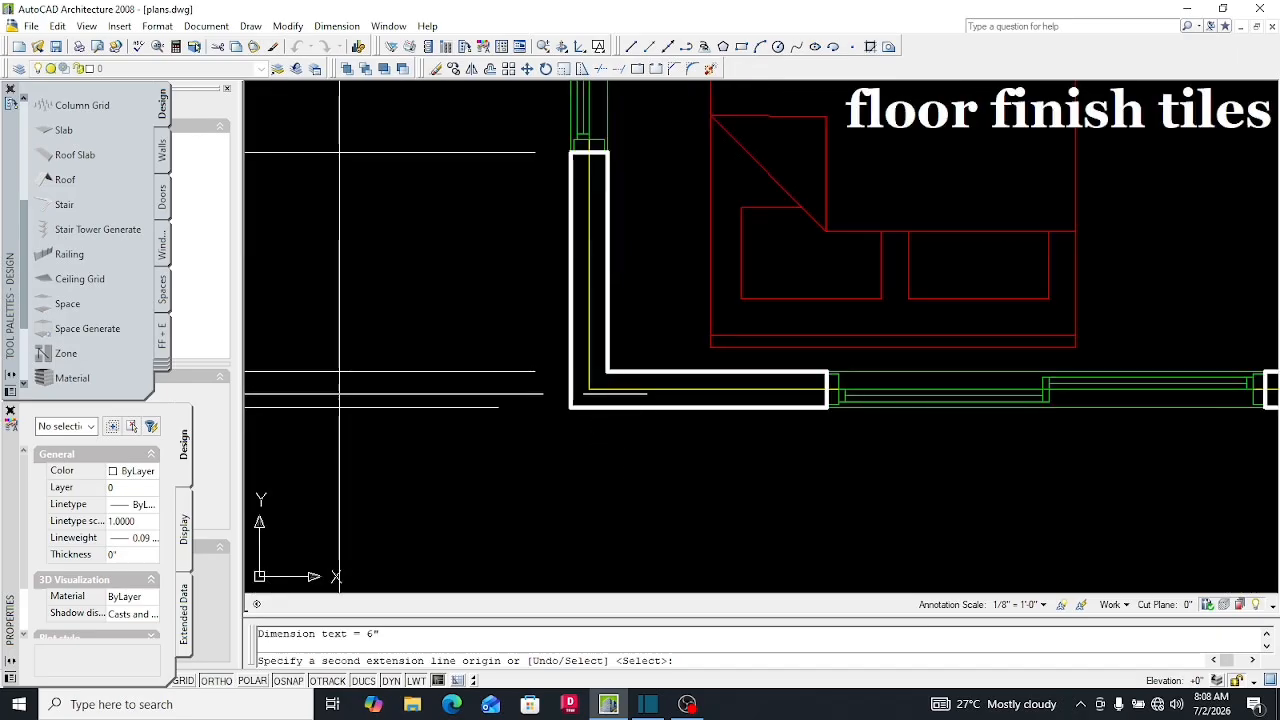
{"action": "left_click", "coordinate": [566, 409]}
Continue the left-side room dimensions to the inner and outer faces of the toilet's bottom wall beside the porch, and end the chain
{"action": "scroll", "coordinate": [552, 412], "scroll_direction": "down", "scroll_amount": 5}
{"action": "scroll", "coordinate": [915, 420], "scroll_direction": "up", "scroll_amount": 6}
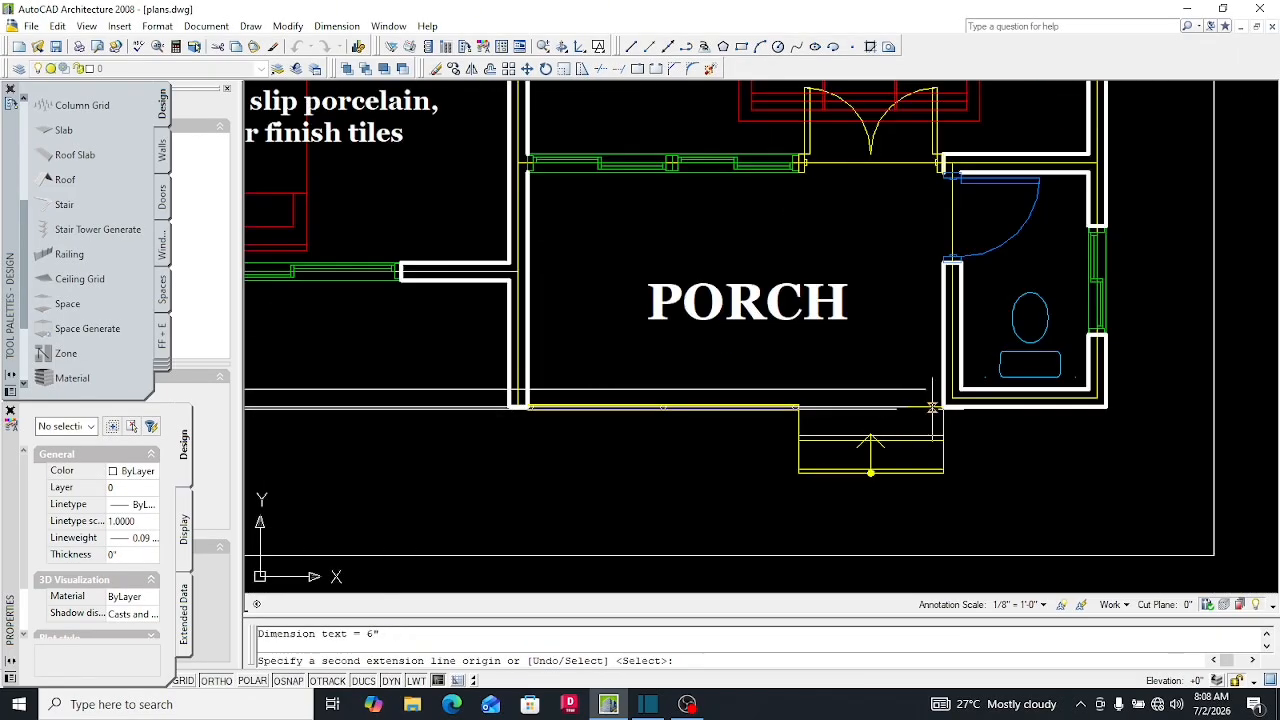
{"action": "left_click", "coordinate": [975, 383]}
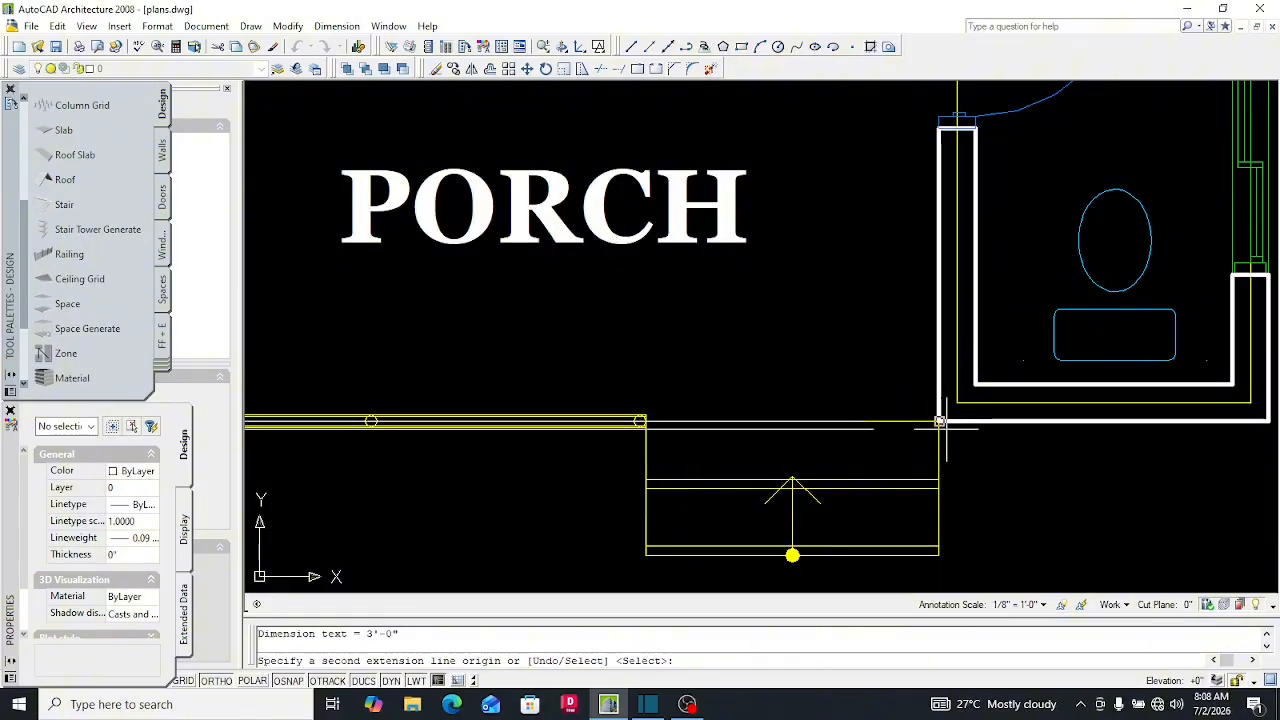
{"action": "scroll", "coordinate": [740, 434], "scroll_direction": "down", "scroll_amount": 5}
{"action": "key", "text": "Escape"}
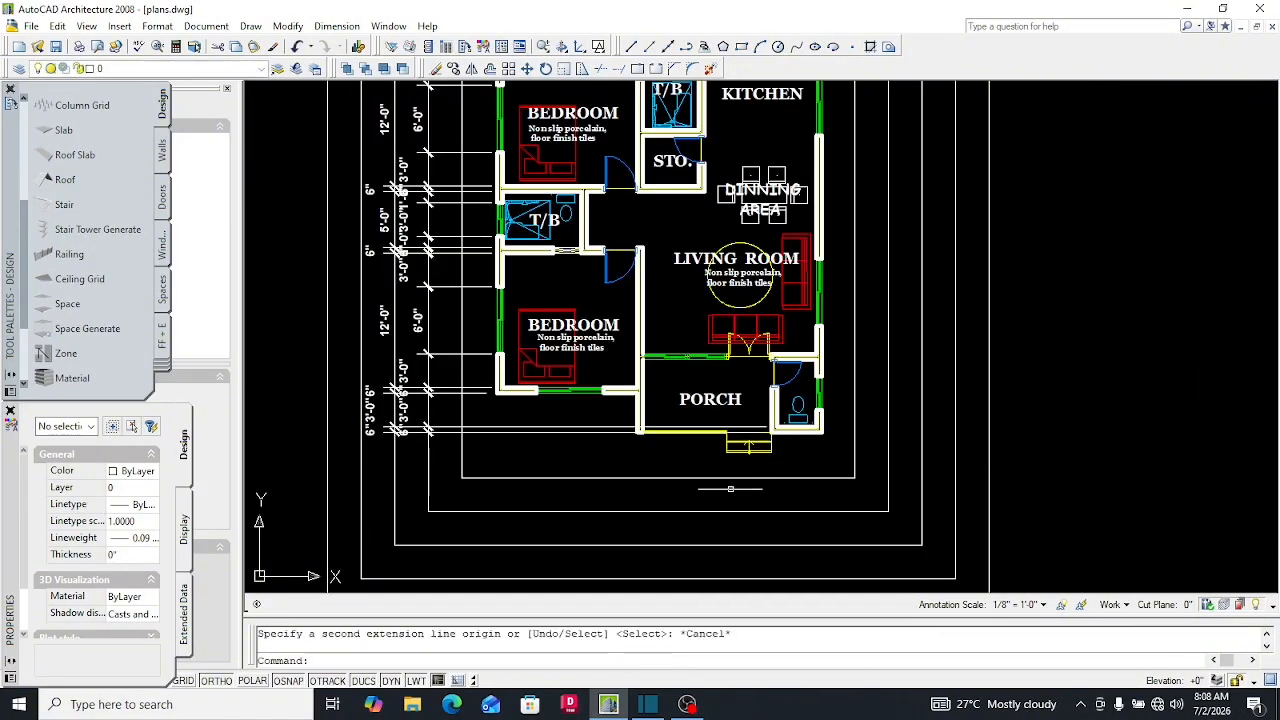
Place an overall vertical linear dimension from the plan's upper-left outer corner to the toilet's lower outer corner, on the fourth guide rectangle along the left side
{"action": "scroll", "coordinate": [500, 300], "scroll_direction": "down", "scroll_amount": 2}
{"action": "scroll", "coordinate": [475, 255], "scroll_direction": "up", "scroll_amount": 5}
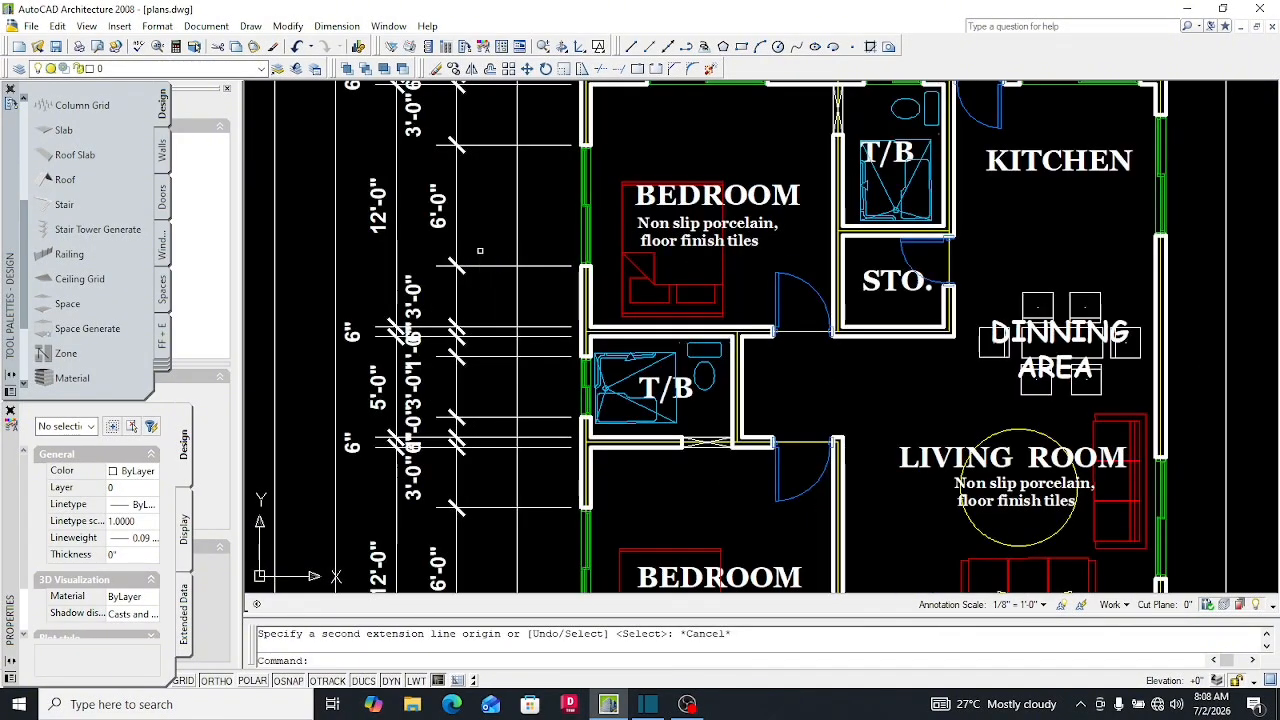
{"action": "scroll", "coordinate": [430, 290], "scroll_direction": "down", "scroll_amount": 4}
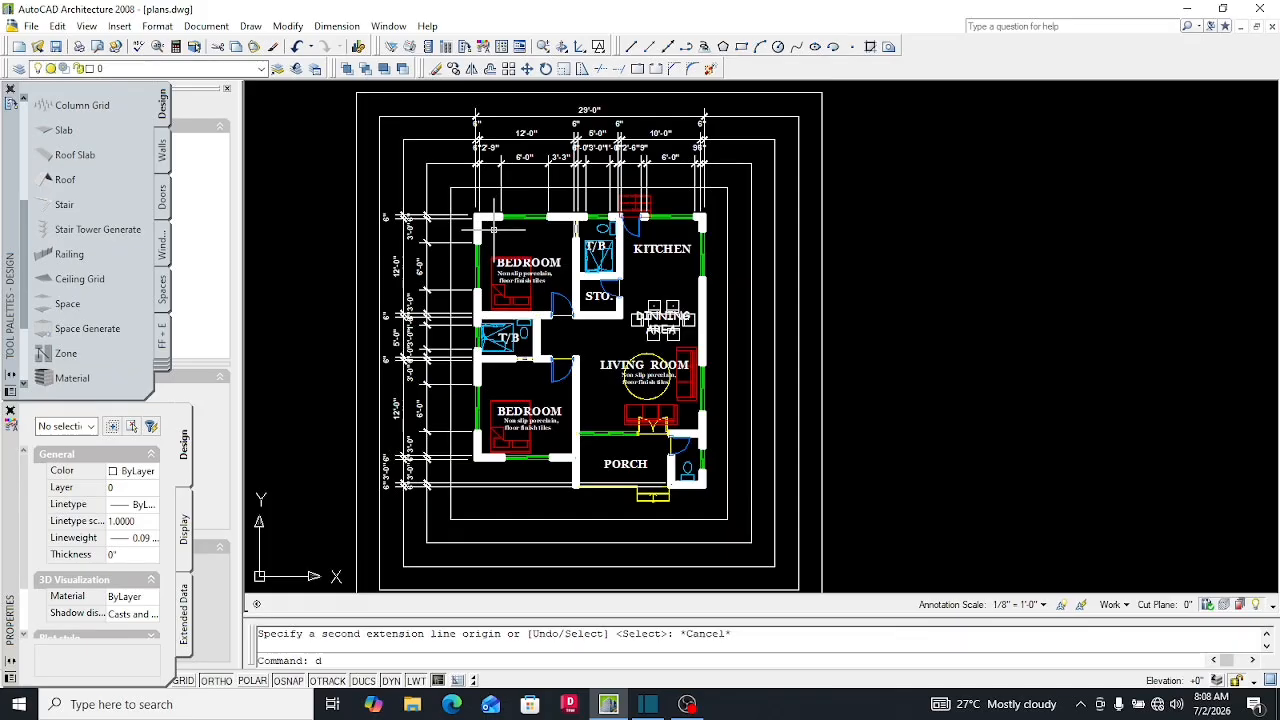
{"action": "type", "text": "dli"}
{"action": "key", "text": "Return"}
{"action": "scroll", "coordinate": [490, 232], "scroll_direction": "up", "scroll_amount": 6}
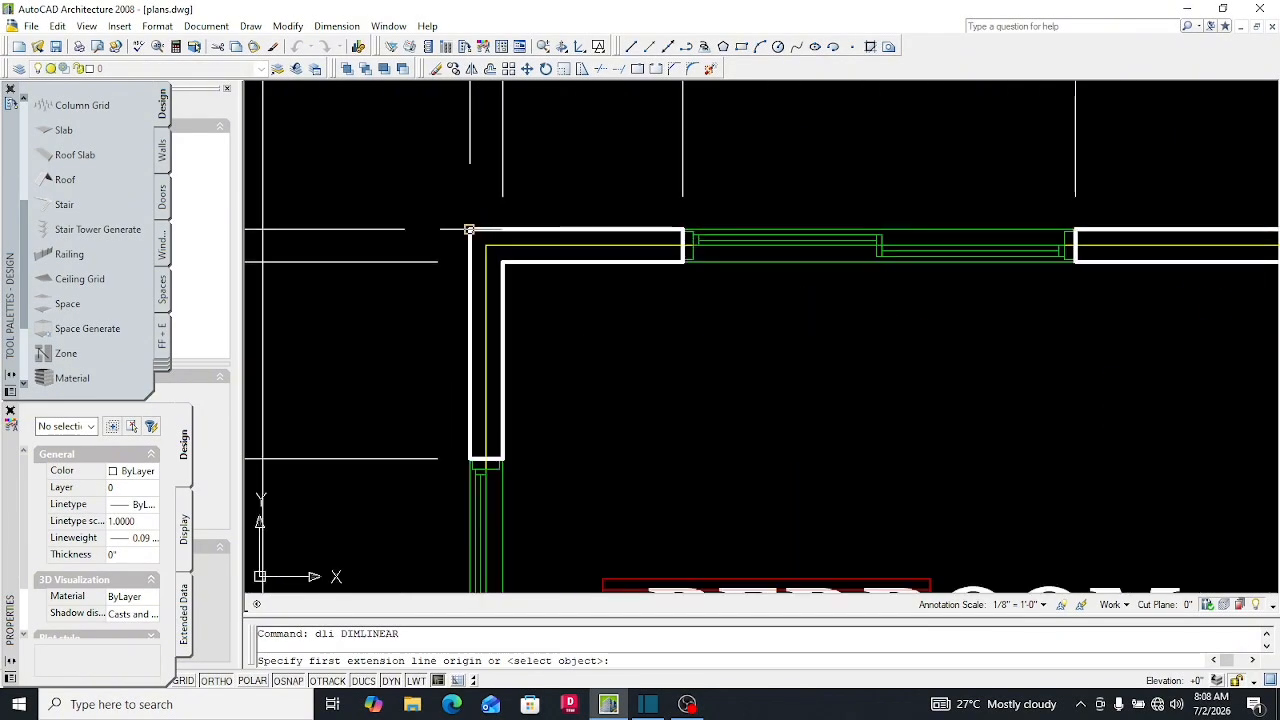
{"action": "left_click", "coordinate": [469, 230]}
{"action": "scroll", "coordinate": [469, 230], "scroll_direction": "down", "scroll_amount": 2}
{"action": "scroll", "coordinate": [457, 214], "scroll_direction": "up", "scroll_amount": 2}
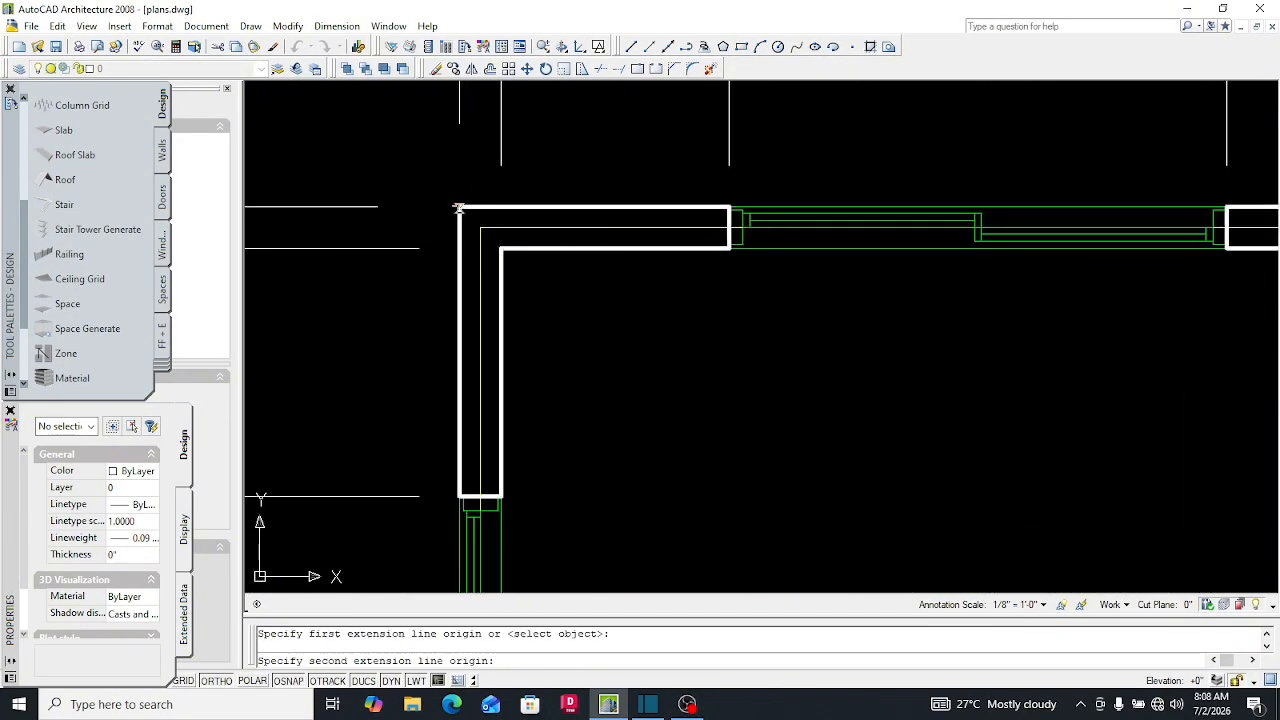
{"action": "scroll", "coordinate": [463, 208], "scroll_direction": "up", "scroll_amount": 2}
{"action": "scroll", "coordinate": [443, 200], "scroll_direction": "down", "scroll_amount": 6}
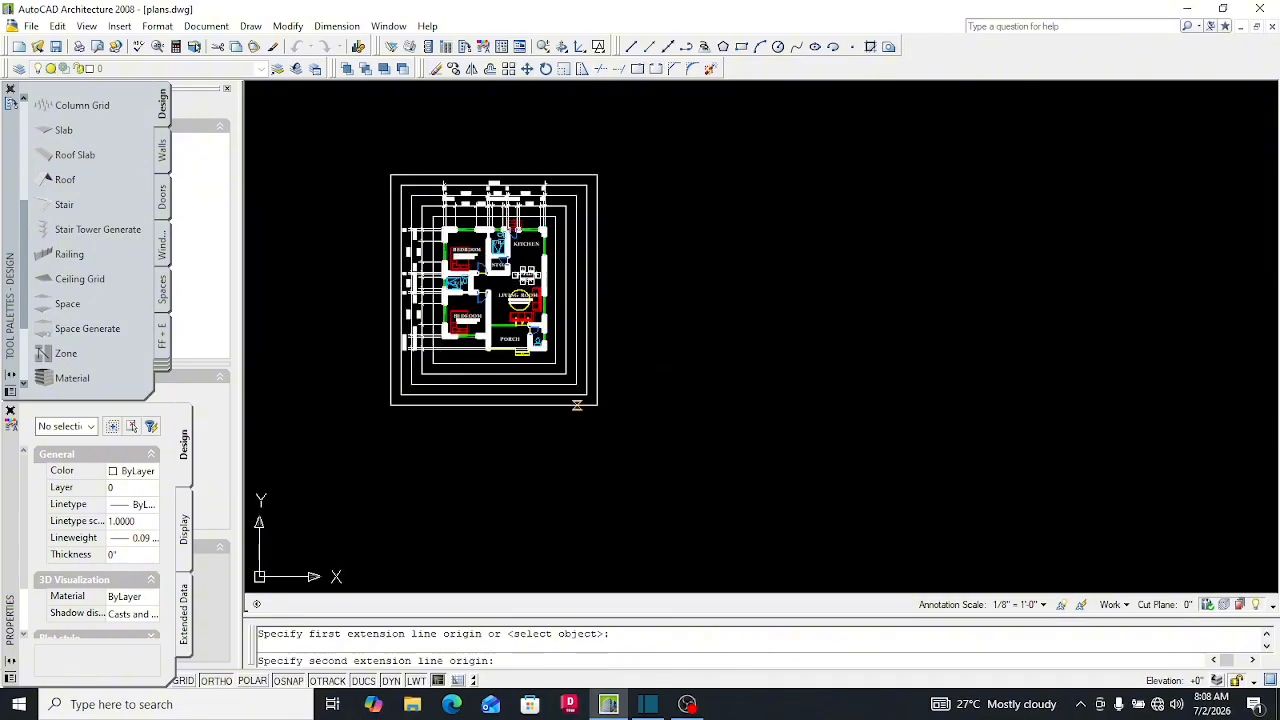
{"action": "scroll", "coordinate": [579, 355], "scroll_direction": "up", "scroll_amount": 4}
{"action": "scroll", "coordinate": [475, 354], "scroll_direction": "up", "scroll_amount": 4}
{"action": "scroll", "coordinate": [491, 349], "scroll_direction": "up", "scroll_amount": 3}
{"action": "left_click", "coordinate": [380, 449]}
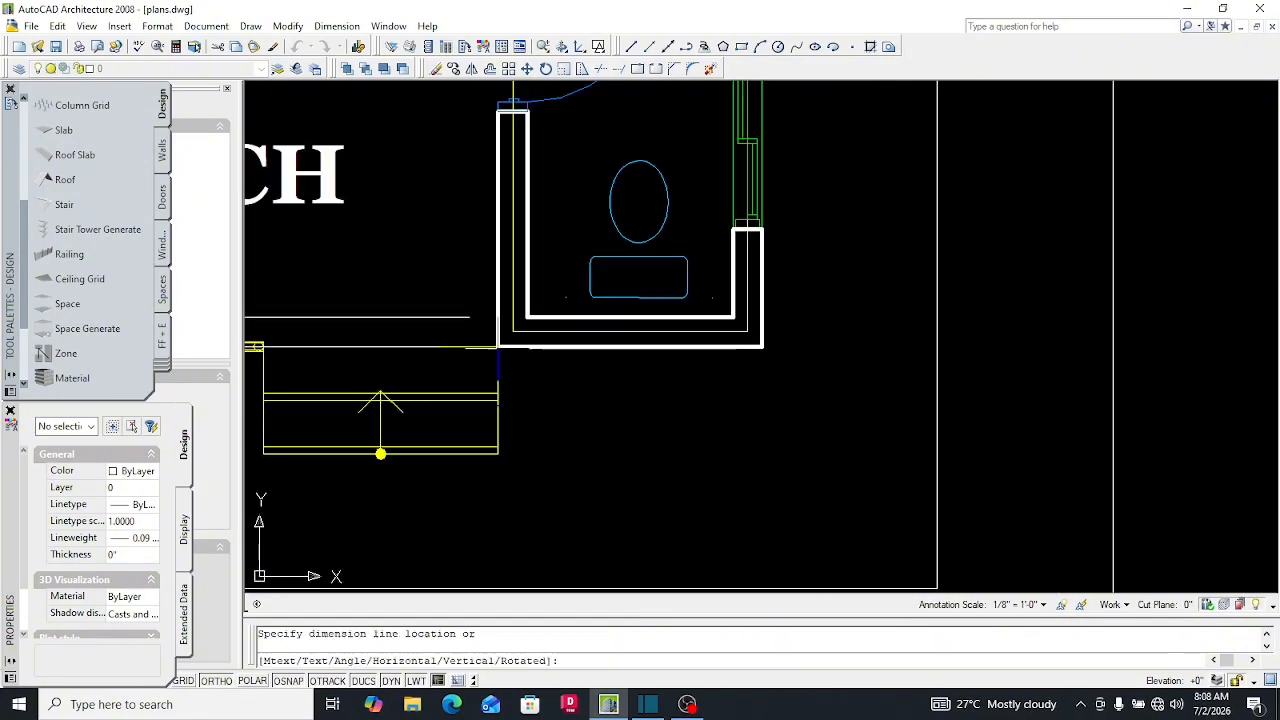
{"action": "scroll", "coordinate": [704, 499], "scroll_direction": "down", "scroll_amount": 7}
{"action": "scroll", "coordinate": [722, 491], "scroll_direction": "down", "scroll_amount": 4}
{"action": "scroll", "coordinate": [615, 432], "scroll_direction": "up", "scroll_amount": 9}
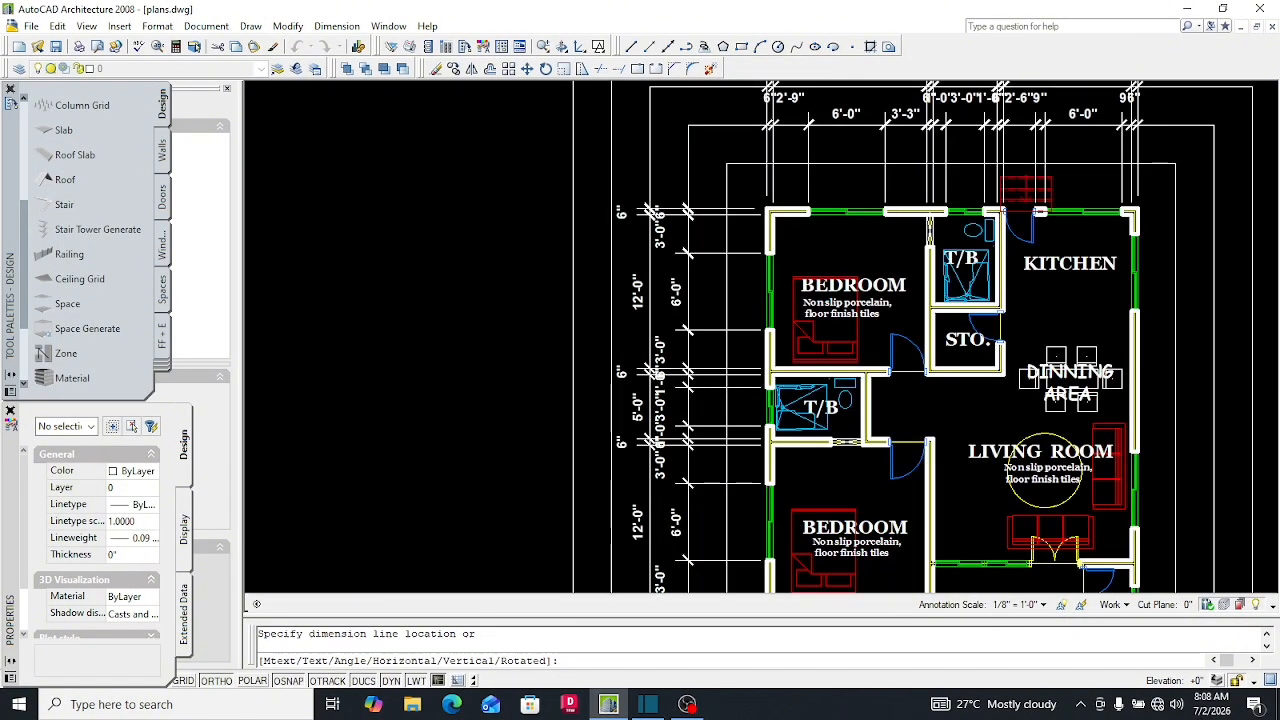
{"action": "left_click", "coordinate": [600, 418]}
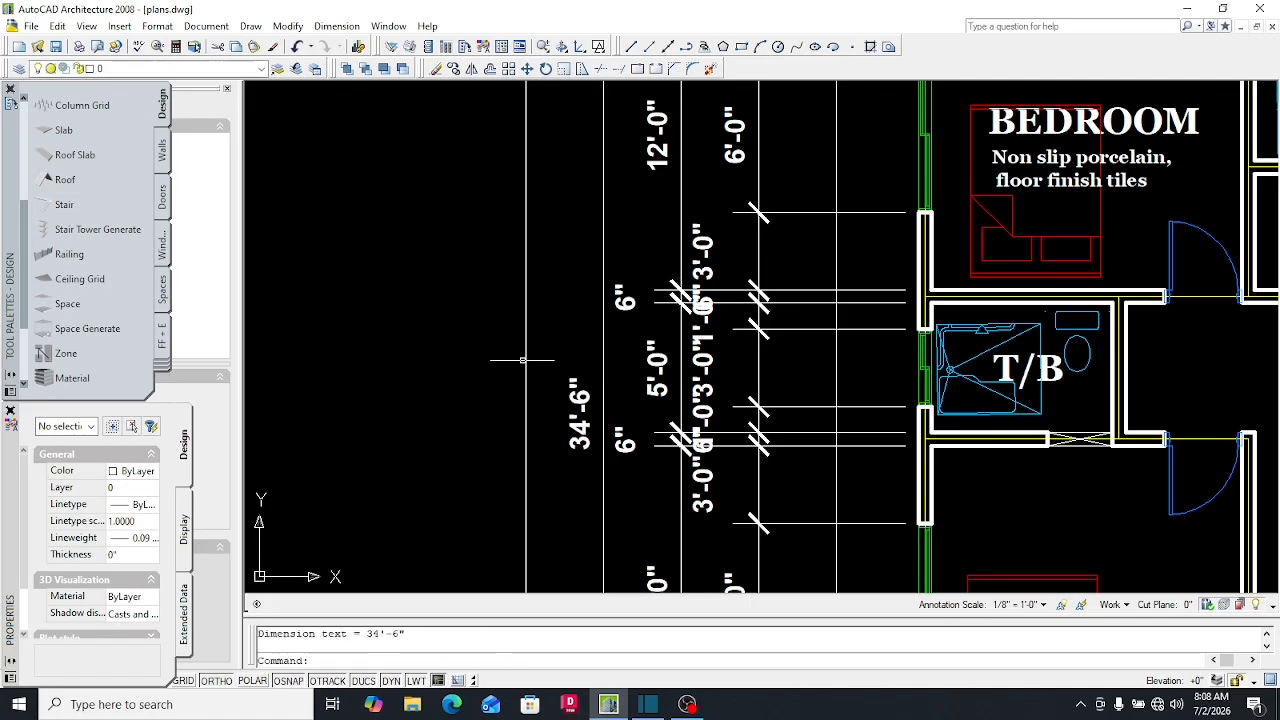
Review the tiers of dimensions along the plan's upper and left sides against the guide rectangles
{"action": "scroll", "coordinate": [534, 391], "scroll_direction": "down", "scroll_amount": 6}
{"action": "scroll", "coordinate": [534, 391], "scroll_direction": "up", "scroll_amount": 7}
{"action": "scroll", "coordinate": [533, 385], "scroll_direction": "down", "scroll_amount": 9}
{"action": "scroll", "coordinate": [530, 370], "scroll_direction": "up", "scroll_amount": 4}
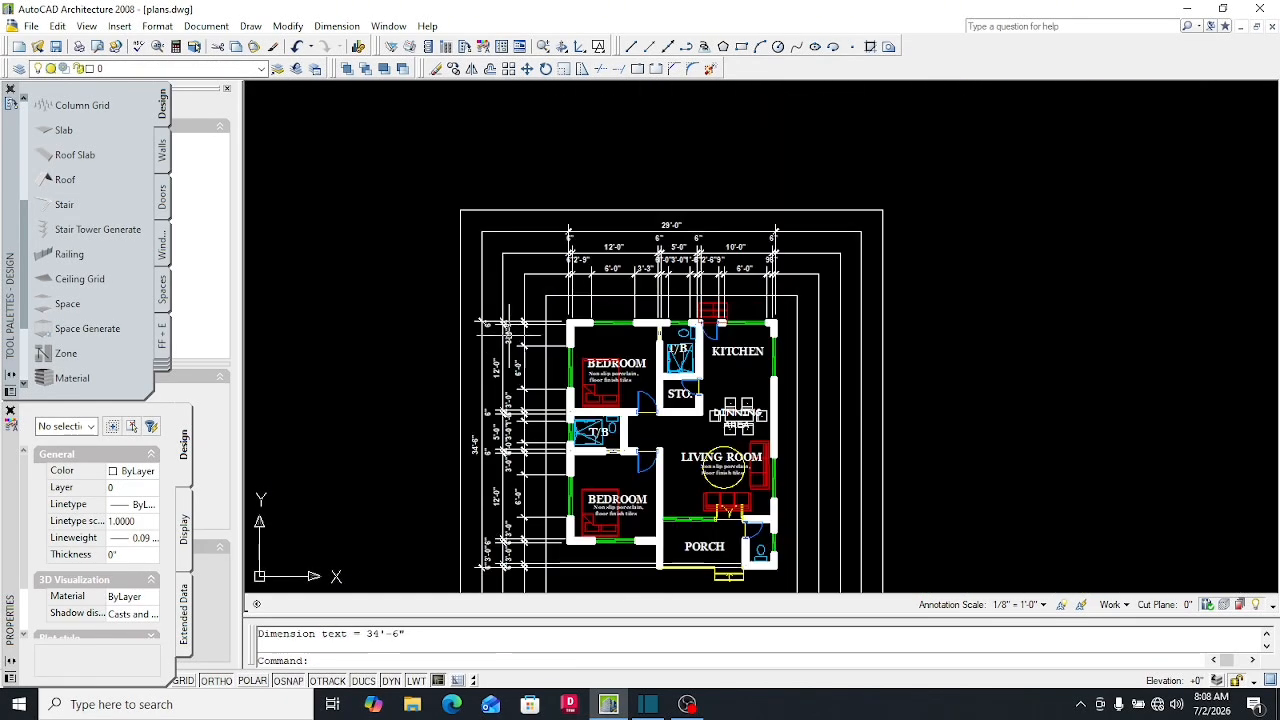
{"action": "scroll", "coordinate": [526, 365], "scroll_direction": "down", "scroll_amount": 1}
{"action": "scroll", "coordinate": [509, 400], "scroll_direction": "up", "scroll_amount": 10}
{"action": "scroll", "coordinate": [469, 367], "scroll_direction": "down", "scroll_amount": 7}
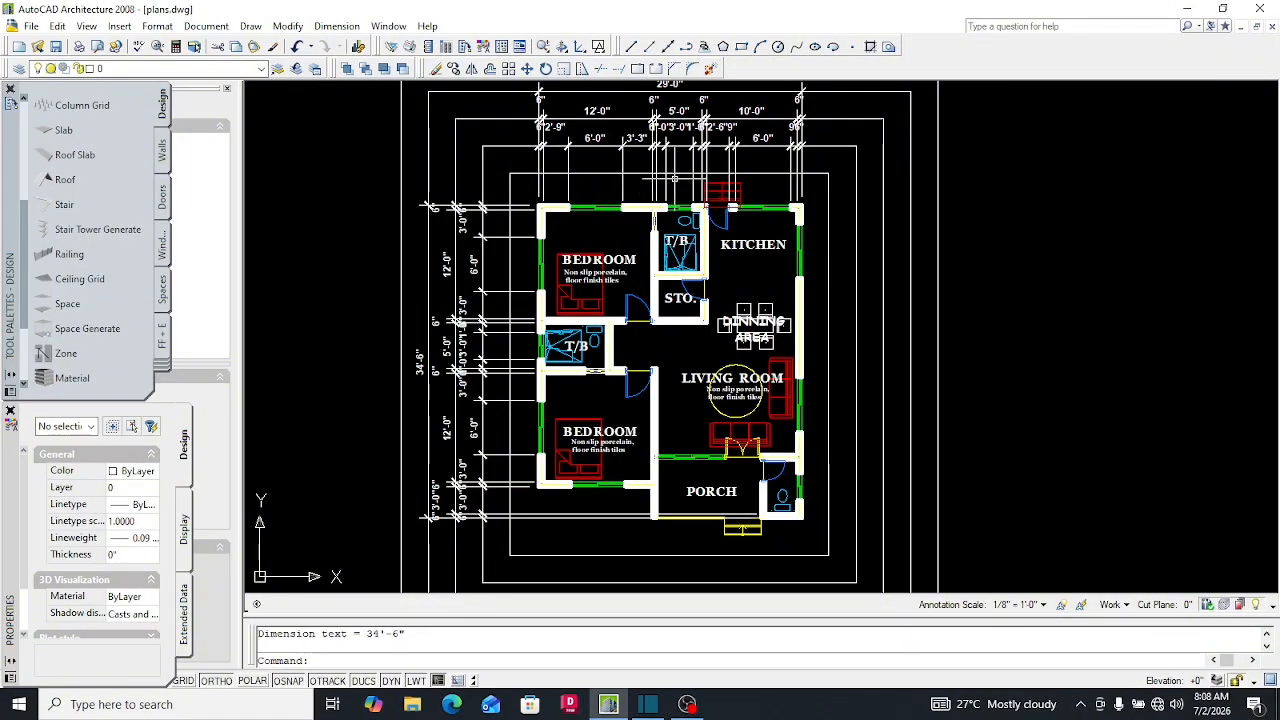
{"action": "scroll", "coordinate": [627, 187], "scroll_direction": "down", "scroll_amount": 4}
{"action": "scroll", "coordinate": [630, 190], "scroll_direction": "up", "scroll_amount": 3}
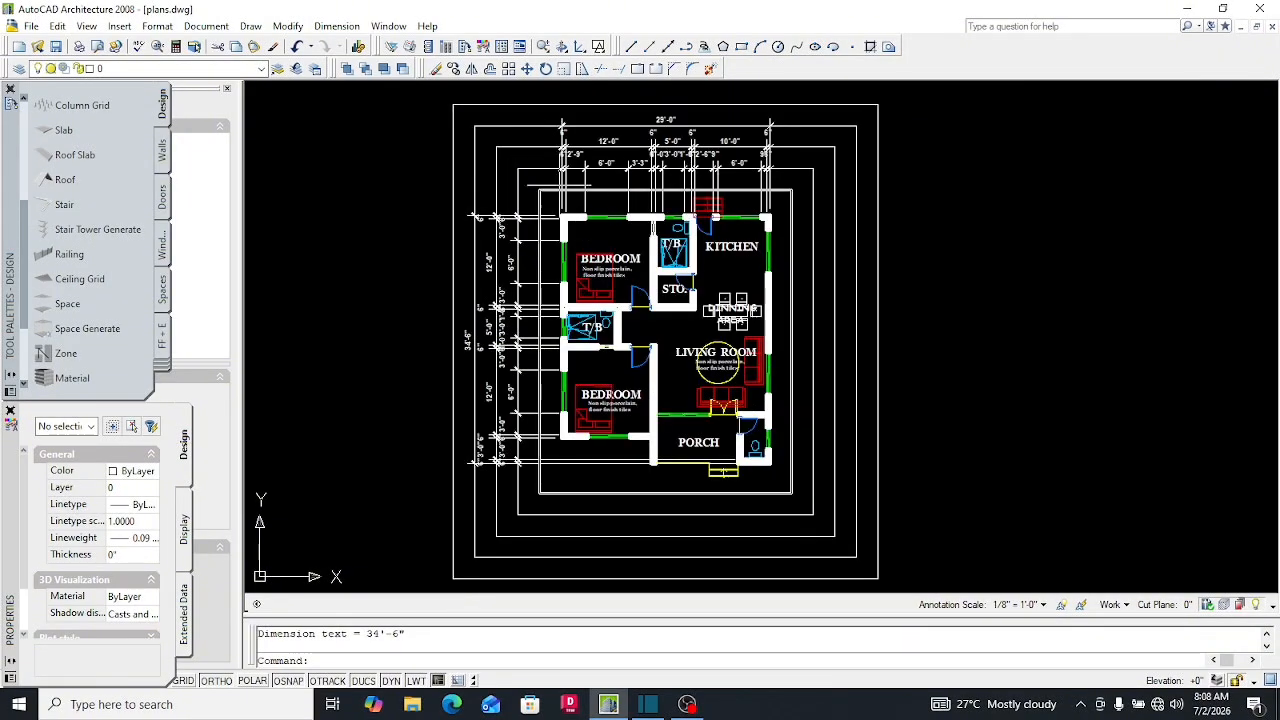
{"action": "scroll", "coordinate": [457, 286], "scroll_direction": "down", "scroll_amount": 4}
{"action": "scroll", "coordinate": [520, 340], "scroll_direction": "up", "scroll_amount": 3}
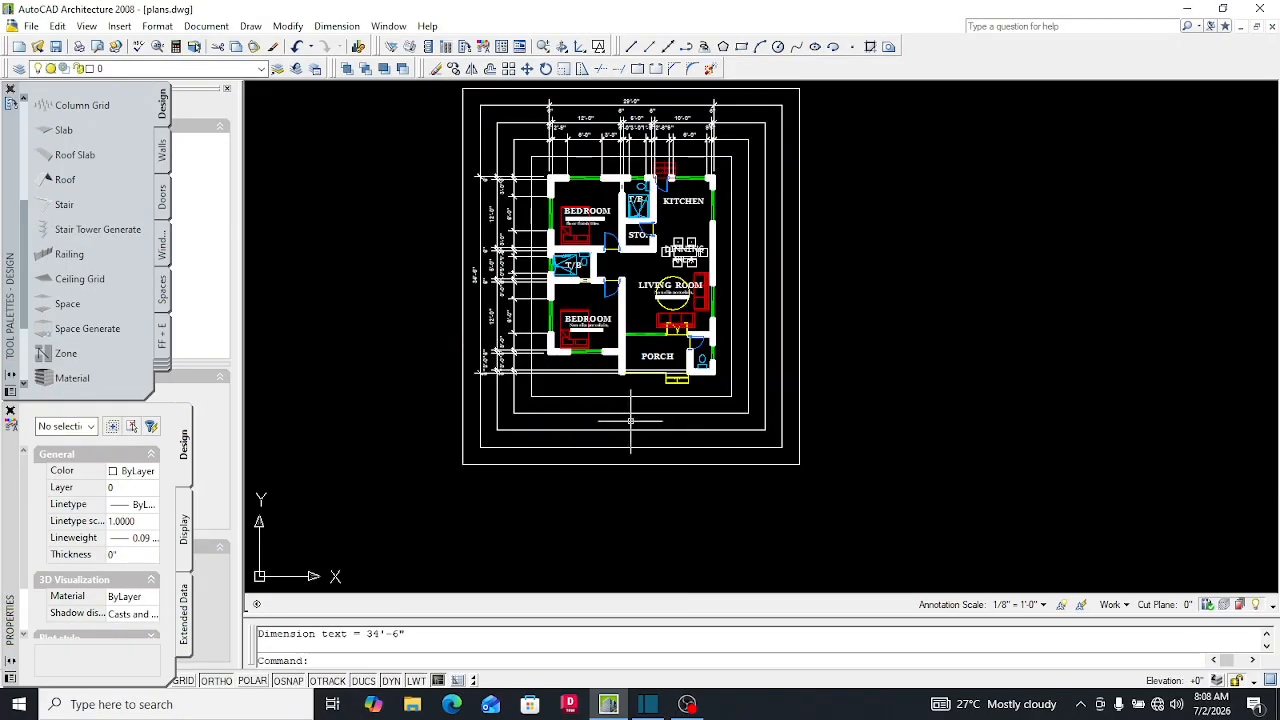
Place a linear dimension across the wall thickness at the lower bedroom's lower-left corner, on the second guide rectangle below, and start continuing it
{"action": "scroll", "coordinate": [592, 372], "scroll_direction": "up", "scroll_amount": 4}
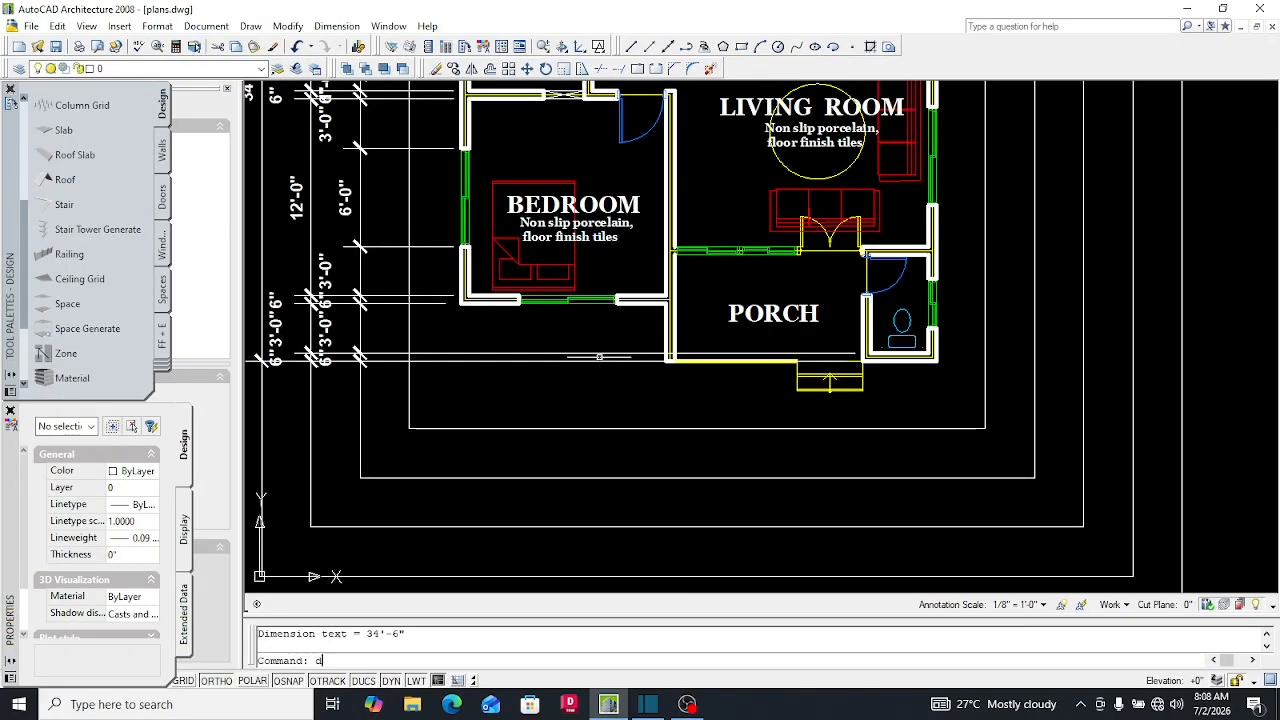
{"action": "type", "text": "li"}
{"action": "key", "text": "Return"}
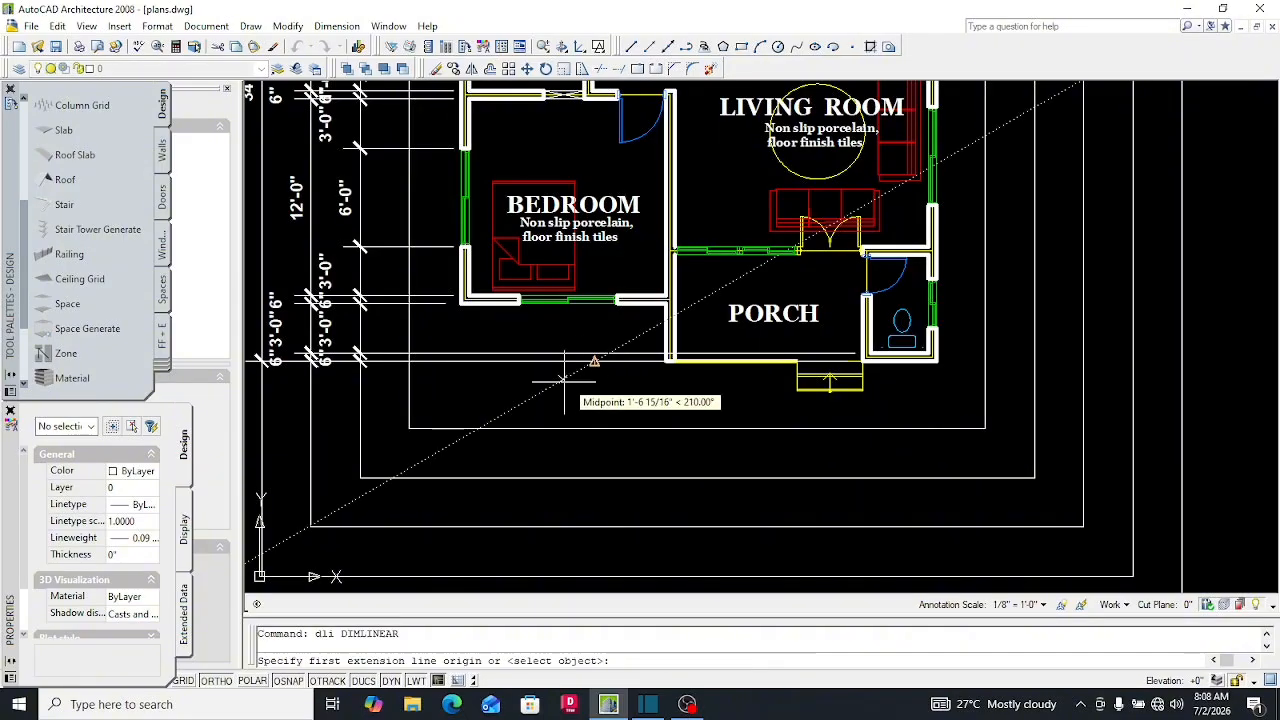
{"action": "scroll", "coordinate": [481, 309], "scroll_direction": "up", "scroll_amount": 5}
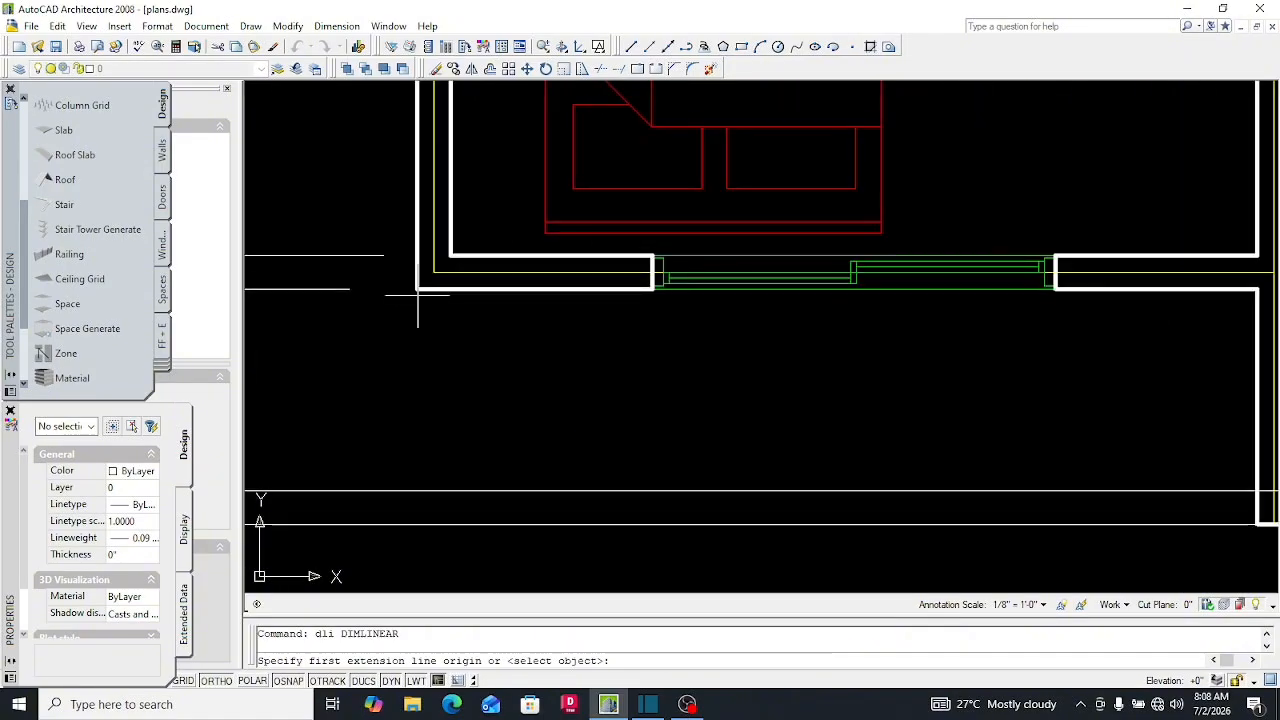
{"action": "left_click", "coordinate": [417, 289]}
{"action": "left_click", "coordinate": [450, 257]}
{"action": "scroll", "coordinate": [463, 258], "scroll_direction": "down", "scroll_amount": 5}
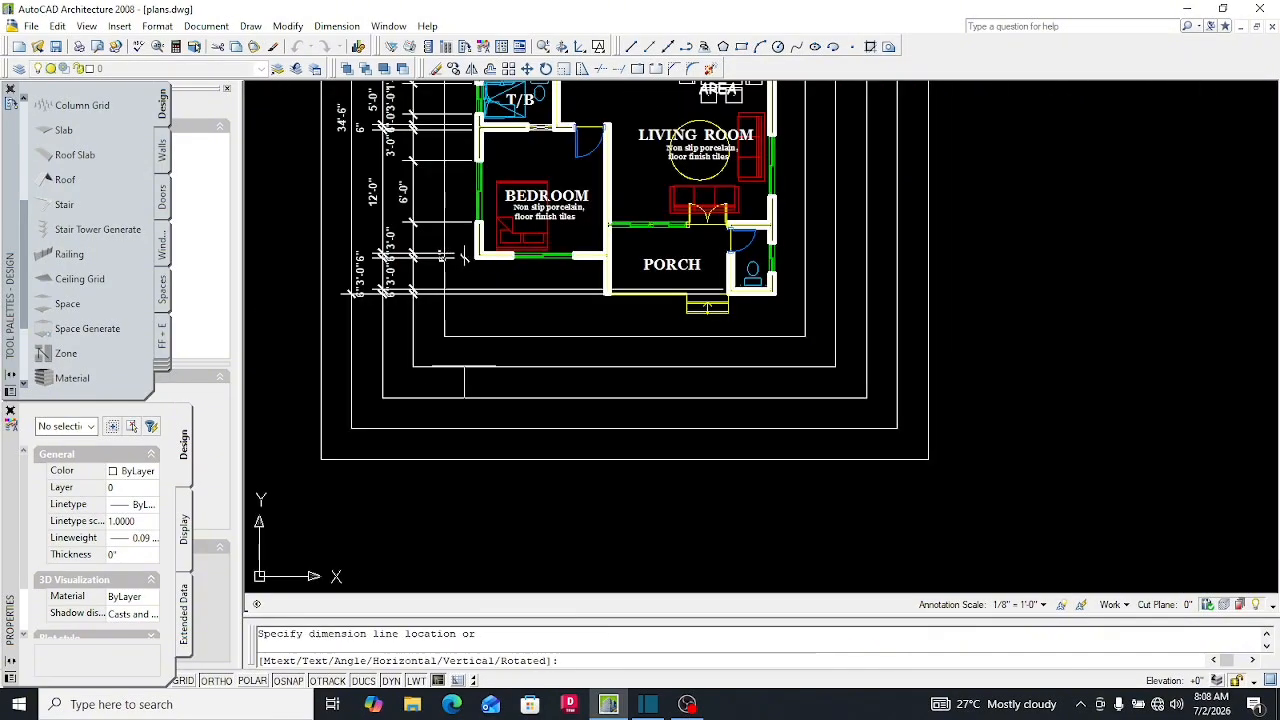
{"action": "scroll", "coordinate": [471, 329], "scroll_direction": "up", "scroll_amount": 3}
{"action": "scroll", "coordinate": [471, 329], "scroll_direction": "down", "scroll_amount": 5}
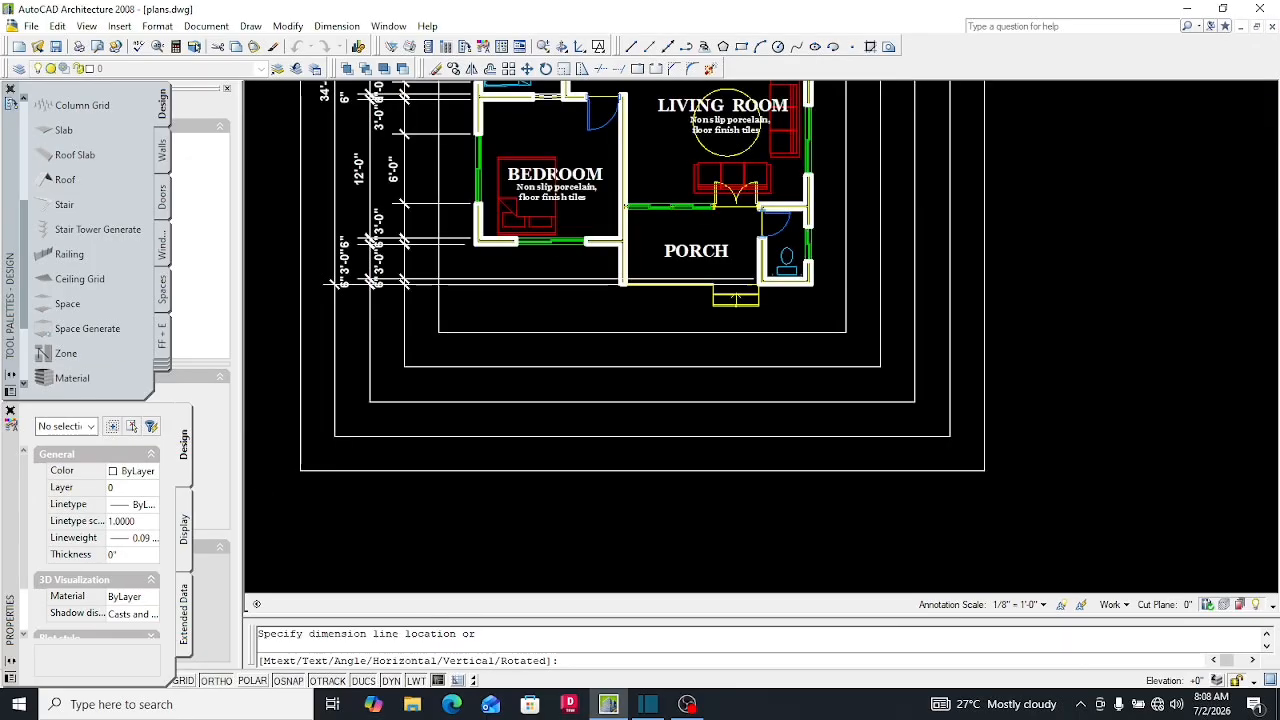
{"action": "scroll", "coordinate": [490, 411], "scroll_direction": "up", "scroll_amount": 4}
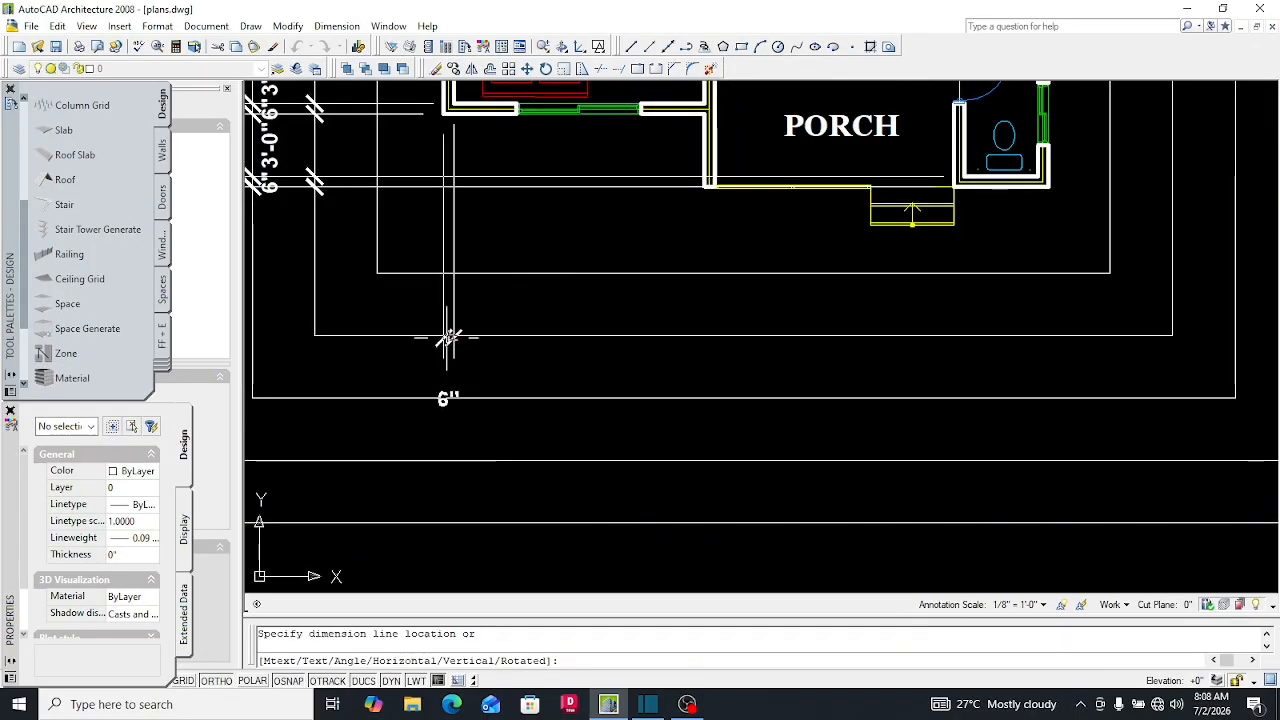
{"action": "left_click", "coordinate": [445, 395]}
{"action": "type", "text": "dc"}
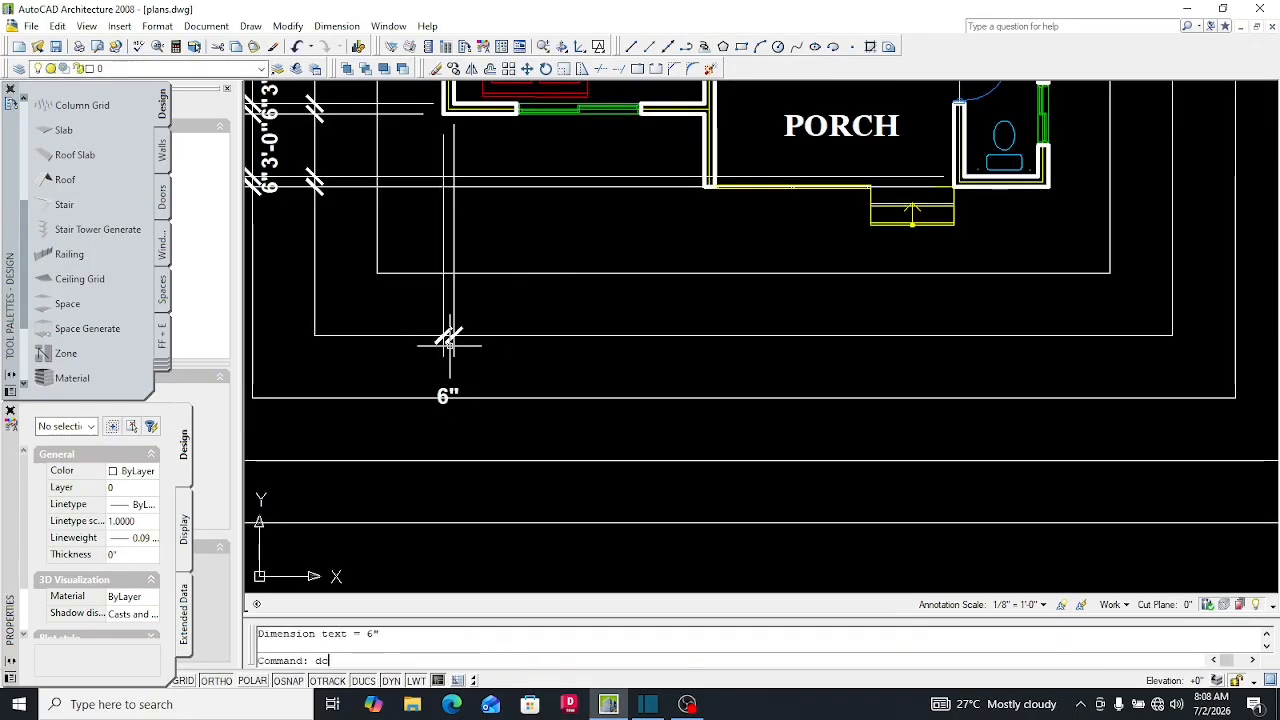
{"action": "type", "text": "o"}
{"action": "key", "text": "Return"}
{"action": "scroll", "coordinate": [455, 320], "scroll_direction": "down", "scroll_amount": 4}
{"action": "scroll", "coordinate": [494, 340], "scroll_direction": "up", "scroll_amount": 2}
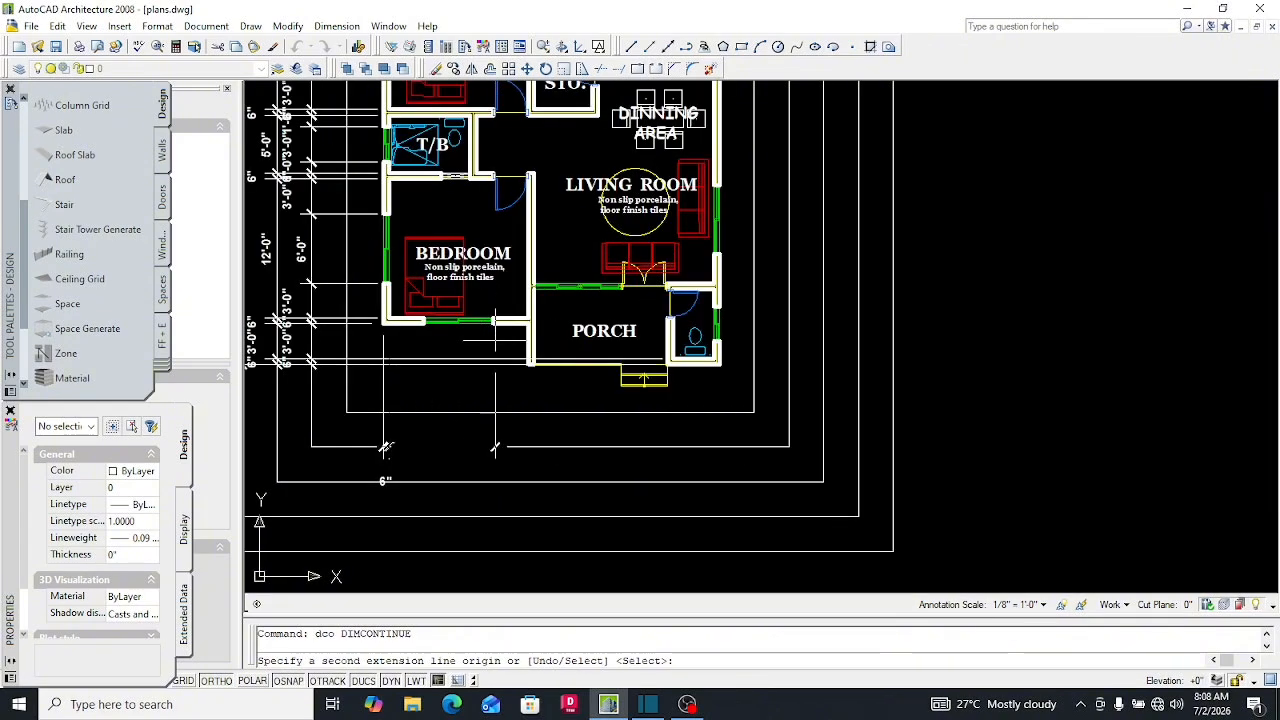
{"action": "scroll", "coordinate": [494, 340], "scroll_direction": "up", "scroll_amount": 4}
{"action": "scroll", "coordinate": [560, 410], "scroll_direction": "up", "scroll_amount": 4}
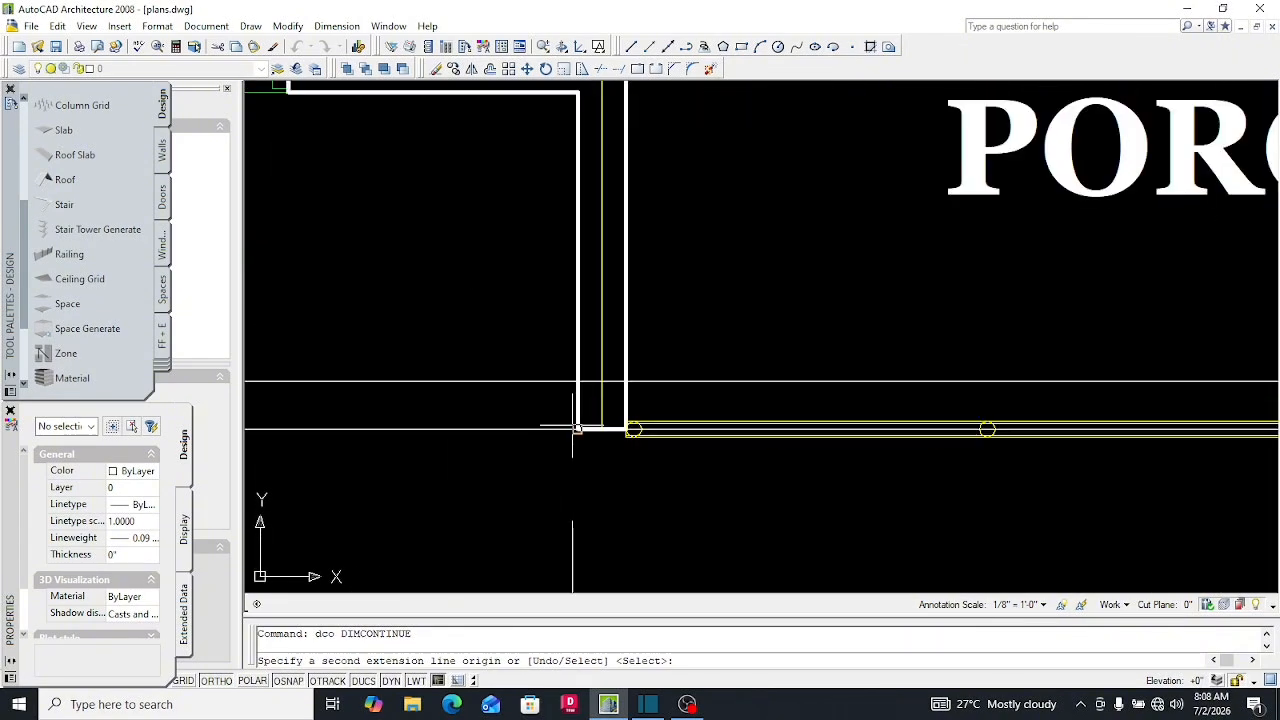
{"action": "left_click", "coordinate": [577, 429]}
{"action": "scroll", "coordinate": [608, 428], "scroll_direction": "down", "scroll_amount": 6}
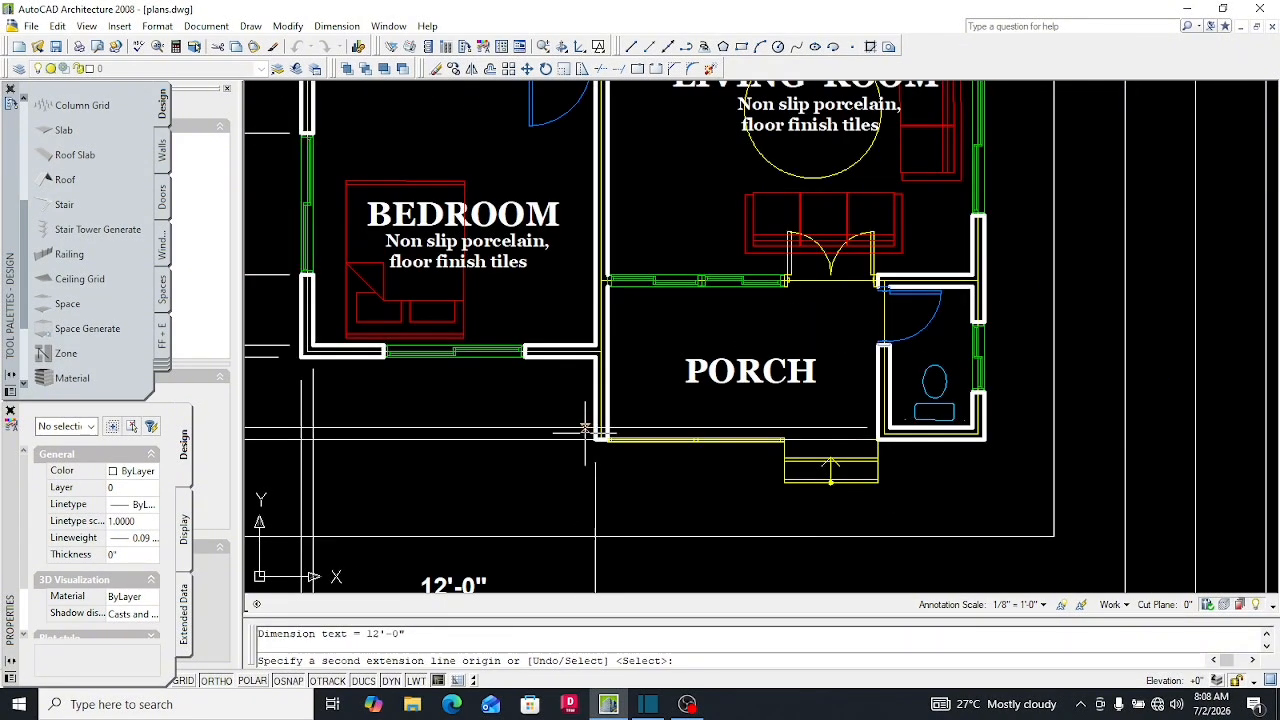
{"action": "key", "text": "ctrl+z"}
Continue the lower-side opening dimensions to both jambs of the lower bedroom's window and to both faces of the wall beside the porch
{"action": "scroll", "coordinate": [560, 421], "scroll_direction": "down", "scroll_amount": 5}
{"action": "scroll", "coordinate": [470, 307], "scroll_direction": "up", "scroll_amount": 7}
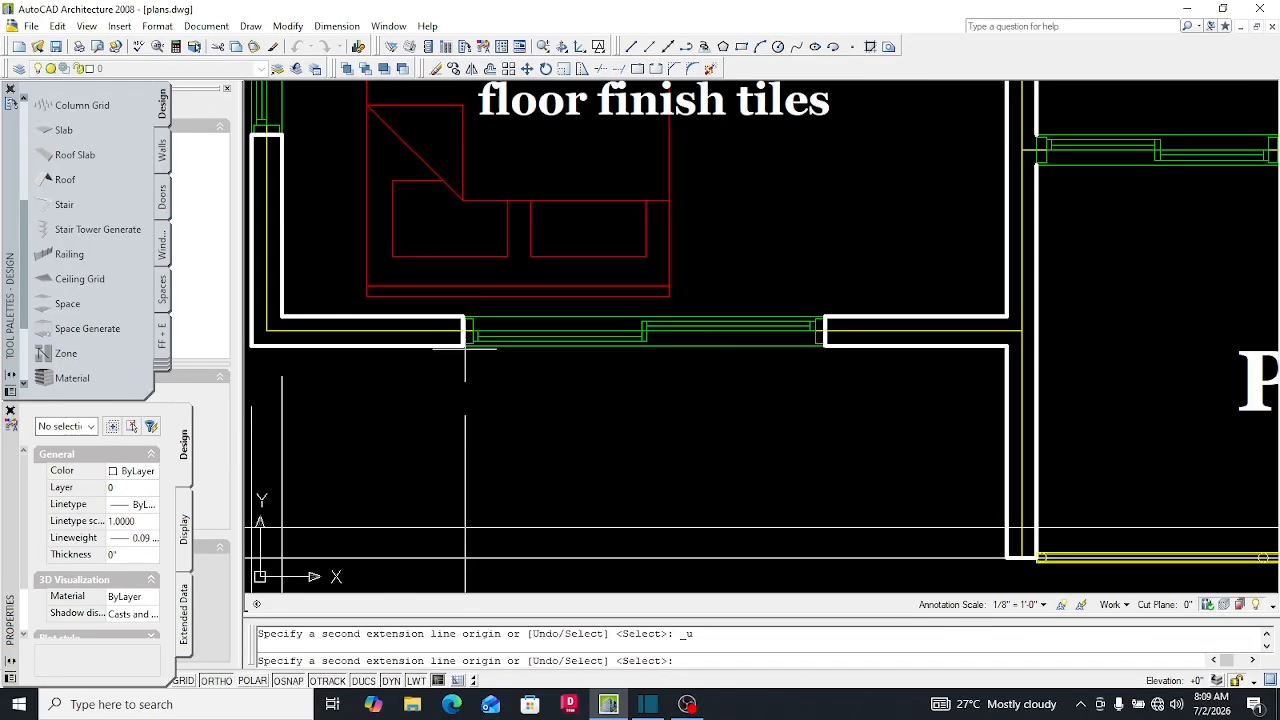
{"action": "left_click", "coordinate": [452, 337]}
{"action": "scroll", "coordinate": [443, 331], "scroll_direction": "down", "scroll_amount": 4}
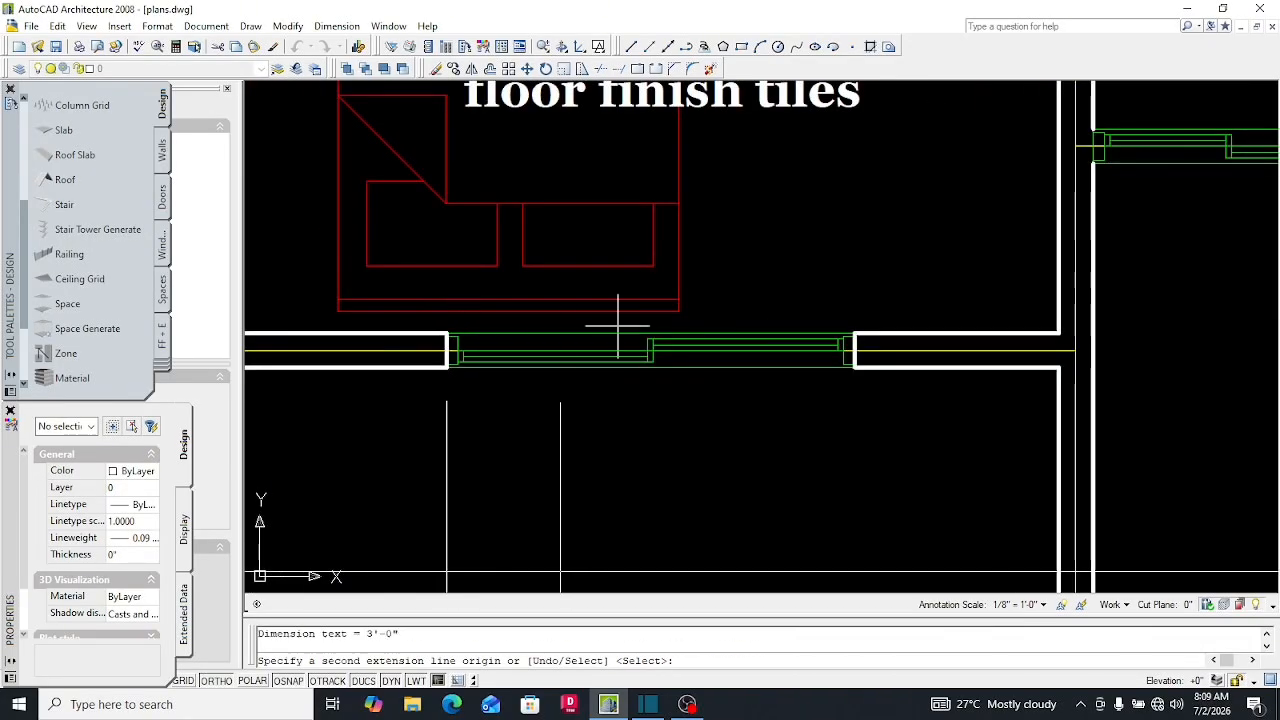
{"action": "scroll", "coordinate": [851, 337], "scroll_direction": "up", "scroll_amount": 4}
{"action": "scroll", "coordinate": [608, 345], "scroll_direction": "down", "scroll_amount": 7}
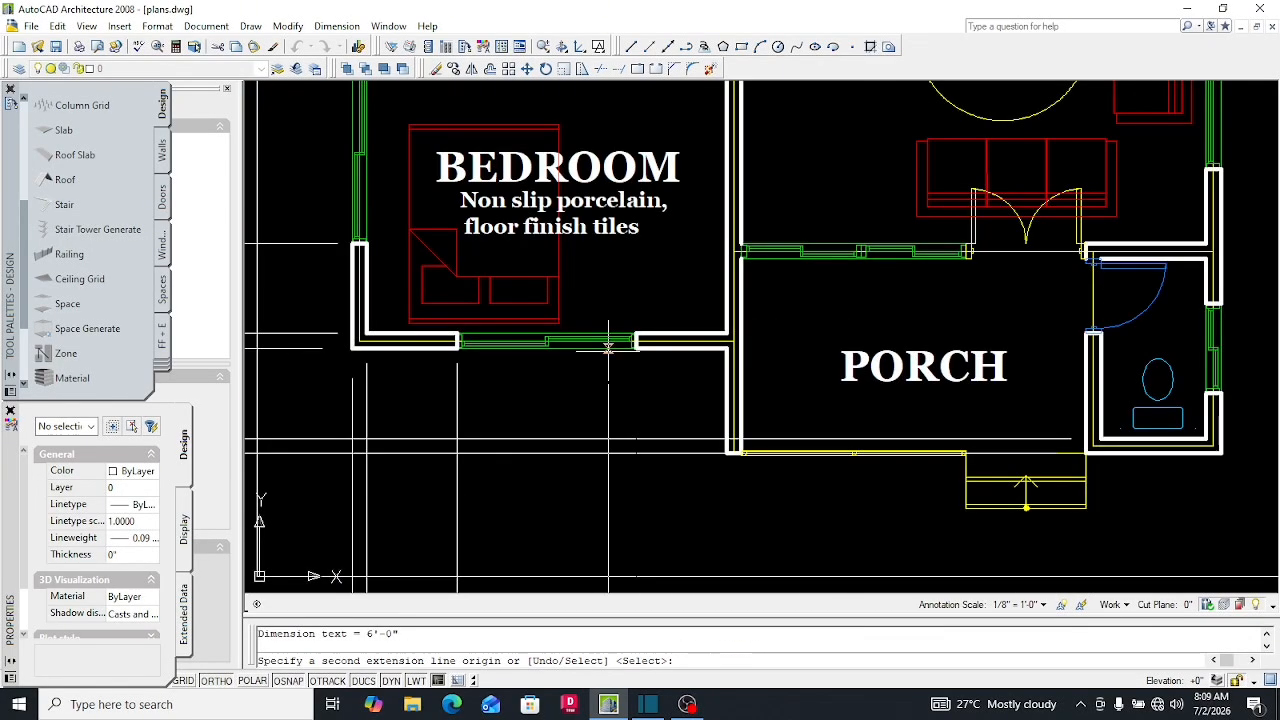
{"action": "scroll", "coordinate": [735, 440], "scroll_direction": "up", "scroll_amount": 4}
{"action": "scroll", "coordinate": [737, 418], "scroll_direction": "up", "scroll_amount": 2}
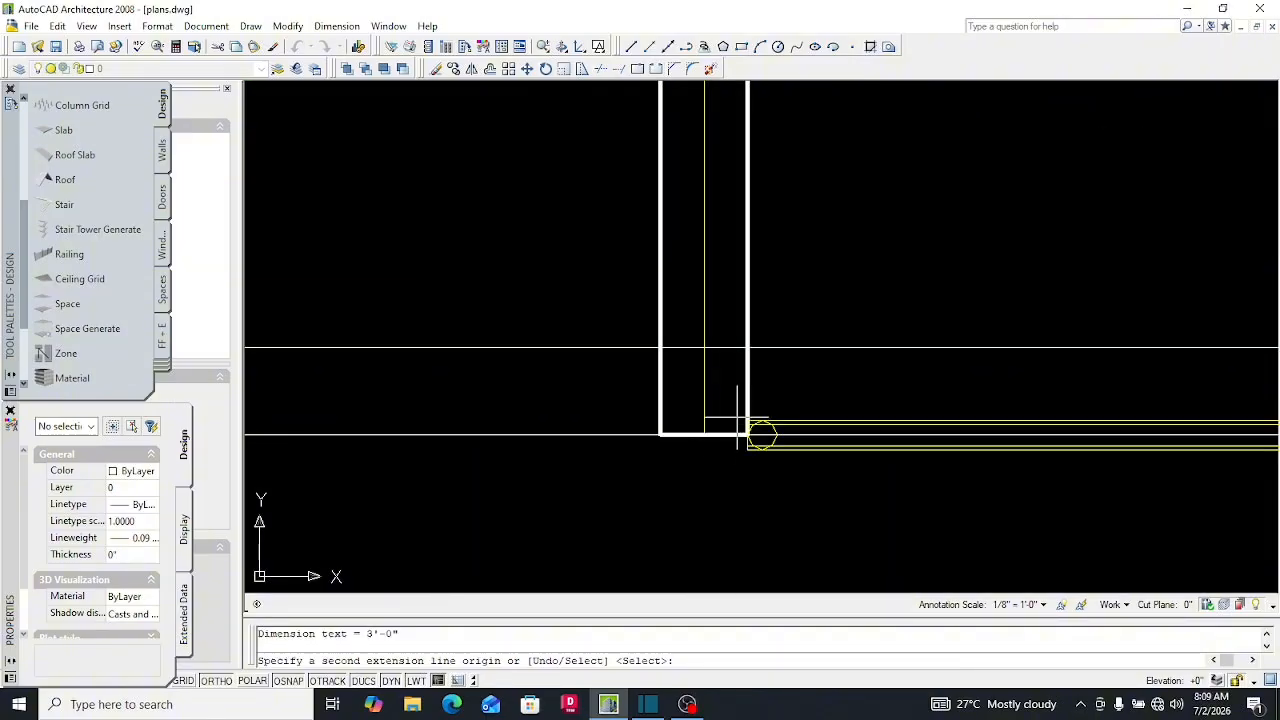
{"action": "scroll", "coordinate": [747, 434], "scroll_direction": "down", "scroll_amount": 8}
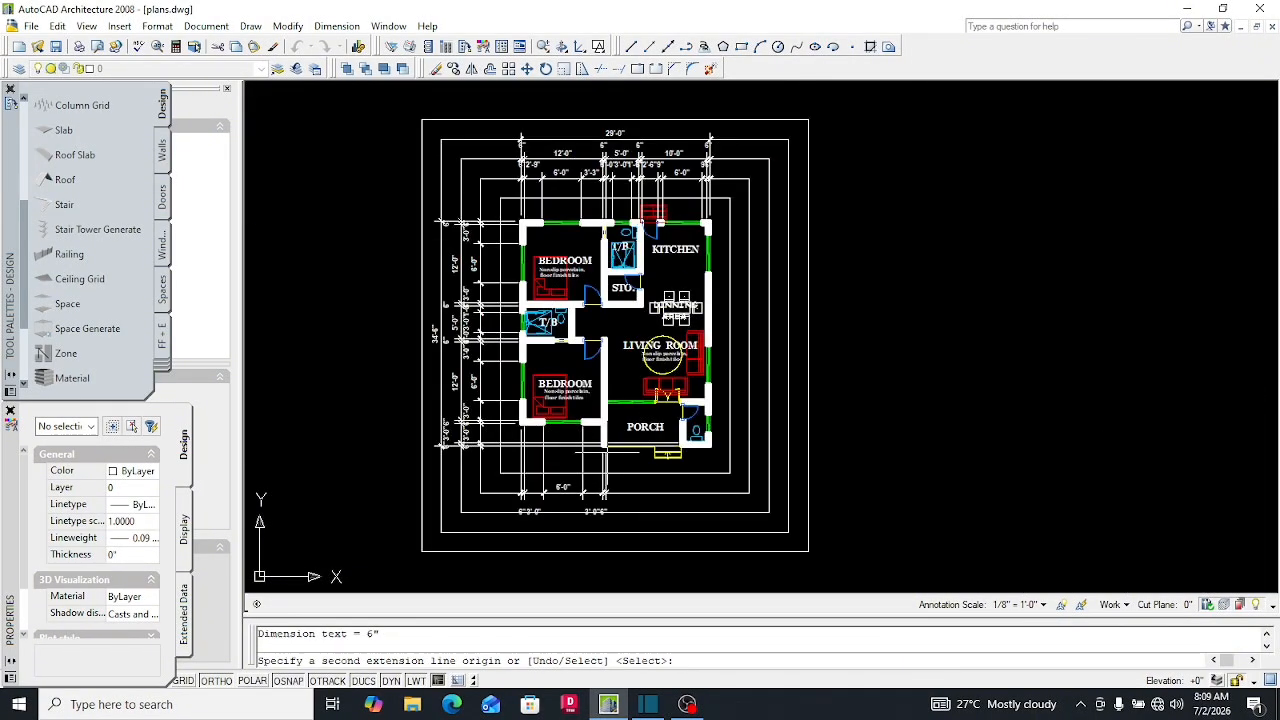
Continue the lower-side opening dimensions to the middle mullion of the porch window and to the window's end at the double door
{"action": "scroll", "coordinate": [771, 357], "scroll_direction": "up", "scroll_amount": 6}
{"action": "scroll", "coordinate": [708, 345], "scroll_direction": "up", "scroll_amount": 5}
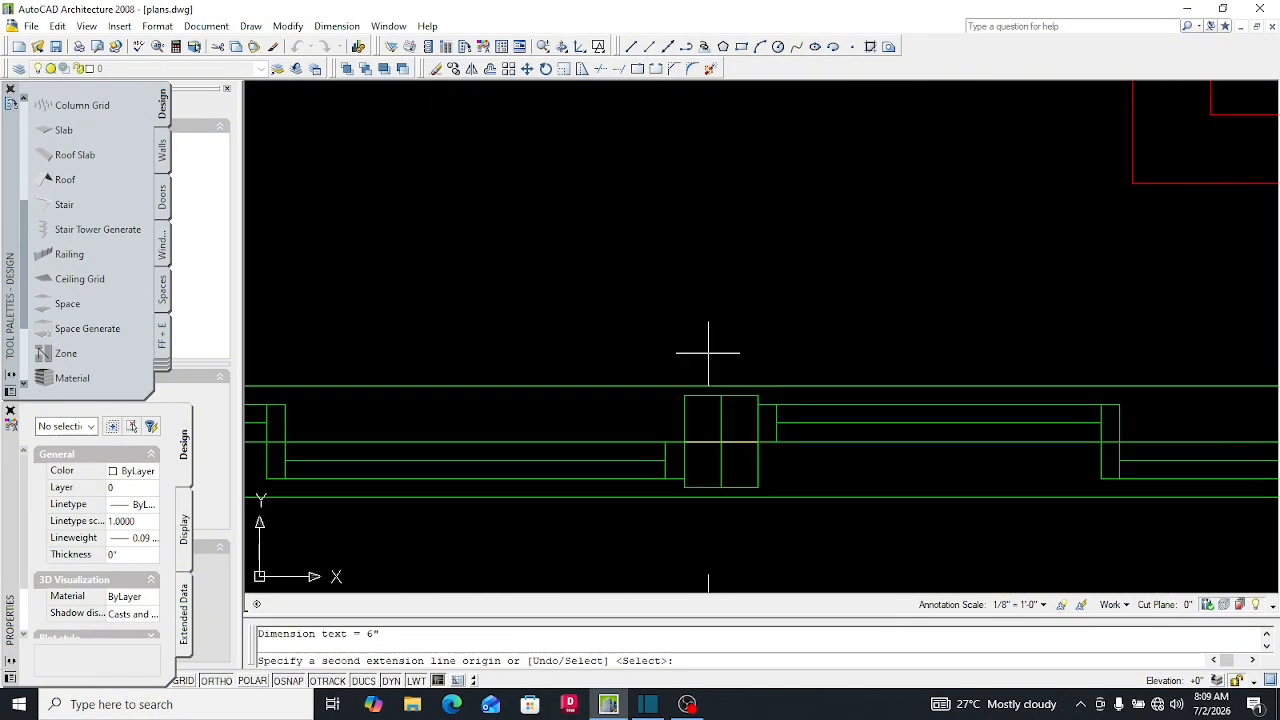
{"action": "scroll", "coordinate": [571, 380], "scroll_direction": "down", "scroll_amount": 5}
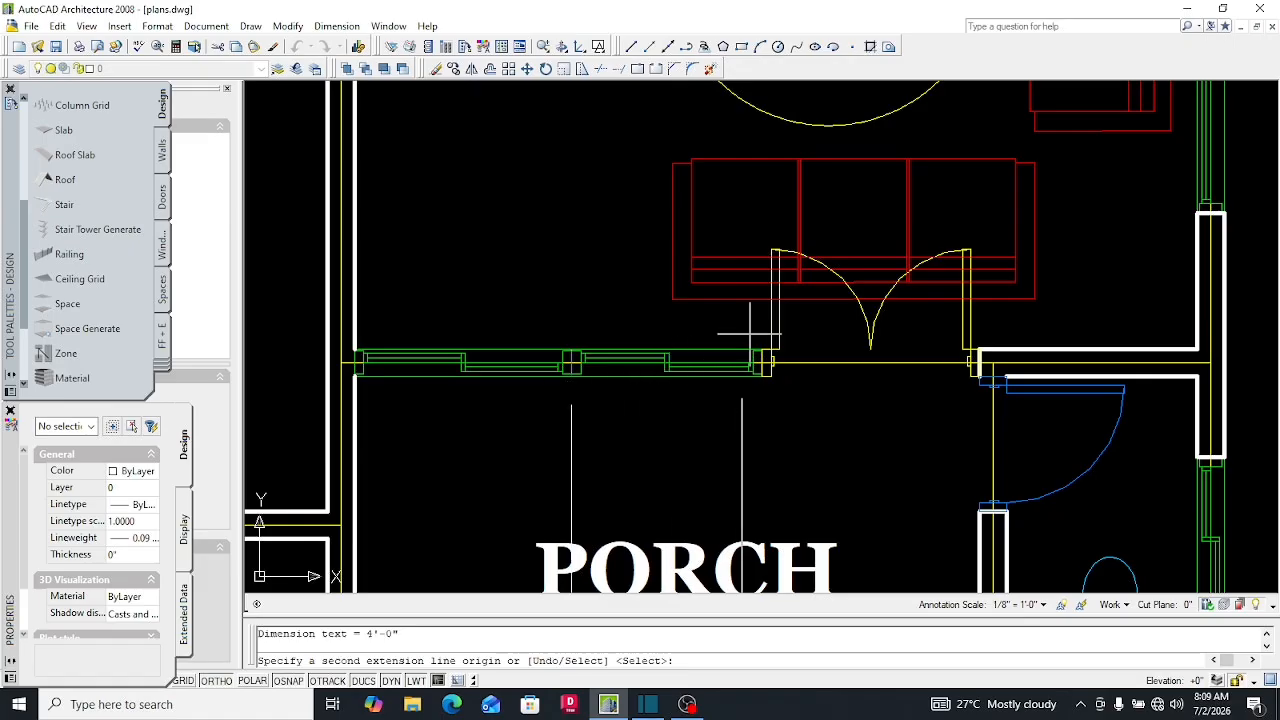
{"action": "scroll", "coordinate": [750, 335], "scroll_direction": "up", "scroll_amount": 5}
{"action": "left_click", "coordinate": [785, 416]}
{"action": "scroll", "coordinate": [785, 416], "scroll_direction": "down", "scroll_amount": 5}
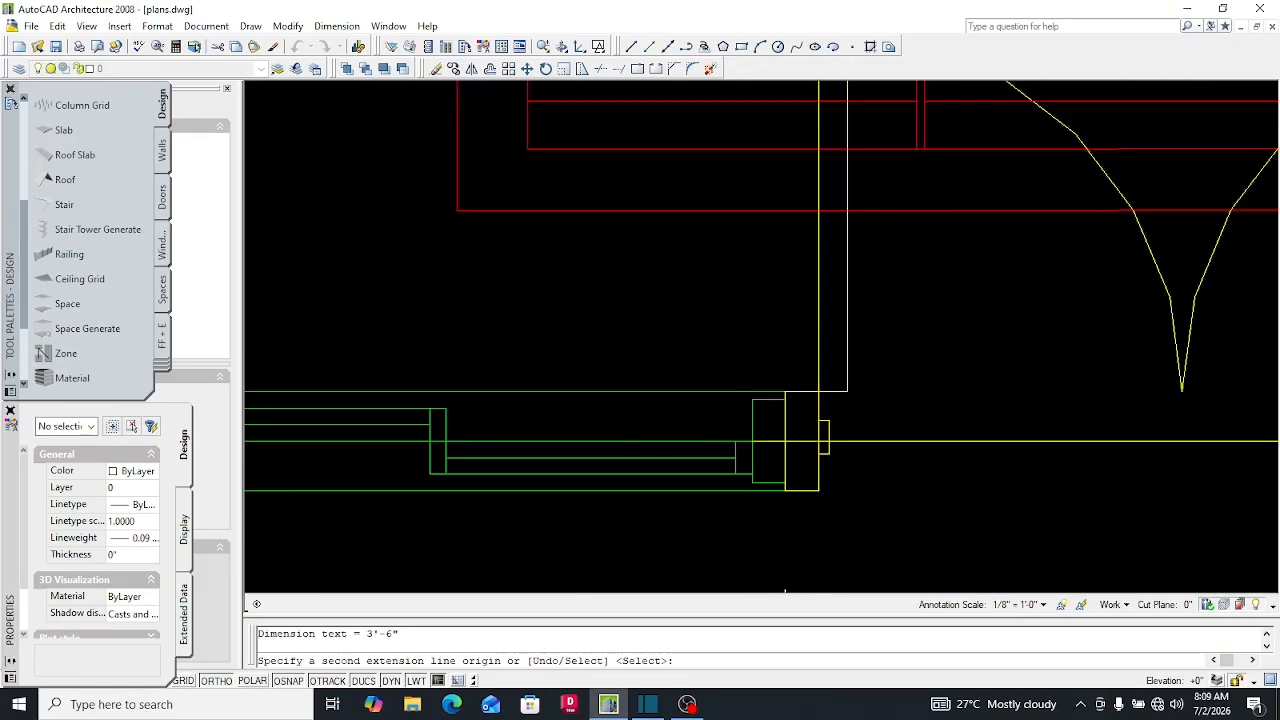
{"action": "scroll", "coordinate": [619, 372], "scroll_direction": "down", "scroll_amount": 5}
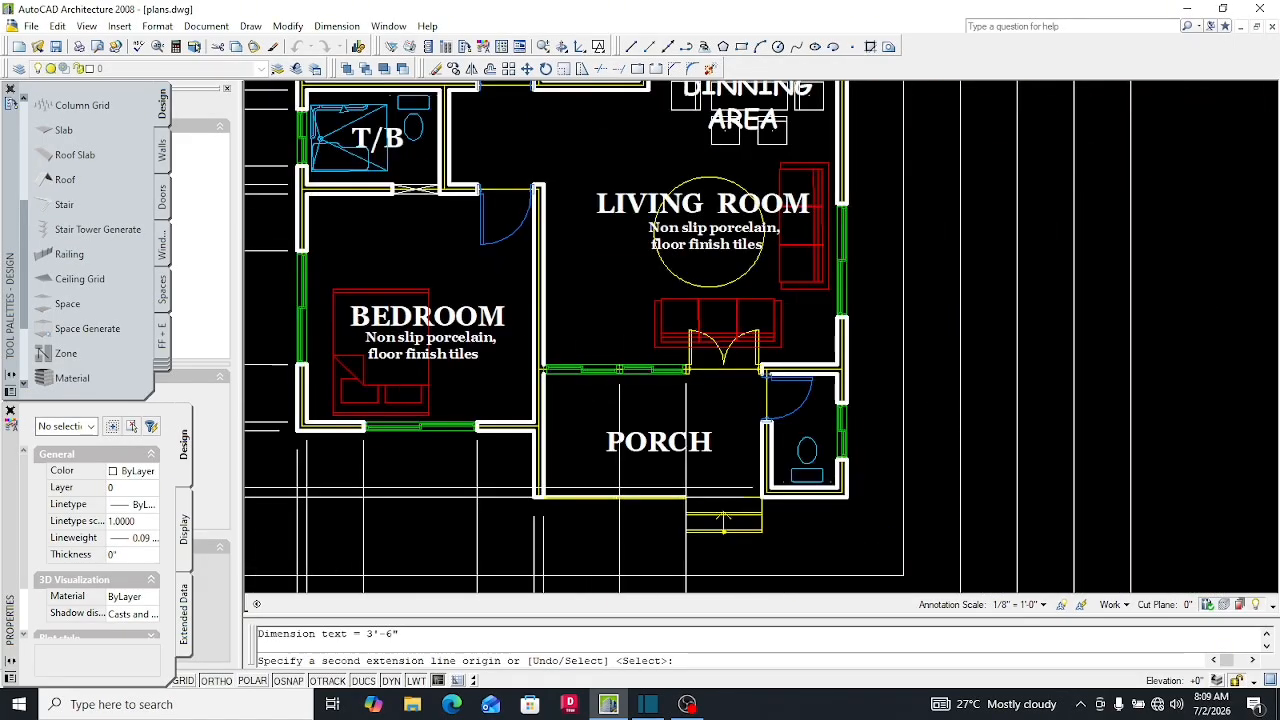
Continue the lower-side opening dimensions across the double door to its far jamb beside the toilet
{"action": "scroll", "coordinate": [620, 375], "scroll_direction": "up", "scroll_amount": 5}
{"action": "scroll", "coordinate": [620, 375], "scroll_direction": "down", "scroll_amount": 5}
{"action": "scroll", "coordinate": [650, 377], "scroll_direction": "up", "scroll_amount": 3}
{"action": "scroll", "coordinate": [650, 377], "scroll_direction": "down", "scroll_amount": 5}
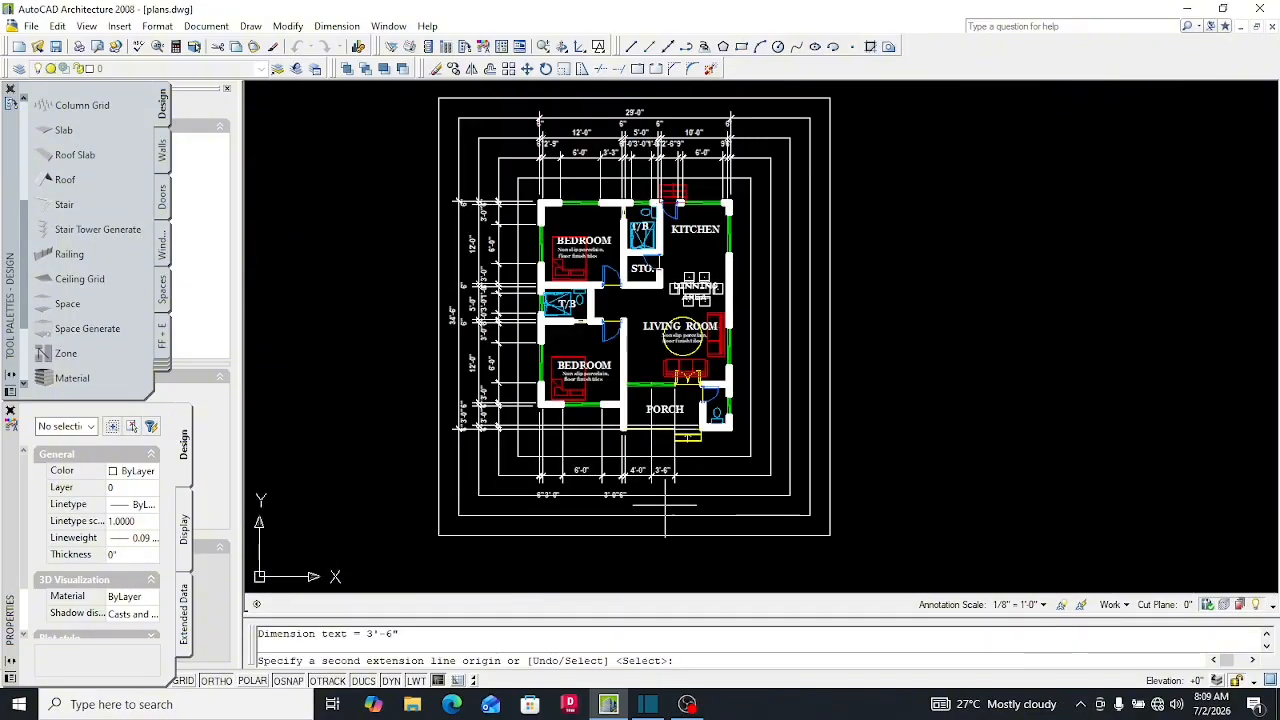
{"action": "scroll", "coordinate": [663, 471], "scroll_direction": "up", "scroll_amount": 4}
{"action": "scroll", "coordinate": [665, 465], "scroll_direction": "down", "scroll_amount": 3}
{"action": "scroll", "coordinate": [663, 380], "scroll_direction": "up", "scroll_amount": 3}
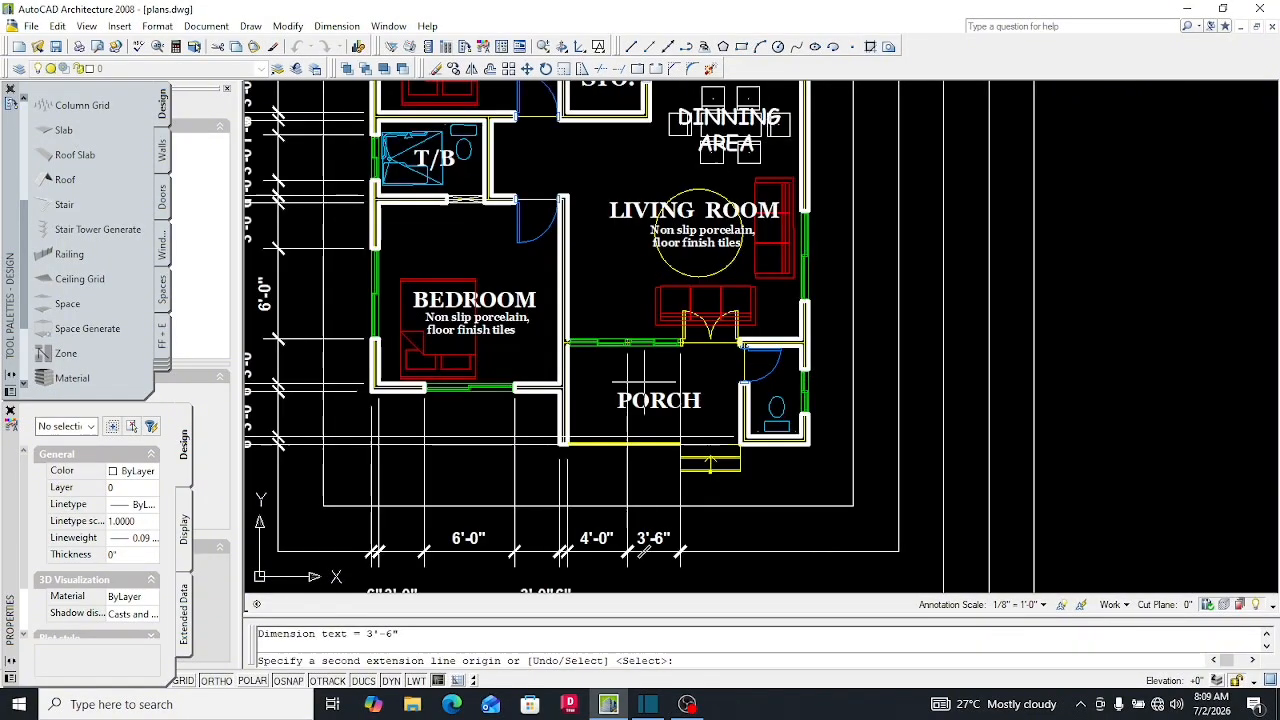
{"action": "scroll", "coordinate": [663, 380], "scroll_direction": "down", "scroll_amount": 5}
{"action": "scroll", "coordinate": [660, 372], "scroll_direction": "up", "scroll_amount": 4}
{"action": "scroll", "coordinate": [700, 381], "scroll_direction": "up", "scroll_amount": 2}
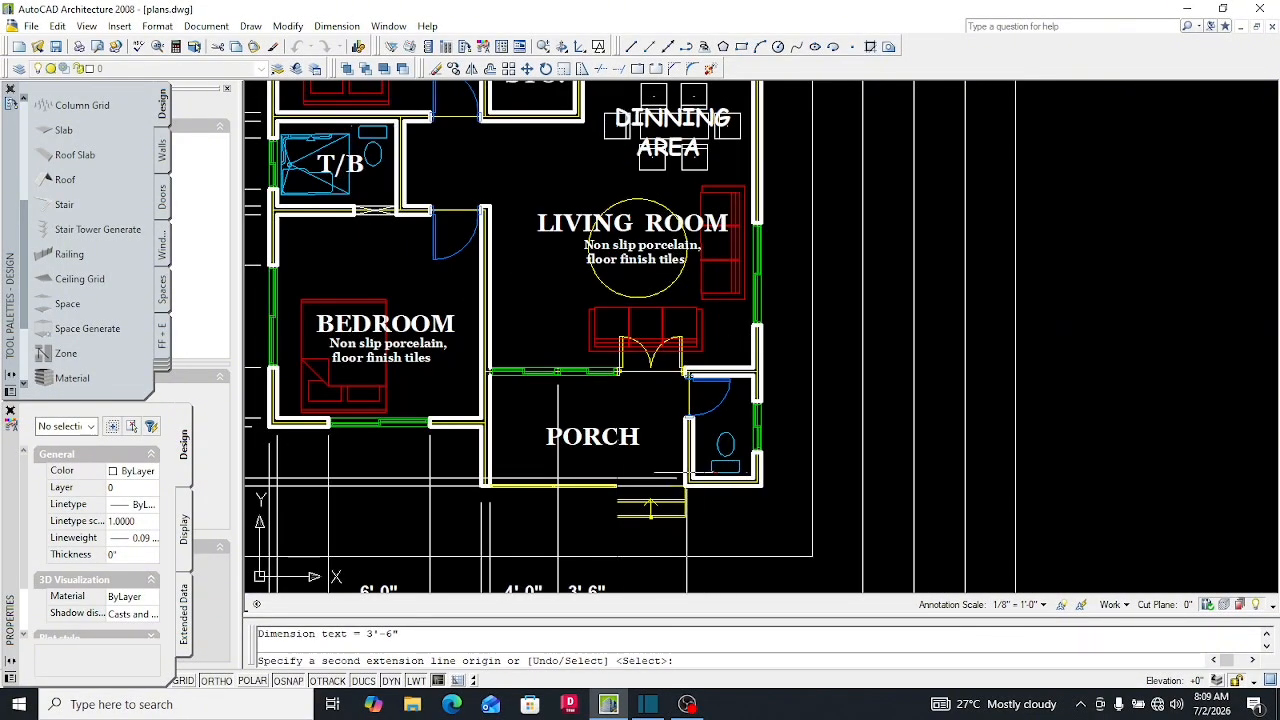
{"action": "scroll", "coordinate": [687, 372], "scroll_direction": "up", "scroll_amount": 4}
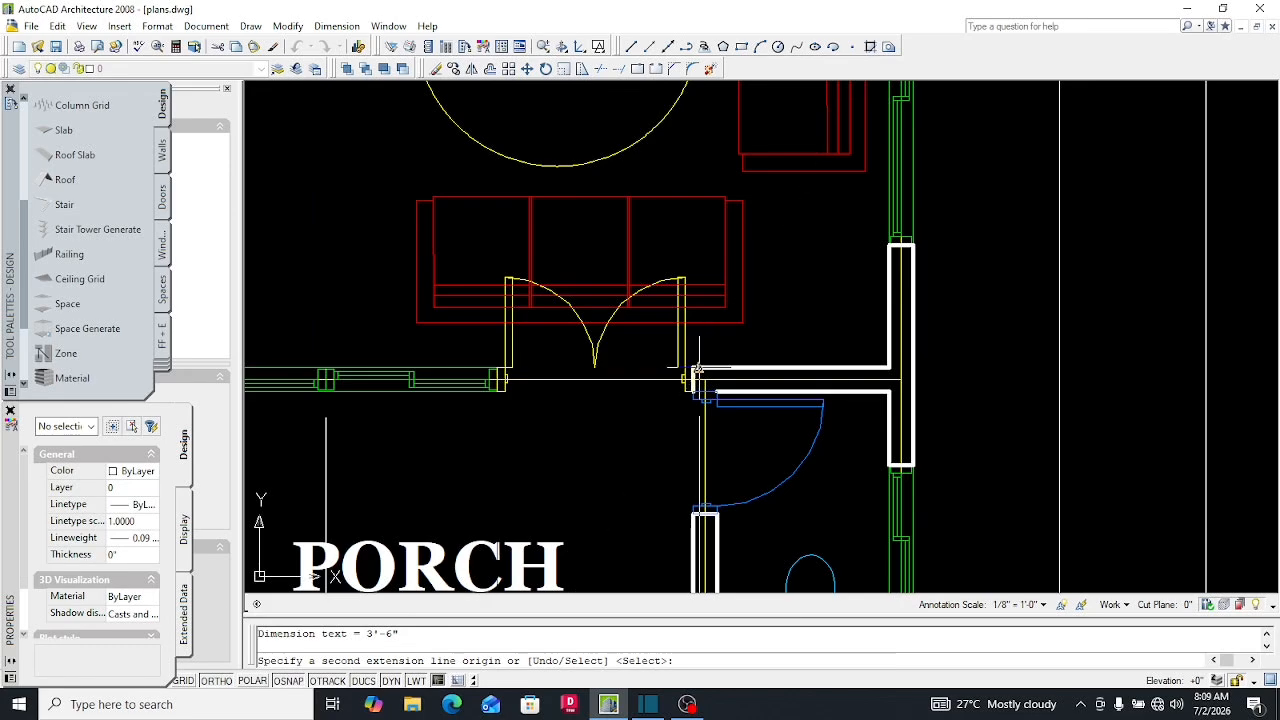
{"action": "scroll", "coordinate": [697, 372], "scroll_direction": "up", "scroll_amount": 4}
Continue the lower-side opening dimensions to the inner and outer faces of the toilet's two side walls and end the chain
{"action": "scroll", "coordinate": [690, 370], "scroll_direction": "down", "scroll_amount": 6}
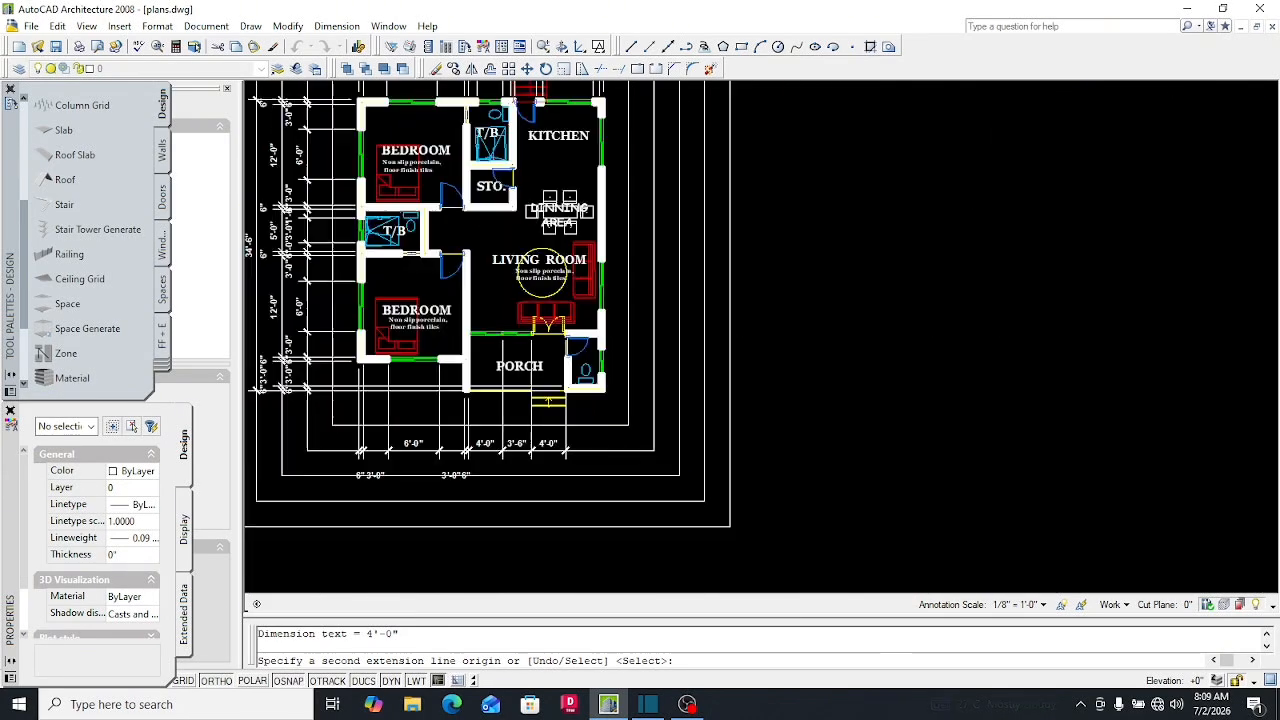
{"action": "scroll", "coordinate": [632, 394], "scroll_direction": "up", "scroll_amount": 3}
{"action": "scroll", "coordinate": [632, 394], "scroll_direction": "up", "scroll_amount": 3}
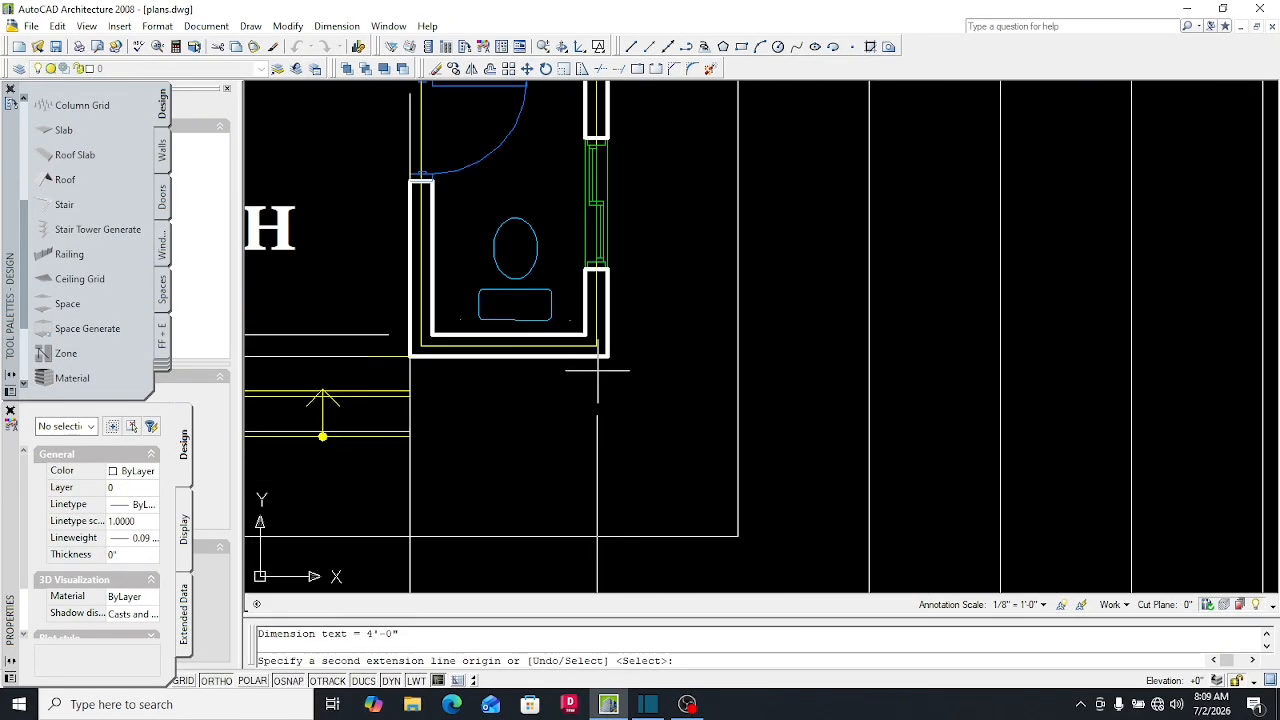
{"action": "scroll", "coordinate": [591, 371], "scroll_direction": "down", "scroll_amount": 3}
{"action": "scroll", "coordinate": [573, 358], "scroll_direction": "up", "scroll_amount": 4}
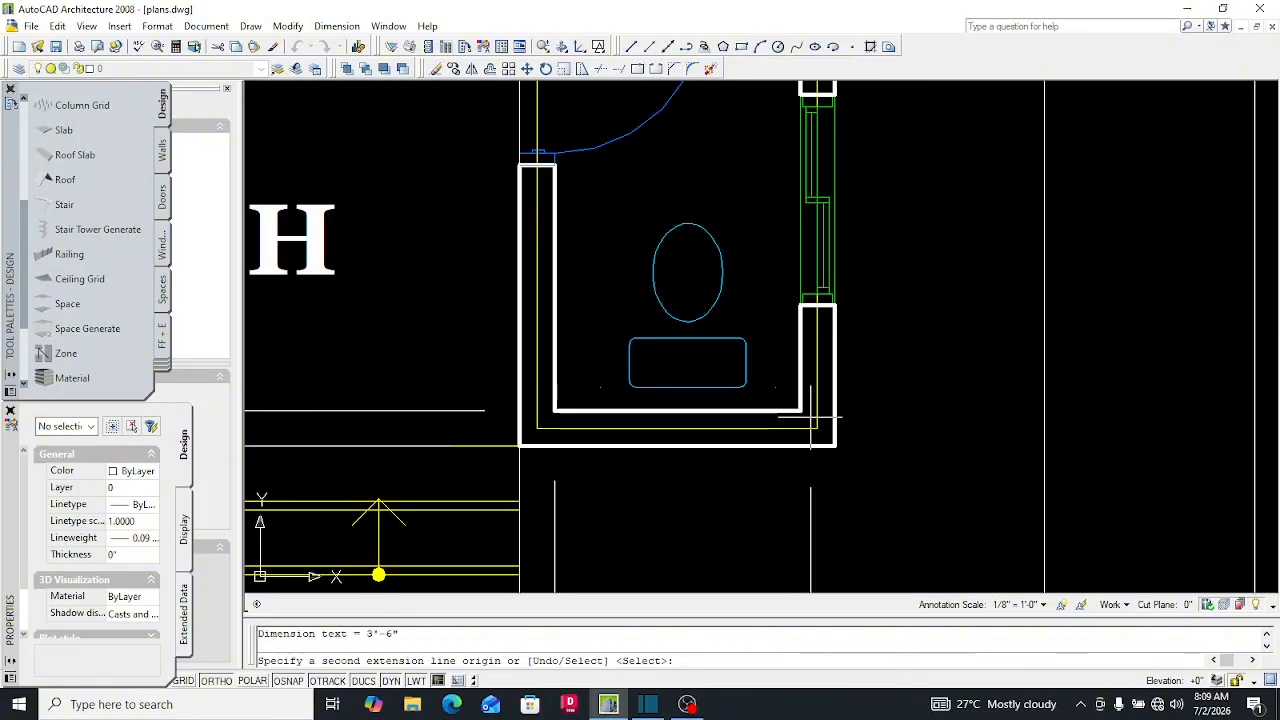
{"action": "scroll", "coordinate": [828, 455], "scroll_direction": "down", "scroll_amount": 4}
{"action": "key", "text": "Escape"}
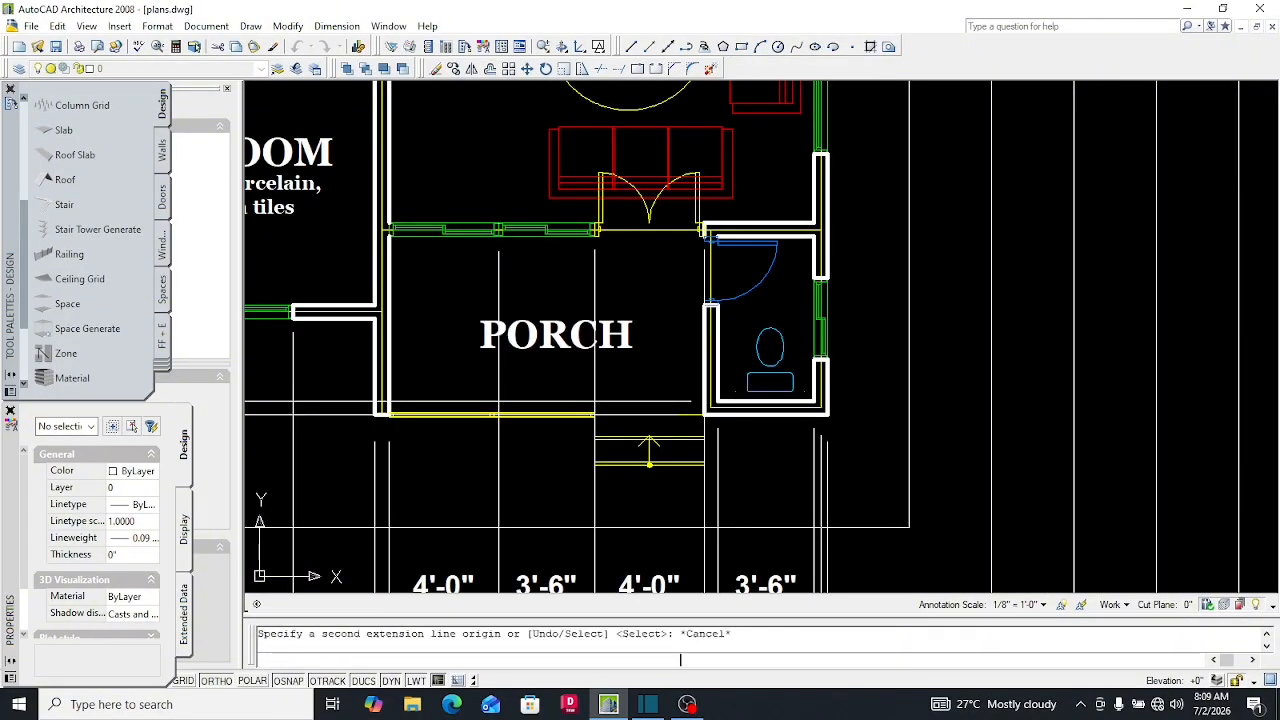
Place a linear dimension across the wall thickness at the lower bedroom's lower-left corner, on the third guide rectangle below
{"action": "scroll", "coordinate": [803, 441], "scroll_direction": "down", "scroll_amount": 3}
{"action": "scroll", "coordinate": [790, 455], "scroll_direction": "up", "scroll_amount": 5}
{"action": "scroll", "coordinate": [760, 441], "scroll_direction": "down", "scroll_amount": 4}
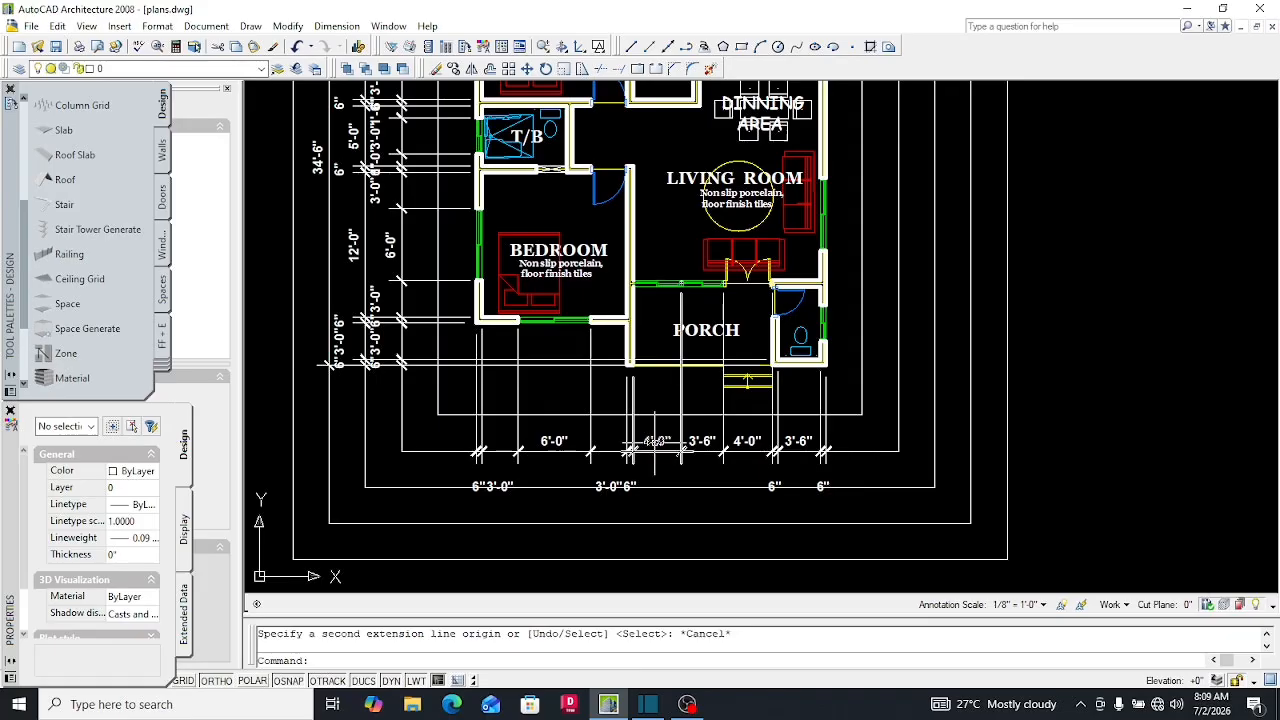
{"action": "type", "text": "dli"}
{"action": "key", "text": "Return"}
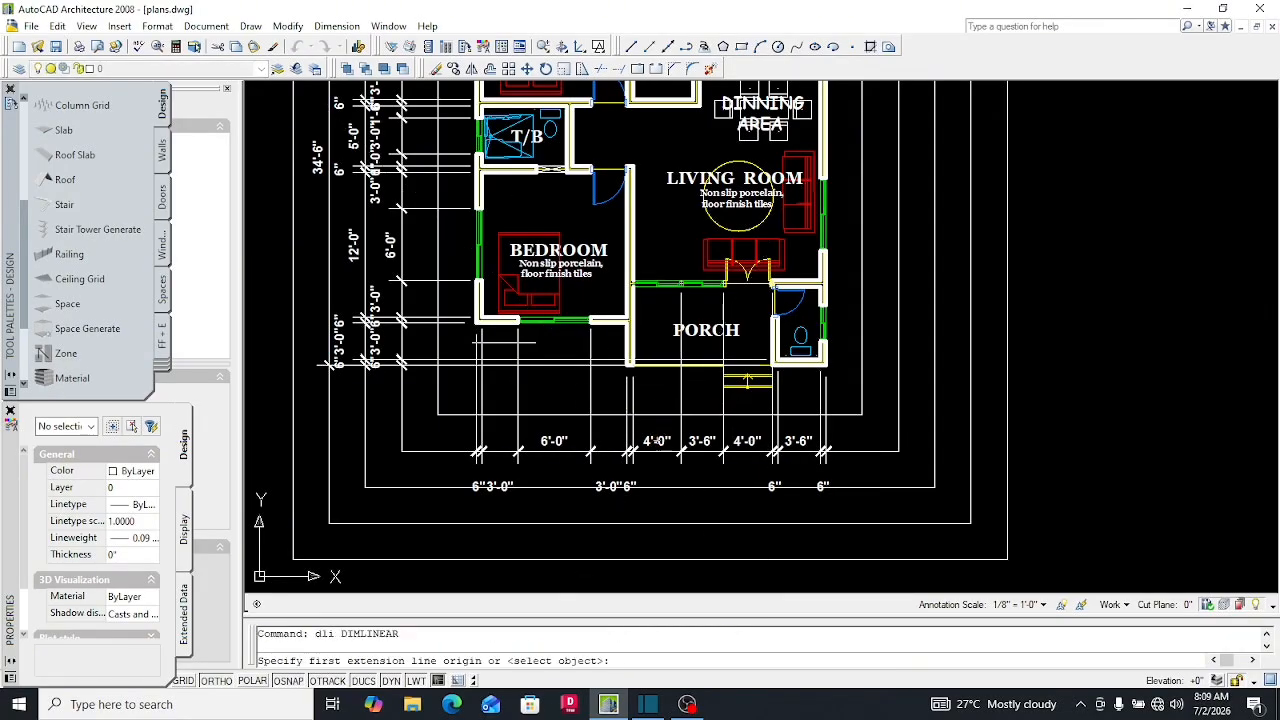
{"action": "scroll", "coordinate": [472, 325], "scroll_direction": "up", "scroll_amount": 5}
{"action": "left_click", "coordinate": [457, 311]}
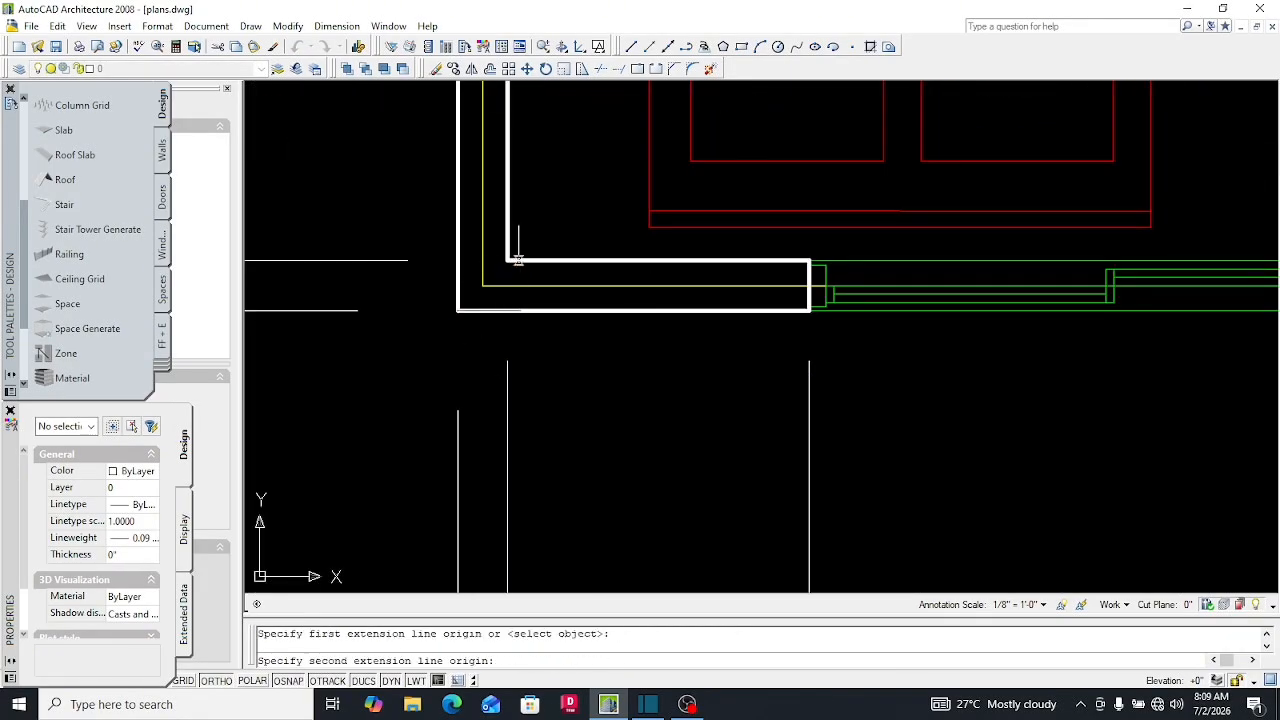
{"action": "left_click", "coordinate": [508, 261]}
{"action": "scroll", "coordinate": [515, 300], "scroll_direction": "down", "scroll_amount": 3}
{"action": "scroll", "coordinate": [515, 300], "scroll_direction": "down", "scroll_amount": 4}
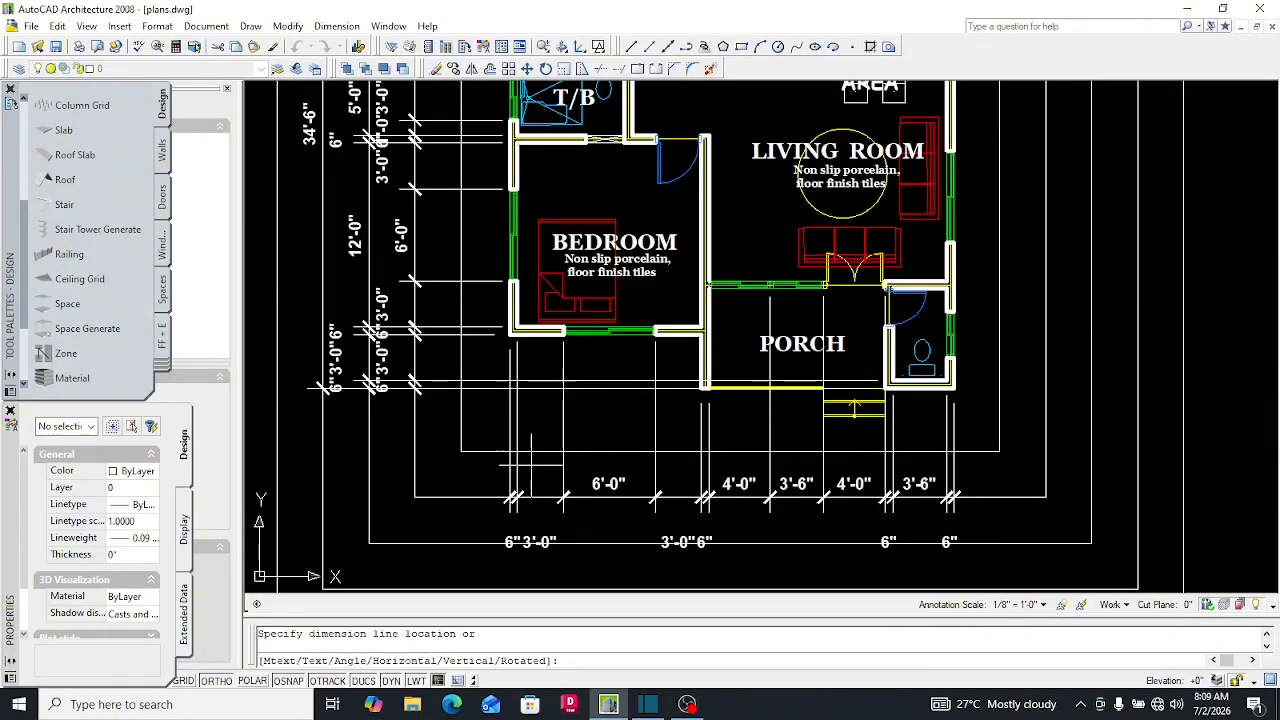
{"action": "scroll", "coordinate": [500, 505], "scroll_direction": "up", "scroll_amount": 4}
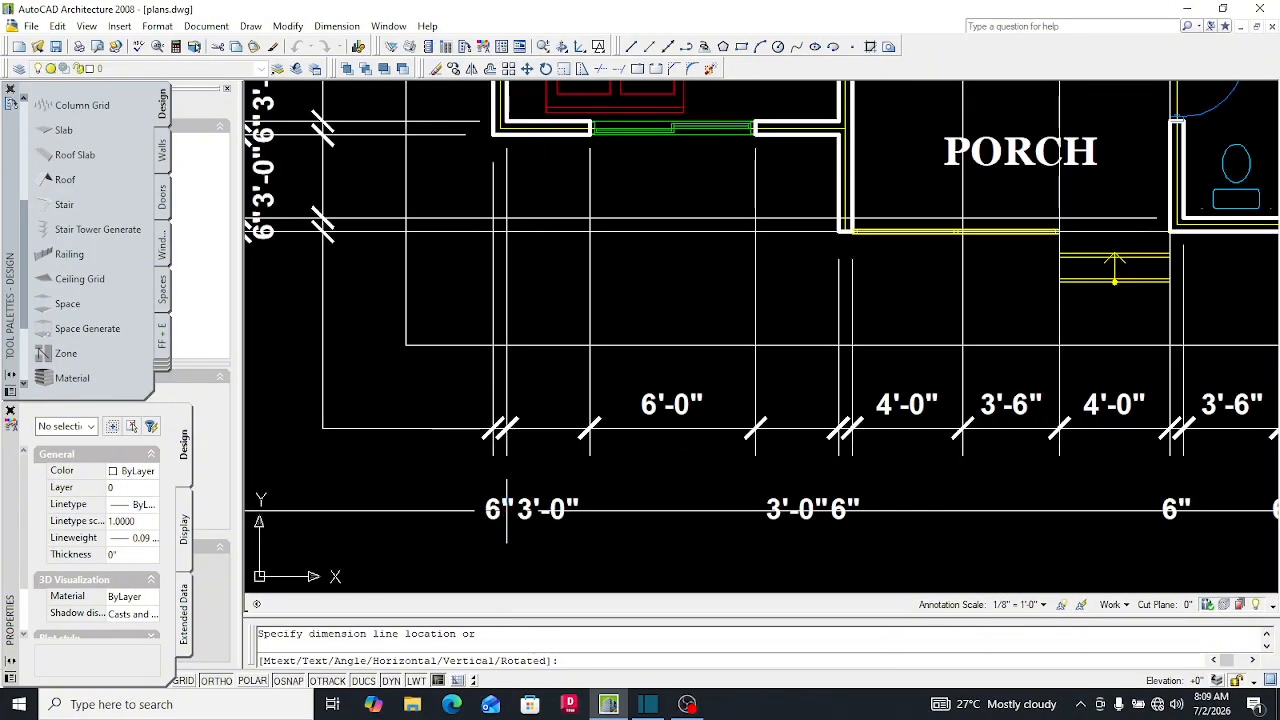
{"action": "left_click", "coordinate": [497, 585]}
{"action": "scroll", "coordinate": [517, 462], "scroll_direction": "down", "scroll_amount": 3}
Continue the lower-side room dimensions across the lower bedroom to both faces of the wall beside the porch
{"action": "type", "text": "dc"}
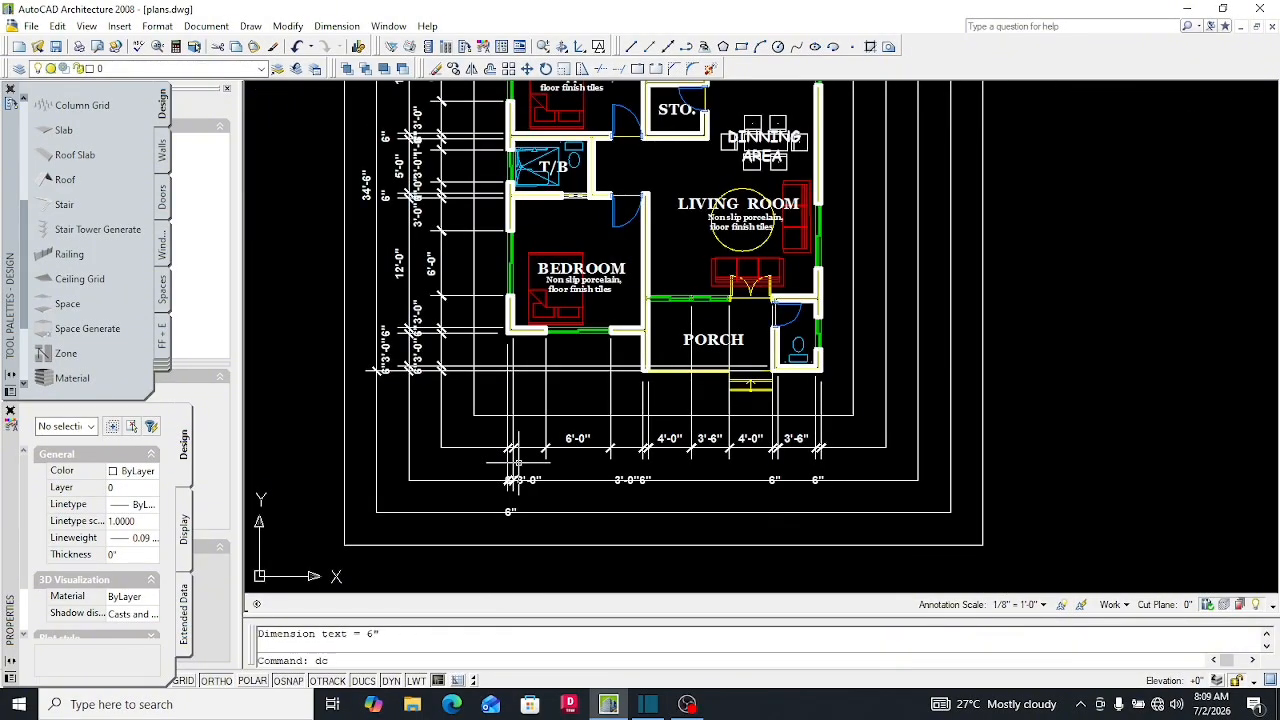
{"action": "type", "text": "o"}
{"action": "key", "text": "Return"}
{"action": "scroll", "coordinate": [523, 473], "scroll_direction": "up", "scroll_amount": 3}
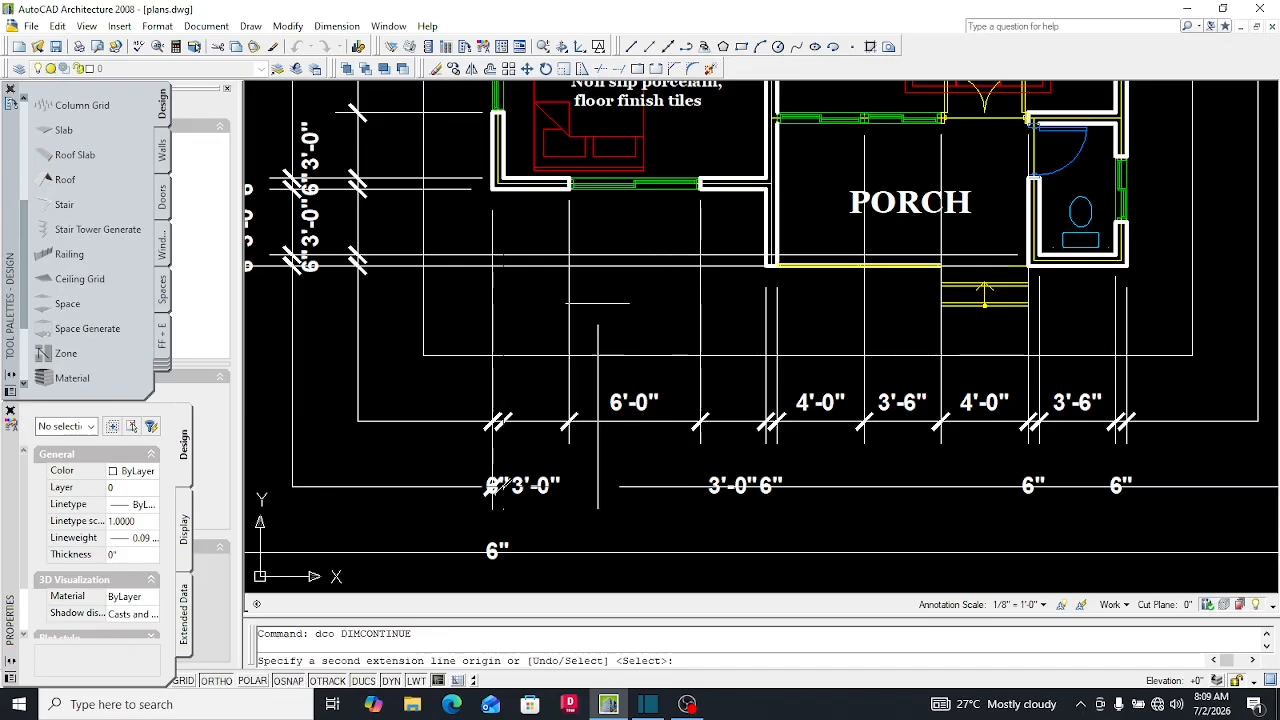
{"action": "scroll", "coordinate": [850, 320], "scroll_direction": "up", "scroll_amount": 2}
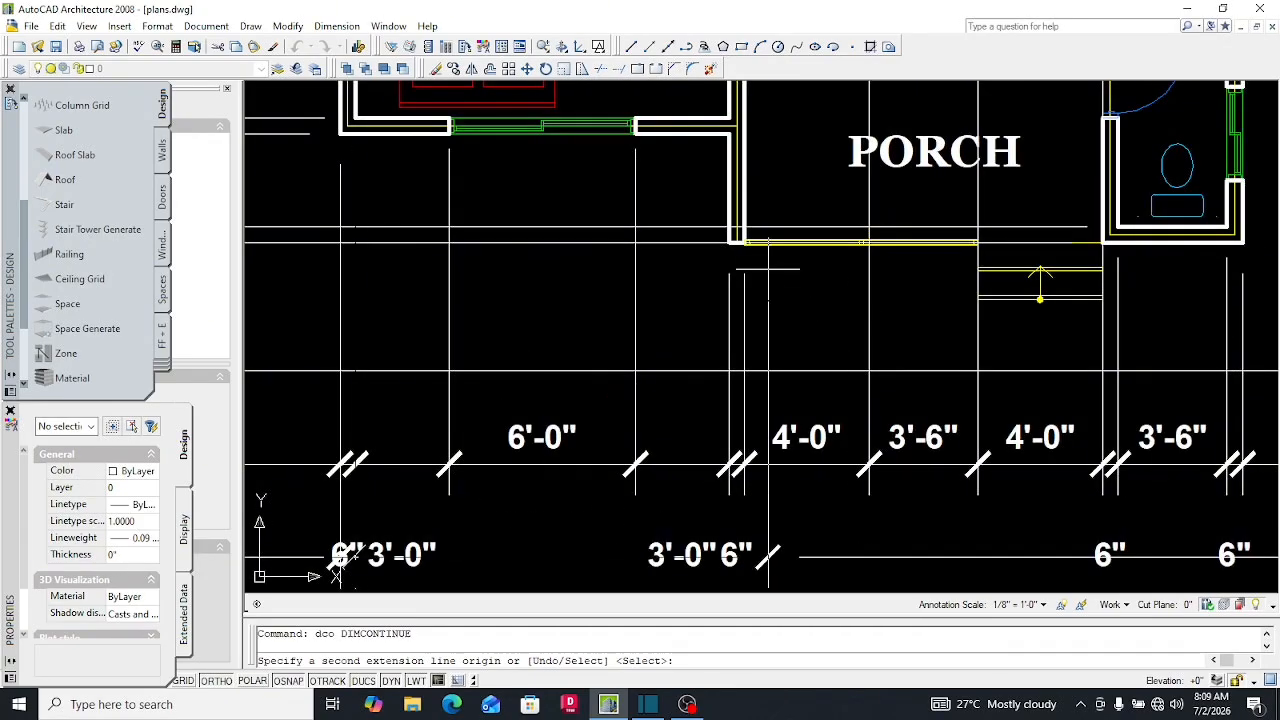
{"action": "scroll", "coordinate": [740, 242], "scroll_direction": "up", "scroll_amount": 3}
{"action": "scroll", "coordinate": [700, 244], "scroll_direction": "up", "scroll_amount": 3}
{"action": "left_click", "coordinate": [791, 242]}
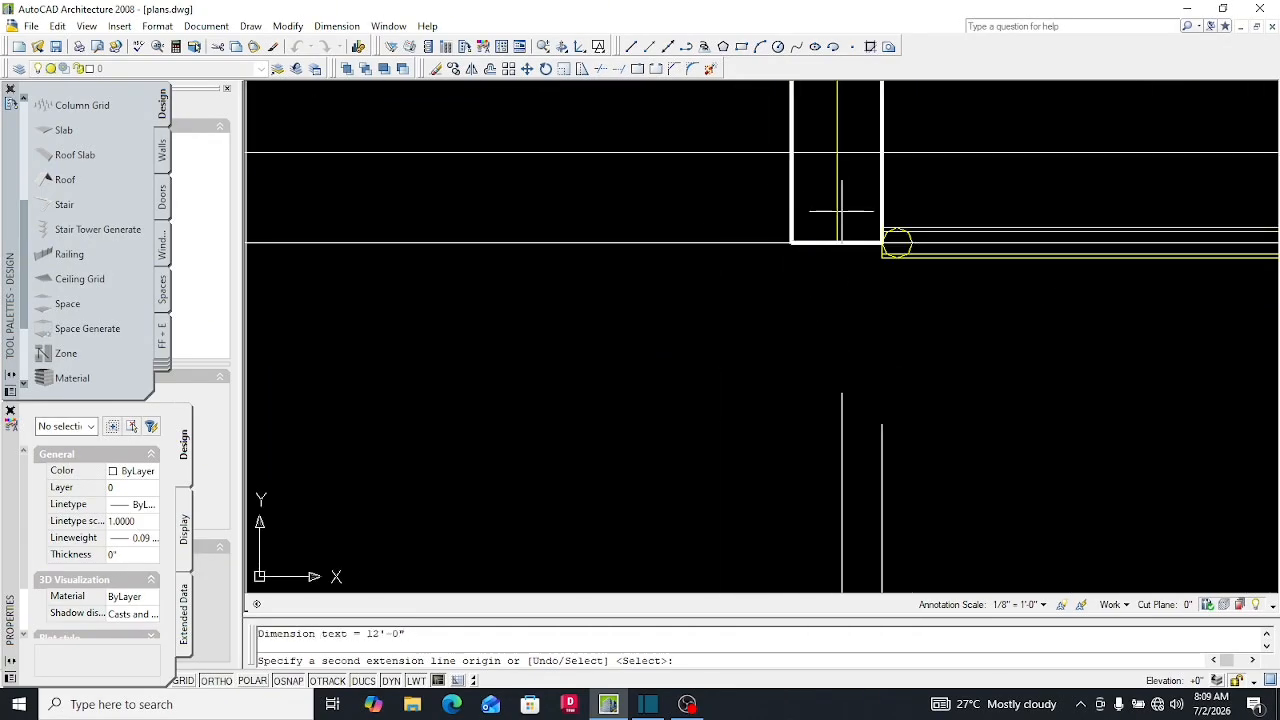
{"action": "left_click", "coordinate": [881, 150]}
{"action": "scroll", "coordinate": [881, 150], "scroll_direction": "down", "scroll_amount": 6}
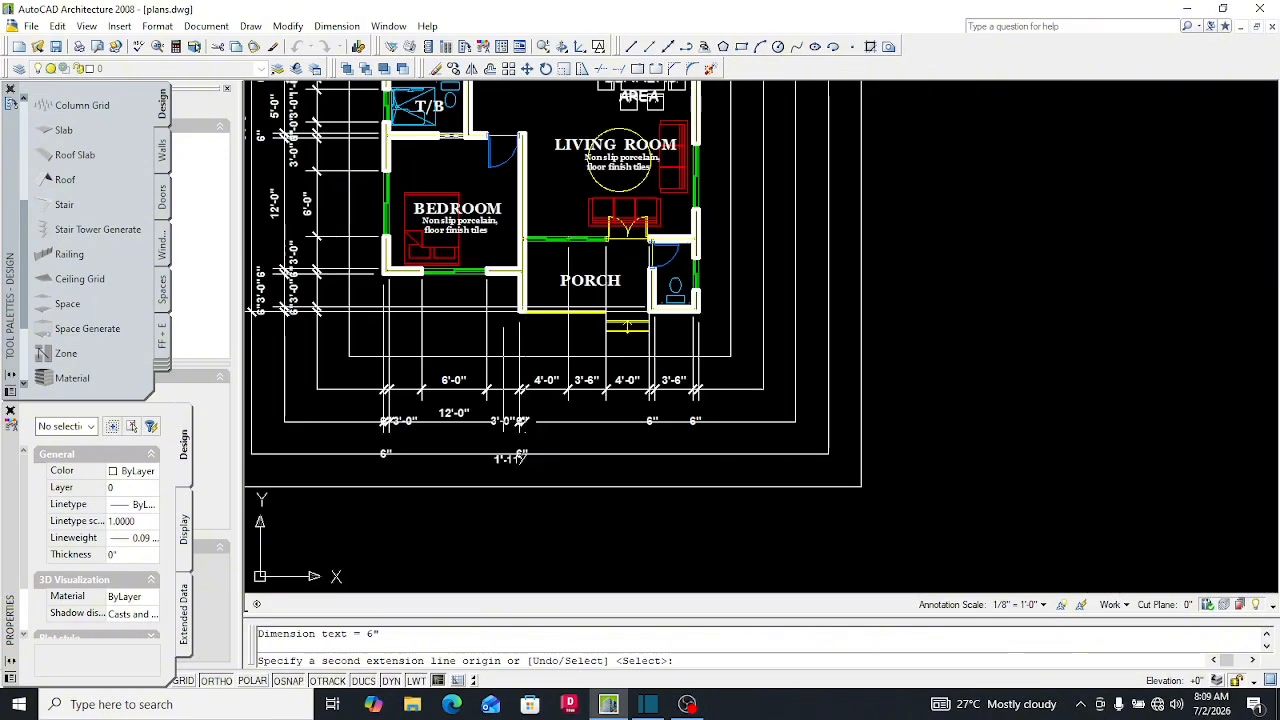
Continue the lower-side room dimensions across the porch and toilet to both faces of each toilet side wall, and end the chain
{"action": "scroll", "coordinate": [531, 535], "scroll_direction": "up", "scroll_amount": 2}
{"action": "scroll", "coordinate": [608, 343], "scroll_direction": "up", "scroll_amount": 5}
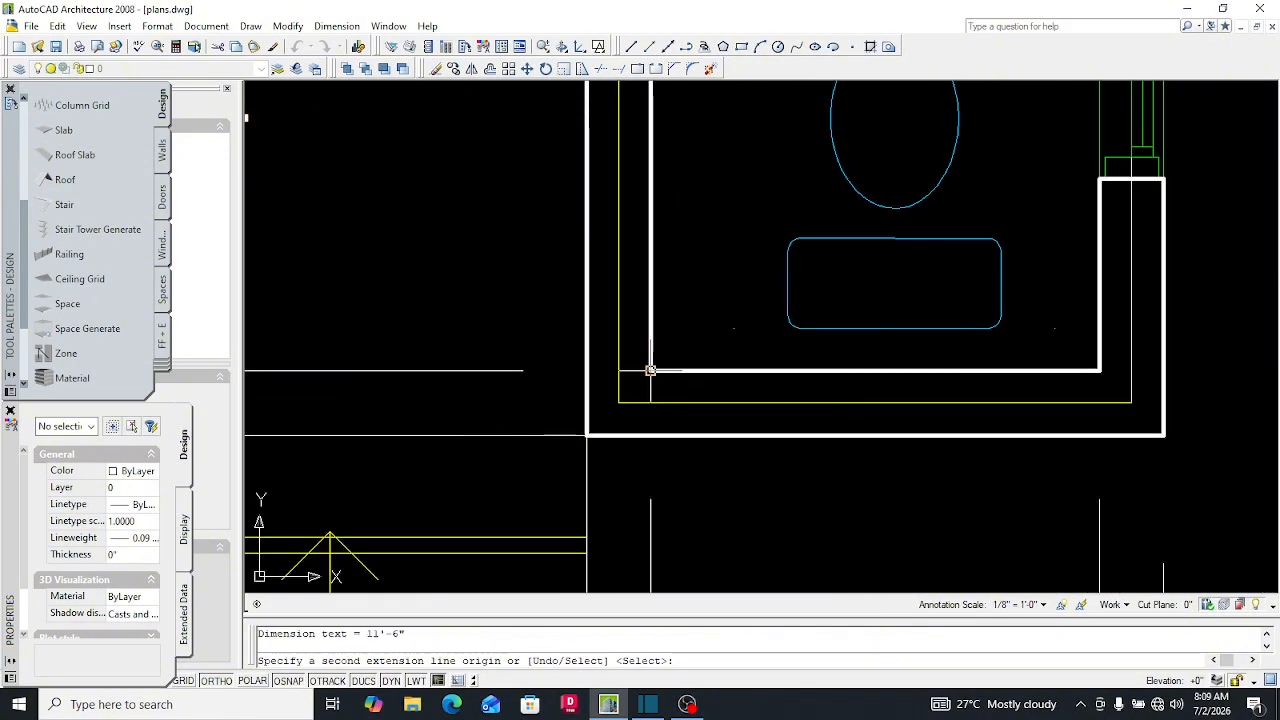
{"action": "scroll", "coordinate": [547, 342], "scroll_direction": "down", "scroll_amount": 4}
{"action": "scroll", "coordinate": [694, 353], "scroll_direction": "up", "scroll_amount": 5}
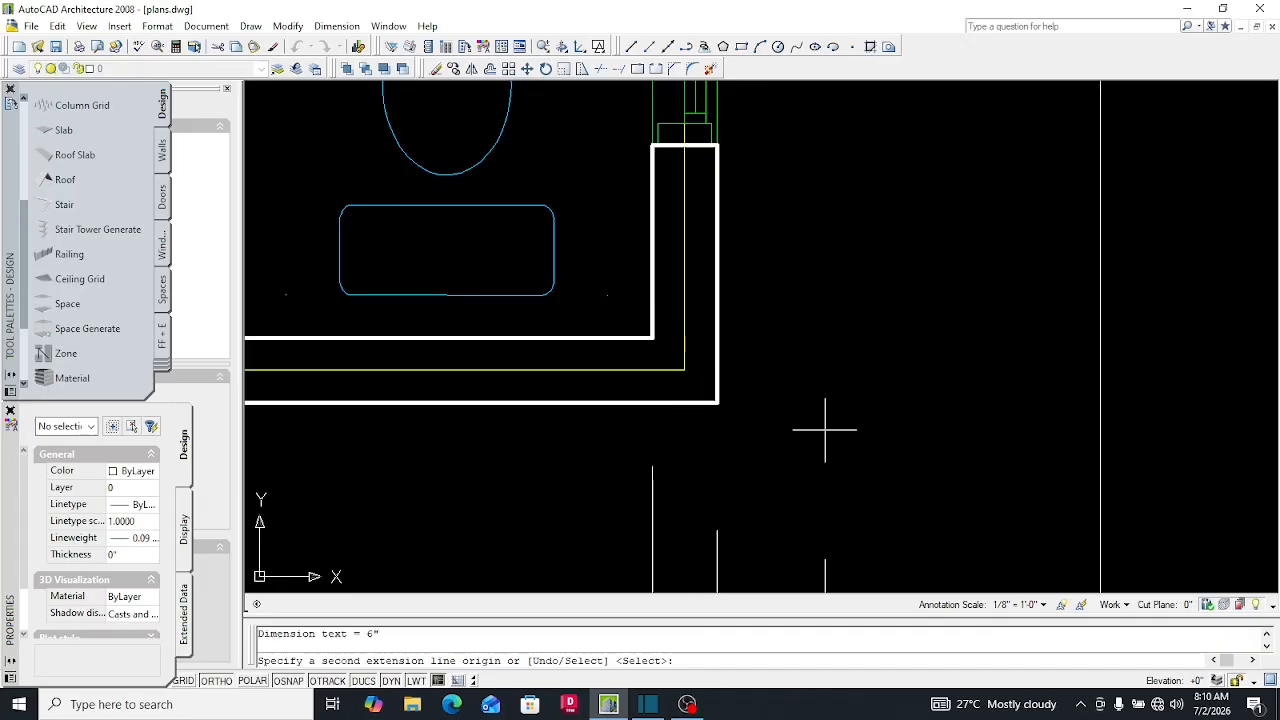
{"action": "scroll", "coordinate": [830, 400], "scroll_direction": "down", "scroll_amount": 8}
{"action": "key", "text": "Escape"}
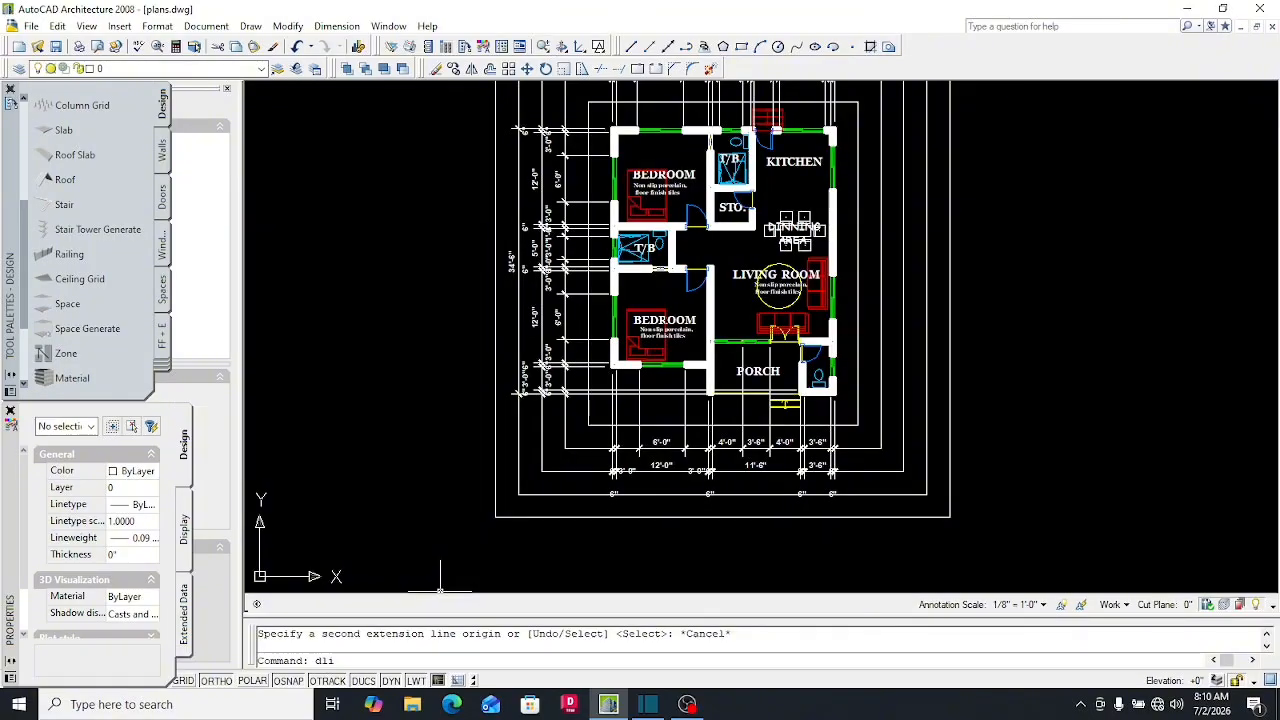
Place an overall linear dimension from the lower bedroom's outer corner to the toilet's far outer corner, on the fourth guide rectangle below
{"action": "key", "text": "Return"}
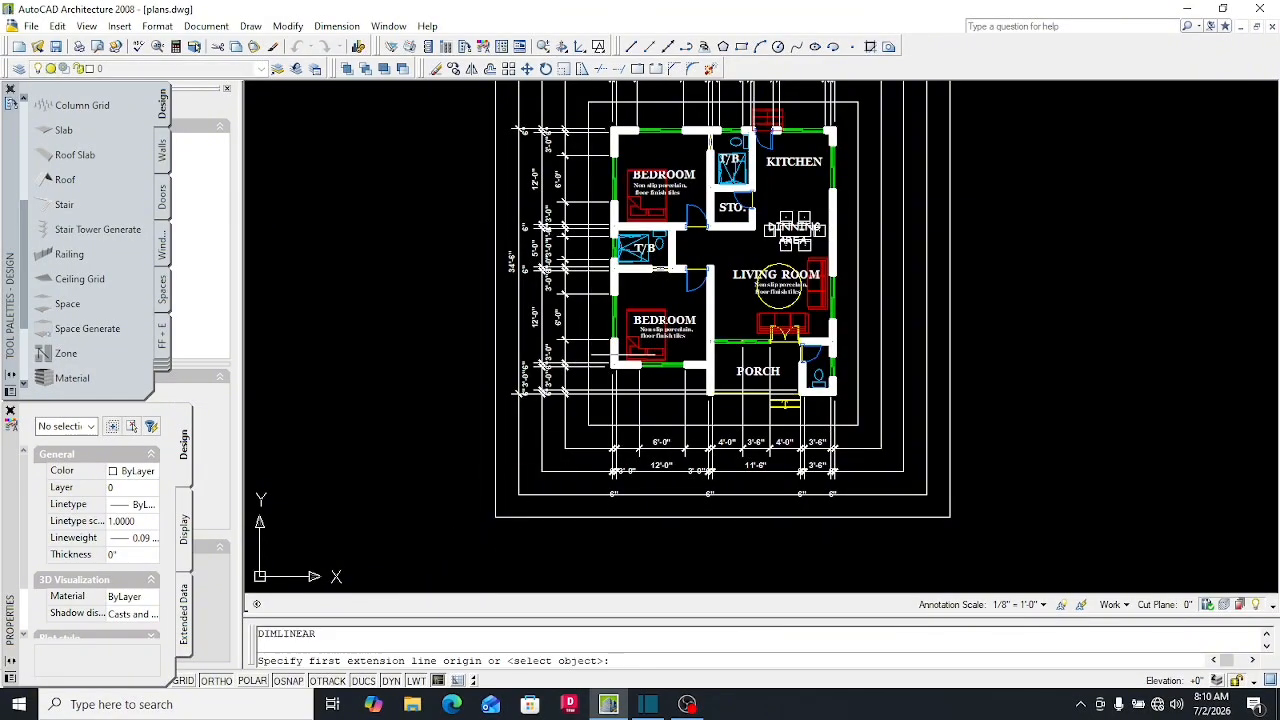
{"action": "scroll", "coordinate": [622, 326], "scroll_direction": "up", "scroll_amount": 5}
{"action": "left_click", "coordinate": [573, 492]}
{"action": "scroll", "coordinate": [600, 495], "scroll_direction": "down", "scroll_amount": 12}
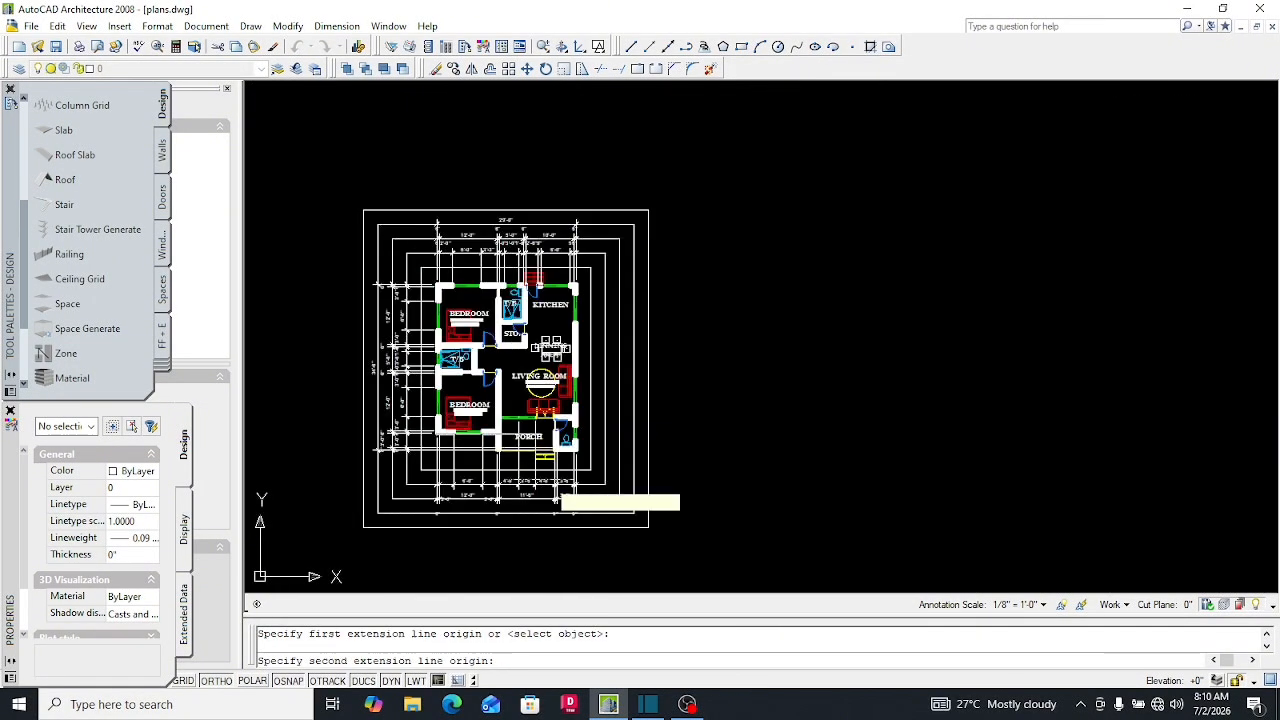
{"action": "scroll", "coordinate": [575, 480], "scroll_direction": "up", "scroll_amount": 14}
{"action": "left_click", "coordinate": [655, 424]}
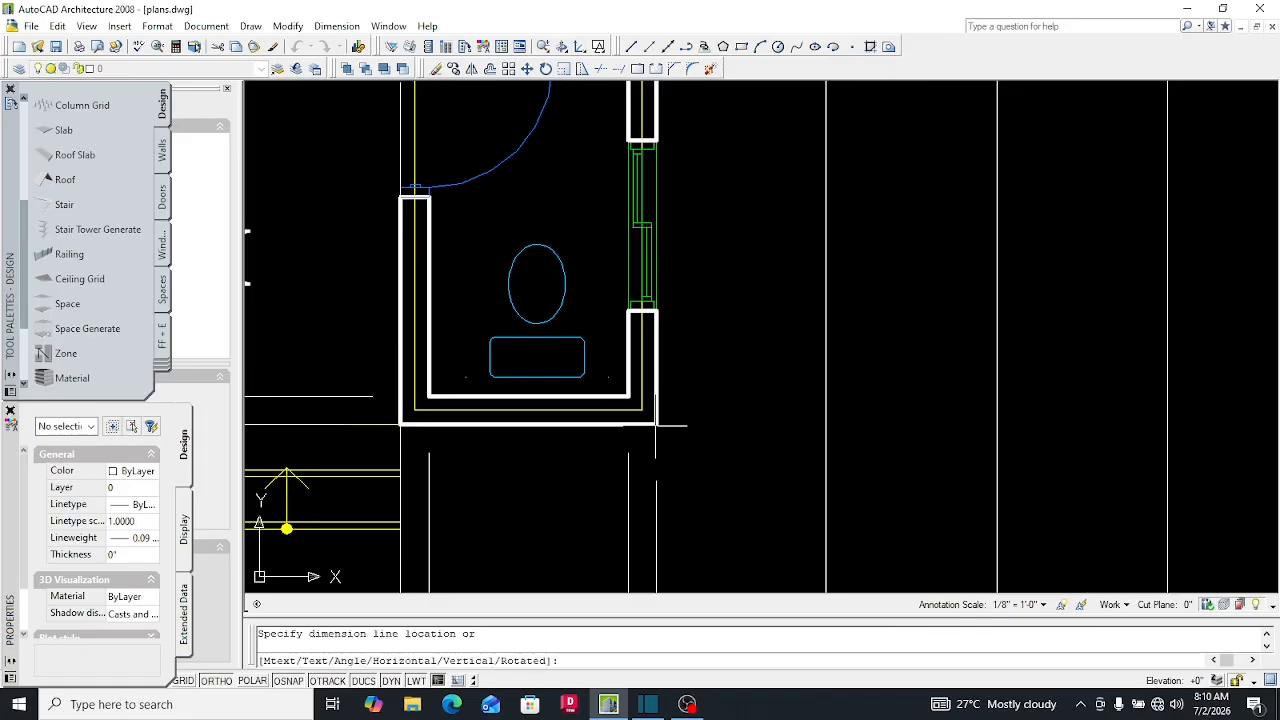
{"action": "scroll", "coordinate": [640, 420], "scroll_direction": "down", "scroll_amount": 10}
{"action": "scroll", "coordinate": [262, 512], "scroll_direction": "up", "scroll_amount": 7}
{"action": "scroll", "coordinate": [262, 512], "scroll_direction": "up", "scroll_amount": 5}
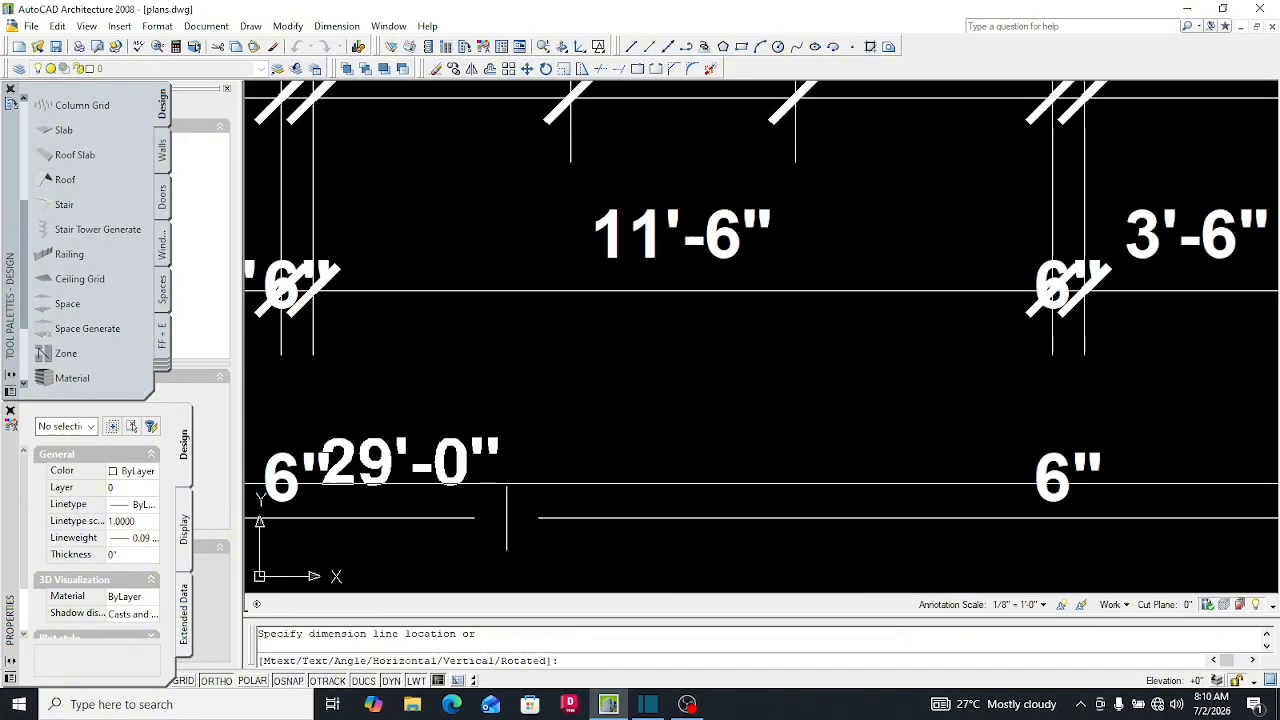
{"action": "left_click", "coordinate": [517, 486]}
Review the opening, room and overall dimension tiers along the plan's lower side against the guide rectangles, and inspect the undimensioned kitchen side
{"action": "scroll", "coordinate": [262, 497], "scroll_direction": "down", "scroll_amount": 8}
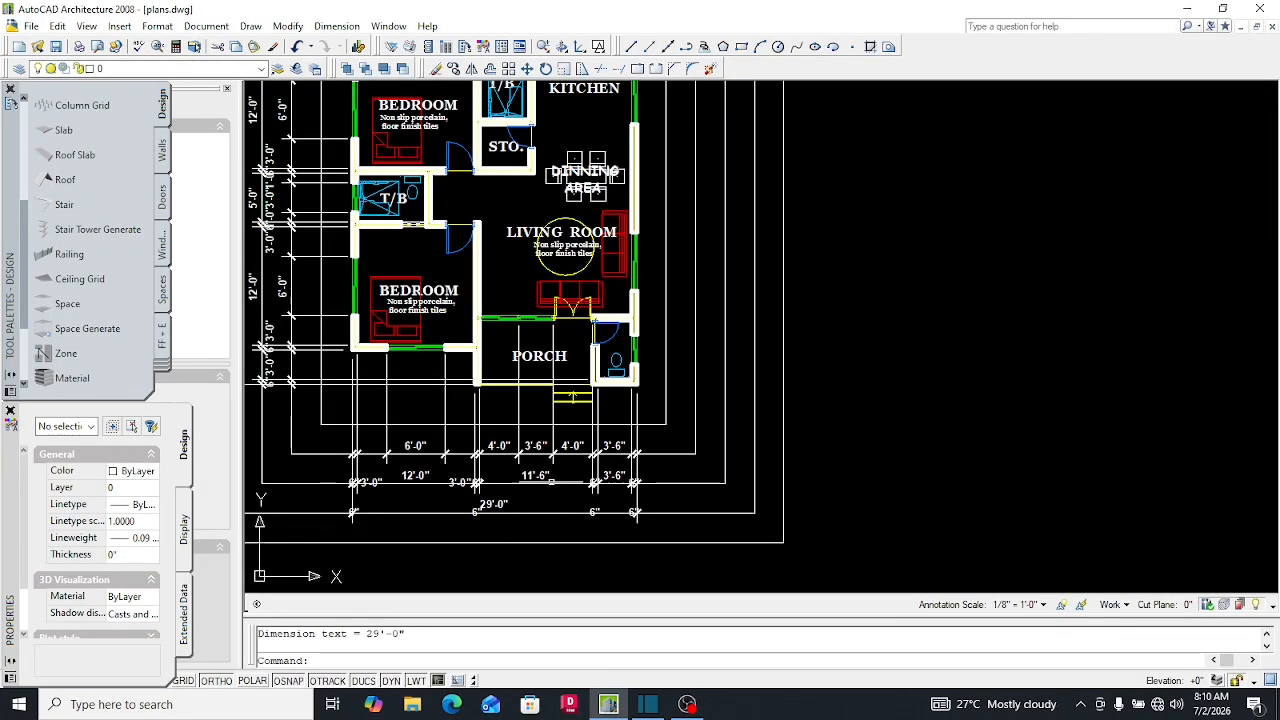
{"action": "scroll", "coordinate": [604, 383], "scroll_direction": "up", "scroll_amount": 5}
{"action": "scroll", "coordinate": [604, 383], "scroll_direction": "down", "scroll_amount": 3}
{"action": "scroll", "coordinate": [604, 383], "scroll_direction": "up", "scroll_amount": 3}
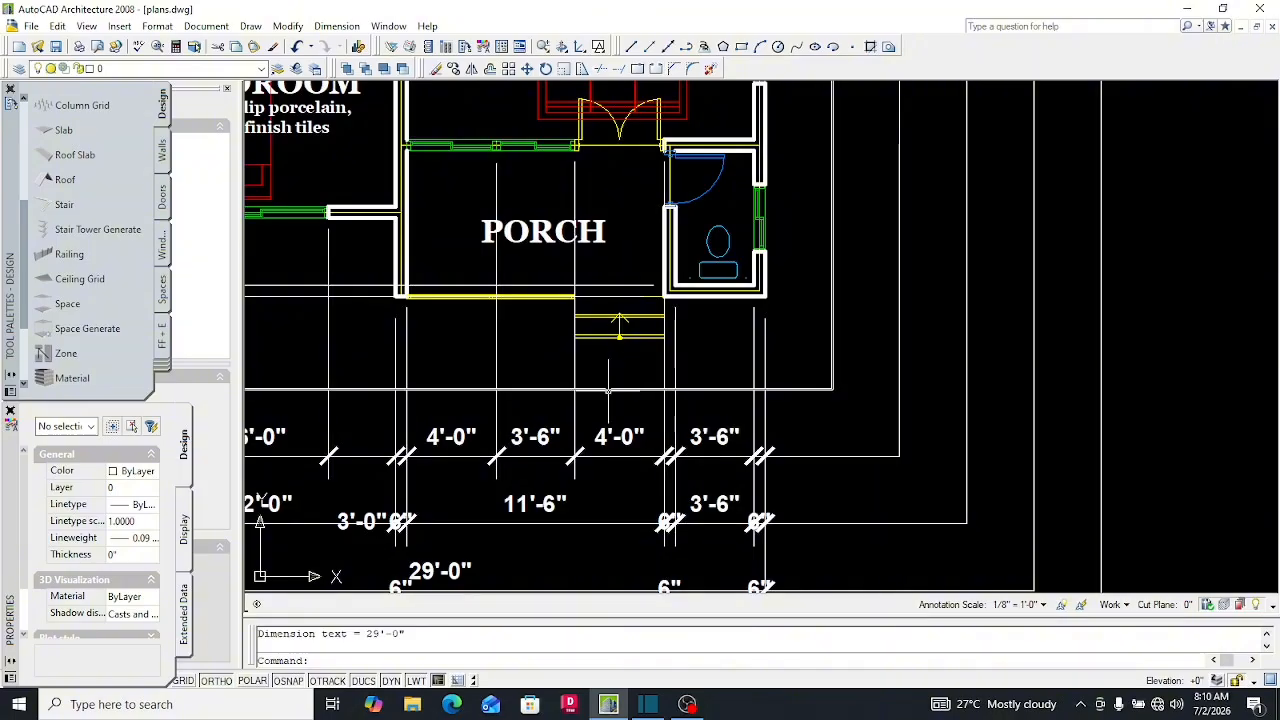
{"action": "scroll", "coordinate": [608, 391], "scroll_direction": "down", "scroll_amount": 4}
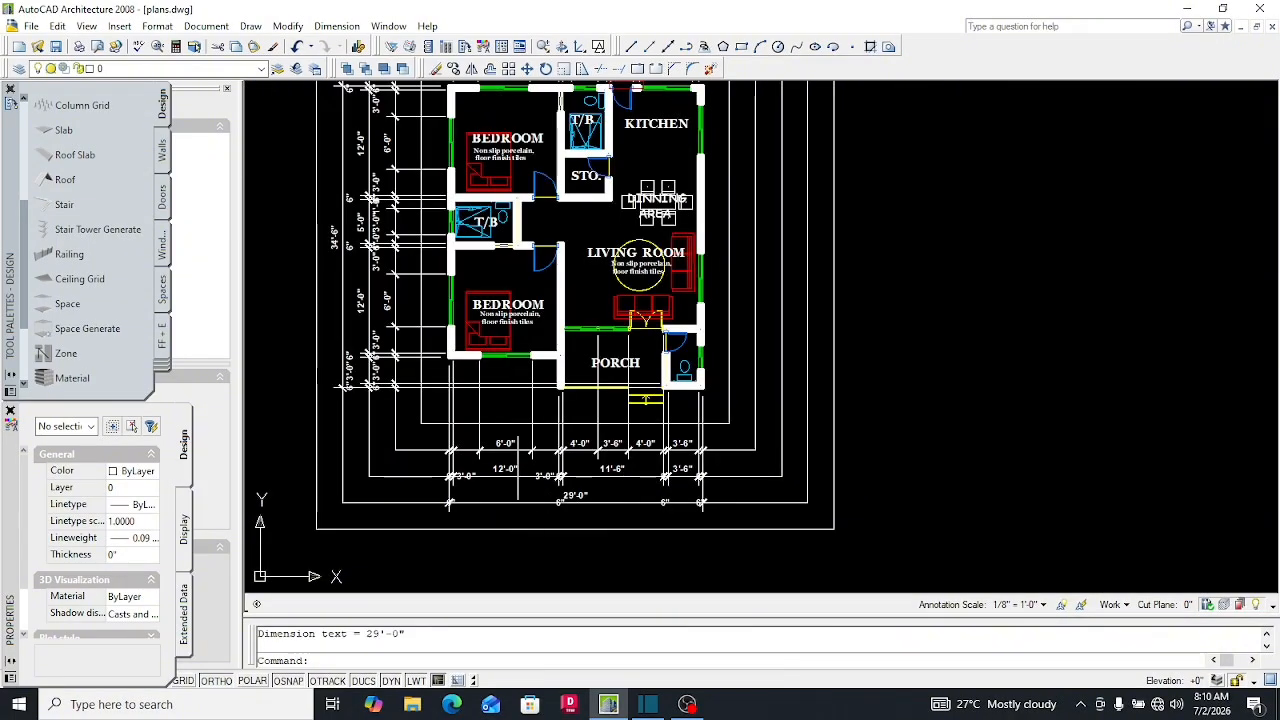
{"action": "scroll", "coordinate": [508, 448], "scroll_direction": "up", "scroll_amount": 5}
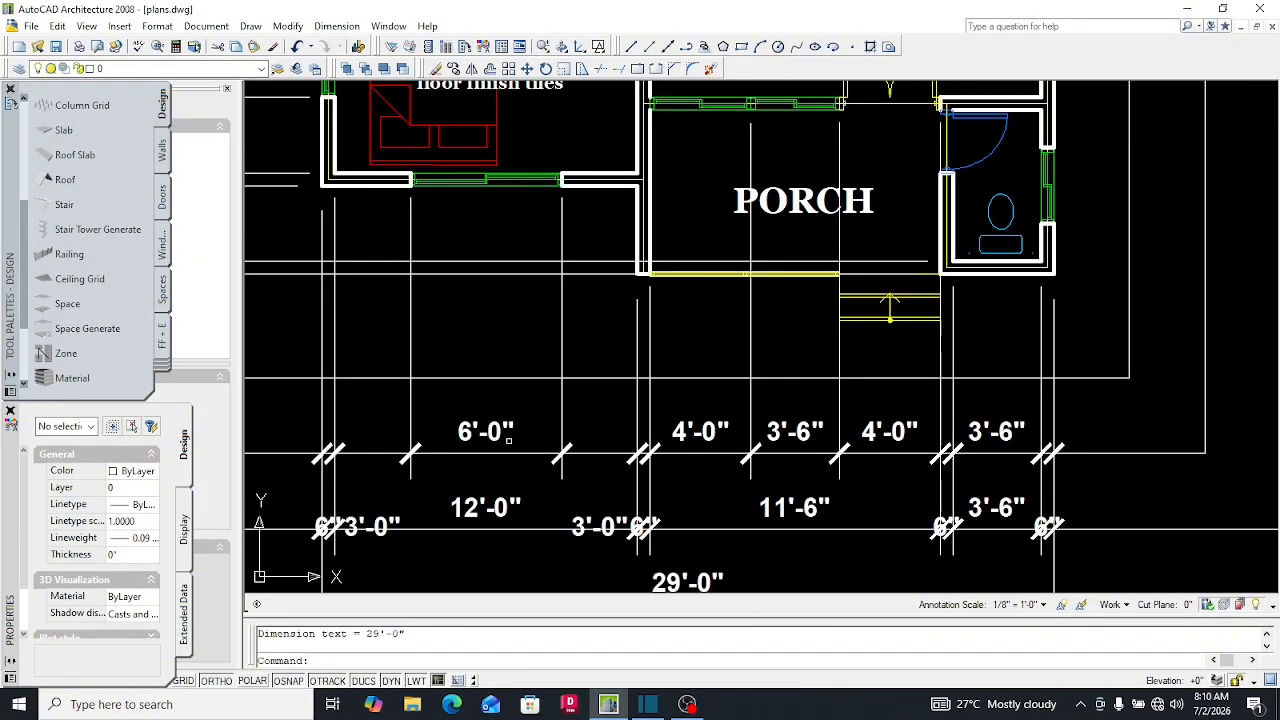
{"action": "scroll", "coordinate": [508, 437], "scroll_direction": "down", "scroll_amount": 5}
{"action": "scroll", "coordinate": [508, 500], "scroll_direction": "up", "scroll_amount": 6}
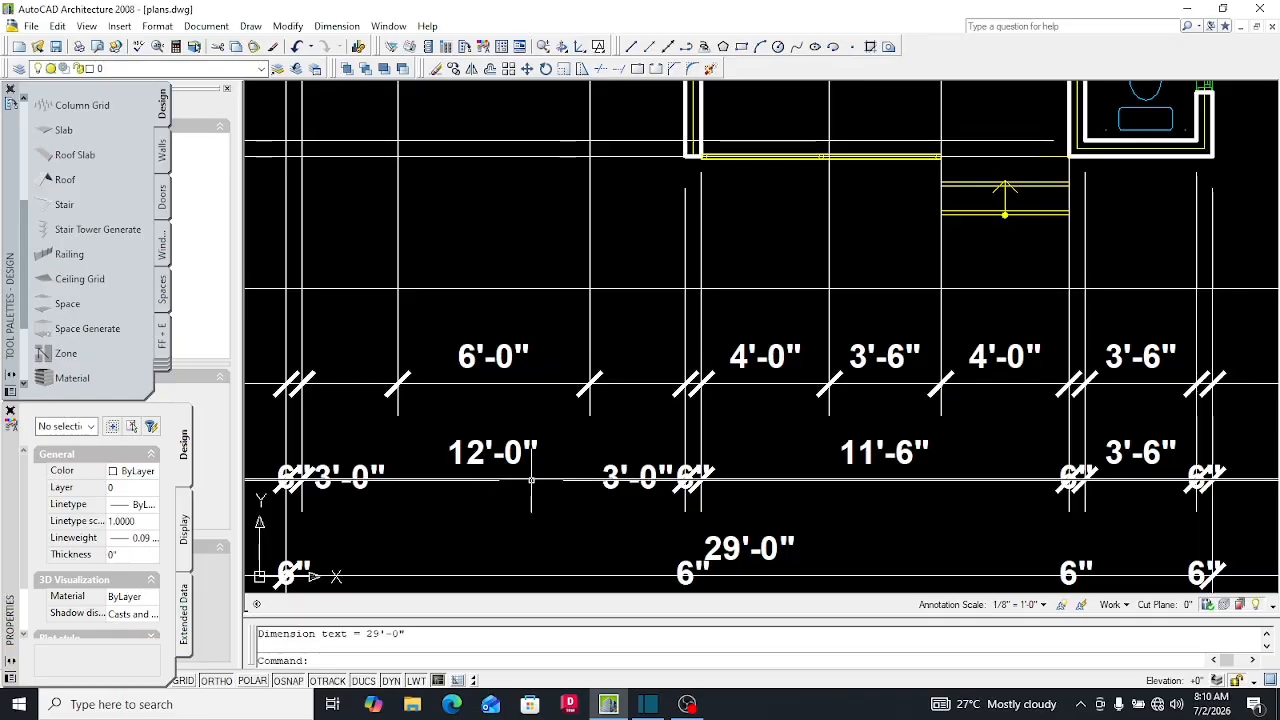
{"action": "scroll", "coordinate": [531, 481], "scroll_direction": "down", "scroll_amount": 4}
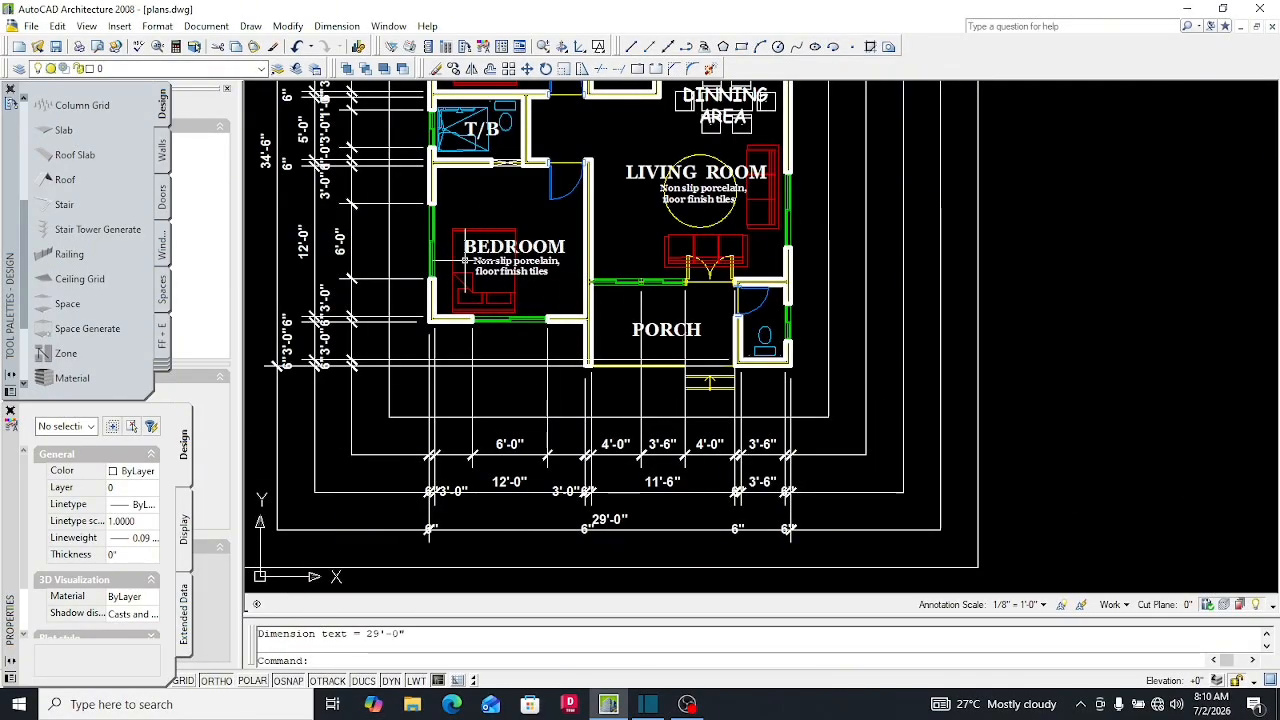
{"action": "scroll", "coordinate": [508, 480], "scroll_direction": "down", "scroll_amount": 4}
{"action": "scroll", "coordinate": [500, 451], "scroll_direction": "up", "scroll_amount": 5}
{"action": "scroll", "coordinate": [509, 509], "scroll_direction": "down", "scroll_amount": 4}
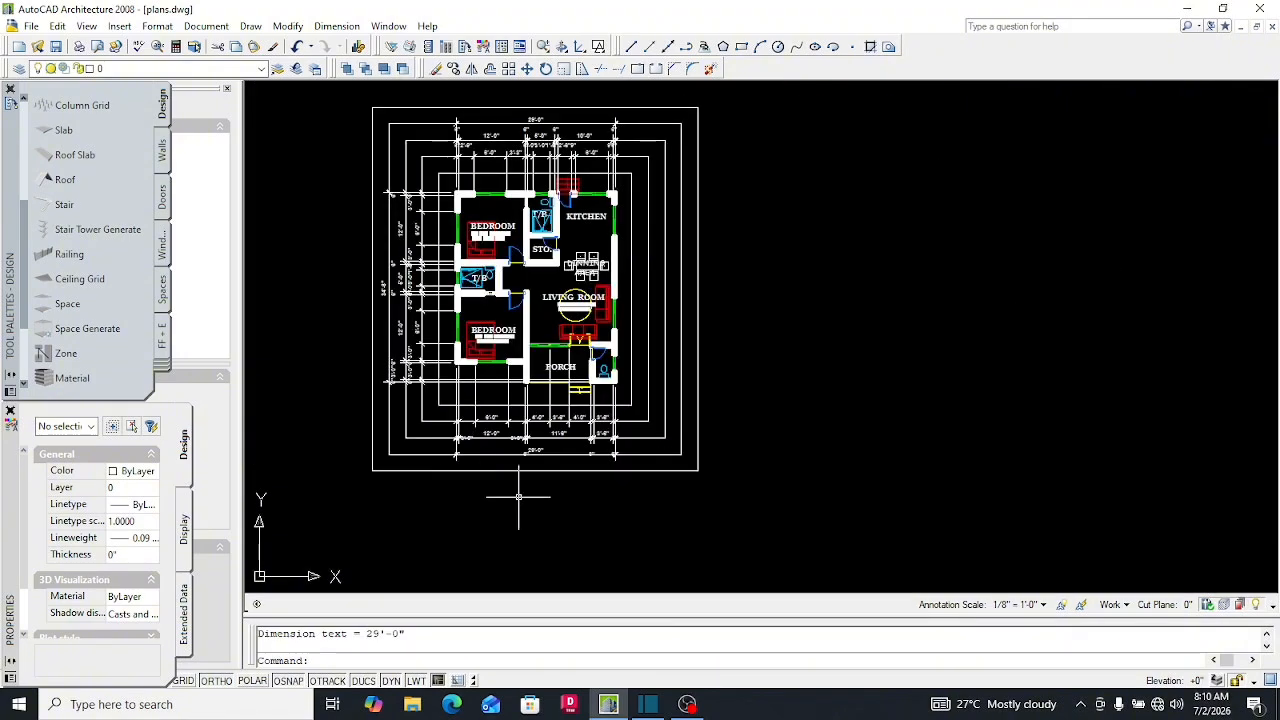
{"action": "scroll", "coordinate": [514, 464], "scroll_direction": "up", "scroll_amount": 3}
{"action": "scroll", "coordinate": [514, 464], "scroll_direction": "down", "scroll_amount": 3}
{"action": "scroll", "coordinate": [530, 445], "scroll_direction": "up", "scroll_amount": 8}
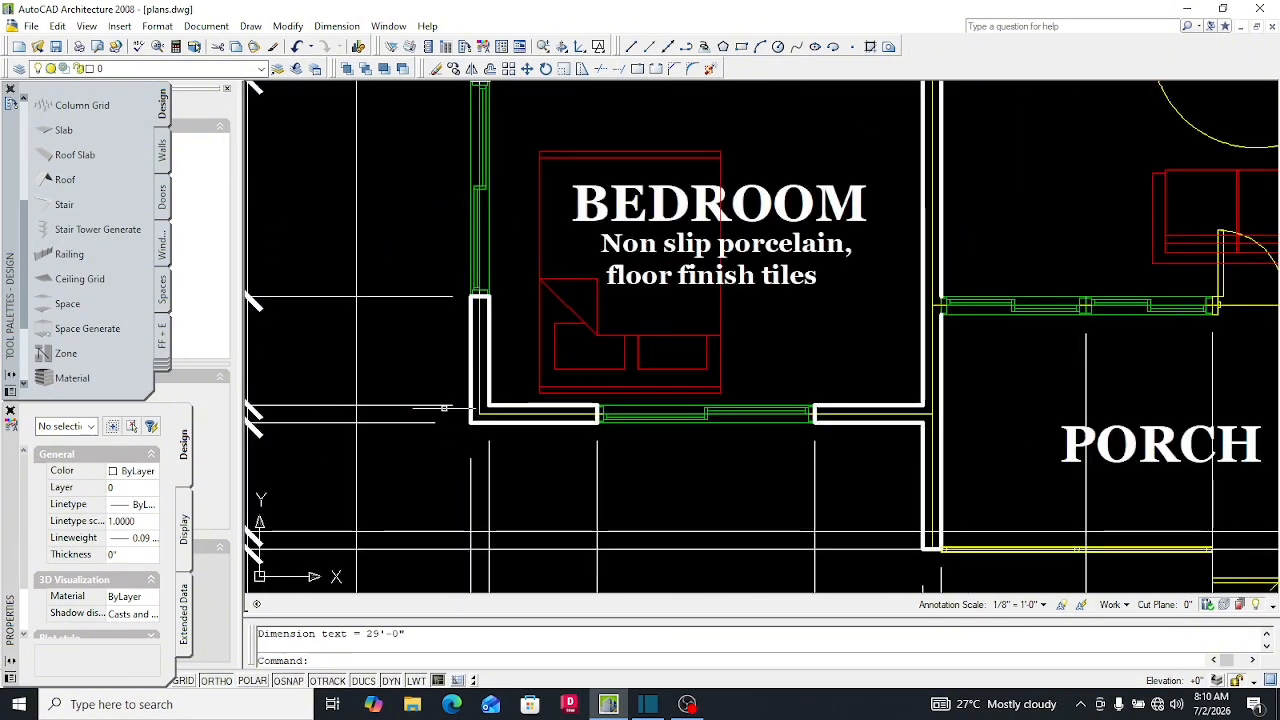
{"action": "scroll", "coordinate": [550, 436], "scroll_direction": "down", "scroll_amount": 4}
{"action": "scroll", "coordinate": [422, 403], "scroll_direction": "down", "scroll_amount": 4}
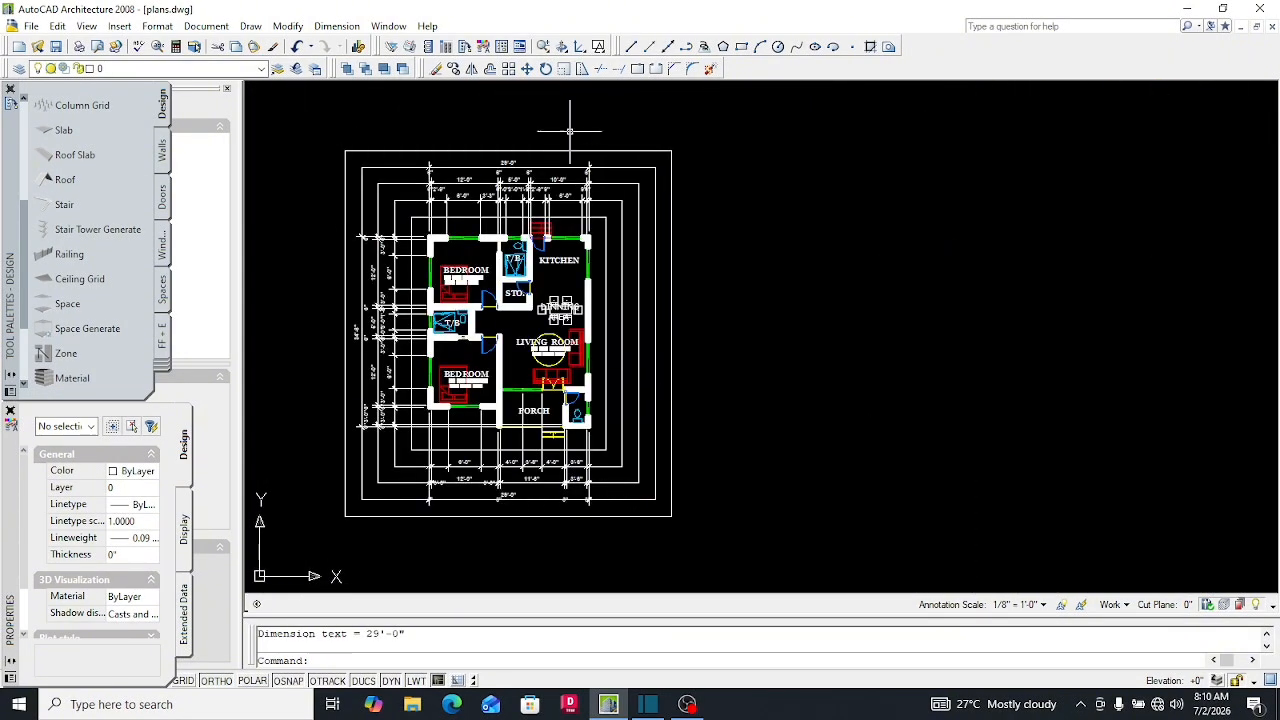
{"action": "scroll", "coordinate": [605, 245], "scroll_direction": "up", "scroll_amount": 4}
{"action": "key", "text": "Escape"}
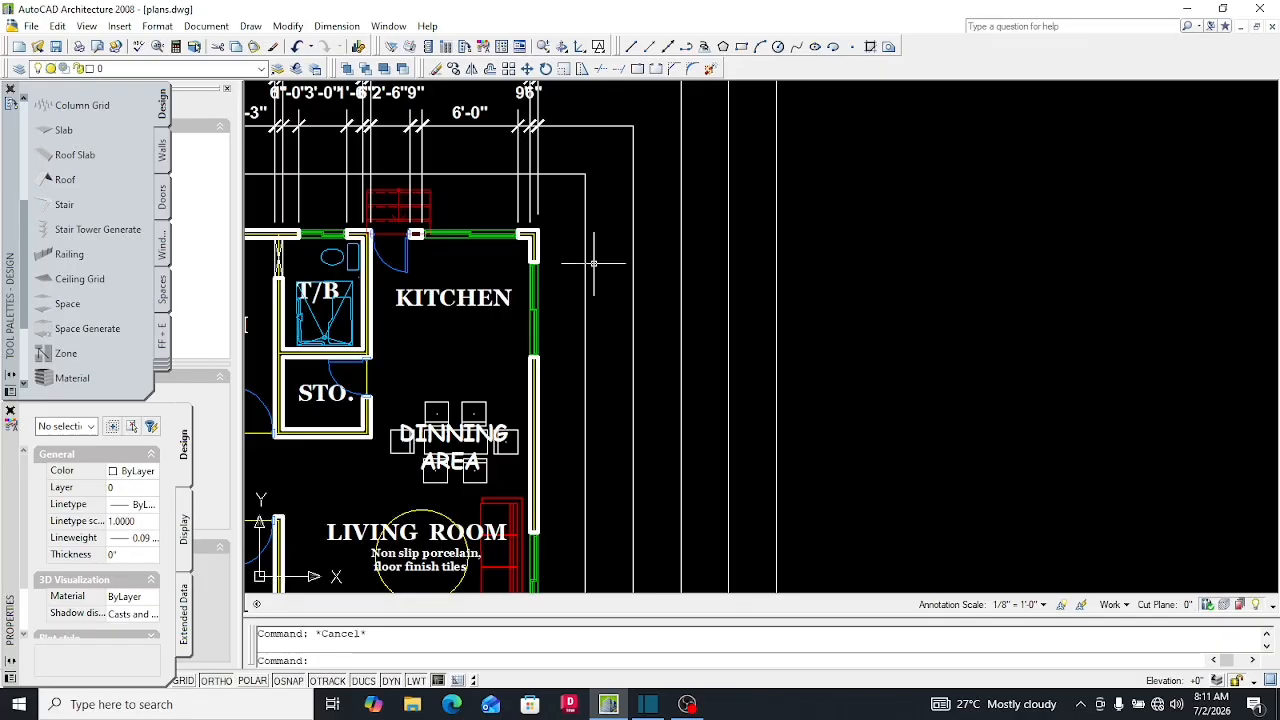
Place a linear dimension across the wall thickness at the kitchen's outer corner, on the second guide rectangle beside the kitchen
{"action": "scroll", "coordinate": [576, 293], "scroll_direction": "down", "scroll_amount": 4}
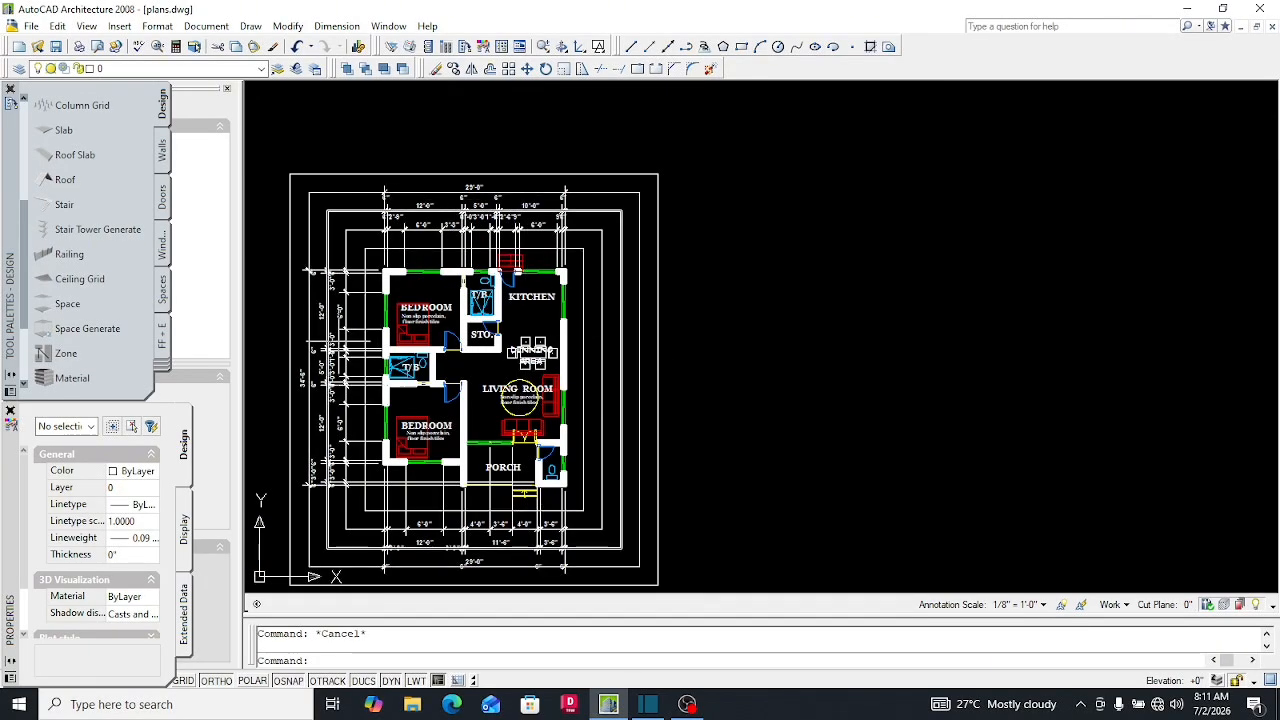
{"action": "scroll", "coordinate": [342, 399], "scroll_direction": "down", "scroll_amount": 4}
{"action": "scroll", "coordinate": [397, 476], "scroll_direction": "up", "scroll_amount": 3}
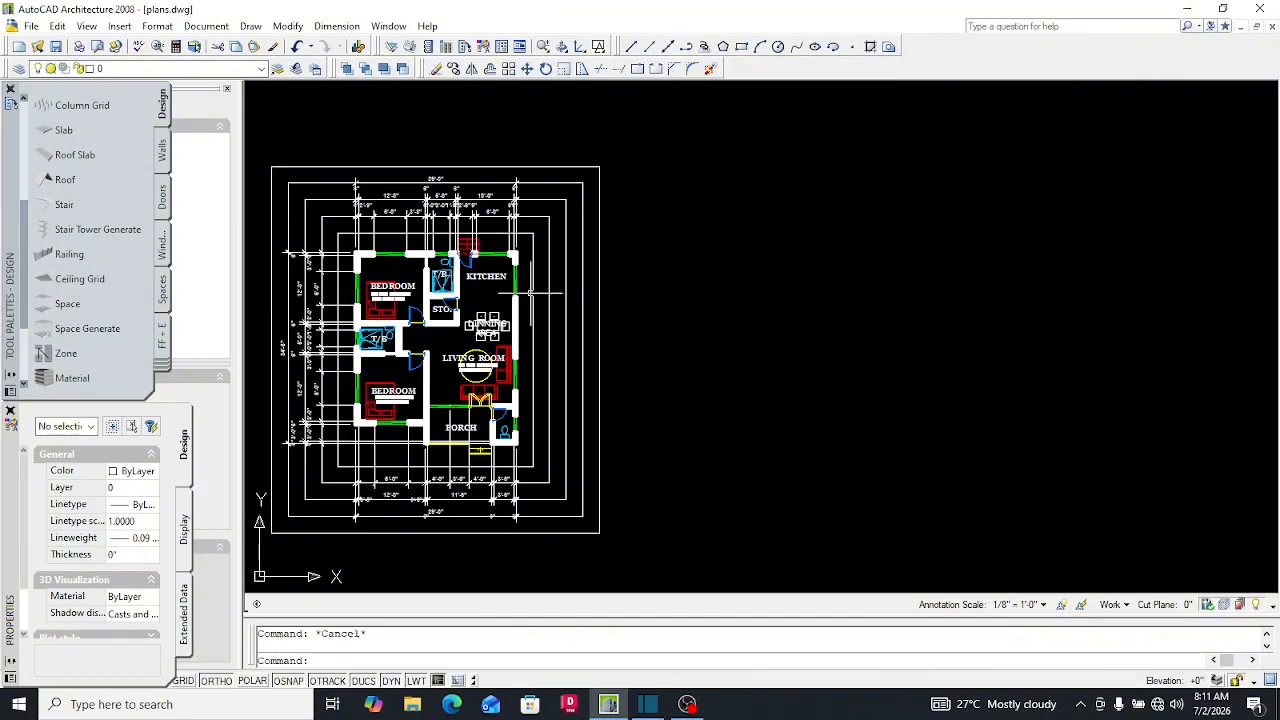
{"action": "scroll", "coordinate": [530, 293], "scroll_direction": "up", "scroll_amount": 2}
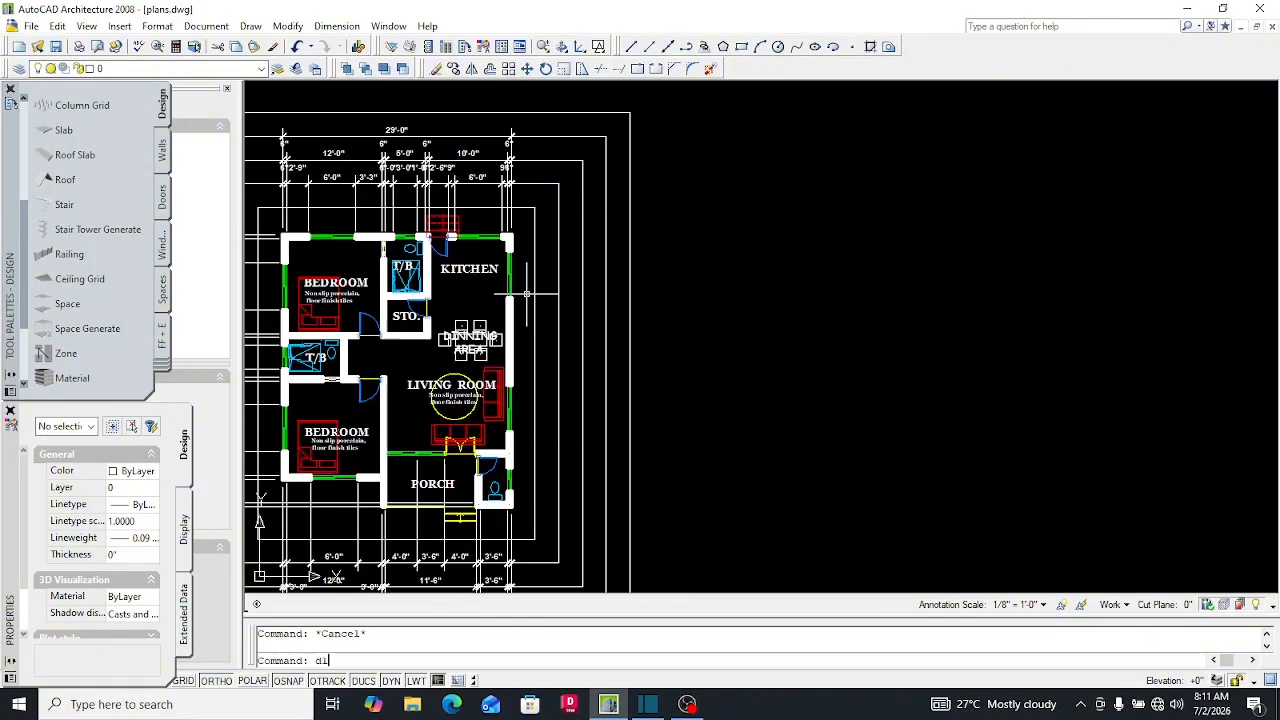
{"action": "type", "text": "i"}
{"action": "key", "text": "Return"}
{"action": "scroll", "coordinate": [512, 240], "scroll_direction": "up", "scroll_amount": 6}
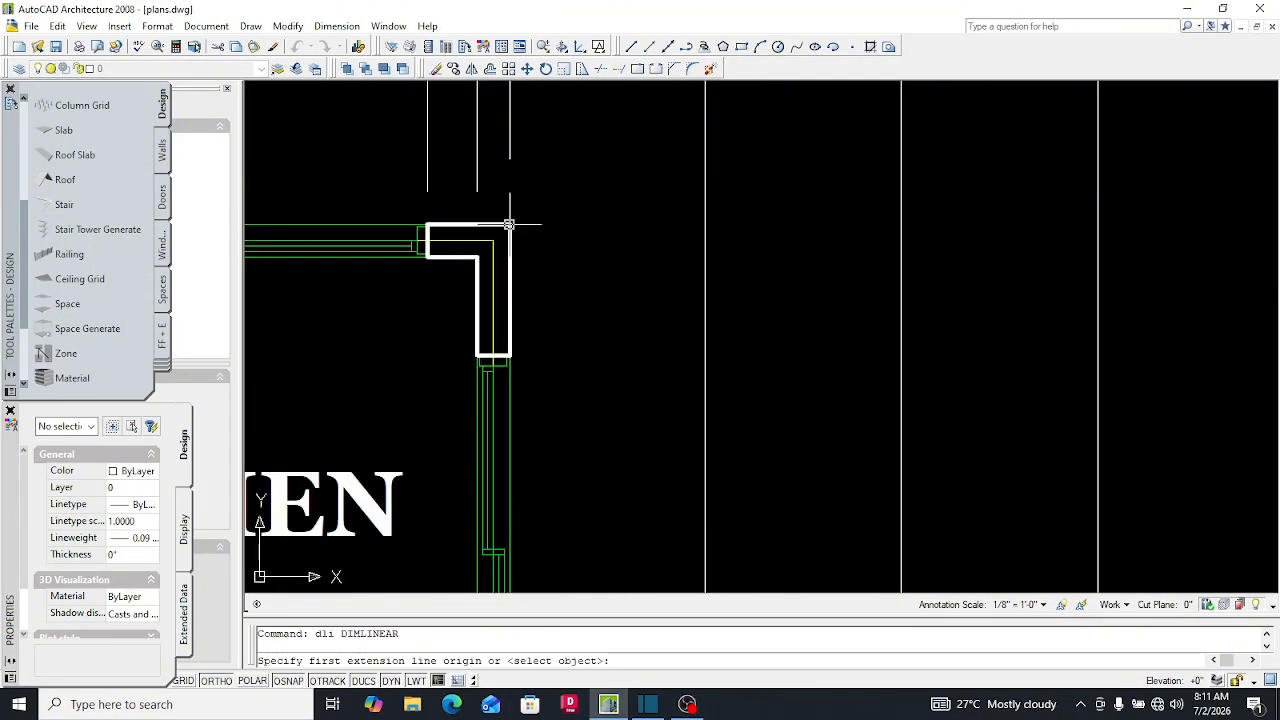
{"action": "left_click", "coordinate": [509, 224]}
{"action": "left_click", "coordinate": [474, 254]}
{"action": "scroll", "coordinate": [530, 262], "scroll_direction": "down", "scroll_amount": 5}
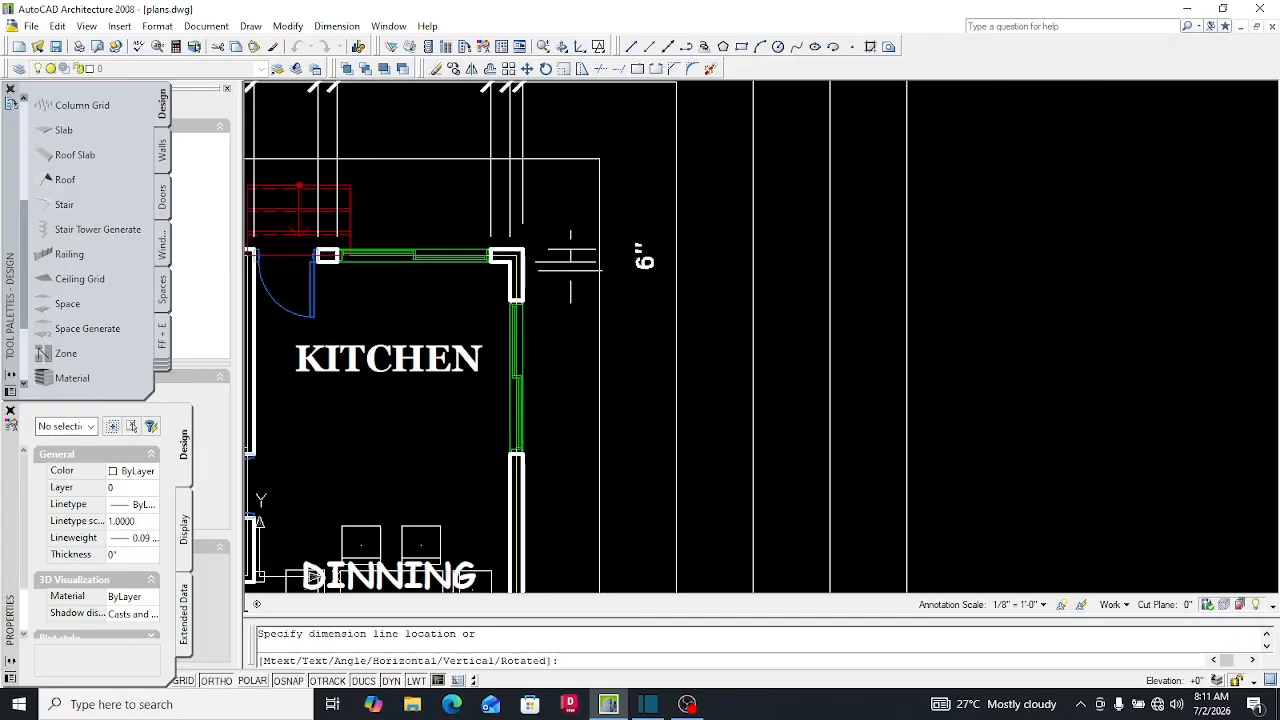
{"action": "left_click", "coordinate": [676, 258]}
Continue the kitchen-side opening dimensions to both edges of the kitchen window in the outer wall
{"action": "scroll", "coordinate": [672, 270], "scroll_direction": "down", "scroll_amount": 5}
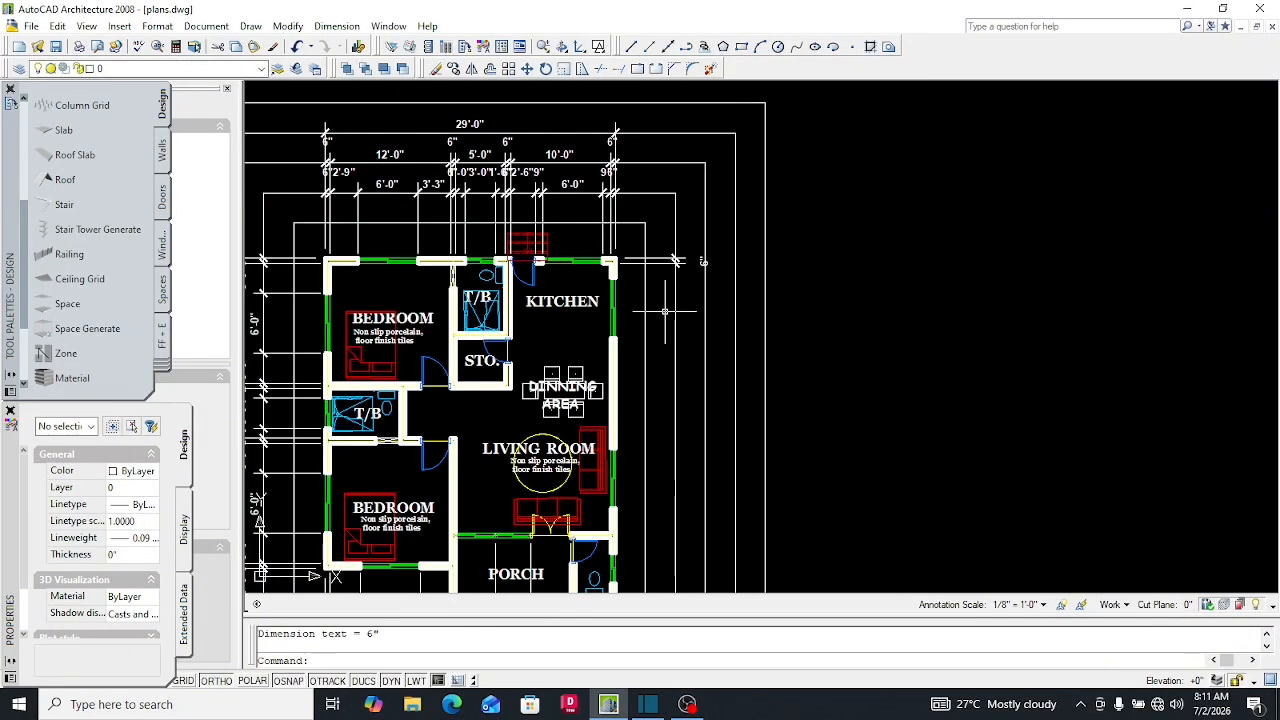
{"action": "type", "text": "dco"}
{"action": "key", "text": "Return"}
{"action": "scroll", "coordinate": [608, 265], "scroll_direction": "up", "scroll_amount": 10}
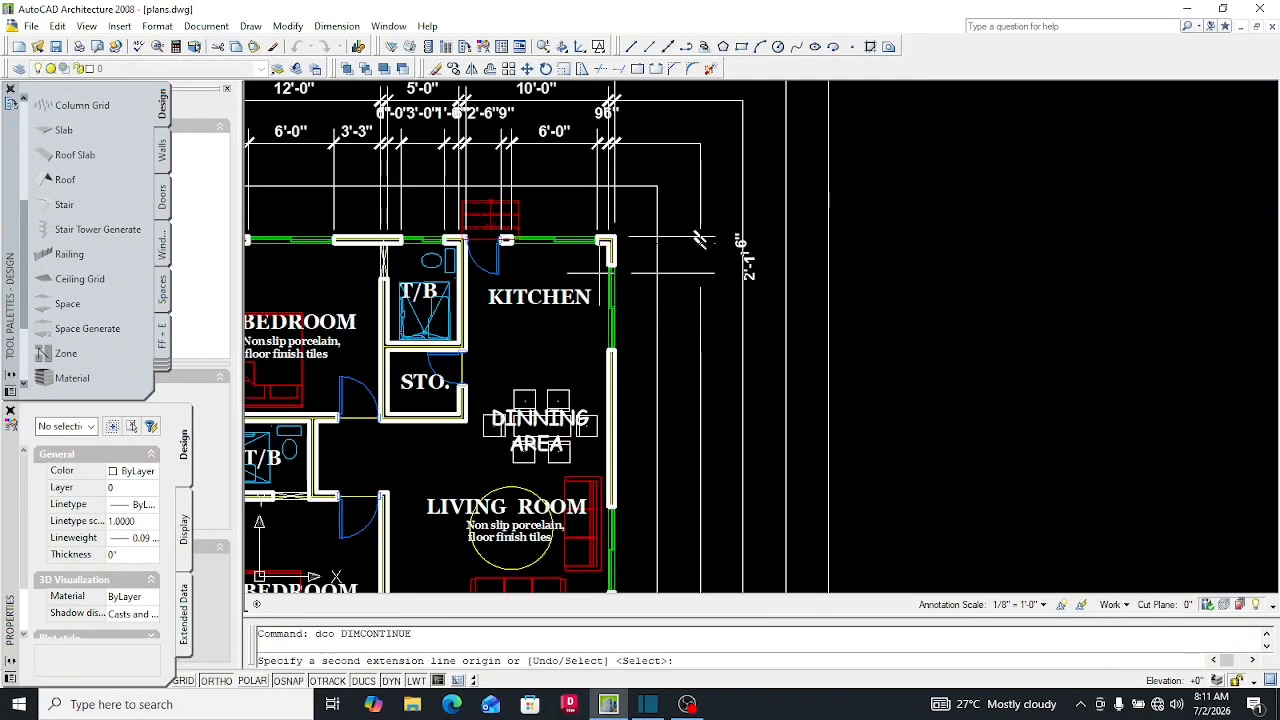
{"action": "left_click", "coordinate": [619, 259]}
{"action": "scroll", "coordinate": [614, 205], "scroll_direction": "down", "scroll_amount": 4}
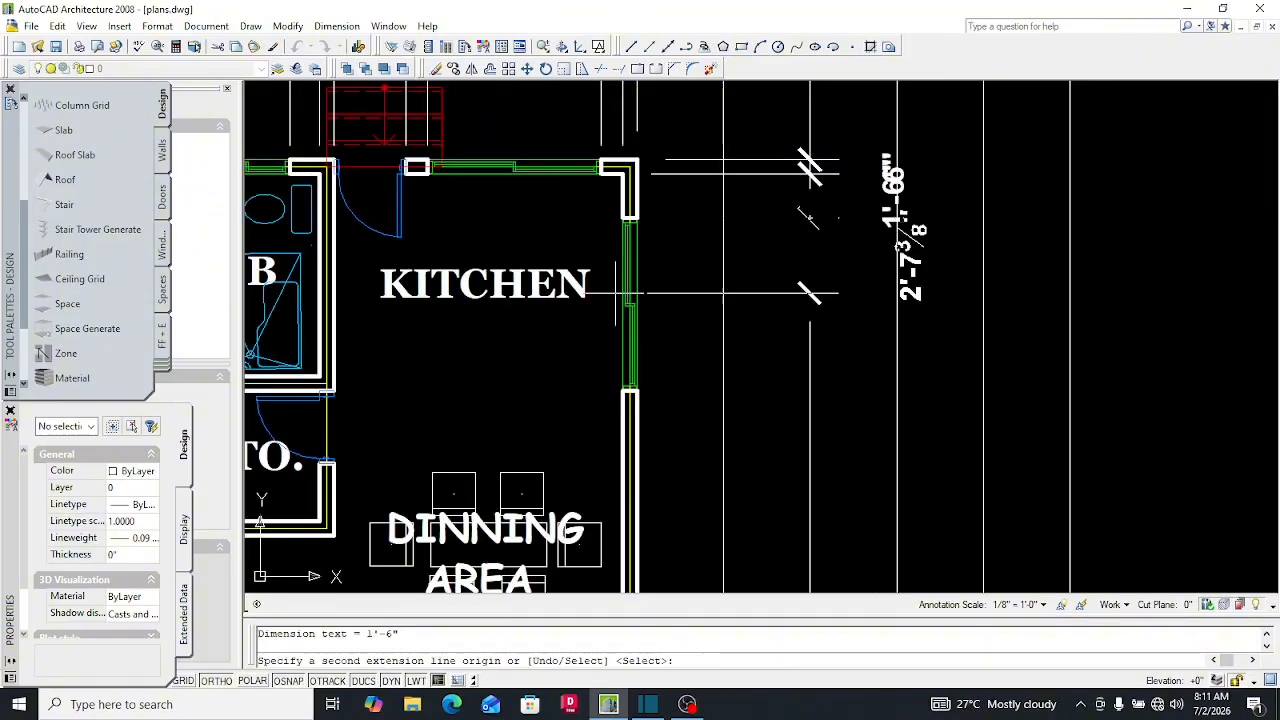
{"action": "scroll", "coordinate": [615, 391], "scroll_direction": "up", "scroll_amount": 6}
{"action": "left_click", "coordinate": [659, 406]}
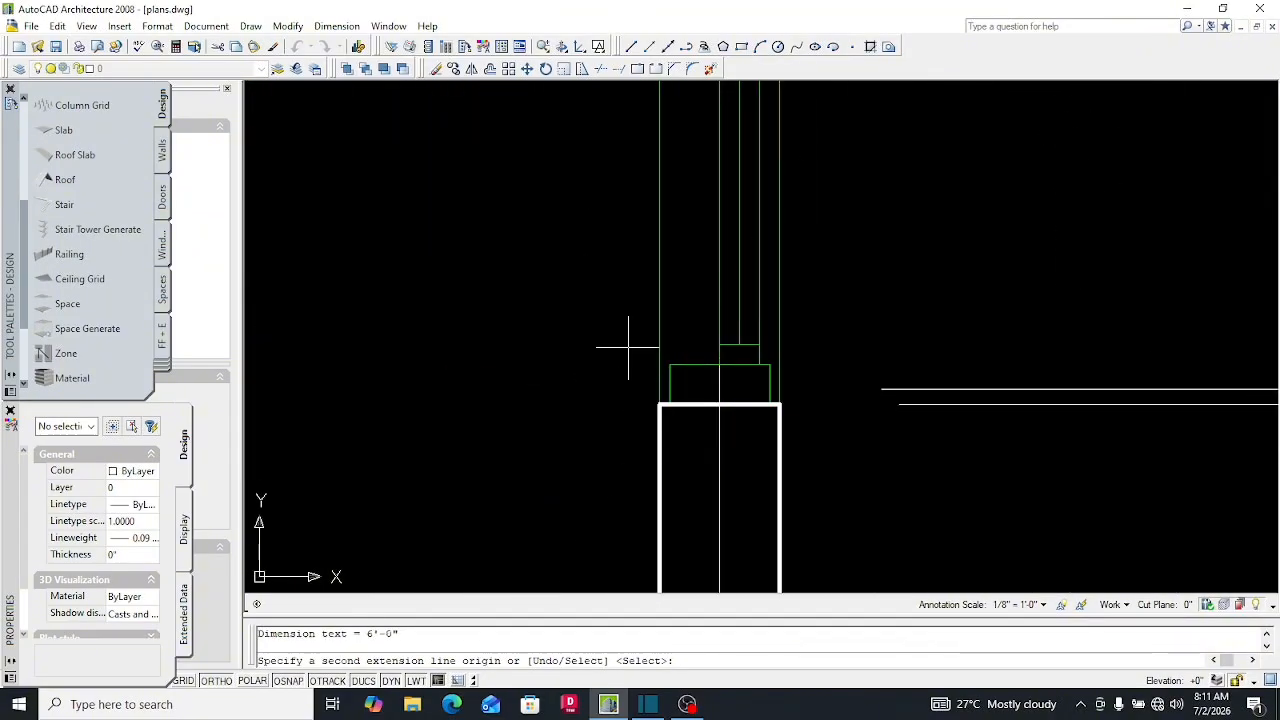
Continue the opening dimensions along the solid wall to both edges of the living room window
{"action": "scroll", "coordinate": [600, 340], "scroll_direction": "down", "scroll_amount": 5}
{"action": "scroll", "coordinate": [699, 367], "scroll_direction": "down", "scroll_amount": 3}
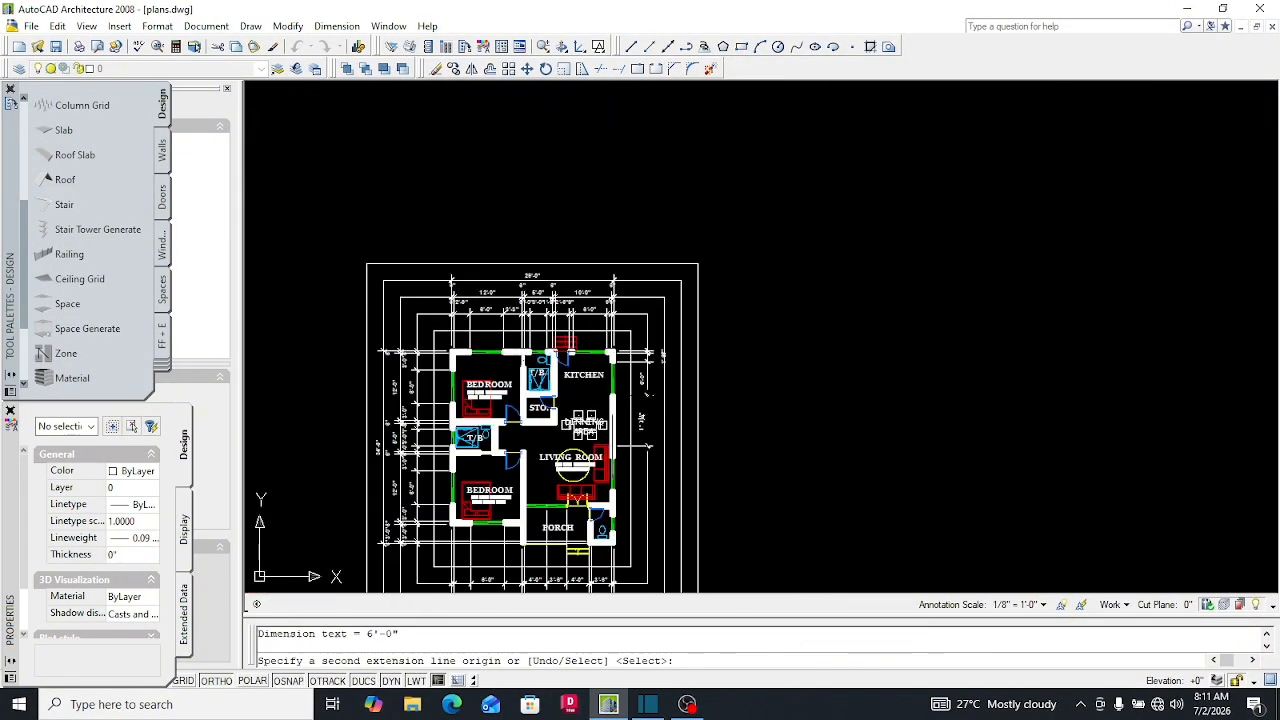
{"action": "scroll", "coordinate": [620, 437], "scroll_direction": "up", "scroll_amount": 10}
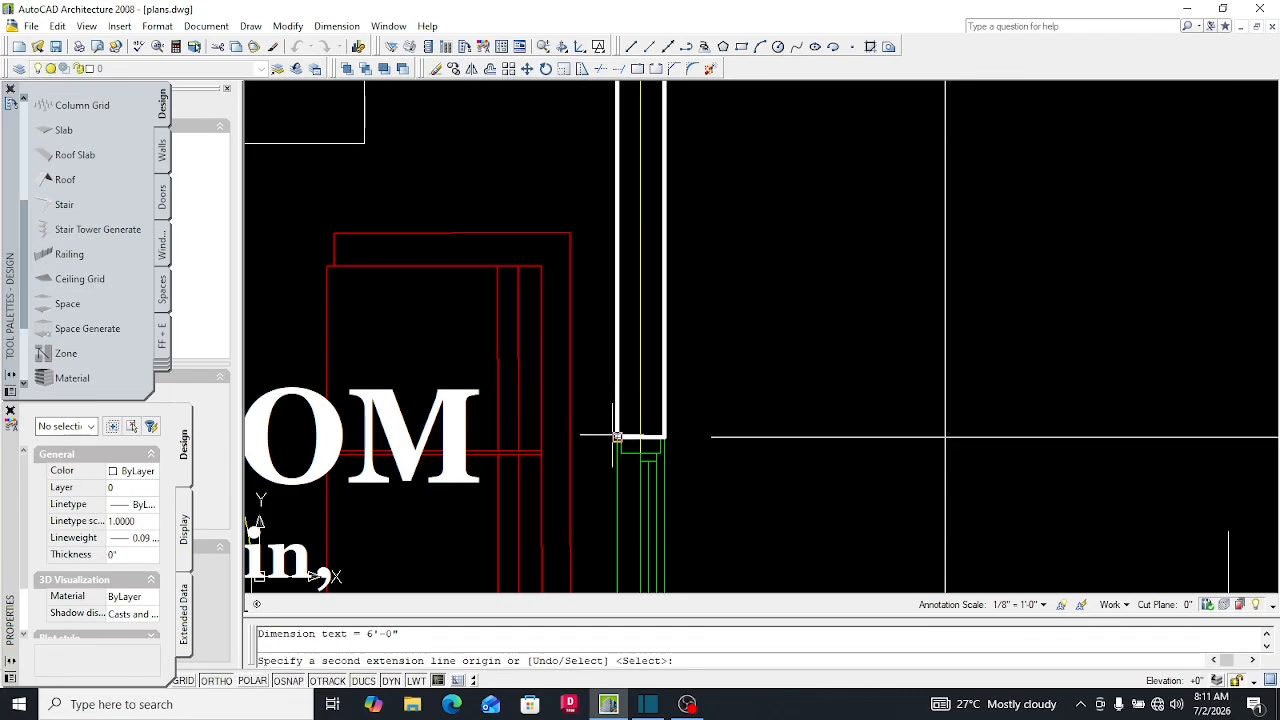
{"action": "left_click", "coordinate": [618, 435]}
{"action": "scroll", "coordinate": [618, 435], "scroll_direction": "down", "scroll_amount": 3}
{"action": "scroll", "coordinate": [622, 384], "scroll_direction": "up", "scroll_amount": 4}
{"action": "scroll", "coordinate": [600, 386], "scroll_direction": "up", "scroll_amount": 5}
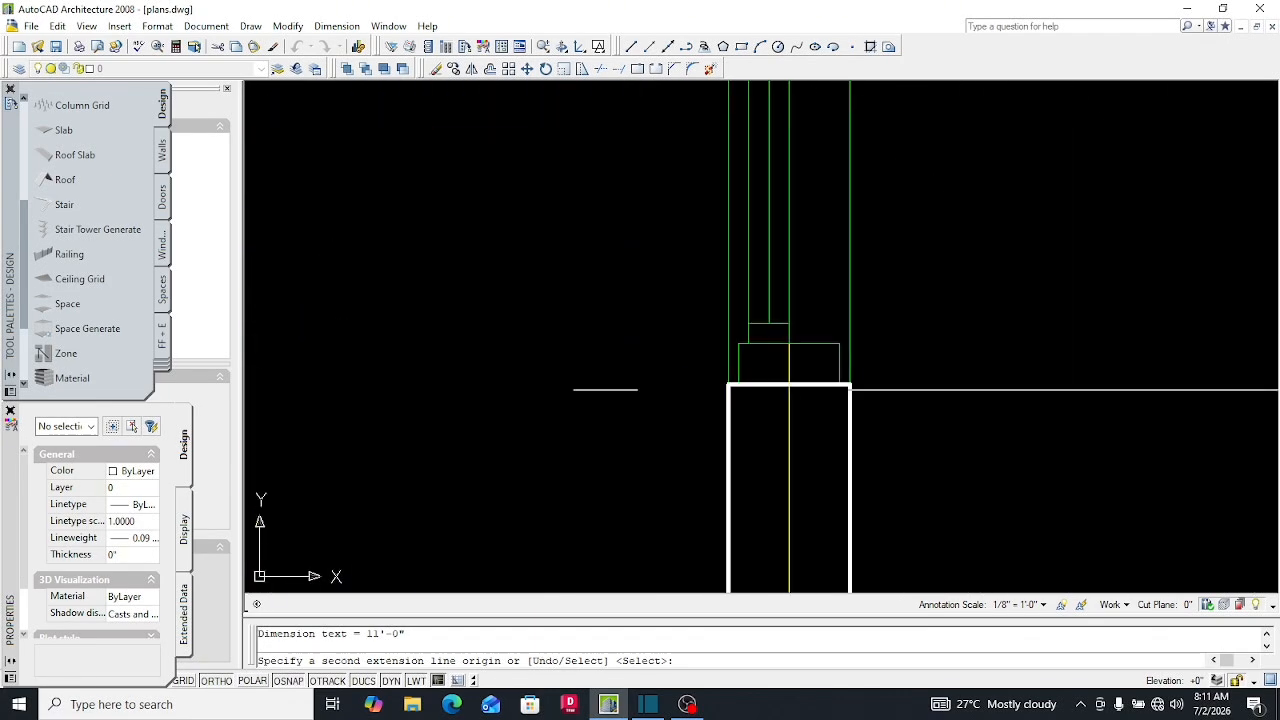
{"action": "left_click", "coordinate": [728, 385]}
Continue the opening dimensions to both faces of the wall between living room and toilet, and undo the stray extra dimension
{"action": "scroll", "coordinate": [728, 385], "scroll_direction": "down", "scroll_amount": 3}
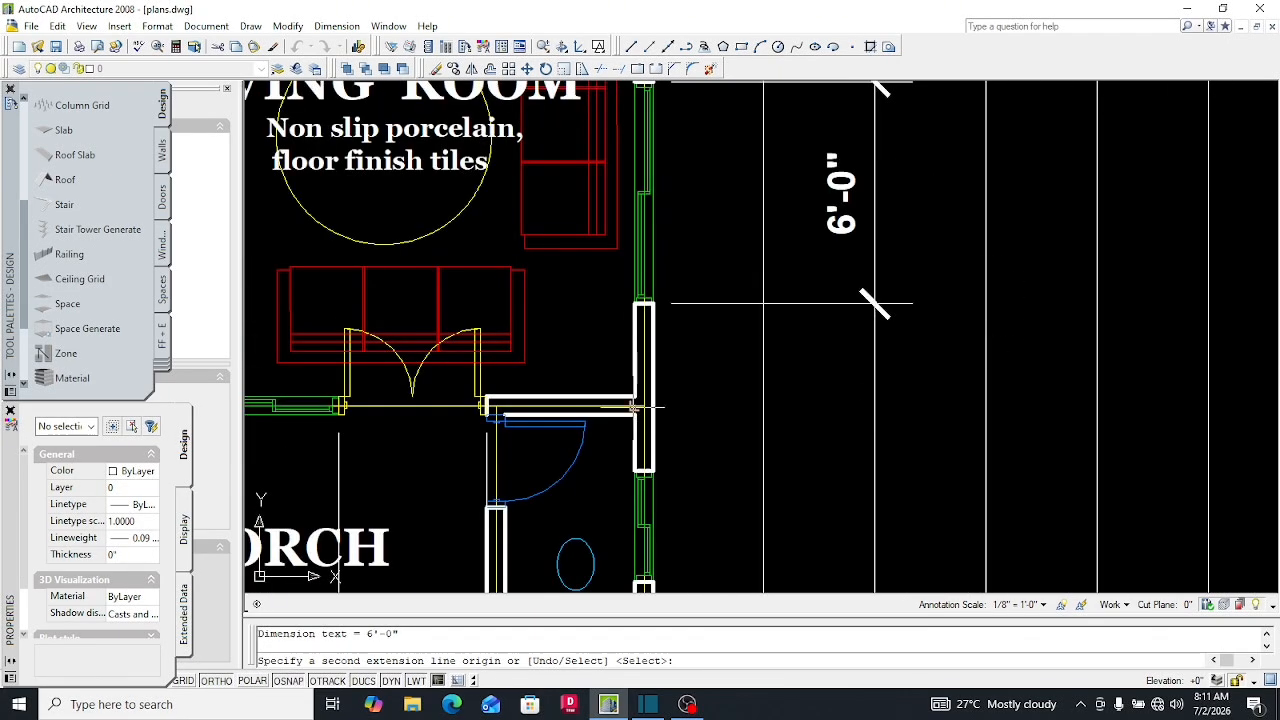
{"action": "scroll", "coordinate": [632, 417], "scroll_direction": "up", "scroll_amount": 4}
{"action": "left_click", "coordinate": [634, 427]}
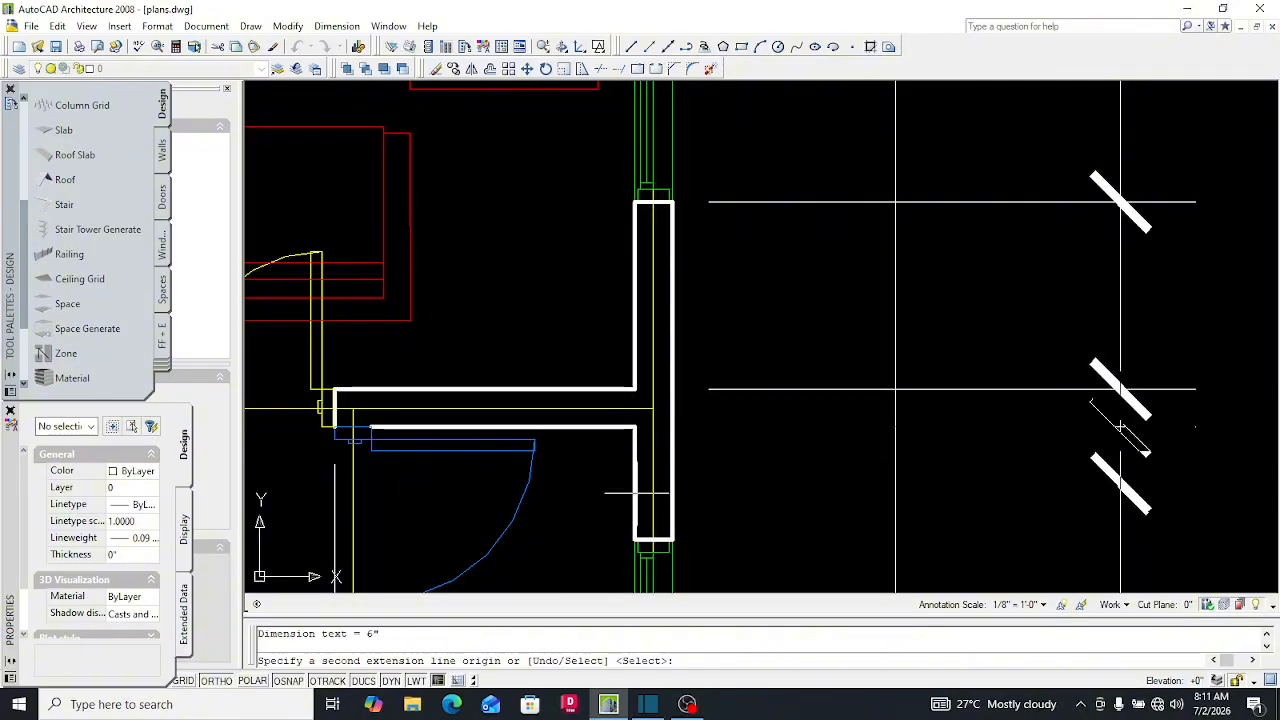
{"action": "key", "text": "ctrl+z"}
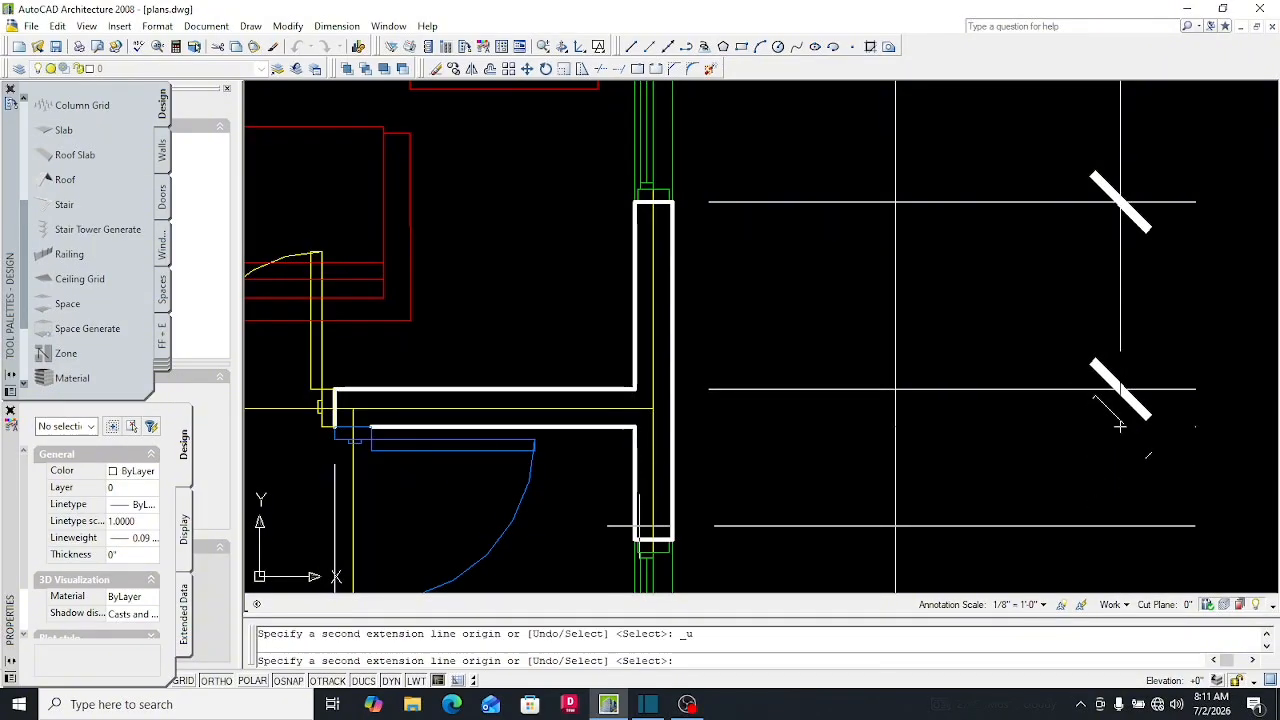
Continue the opening dimensions to both edges of the toilet window
{"action": "scroll", "coordinate": [626, 474], "scroll_direction": "down", "scroll_amount": 4}
{"action": "scroll", "coordinate": [622, 506], "scroll_direction": "up", "scroll_amount": 8}
{"action": "scroll", "coordinate": [656, 462], "scroll_direction": "up", "scroll_amount": 1}
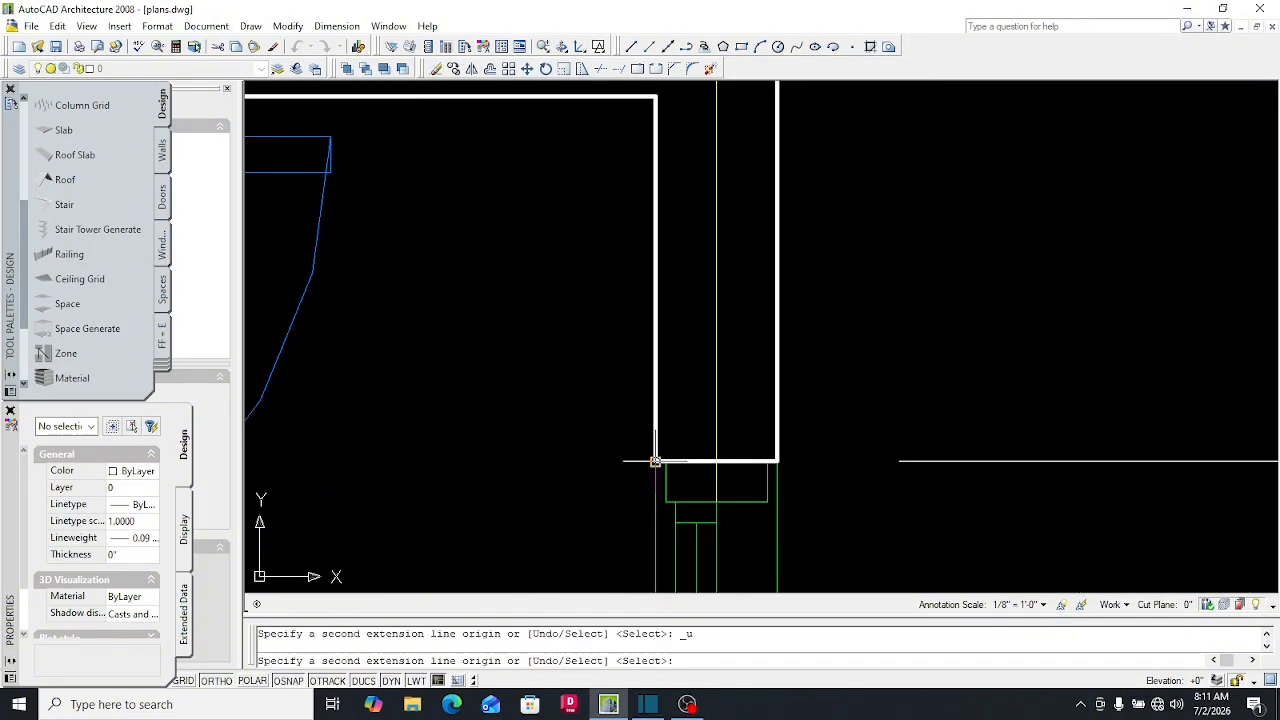
{"action": "left_click", "coordinate": [657, 458]}
{"action": "scroll", "coordinate": [657, 458], "scroll_direction": "down", "scroll_amount": 5}
{"action": "scroll", "coordinate": [651, 414], "scroll_direction": "up", "scroll_amount": 7}
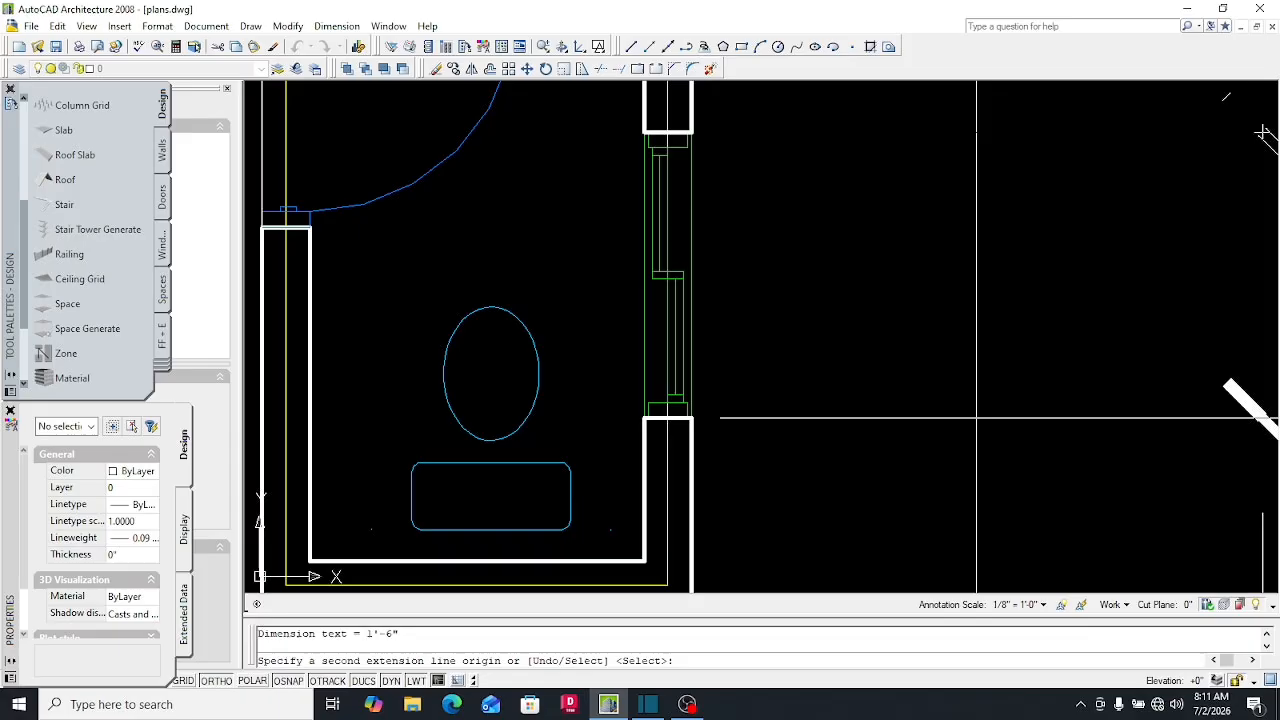
{"action": "left_click", "coordinate": [651, 414]}
Continue the opening dimensions to the toilet's lower inner and outer wall corners, and end the chain
{"action": "scroll", "coordinate": [651, 414], "scroll_direction": "down", "scroll_amount": 3}
{"action": "scroll", "coordinate": [636, 464], "scroll_direction": "up", "scroll_amount": 4}
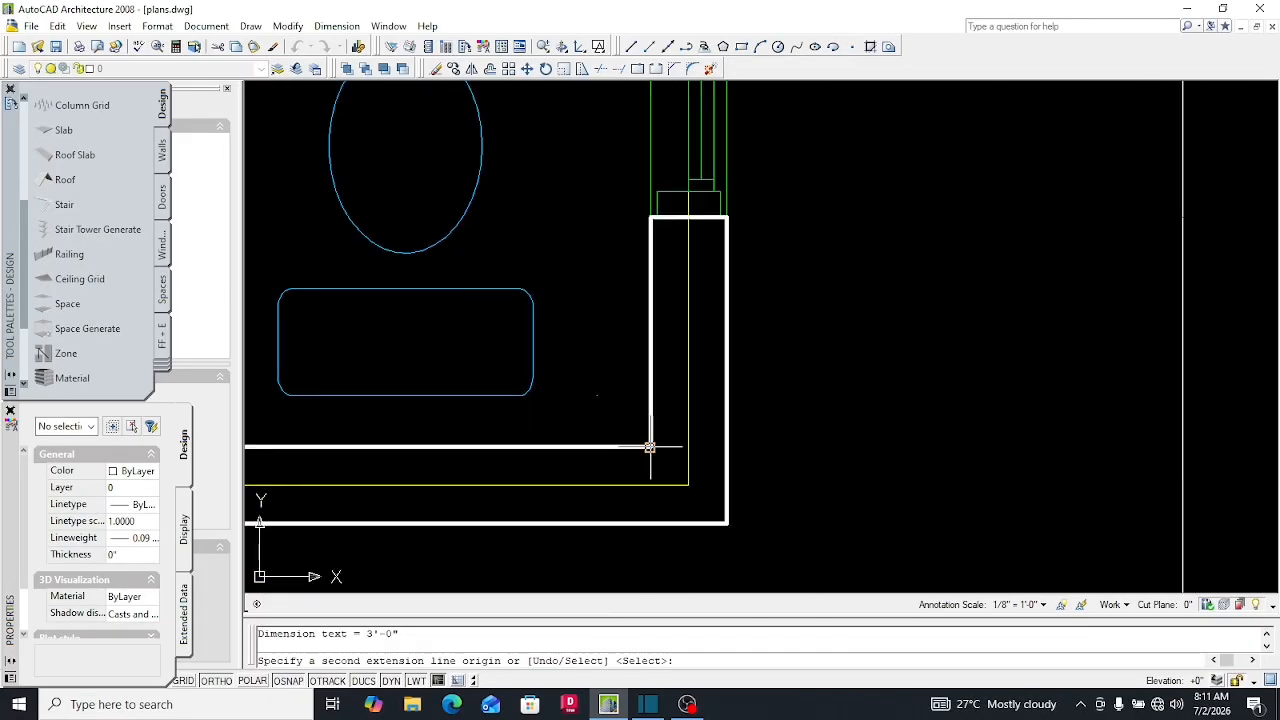
{"action": "left_click", "coordinate": [652, 447]}
{"action": "left_click", "coordinate": [731, 524]}
{"action": "scroll", "coordinate": [729, 523], "scroll_direction": "down", "scroll_amount": 5}
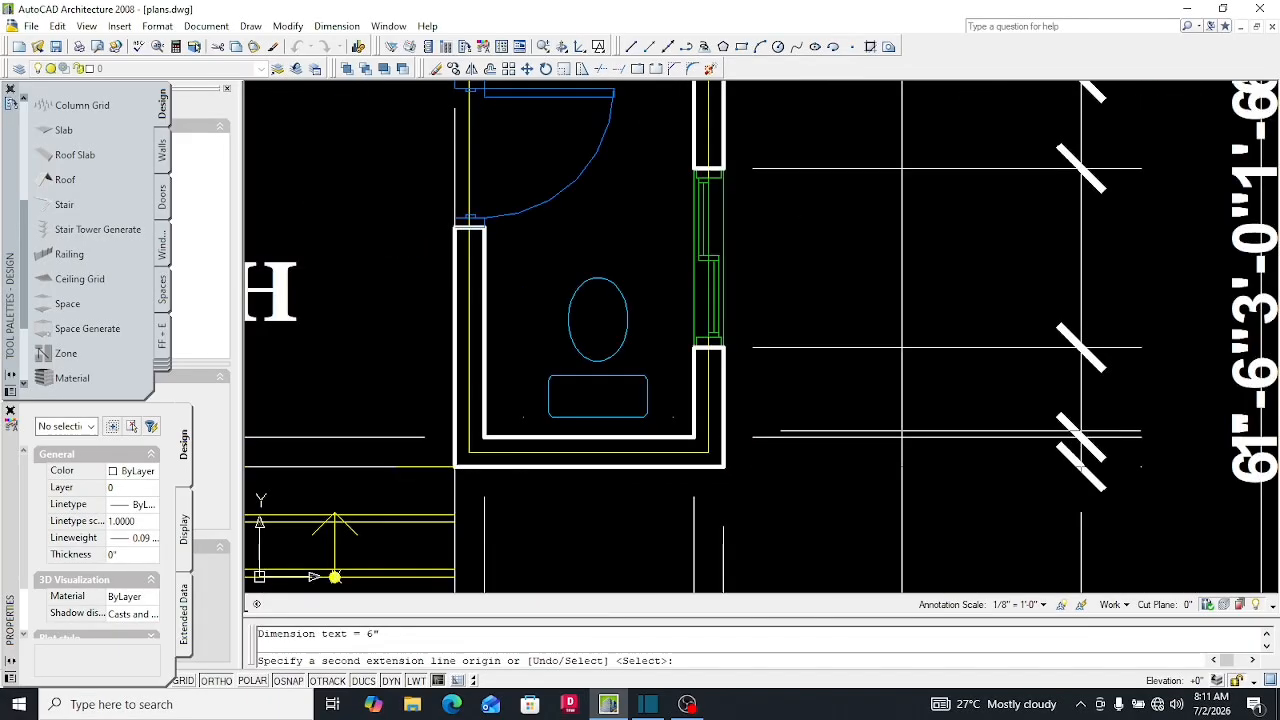
{"action": "key", "text": "Escape"}
Place a linear dimension across the wall thickness at the kitchen's outer corner, on the third guide rectangle beside the kitchen
{"action": "scroll", "coordinate": [780, 454], "scroll_direction": "up", "scroll_amount": 2}
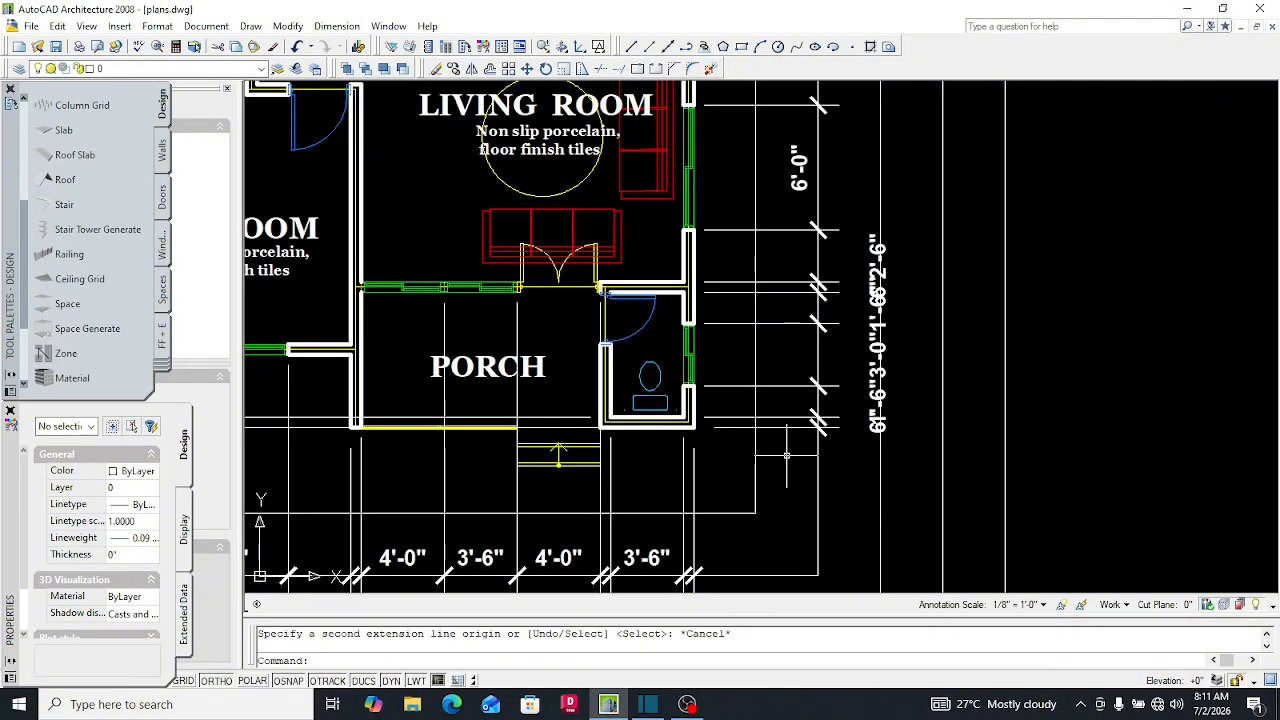
{"action": "type", "text": "dli"}
{"action": "key", "text": "Return"}
{"action": "scroll", "coordinate": [700, 430], "scroll_direction": "down", "scroll_amount": 5}
{"action": "scroll", "coordinate": [650, 367], "scroll_direction": "up", "scroll_amount": 6}
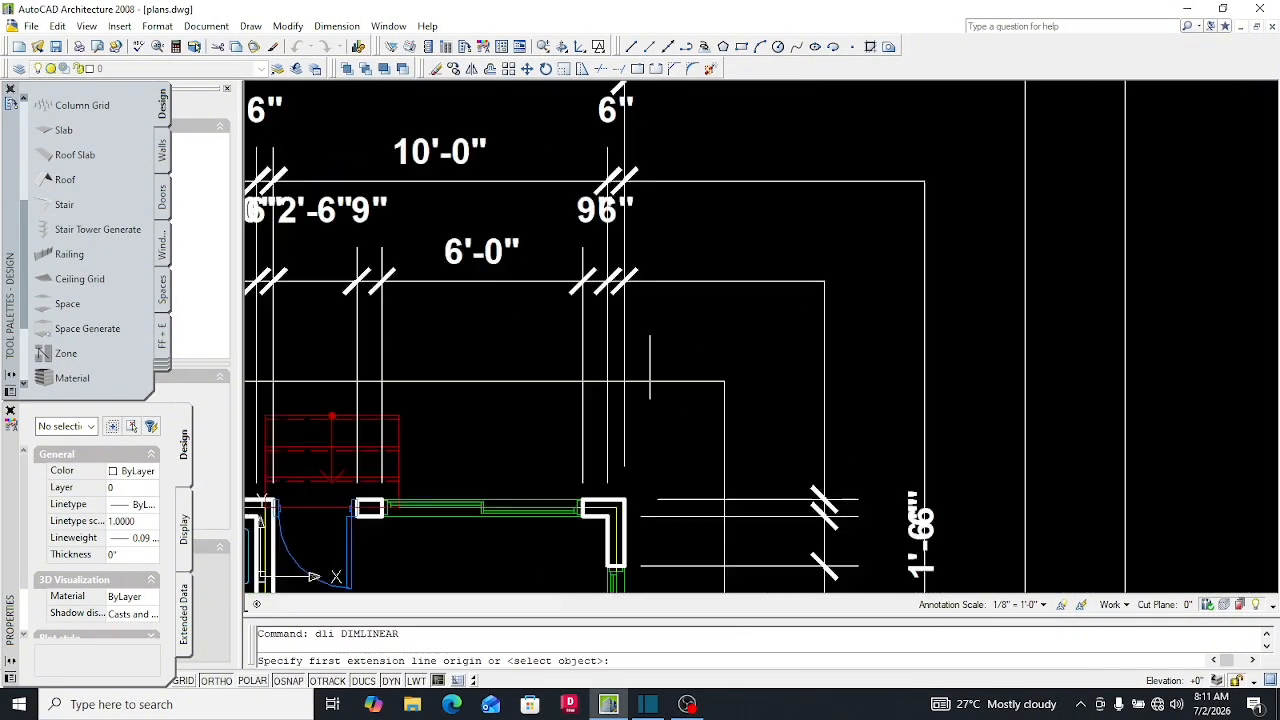
{"action": "scroll", "coordinate": [650, 367], "scroll_direction": "up", "scroll_amount": 5}
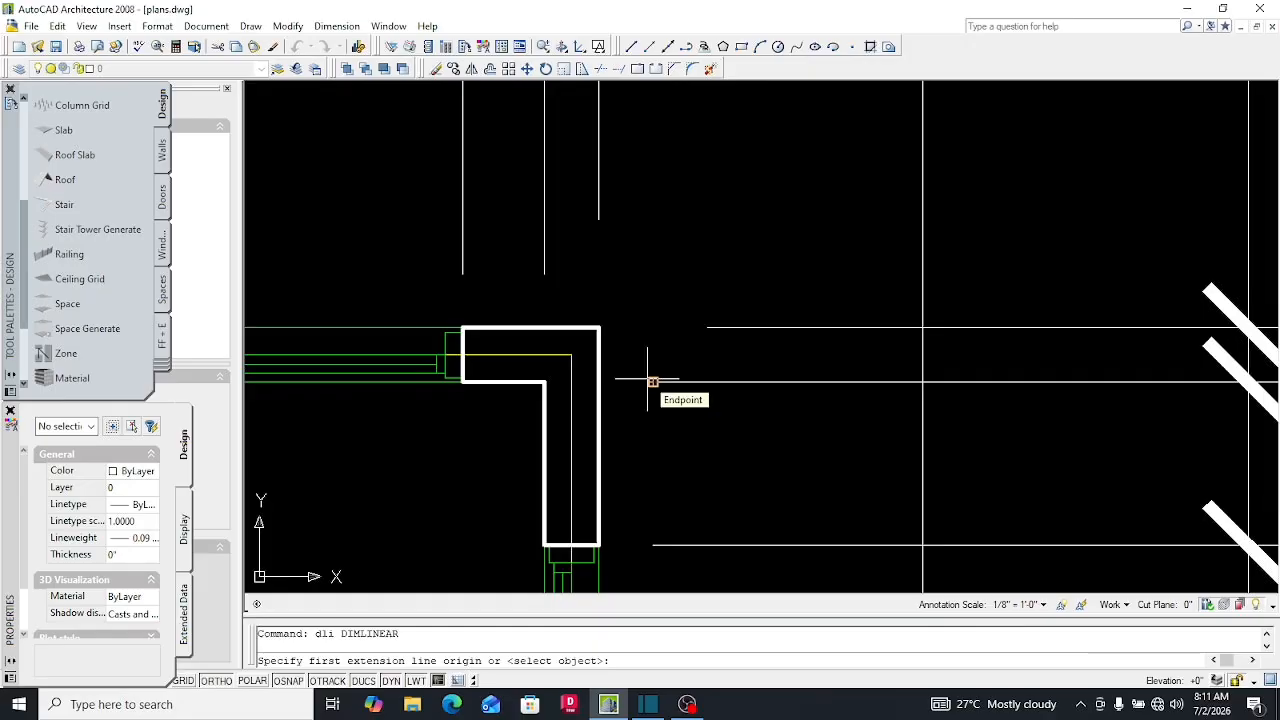
{"action": "left_click", "coordinate": [598, 330]}
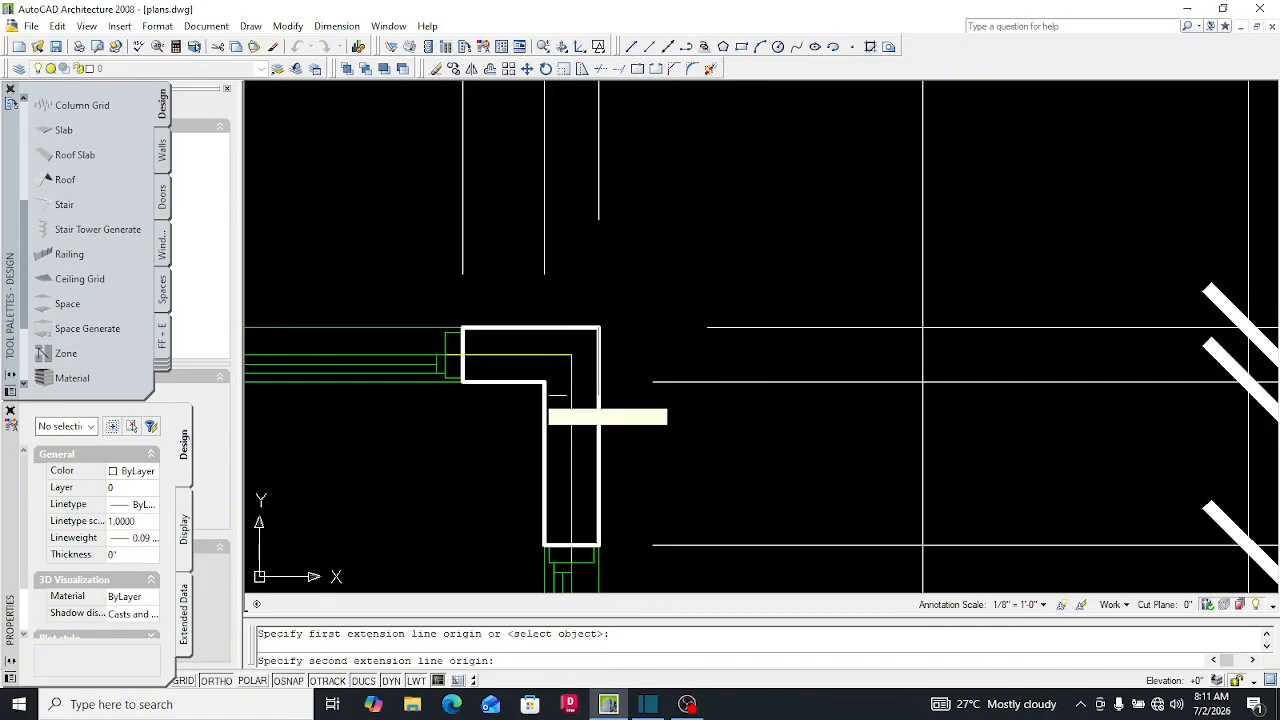
{"action": "left_click", "coordinate": [545, 382]}
{"action": "scroll", "coordinate": [520, 375], "scroll_direction": "down", "scroll_amount": 4}
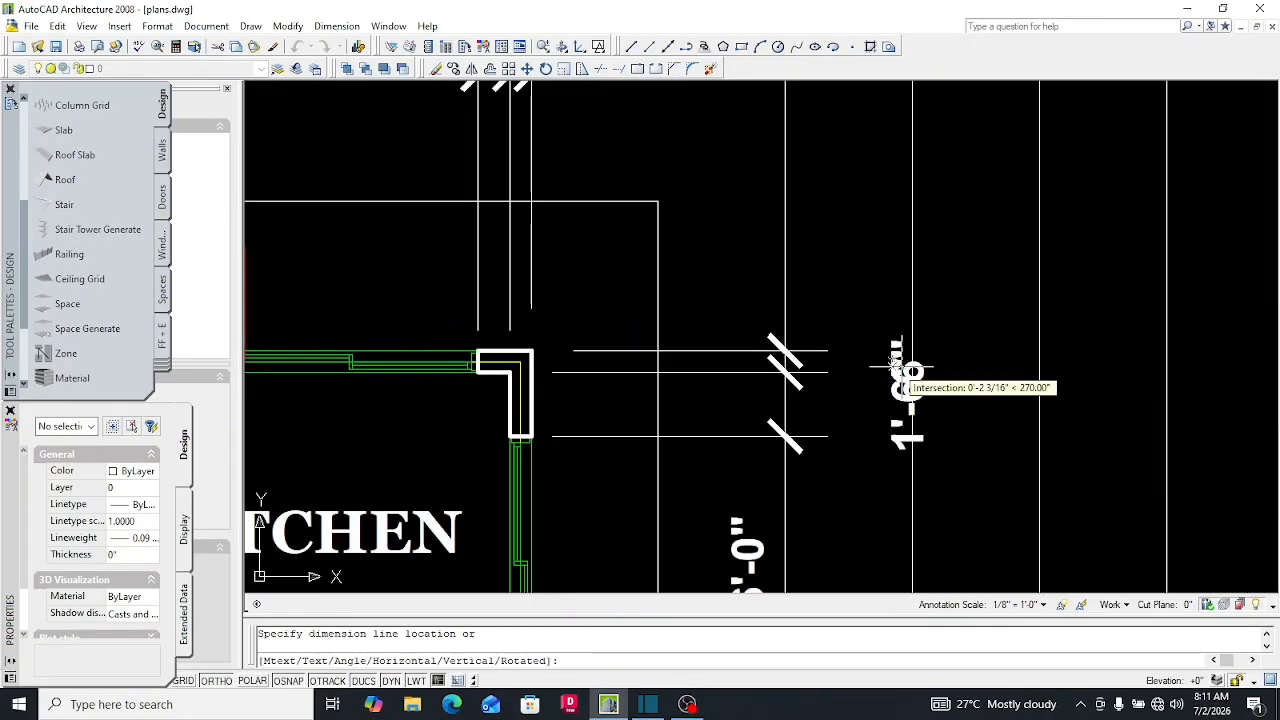
{"action": "left_click", "coordinate": [908, 368]}
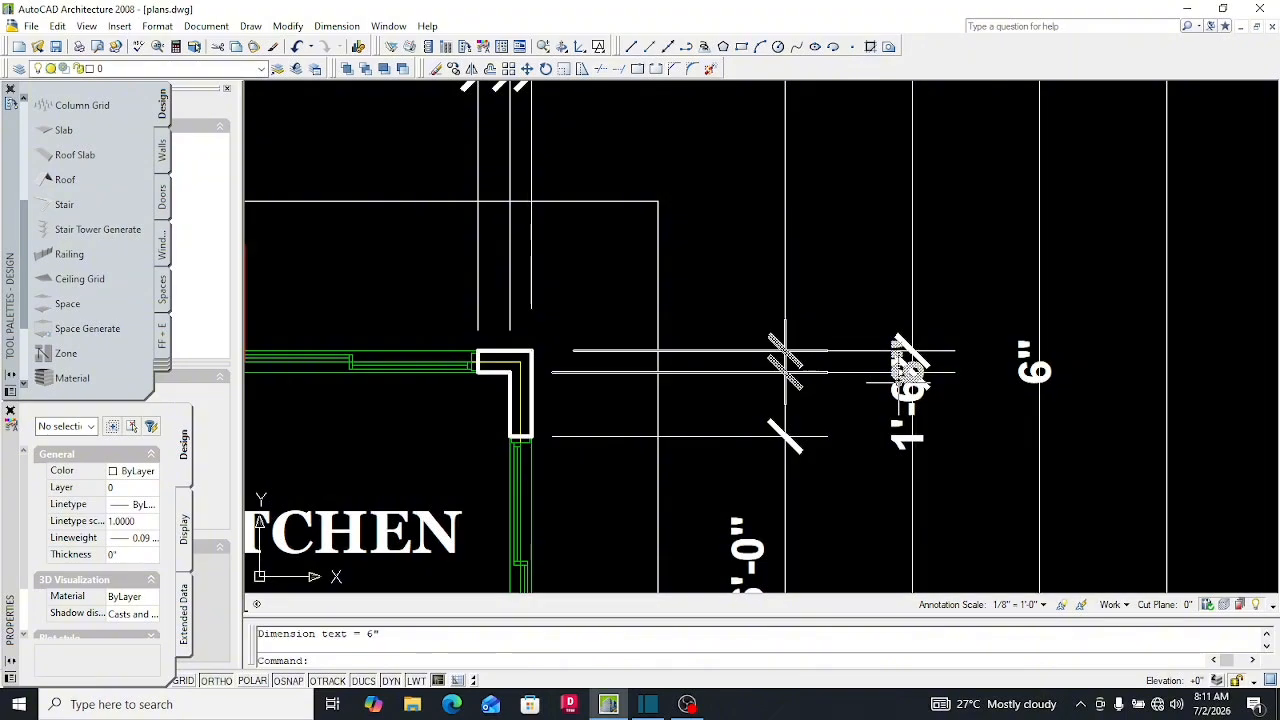
Continue the room dimensions across the kitchen, dining and living areas to both faces of the toilet's upper wall
{"action": "type", "text": "dco"}
{"action": "key", "text": "Return"}
{"action": "scroll", "coordinate": [738, 327], "scroll_direction": "down", "scroll_amount": 4}
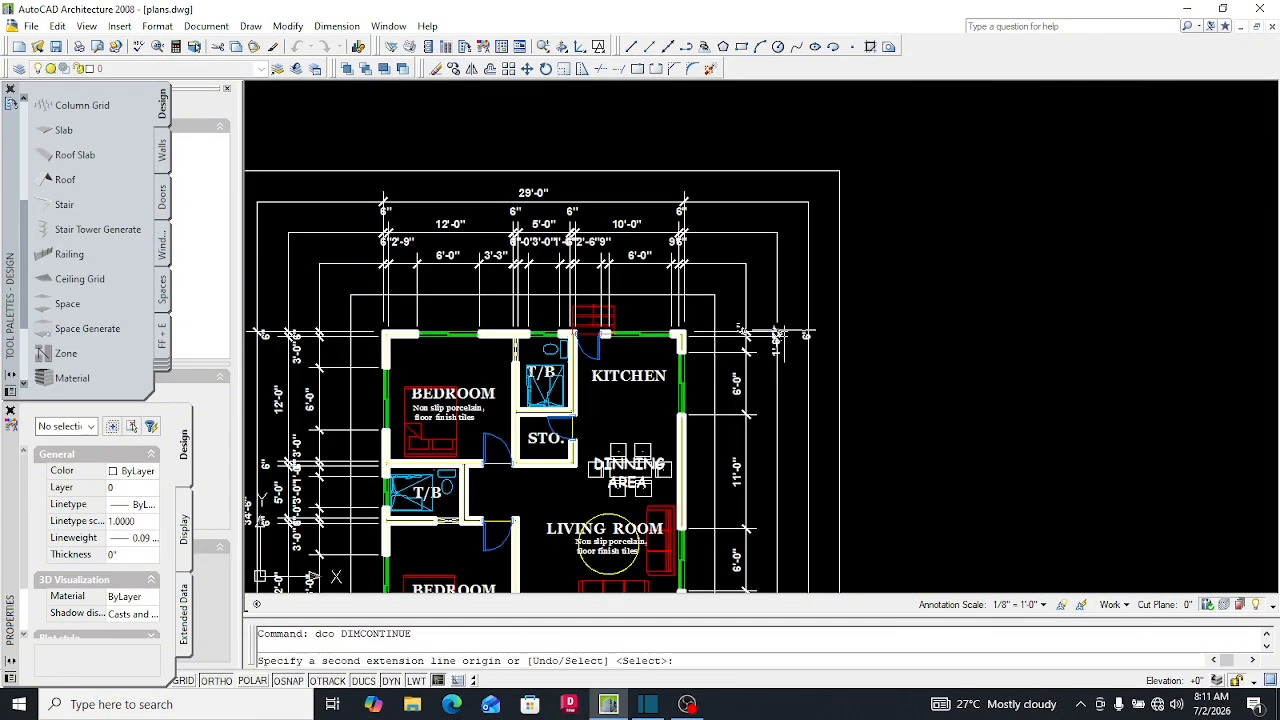
{"action": "scroll", "coordinate": [645, 472], "scroll_direction": "up", "scroll_amount": 1}
{"action": "scroll", "coordinate": [775, 300], "scroll_direction": "down", "scroll_amount": 2}
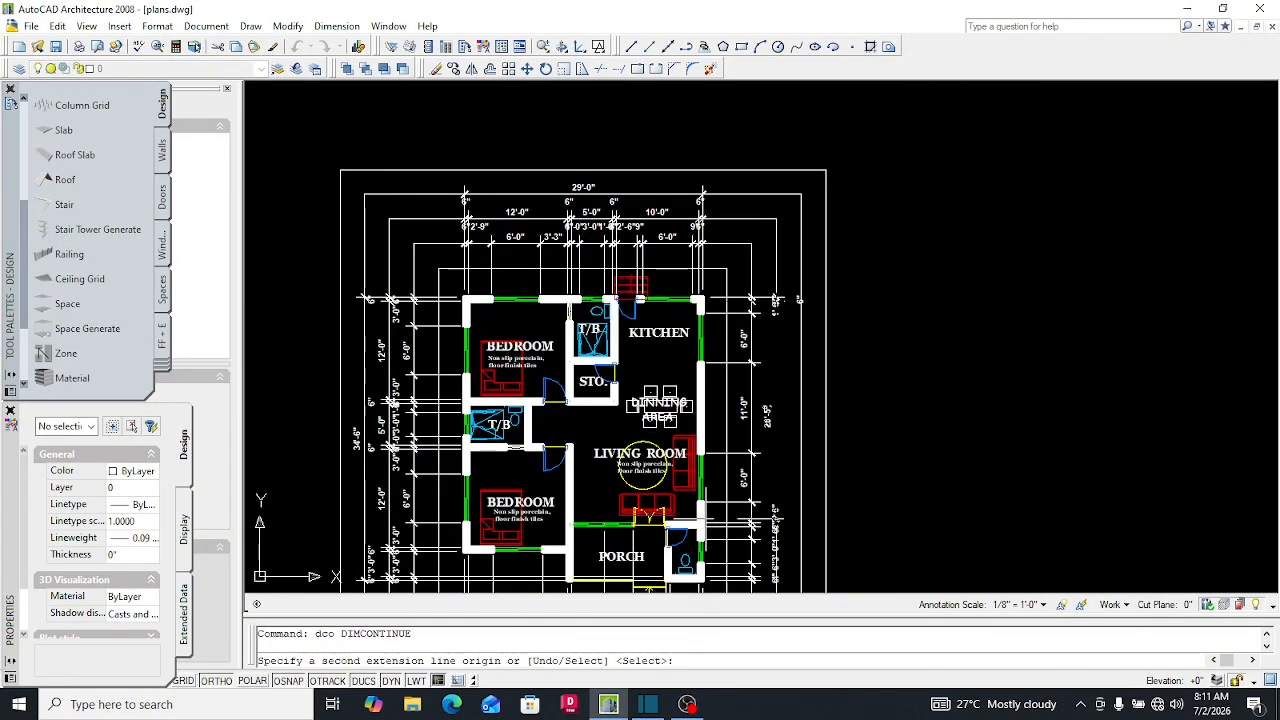
{"action": "scroll", "coordinate": [705, 520], "scroll_direction": "up", "scroll_amount": 5}
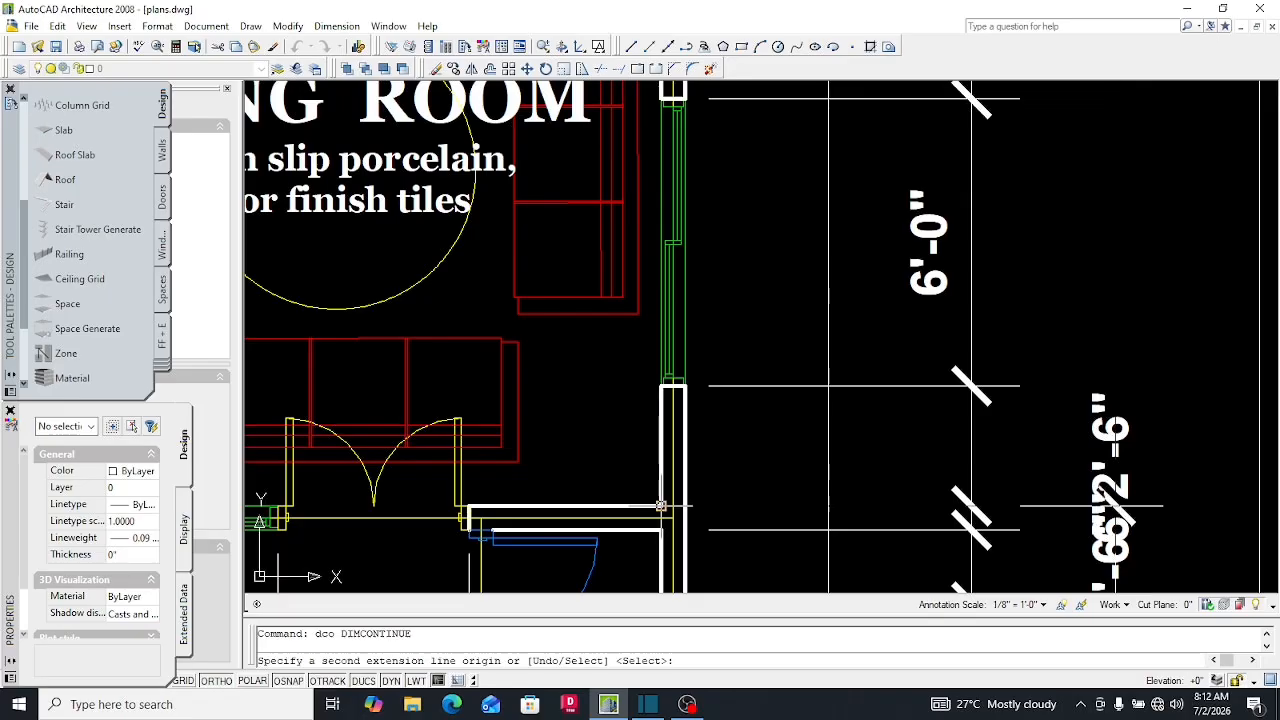
{"action": "left_click", "coordinate": [661, 506]}
{"action": "left_click", "coordinate": [661, 530]}
{"action": "scroll", "coordinate": [674, 381], "scroll_direction": "down", "scroll_amount": 2}
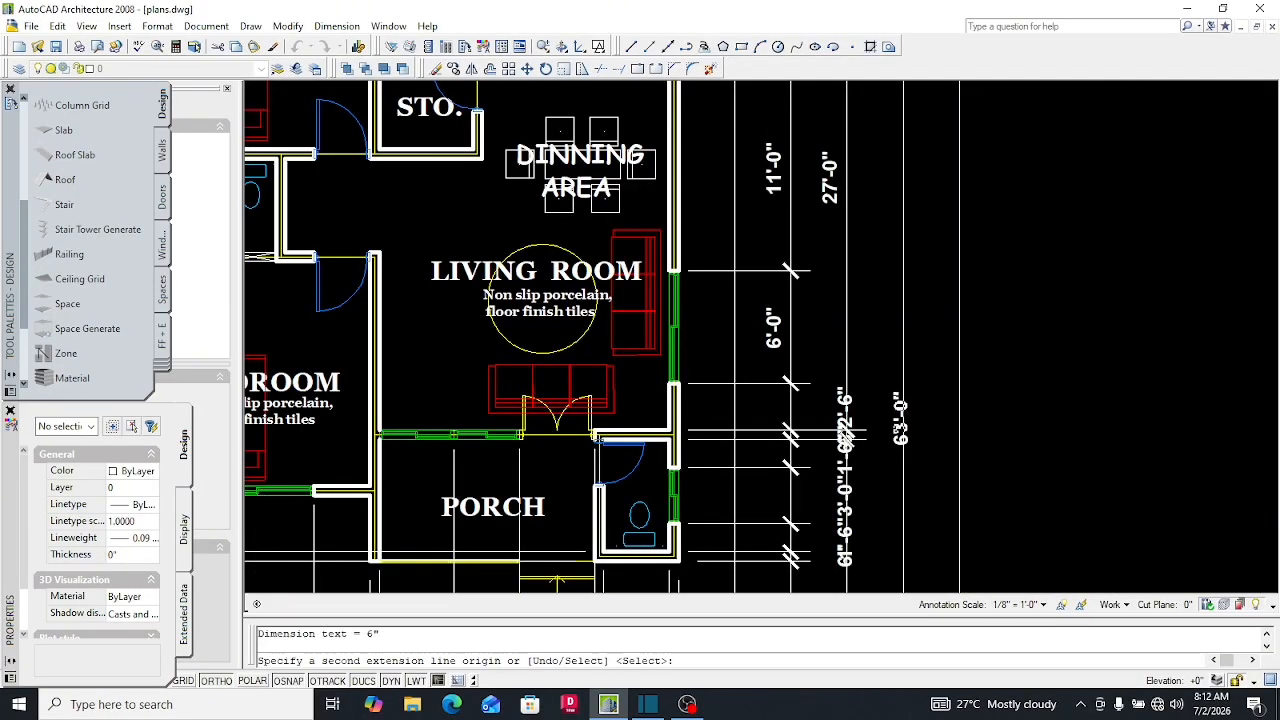
Continue the room dimensions across the toilet to the inner face and outer corner of its lower wall, and end the chain
{"action": "scroll", "coordinate": [597, 437], "scroll_direction": "down", "scroll_amount": 3}
{"action": "scroll", "coordinate": [632, 403], "scroll_direction": "up", "scroll_amount": 6}
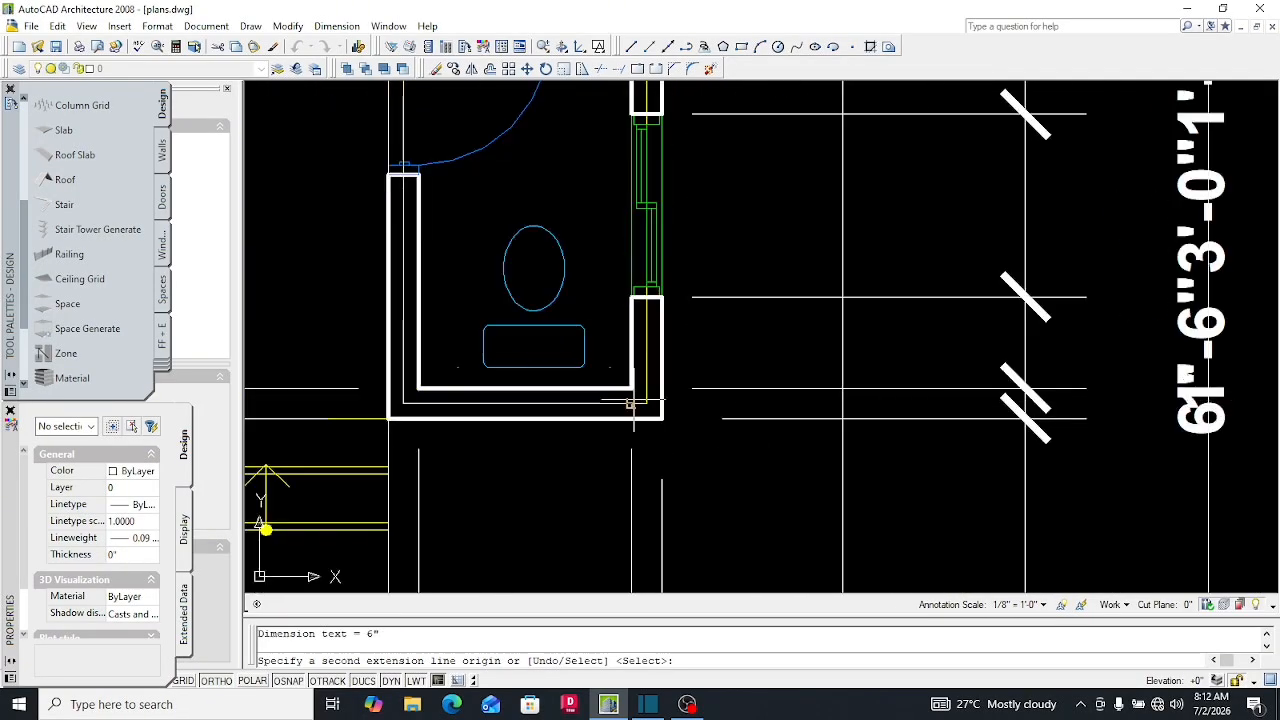
{"action": "scroll", "coordinate": [632, 403], "scroll_direction": "up", "scroll_amount": 2}
{"action": "left_click", "coordinate": [670, 428]}
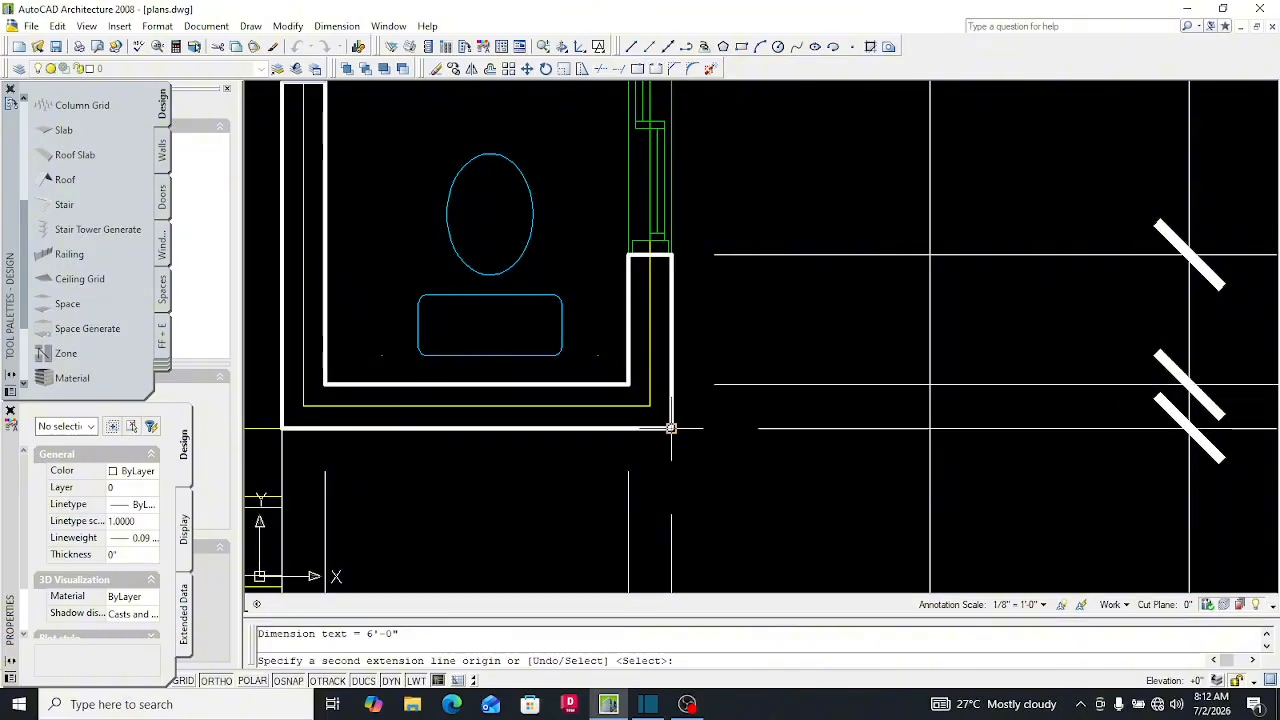
{"action": "scroll", "coordinate": [670, 428], "scroll_direction": "down", "scroll_amount": 5}
{"action": "key", "text": "Escape"}
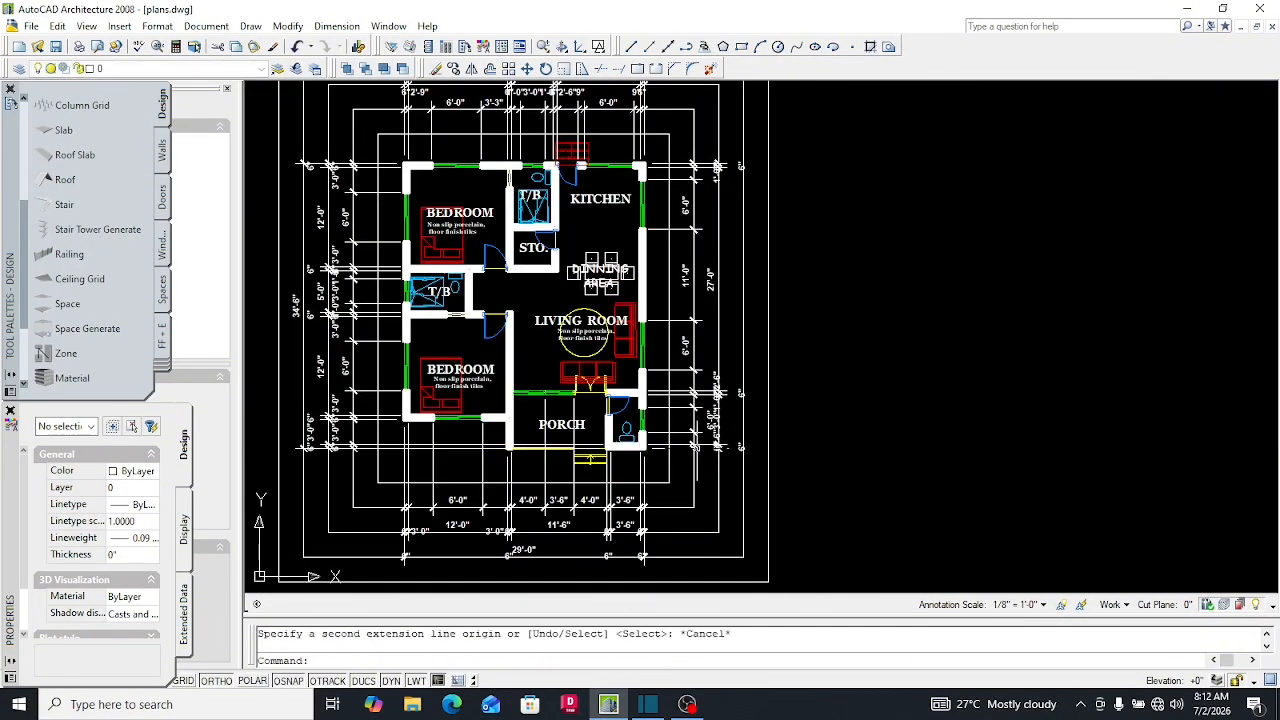
Place an overall linear dimension from the kitchen's outer upper corner to the toilet's outer lower corner, on the fourth guide rectangle
{"action": "type", "text": "d"}
{"action": "type", "text": "li"}
{"action": "key", "text": "Return"}
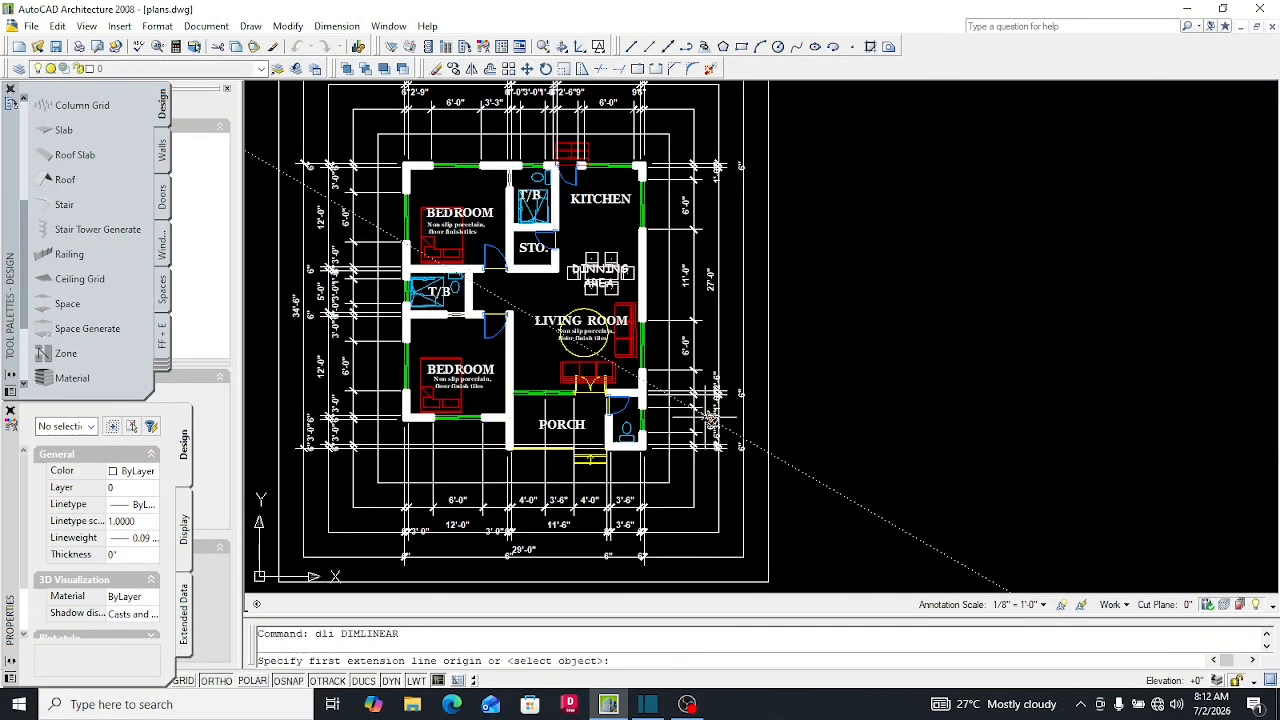
{"action": "scroll", "coordinate": [653, 150], "scroll_direction": "up", "scroll_amount": 7}
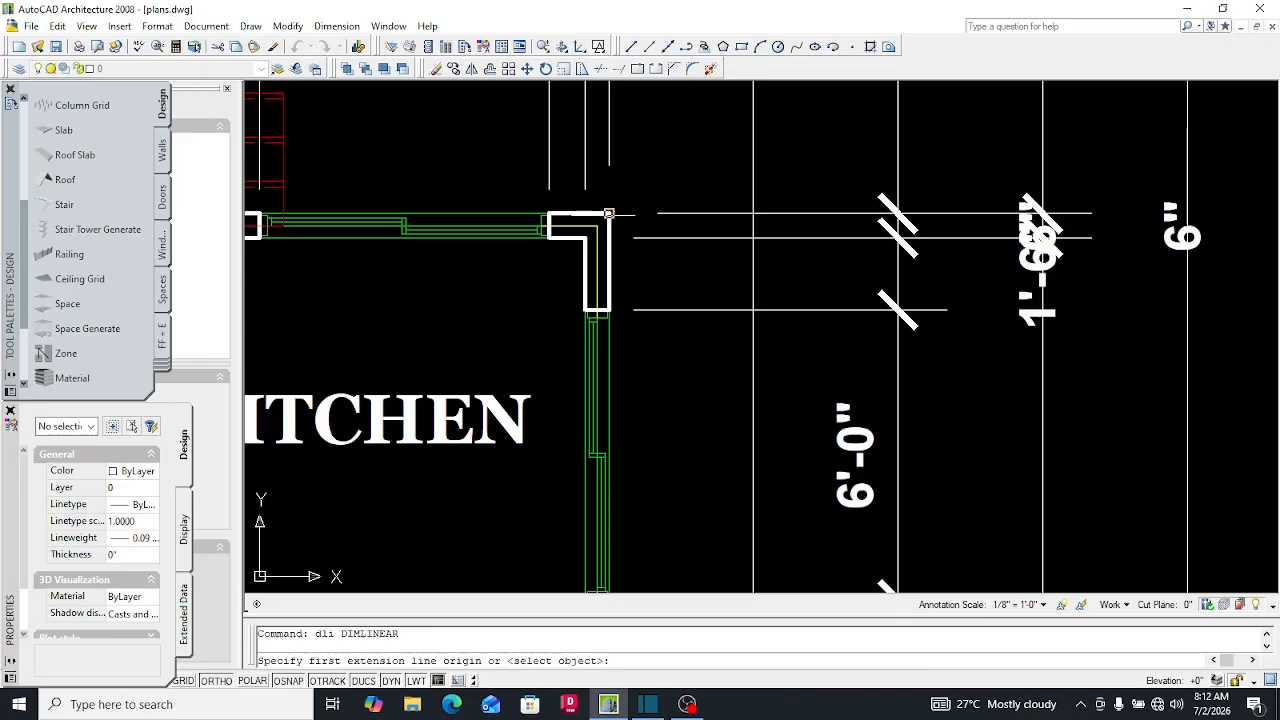
{"action": "left_click", "coordinate": [608, 214]}
{"action": "scroll", "coordinate": [608, 214], "scroll_direction": "down", "scroll_amount": 5}
{"action": "scroll", "coordinate": [556, 405], "scroll_direction": "up", "scroll_amount": 5}
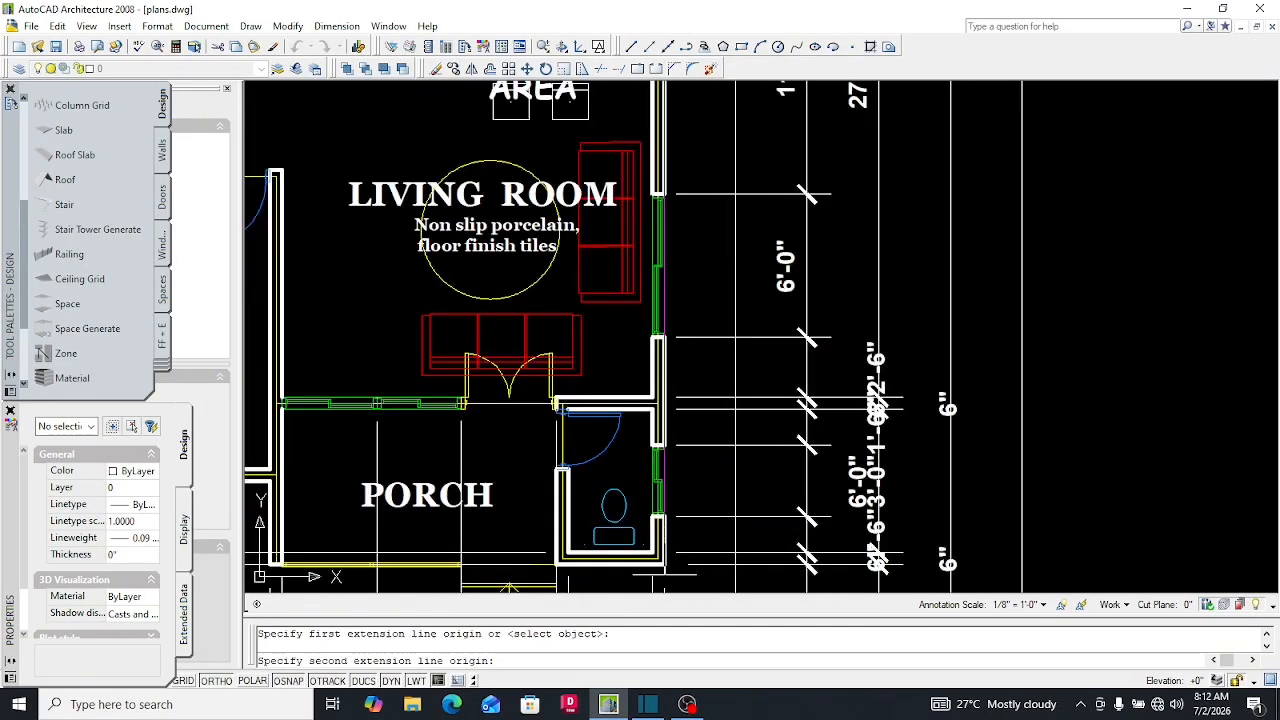
{"action": "scroll", "coordinate": [660, 575], "scroll_direction": "up", "scroll_amount": 4}
{"action": "left_click", "coordinate": [660, 532]}
{"action": "scroll", "coordinate": [605, 500], "scroll_direction": "down", "scroll_amount": 8}
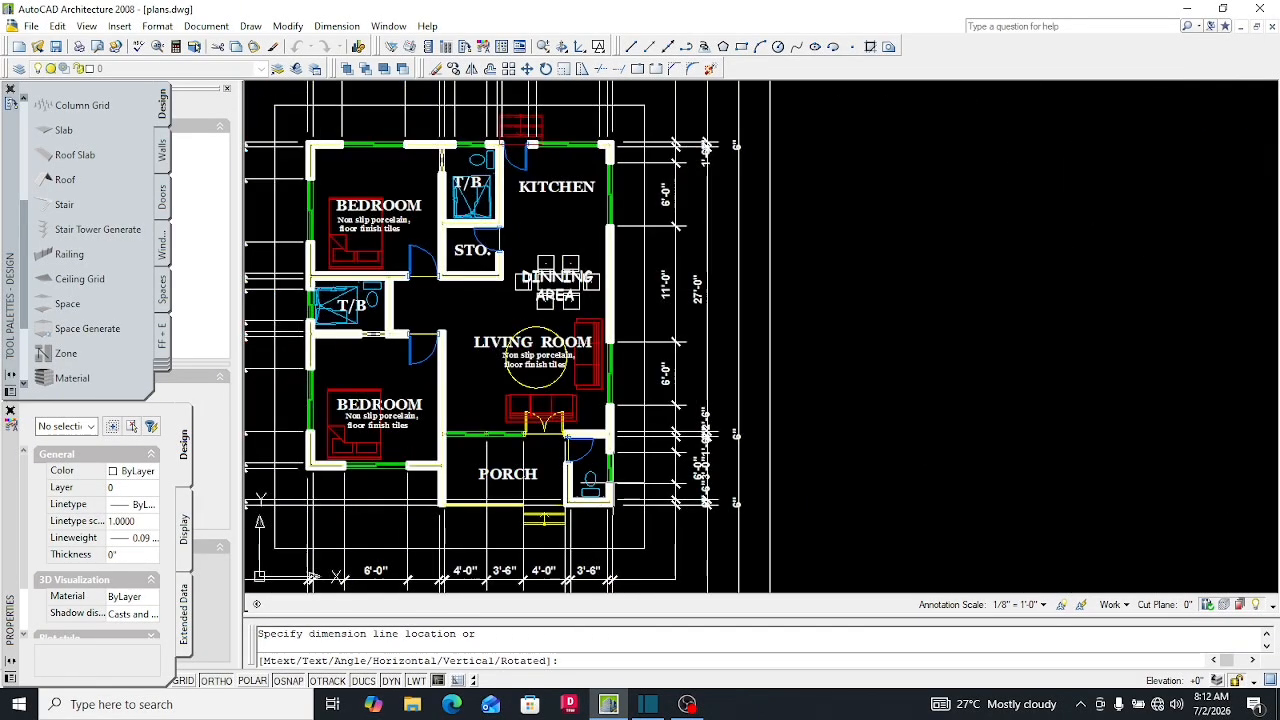
{"action": "left_click", "coordinate": [738, 350]}
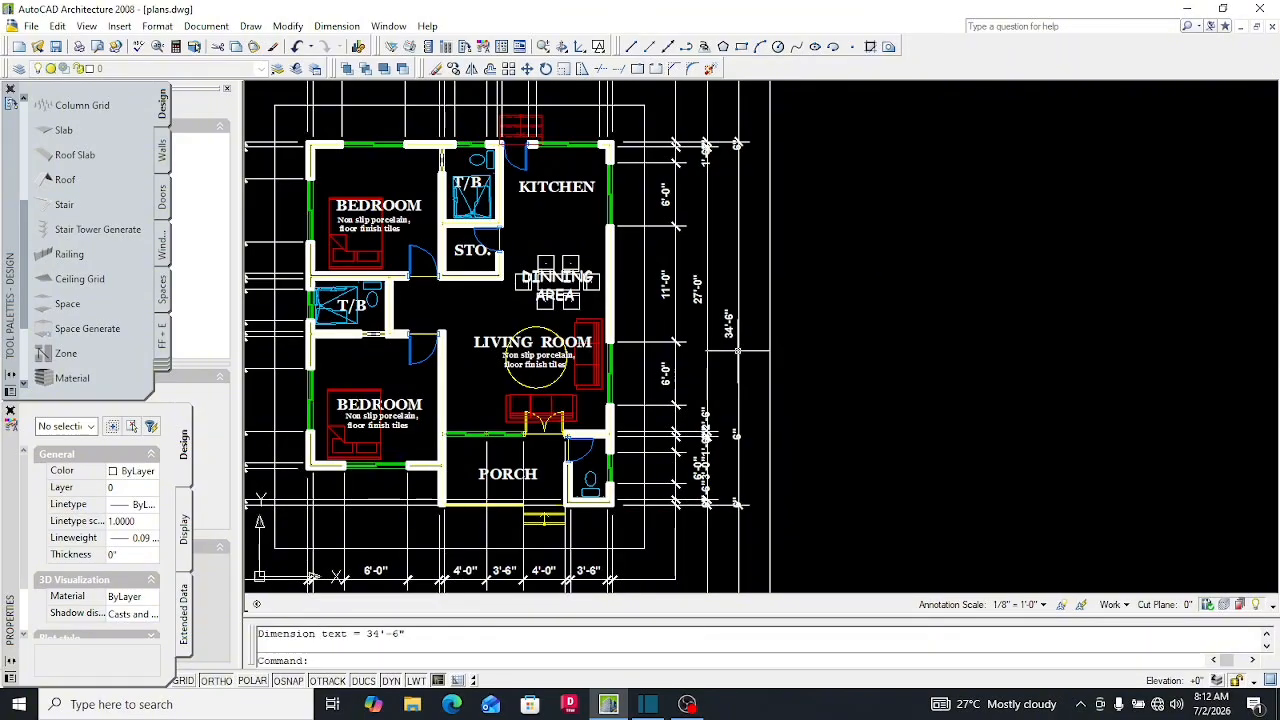
{"action": "scroll", "coordinate": [732, 300], "scroll_direction": "up", "scroll_amount": 3}
{"action": "scroll", "coordinate": [706, 380], "scroll_direction": "down", "scroll_amount": 4}
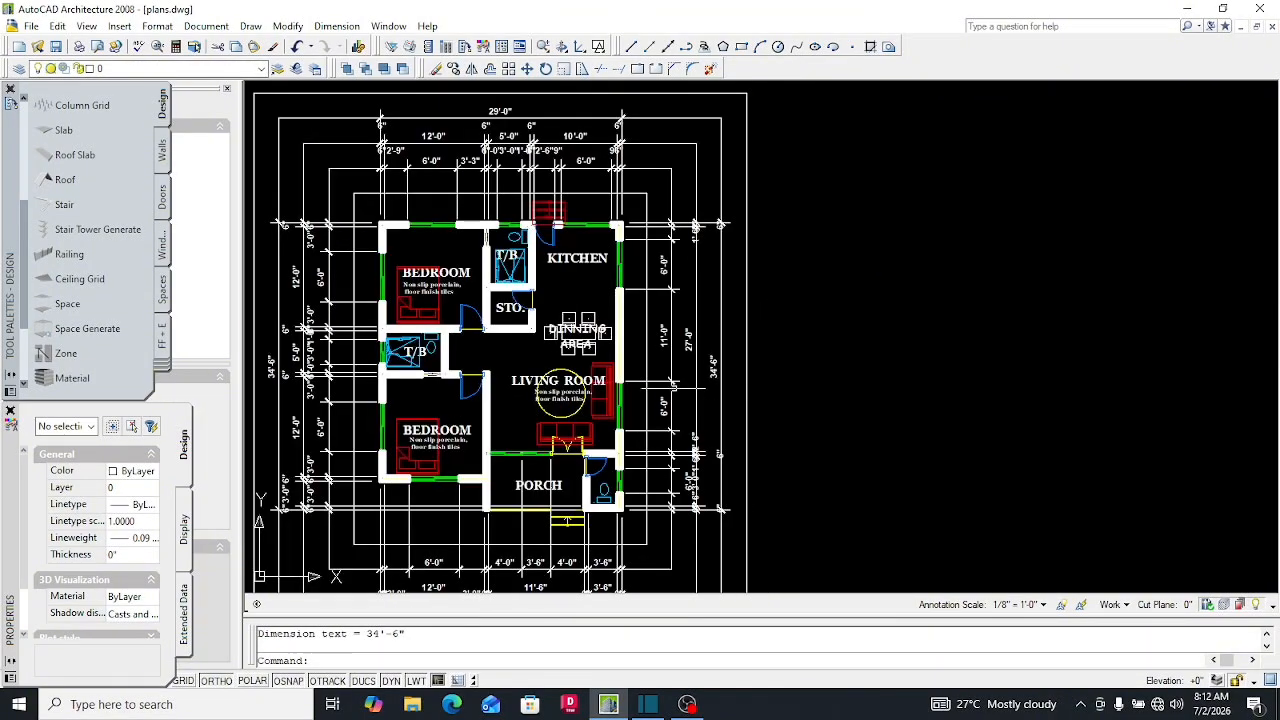
{"action": "scroll", "coordinate": [674, 384], "scroll_direction": "down", "scroll_amount": 3}
{"action": "scroll", "coordinate": [640, 380], "scroll_direction": "up", "scroll_amount": 3}
{"action": "scroll", "coordinate": [617, 382], "scroll_direction": "down", "scroll_amount": 4}
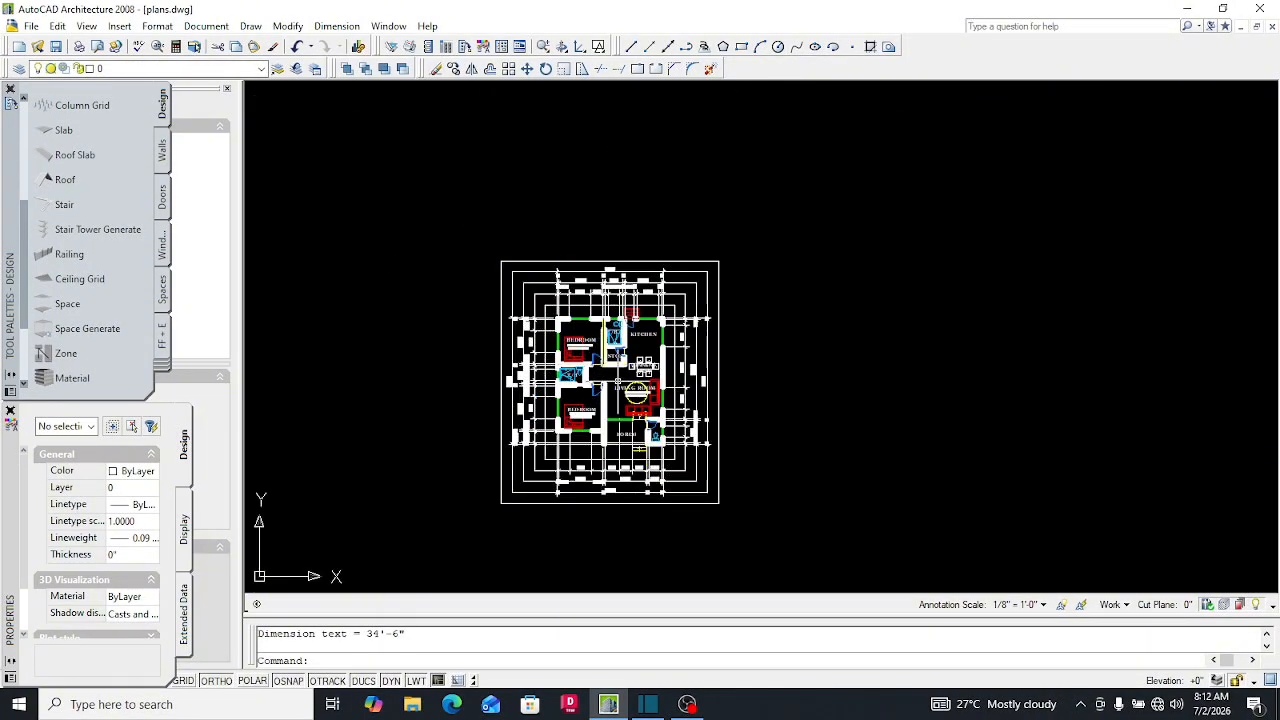
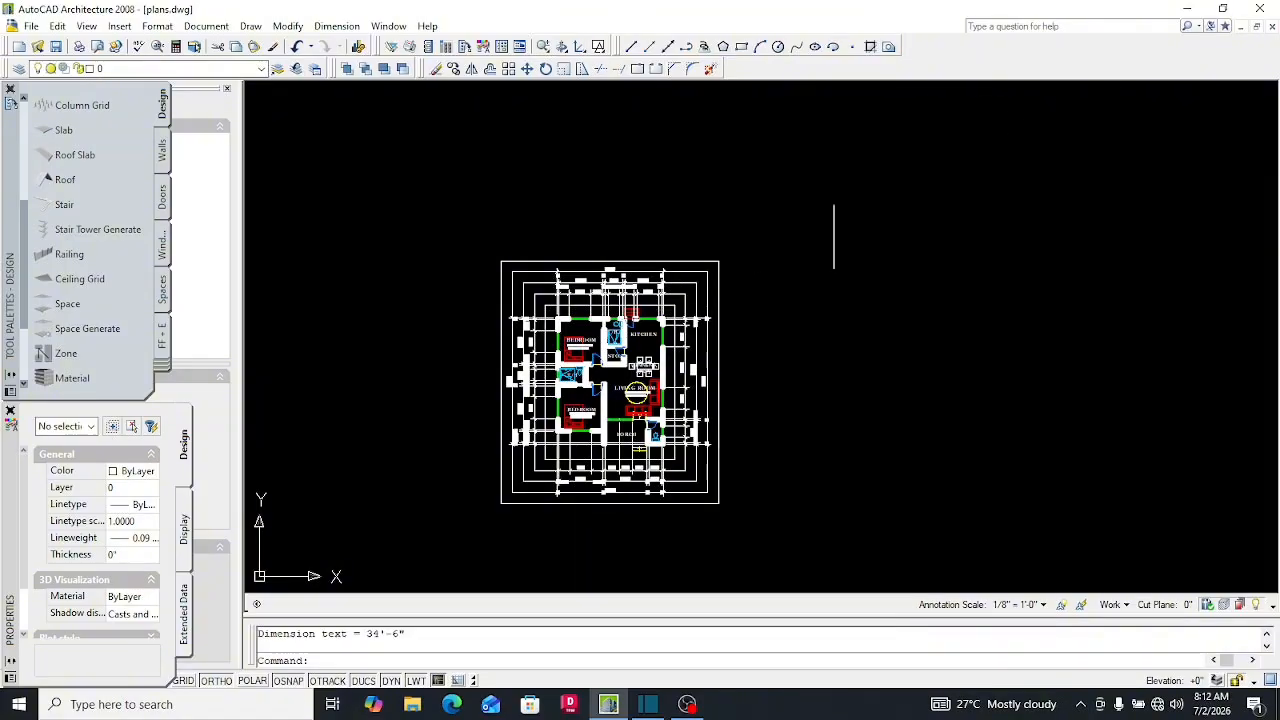
{"action": "scroll", "coordinate": [585, 290], "scroll_direction": "up", "scroll_amount": 4}
{"action": "scroll", "coordinate": [585, 290], "scroll_direction": "down", "scroll_amount": 2}
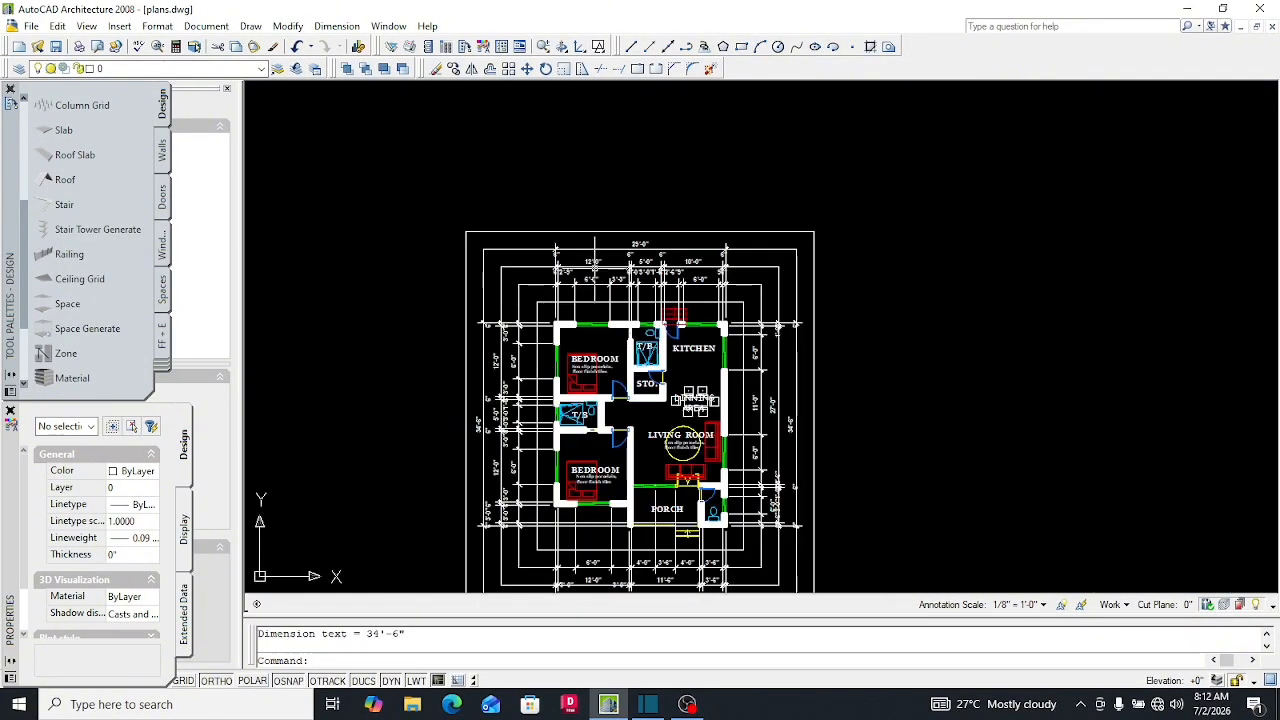
{"action": "scroll", "coordinate": [590, 285], "scroll_direction": "up", "scroll_amount": 2}
{"action": "scroll", "coordinate": [557, 319], "scroll_direction": "up", "scroll_amount": 3}
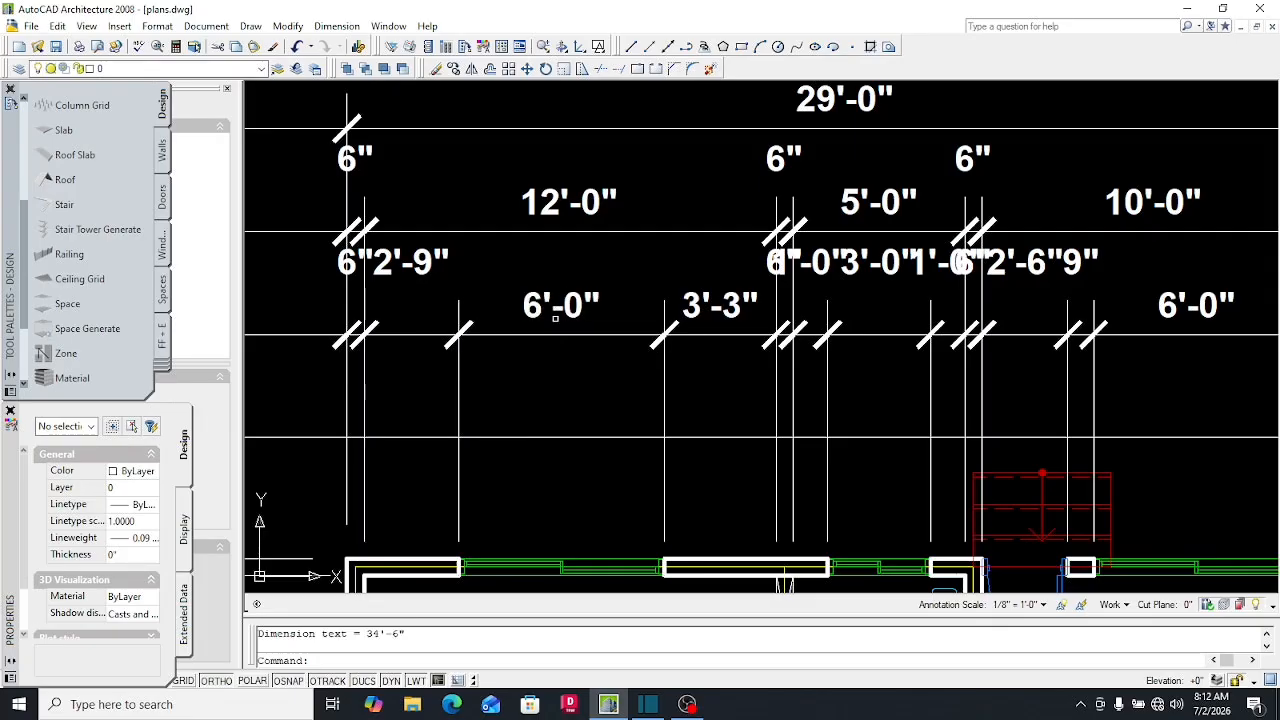
{"action": "left_click", "coordinate": [556, 318]}
{"action": "key", "text": "Escape"}
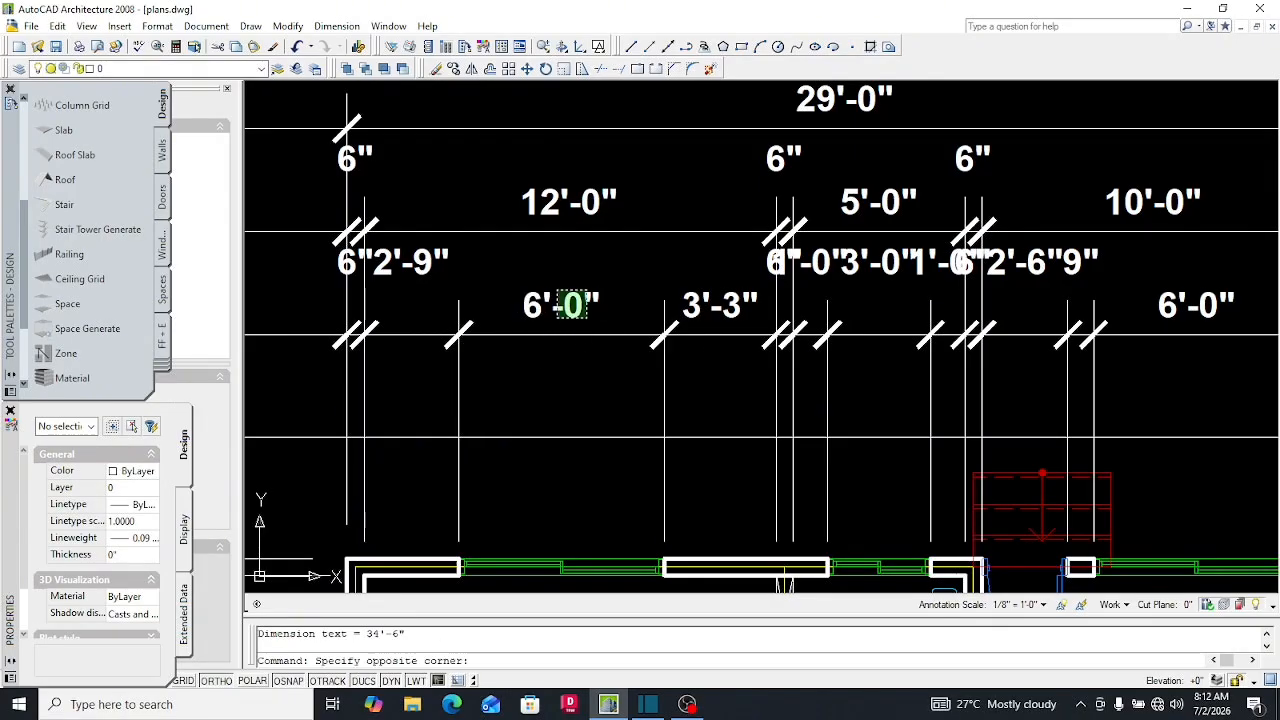
{"action": "left_click", "coordinate": [566, 305]}
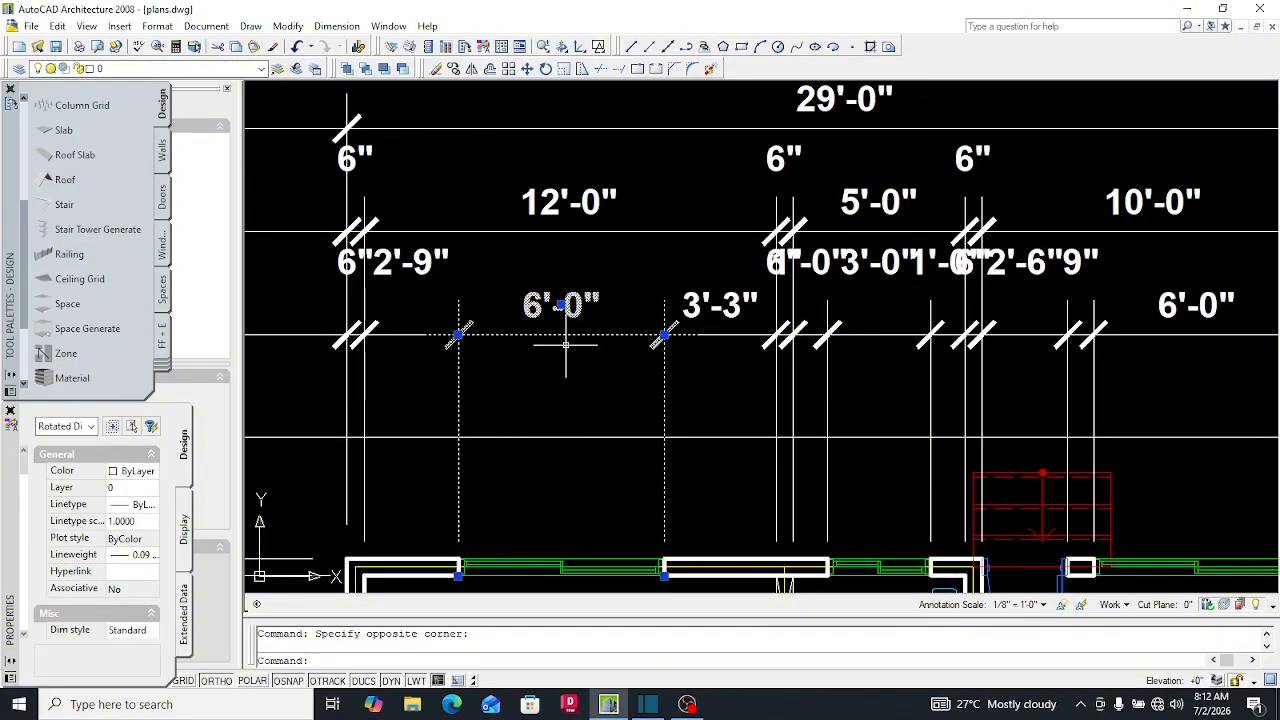
{"action": "key", "text": "Escape"}
{"action": "scroll", "coordinate": [622, 352], "scroll_direction": "down", "scroll_amount": 2}
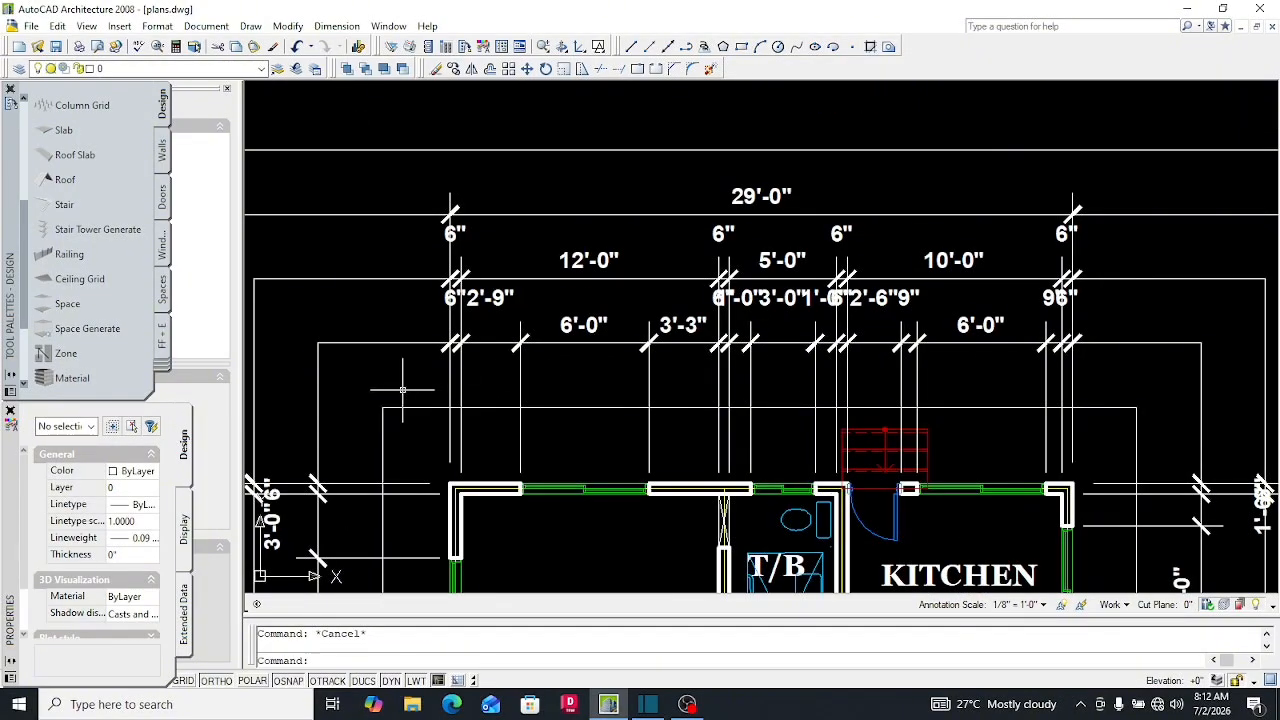
{"action": "left_click", "coordinate": [366, 435]}
{"action": "left_click", "coordinate": [1206, 165]}
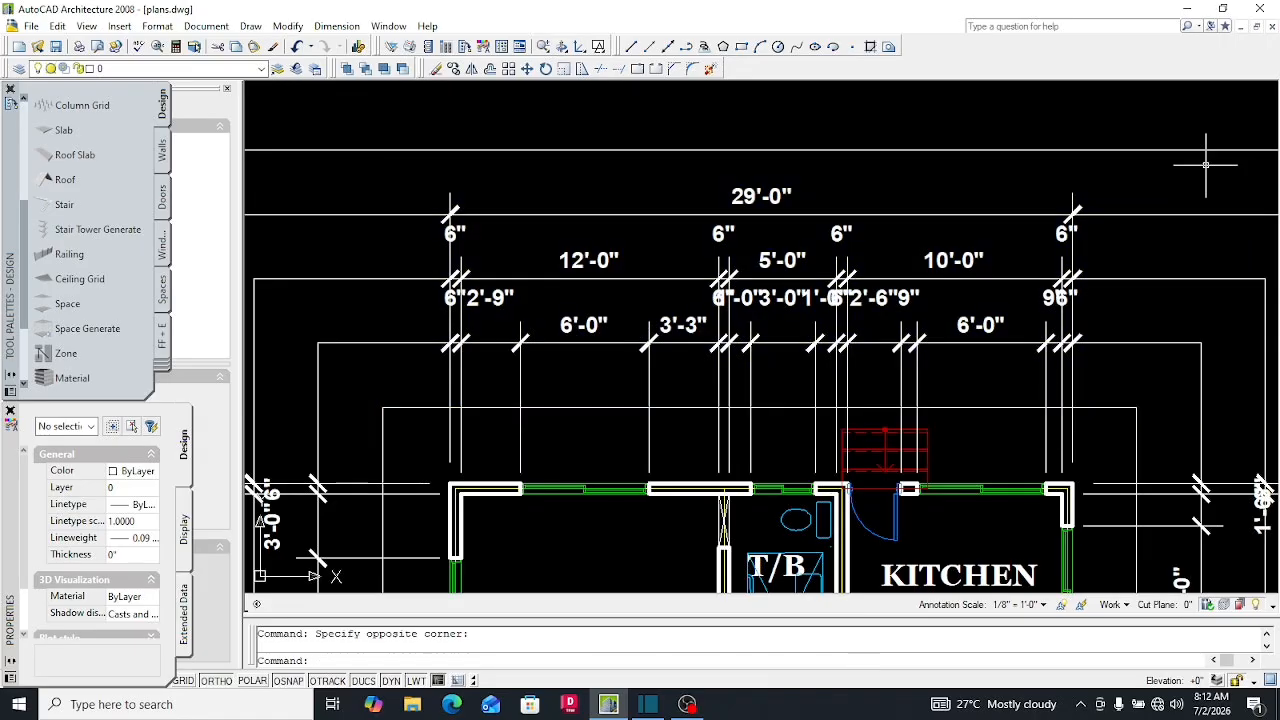
{"action": "left_click", "coordinate": [1171, 272]}
{"action": "key", "text": "Escape"}
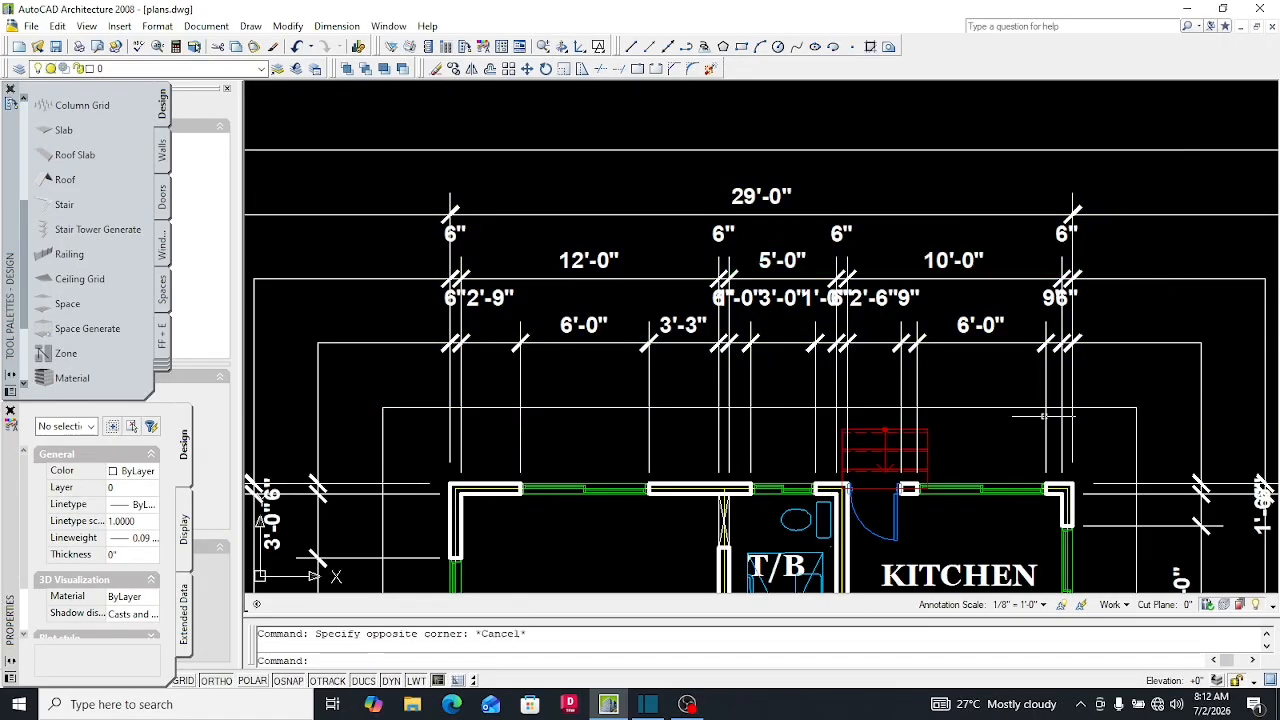
Explode the dimension strings on all four sides of the floor plan, together with the guide rectangles running through them
{"action": "left_click", "coordinate": [1108, 423]}
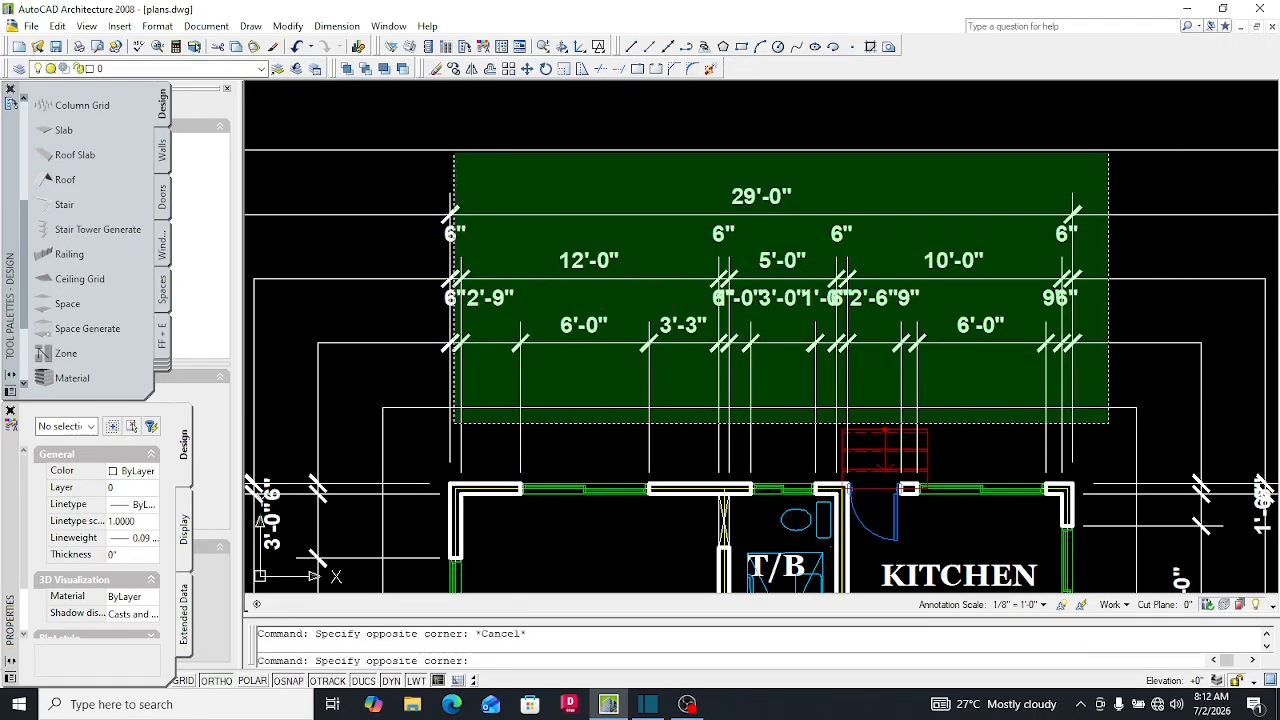
{"action": "left_click", "coordinate": [393, 161]}
{"action": "scroll", "coordinate": [729, 244], "scroll_direction": "down", "scroll_amount": 5}
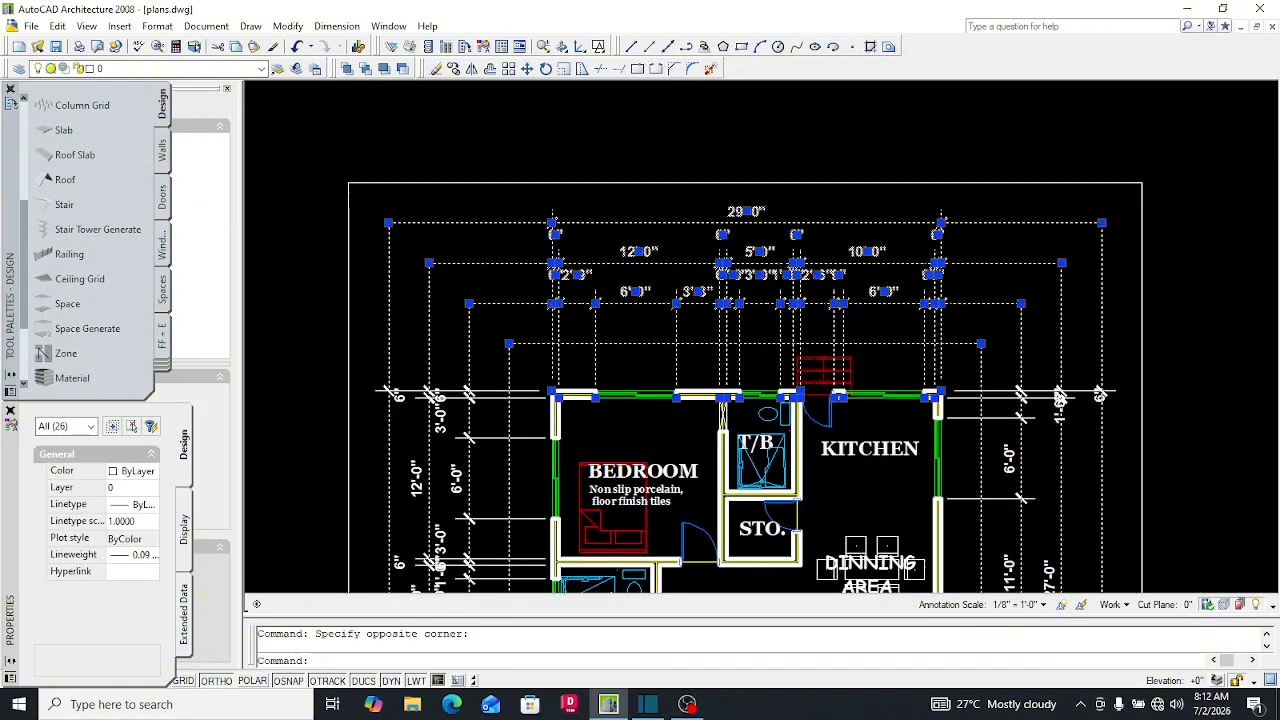
{"action": "scroll", "coordinate": [625, 400], "scroll_direction": "up", "scroll_amount": 3}
{"action": "left_click", "coordinate": [650, 510]}
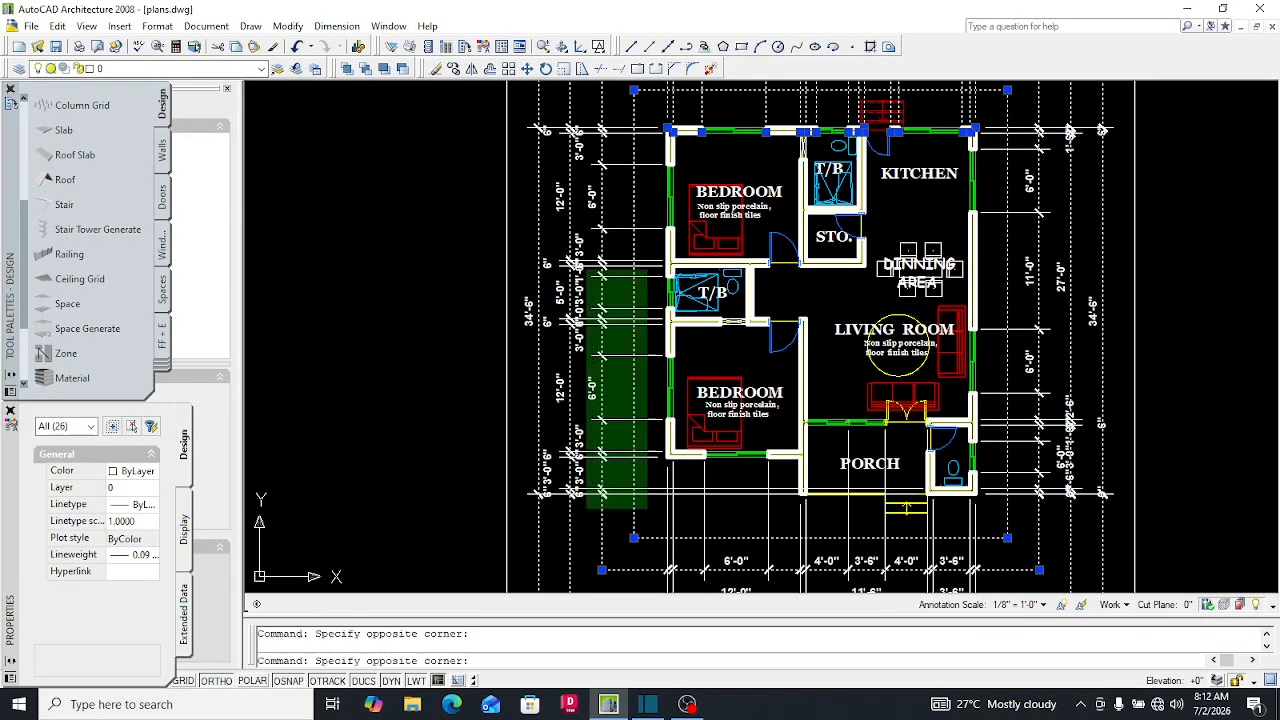
{"action": "left_click", "coordinate": [528, 106]}
{"action": "scroll", "coordinate": [472, 241], "scroll_direction": "down", "scroll_amount": 2}
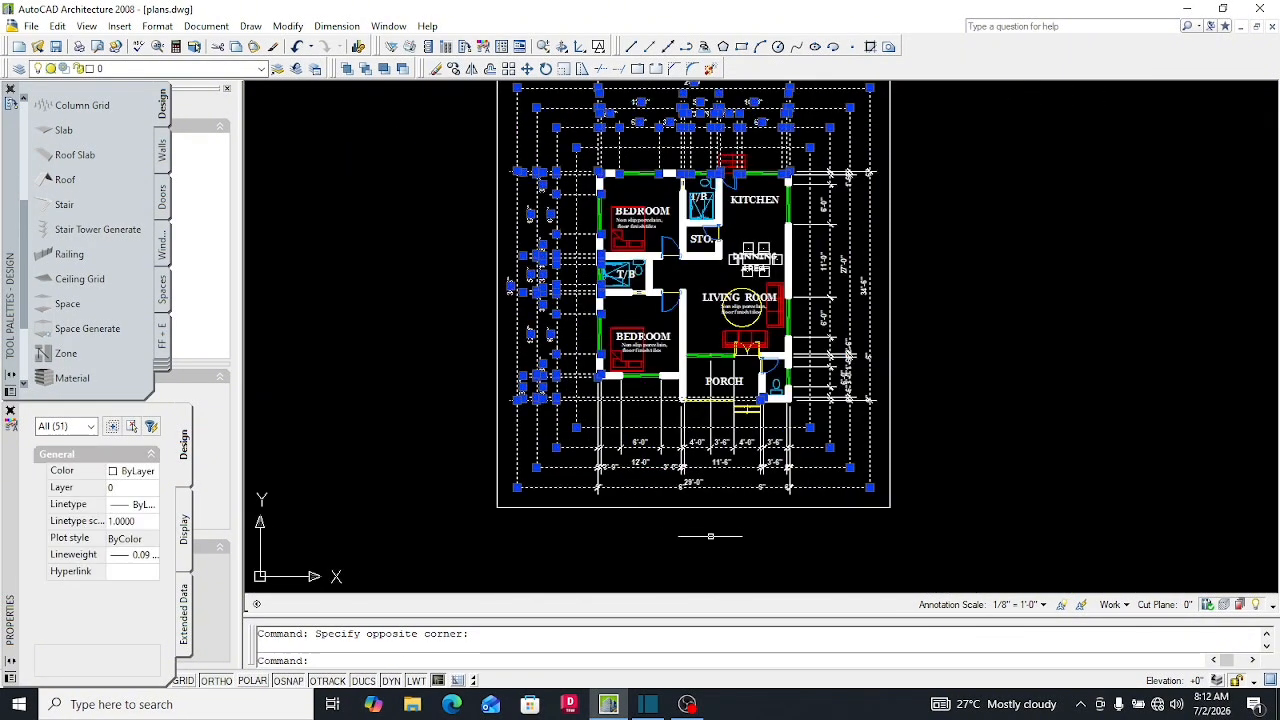
{"action": "scroll", "coordinate": [716, 534], "scroll_direction": "up", "scroll_amount": 3}
{"action": "left_click", "coordinate": [926, 441]}
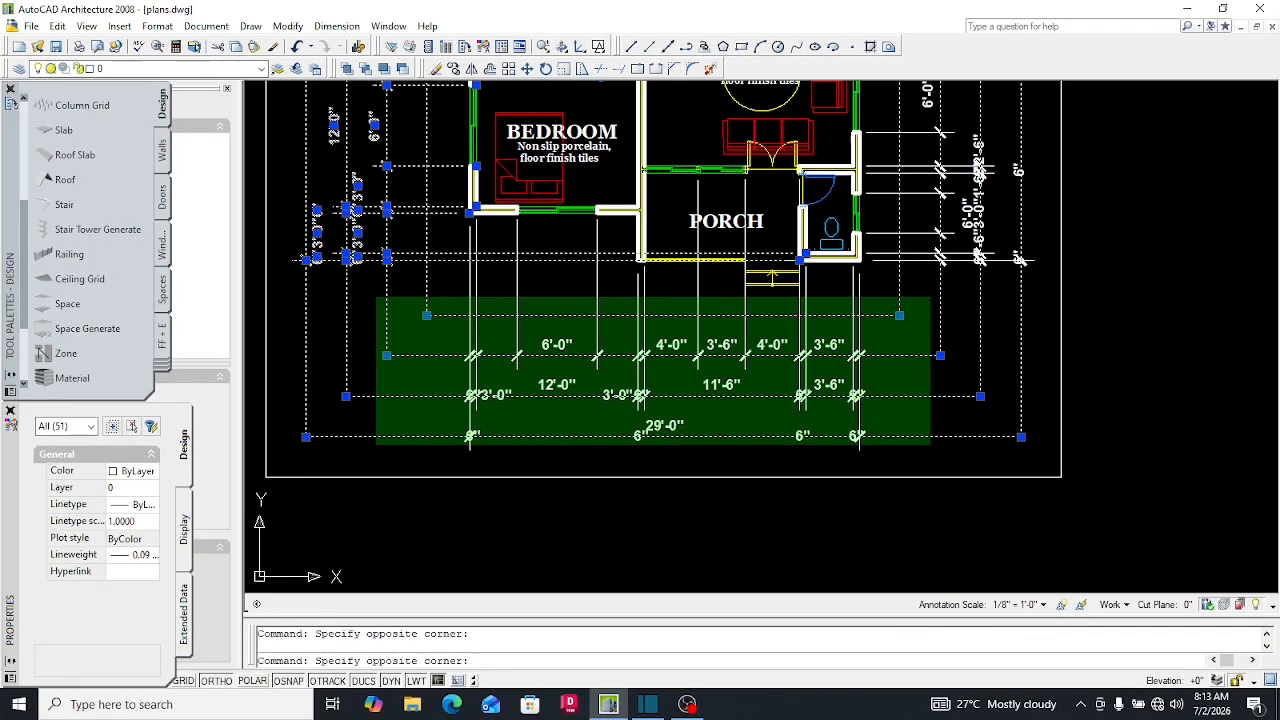
{"action": "left_click", "coordinate": [390, 270]}
{"action": "scroll", "coordinate": [550, 425], "scroll_direction": "down", "scroll_amount": 2}
{"action": "scroll", "coordinate": [551, 424], "scroll_direction": "down", "scroll_amount": 3}
{"action": "scroll", "coordinate": [681, 315], "scroll_direction": "up", "scroll_amount": 4}
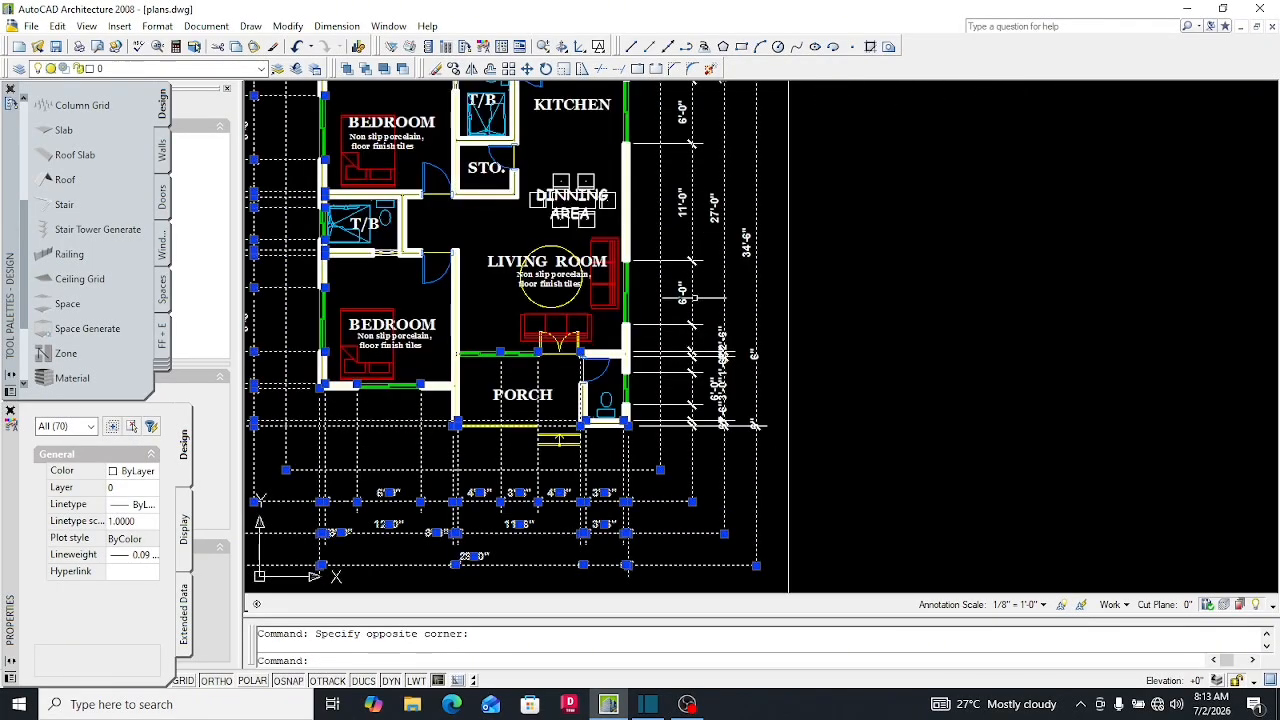
{"action": "scroll", "coordinate": [711, 295], "scroll_direction": "down", "scroll_amount": 5}
{"action": "scroll", "coordinate": [729, 231], "scroll_direction": "up", "scroll_amount": 2}
{"action": "scroll", "coordinate": [730, 191], "scroll_direction": "up", "scroll_amount": 2}
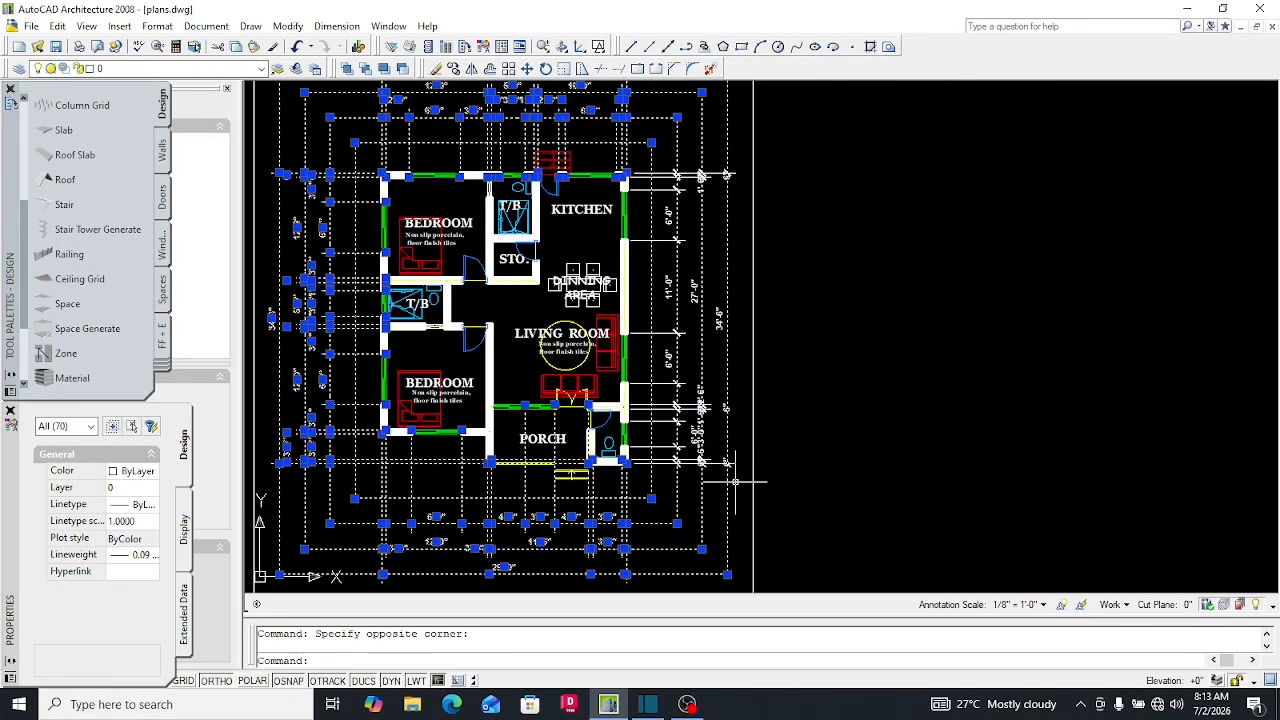
{"action": "left_click", "coordinate": [745, 490]}
{"action": "left_click", "coordinate": [671, 141]}
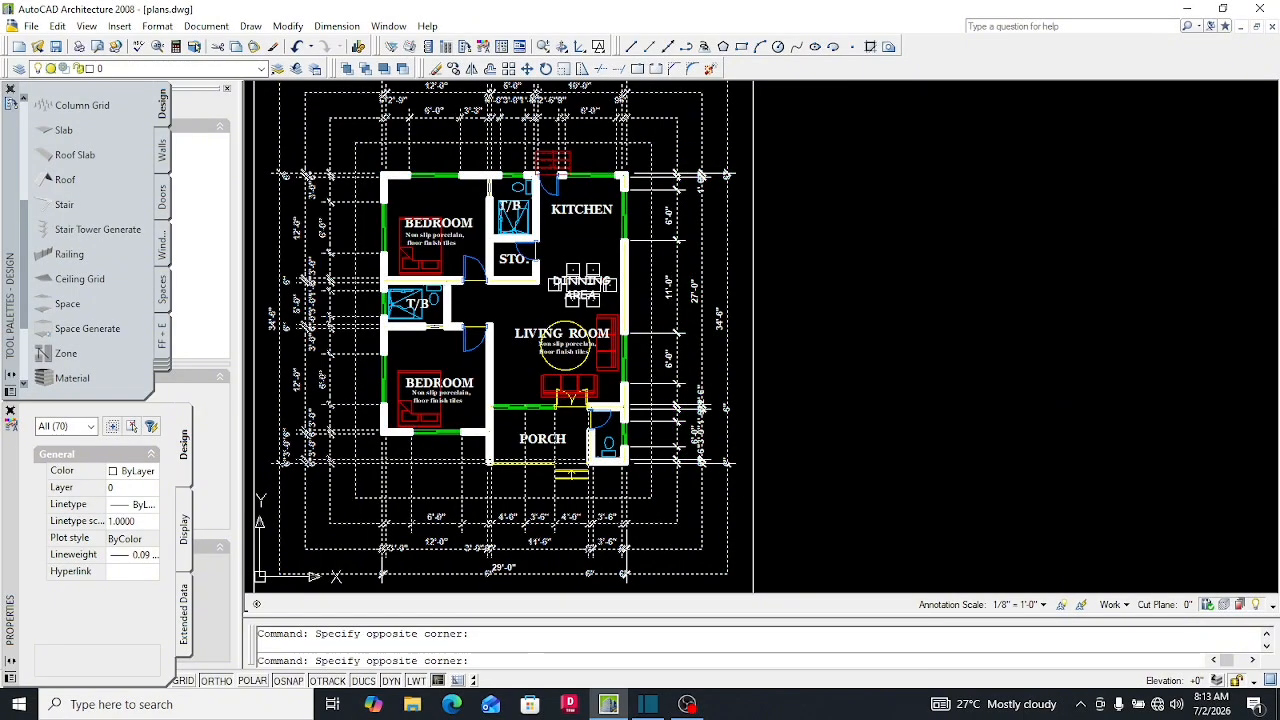
{"action": "scroll", "coordinate": [742, 356], "scroll_direction": "down", "scroll_amount": 3}
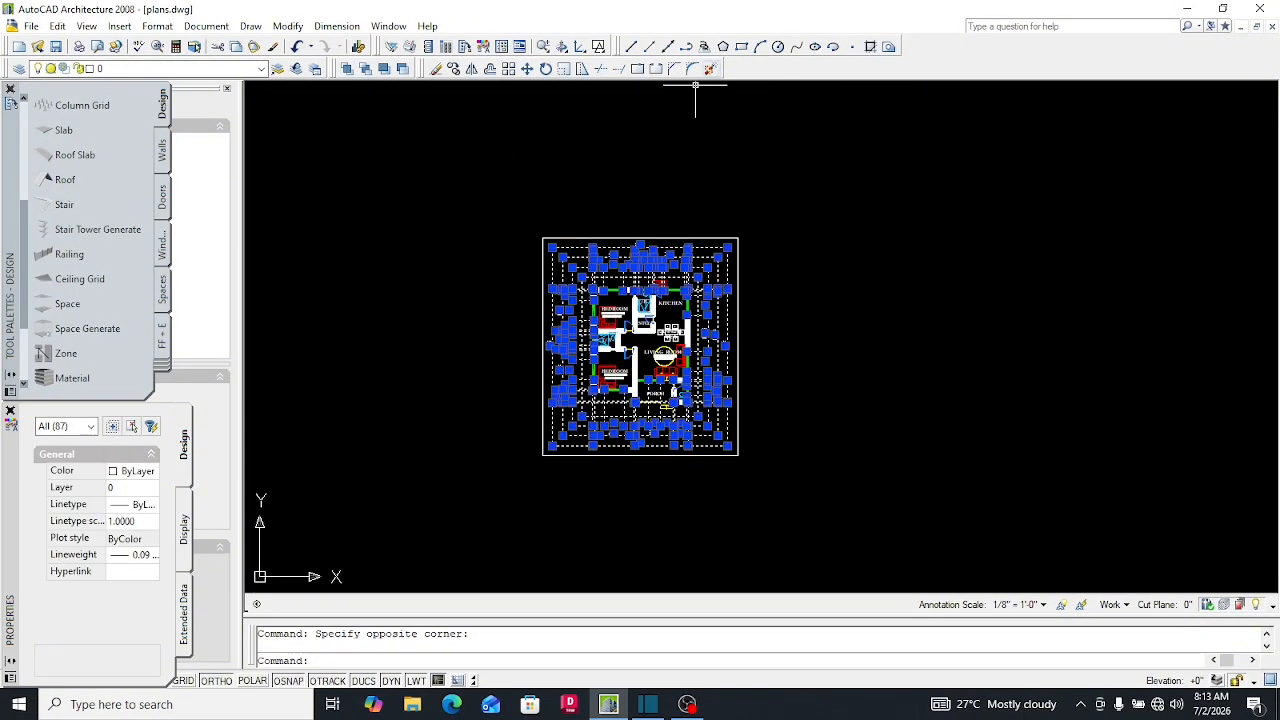
{"action": "type", "text": "x"}
{"action": "key", "text": "Return"}
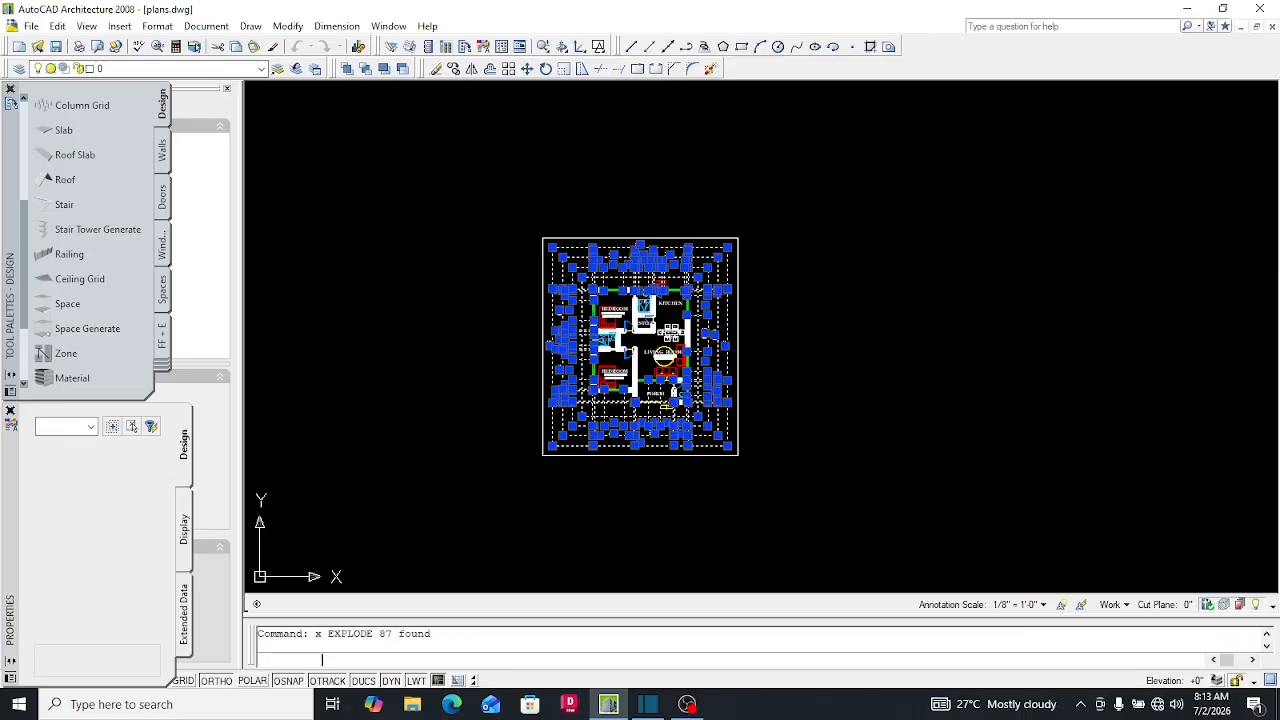
{"action": "key", "text": "Return"}
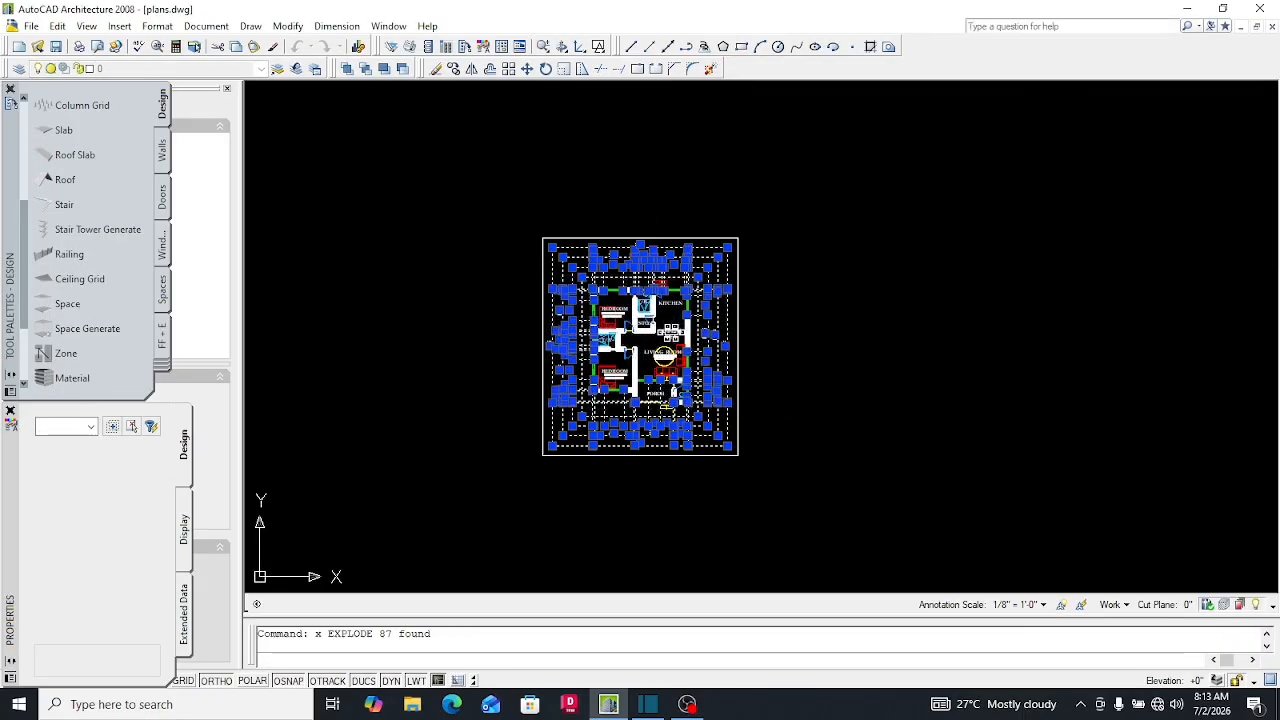
Examine the exploded dimension texts above the floor plan for crowded or overlapping labels
{"action": "scroll", "coordinate": [655, 267], "scroll_direction": "up", "scroll_amount": 8}
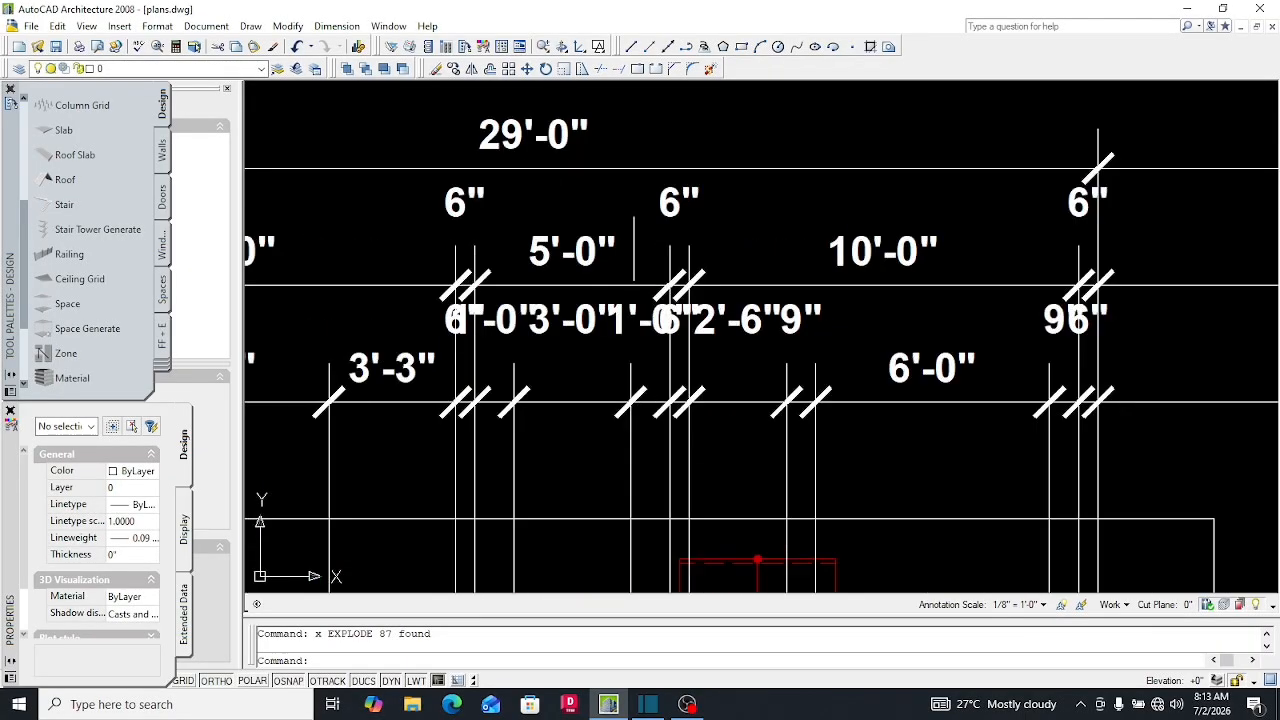
{"action": "scroll", "coordinate": [590, 248], "scroll_direction": "down", "scroll_amount": 5}
{"action": "scroll", "coordinate": [586, 340], "scroll_direction": "up", "scroll_amount": 6}
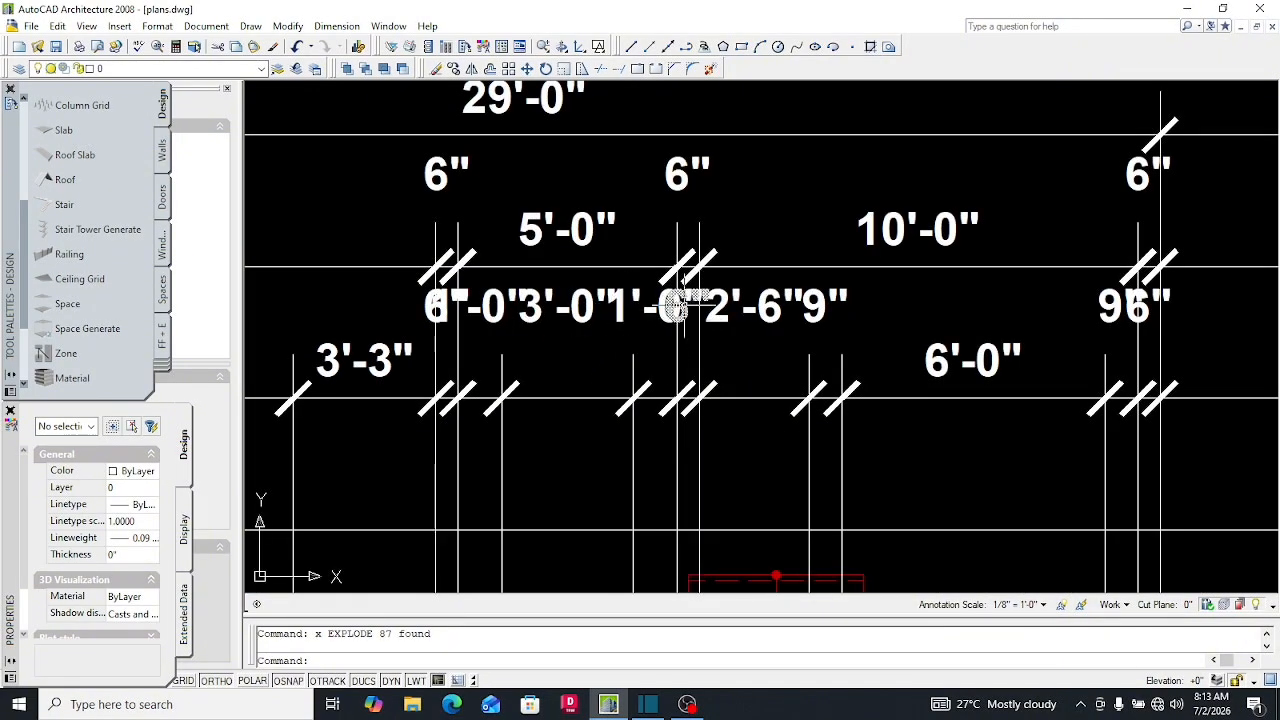
{"action": "scroll", "coordinate": [689, 376], "scroll_direction": "down", "scroll_amount": 6}
{"action": "scroll", "coordinate": [575, 360], "scroll_direction": "up", "scroll_amount": 5}
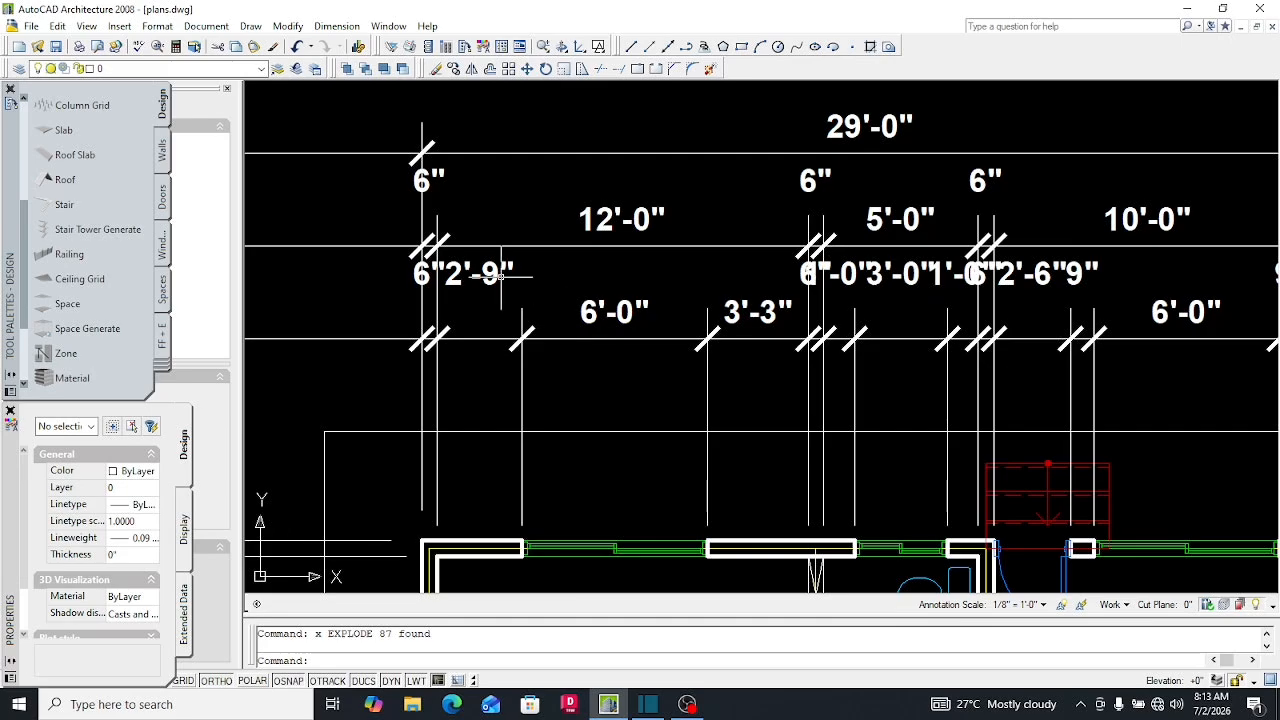
{"action": "scroll", "coordinate": [501, 276], "scroll_direction": "up", "scroll_amount": 4}
{"action": "scroll", "coordinate": [480, 300], "scroll_direction": "down", "scroll_amount": 5}
{"action": "scroll", "coordinate": [470, 260], "scroll_direction": "up", "scroll_amount": 5}
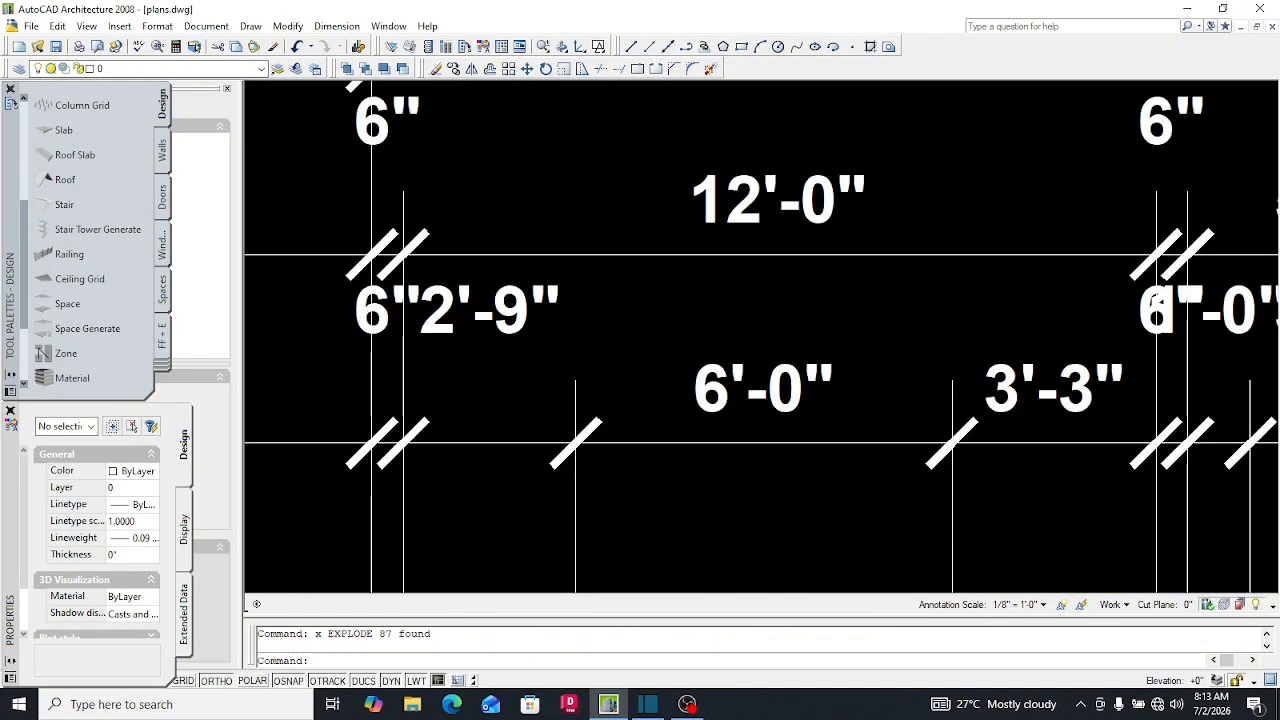
{"action": "scroll", "coordinate": [395, 340], "scroll_direction": "down", "scroll_amount": 3}
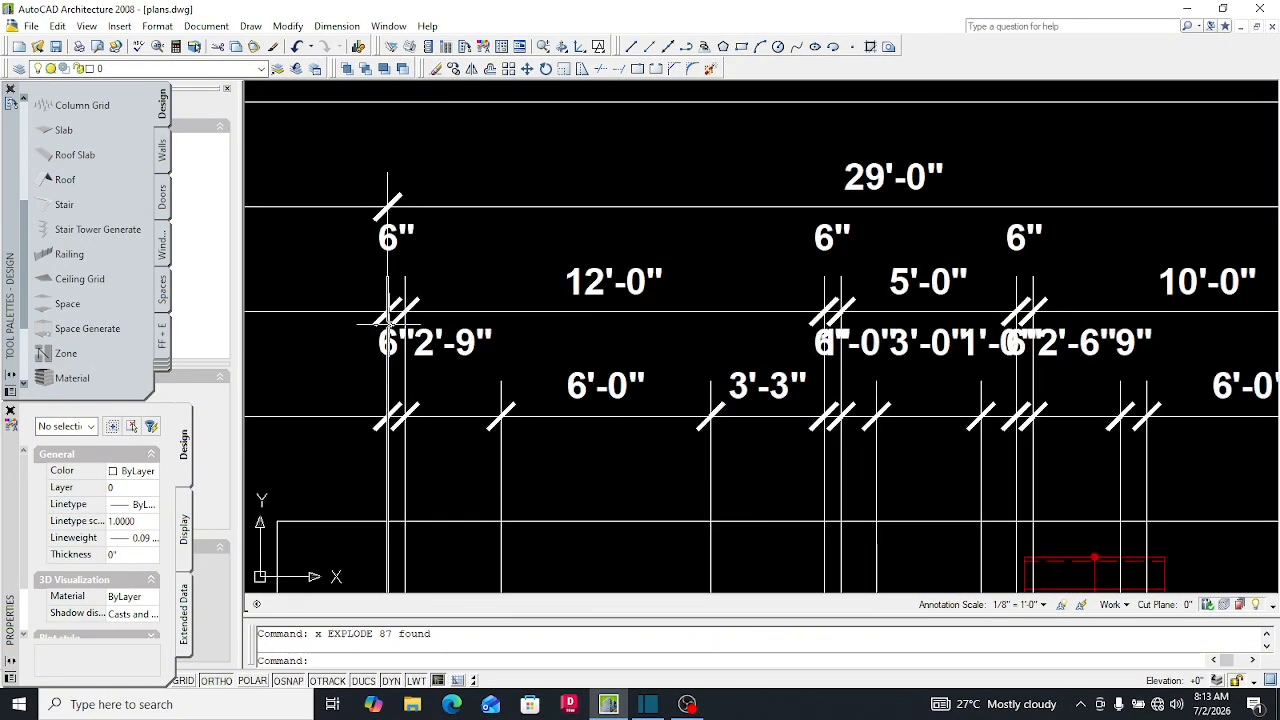
{"action": "scroll", "coordinate": [380, 315], "scroll_direction": "up", "scroll_amount": 3}
{"action": "scroll", "coordinate": [371, 286], "scroll_direction": "down", "scroll_amount": 1}
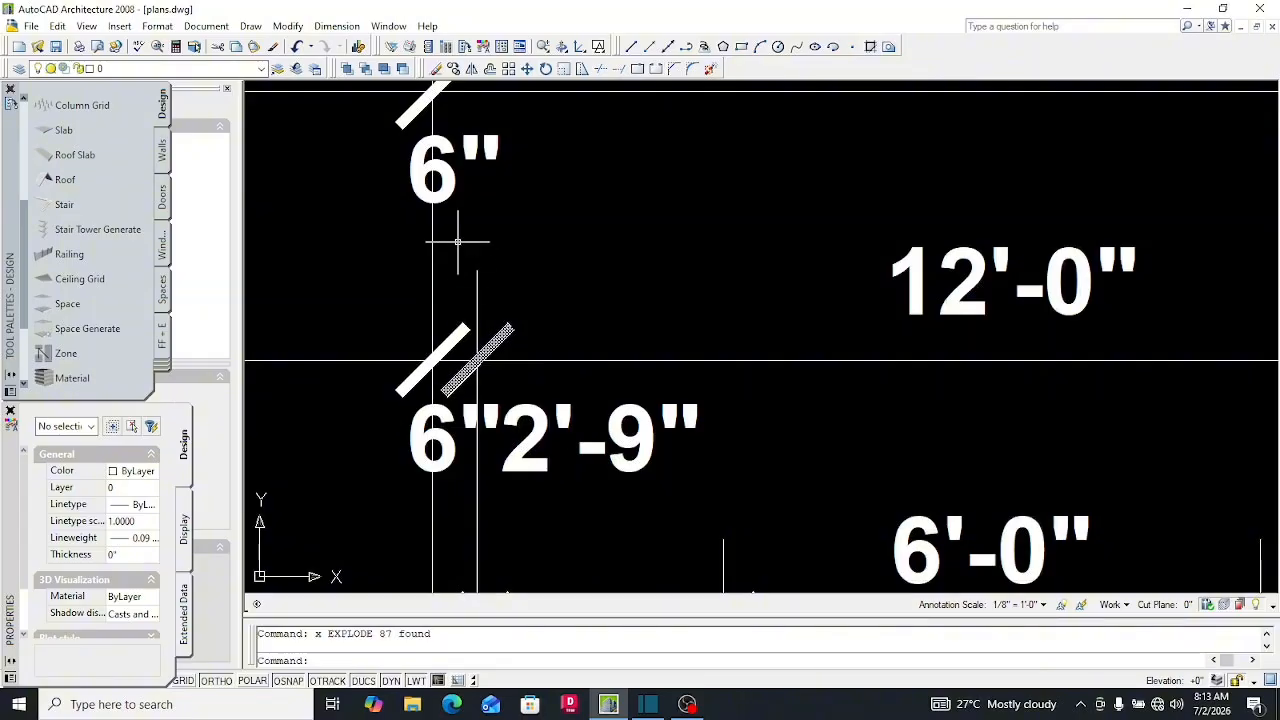
{"action": "scroll", "coordinate": [436, 289], "scroll_direction": "down", "scroll_amount": 4}
{"action": "scroll", "coordinate": [415, 368], "scroll_direction": "up", "scroll_amount": 5}
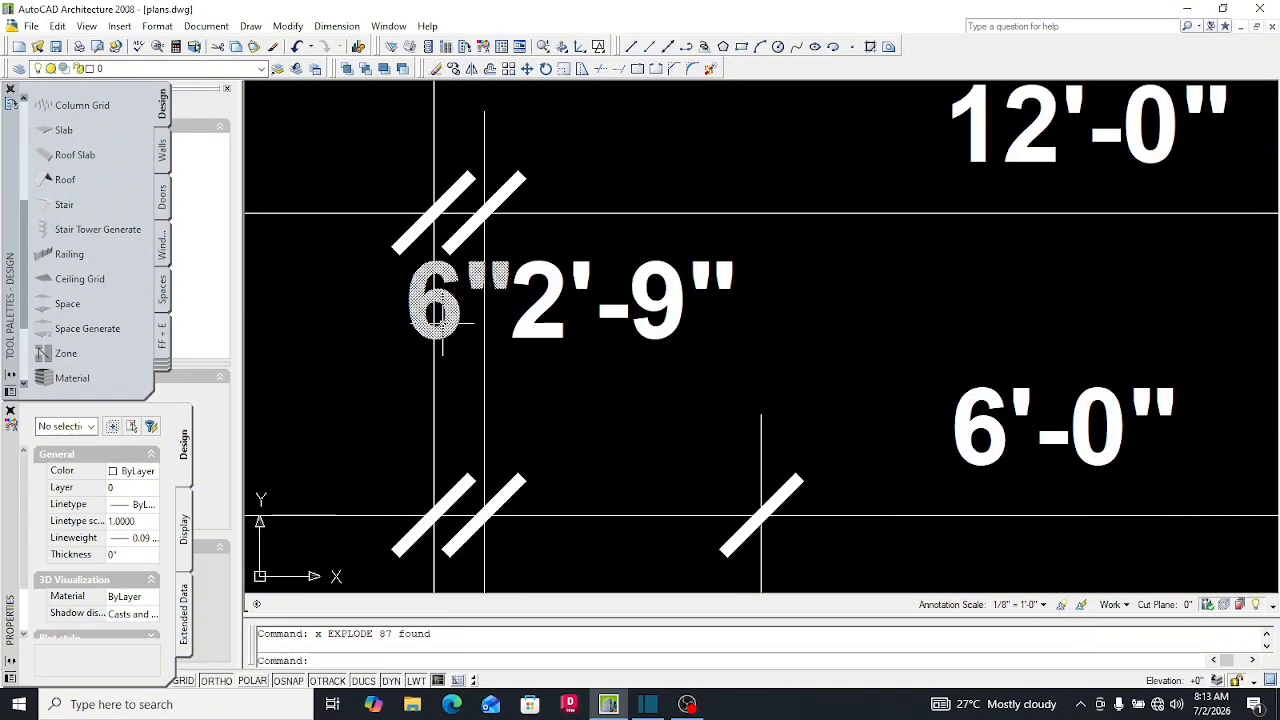
{"action": "scroll", "coordinate": [437, 312], "scroll_direction": "down", "scroll_amount": 3}
{"action": "scroll", "coordinate": [437, 260], "scroll_direction": "up", "scroll_amount": 2}
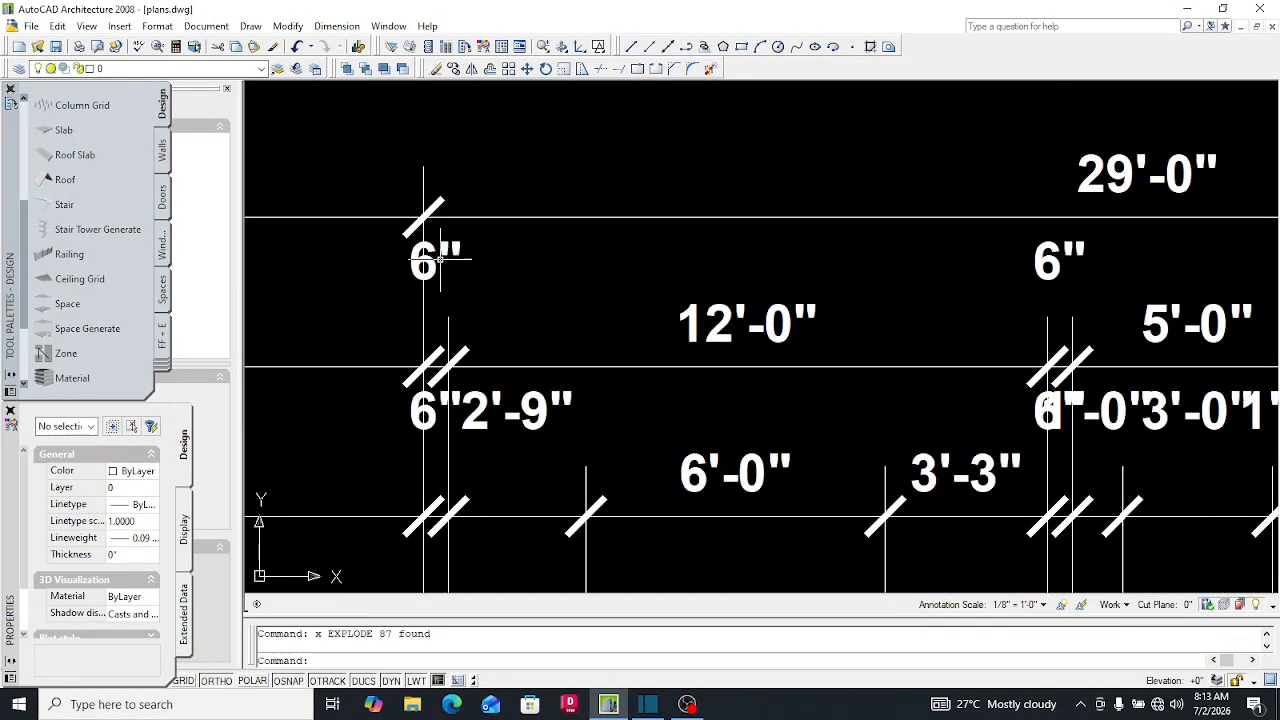
{"action": "scroll", "coordinate": [424, 265], "scroll_direction": "down", "scroll_amount": 1}
{"action": "scroll", "coordinate": [440, 325], "scroll_direction": "up", "scroll_amount": 2}
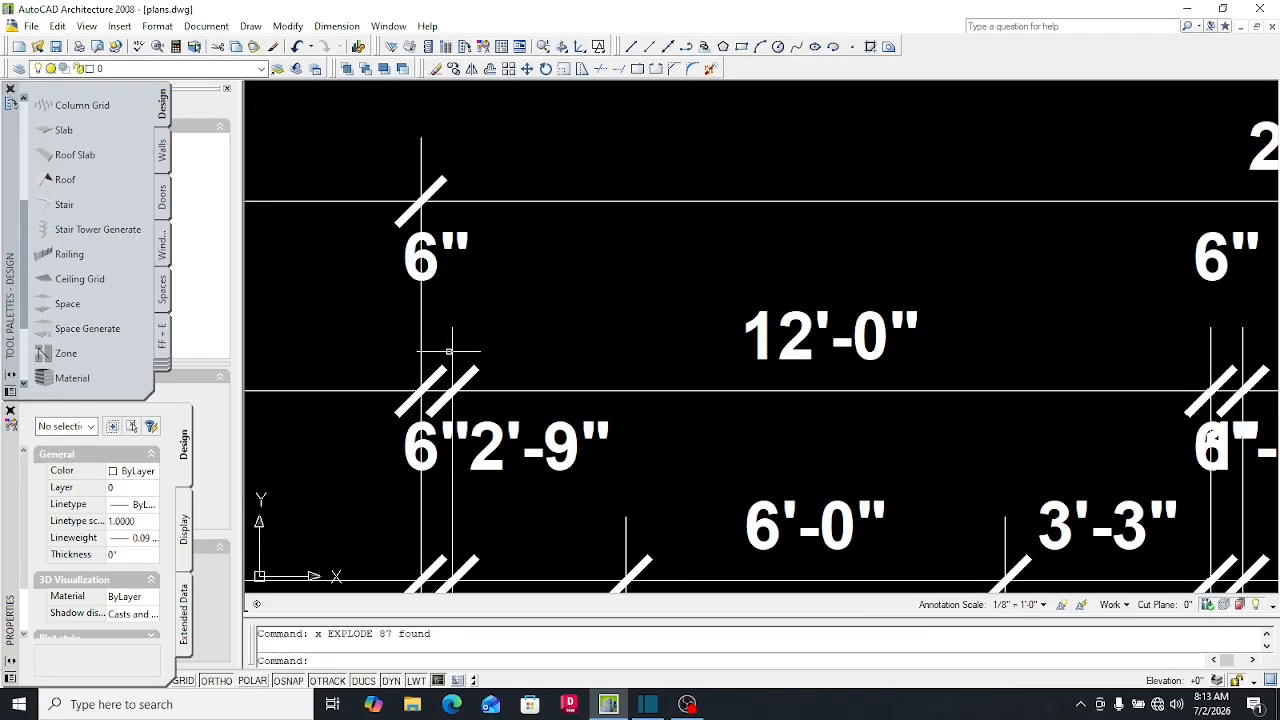
{"action": "scroll", "coordinate": [450, 360], "scroll_direction": "down", "scroll_amount": 1}
{"action": "scroll", "coordinate": [443, 400], "scroll_direction": "up", "scroll_amount": 2}
{"action": "left_click", "coordinate": [431, 380]}
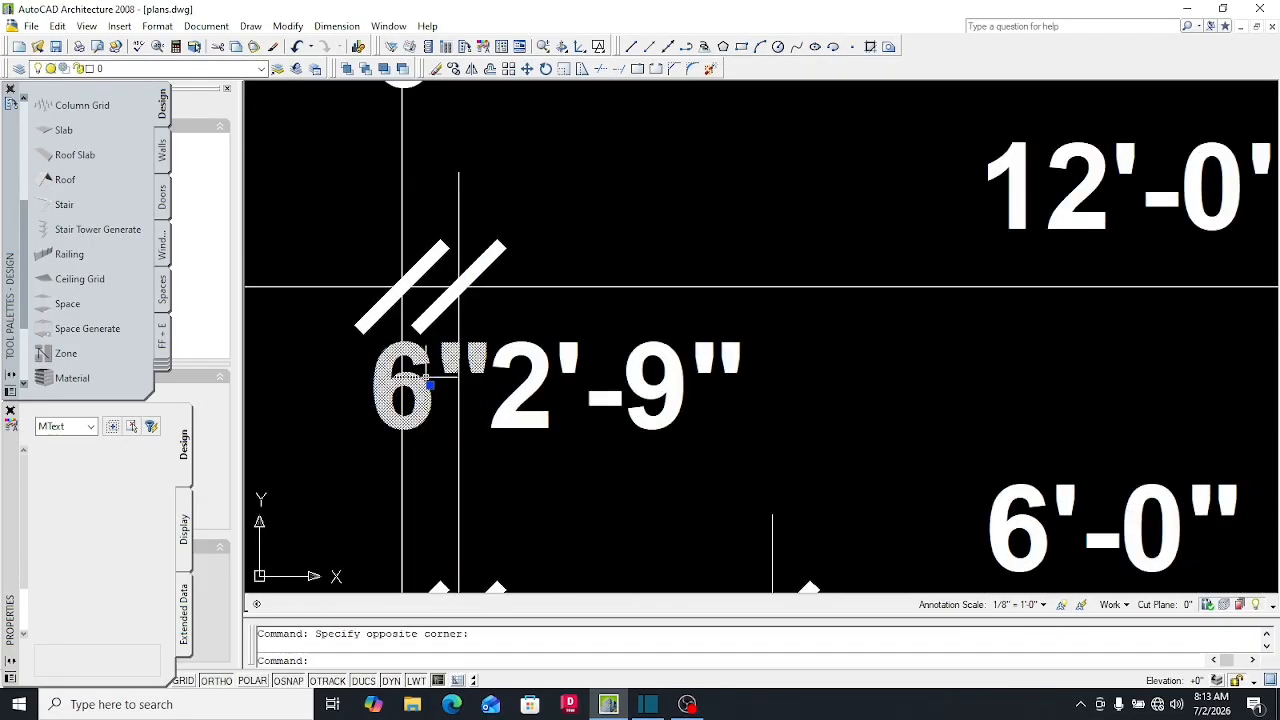
{"action": "scroll", "coordinate": [420, 386], "scroll_direction": "down", "scroll_amount": 3}
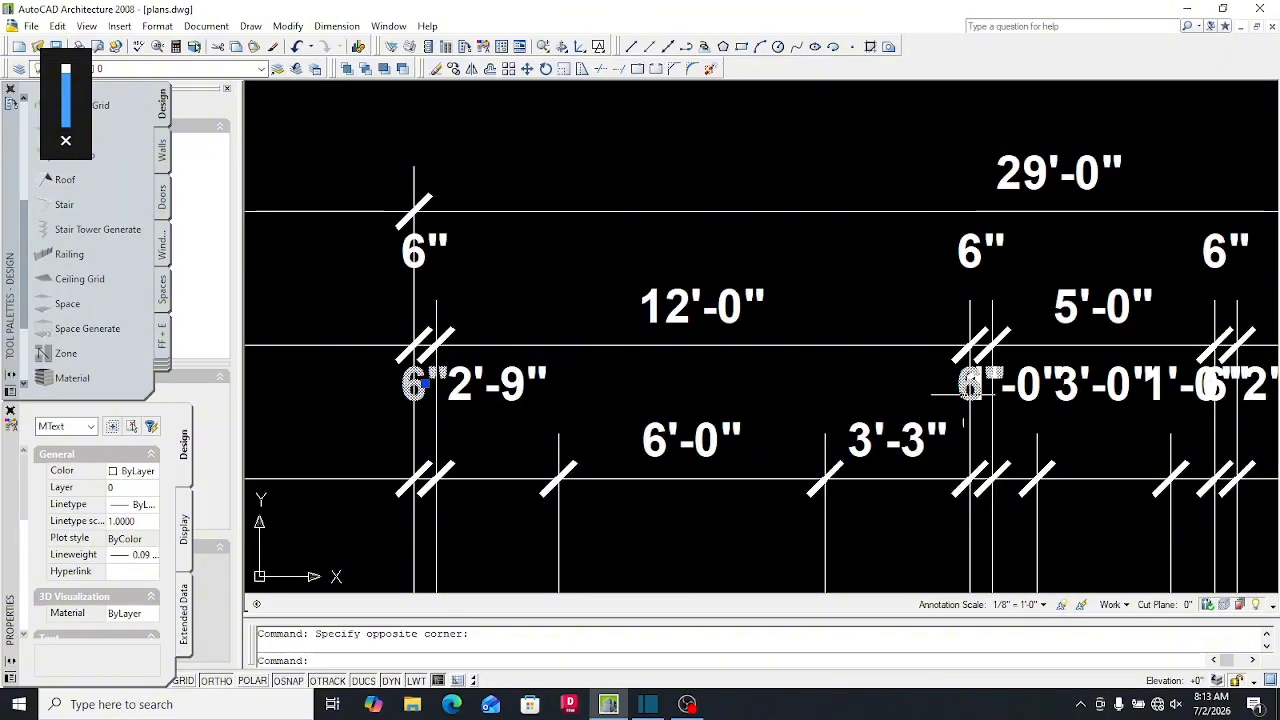
{"action": "scroll", "coordinate": [971, 380], "scroll_direction": "up", "scroll_amount": 5}
{"action": "left_click", "coordinate": [922, 458]}
{"action": "left_click", "coordinate": [920, 401]}
{"action": "scroll", "coordinate": [771, 425], "scroll_direction": "down", "scroll_amount": 6}
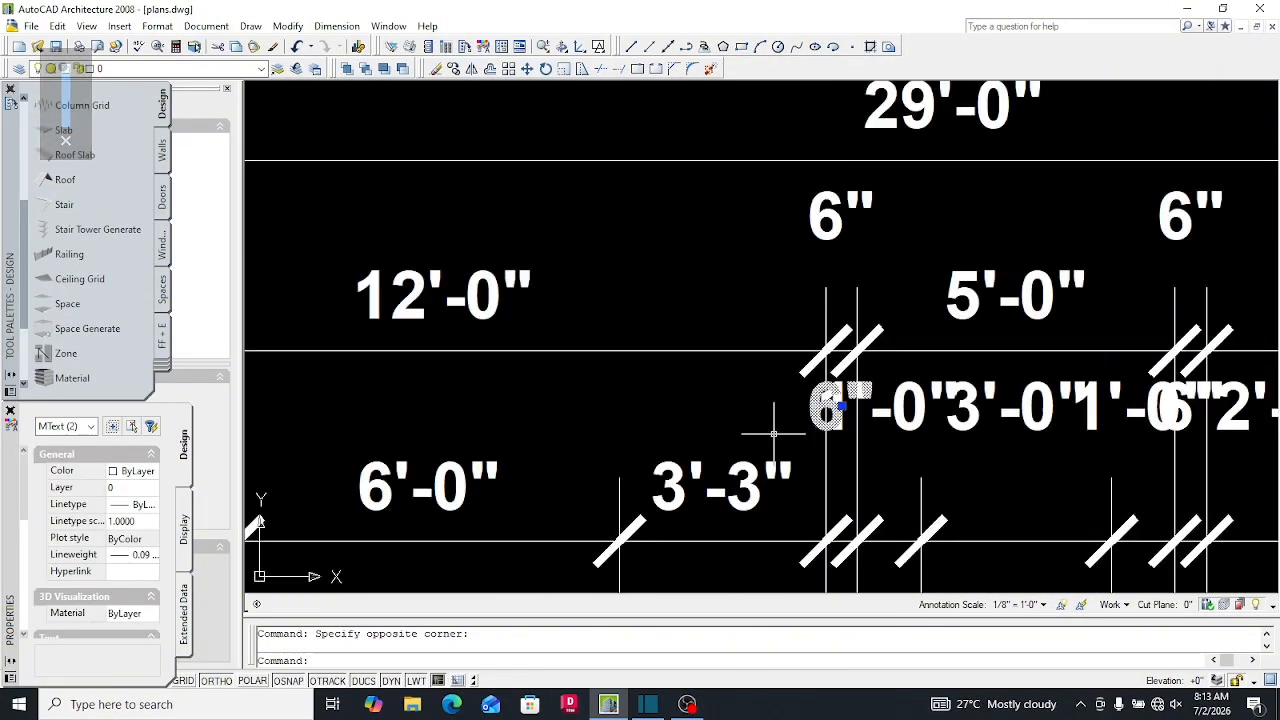
{"action": "scroll", "coordinate": [846, 441], "scroll_direction": "up", "scroll_amount": 5}
{"action": "scroll", "coordinate": [1070, 435], "scroll_direction": "up", "scroll_amount": 2}
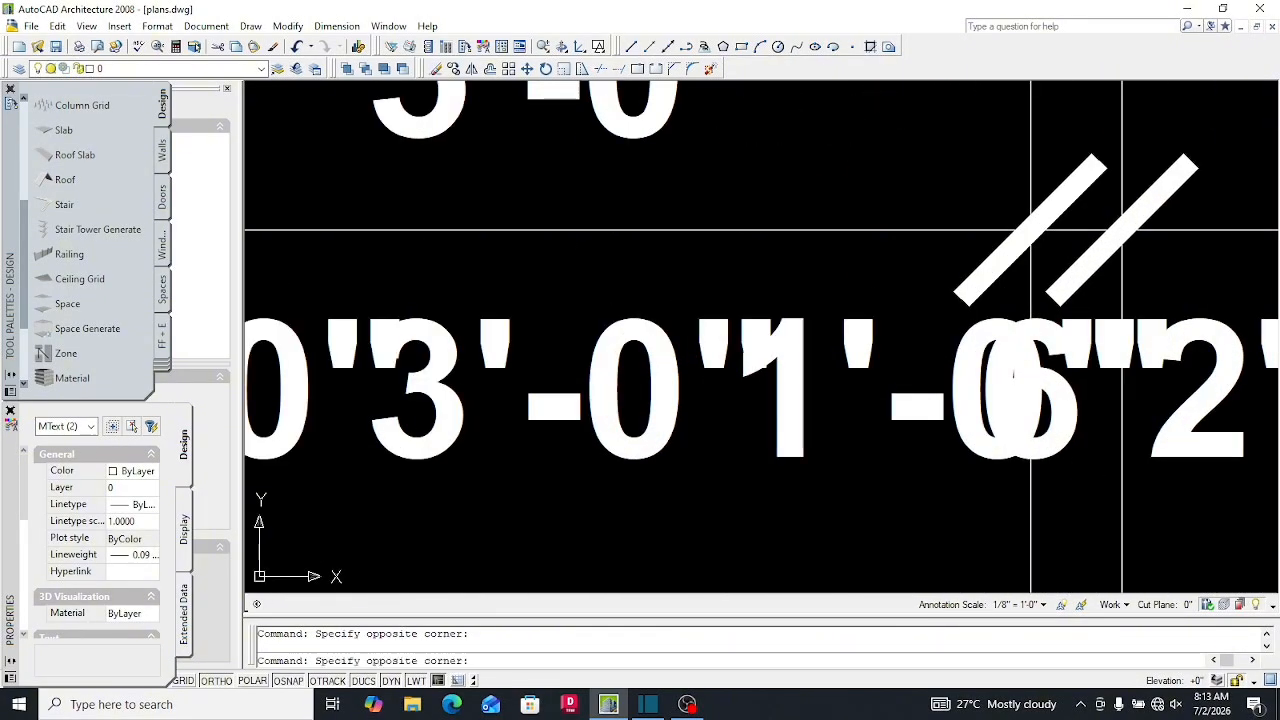
{"action": "left_click", "coordinate": [1043, 405]}
{"action": "scroll", "coordinate": [800, 466], "scroll_direction": "down", "scroll_amount": 8}
{"action": "scroll", "coordinate": [1012, 468], "scroll_direction": "up", "scroll_amount": 6}
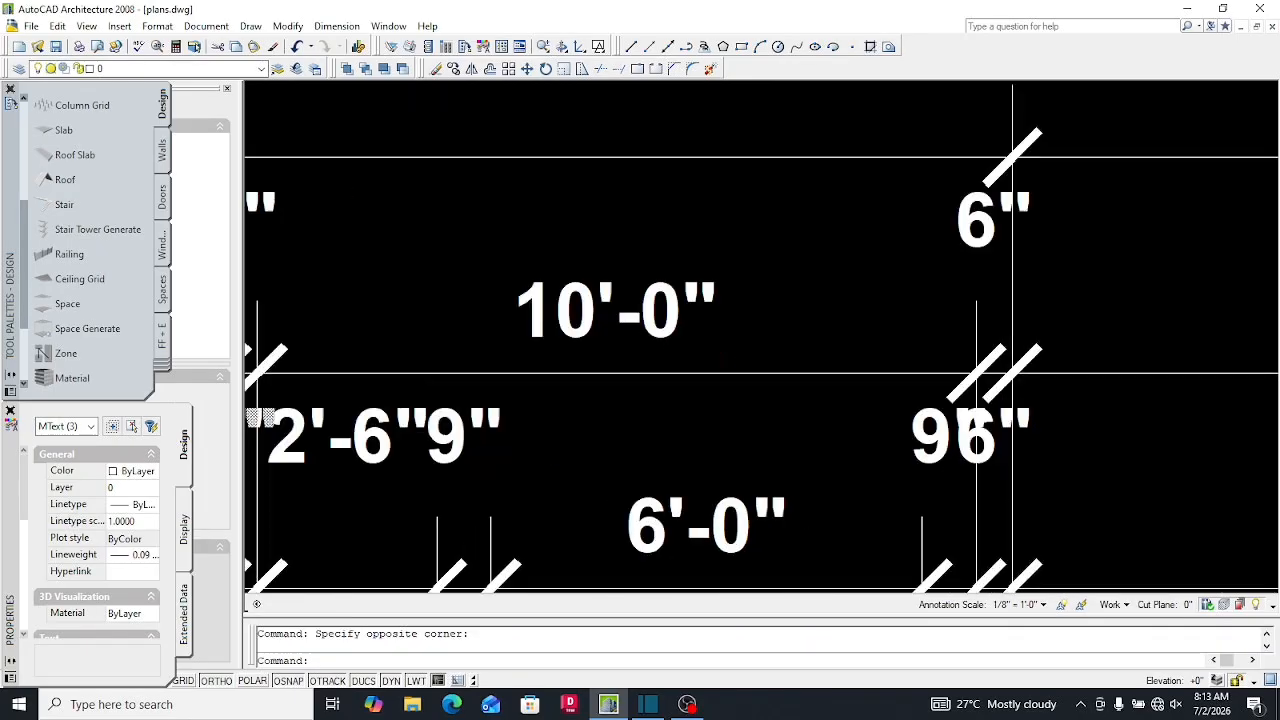
{"action": "left_click", "coordinate": [1007, 459]}
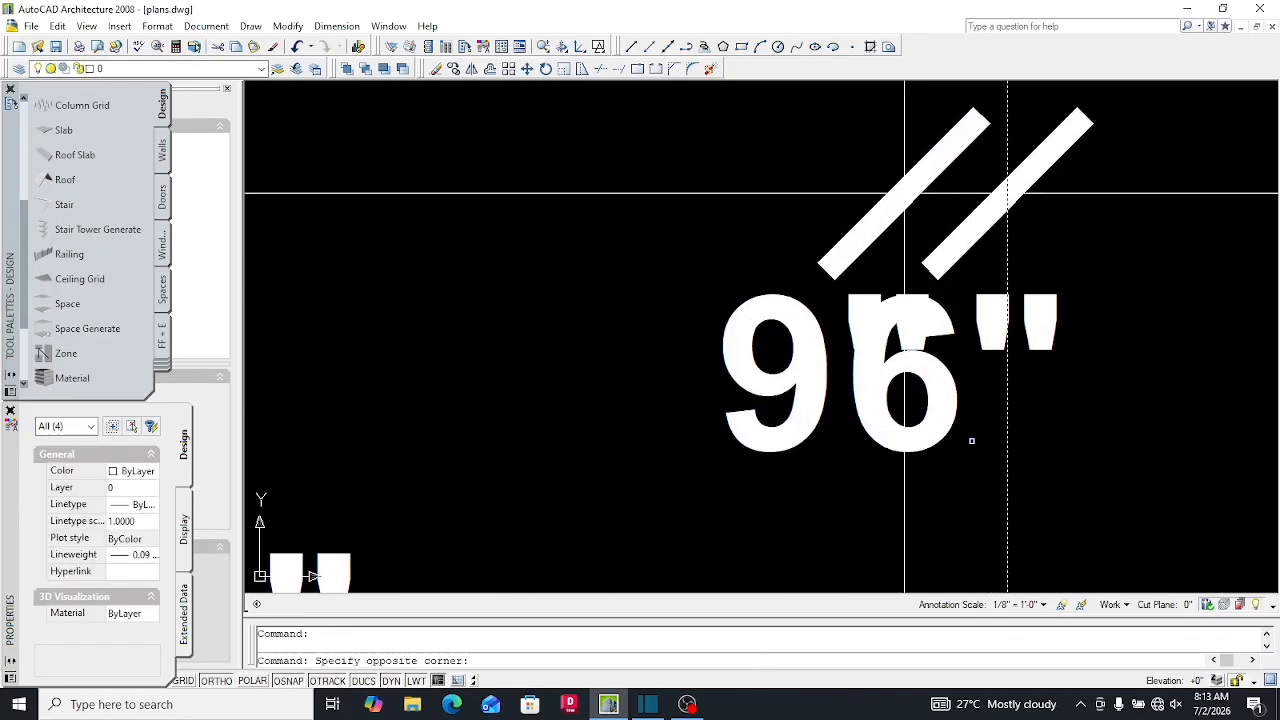
{"action": "key", "text": "Escape"}
Delete the 6" texts overlapping the far-right 9" and the 1'-0" before the 2'-6" in the dimension row nearest the plan's upper wall
{"action": "left_click", "coordinate": [952, 415]}
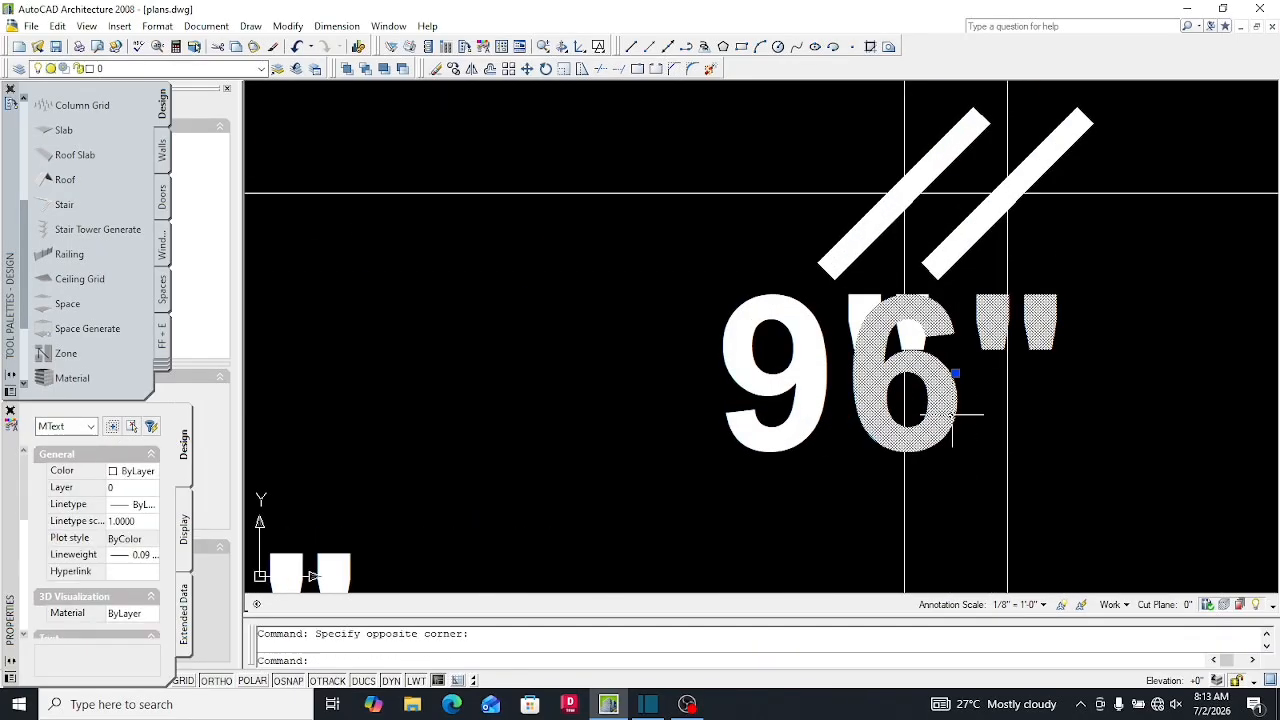
{"action": "key", "text": "Delete"}
{"action": "scroll", "coordinate": [951, 429], "scroll_direction": "down", "scroll_amount": 5}
{"action": "scroll", "coordinate": [620, 452], "scroll_direction": "up", "scroll_amount": 5}
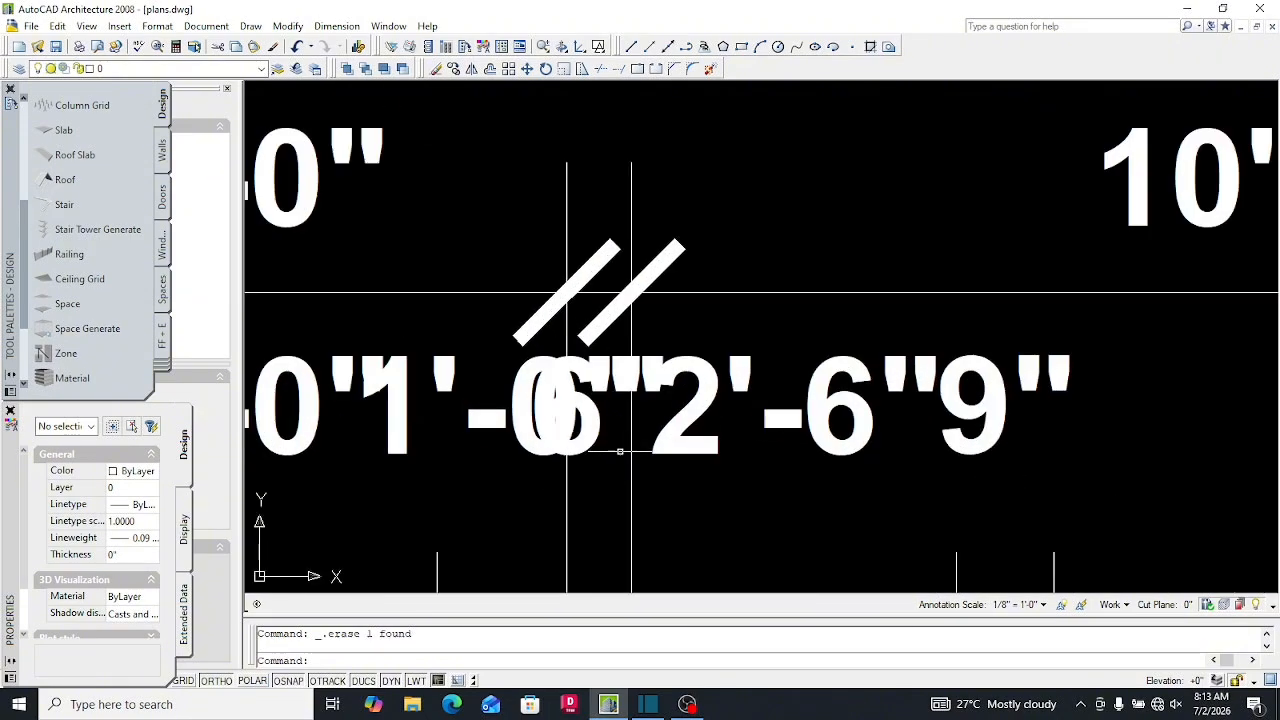
{"action": "scroll", "coordinate": [620, 452], "scroll_direction": "up", "scroll_amount": 3}
{"action": "left_click", "coordinate": [617, 451]}
{"action": "left_click", "coordinate": [571, 414]}
{"action": "key", "text": "Delete"}
{"action": "scroll", "coordinate": [684, 464], "scroll_direction": "down", "scroll_amount": 5}
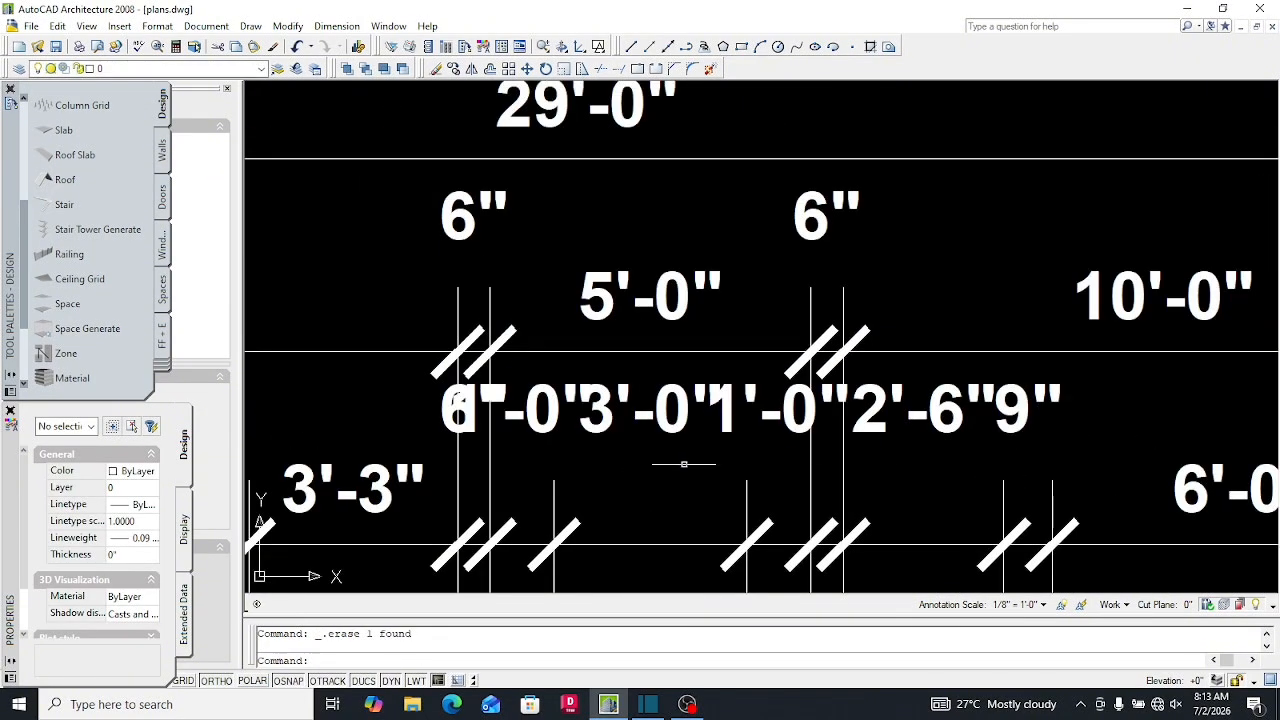
Delete the 6" texts overlapping the 1'-0" before the 3'-0" and sitting before the 2'-9" in the lowest dimension row
{"action": "scroll", "coordinate": [488, 436], "scroll_direction": "up", "scroll_amount": 5}
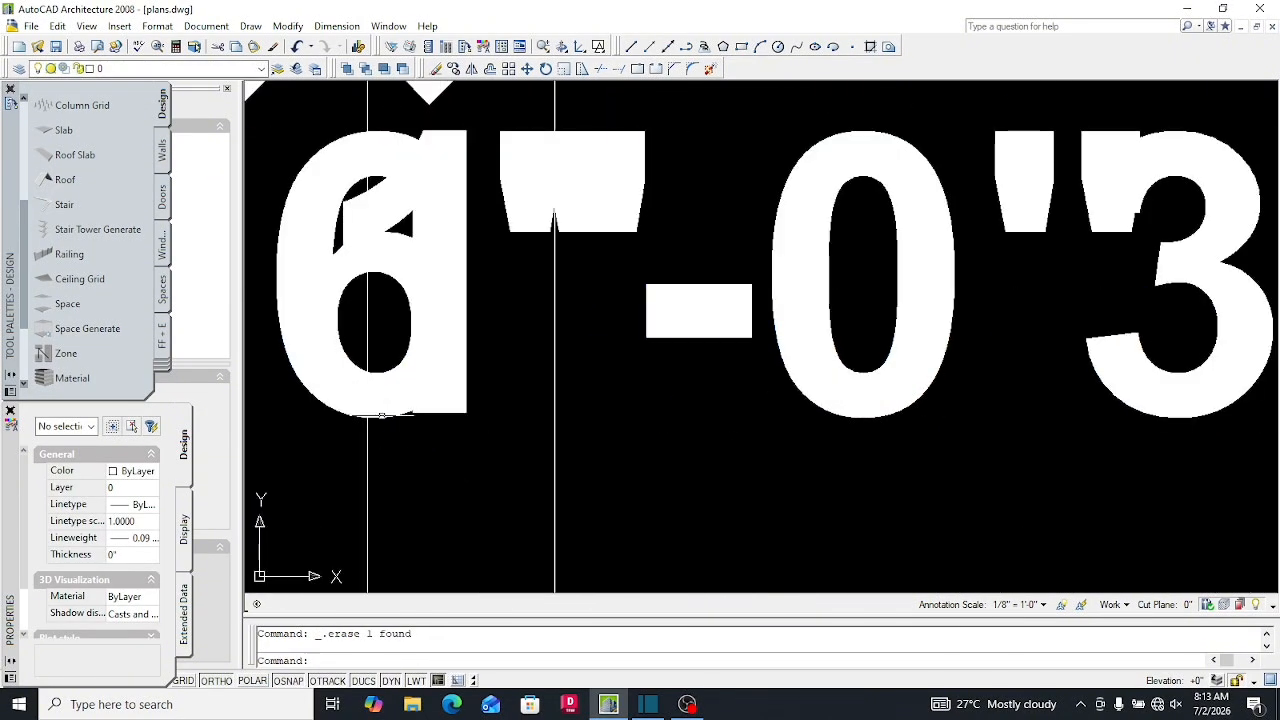
{"action": "left_click", "coordinate": [380, 418]}
{"action": "key", "text": "Delete"}
{"action": "scroll", "coordinate": [536, 382], "scroll_direction": "down", "scroll_amount": 5}
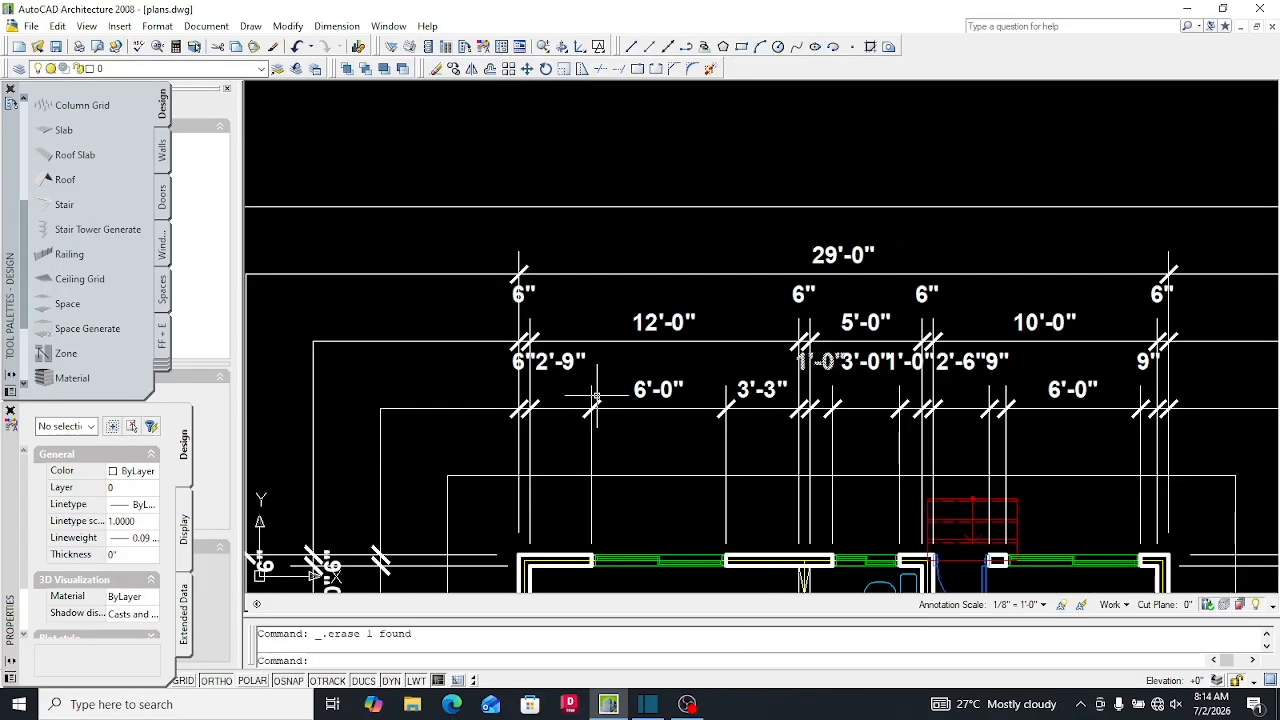
{"action": "scroll", "coordinate": [536, 382], "scroll_direction": "up", "scroll_amount": 2}
{"action": "left_click", "coordinate": [498, 322]}
{"action": "key", "text": "Delete"}
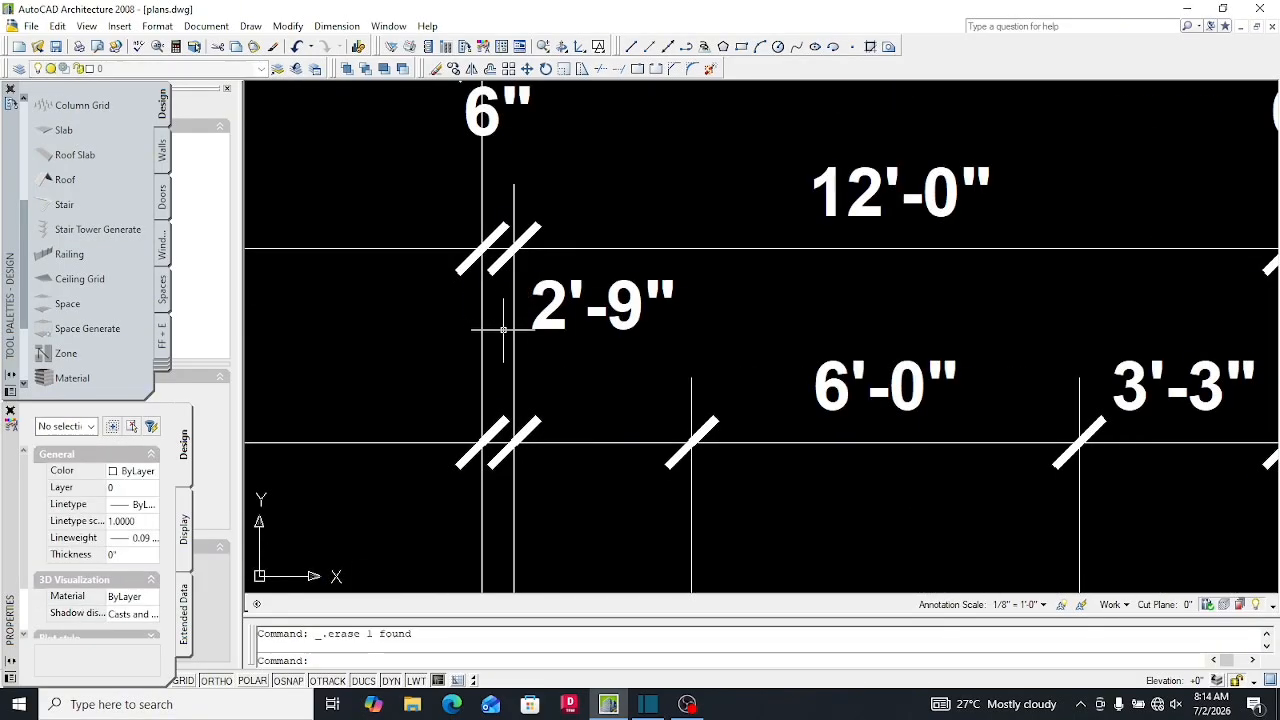
{"action": "scroll", "coordinate": [606, 312], "scroll_direction": "down", "scroll_amount": 3}
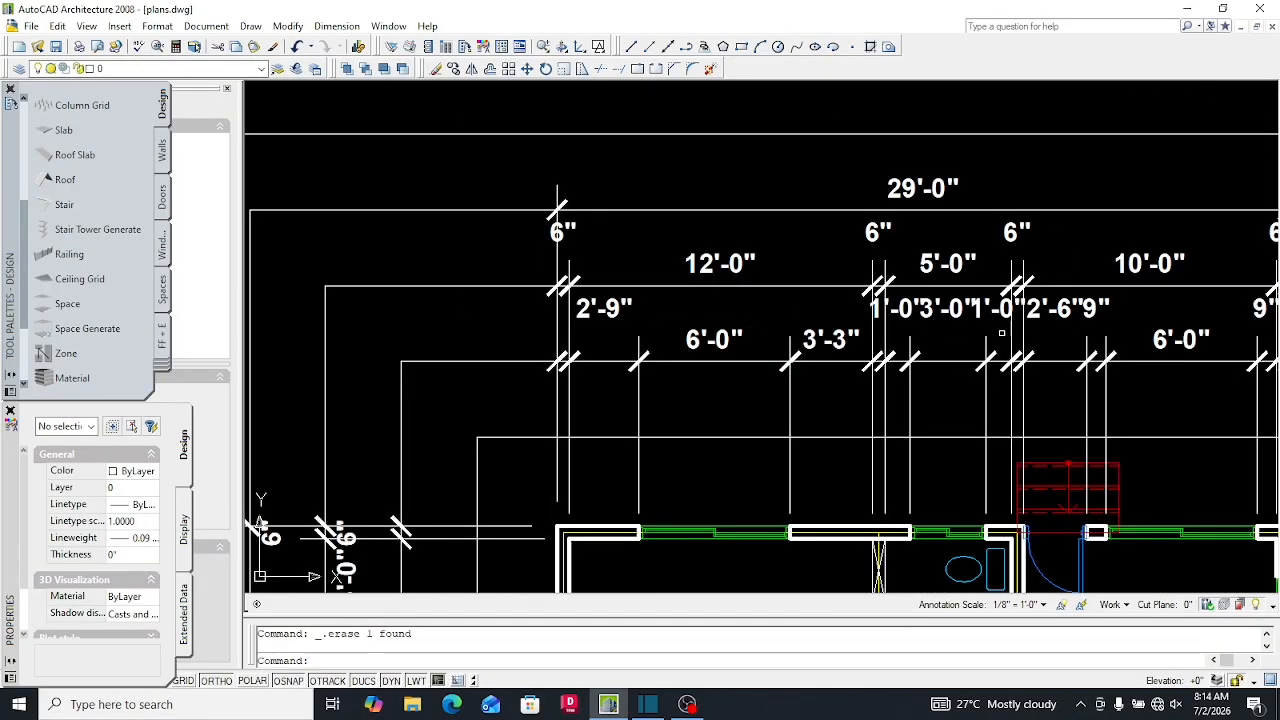
Move the 6'-0", 3'-3", 6'-0", 10'-0", 5'-0", 12'-0" and 29'-0" texts straight down, close to their dimension lines
{"action": "scroll", "coordinate": [702, 345], "scroll_direction": "up", "scroll_amount": 5}
{"action": "left_click", "coordinate": [783, 356]}
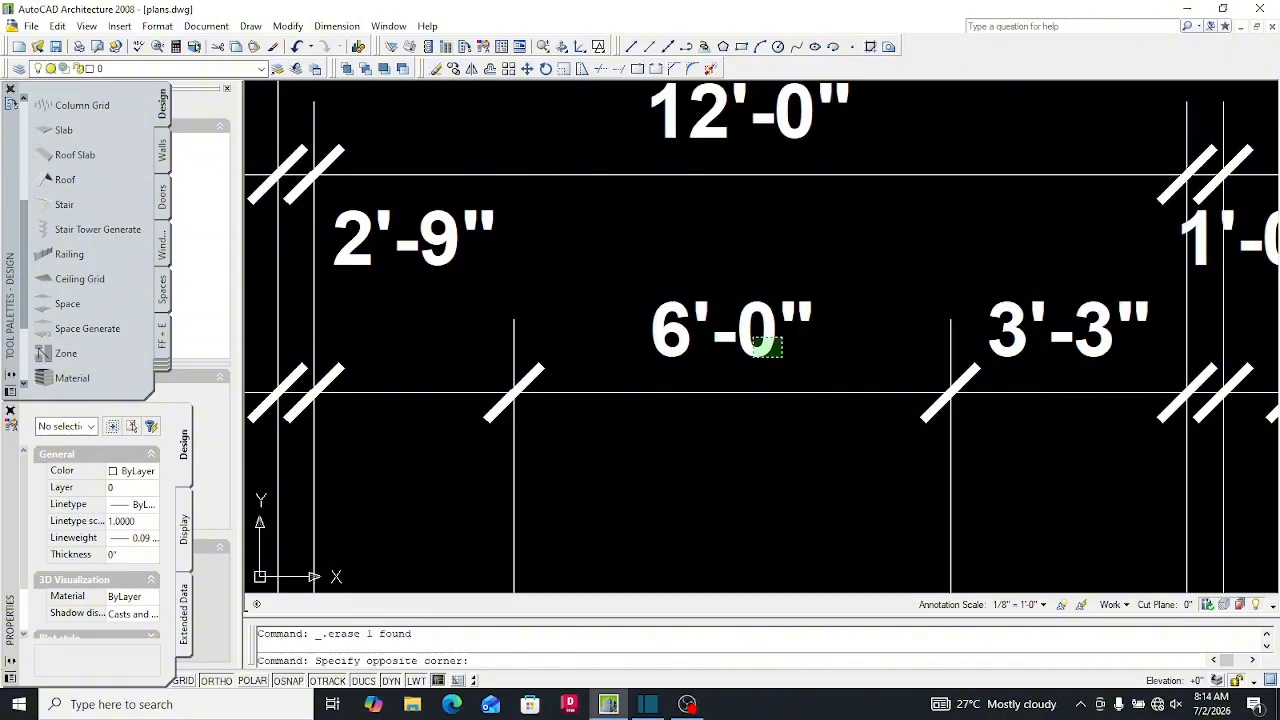
{"action": "left_click", "coordinate": [750, 338]}
{"action": "scroll", "coordinate": [716, 351], "scroll_direction": "down", "scroll_amount": 2}
{"action": "scroll", "coordinate": [716, 351], "scroll_direction": "down", "scroll_amount": 3}
{"action": "left_click", "coordinate": [854, 320]}
{"action": "scroll", "coordinate": [823, 376], "scroll_direction": "down", "scroll_amount": 5}
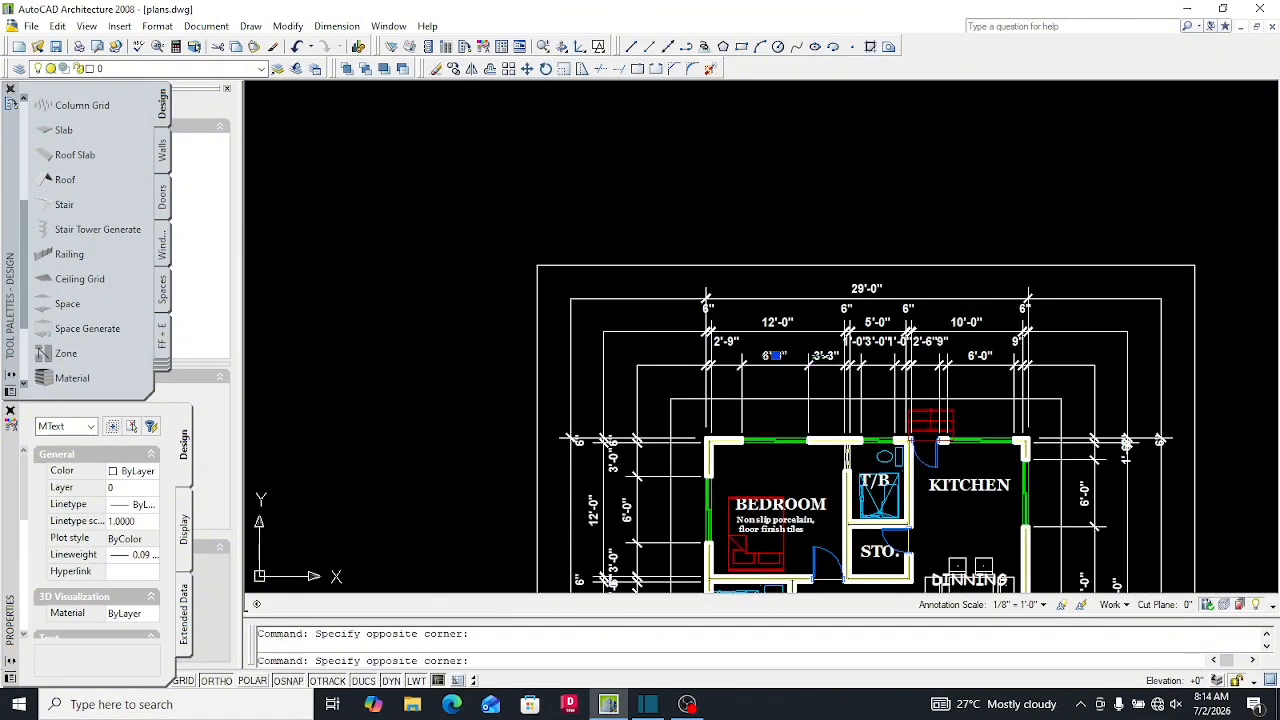
{"action": "scroll", "coordinate": [828, 359], "scroll_direction": "up", "scroll_amount": 6}
{"action": "left_click", "coordinate": [820, 332]}
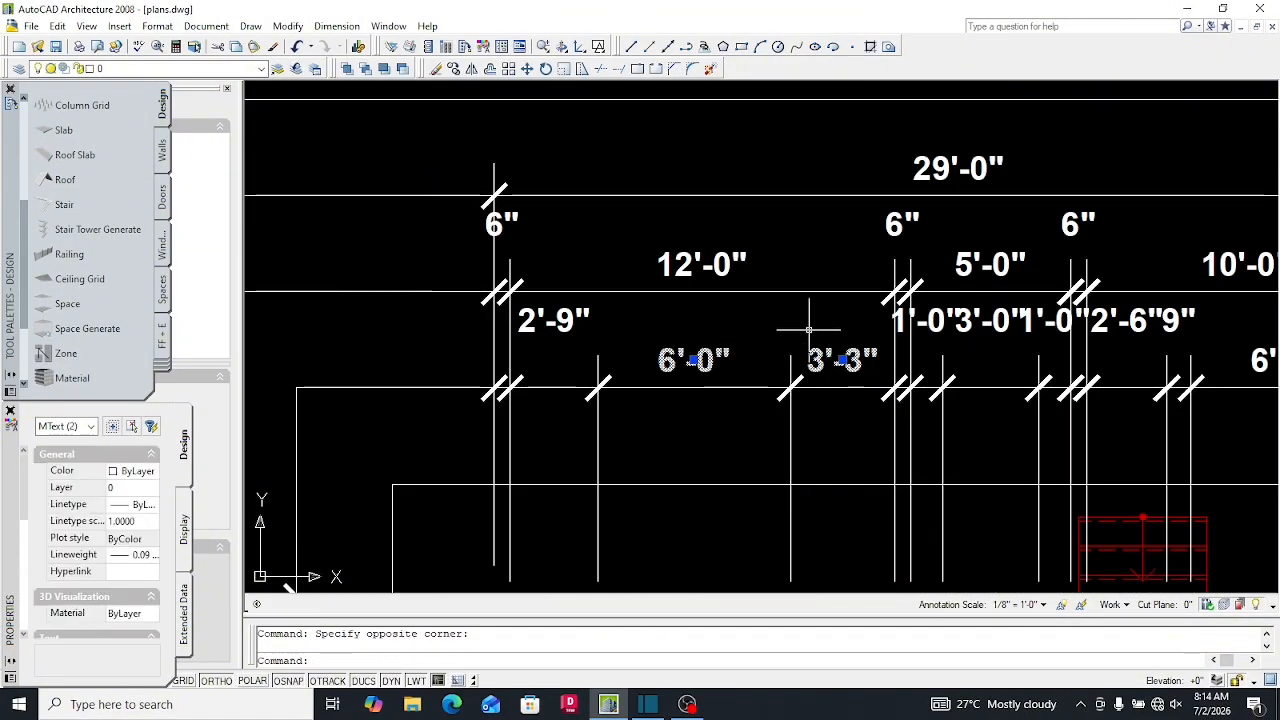
{"action": "scroll", "coordinate": [815, 395], "scroll_direction": "down", "scroll_amount": 3}
{"action": "scroll", "coordinate": [962, 358], "scroll_direction": "up", "scroll_amount": 4}
{"action": "left_click", "coordinate": [948, 389]}
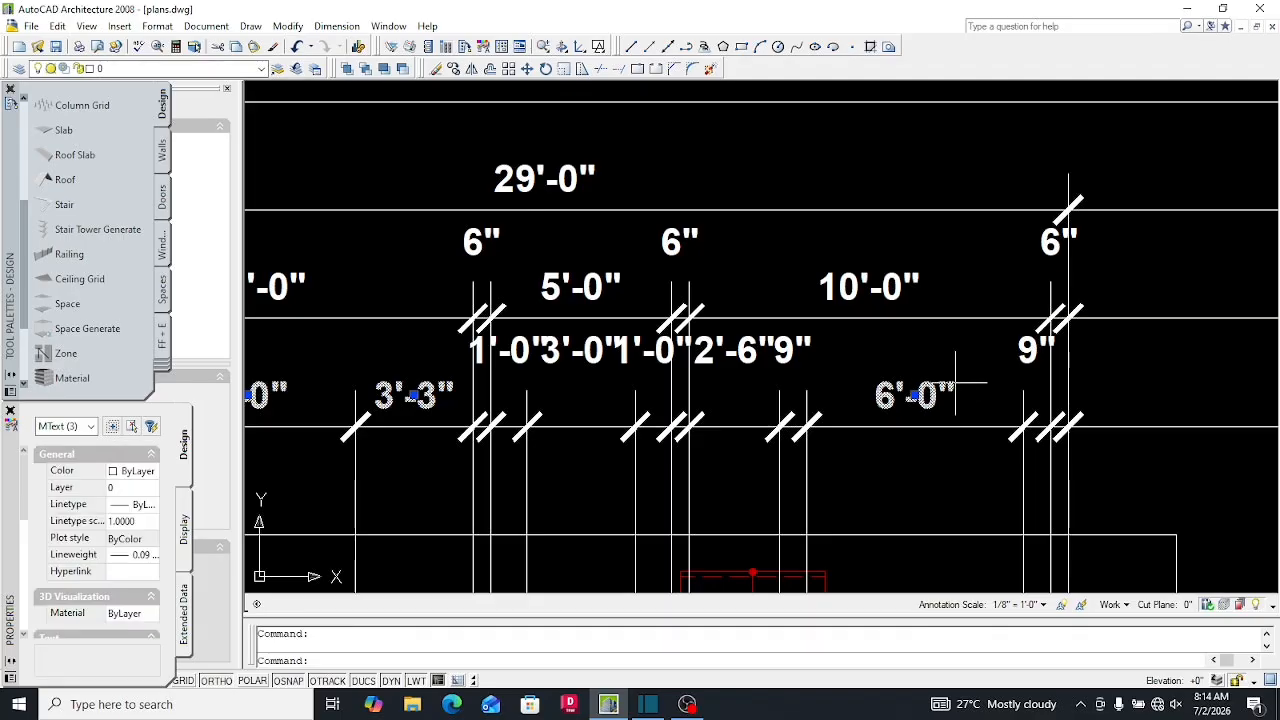
{"action": "left_click", "coordinate": [898, 299]}
{"action": "left_click", "coordinate": [580, 288]}
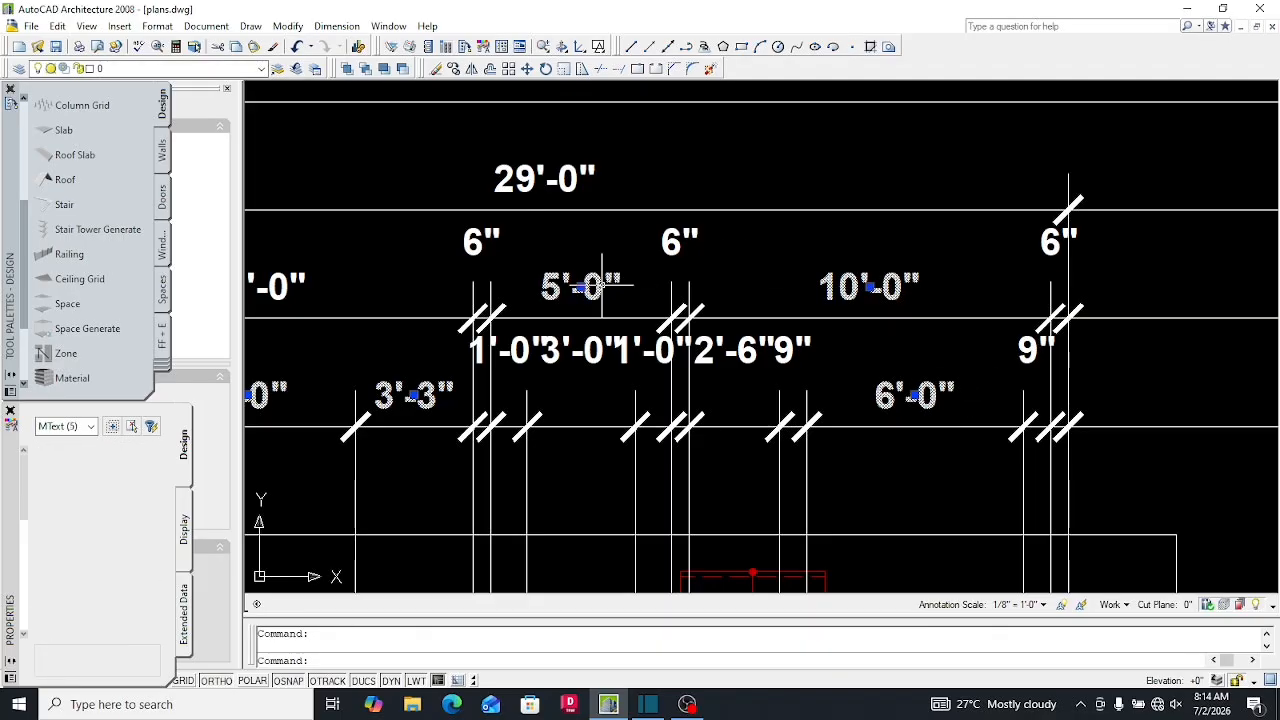
{"action": "scroll", "coordinate": [620, 300], "scroll_direction": "down", "scroll_amount": 3}
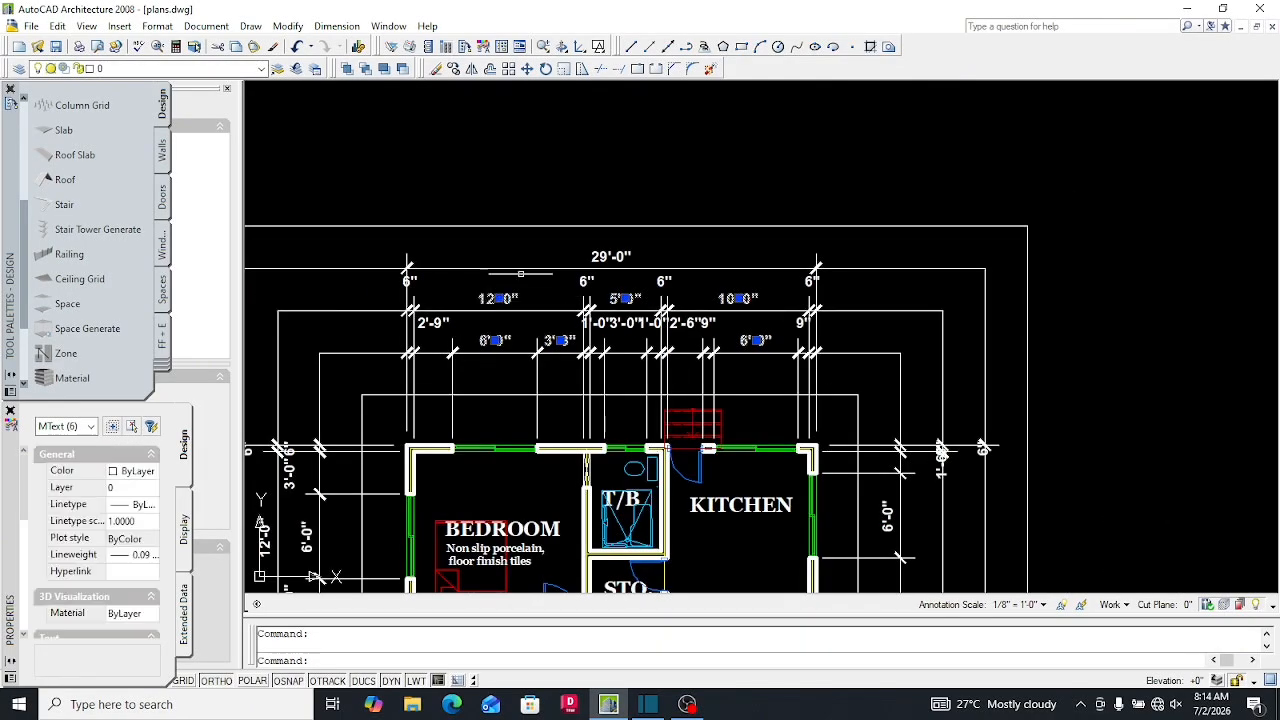
{"action": "left_click", "coordinate": [603, 254]}
{"action": "scroll", "coordinate": [603, 245], "scroll_direction": "up", "scroll_amount": 3}
{"action": "type", "text": "m"}
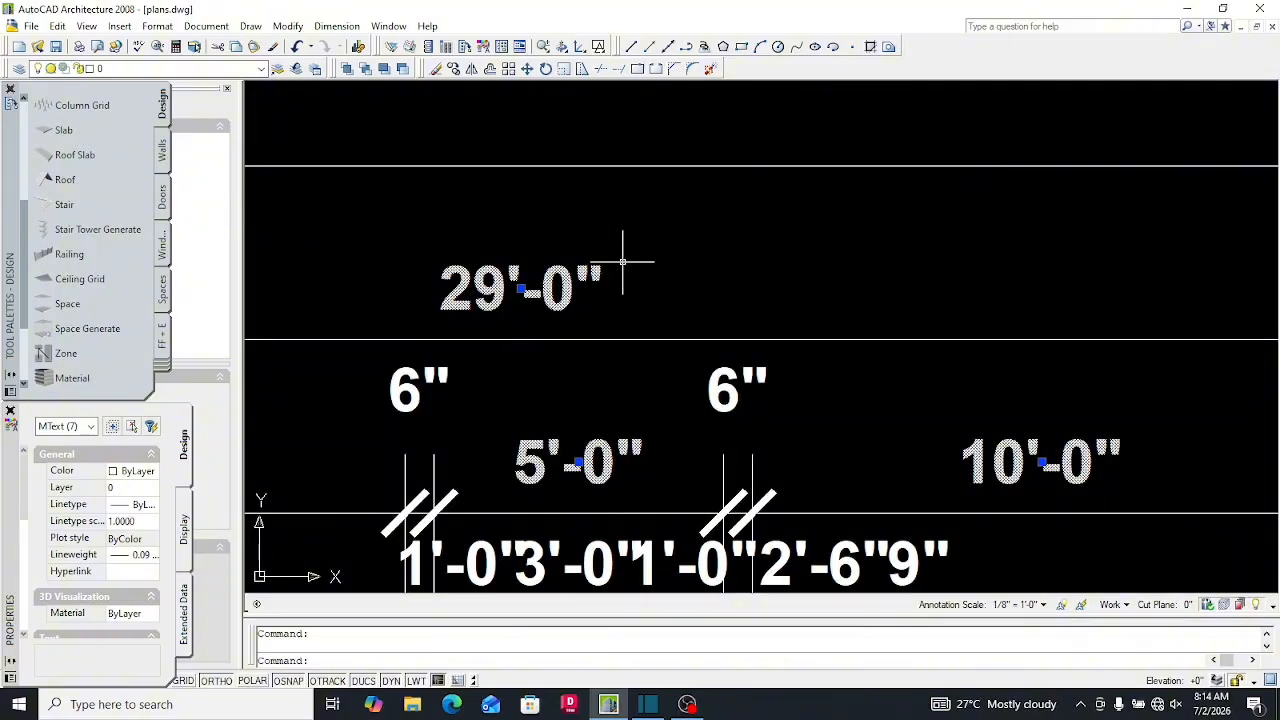
{"action": "key", "text": "Return"}
{"action": "scroll", "coordinate": [618, 255], "scroll_direction": "up", "scroll_amount": 1}
{"action": "scroll", "coordinate": [600, 330], "scroll_direction": "up", "scroll_amount": 3}
{"action": "scroll", "coordinate": [737, 303], "scroll_direction": "down", "scroll_amount": 3}
{"action": "scroll", "coordinate": [657, 303], "scroll_direction": "up", "scroll_amount": 3}
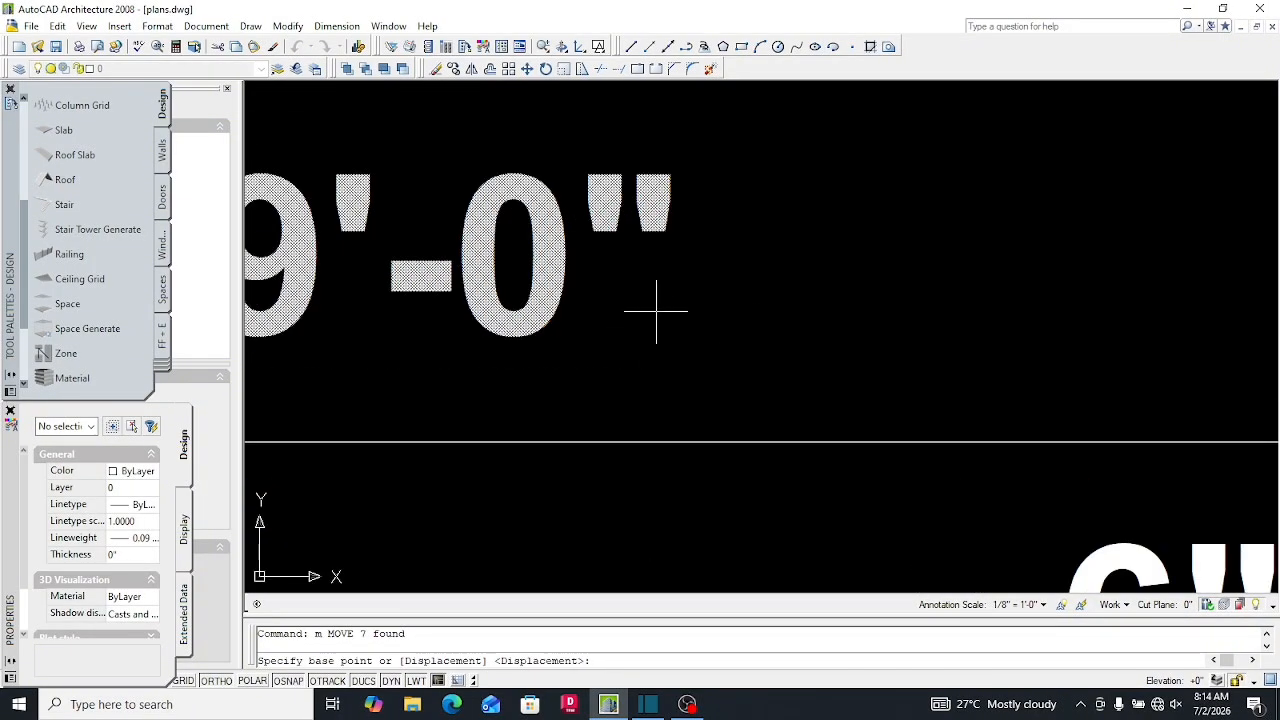
{"action": "left_click", "coordinate": [660, 308]}
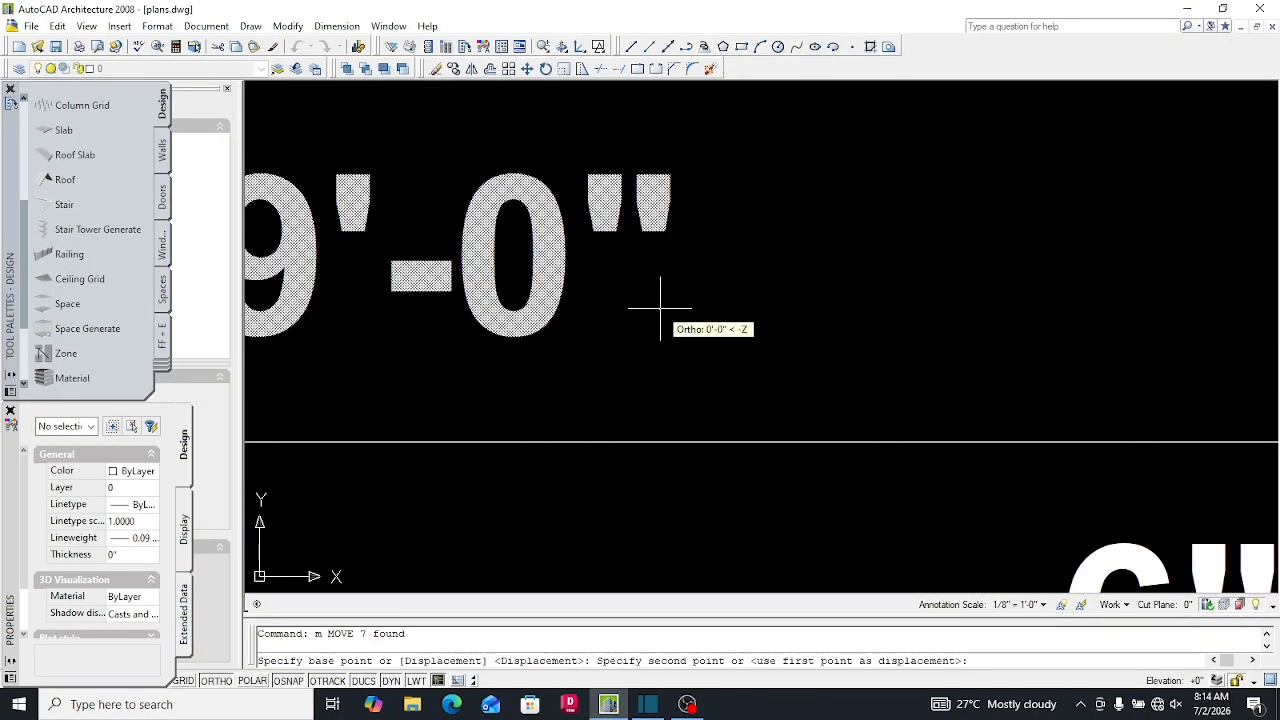
{"action": "left_click", "coordinate": [659, 410]}
{"action": "scroll", "coordinate": [677, 403], "scroll_direction": "down", "scroll_amount": 5}
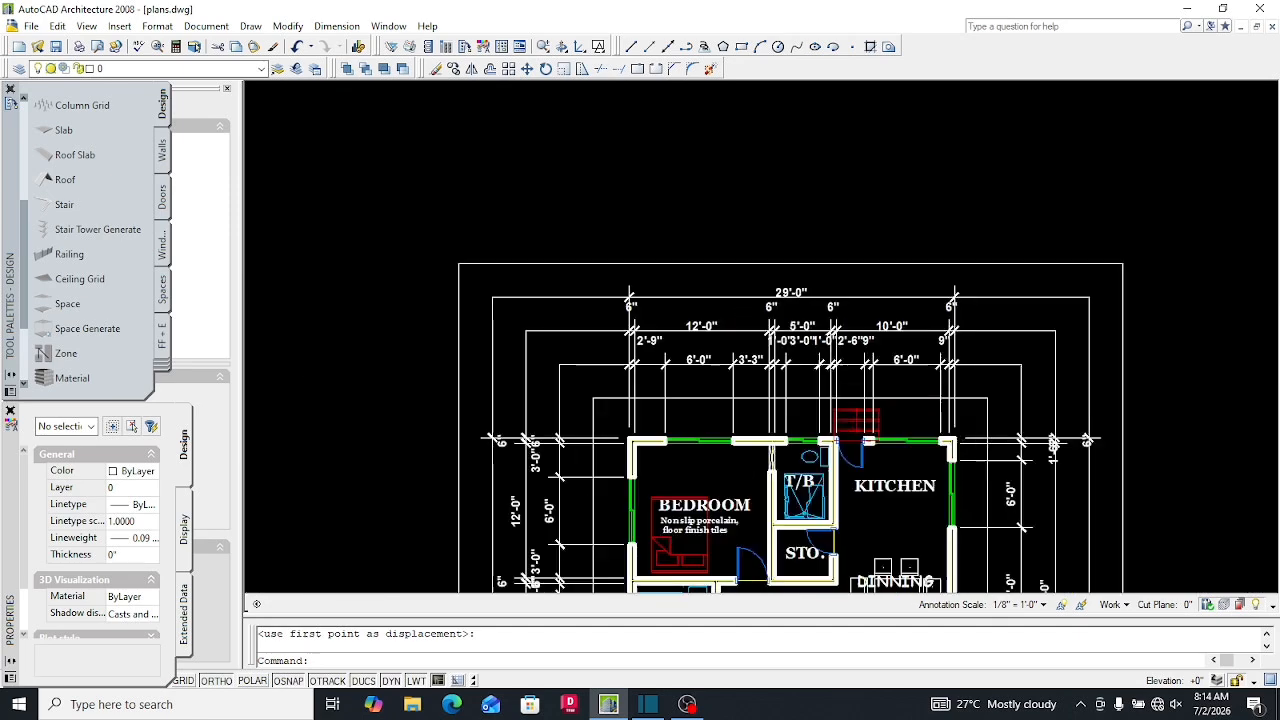
Change the 1'-0" text before the 3'-0" in the lowest dimension row to 12"
{"action": "scroll", "coordinate": [775, 332], "scroll_direction": "up", "scroll_amount": 5}
{"action": "scroll", "coordinate": [775, 332], "scroll_direction": "down", "scroll_amount": 3}
{"action": "scroll", "coordinate": [790, 395], "scroll_direction": "up", "scroll_amount": 3}
{"action": "scroll", "coordinate": [795, 400], "scroll_direction": "down", "scroll_amount": 3}
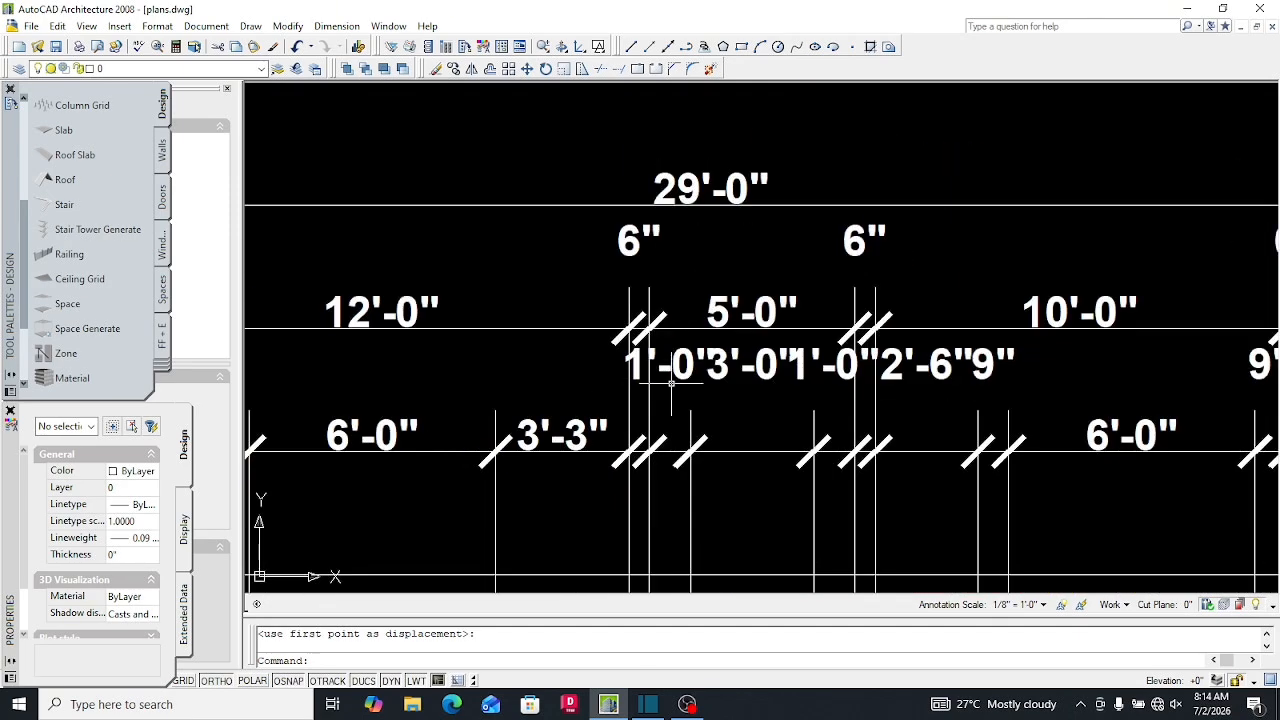
{"action": "scroll", "coordinate": [685, 375], "scroll_direction": "up", "scroll_amount": 4}
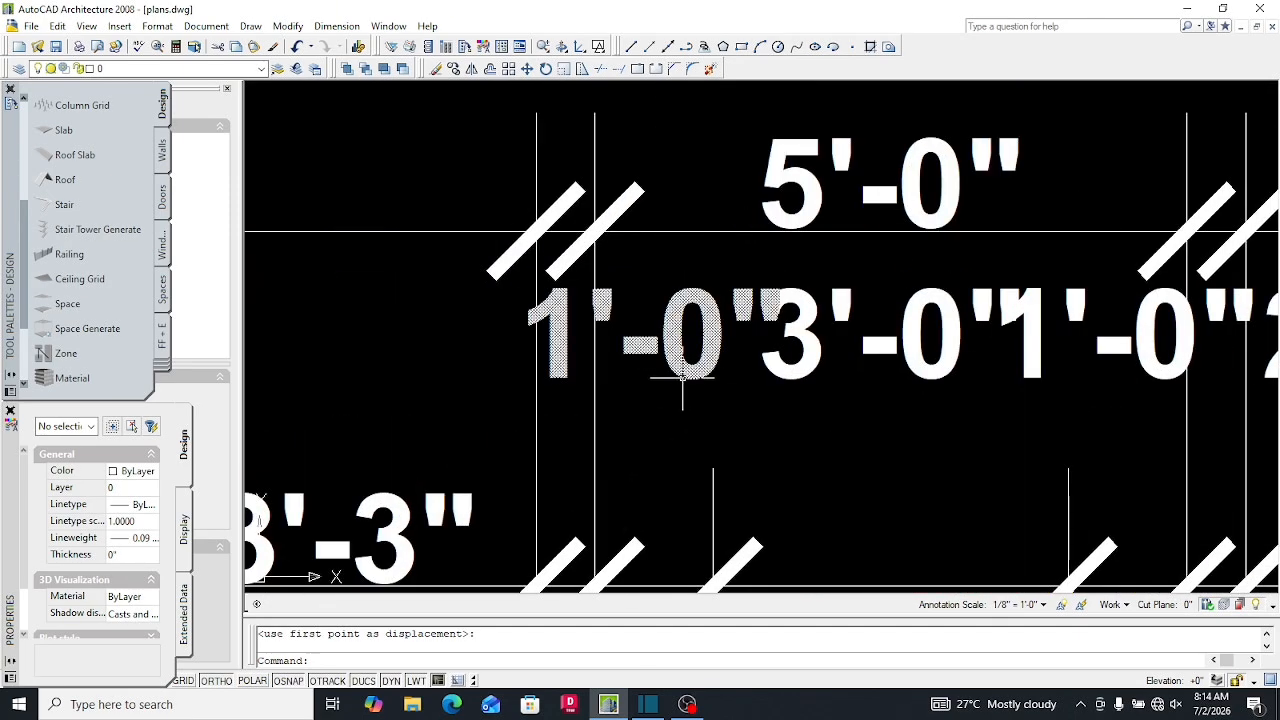
{"action": "left_click", "coordinate": [685, 375]}
{"action": "scroll", "coordinate": [680, 360], "scroll_direction": "down", "scroll_amount": 3}
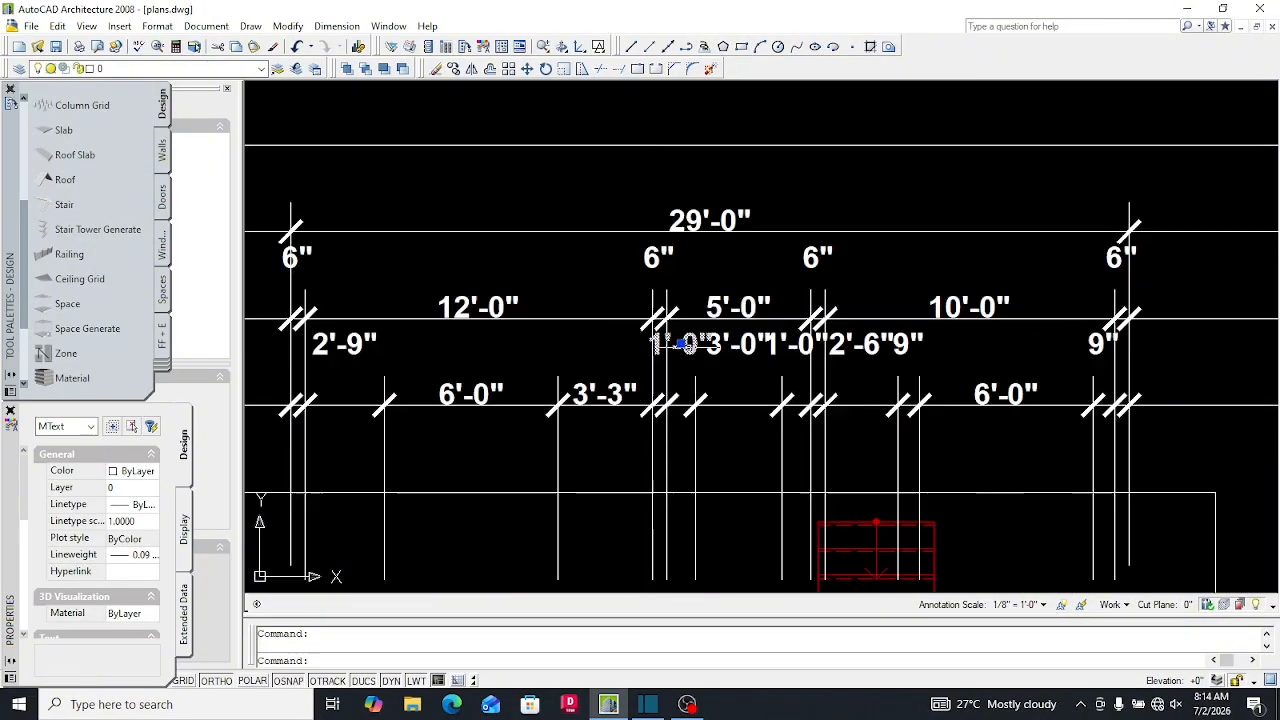
{"action": "scroll", "coordinate": [666, 330], "scroll_direction": "up", "scroll_amount": 5}
{"action": "scroll", "coordinate": [640, 318], "scroll_direction": "up", "scroll_amount": 1}
{"action": "scroll", "coordinate": [660, 320], "scroll_direction": "down", "scroll_amount": 3}
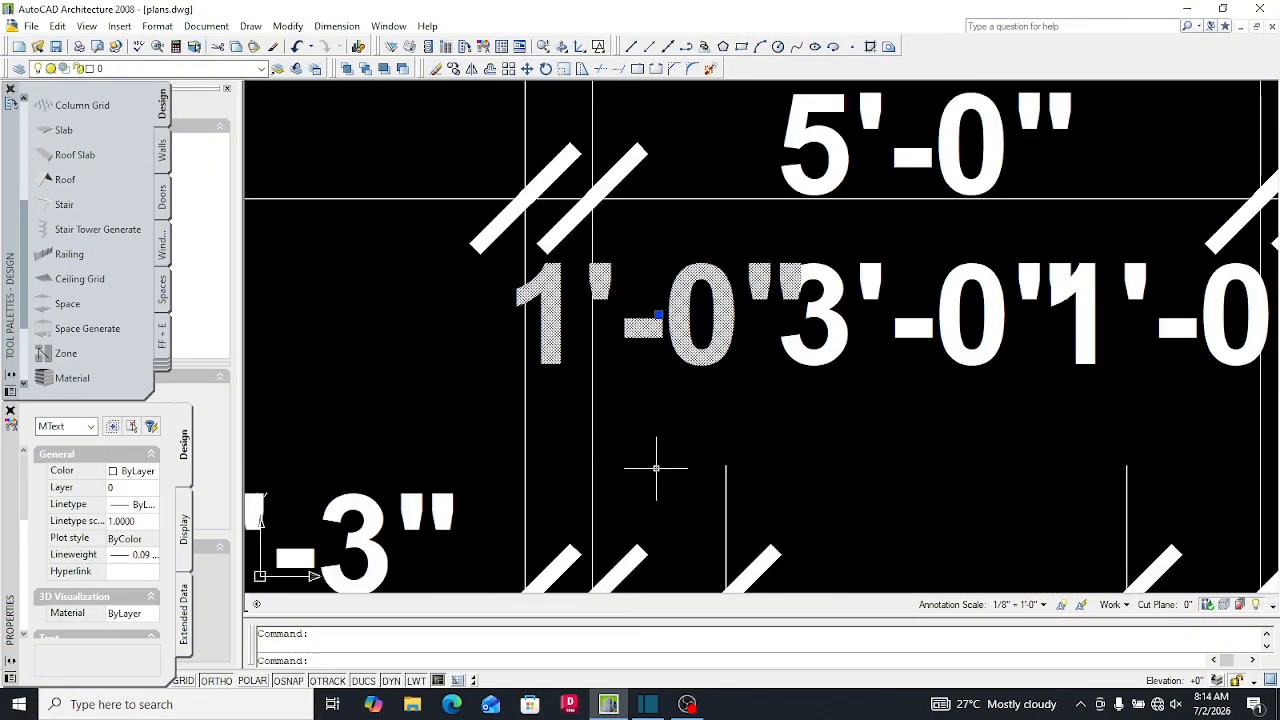
{"action": "scroll", "coordinate": [659, 487], "scroll_direction": "down", "scroll_amount": 1}
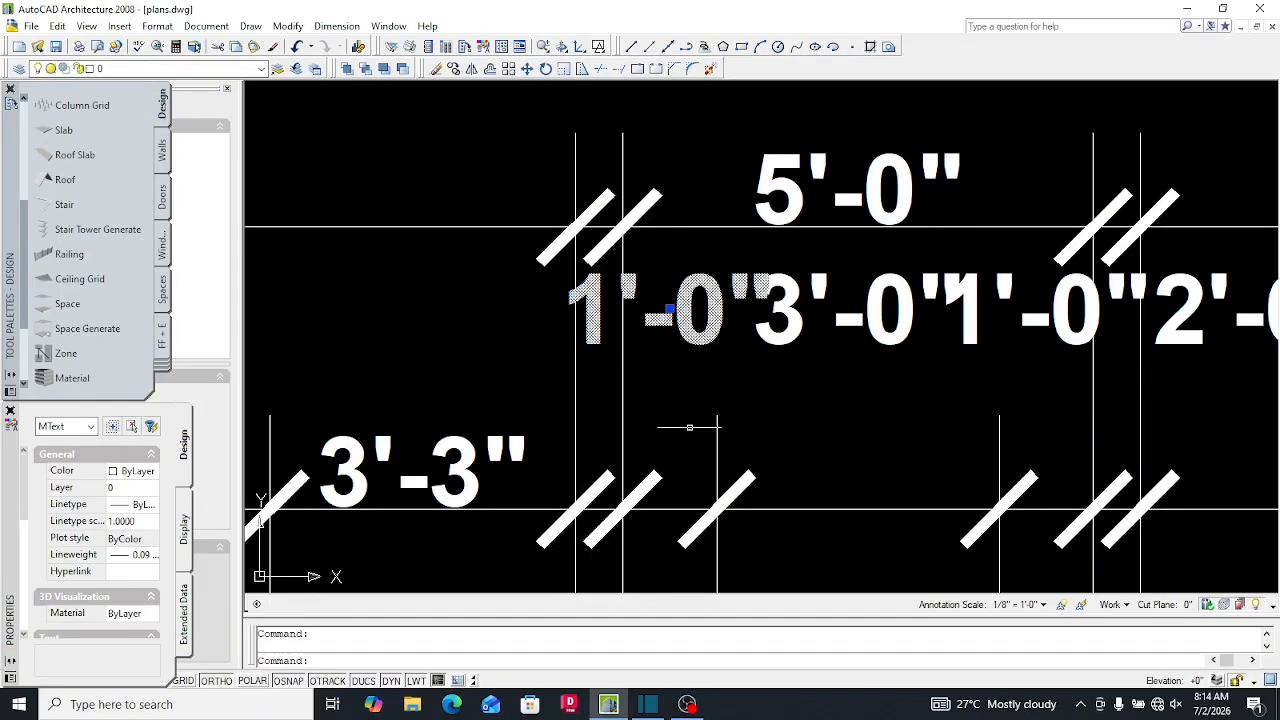
{"action": "key", "text": "Escape"}
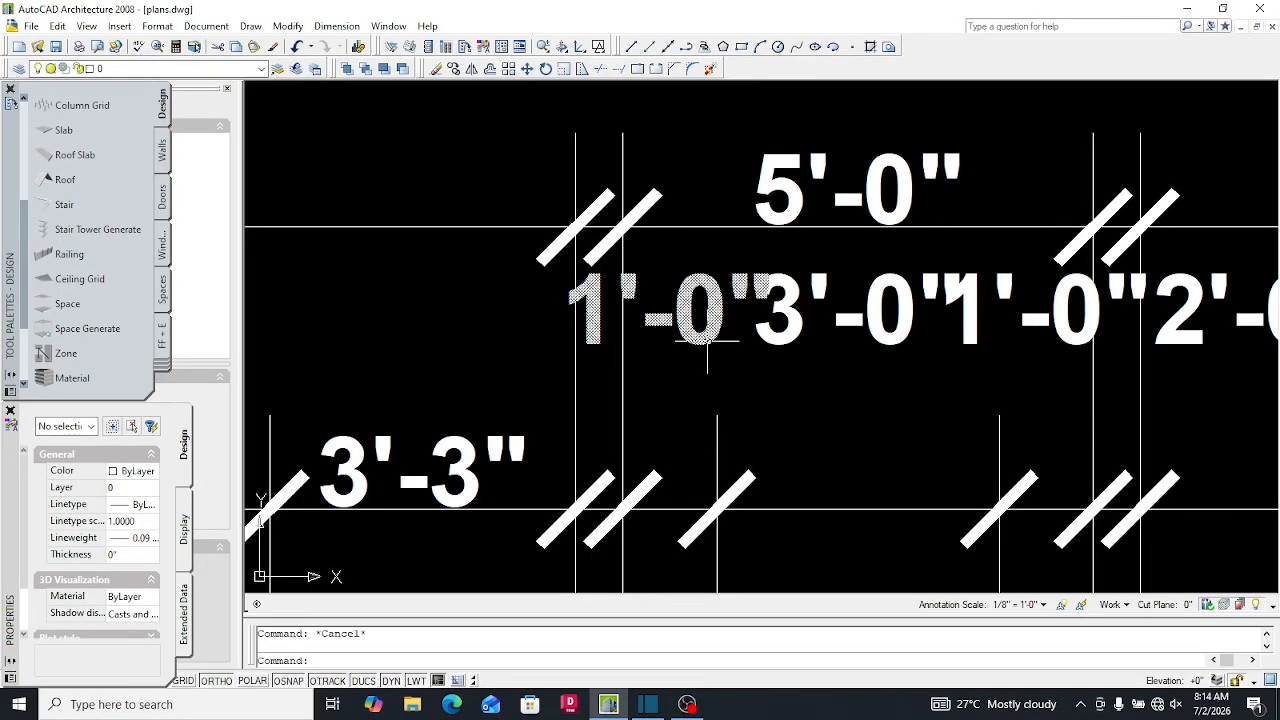
{"action": "left_click", "coordinate": [707, 342]}
{"action": "key", "text": "Delete"}
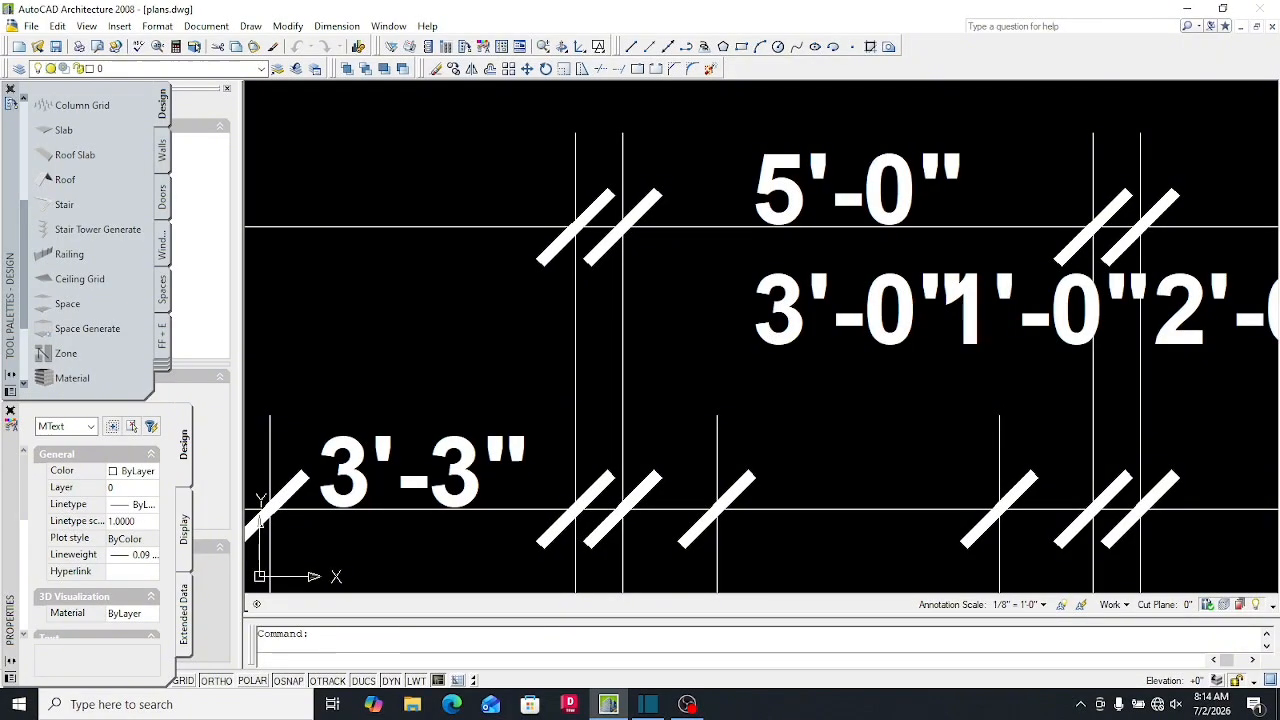
{"action": "left_click_drag", "start_coordinate": [718, 330], "coordinate": [566, 330]}
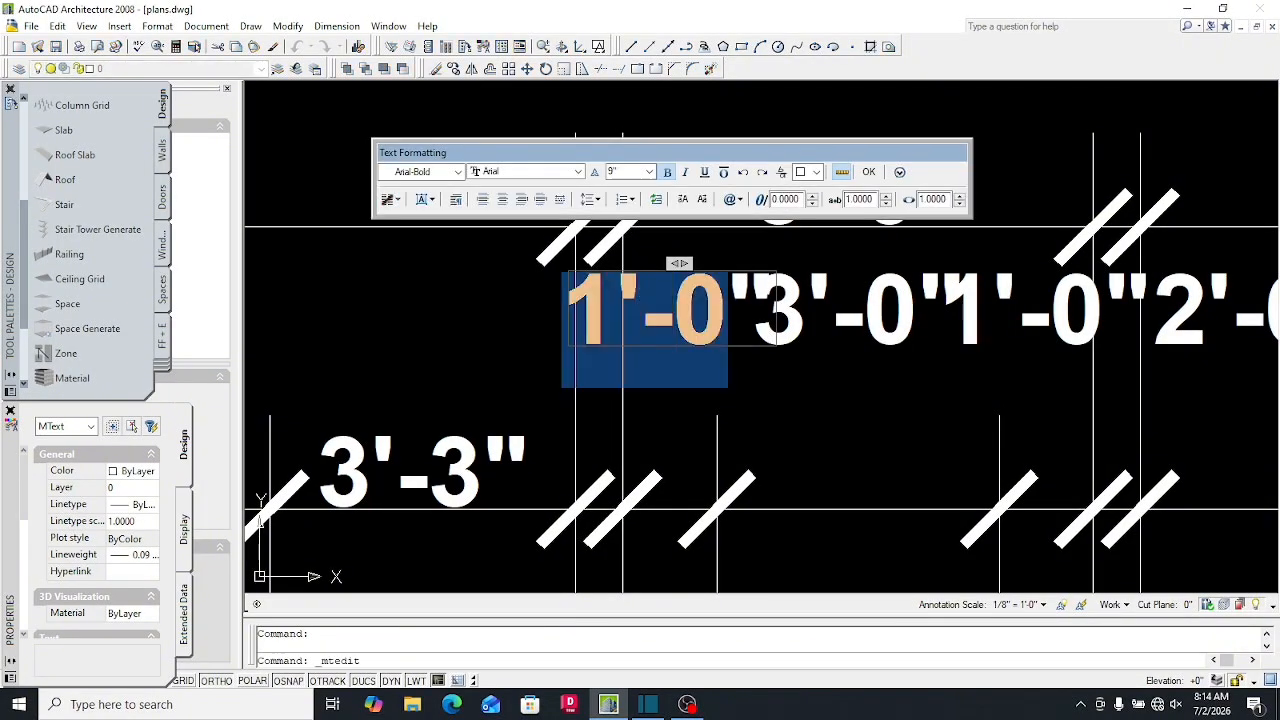
{"action": "type", "text": "12"}
{"action": "key", "text": "ctrl+Return"}
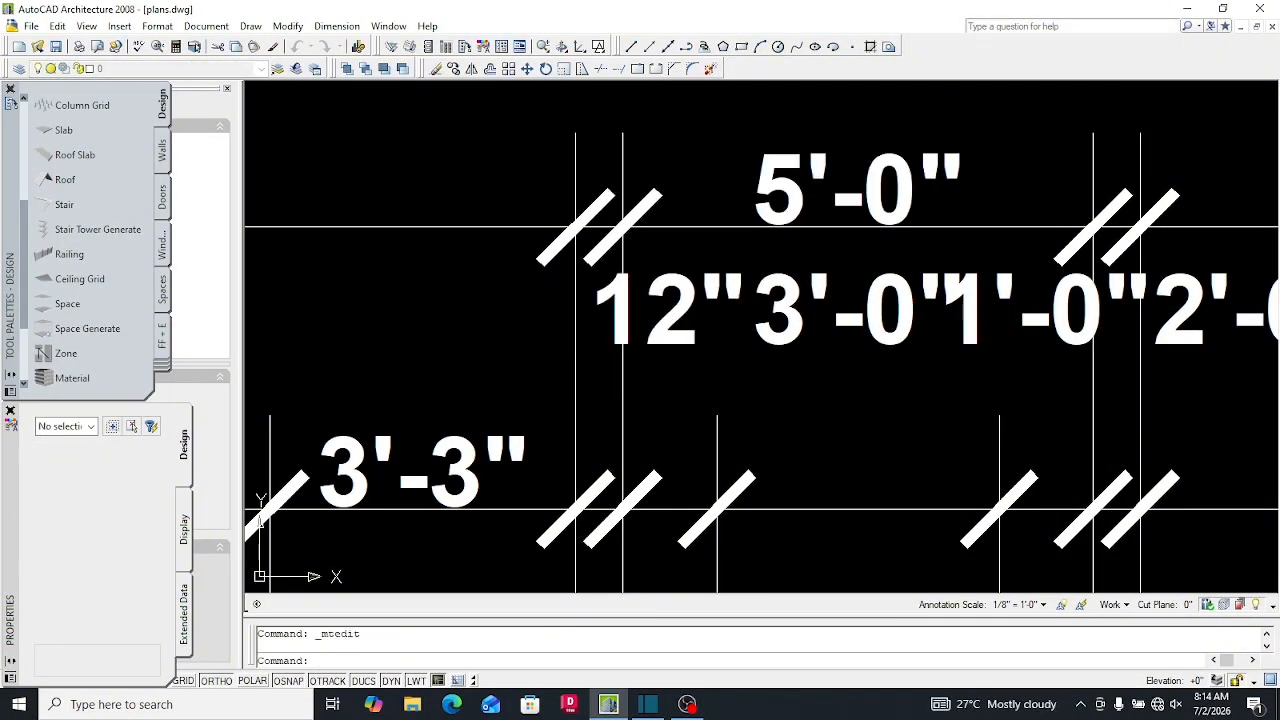
Change the 1'-0" text between the 3'-0" and the 2'-6" to 12"
{"action": "double_click", "coordinate": [976, 345]}
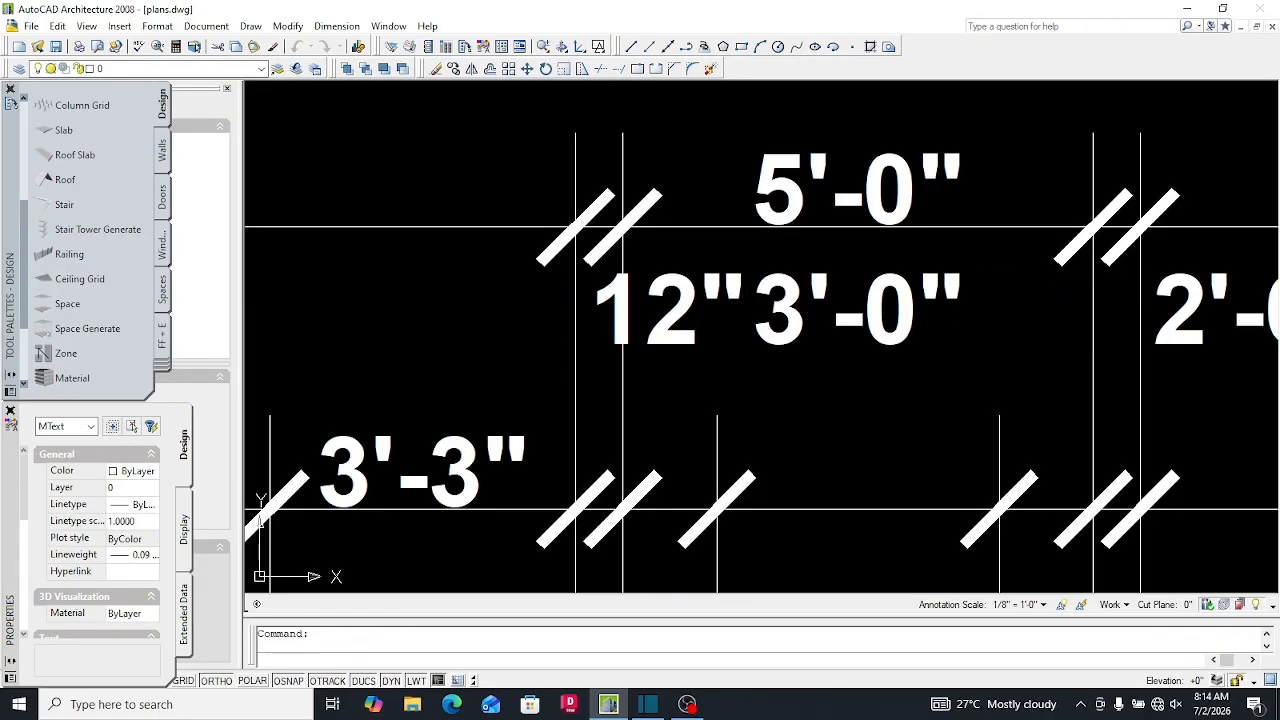
{"action": "left_click_drag", "start_coordinate": [1104, 325], "coordinate": [996, 325]}
{"action": "type", "text": "2"}
{"action": "left_click", "coordinate": [996, 400]}
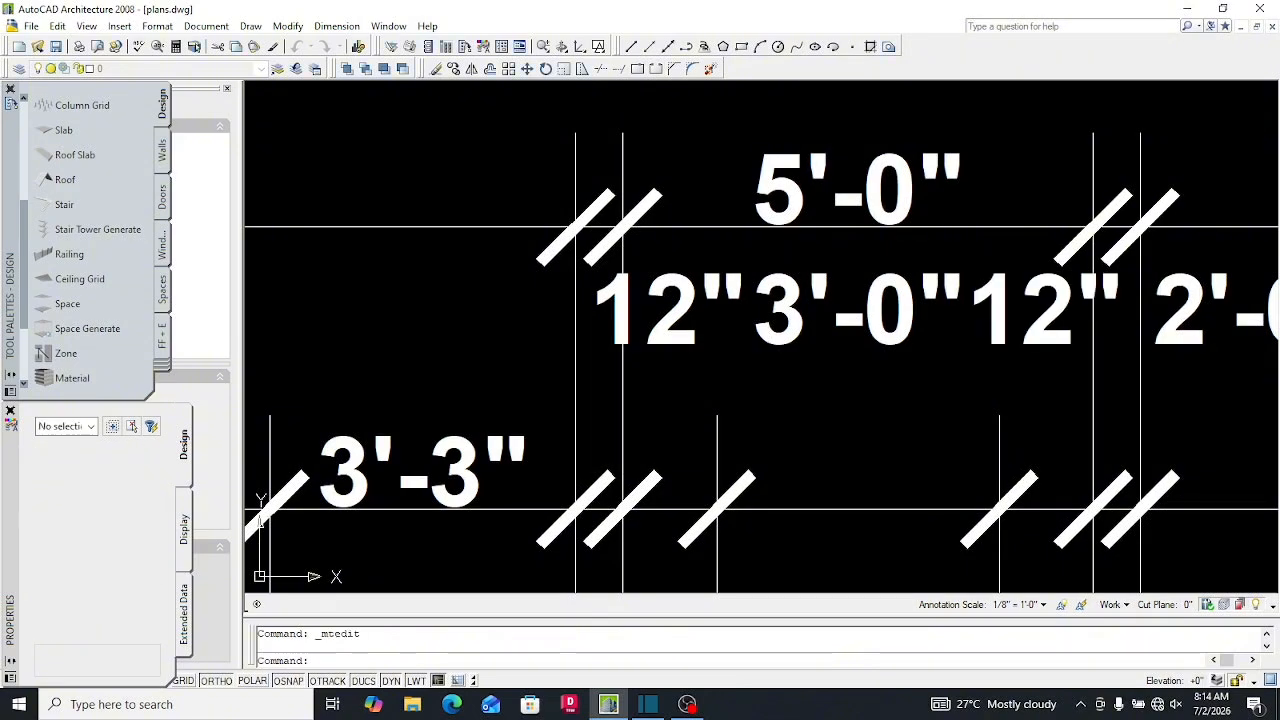
Move both 12" texts and the 3'-0" between them down to just above the lowest dimension line, with Ortho off
{"action": "left_click", "coordinate": [648, 304]}
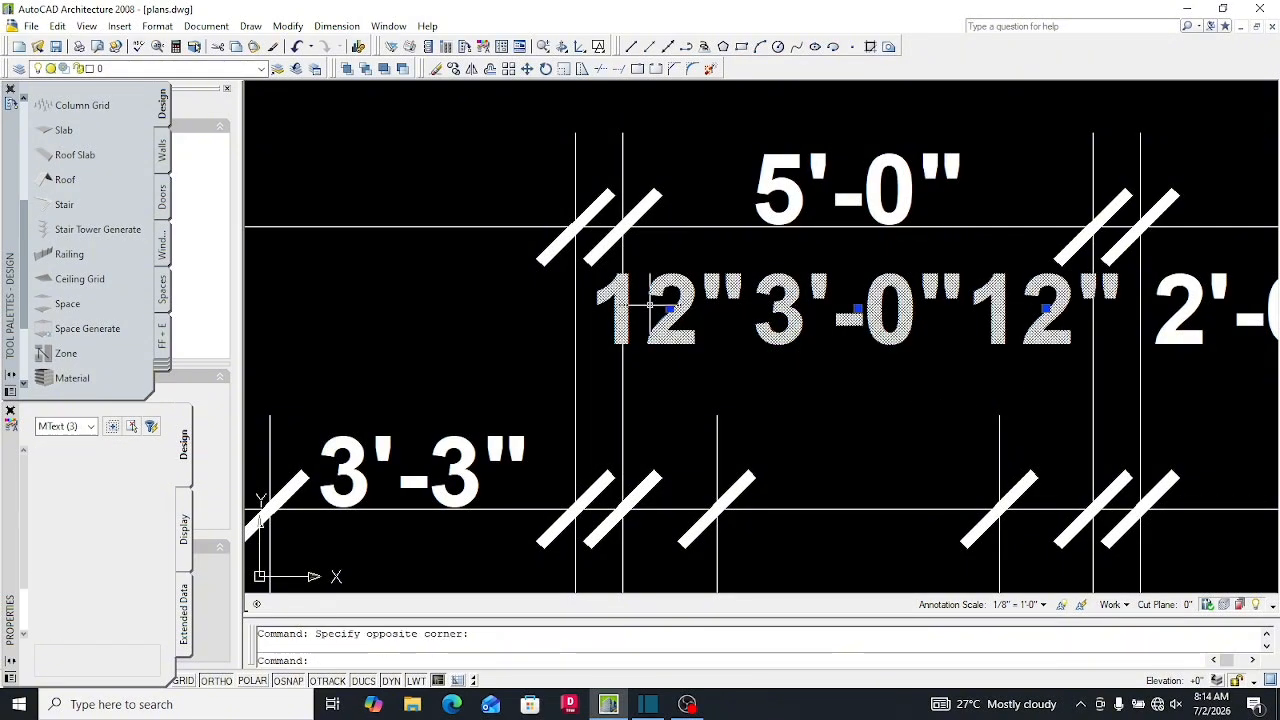
{"action": "type", "text": "m"}
{"action": "key", "text": "Return"}
{"action": "left_click", "coordinate": [836, 382]}
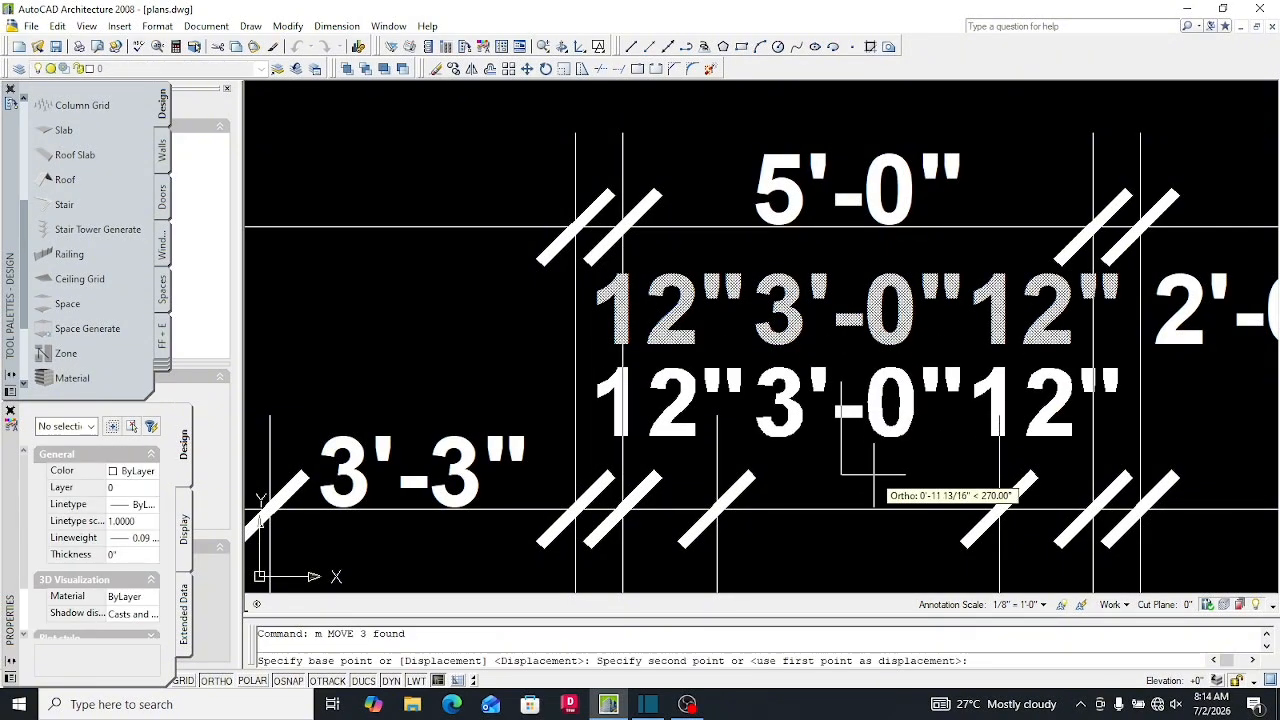
{"action": "key", "text": "F8"}
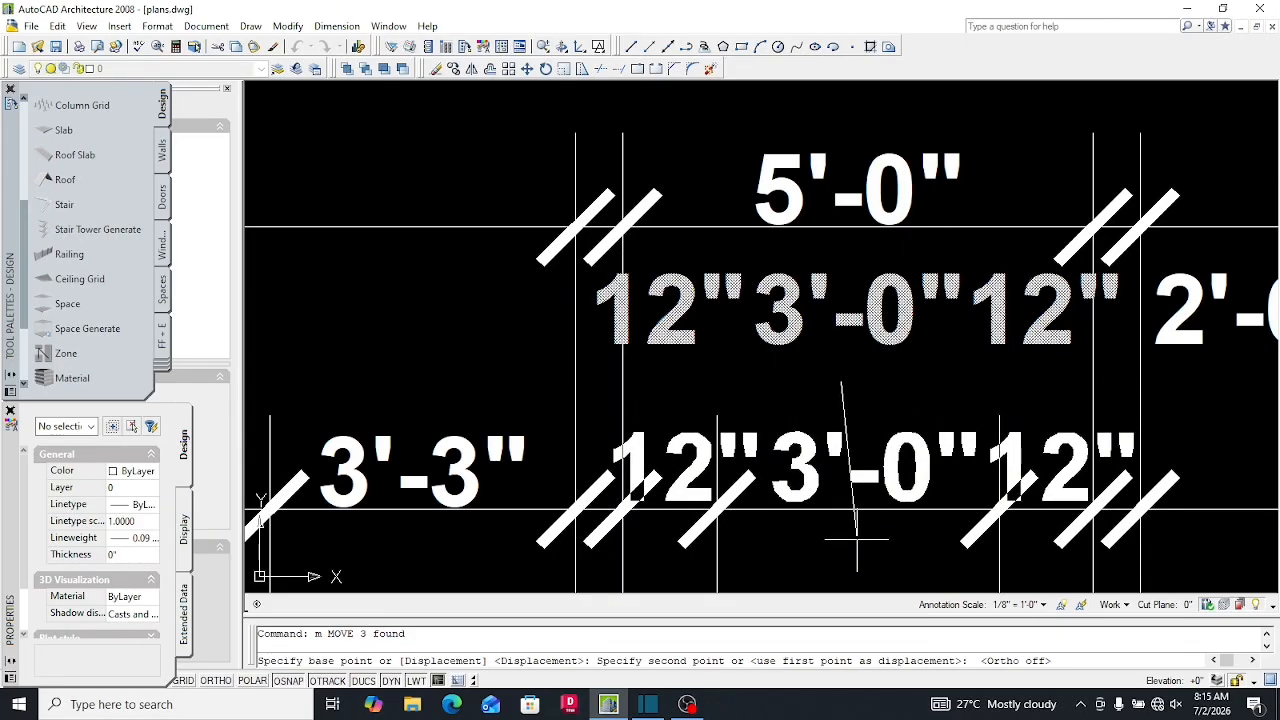
{"action": "left_click", "coordinate": [856, 540]}
Move the 2'-6", the adjacent 9" and the far-right 9" texts down to just above the lowest dimension line
{"action": "scroll", "coordinate": [840, 420], "scroll_direction": "down", "scroll_amount": 3}
{"action": "scroll", "coordinate": [824, 362], "scroll_direction": "up", "scroll_amount": 2}
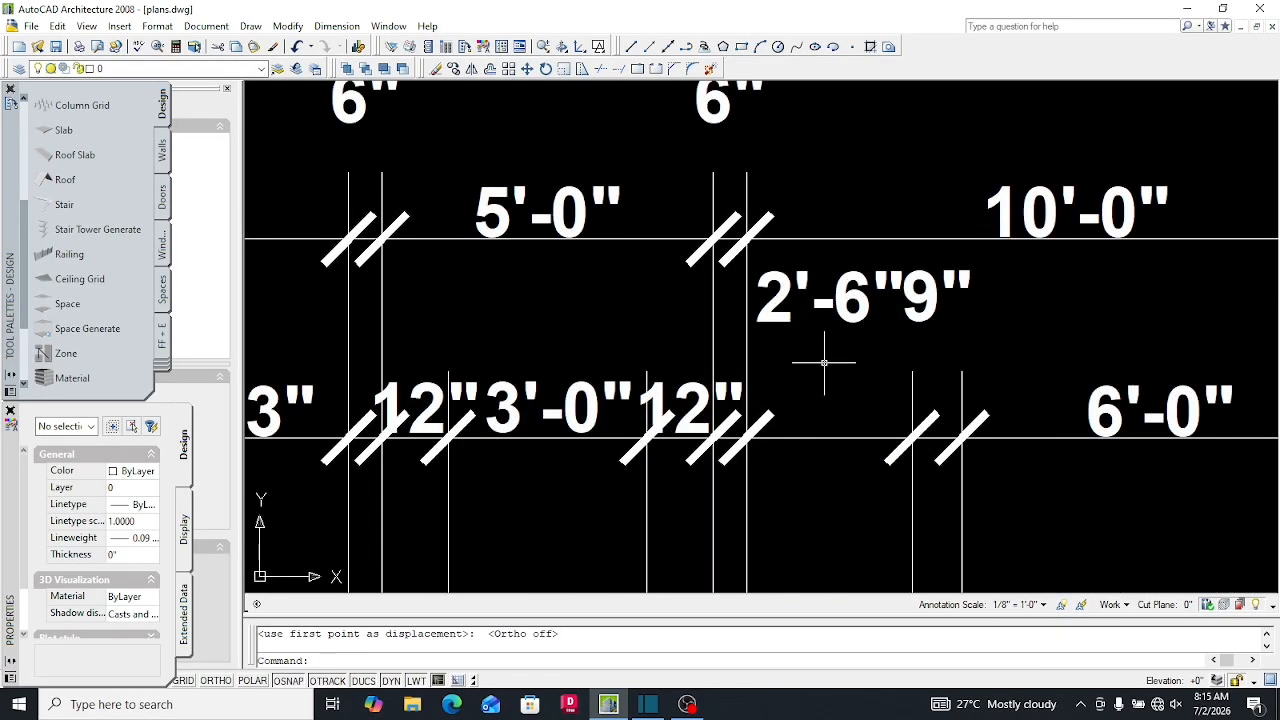
{"action": "left_click", "coordinate": [945, 331]}
{"action": "left_click", "coordinate": [832, 282]}
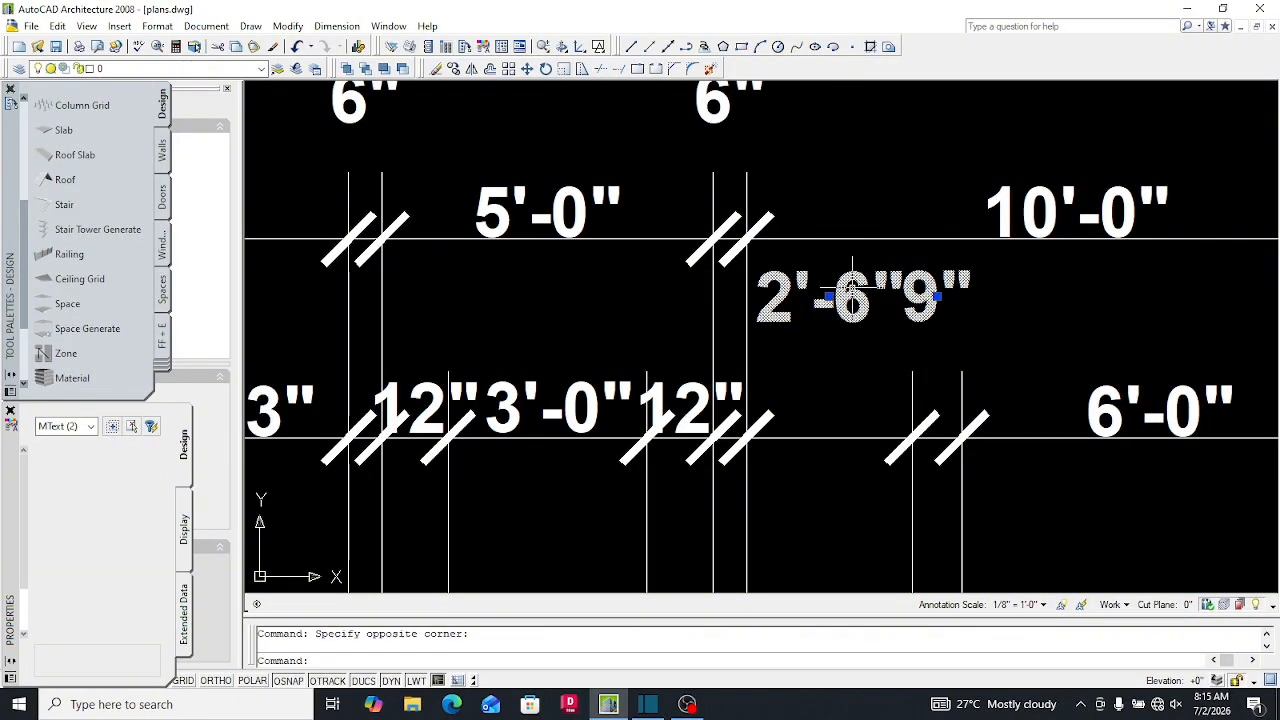
{"action": "scroll", "coordinate": [749, 384], "scroll_direction": "down", "scroll_amount": 2}
{"action": "left_click", "coordinate": [1125, 352]}
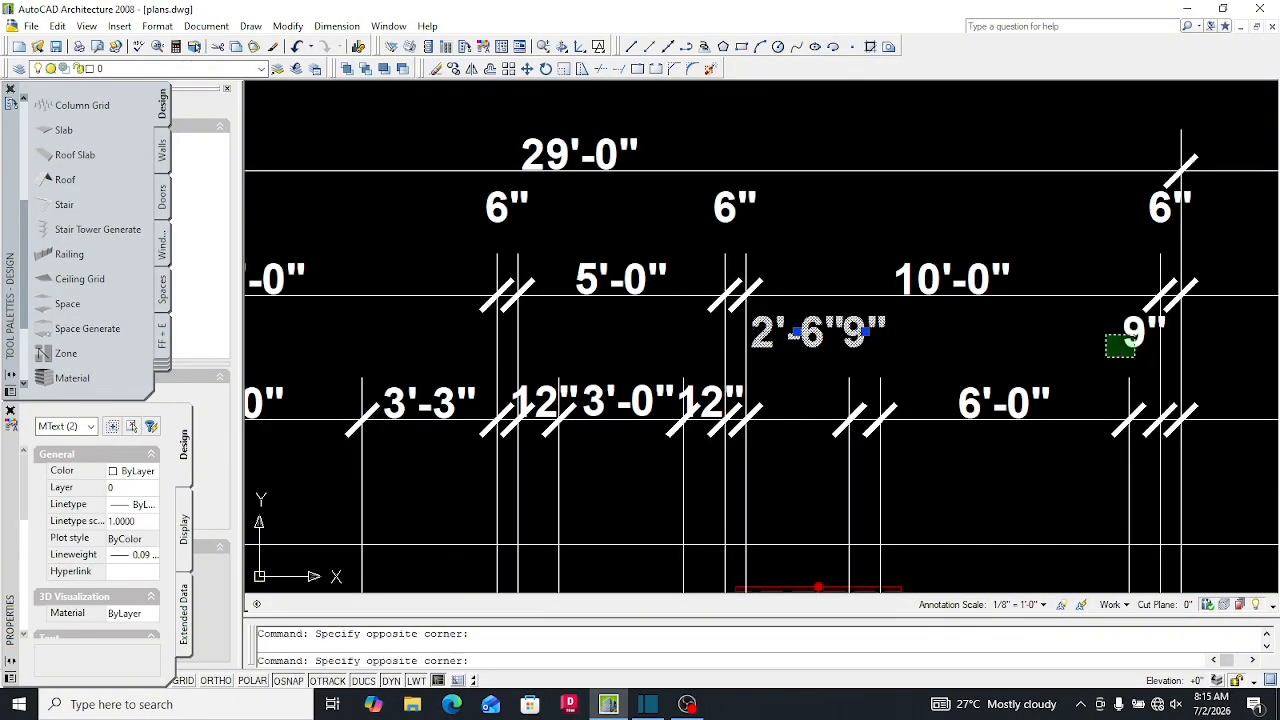
{"action": "left_click", "coordinate": [1104, 332]}
{"action": "type", "text": "m"}
{"action": "key", "text": "Return"}
{"action": "scroll", "coordinate": [836, 348], "scroll_direction": "up", "scroll_amount": 3}
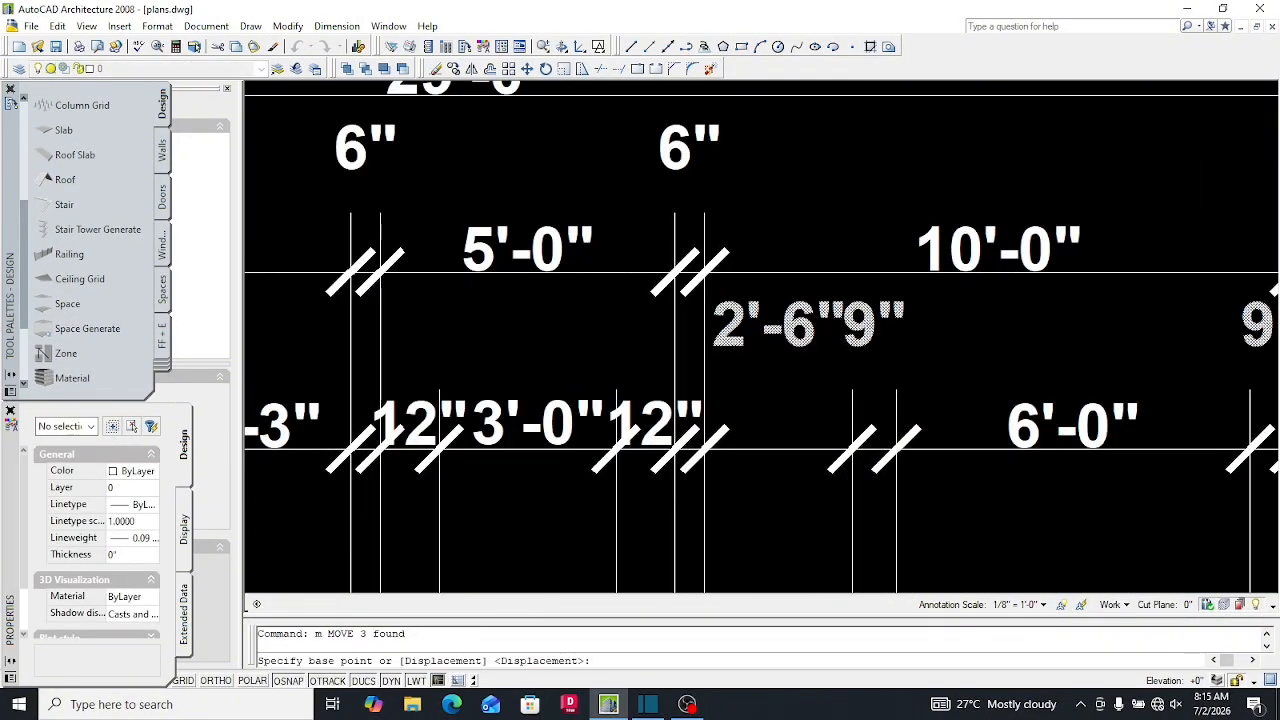
{"action": "left_click", "coordinate": [757, 318]}
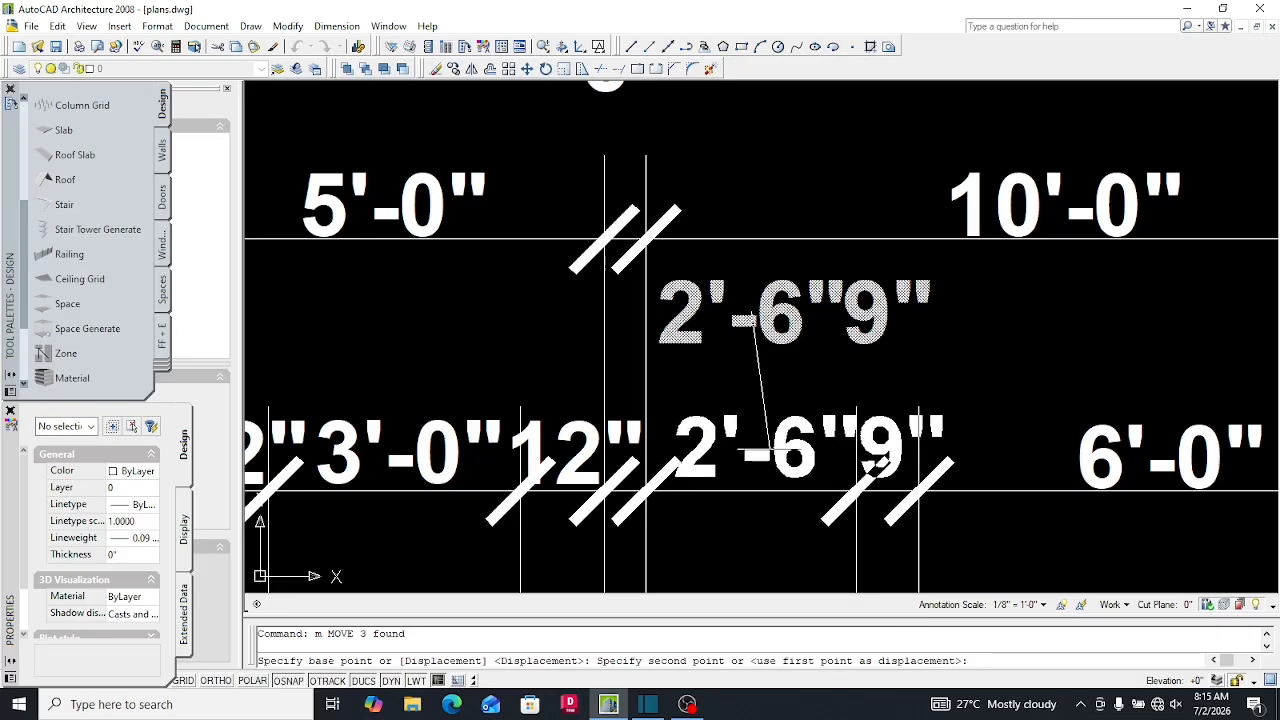
{"action": "left_click", "coordinate": [778, 442]}
Move the four 6" texts below the 29'-0" dimension down to just above the 12'-0", 5'-0", 10'-0" dimension line
{"action": "scroll", "coordinate": [740, 452], "scroll_direction": "down", "scroll_amount": 3}
{"action": "scroll", "coordinate": [866, 418], "scroll_direction": "down", "scroll_amount": 2}
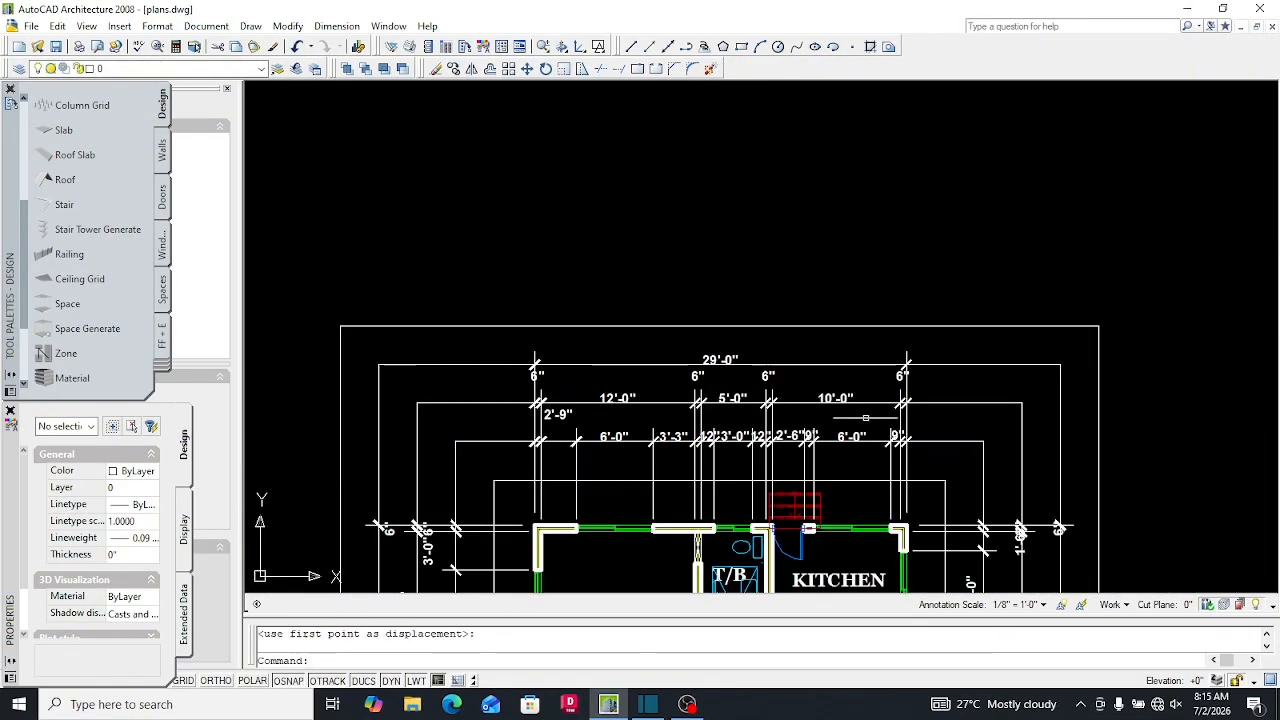
{"action": "scroll", "coordinate": [540, 388], "scroll_direction": "up", "scroll_amount": 3}
{"action": "left_click", "coordinate": [524, 340]}
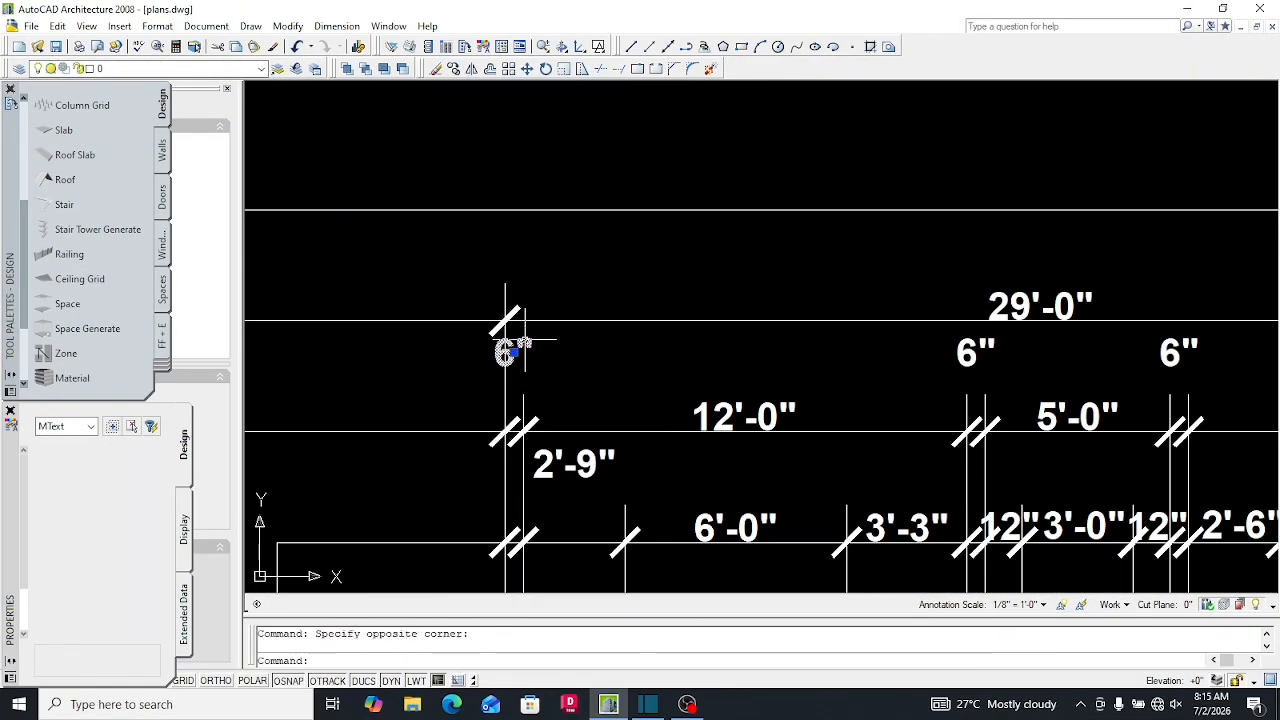
{"action": "left_click", "coordinate": [1046, 345]}
{"action": "left_click", "coordinate": [909, 338]}
{"action": "scroll", "coordinate": [915, 345], "scroll_direction": "down", "scroll_amount": 3}
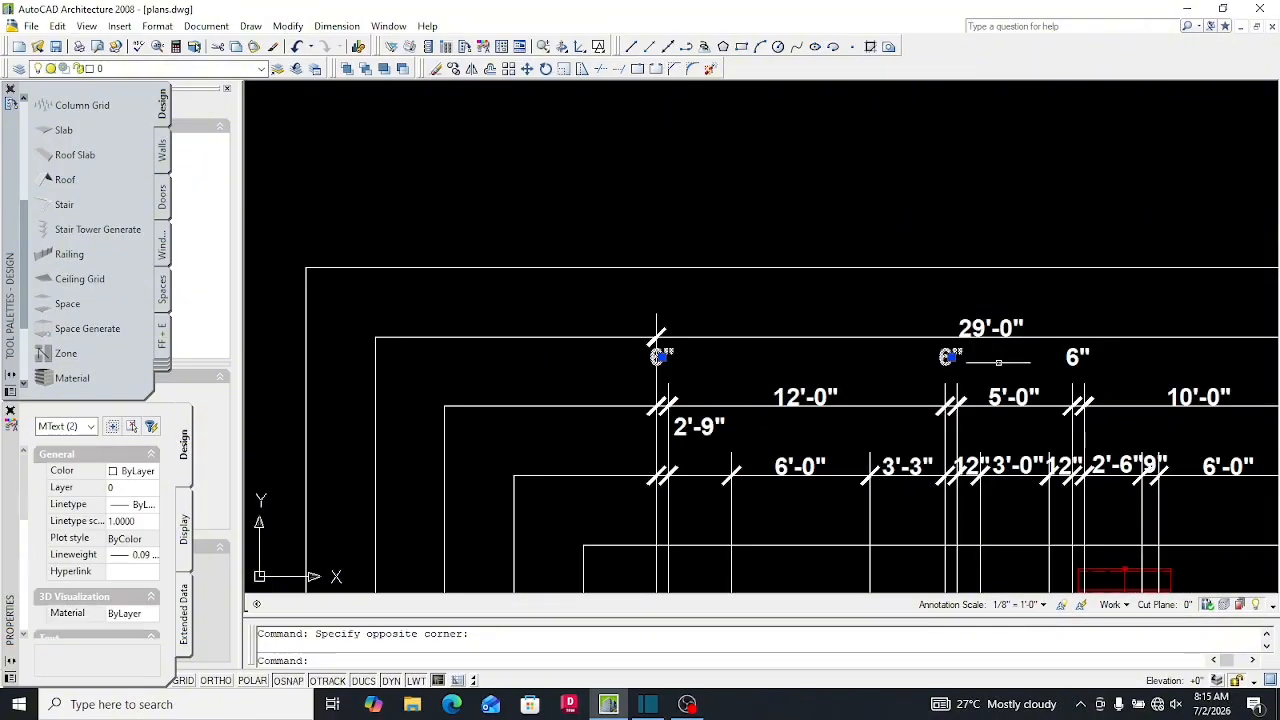
{"action": "scroll", "coordinate": [1010, 360], "scroll_direction": "up", "scroll_amount": 3}
{"action": "scroll", "coordinate": [1030, 360], "scroll_direction": "down", "scroll_amount": 3}
{"action": "scroll", "coordinate": [931, 382], "scroll_direction": "up", "scroll_amount": 3}
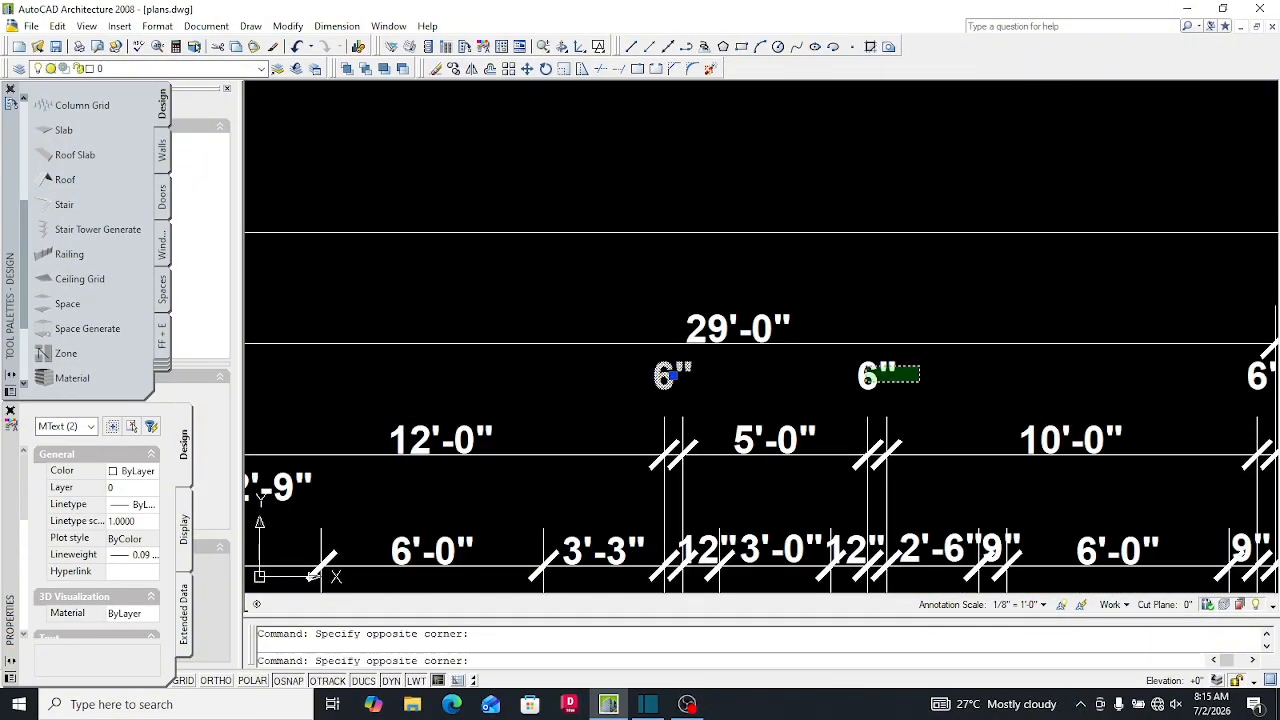
{"action": "left_click", "coordinate": [872, 372]}
{"action": "scroll", "coordinate": [1020, 410], "scroll_direction": "down", "scroll_amount": 3}
{"action": "scroll", "coordinate": [1024, 417], "scroll_direction": "up", "scroll_amount": 3}
{"action": "scroll", "coordinate": [1000, 420], "scroll_direction": "up", "scroll_amount": 4}
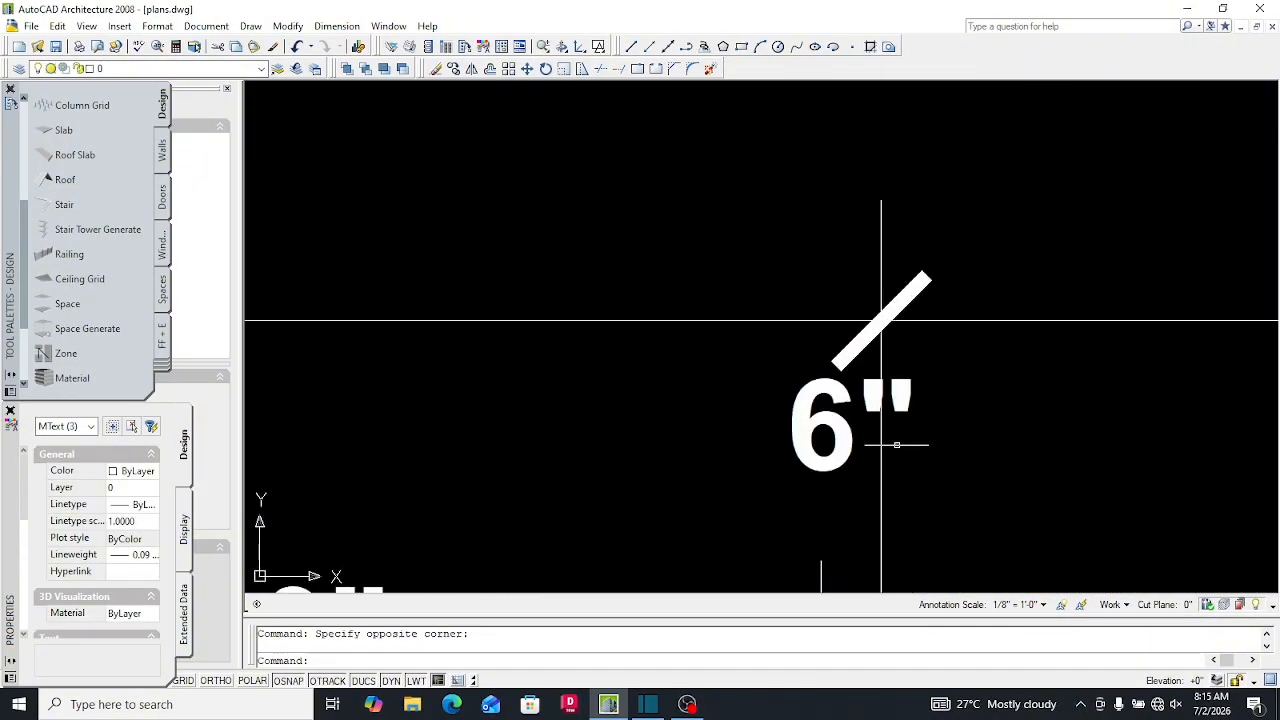
{"action": "left_click", "coordinate": [797, 417]}
{"action": "scroll", "coordinate": [1005, 413], "scroll_direction": "down", "scroll_amount": 7}
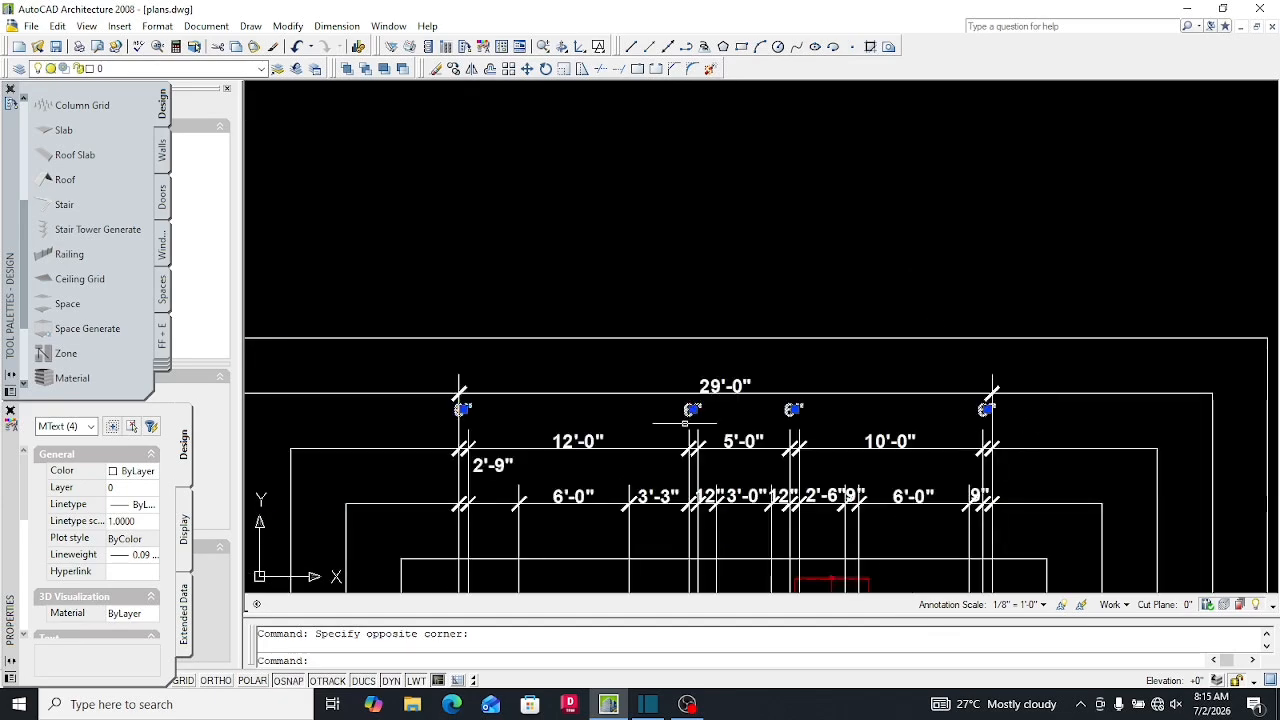
{"action": "scroll", "coordinate": [462, 410], "scroll_direction": "up", "scroll_amount": 5}
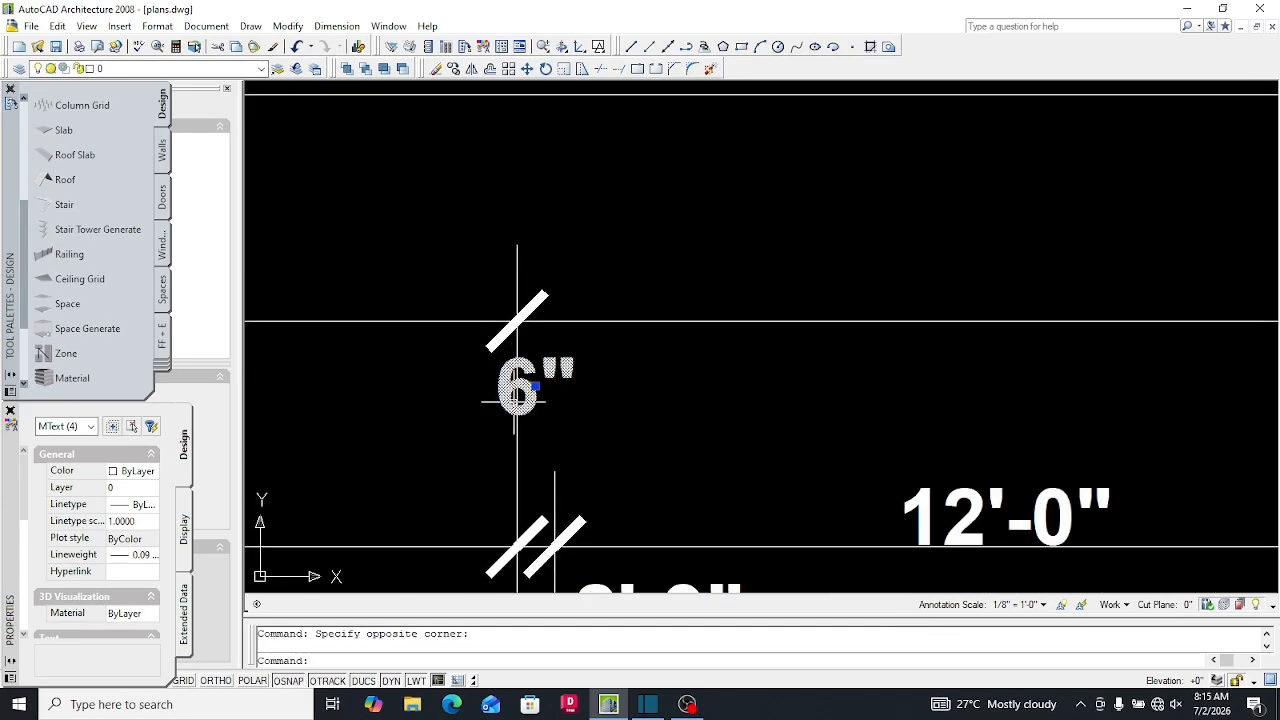
{"action": "scroll", "coordinate": [517, 402], "scroll_direction": "down", "scroll_amount": 6}
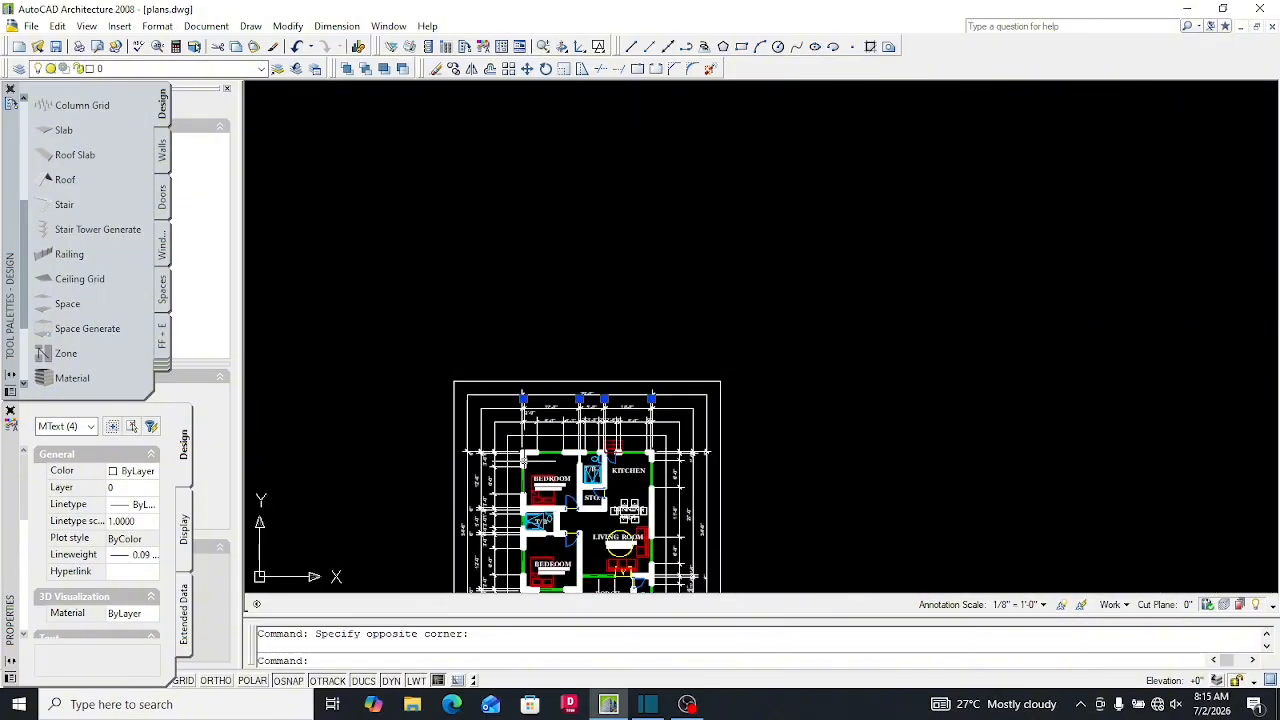
{"action": "scroll", "coordinate": [521, 444], "scroll_direction": "up", "scroll_amount": 6}
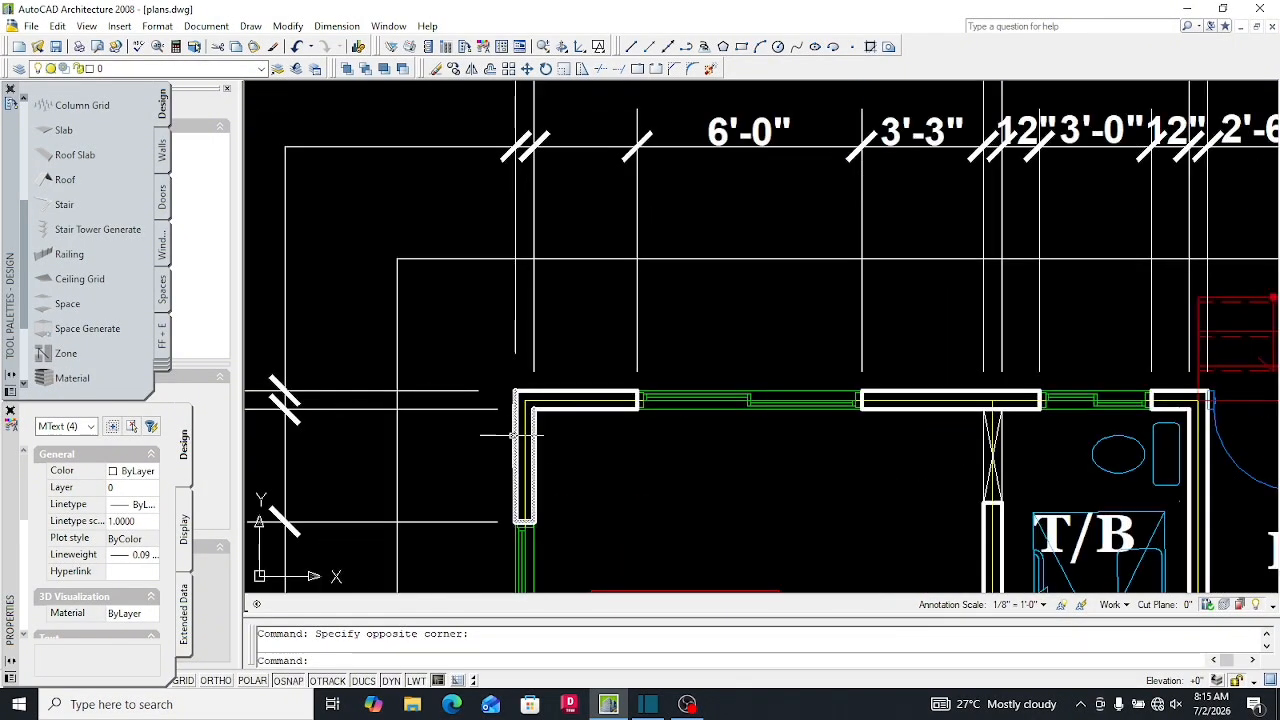
{"action": "scroll", "coordinate": [533, 440], "scroll_direction": "down", "scroll_amount": 4}
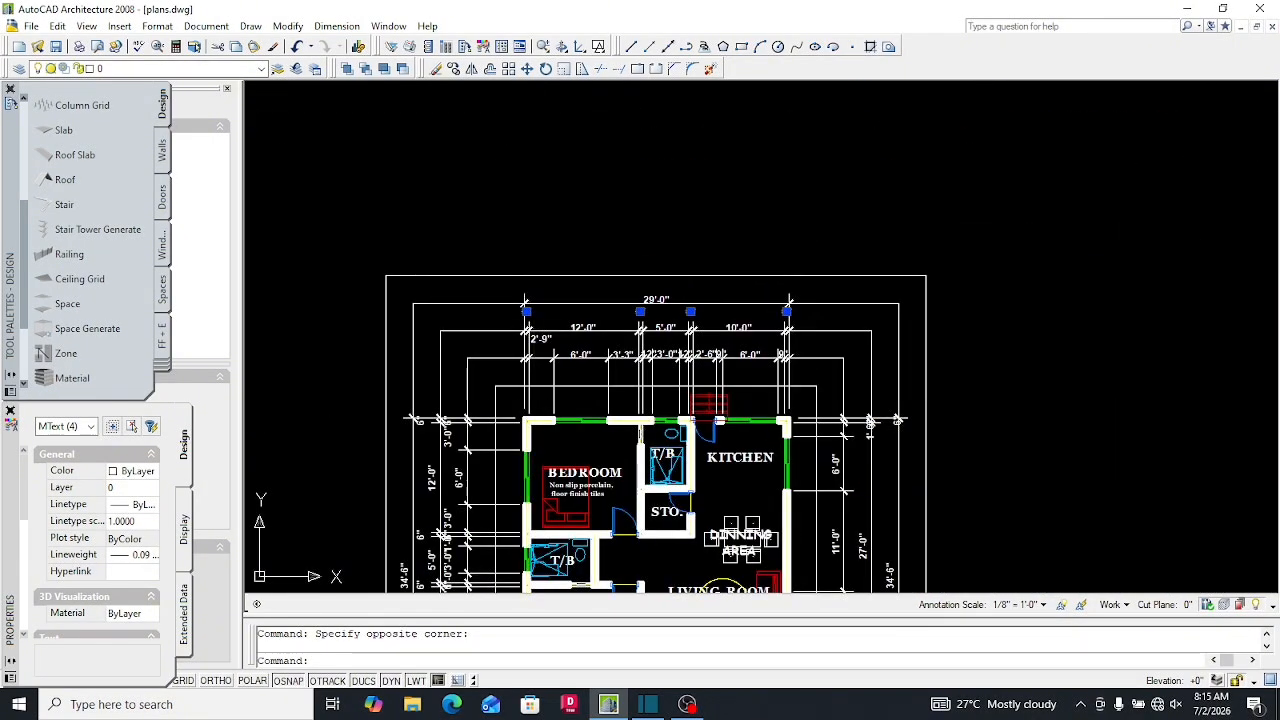
{"action": "scroll", "coordinate": [622, 462], "scroll_direction": "up", "scroll_amount": 4}
{"action": "scroll", "coordinate": [622, 462], "scroll_direction": "down", "scroll_amount": 4}
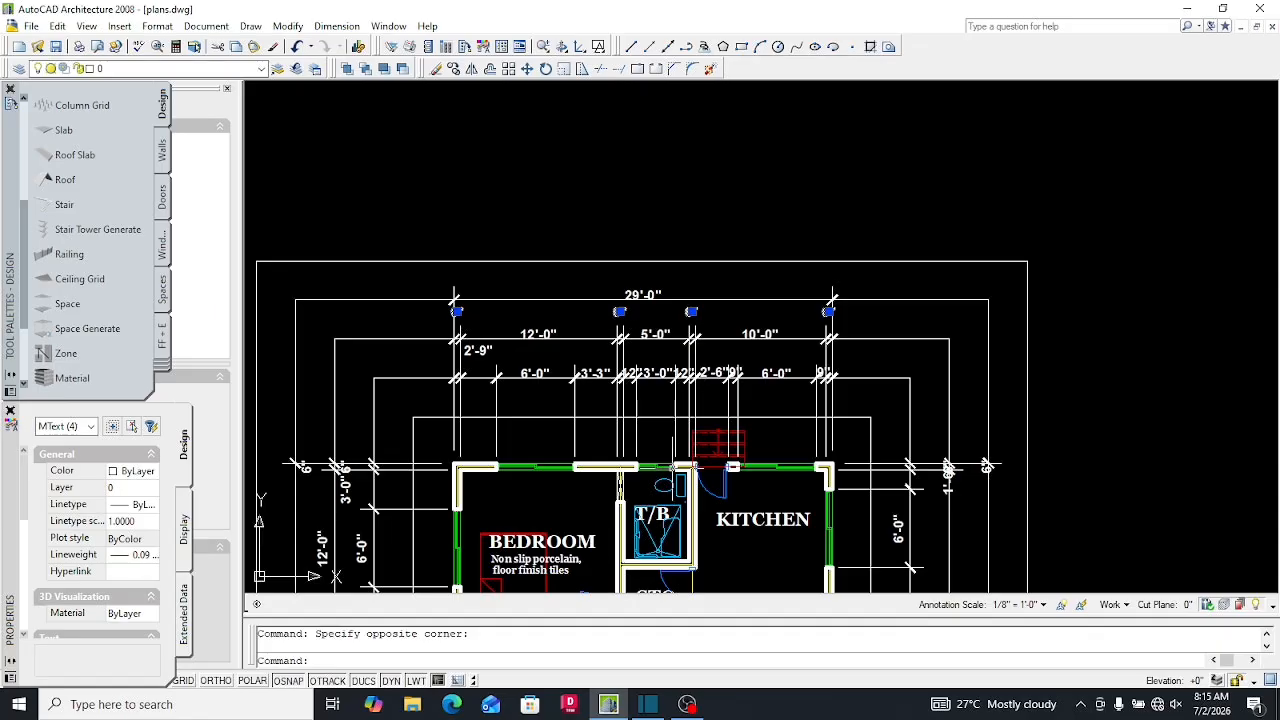
{"action": "scroll", "coordinate": [688, 478], "scroll_direction": "up", "scroll_amount": 3}
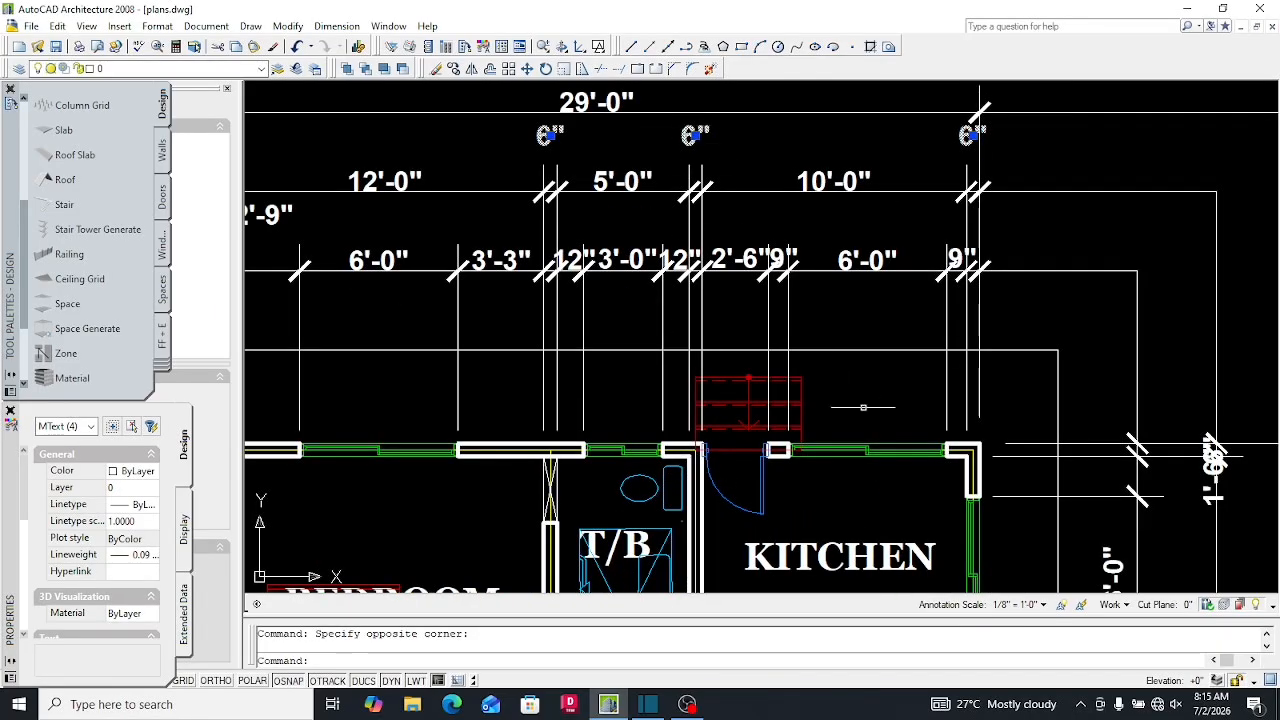
{"action": "left_click", "coordinate": [976, 477]}
{"action": "scroll", "coordinate": [976, 135], "scroll_direction": "up", "scroll_amount": 2}
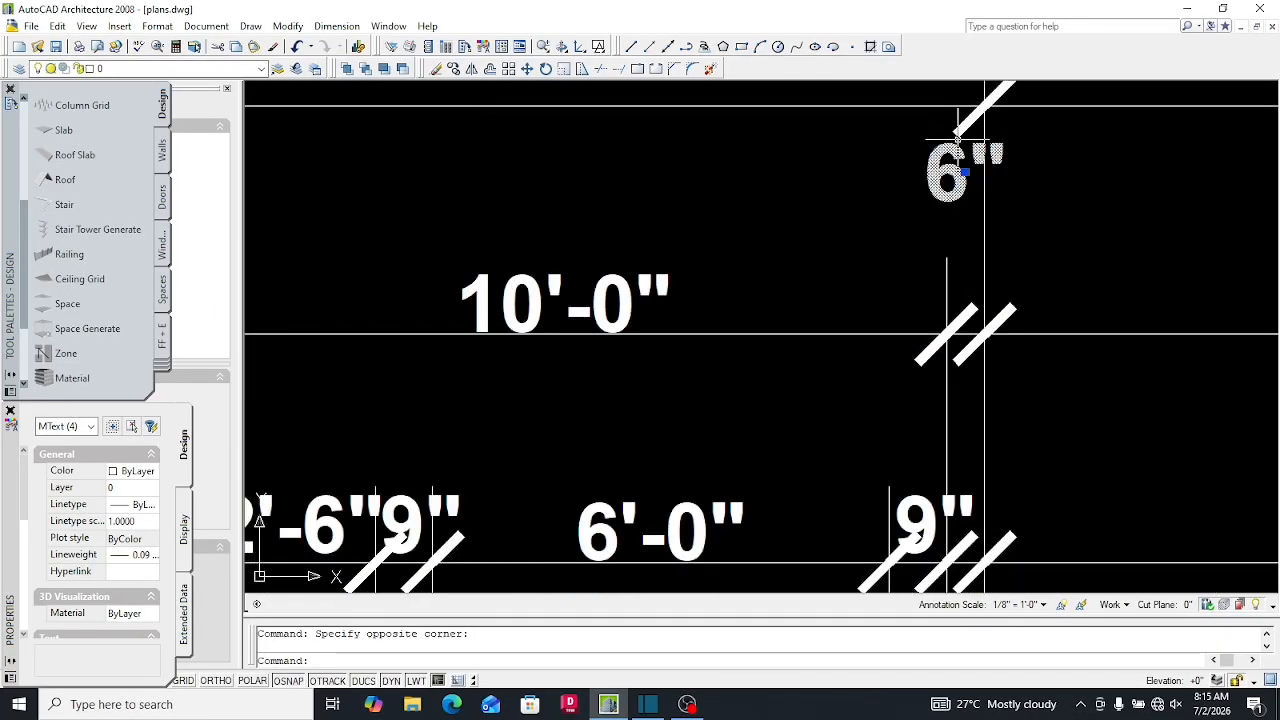
{"action": "scroll", "coordinate": [953, 303], "scroll_direction": "down", "scroll_amount": 4}
{"action": "scroll", "coordinate": [385, 240], "scroll_direction": "up", "scroll_amount": 3}
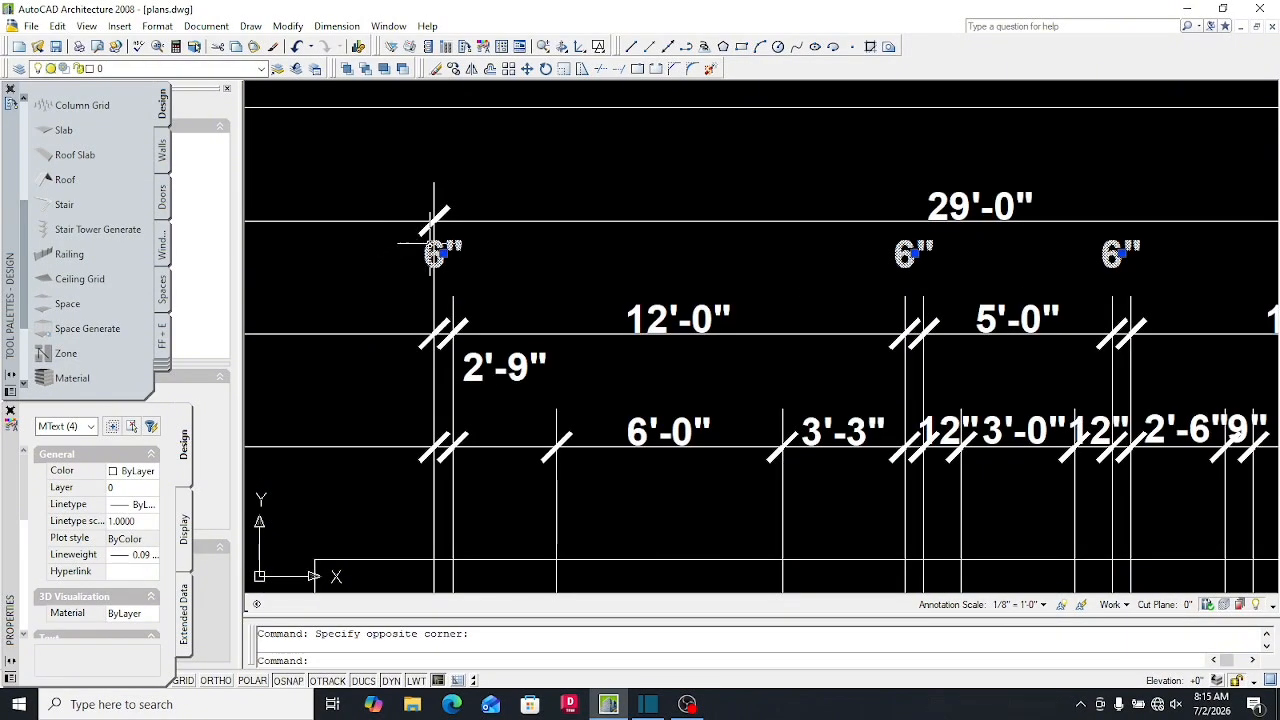
{"action": "type", "text": "m"}
{"action": "key", "text": "Return"}
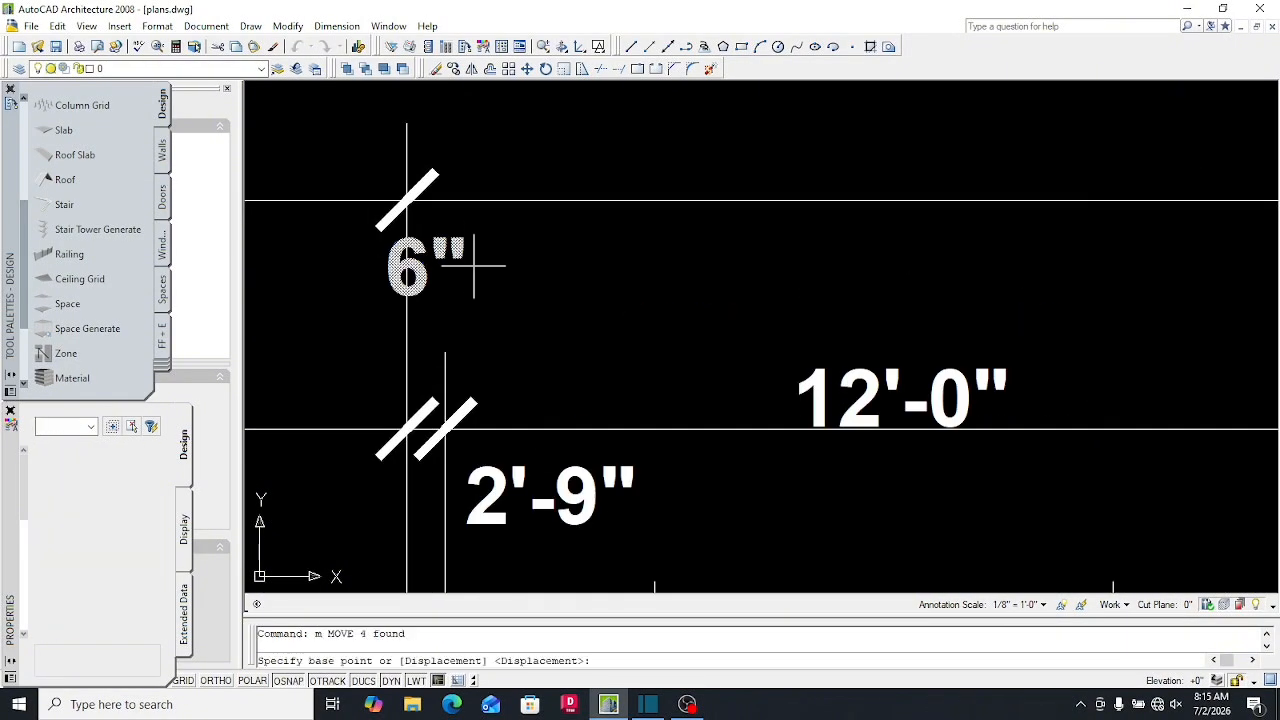
{"action": "left_click", "coordinate": [483, 278]}
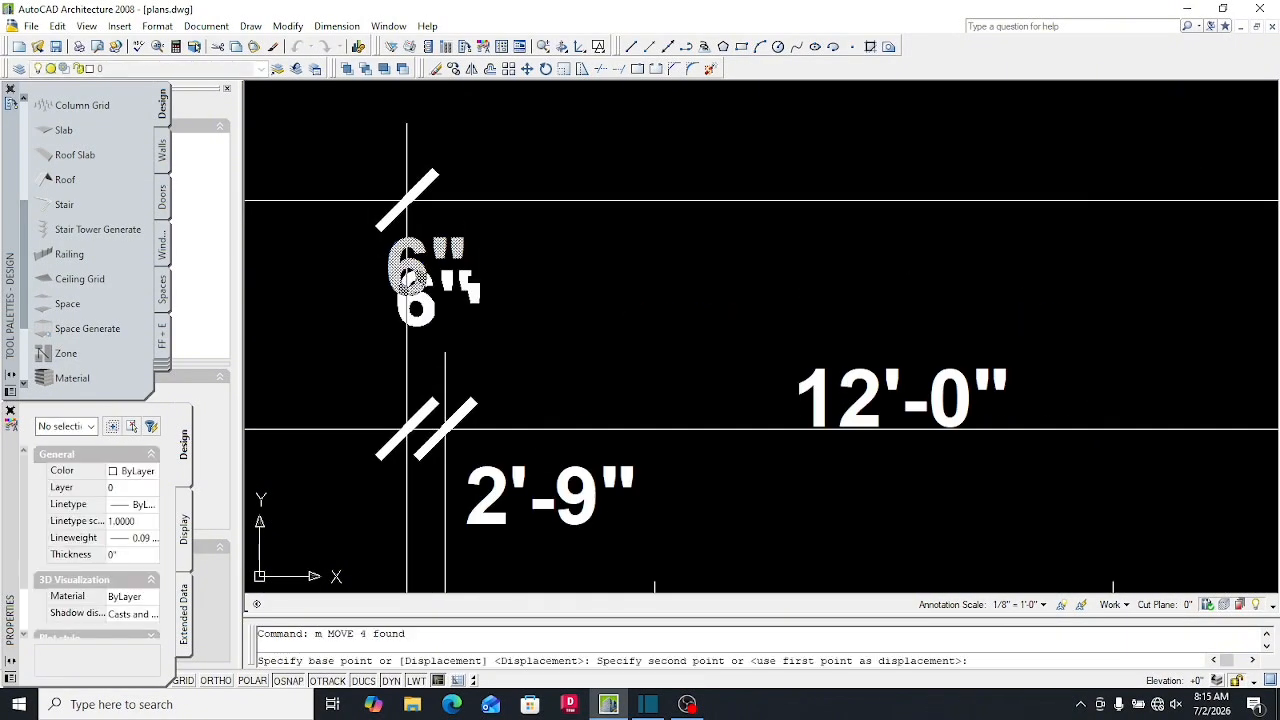
{"action": "left_click", "coordinate": [500, 334]}
Delete the 6" texts overlapping the uppermost 3'-0" and the upper 1'-0" in the vertical dimensions on the plan's left side
{"action": "scroll", "coordinate": [742, 283], "scroll_direction": "down", "scroll_amount": 10}
{"action": "scroll", "coordinate": [673, 313], "scroll_direction": "up", "scroll_amount": 10}
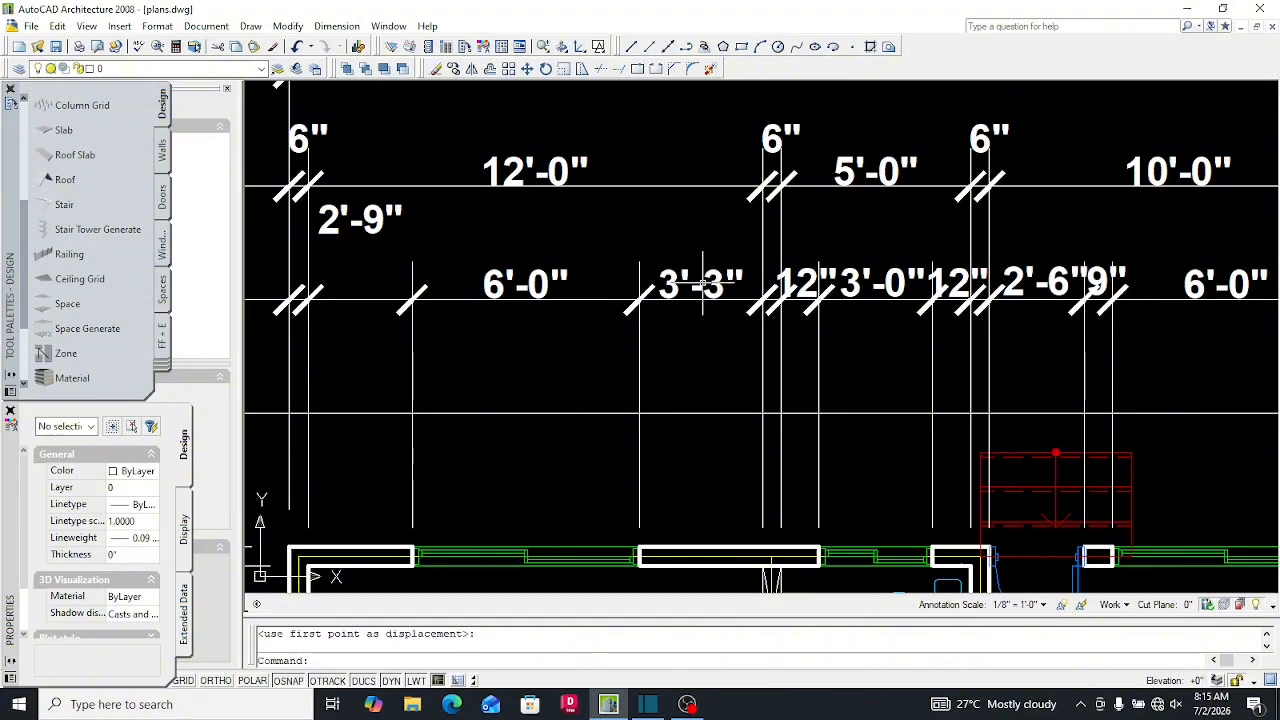
{"action": "scroll", "coordinate": [705, 284], "scroll_direction": "down", "scroll_amount": 6}
{"action": "scroll", "coordinate": [620, 290], "scroll_direction": "up", "scroll_amount": 7}
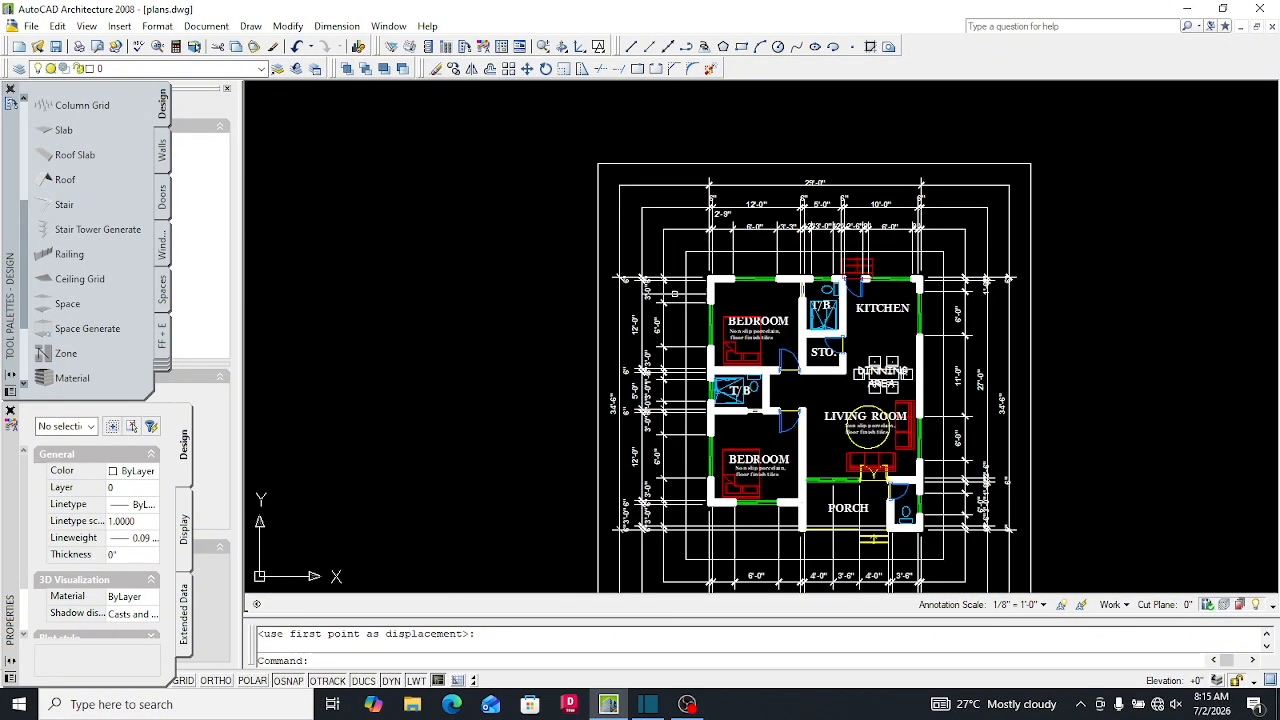
{"action": "scroll", "coordinate": [605, 275], "scroll_direction": "up", "scroll_amount": 4}
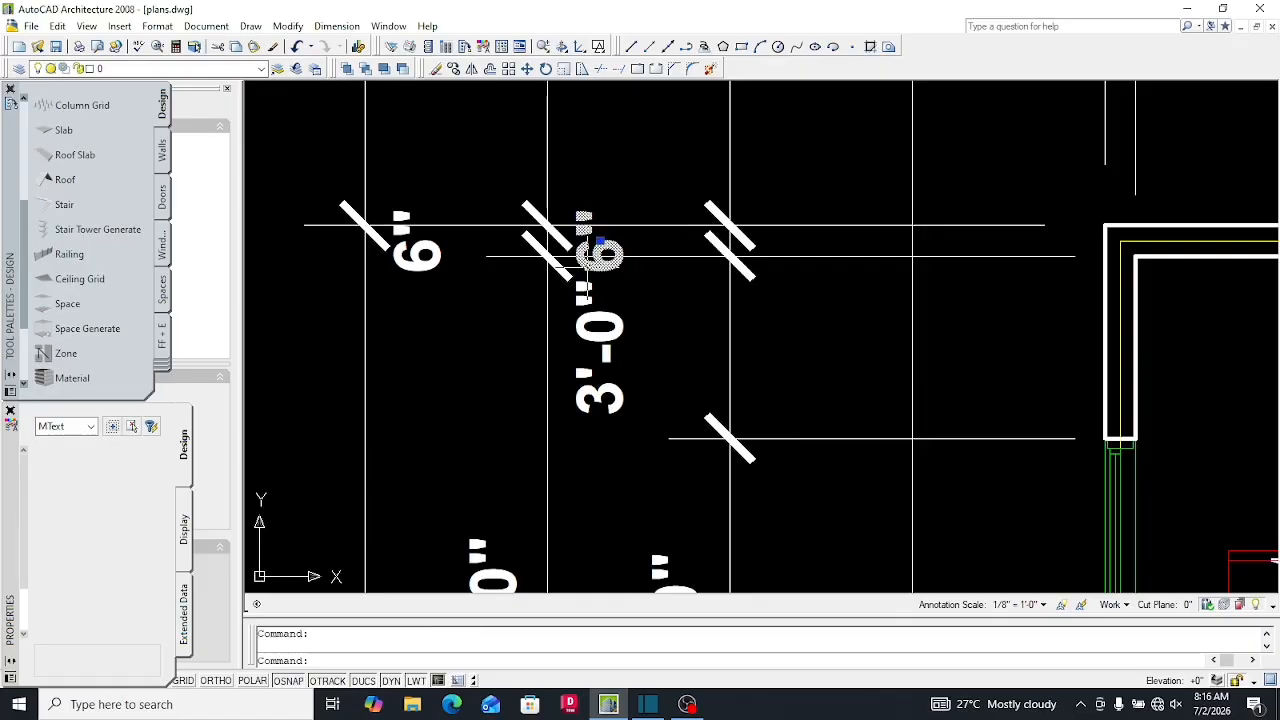
{"action": "scroll", "coordinate": [600, 257], "scroll_direction": "down", "scroll_amount": 3}
{"action": "left_click", "coordinate": [597, 295]}
{"action": "key", "text": "Delete"}
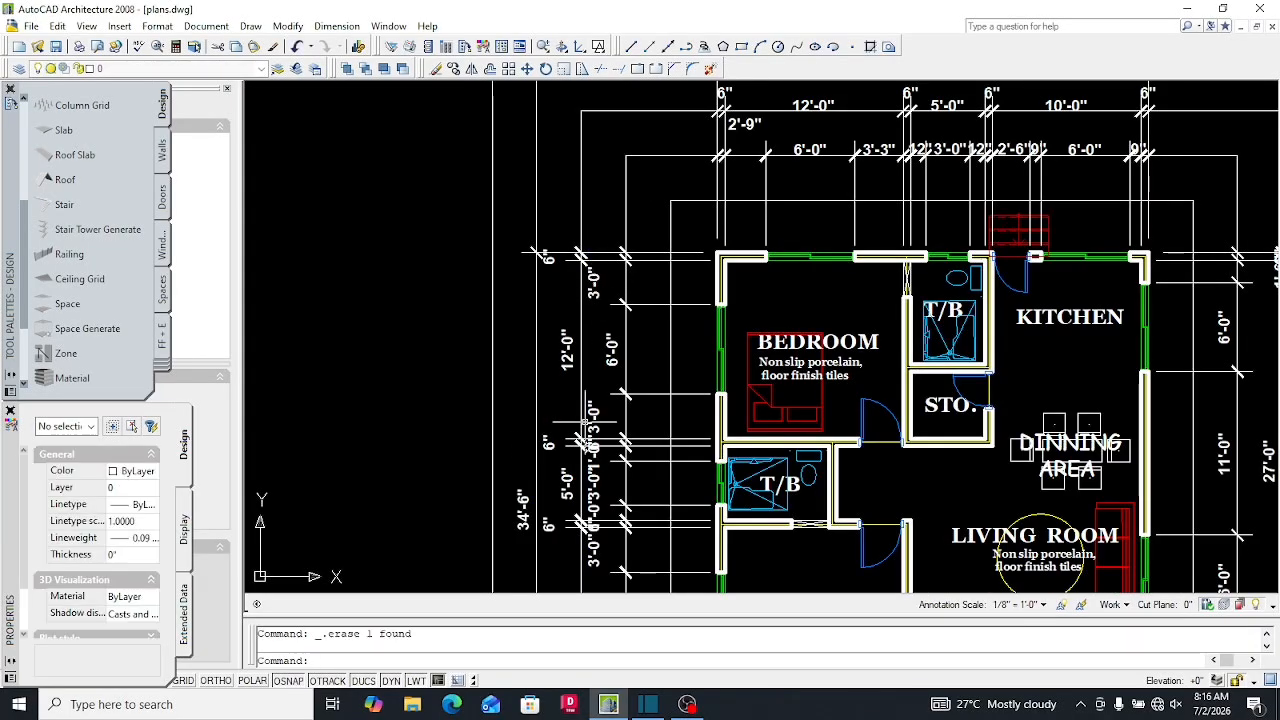
{"action": "scroll", "coordinate": [592, 450], "scroll_direction": "up", "scroll_amount": 6}
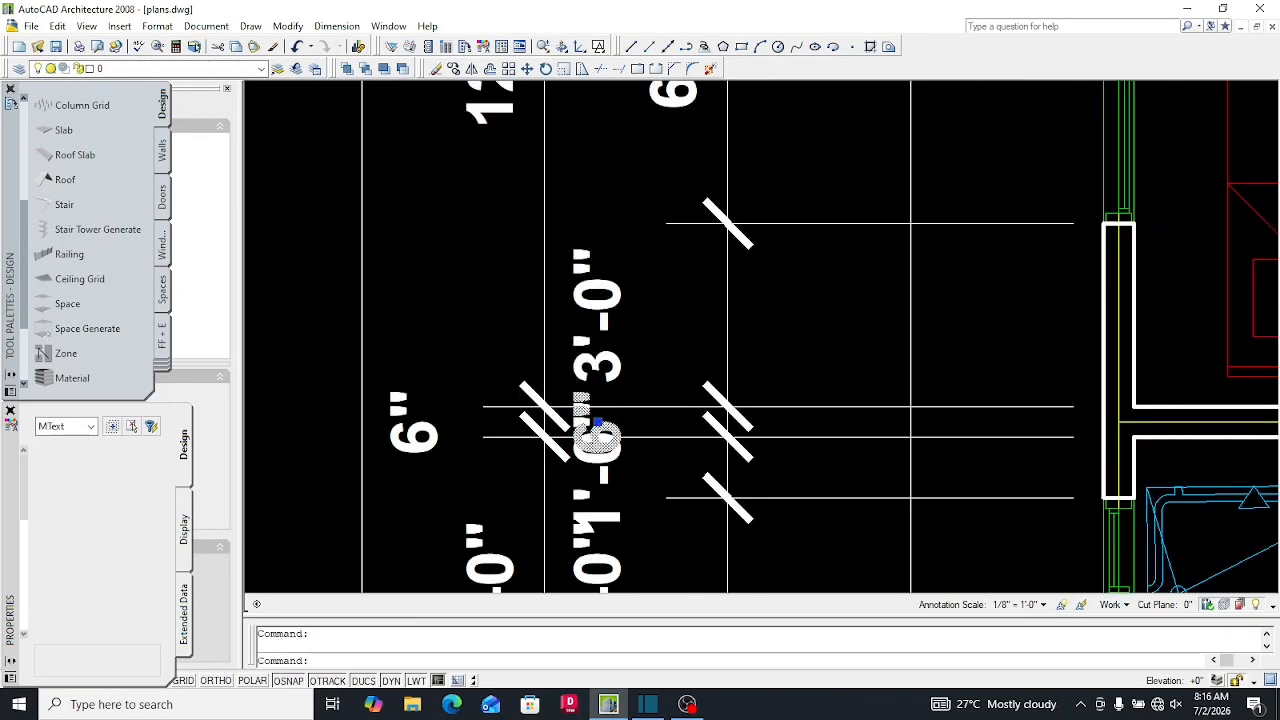
{"action": "scroll", "coordinate": [600, 440], "scroll_direction": "down", "scroll_amount": 8}
Delete the three remaining overlapping 6" texts in the same vertical row, at the lower T/B wall, the lower bedroom wall and the plan's bottom
{"action": "scroll", "coordinate": [612, 440], "scroll_direction": "up", "scroll_amount": 2}
{"action": "scroll", "coordinate": [612, 440], "scroll_direction": "up", "scroll_amount": 8}
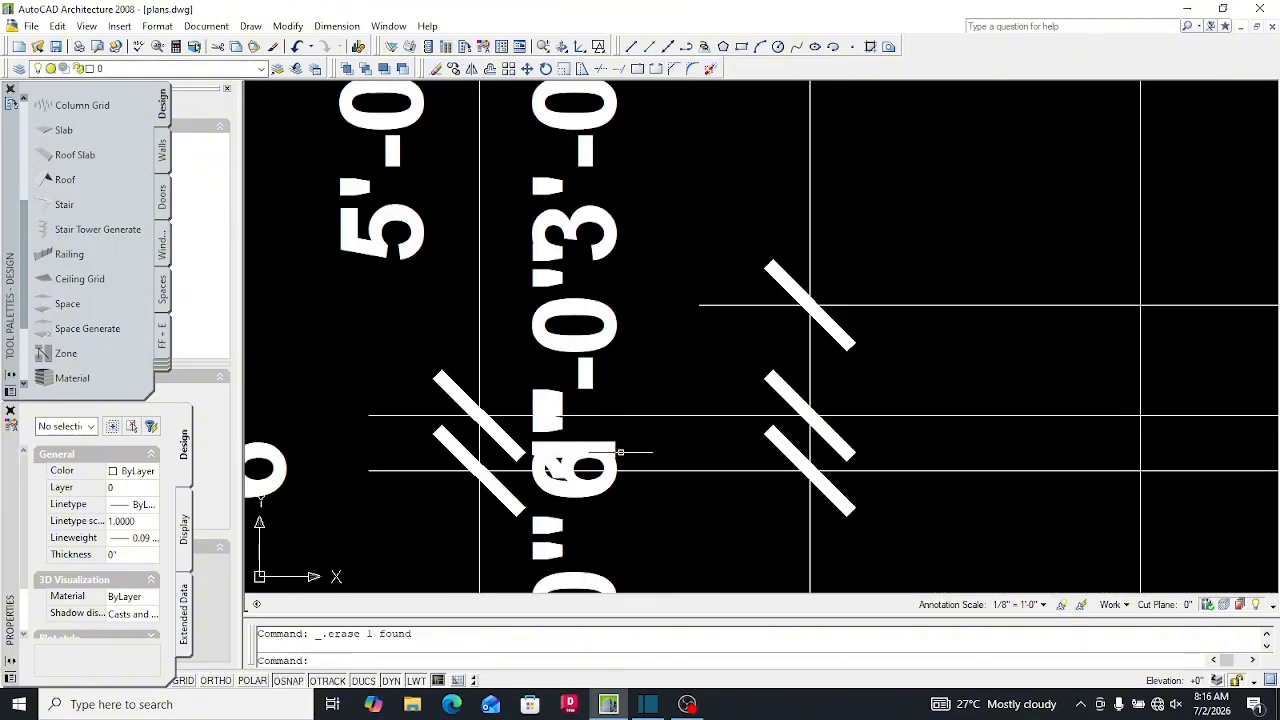
{"action": "left_click", "coordinate": [613, 463]}
{"action": "scroll", "coordinate": [613, 463], "scroll_direction": "down", "scroll_amount": 10}
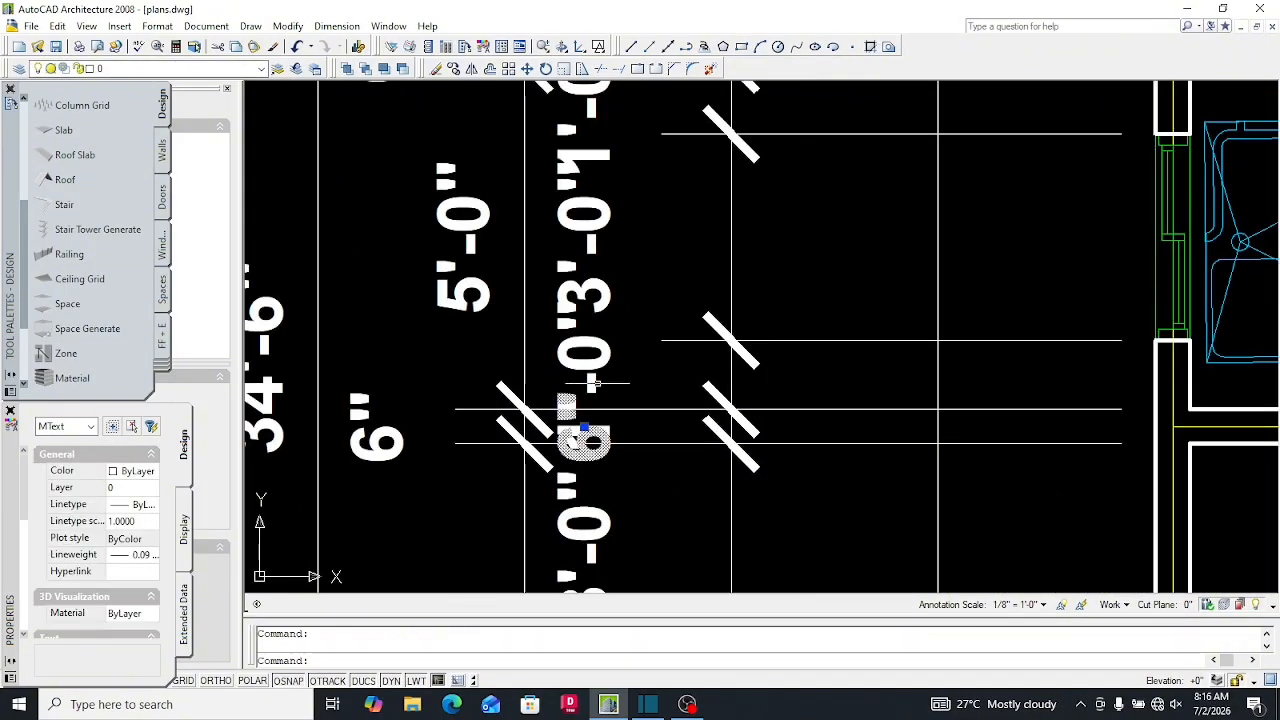
{"action": "scroll", "coordinate": [604, 502], "scroll_direction": "up", "scroll_amount": 8}
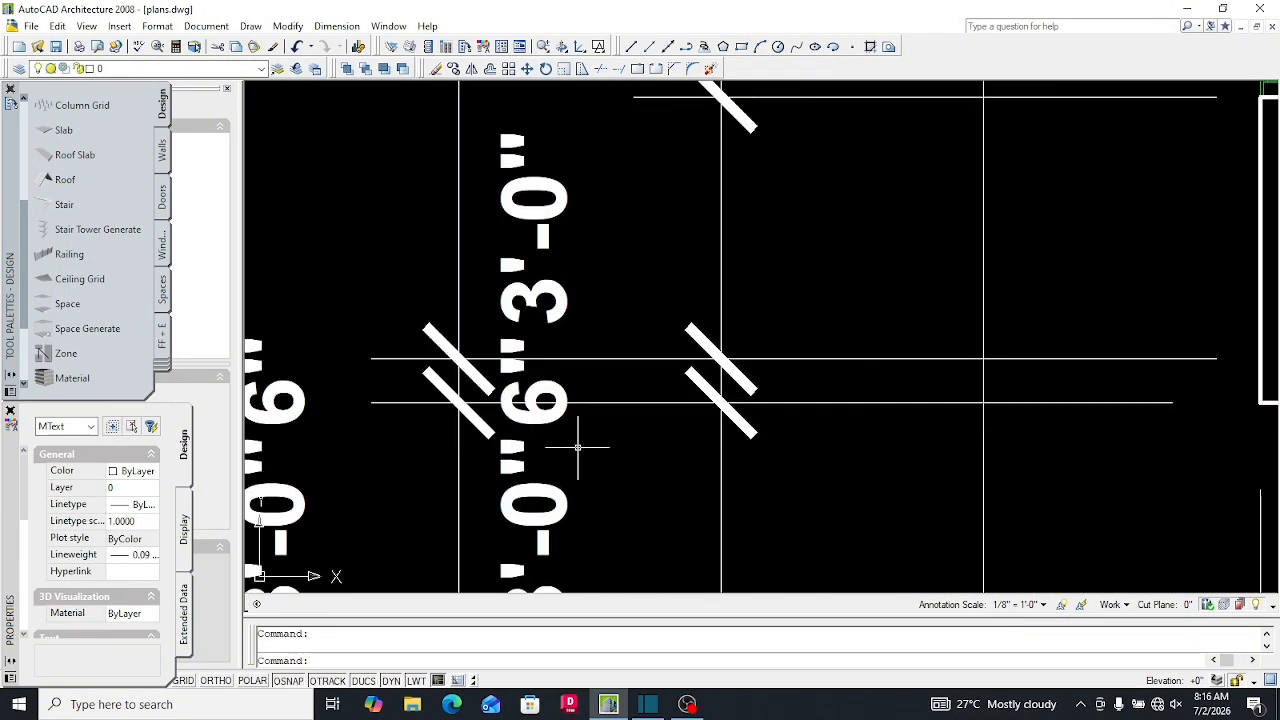
{"action": "left_click", "coordinate": [562, 430]}
{"action": "scroll", "coordinate": [562, 430], "scroll_direction": "down", "scroll_amount": 10}
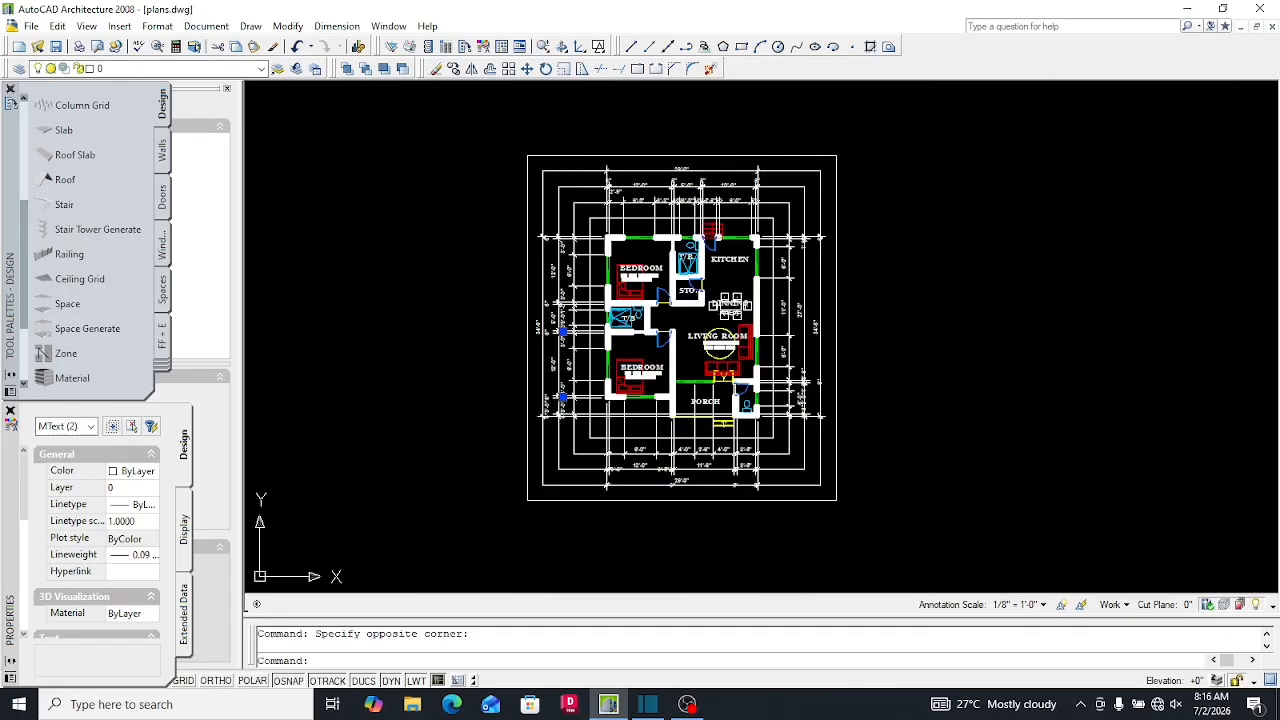
{"action": "scroll", "coordinate": [575, 370], "scroll_direction": "up", "scroll_amount": 2}
{"action": "scroll", "coordinate": [570, 375], "scroll_direction": "up", "scroll_amount": 6}
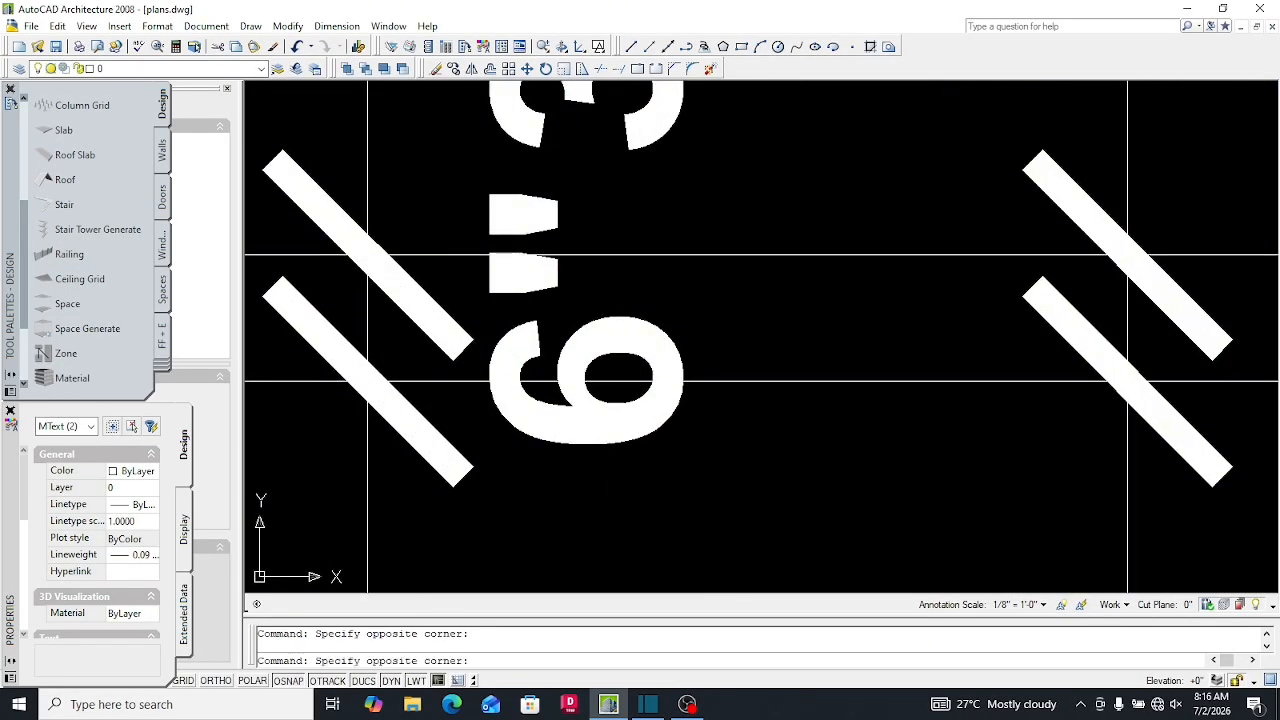
{"action": "left_click", "coordinate": [586, 318]}
{"action": "scroll", "coordinate": [586, 318], "scroll_direction": "down", "scroll_amount": 8}
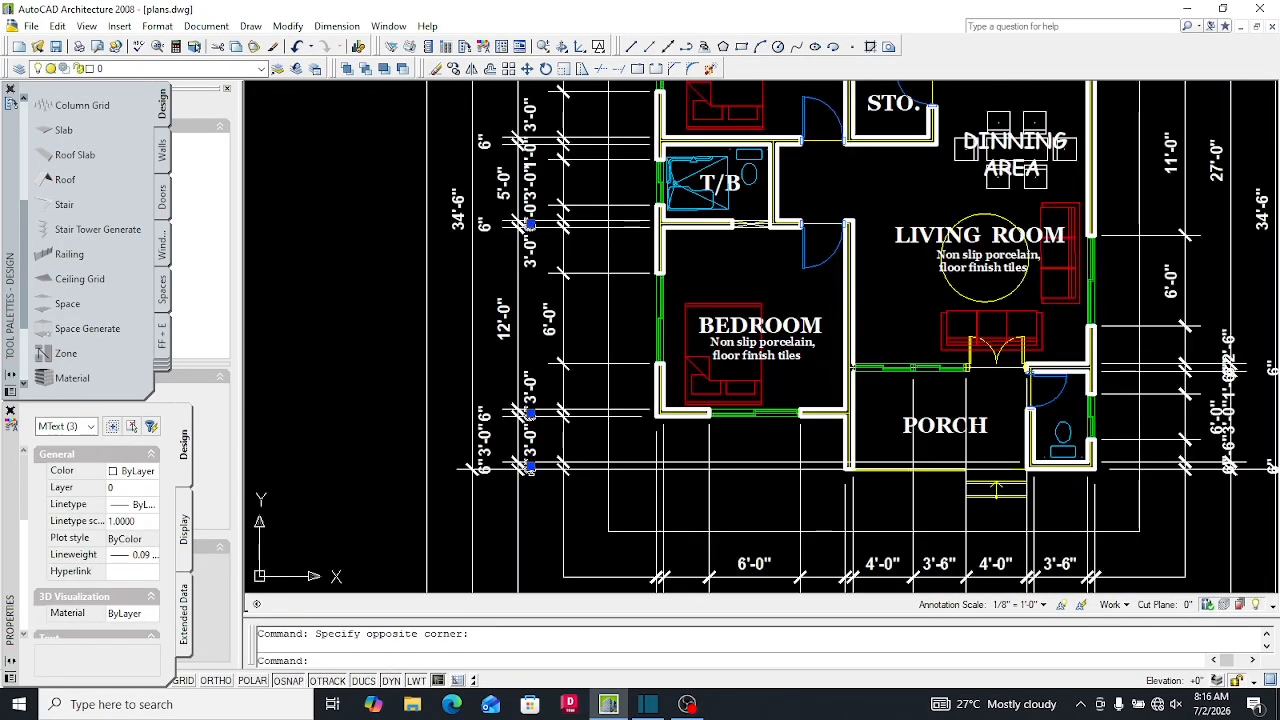
{"action": "key", "text": "Delete"}
Move the two 6'-0", two 12'-0", the 5'-0" and the 34'-6" texts on the plan's left side up against their vertical dimension lines
{"action": "scroll", "coordinate": [530, 372], "scroll_direction": "down", "scroll_amount": 6}
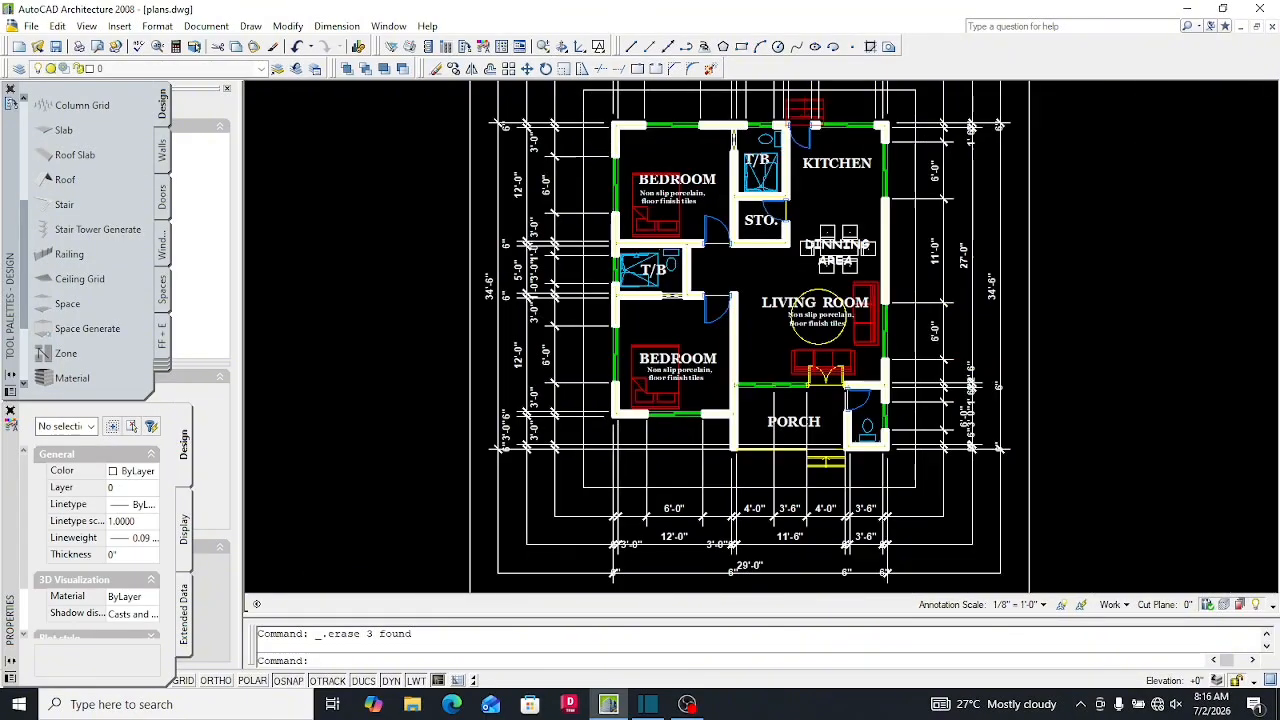
{"action": "scroll", "coordinate": [530, 372], "scroll_direction": "up", "scroll_amount": 7}
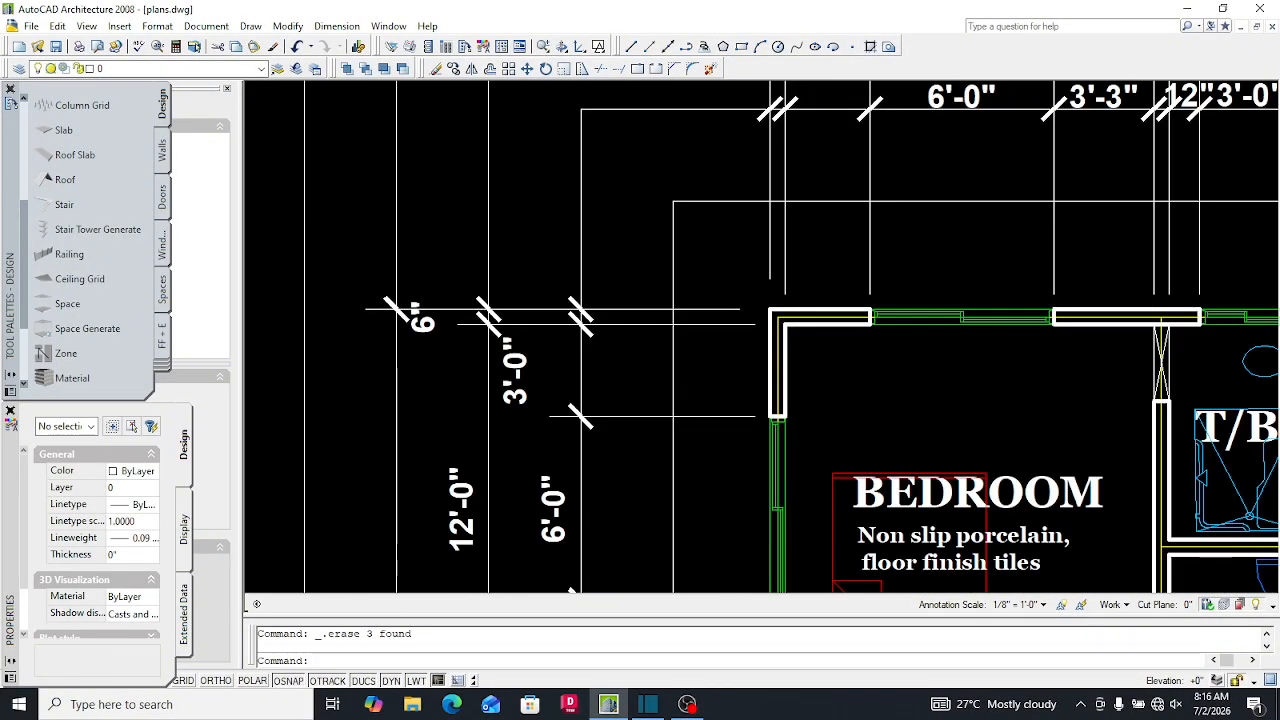
{"action": "scroll", "coordinate": [556, 468], "scroll_direction": "down", "scroll_amount": 3}
{"action": "scroll", "coordinate": [567, 470], "scroll_direction": "up", "scroll_amount": 3}
{"action": "left_click", "coordinate": [543, 389]}
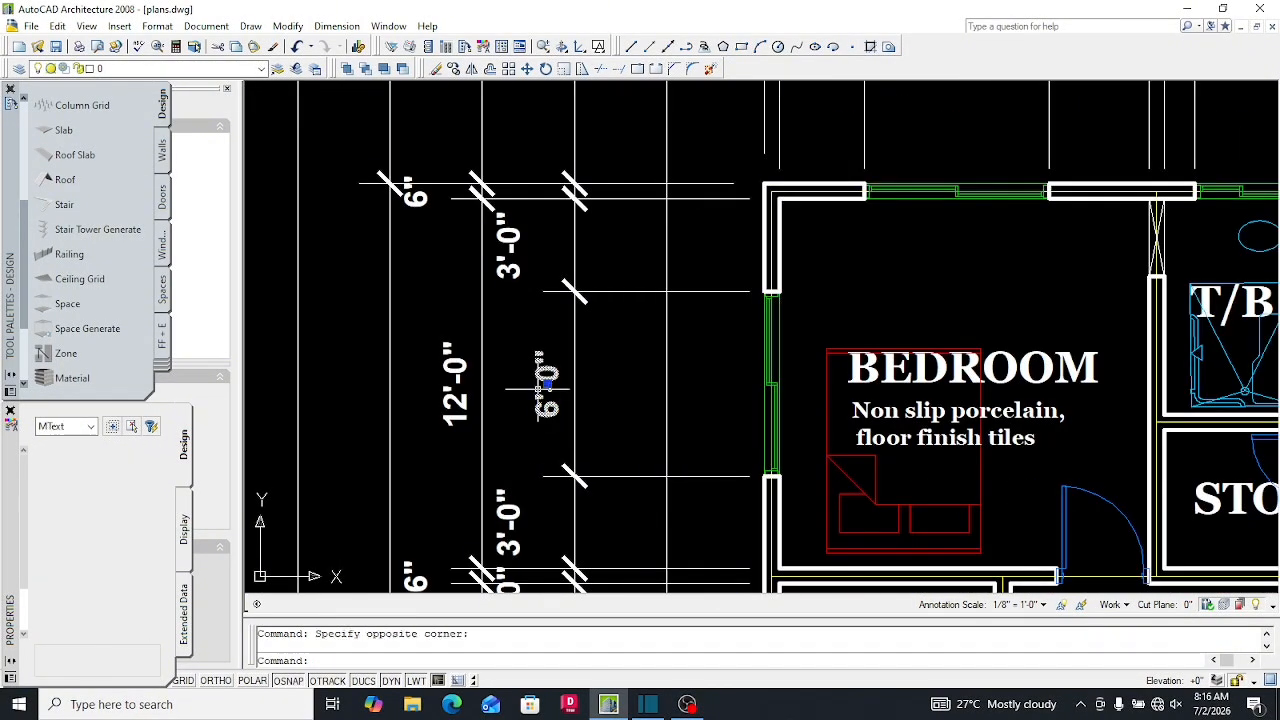
{"action": "scroll", "coordinate": [540, 398], "scroll_direction": "down", "scroll_amount": 2}
{"action": "scroll", "coordinate": [523, 452], "scroll_direction": "down", "scroll_amount": 3}
{"action": "scroll", "coordinate": [523, 452], "scroll_direction": "up", "scroll_amount": 2}
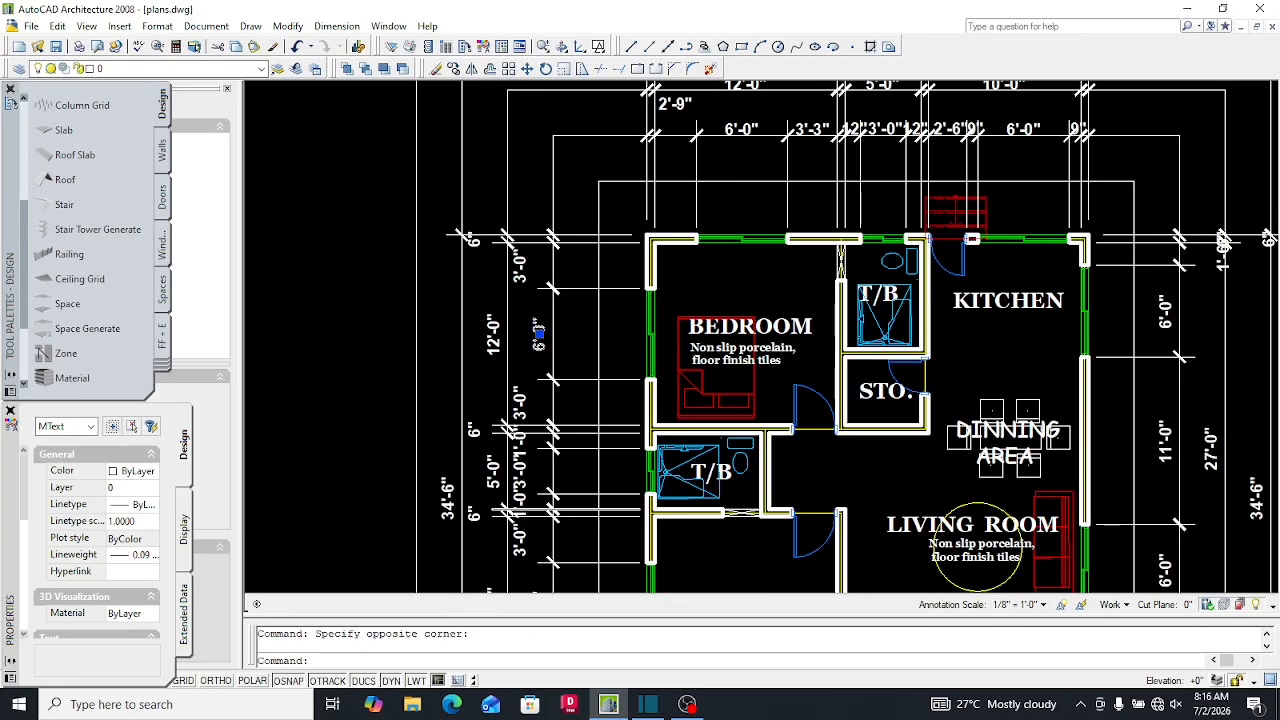
{"action": "scroll", "coordinate": [530, 480], "scroll_direction": "down", "scroll_amount": 4}
{"action": "scroll", "coordinate": [537, 505], "scroll_direction": "up", "scroll_amount": 6}
{"action": "left_click", "coordinate": [546, 458]}
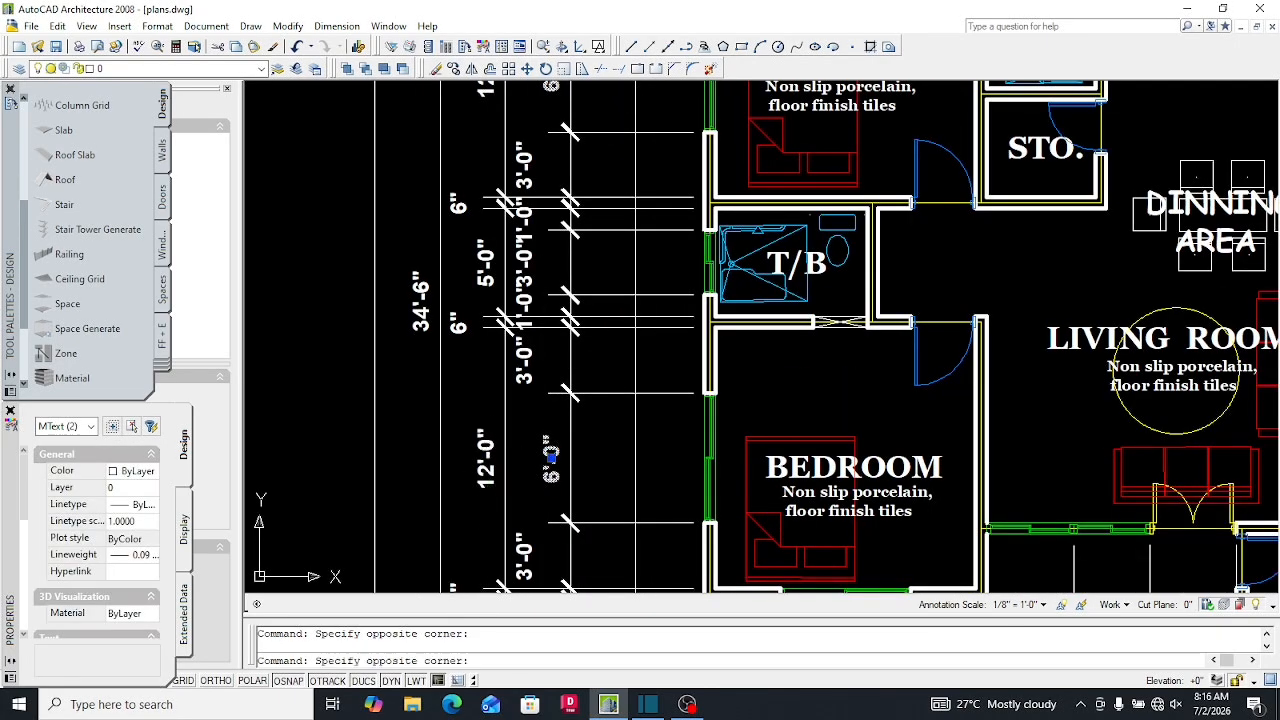
{"action": "left_click", "coordinate": [486, 462]}
{"action": "scroll", "coordinate": [492, 468], "scroll_direction": "down", "scroll_amount": 5}
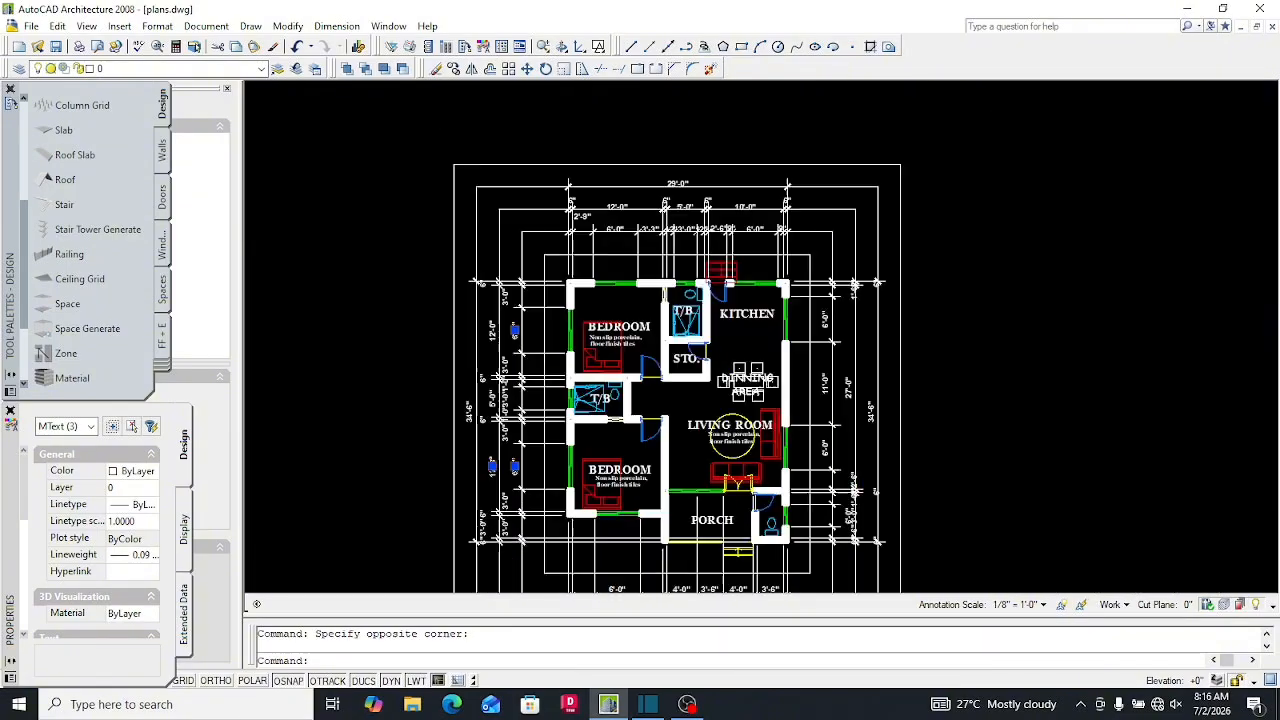
{"action": "scroll", "coordinate": [490, 460], "scroll_direction": "up", "scroll_amount": 4}
{"action": "scroll", "coordinate": [480, 420], "scroll_direction": "down", "scroll_amount": 4}
{"action": "scroll", "coordinate": [460, 390], "scroll_direction": "up", "scroll_amount": 3}
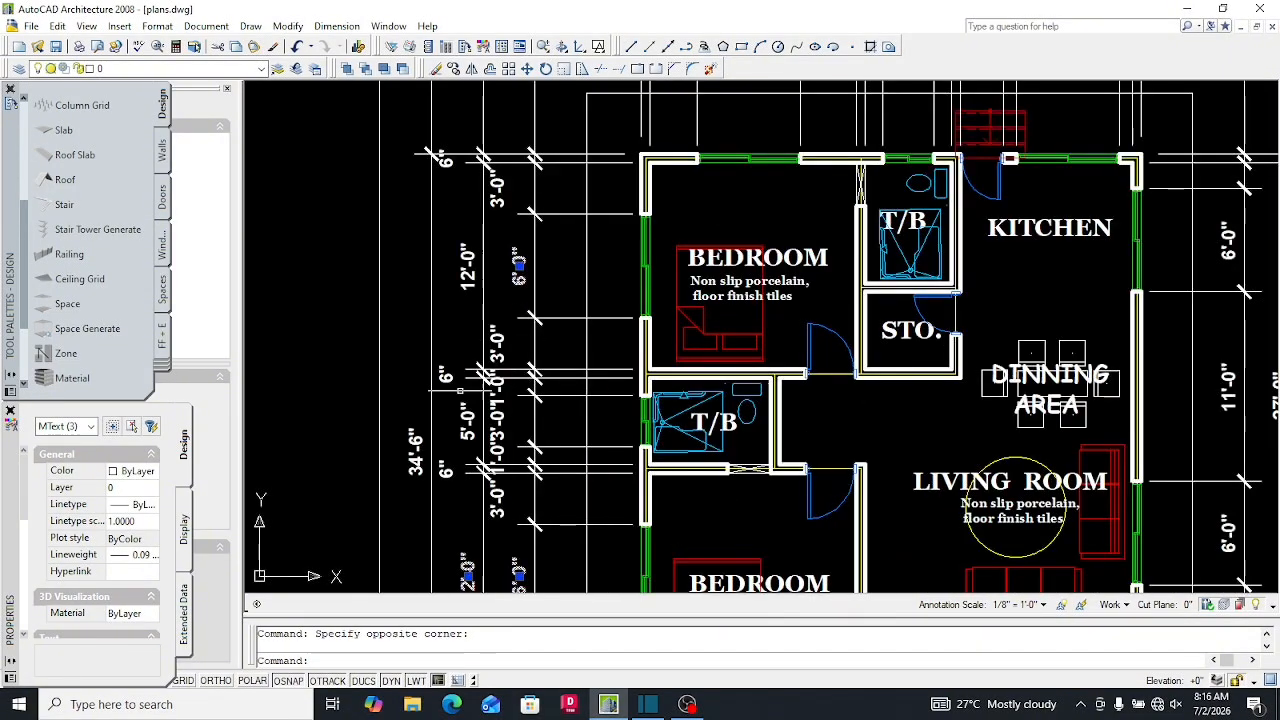
{"action": "left_click", "coordinate": [463, 418]}
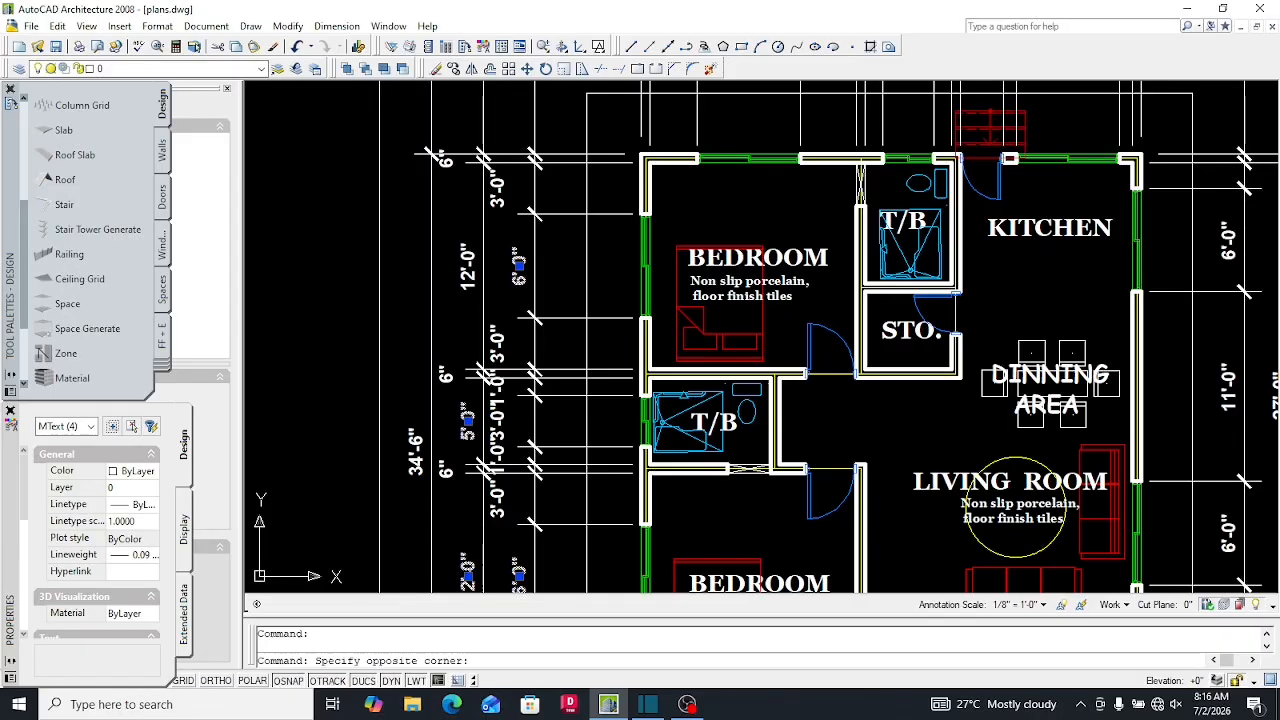
{"action": "left_click", "coordinate": [415, 447]}
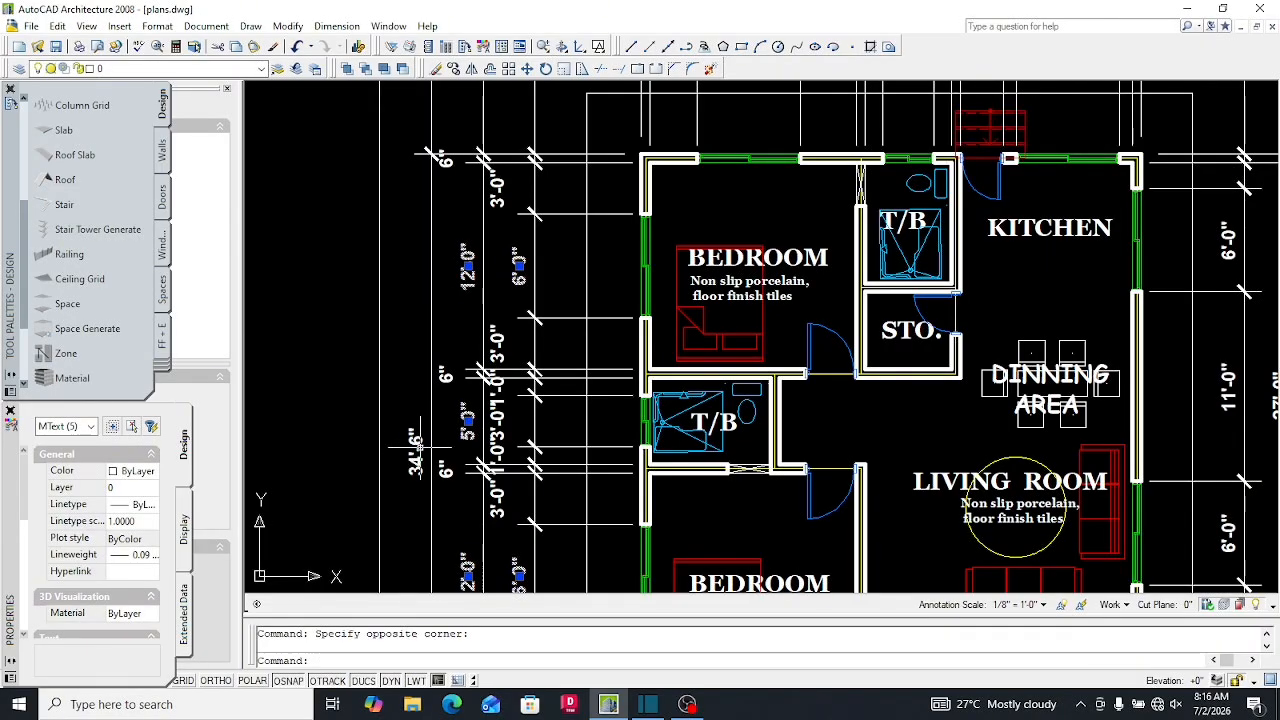
{"action": "left_click", "coordinate": [415, 440]}
{"action": "scroll", "coordinate": [402, 520], "scroll_direction": "up", "scroll_amount": 4}
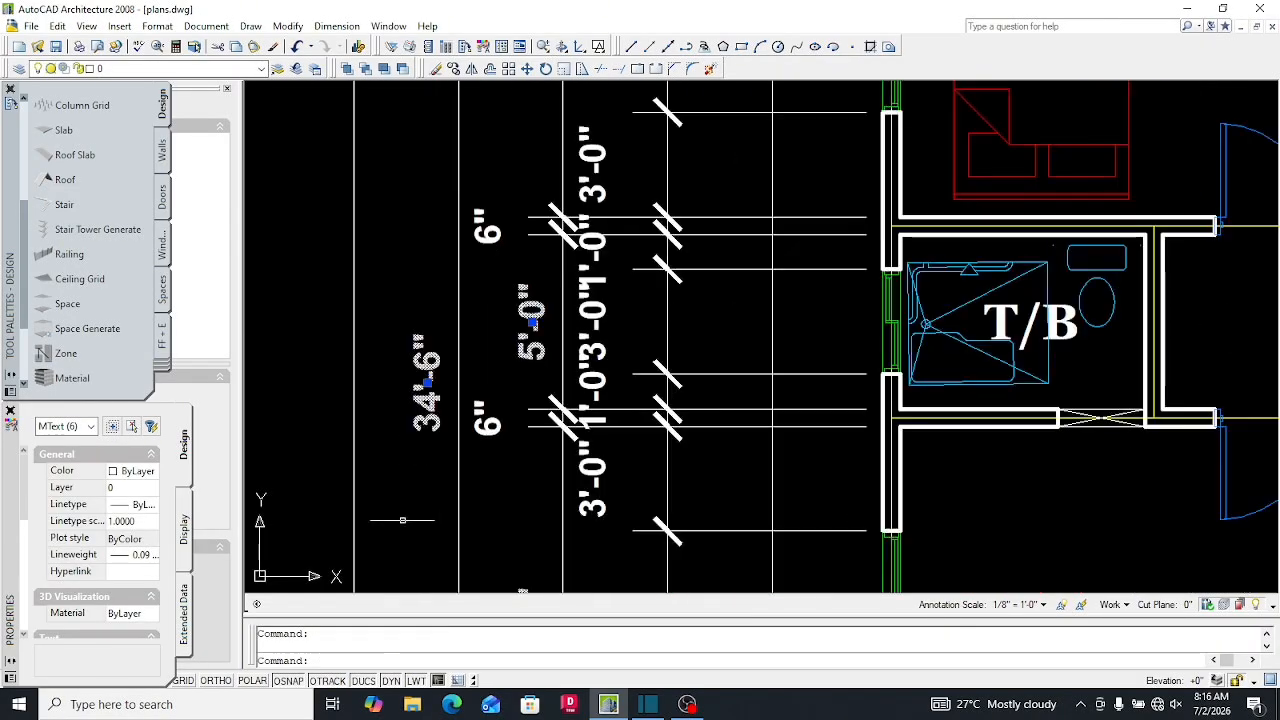
{"action": "key", "text": "Return"}
{"action": "scroll", "coordinate": [426, 460], "scroll_direction": "up", "scroll_amount": 3}
{"action": "left_click", "coordinate": [425, 452]}
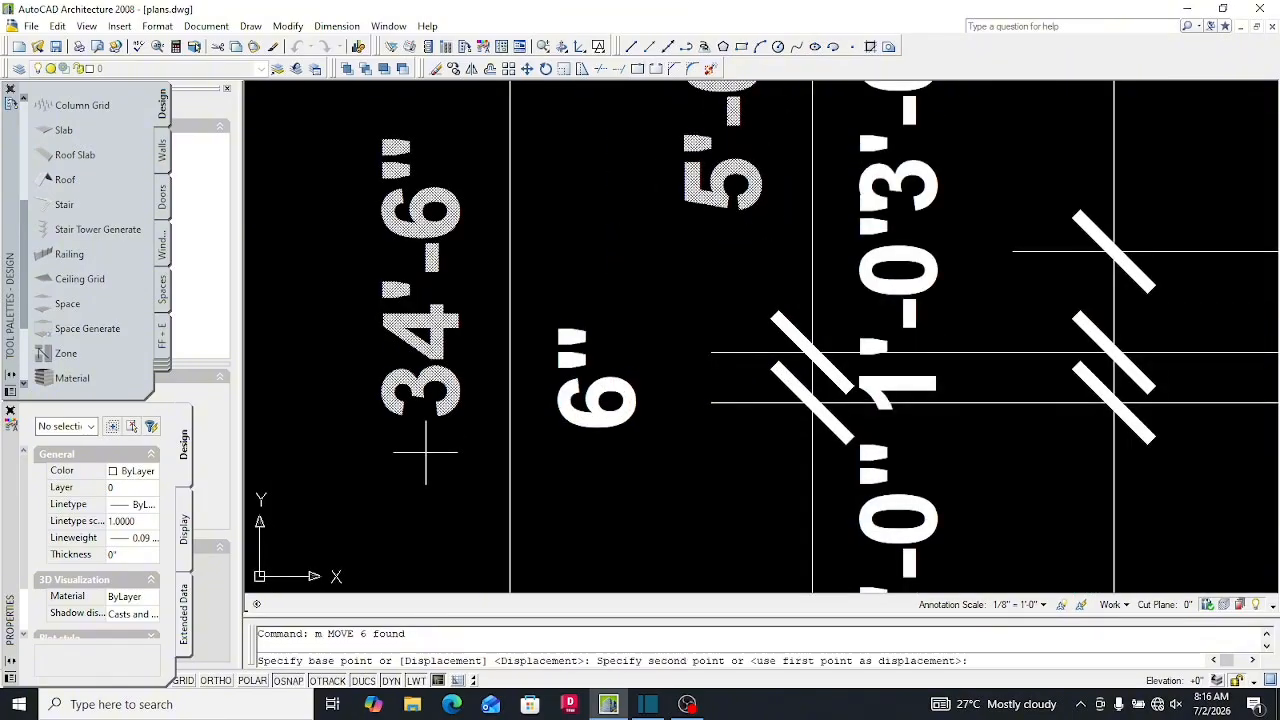
{"action": "left_click", "coordinate": [468, 455]}
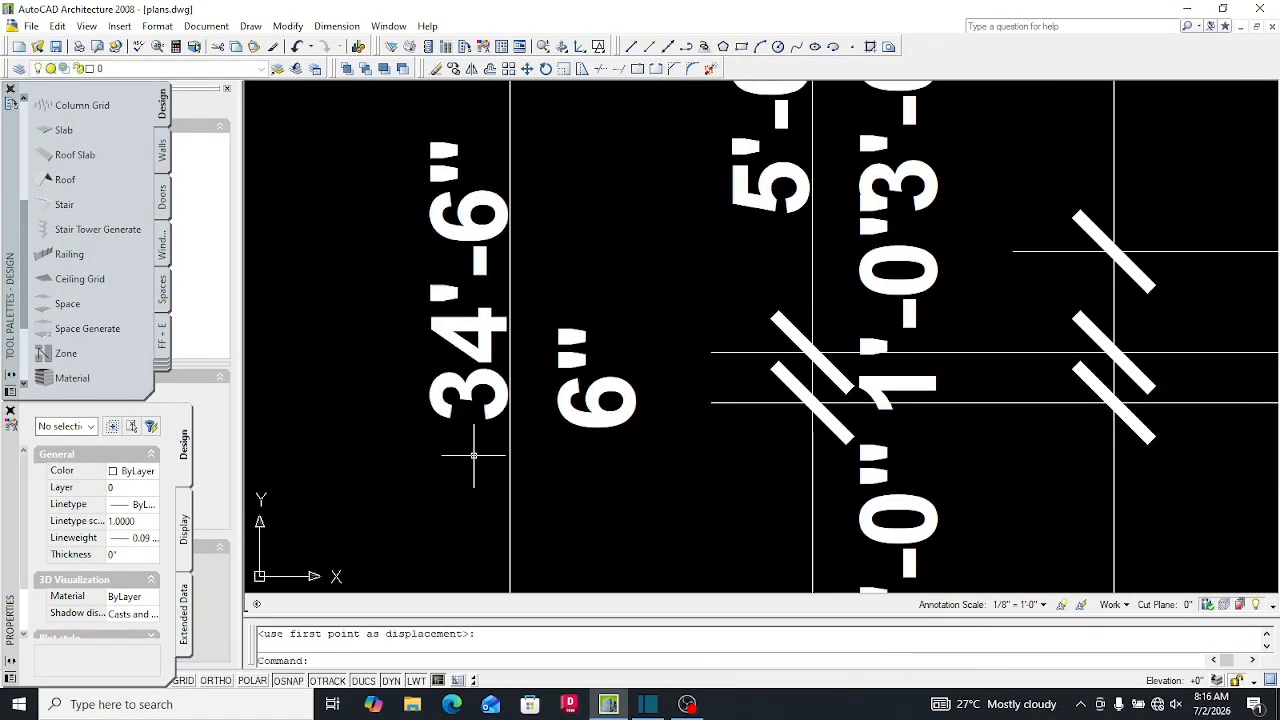
Change the lower 1'-0" text in the vertical dimensions beside the left T/B to 12"
{"action": "scroll", "coordinate": [470, 440], "scroll_direction": "down", "scroll_amount": 4}
{"action": "scroll", "coordinate": [560, 385], "scroll_direction": "down", "scroll_amount": 3}
{"action": "scroll", "coordinate": [588, 340], "scroll_direction": "up", "scroll_amount": 3}
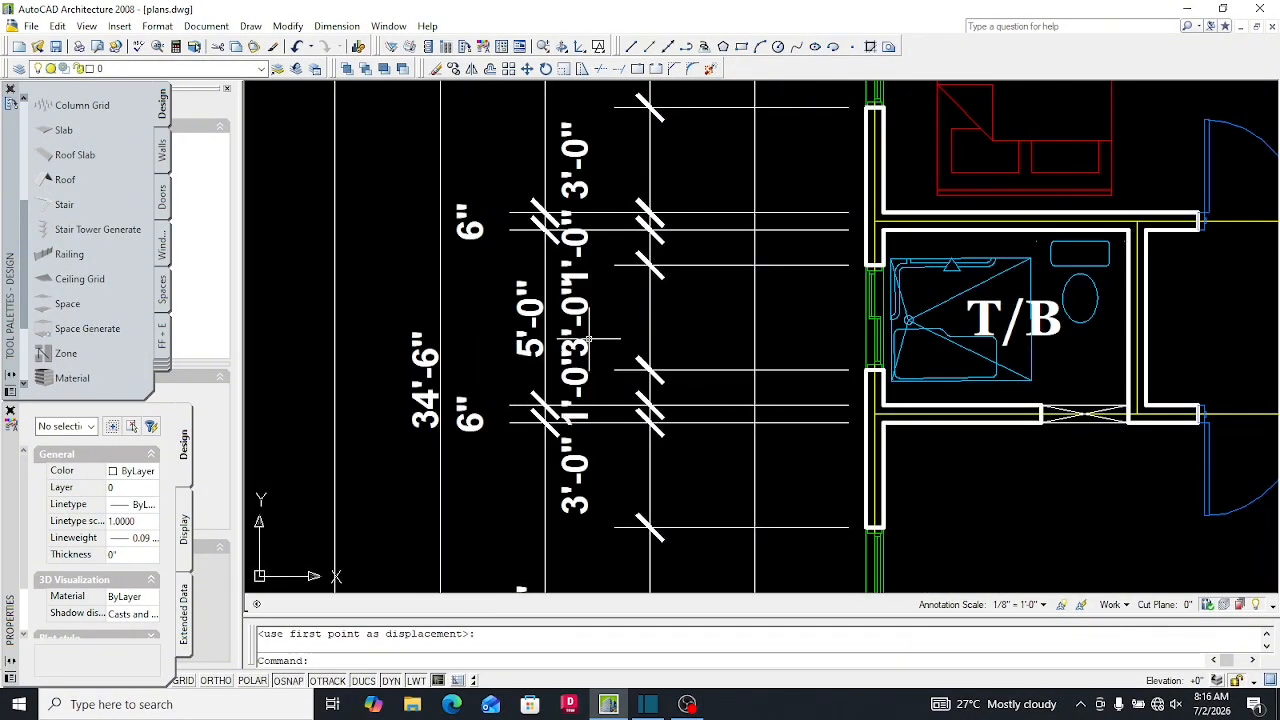
{"action": "left_click", "coordinate": [575, 378]}
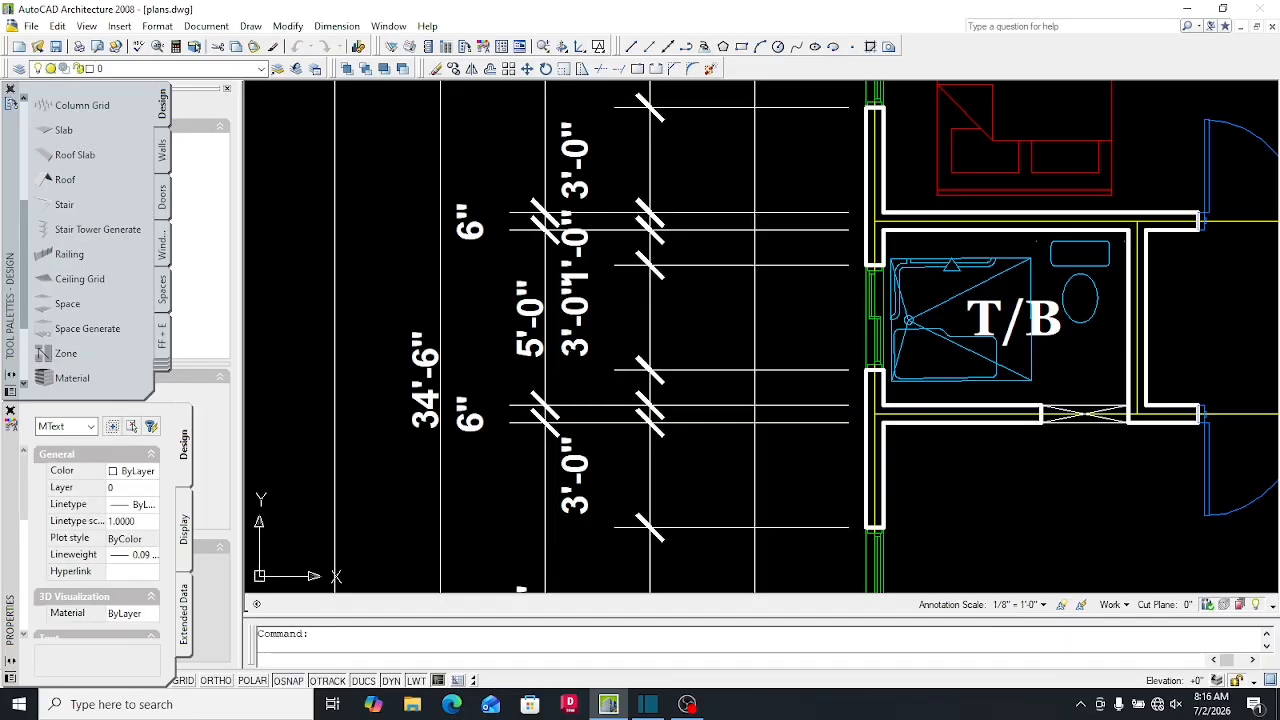
{"action": "double_click", "coordinate": [575, 378]}
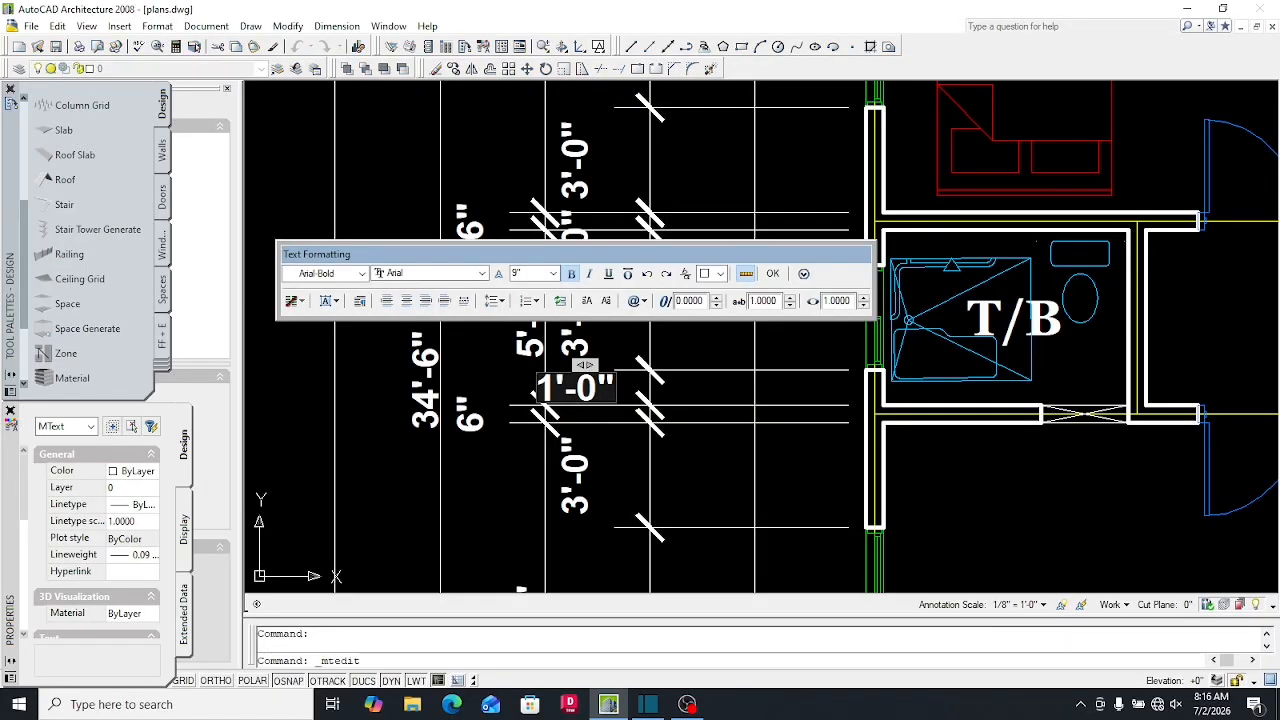
{"action": "type", "text": "2"}
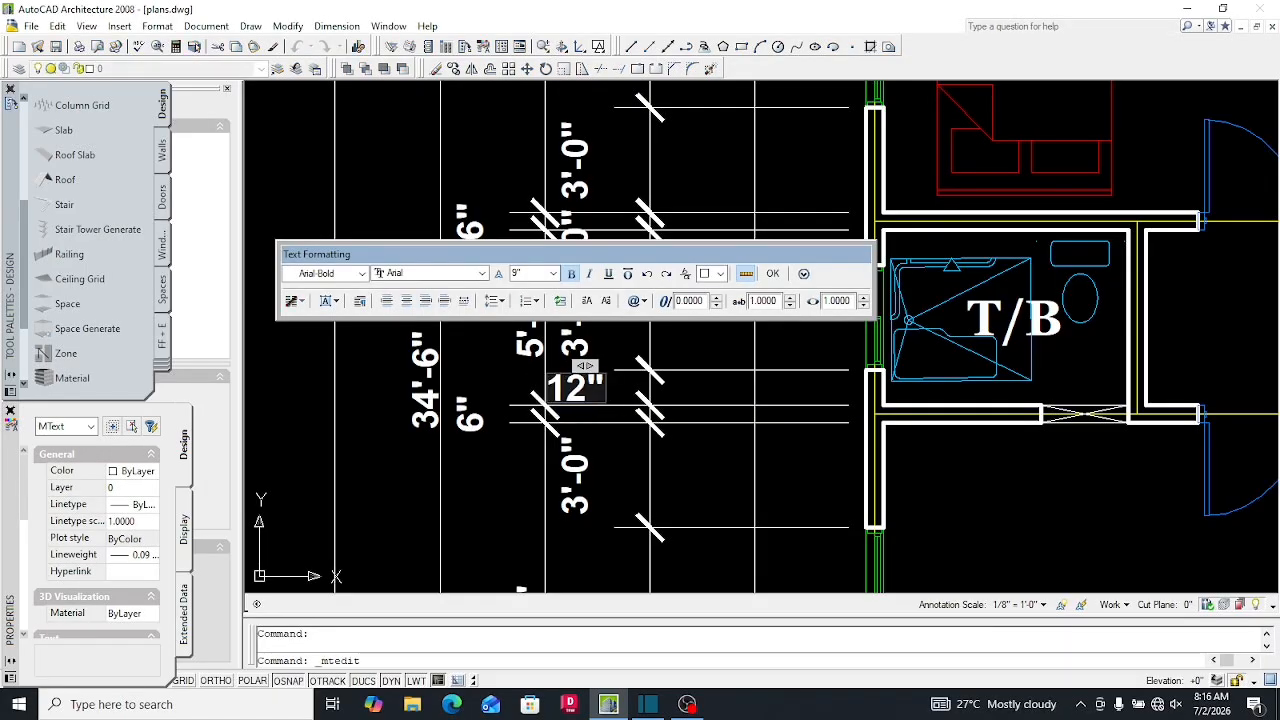
{"action": "left_click", "coordinate": [612, 347]}
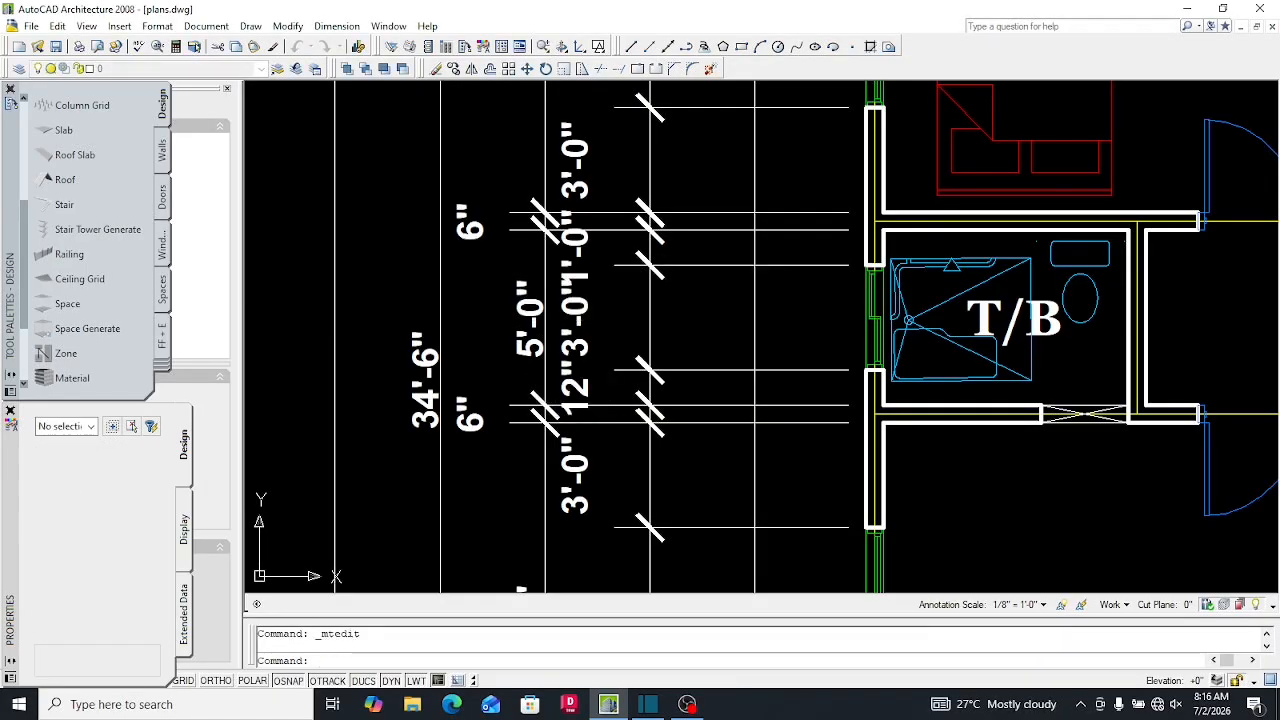
Change the upper 1'-0" text in the same vertical row beside the left T/B to 12"
{"action": "left_click", "coordinate": [575, 237]}
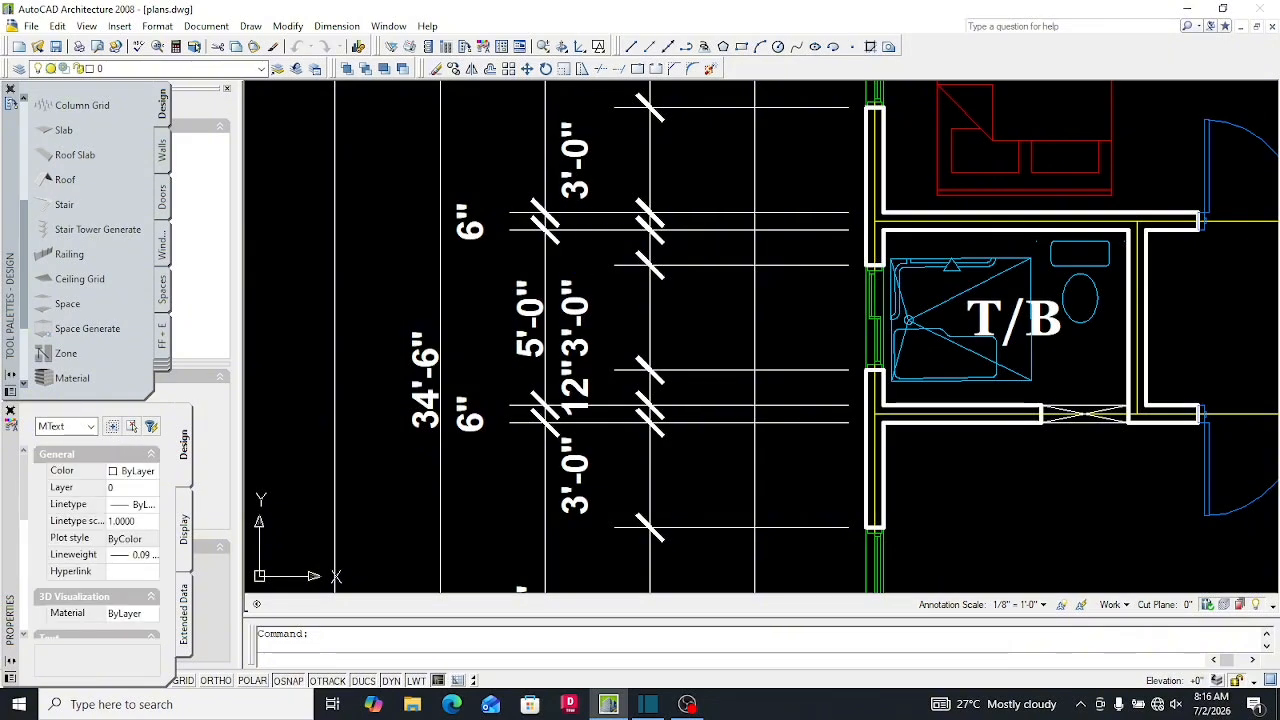
{"action": "double_click", "coordinate": [575, 240]}
{"action": "left_click_drag", "start_coordinate": [557, 247], "coordinate": [597, 248]}
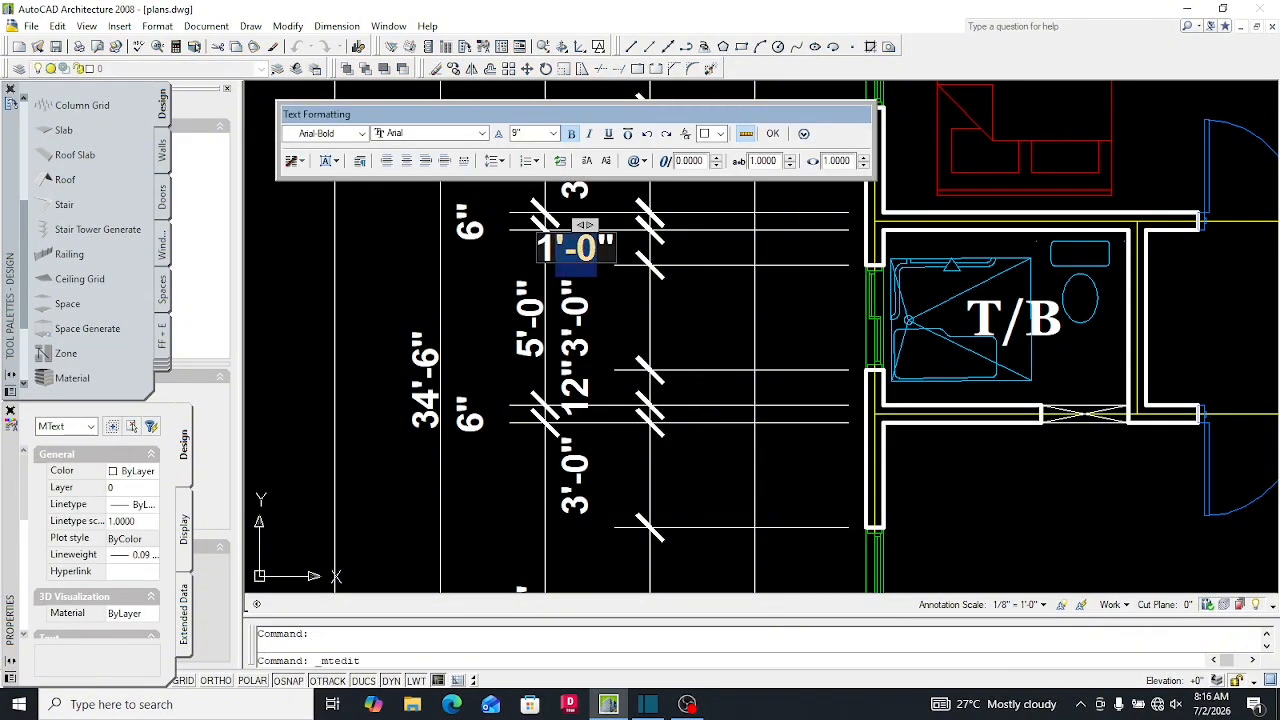
{"action": "type", "text": "2"}
{"action": "left_click", "coordinate": [592, 367]}
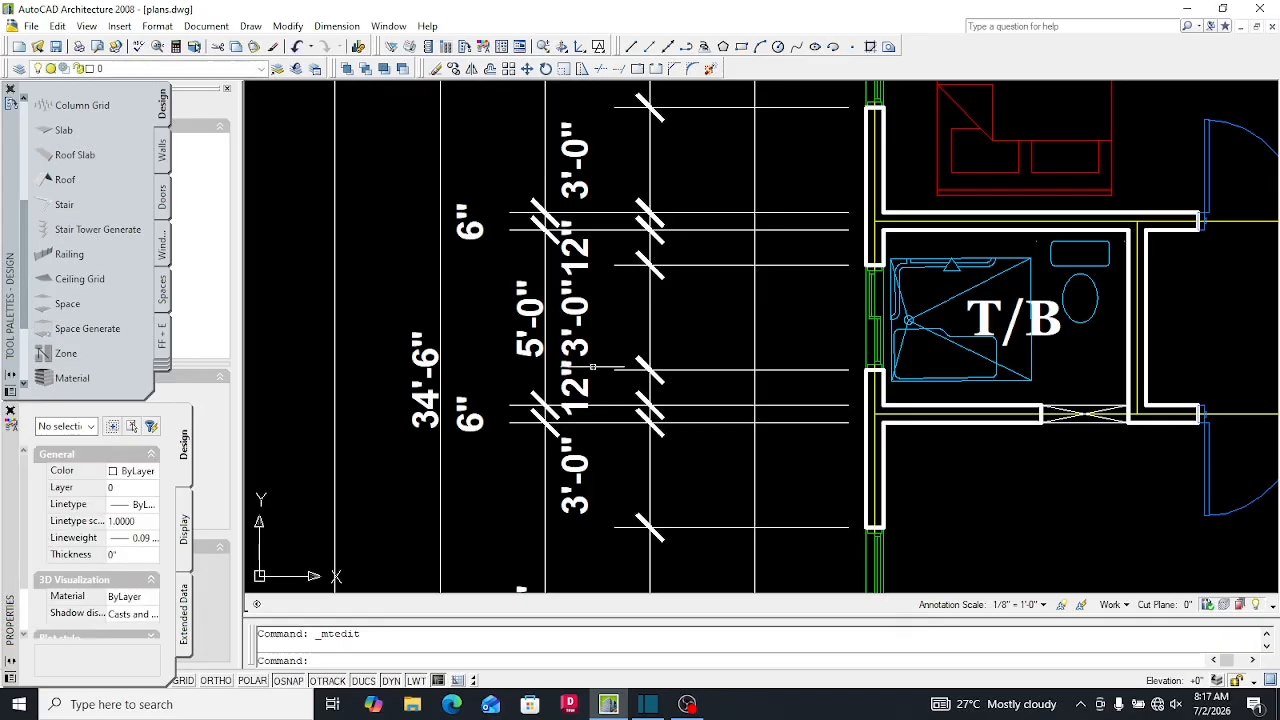
Move the two 12" and all seven 3'-0" texts on the plan's left side up against their vertical dimension lines
{"action": "left_click_drag", "start_coordinate": [597, 390], "coordinate": [548, 252]}
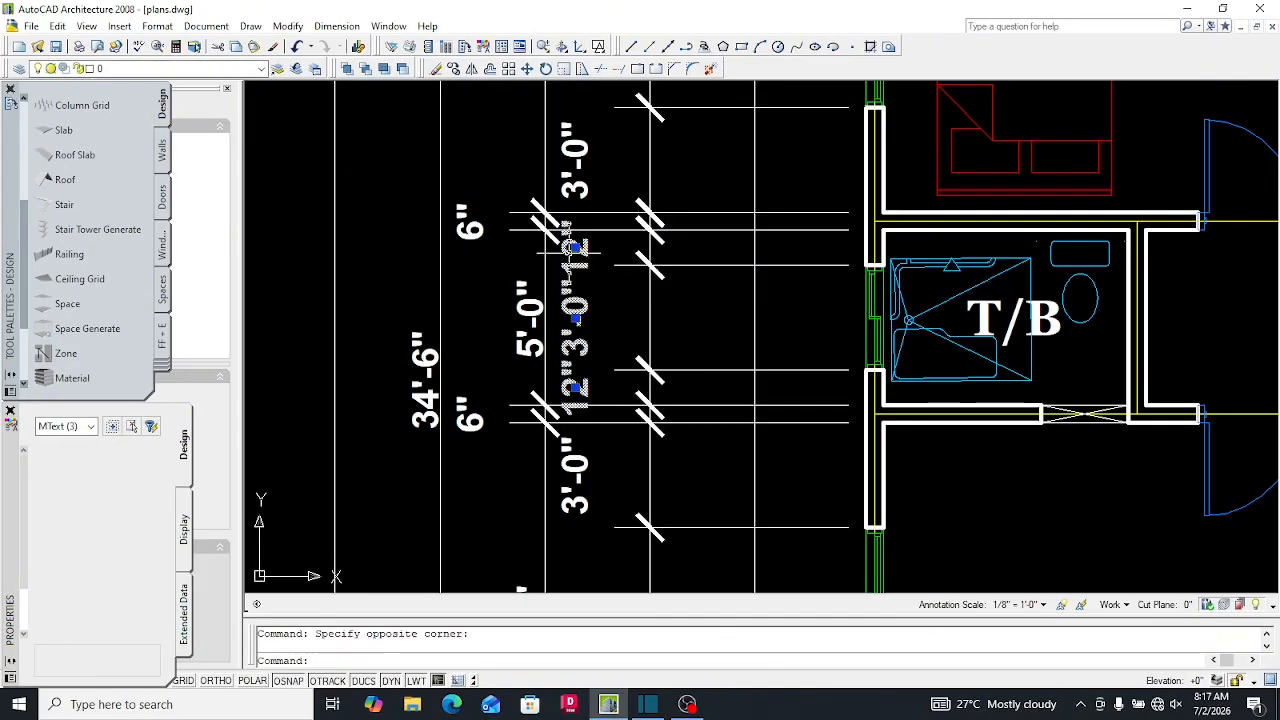
{"action": "left_click", "coordinate": [576, 188]}
{"action": "left_click", "coordinate": [577, 450]}
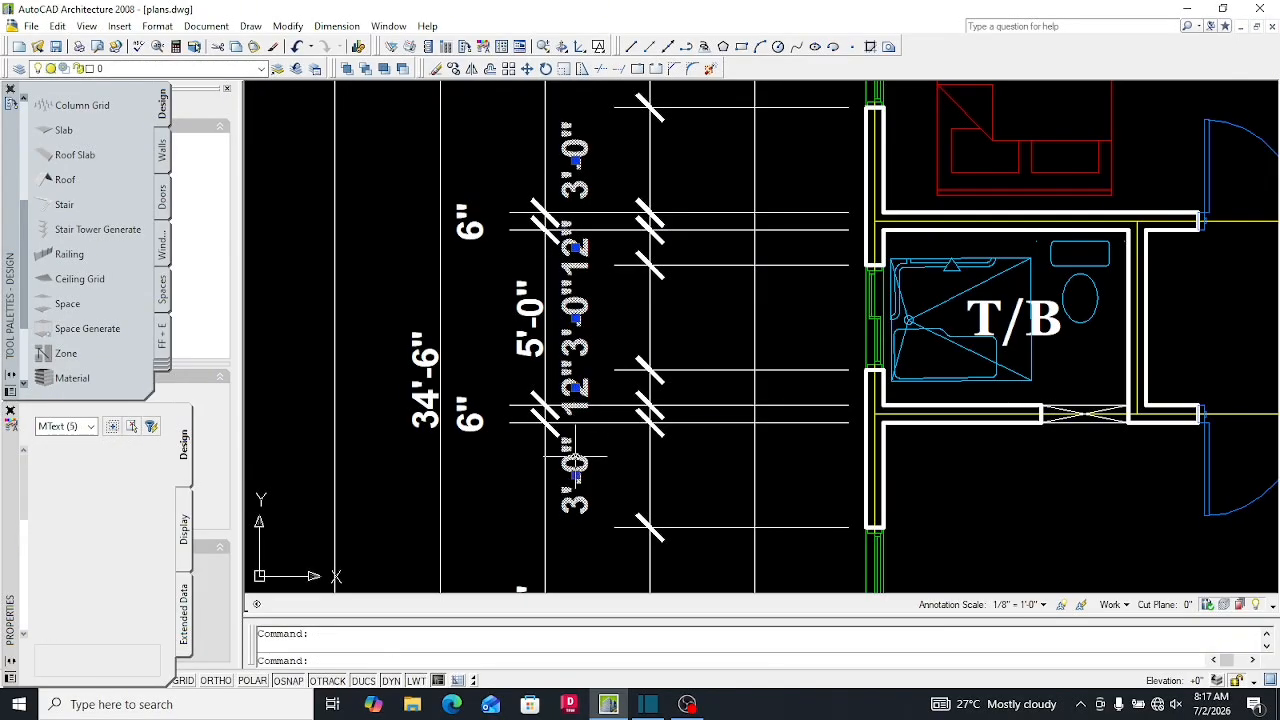
{"action": "scroll", "coordinate": [580, 410], "scroll_direction": "down", "scroll_amount": 2}
{"action": "scroll", "coordinate": [590, 420], "scroll_direction": "down", "scroll_amount": 2}
{"action": "left_click", "coordinate": [578, 566]}
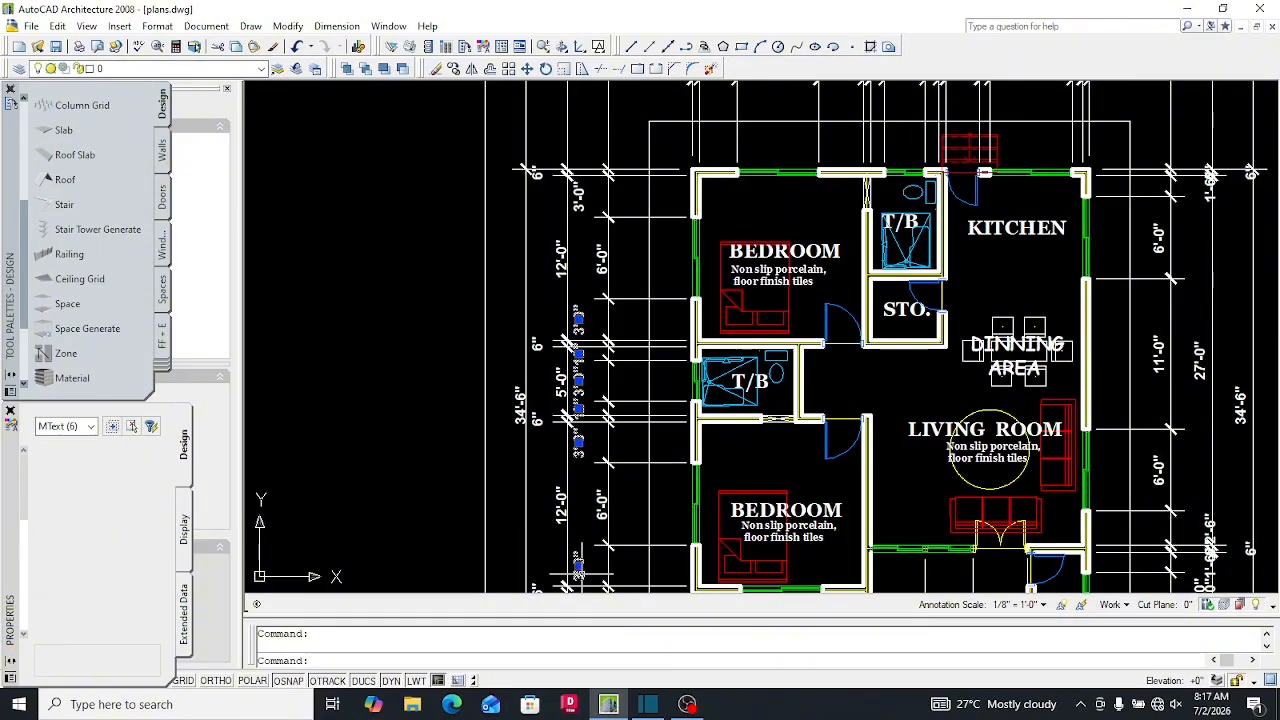
{"action": "left_click", "coordinate": [582, 207]}
{"action": "scroll", "coordinate": [588, 230], "scroll_direction": "down", "scroll_amount": 2}
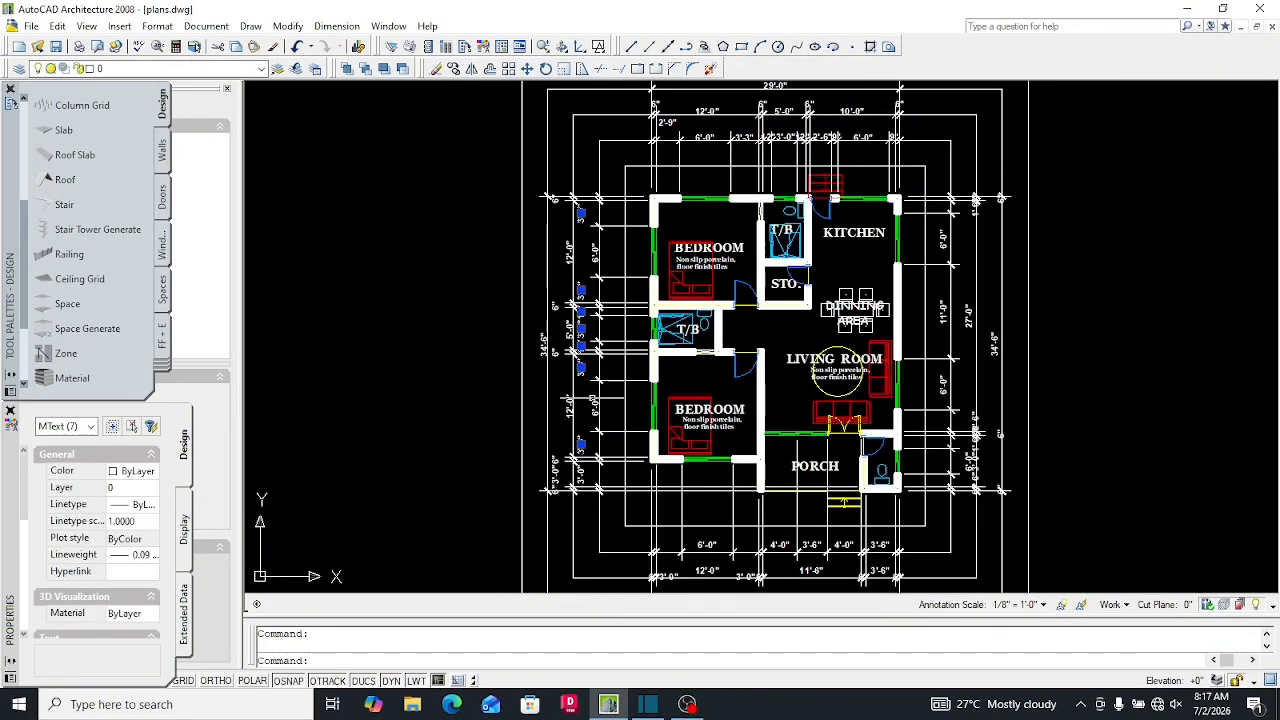
{"action": "scroll", "coordinate": [581, 489], "scroll_direction": "up", "scroll_amount": 3}
{"action": "left_click", "coordinate": [578, 468]}
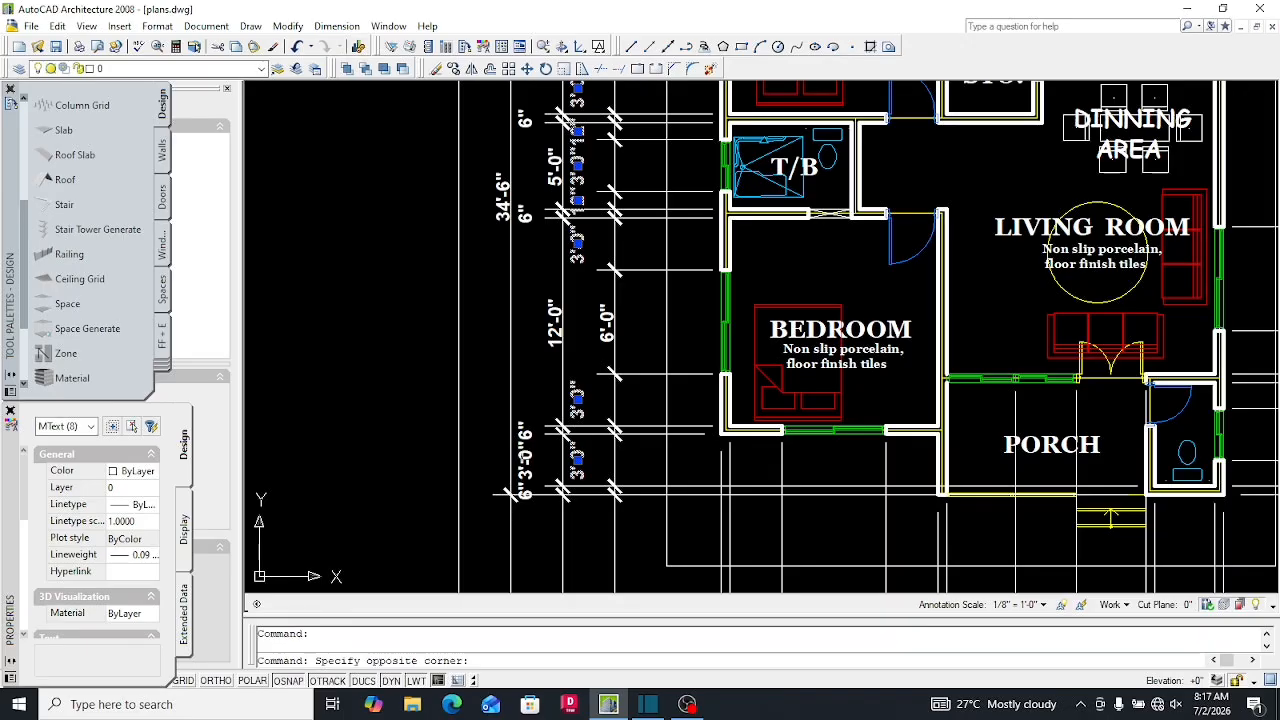
{"action": "left_click", "coordinate": [522, 457]}
{"action": "type", "text": "m"}
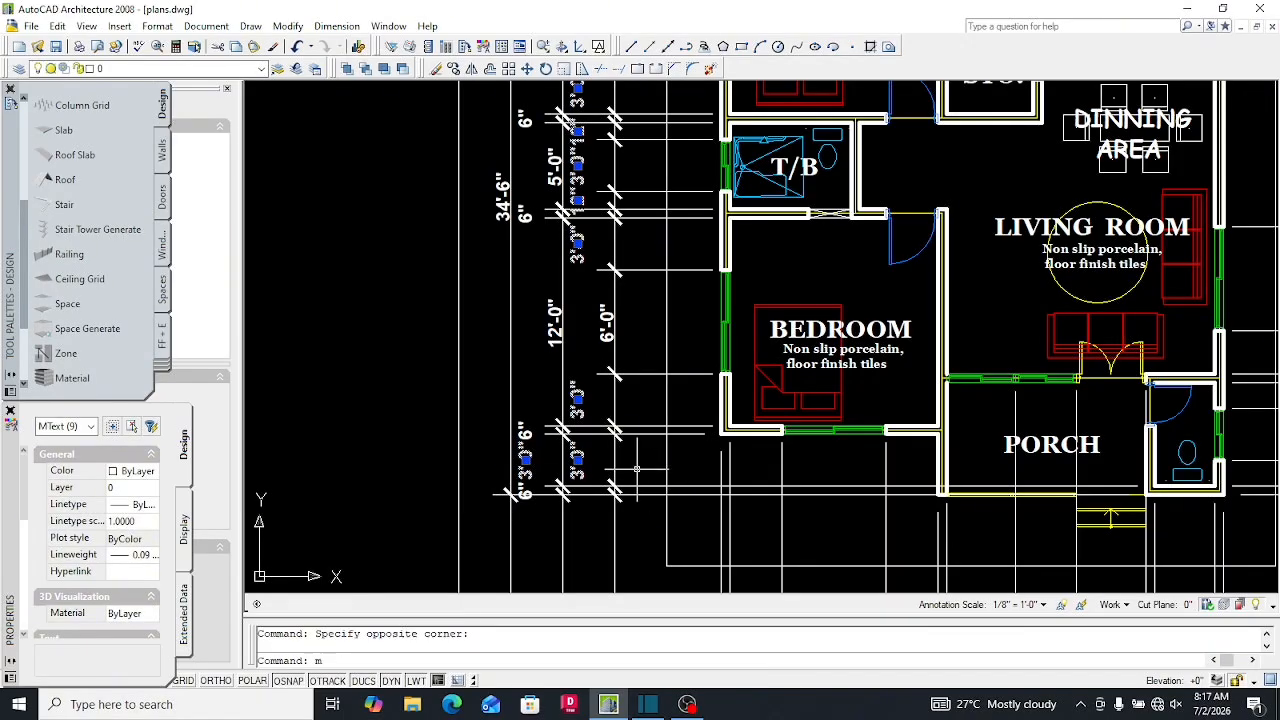
{"action": "key", "text": "space"}
{"action": "scroll", "coordinate": [595, 468], "scroll_direction": "up", "scroll_amount": 5}
{"action": "left_click", "coordinate": [532, 460]}
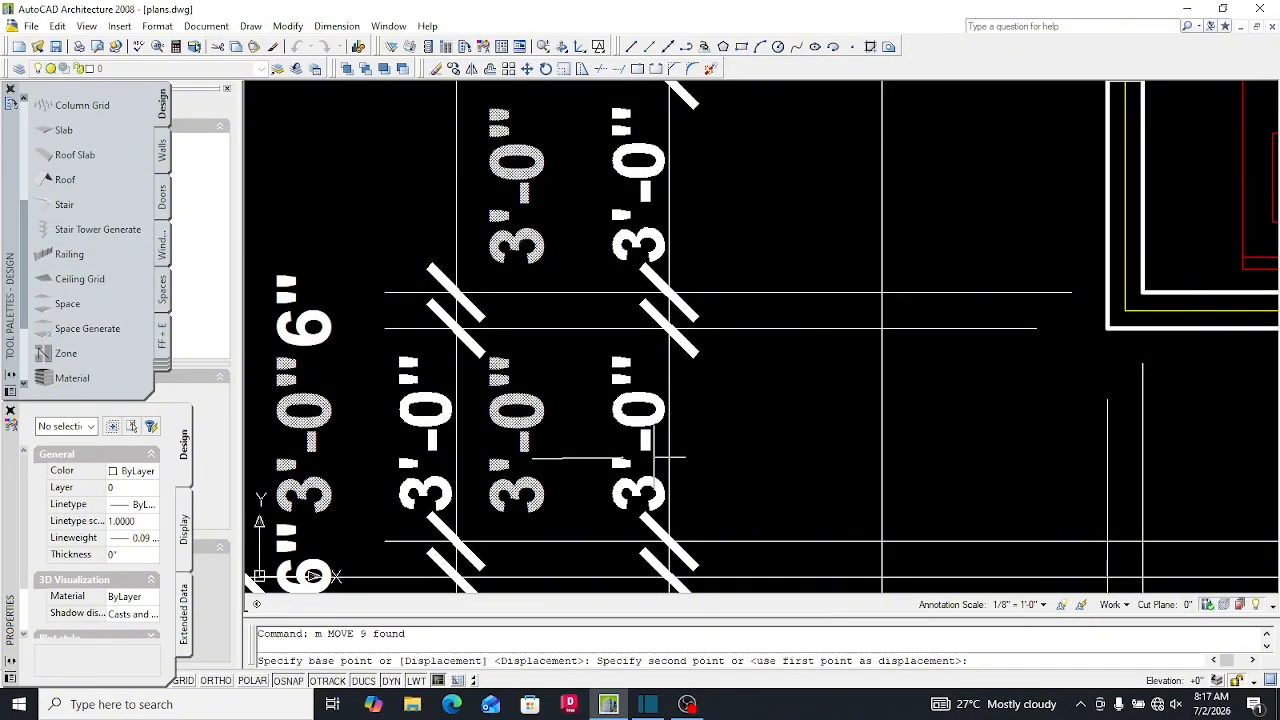
{"action": "left_click", "coordinate": [625, 432]}
Move the five 6" texts beside the 34'-6" dimension line closer to the vertical 12'-0", 5'-0", 12'-0" dimension line
{"action": "scroll", "coordinate": [626, 427], "scroll_direction": "down", "scroll_amount": 4}
{"action": "scroll", "coordinate": [608, 187], "scroll_direction": "up", "scroll_amount": 3}
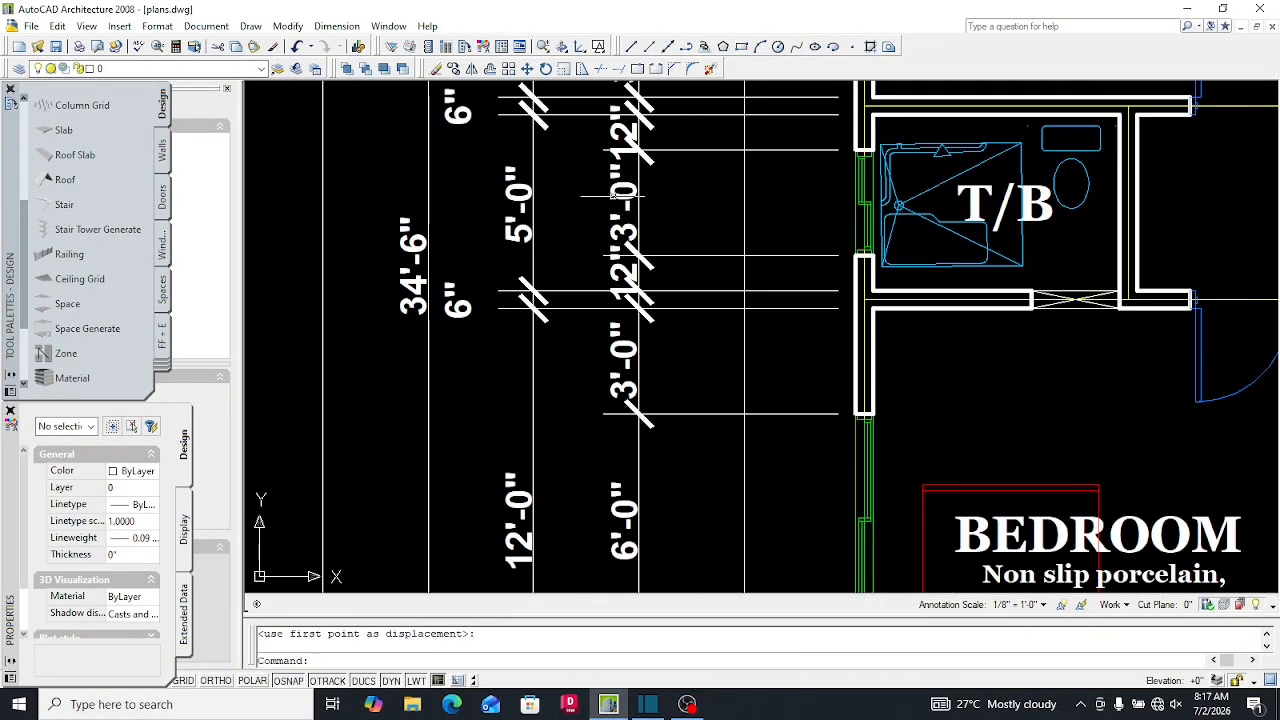
{"action": "scroll", "coordinate": [600, 350], "scroll_direction": "down", "scroll_amount": 4}
{"action": "scroll", "coordinate": [566, 238], "scroll_direction": "up", "scroll_amount": 3}
{"action": "scroll", "coordinate": [566, 238], "scroll_direction": "down", "scroll_amount": 4}
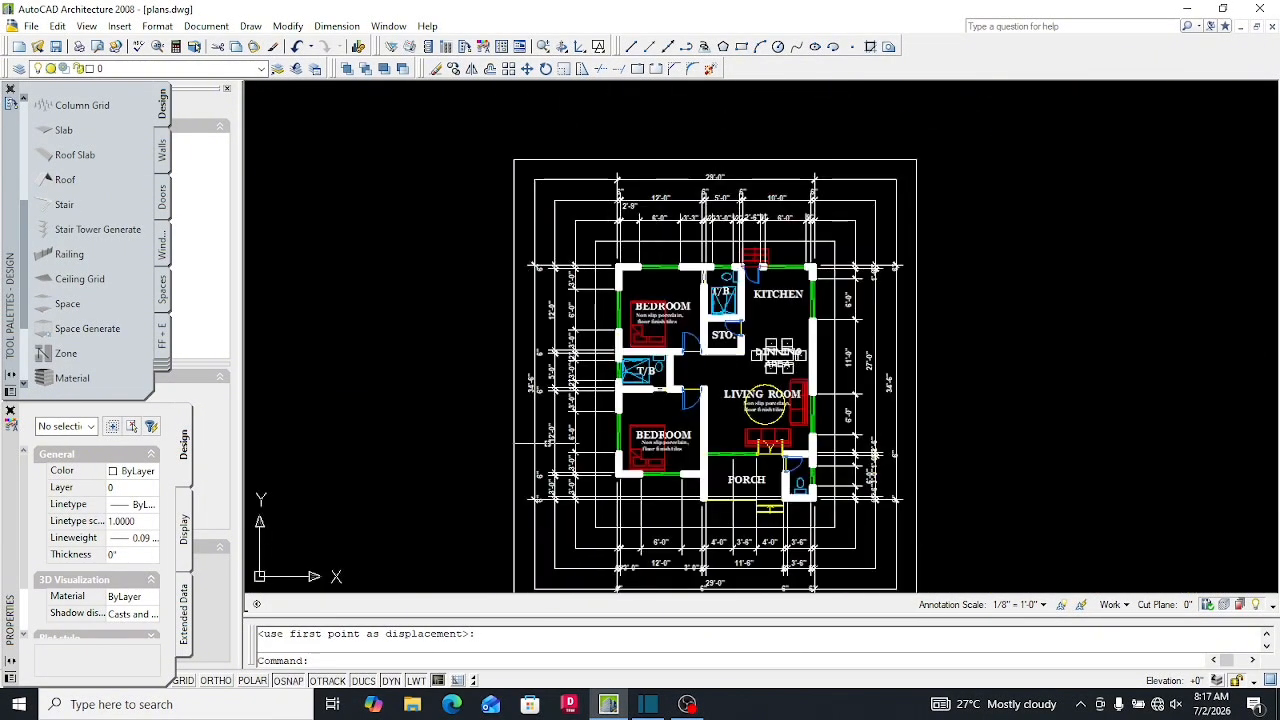
{"action": "scroll", "coordinate": [541, 480], "scroll_direction": "up", "scroll_amount": 4}
{"action": "left_click", "coordinate": [537, 497]}
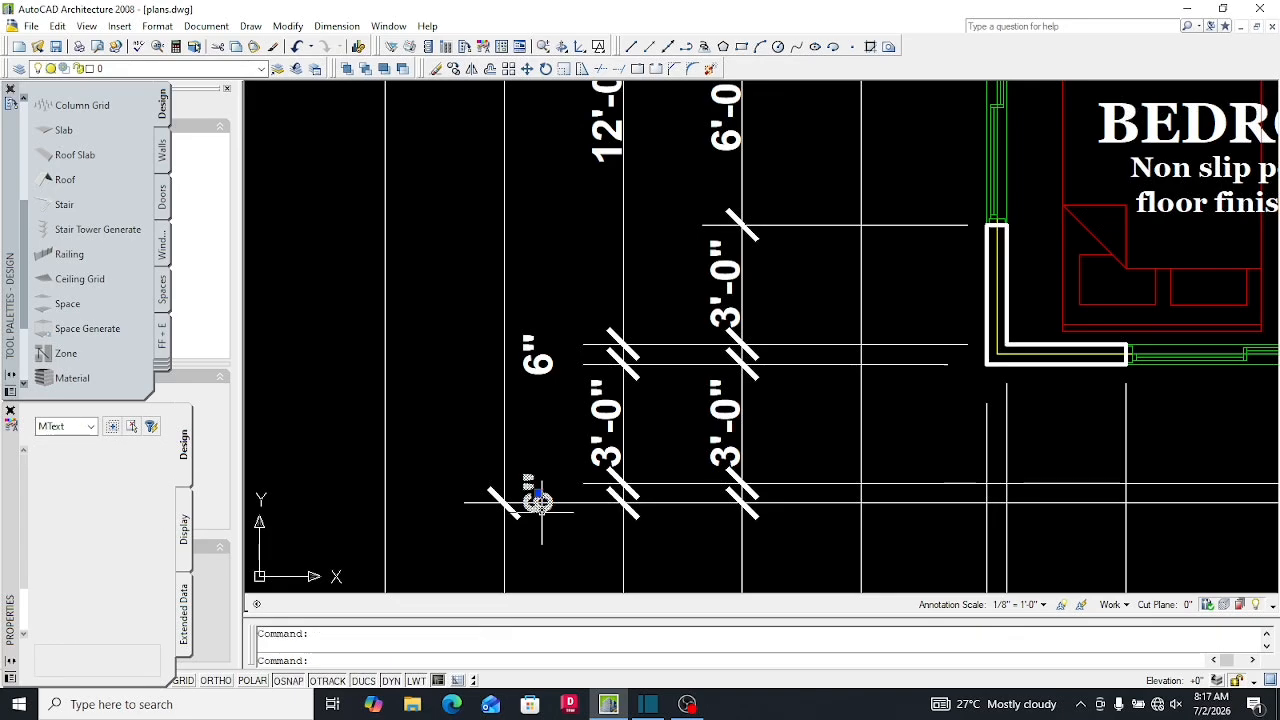
{"action": "left_click", "coordinate": [534, 334]}
{"action": "scroll", "coordinate": [542, 446], "scroll_direction": "down", "scroll_amount": 6}
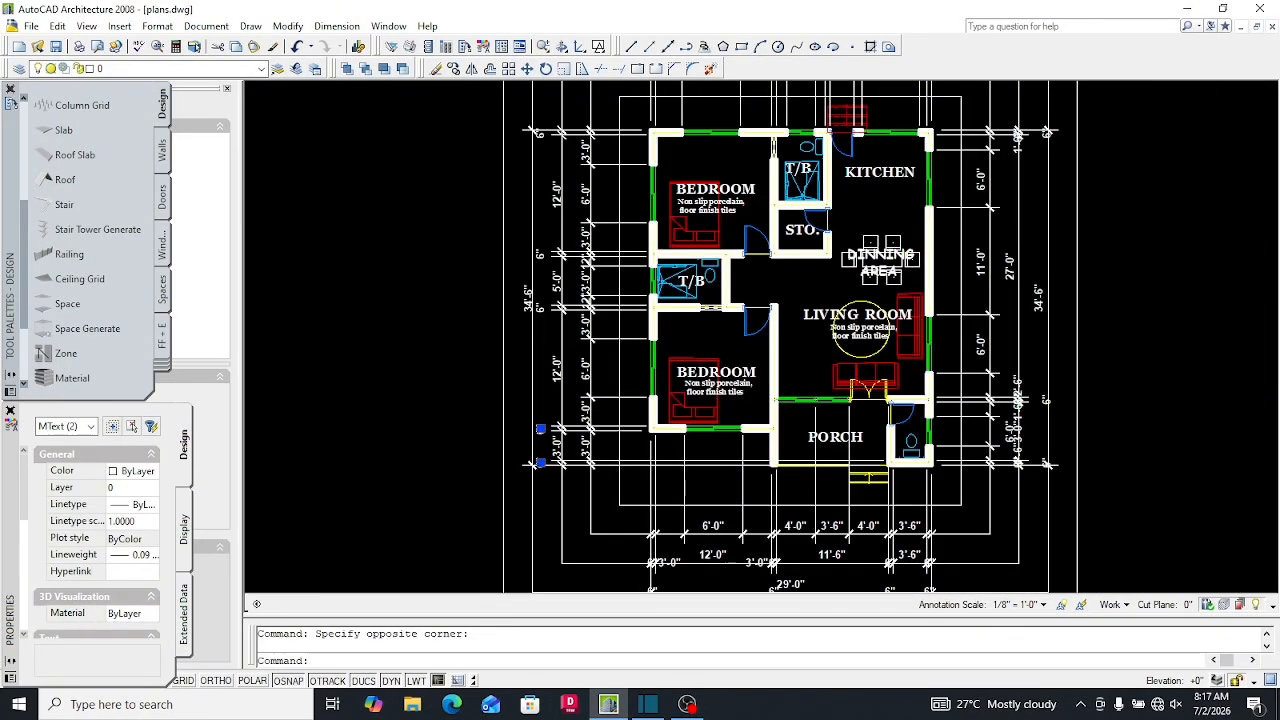
{"action": "scroll", "coordinate": [537, 335], "scroll_direction": "up", "scroll_amount": 3}
{"action": "left_click", "coordinate": [523, 177]}
{"action": "scroll", "coordinate": [511, 390], "scroll_direction": "down", "scroll_amount": 5}
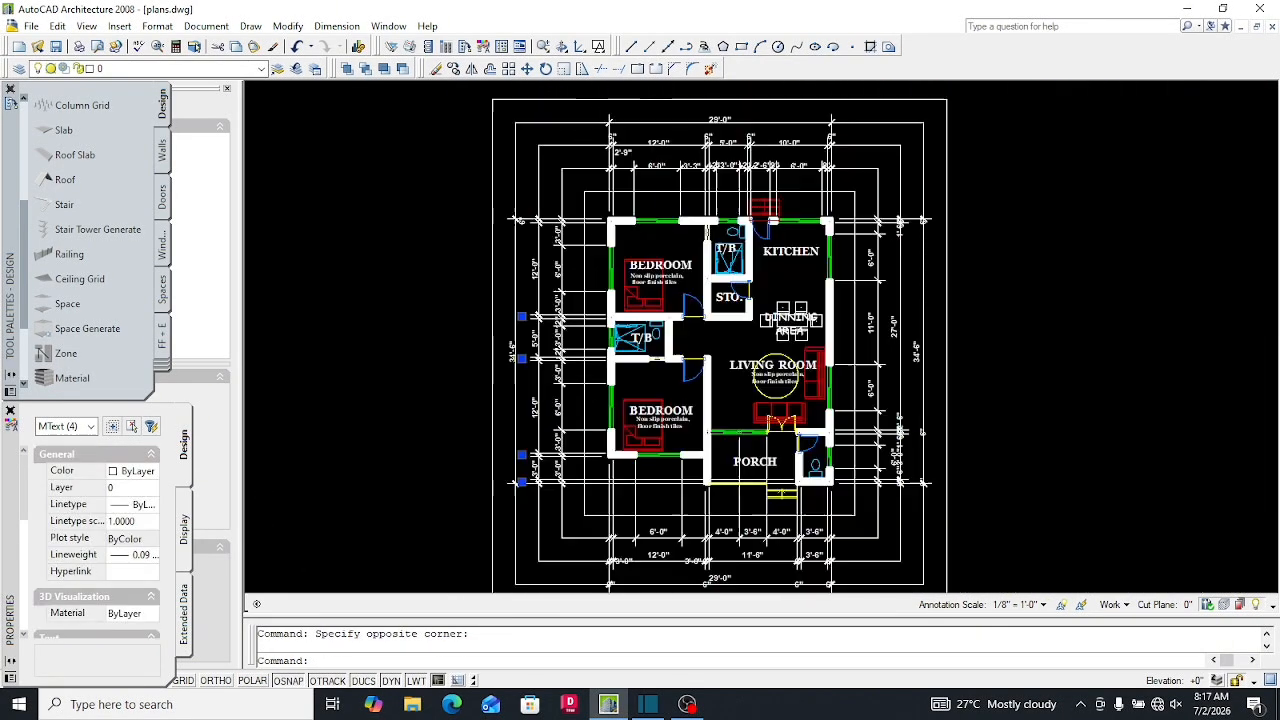
{"action": "scroll", "coordinate": [517, 235], "scroll_direction": "up", "scroll_amount": 7}
{"action": "scroll", "coordinate": [524, 321], "scroll_direction": "up", "scroll_amount": 4}
{"action": "type", "text": "m"}
{"action": "key", "text": "Return"}
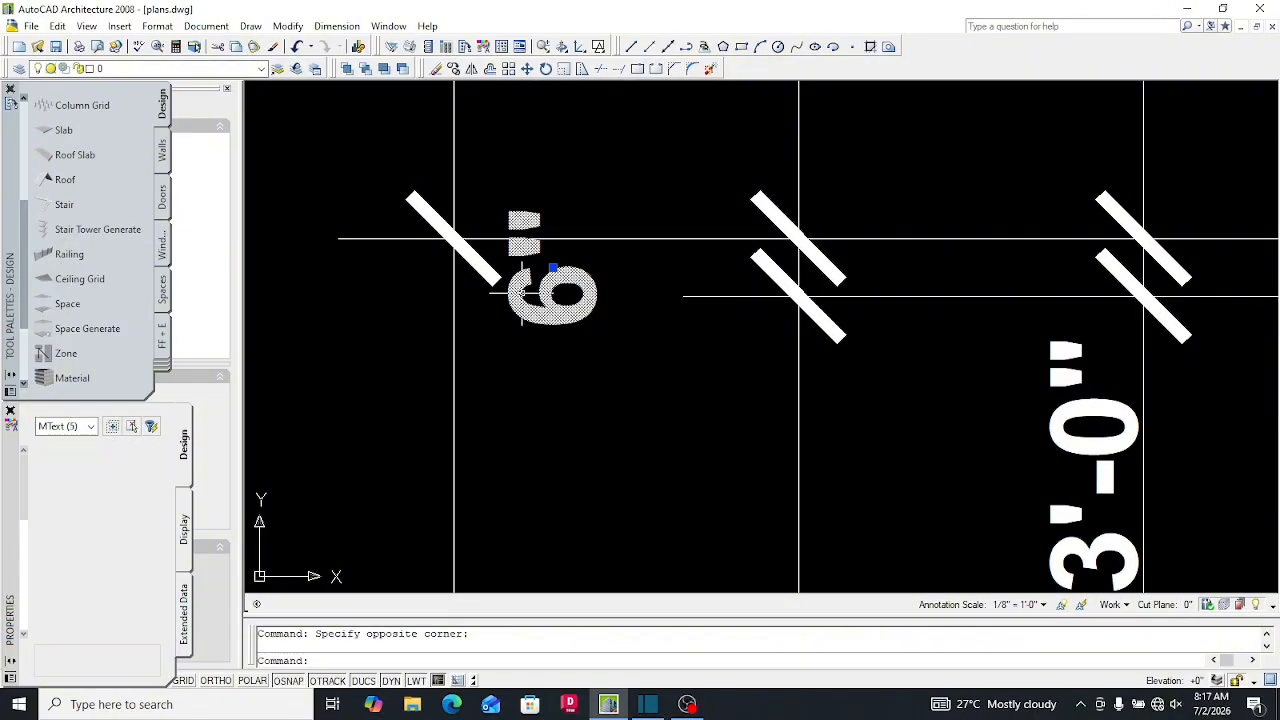
{"action": "left_click", "coordinate": [598, 402]}
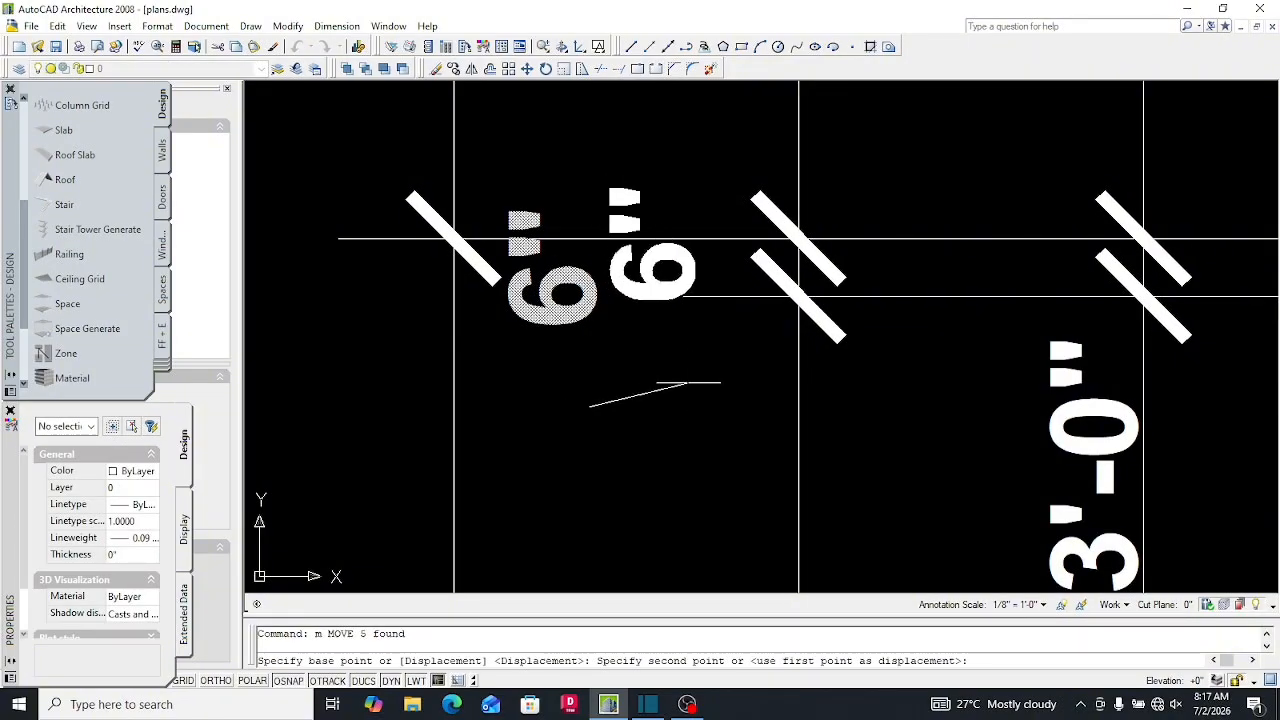
{"action": "left_click", "coordinate": [687, 380]}
{"action": "scroll", "coordinate": [687, 380], "scroll_direction": "down", "scroll_amount": 6}
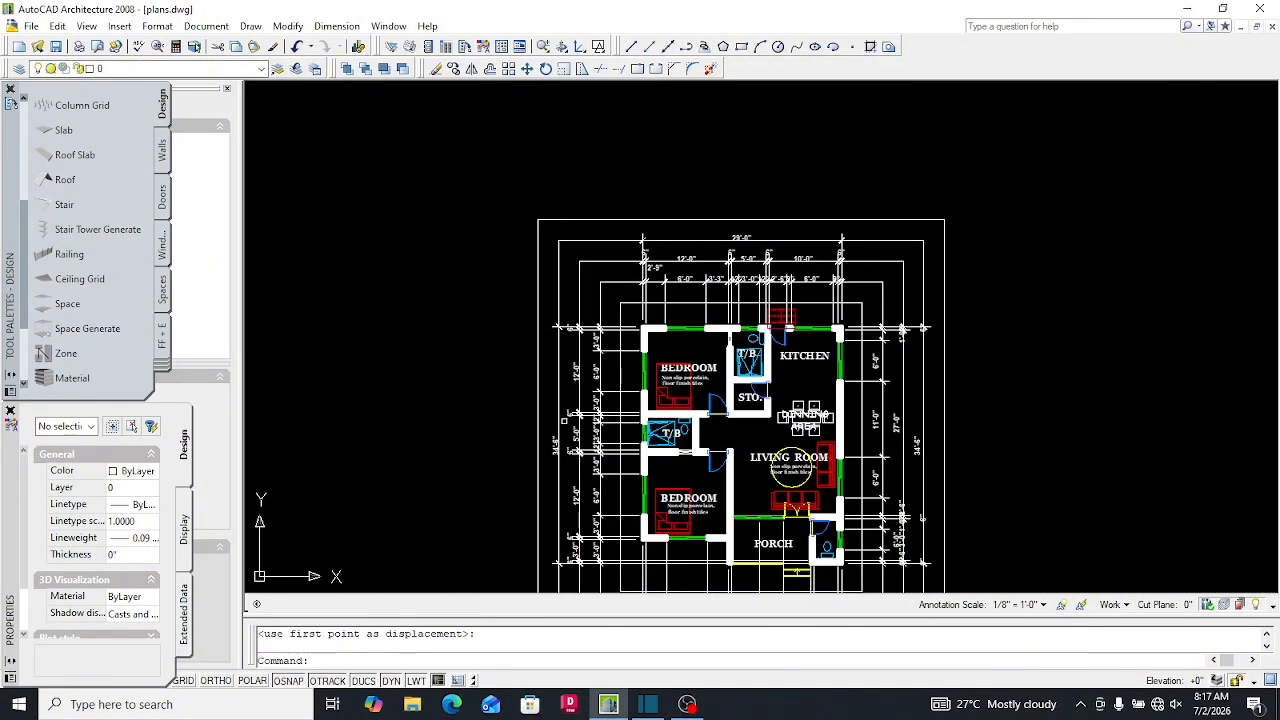
Delete the 6" text overlapping the tick marks at the left end of the 12'-0", 11'-6", 3'-6" dimension line below the plan
{"action": "scroll", "coordinate": [690, 380], "scroll_direction": "up", "scroll_amount": 6}
{"action": "scroll", "coordinate": [690, 380], "scroll_direction": "down", "scroll_amount": 10}
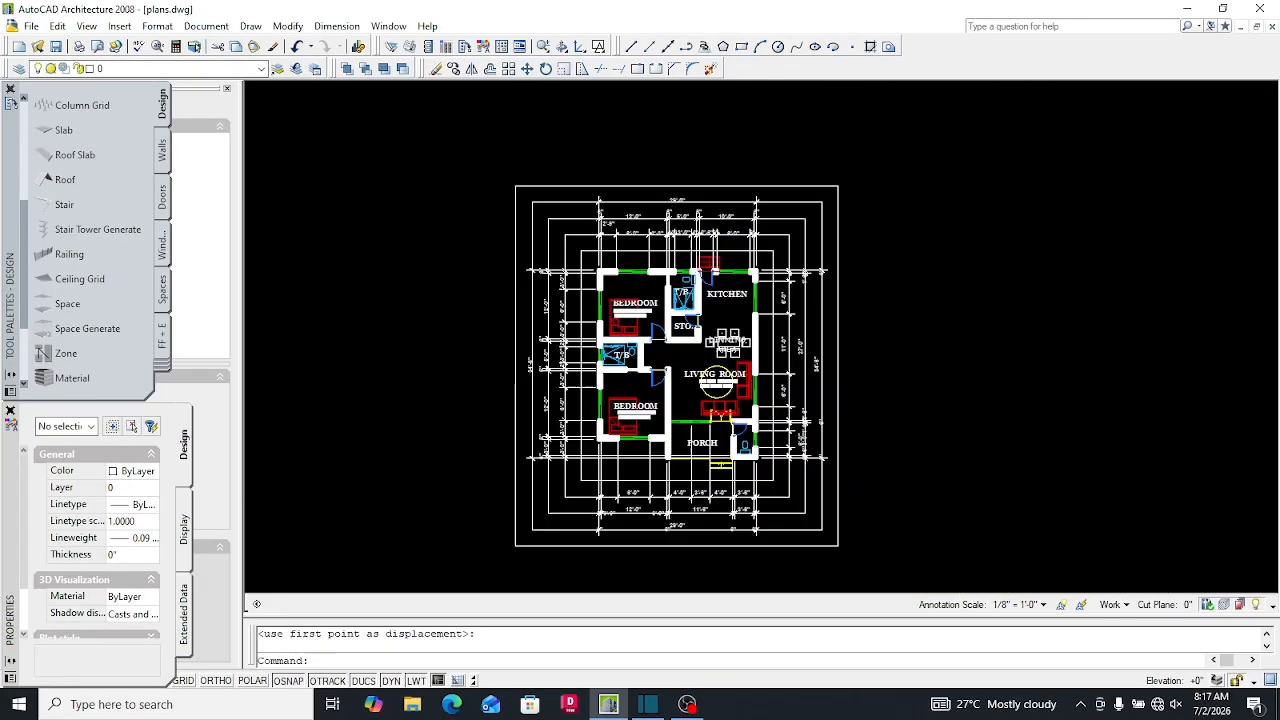
{"action": "scroll", "coordinate": [652, 337], "scroll_direction": "up", "scroll_amount": 1}
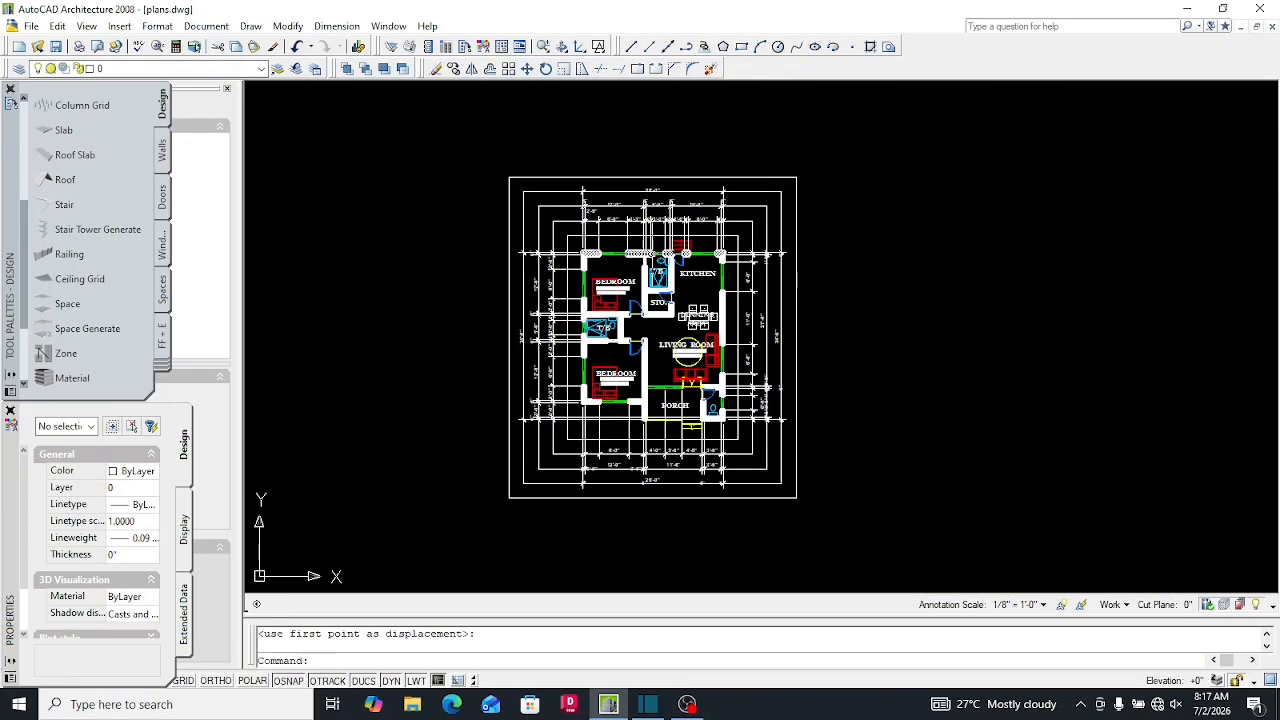
{"action": "scroll", "coordinate": [657, 255], "scroll_direction": "up", "scroll_amount": 3}
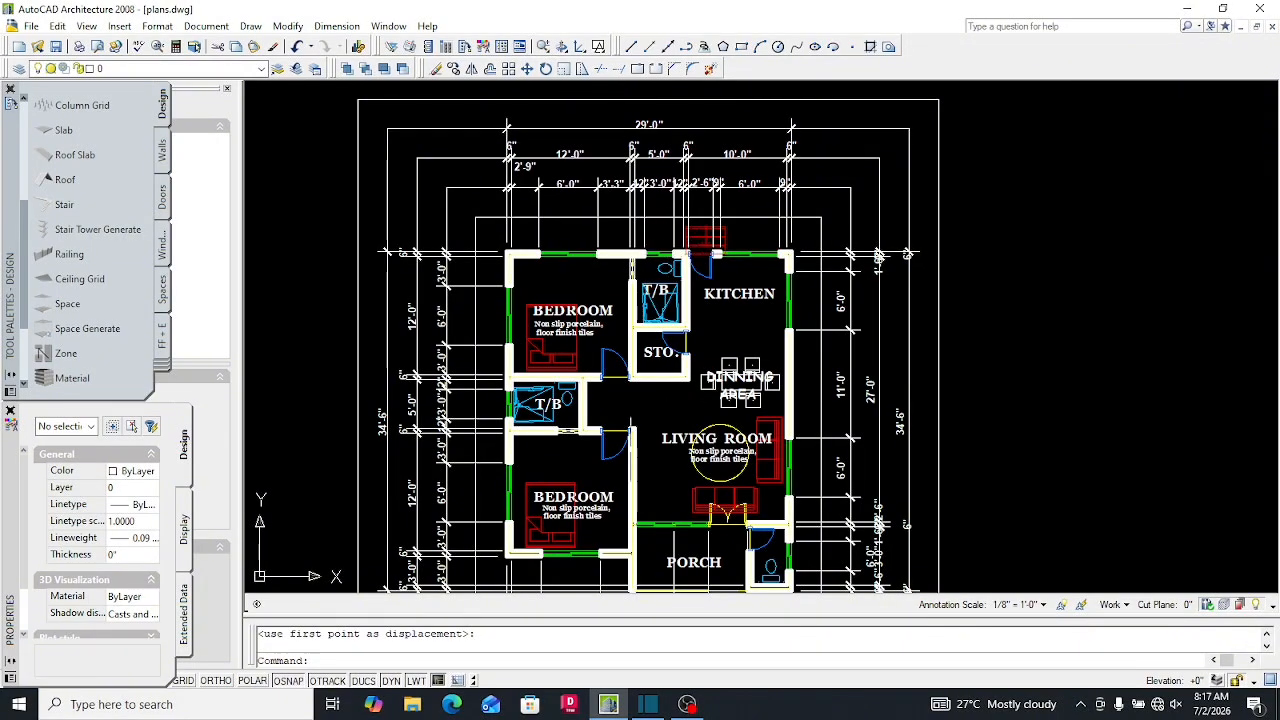
{"action": "scroll", "coordinate": [657, 255], "scroll_direction": "down", "scroll_amount": 4}
{"action": "scroll", "coordinate": [657, 255], "scroll_direction": "up", "scroll_amount": 3}
{"action": "scroll", "coordinate": [660, 542], "scroll_direction": "up", "scroll_amount": 2}
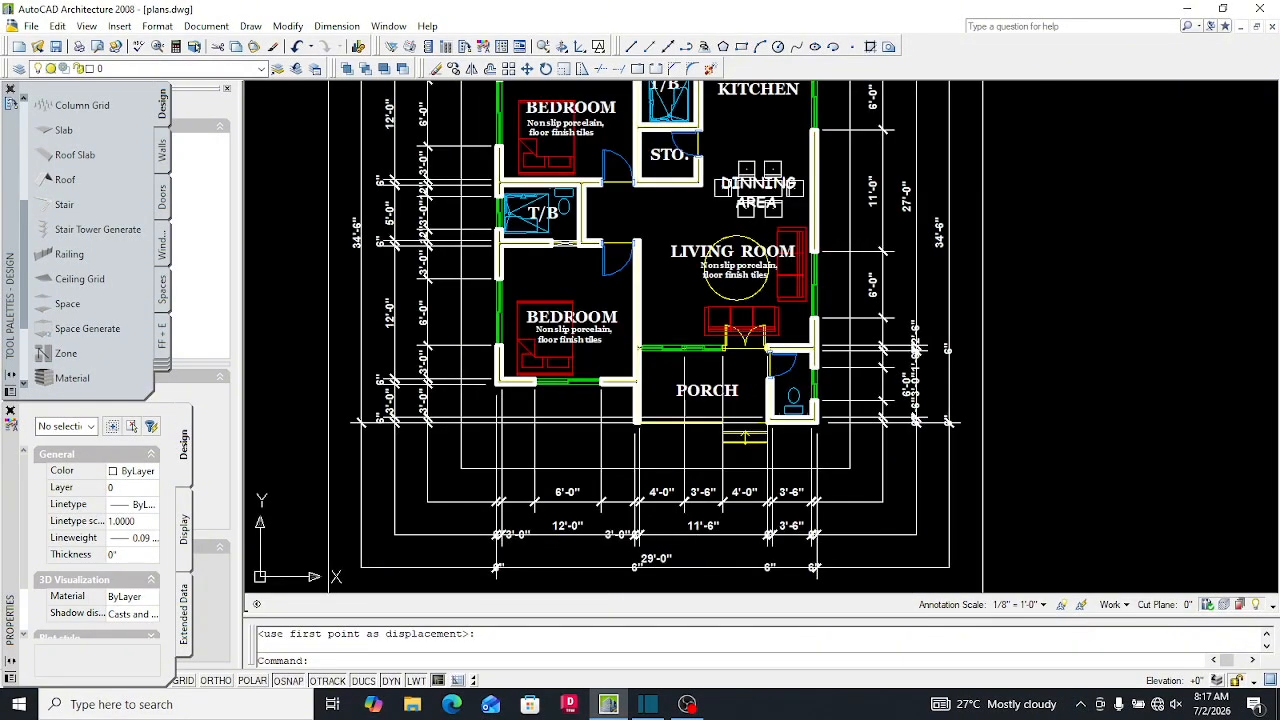
{"action": "scroll", "coordinate": [668, 499], "scroll_direction": "up", "scroll_amount": 3}
{"action": "scroll", "coordinate": [452, 350], "scroll_direction": "down", "scroll_amount": 4}
{"action": "scroll", "coordinate": [473, 508], "scroll_direction": "up", "scroll_amount": 3}
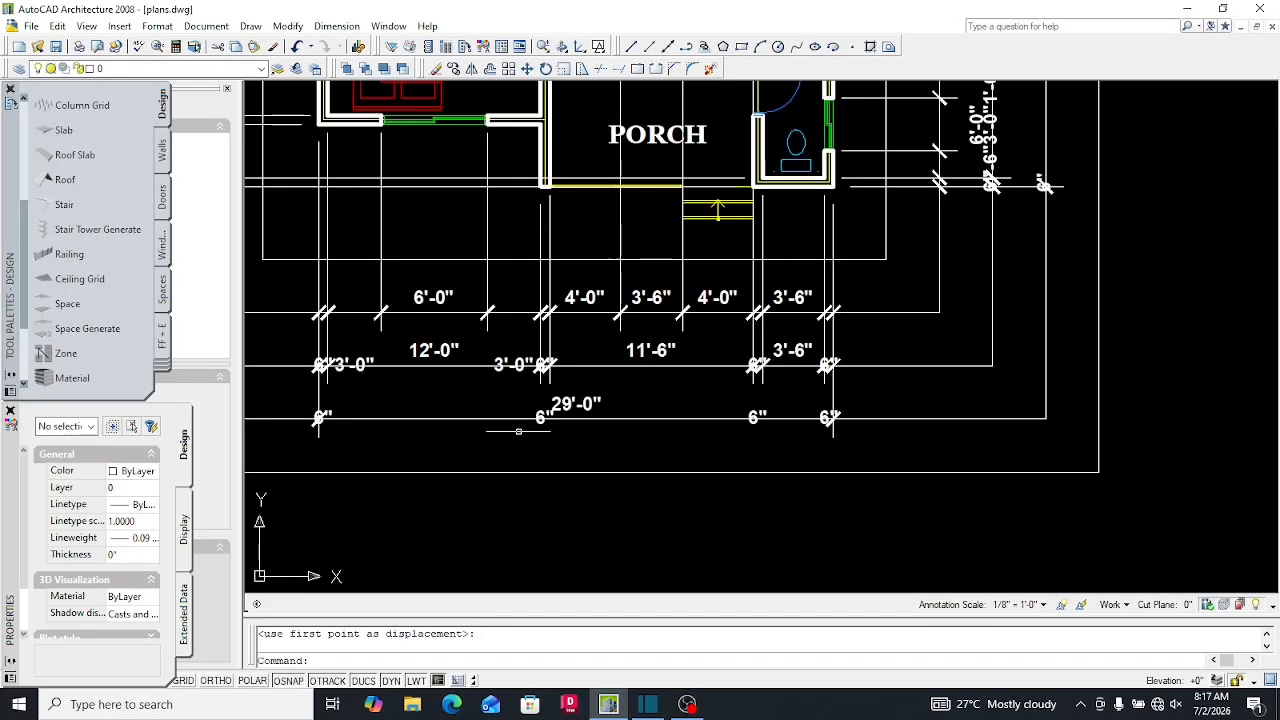
{"action": "scroll", "coordinate": [305, 323], "scroll_direction": "up", "scroll_amount": 7}
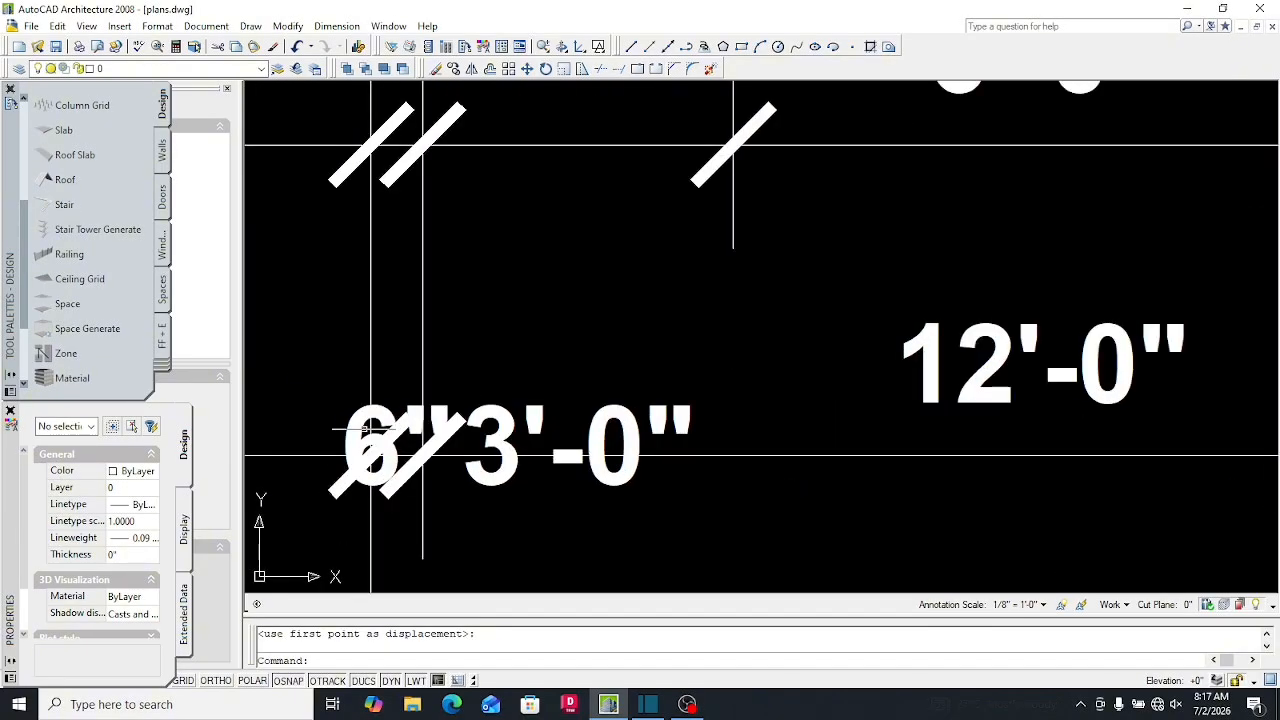
{"action": "left_click", "coordinate": [372, 445]}
{"action": "scroll", "coordinate": [367, 424], "scroll_direction": "down", "scroll_amount": 3}
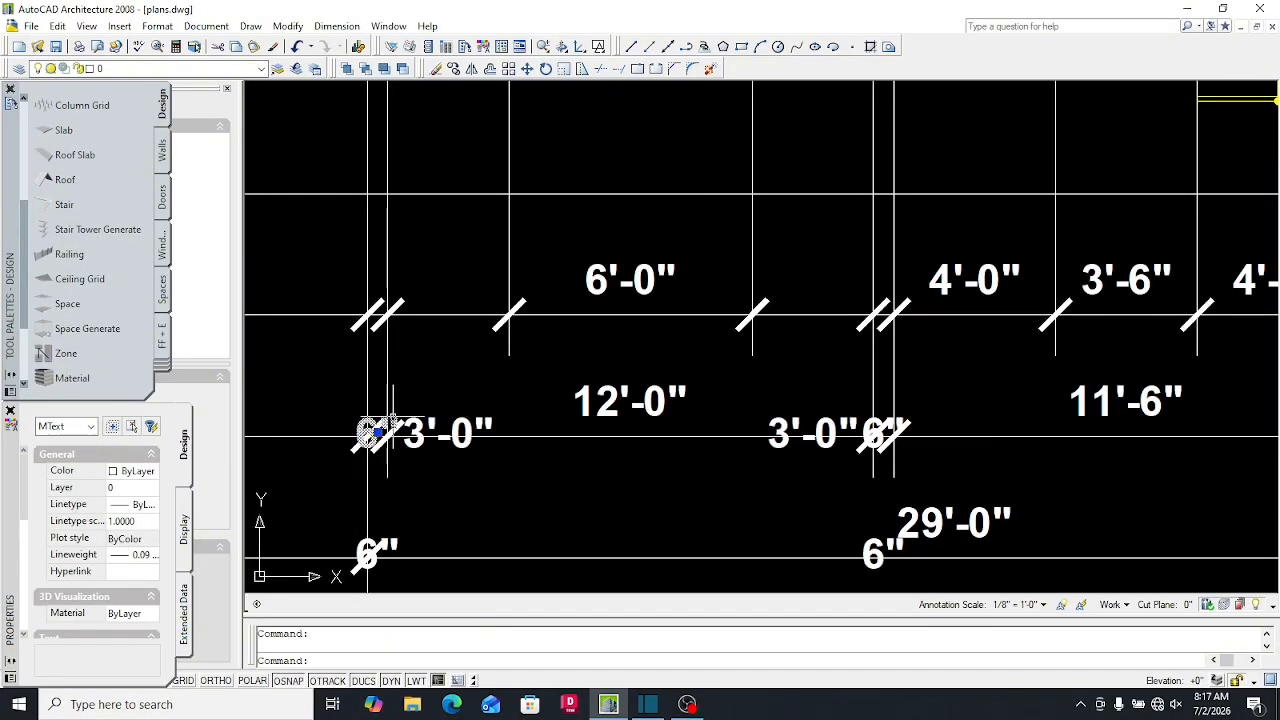
{"action": "key", "text": "Delete"}
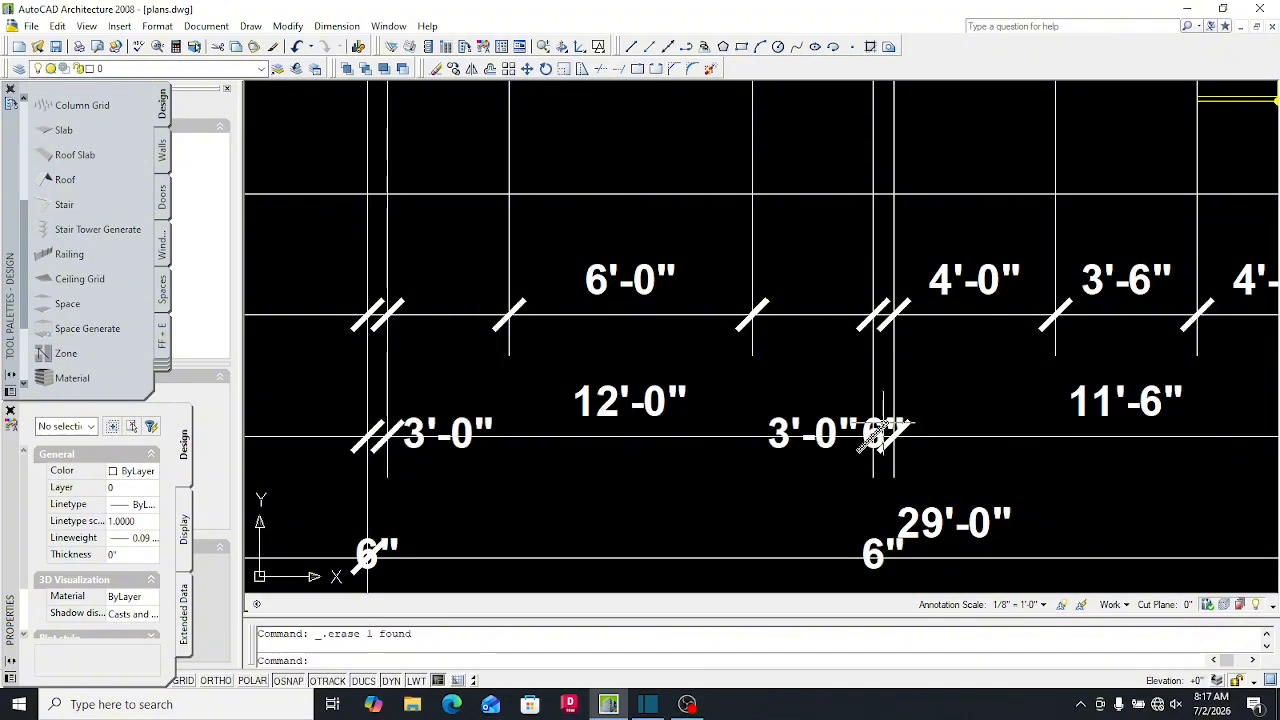
Delete the three remaining 6" texts overlapping the tick marks on the 12'-0", 11'-6", 3'-6" dimension line below the porch
{"action": "left_click", "coordinate": [877, 432]}
{"action": "scroll", "coordinate": [647, 428], "scroll_direction": "down", "scroll_amount": 7}
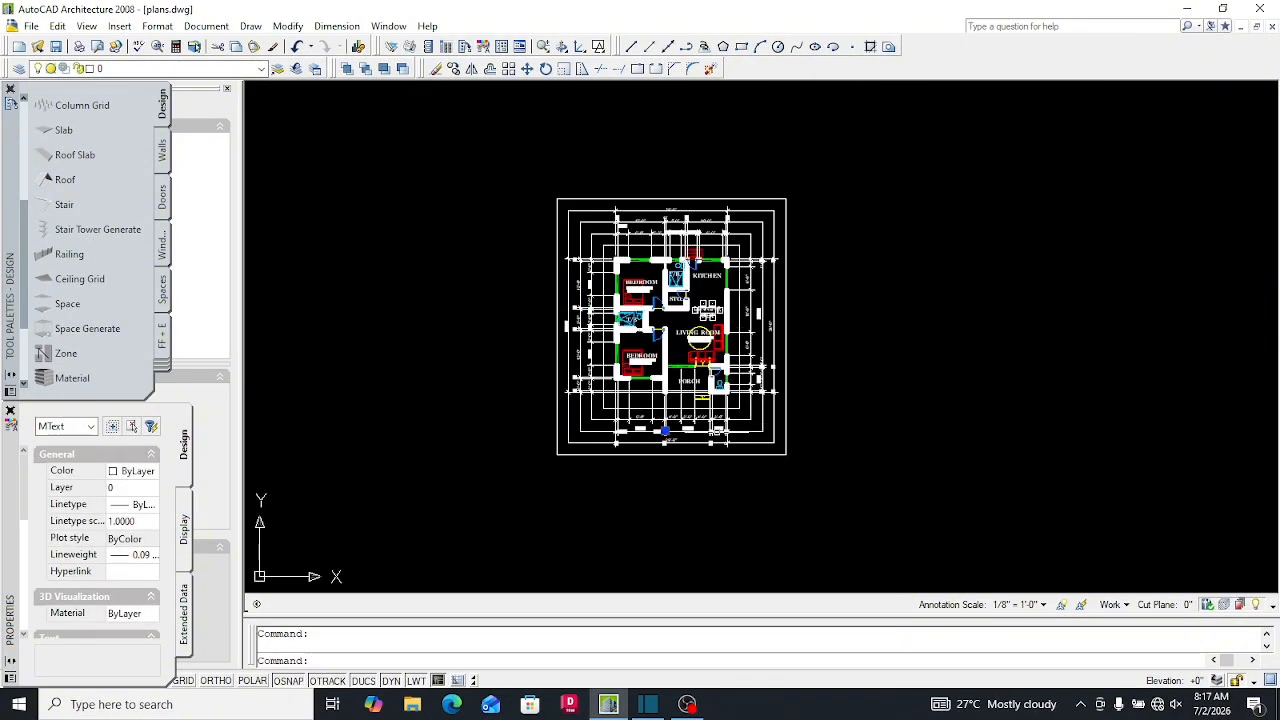
{"action": "scroll", "coordinate": [655, 428], "scroll_direction": "up", "scroll_amount": 3}
{"action": "scroll", "coordinate": [655, 428], "scroll_direction": "up", "scroll_amount": 10}
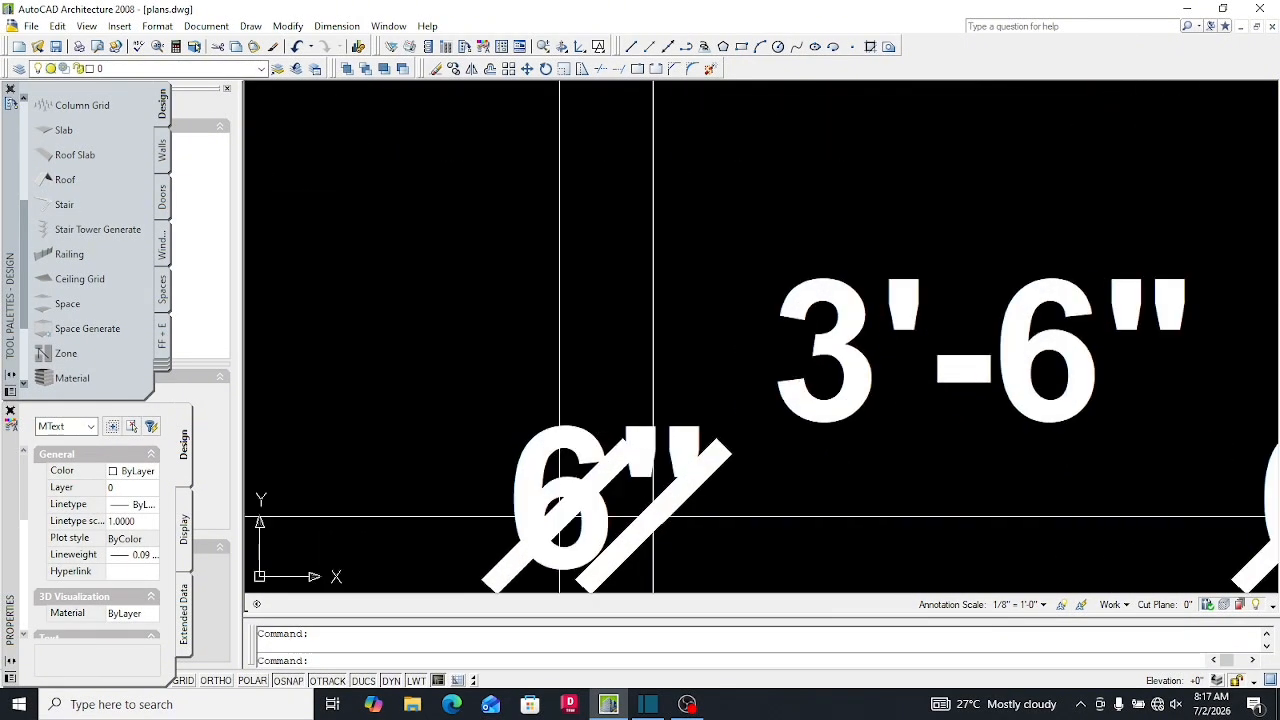
{"action": "left_click", "coordinate": [625, 432]}
{"action": "scroll", "coordinate": [625, 432], "scroll_direction": "down", "scroll_amount": 6}
{"action": "scroll", "coordinate": [664, 380], "scroll_direction": "up", "scroll_amount": 7}
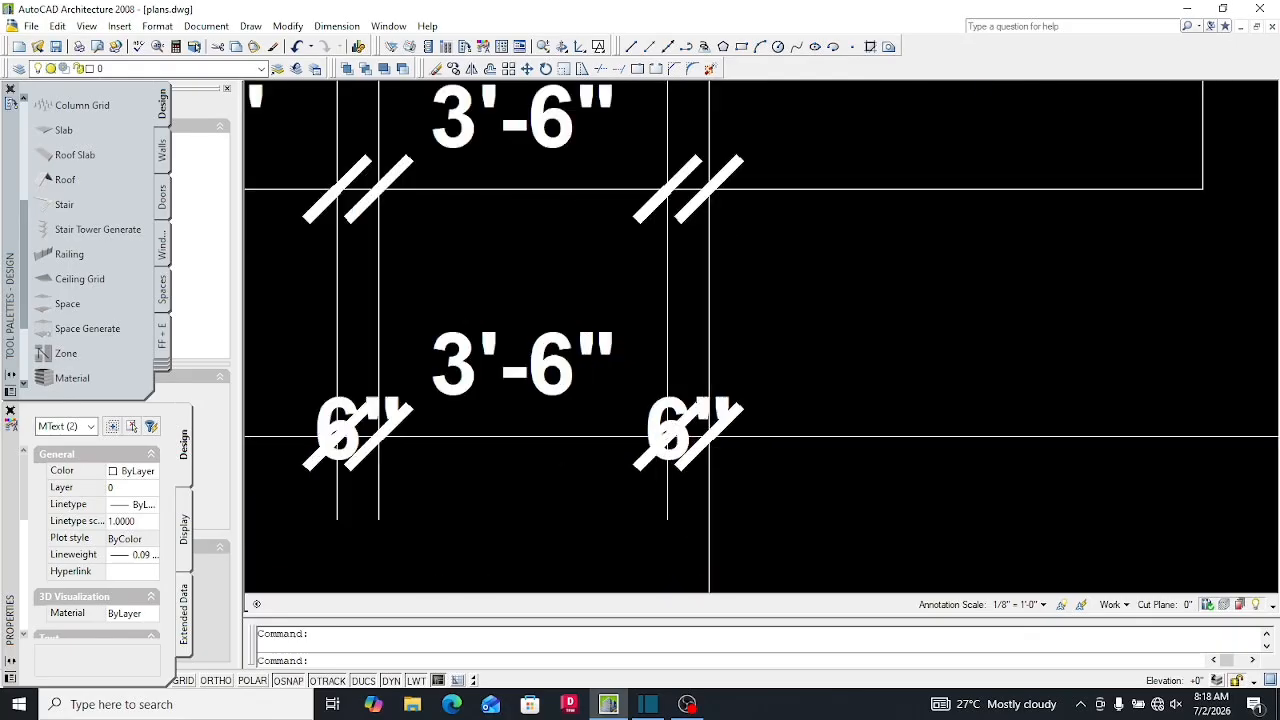
{"action": "left_click", "coordinate": [667, 374]}
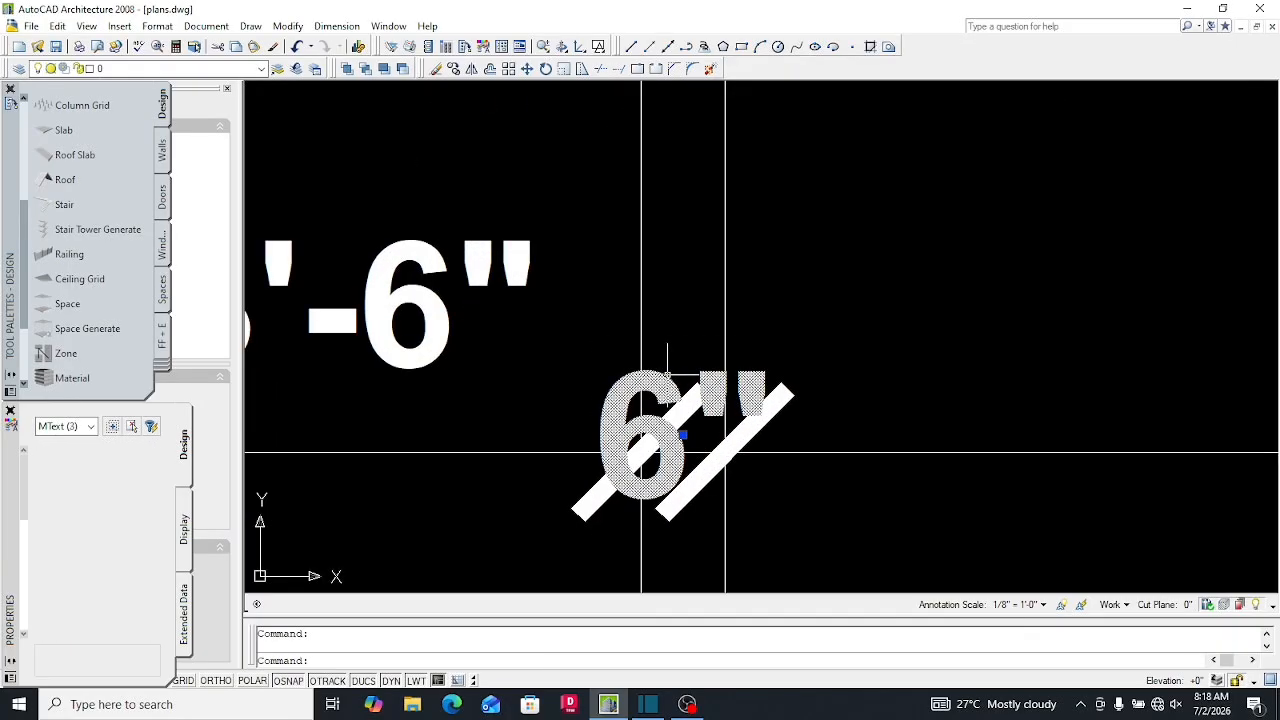
{"action": "scroll", "coordinate": [724, 397], "scroll_direction": "down", "scroll_amount": 4}
{"action": "key", "text": "Delete"}
{"action": "scroll", "coordinate": [727, 398], "scroll_direction": "down", "scroll_amount": 4}
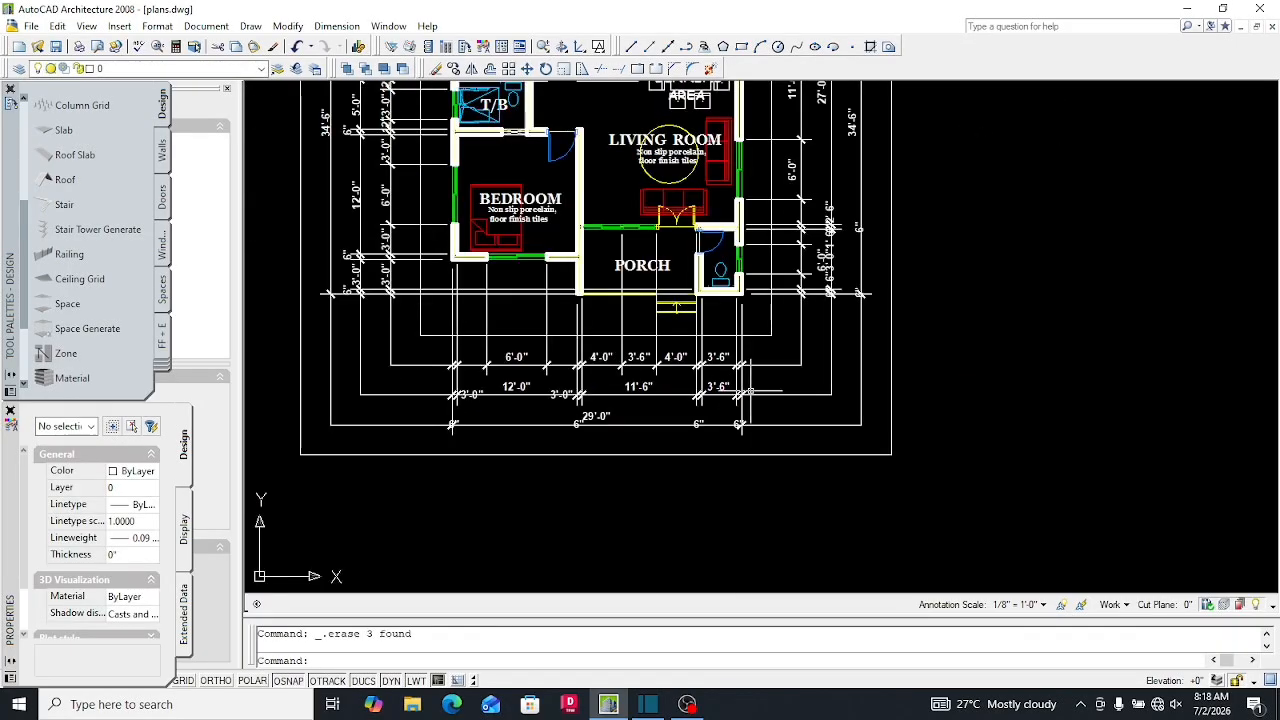
Move the four 6" texts from the 29'-0" dimension line up to just below the tick marks of the 12'-0", 11'-6", 3'-6" line
{"action": "scroll", "coordinate": [581, 400], "scroll_direction": "up", "scroll_amount": 4}
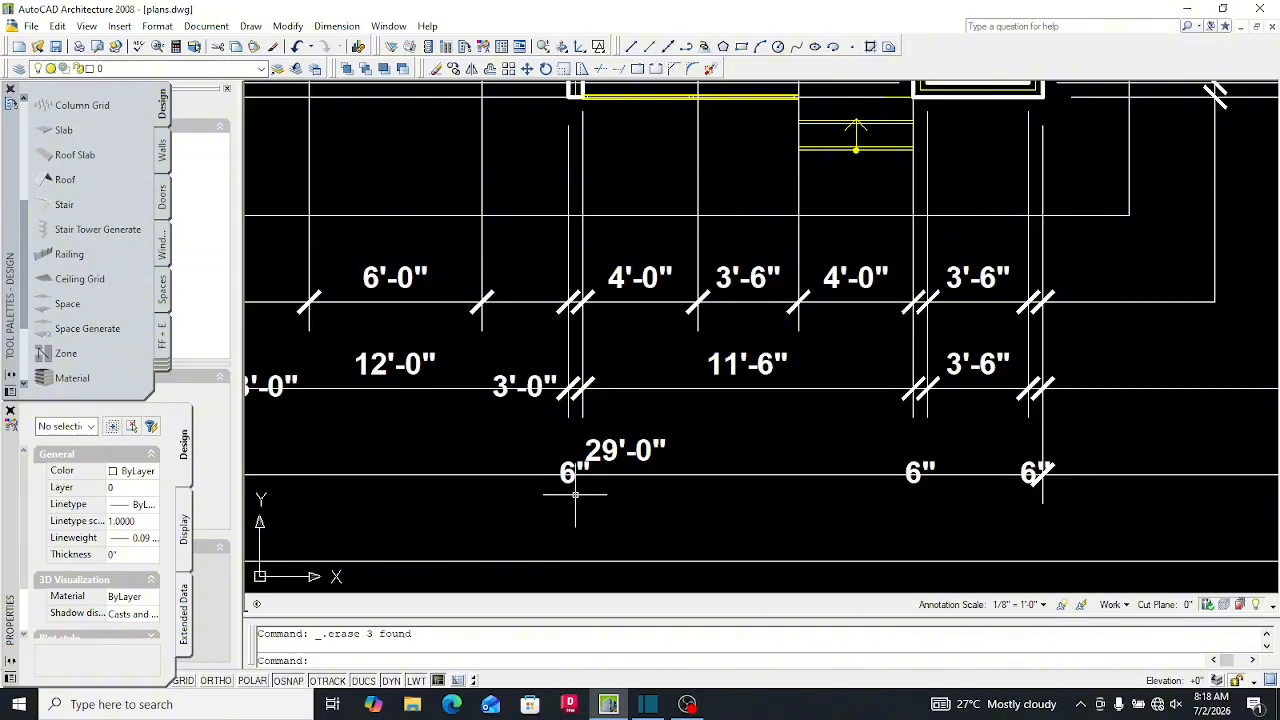
{"action": "scroll", "coordinate": [585, 490], "scroll_direction": "down", "scroll_amount": 4}
{"action": "scroll", "coordinate": [585, 490], "scroll_direction": "up", "scroll_amount": 5}
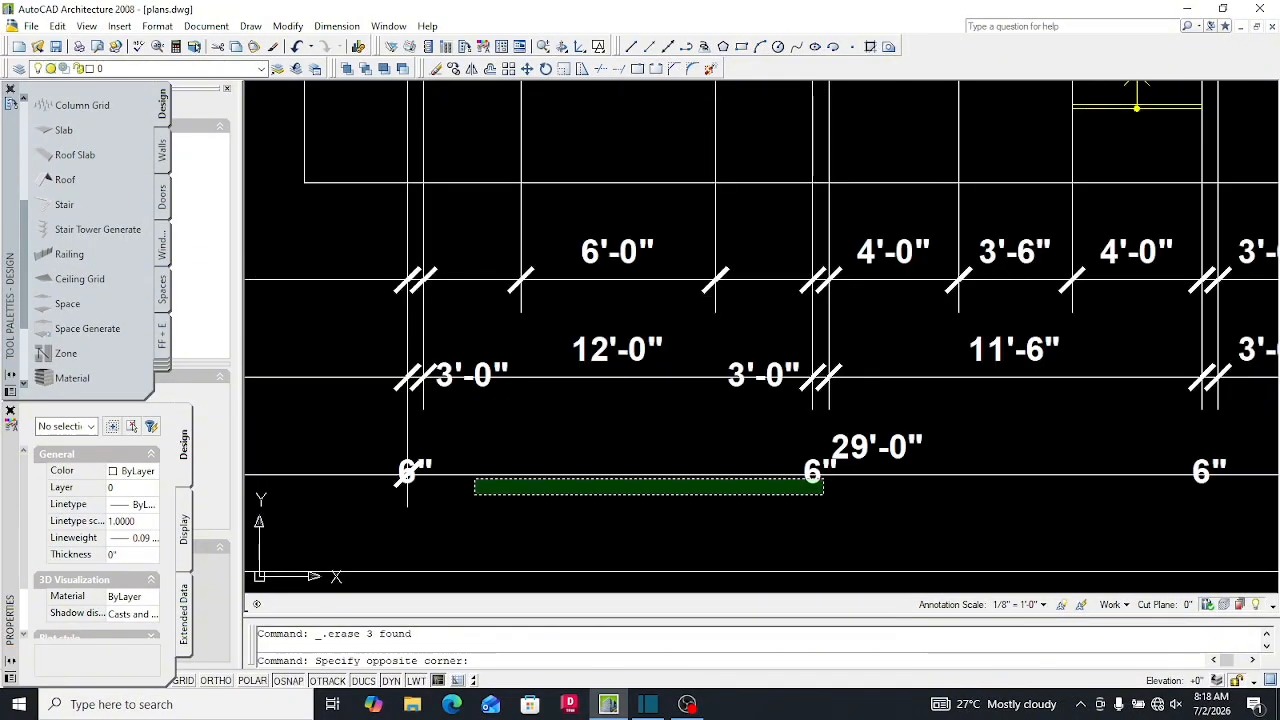
{"action": "left_click", "coordinate": [475, 478]}
{"action": "left_click", "coordinate": [415, 470]}
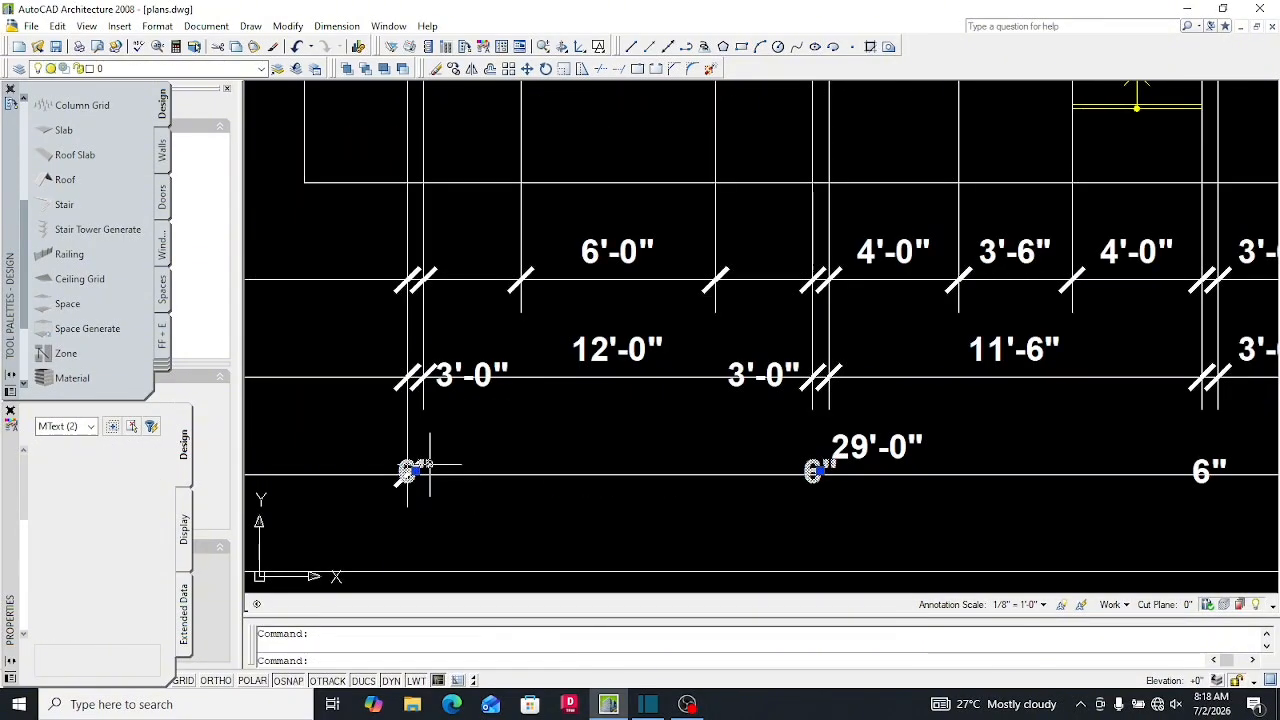
{"action": "scroll", "coordinate": [683, 478], "scroll_direction": "down", "scroll_amount": 4}
{"action": "scroll", "coordinate": [887, 471], "scroll_direction": "up", "scroll_amount": 8}
{"action": "left_click", "coordinate": [850, 450]}
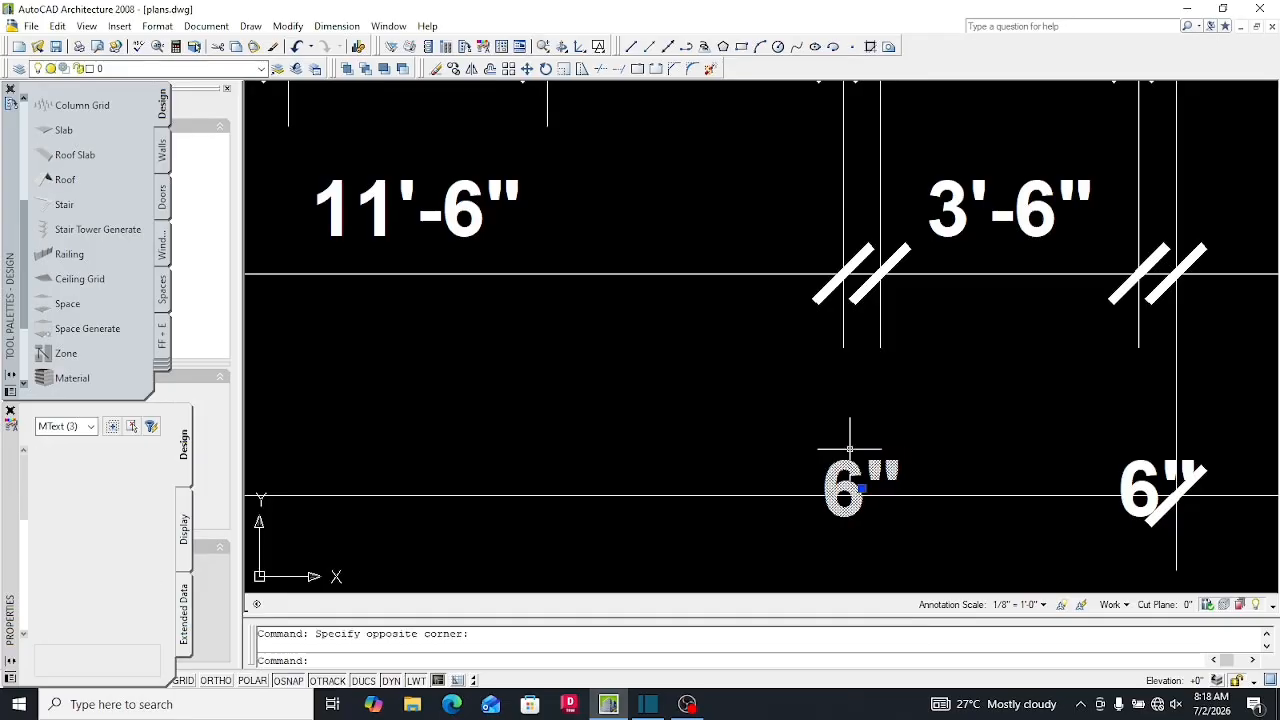
{"action": "left_click", "coordinate": [1137, 474]}
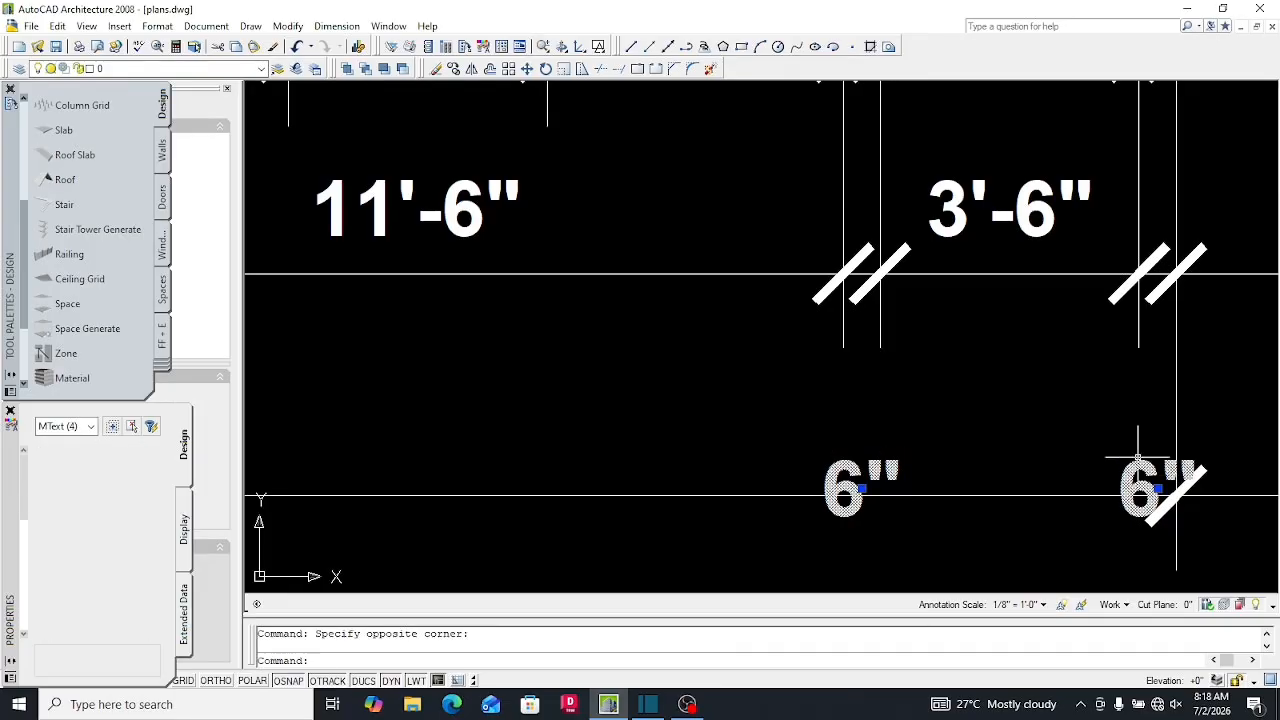
{"action": "type", "text": "m"}
{"action": "key", "text": "Return"}
{"action": "left_click", "coordinate": [866, 482]}
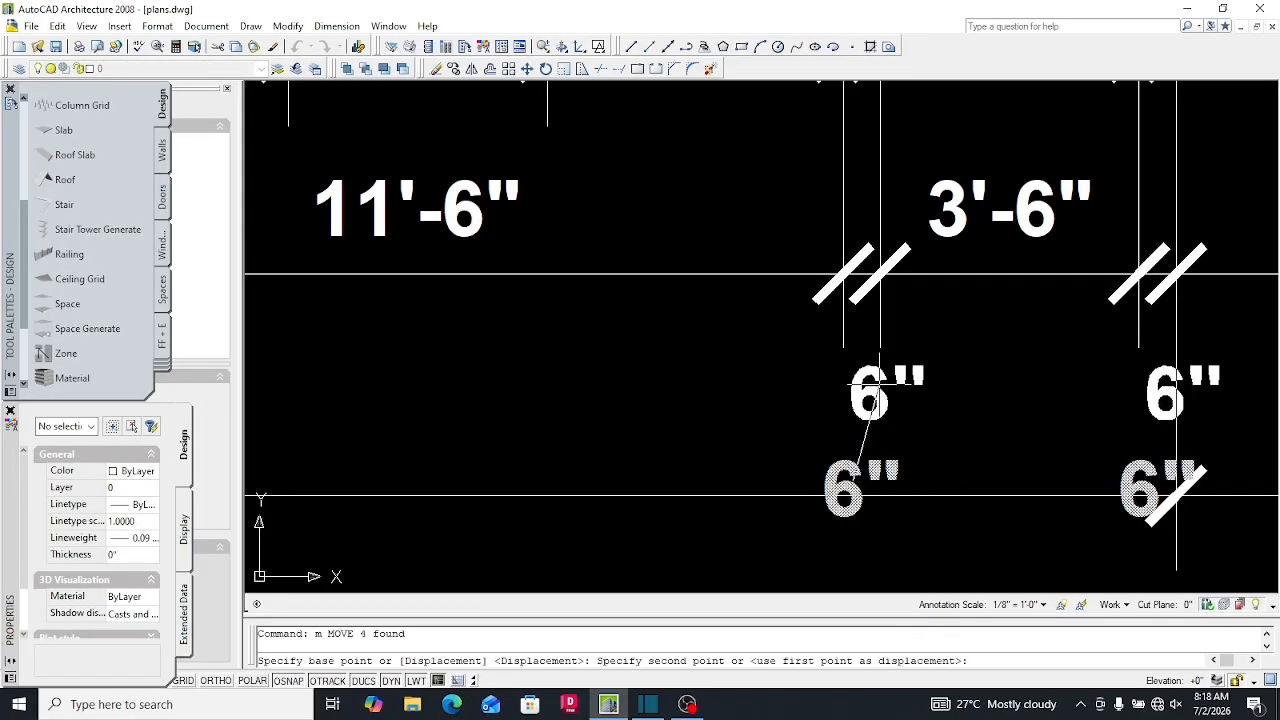
{"action": "scroll", "coordinate": [875, 350], "scroll_direction": "up", "scroll_amount": 2}
{"action": "scroll", "coordinate": [868, 333], "scroll_direction": "up", "scroll_amount": 2}
{"action": "left_click", "coordinate": [878, 358]}
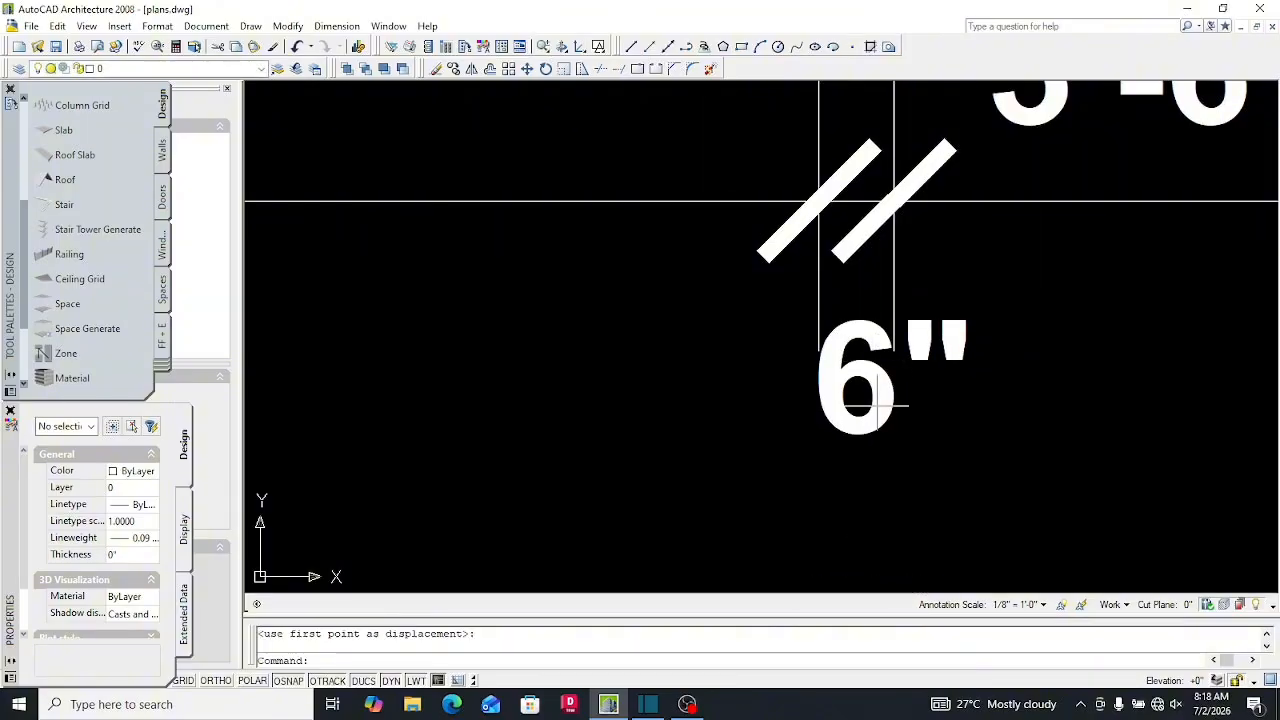
{"action": "scroll", "coordinate": [884, 426], "scroll_direction": "down", "scroll_amount": 5}
{"action": "left_click", "coordinate": [960, 285]}
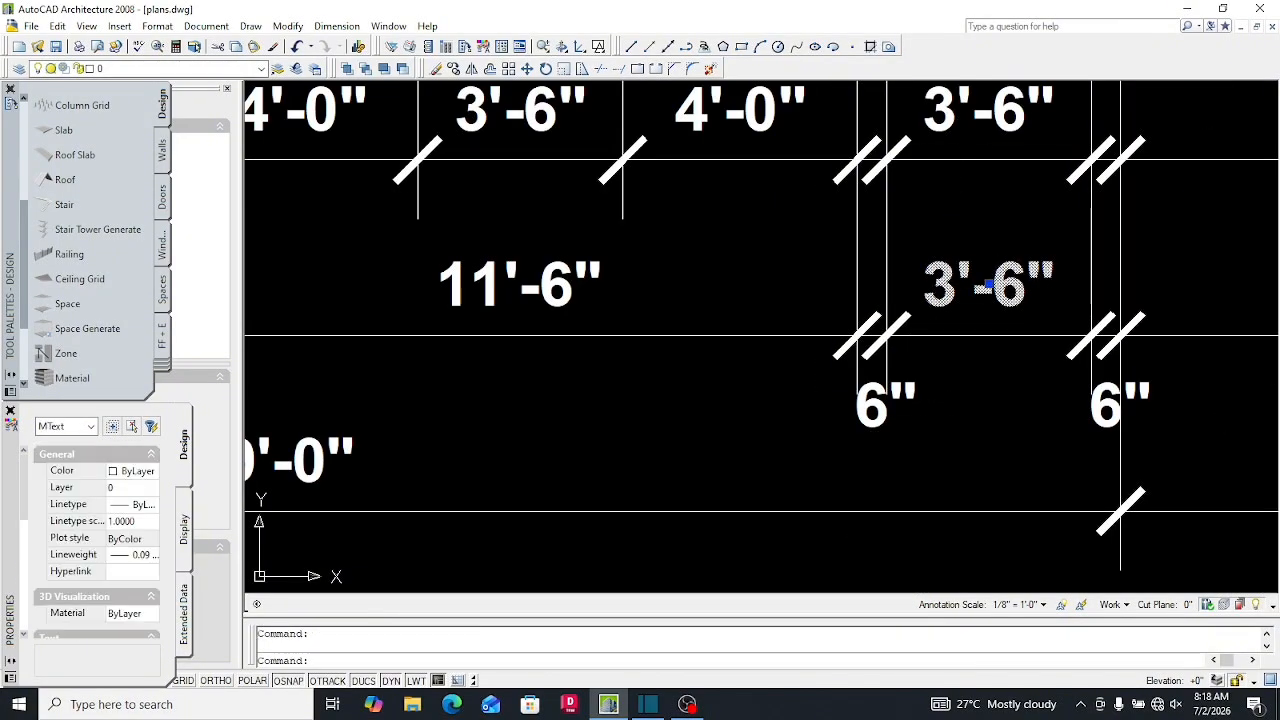
{"action": "left_click", "coordinate": [932, 112]}
{"action": "scroll", "coordinate": [905, 245], "scroll_direction": "down", "scroll_amount": 2}
{"action": "left_click", "coordinate": [668, 268]}
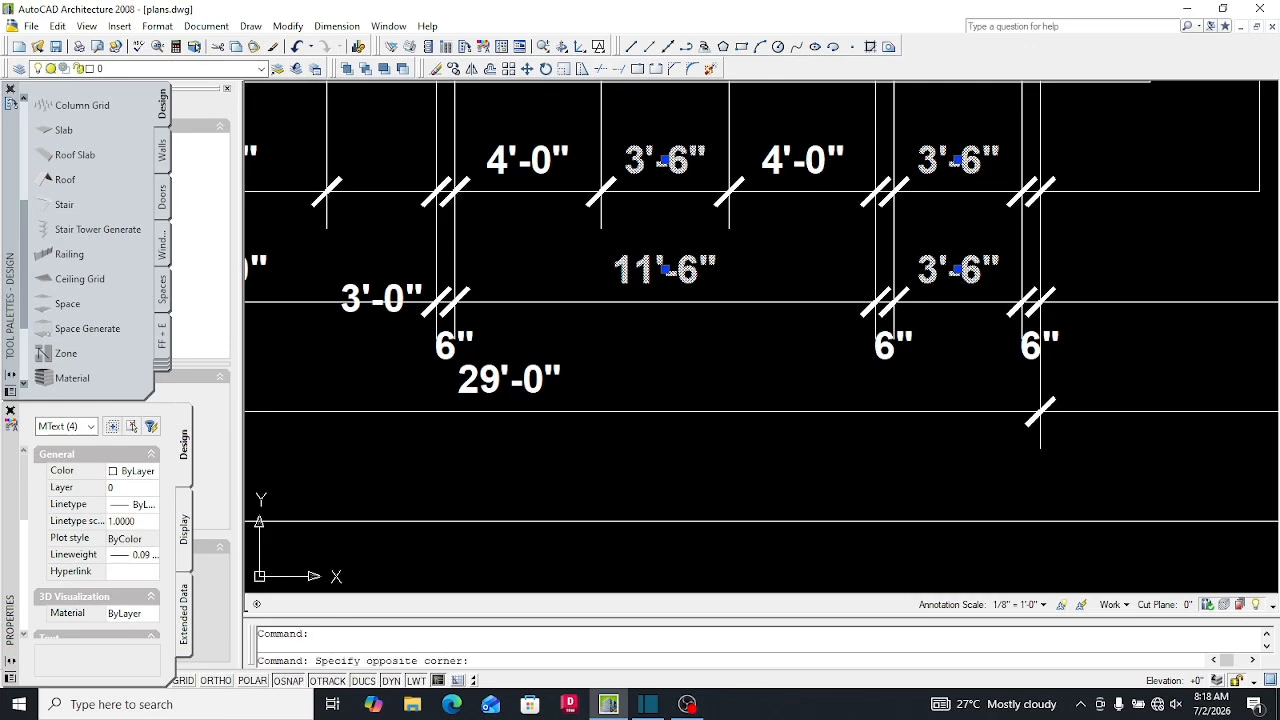
{"action": "left_click", "coordinate": [803, 160]}
{"action": "left_click", "coordinate": [560, 157]}
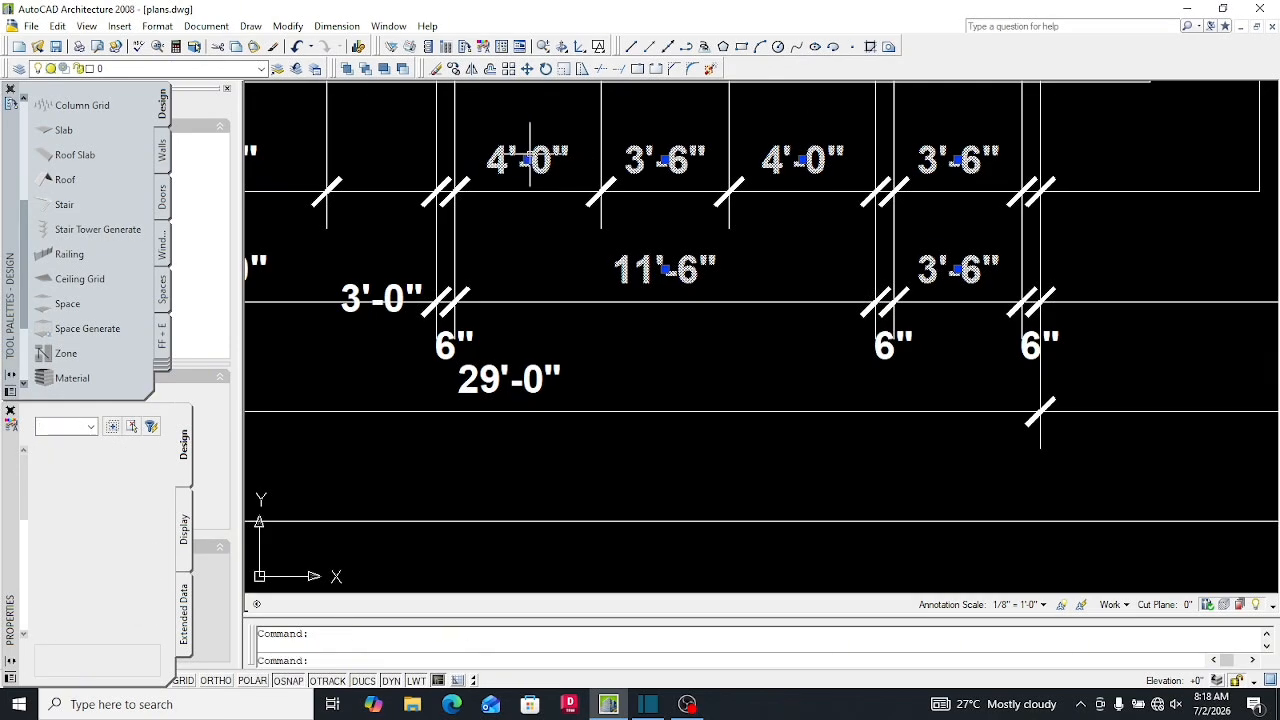
{"action": "left_click_drag", "start_coordinate": [530, 154], "coordinate": [860, 457]}
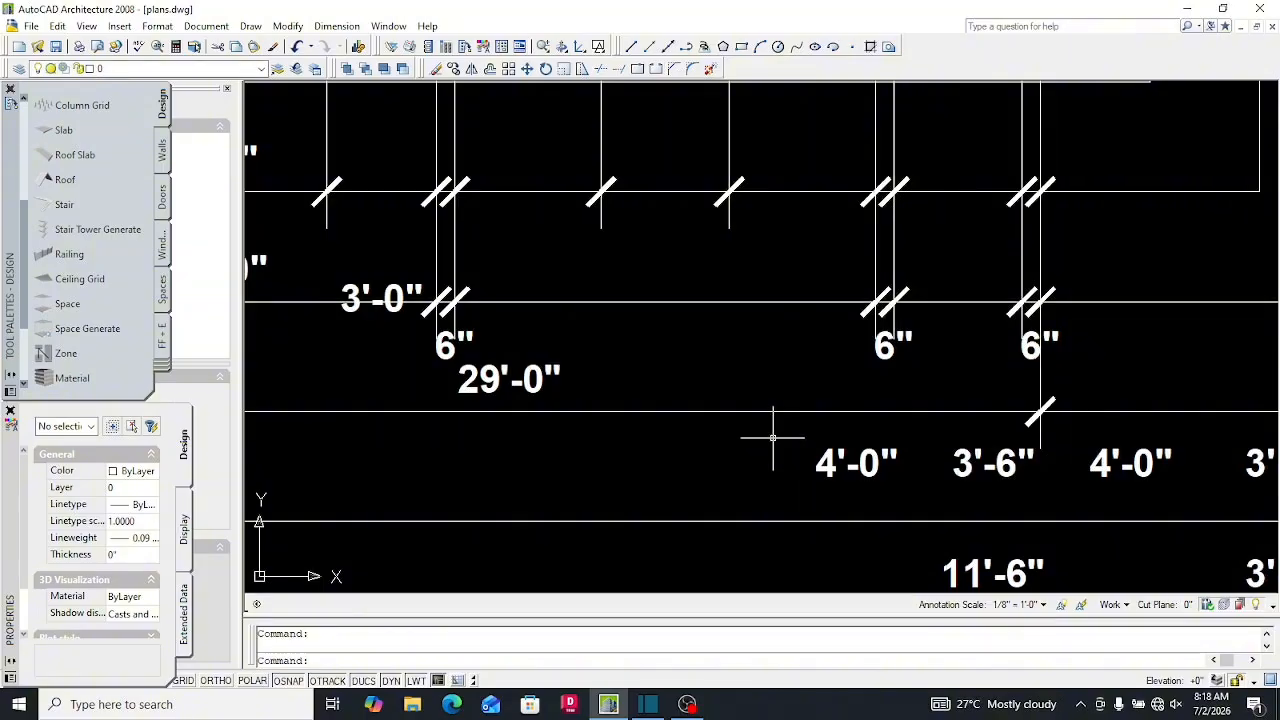
{"action": "key", "text": "ctrl+z"}
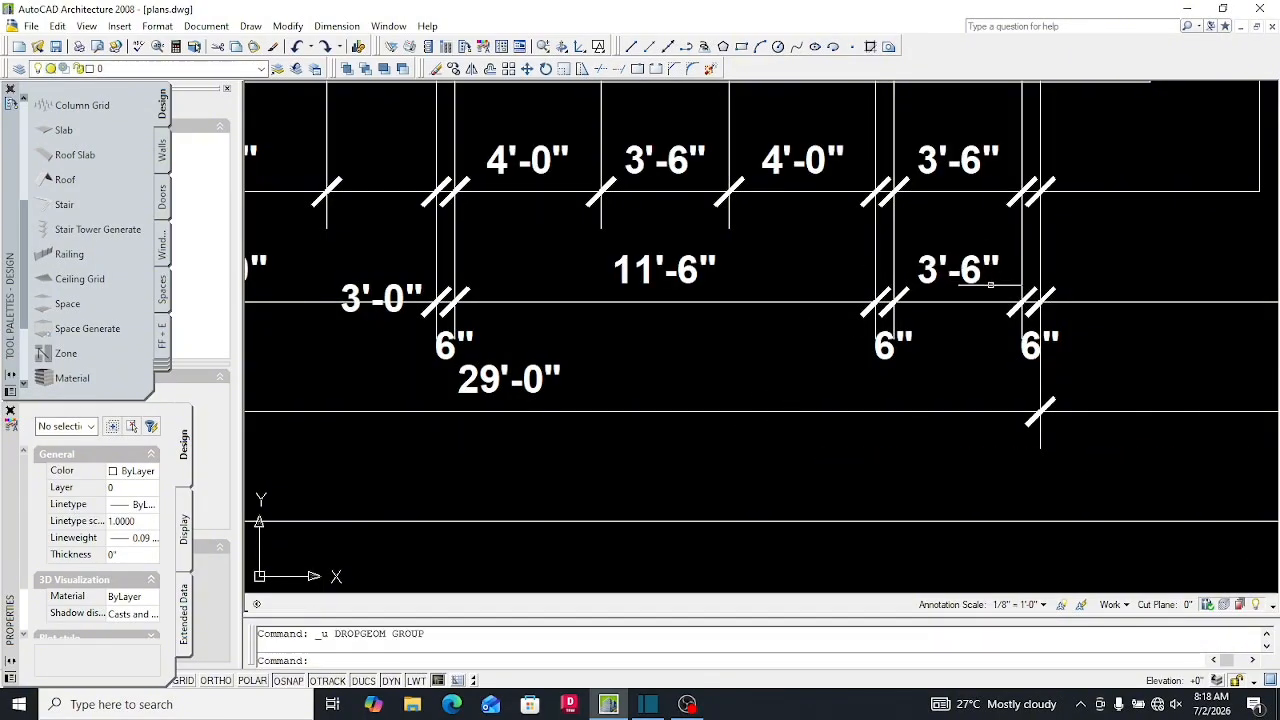
{"action": "left_click", "coordinate": [990, 285]}
{"action": "left_click", "coordinate": [905, 140]}
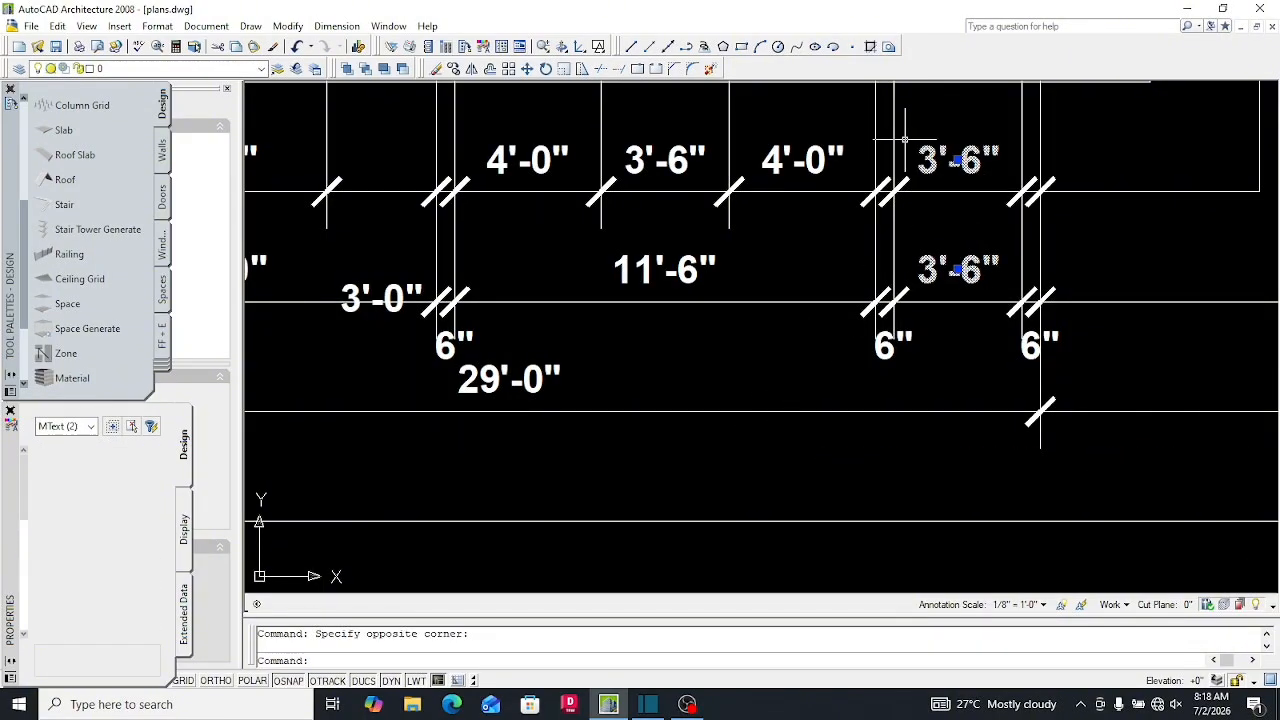
{"action": "key", "text": "Escape"}
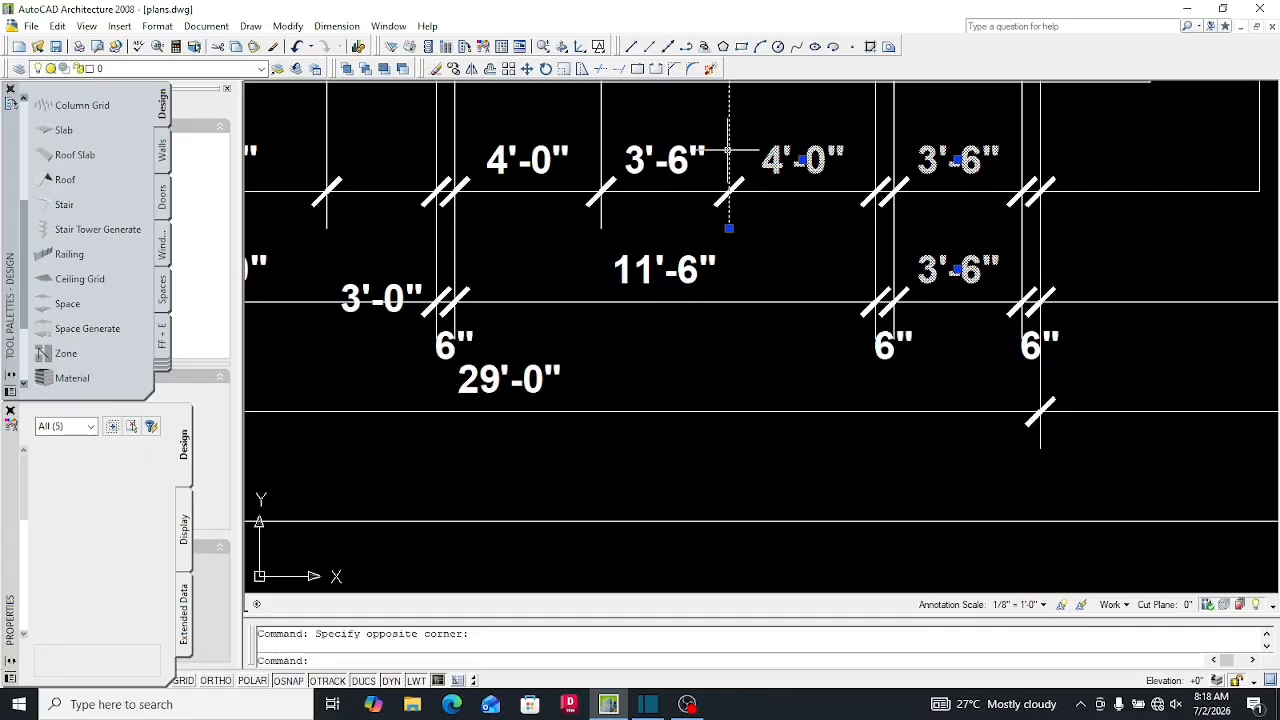
Move nine texts below the plan, including 29'-0", 12'-0", 11'-6" and 6'-0", down closer to their dimension lines
{"action": "left_click", "coordinate": [666, 267]}
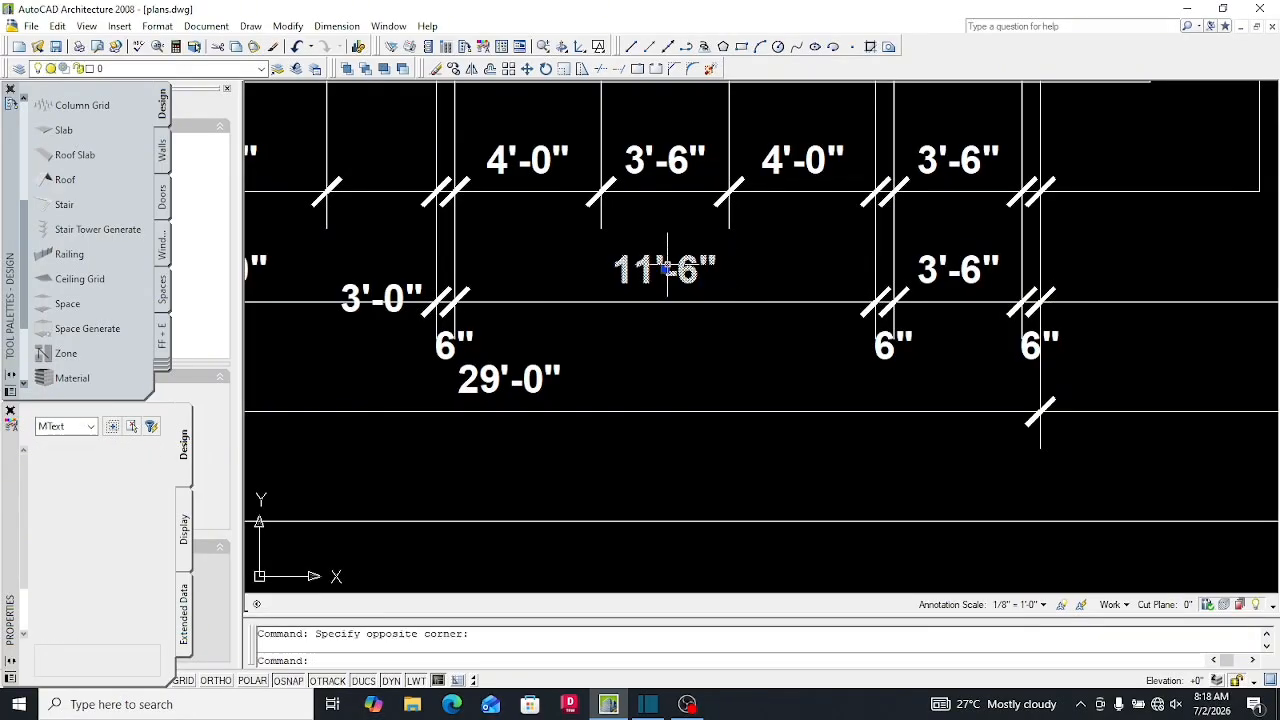
{"action": "left_click", "coordinate": [630, 152]}
{"action": "left_click", "coordinate": [527, 158]}
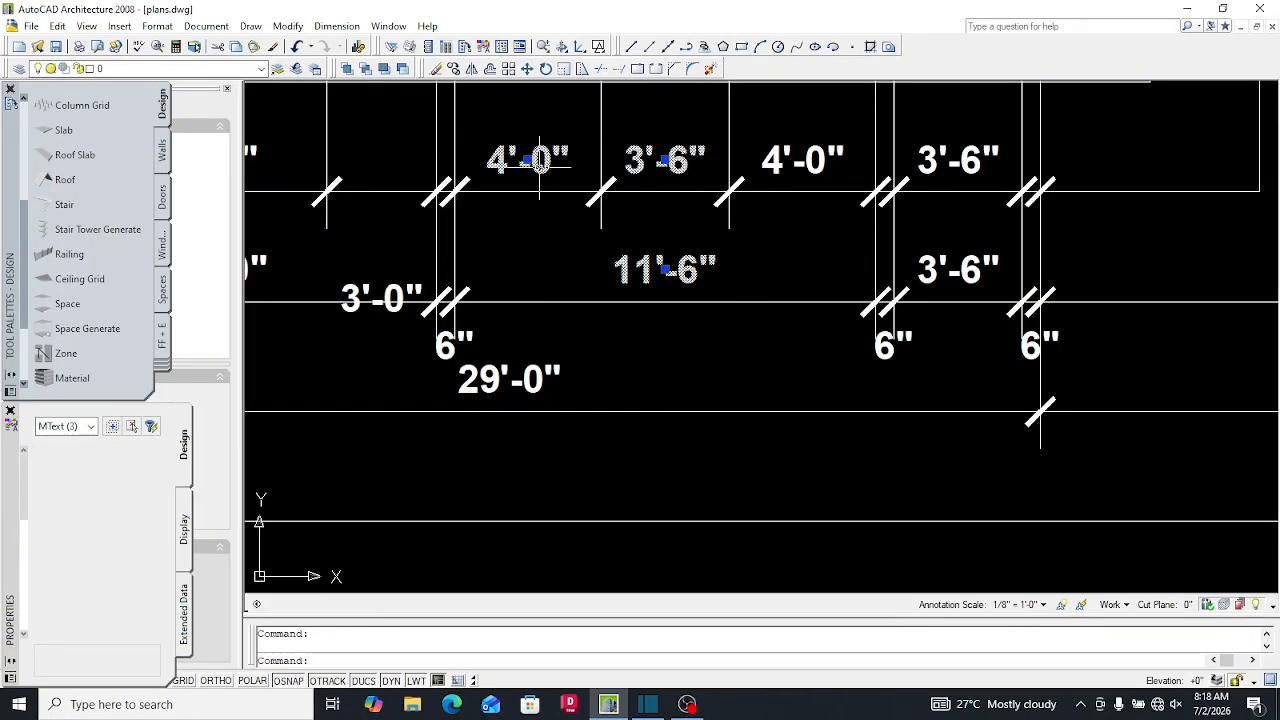
{"action": "left_click", "coordinate": [540, 375]}
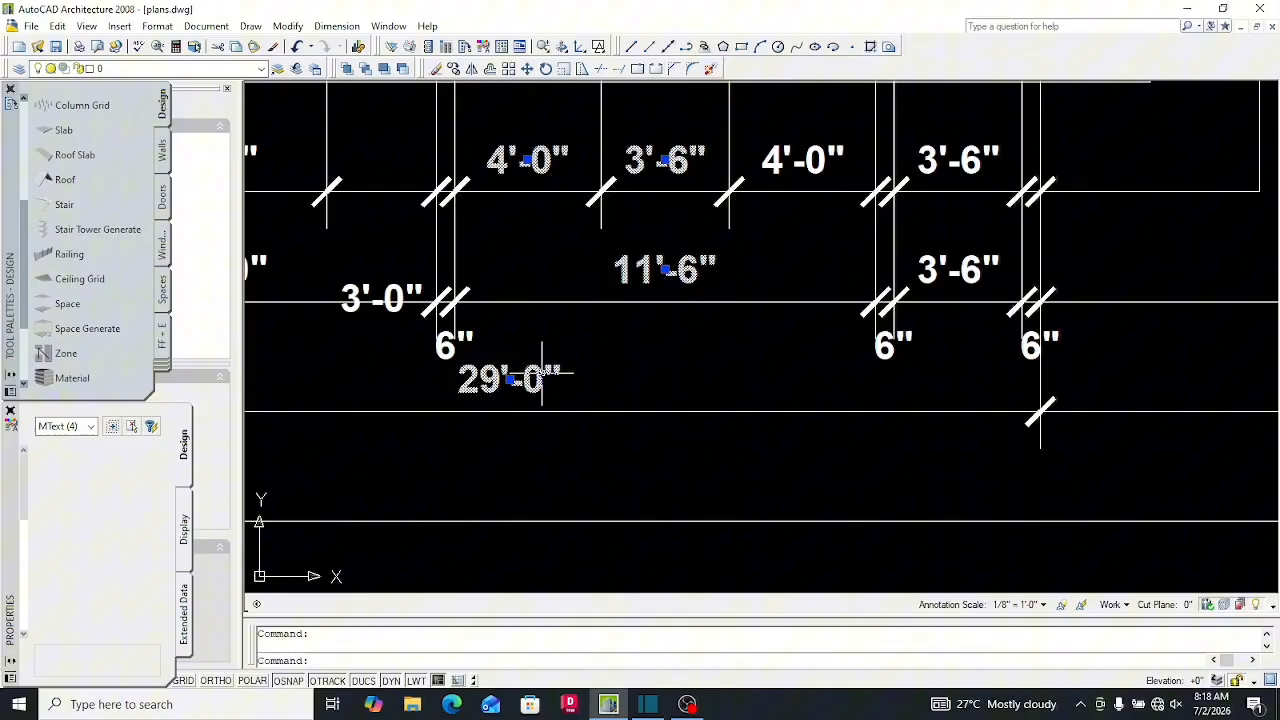
{"action": "left_click", "coordinate": [802, 165]}
{"action": "left_click", "coordinate": [970, 160]}
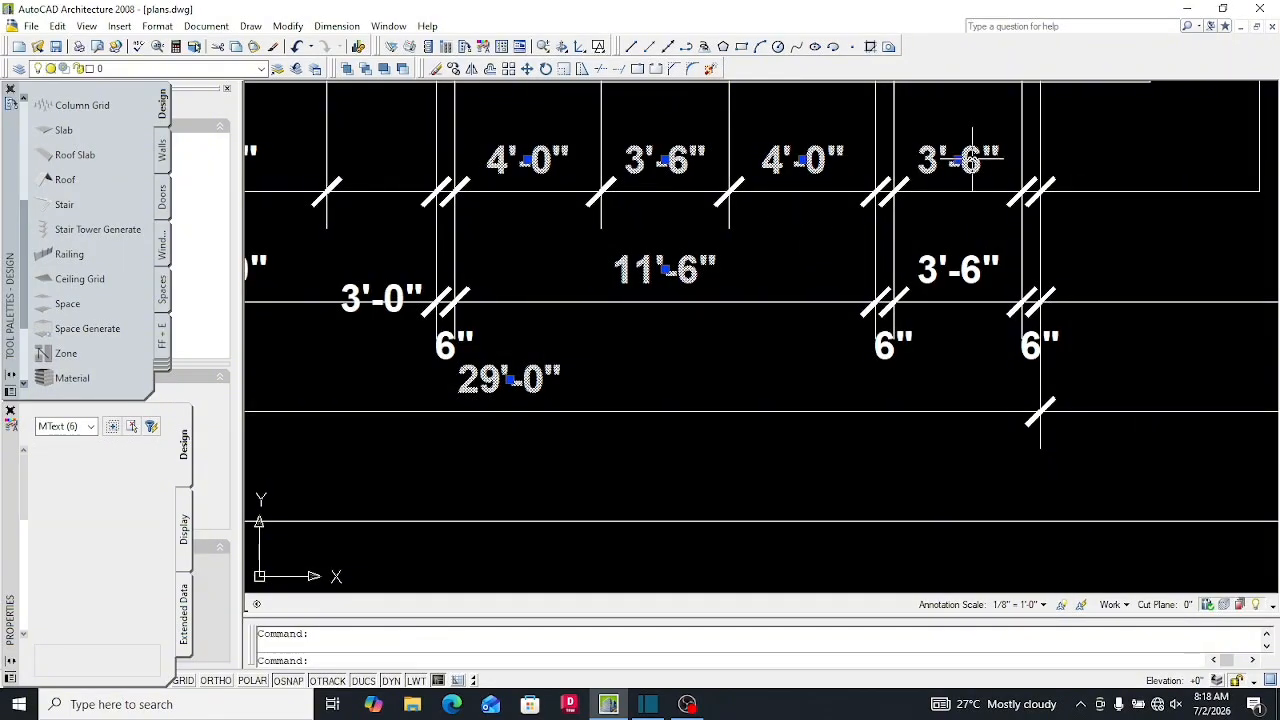
{"action": "left_click", "coordinate": [933, 268]}
{"action": "scroll", "coordinate": [897, 197], "scroll_direction": "down", "scroll_amount": 3}
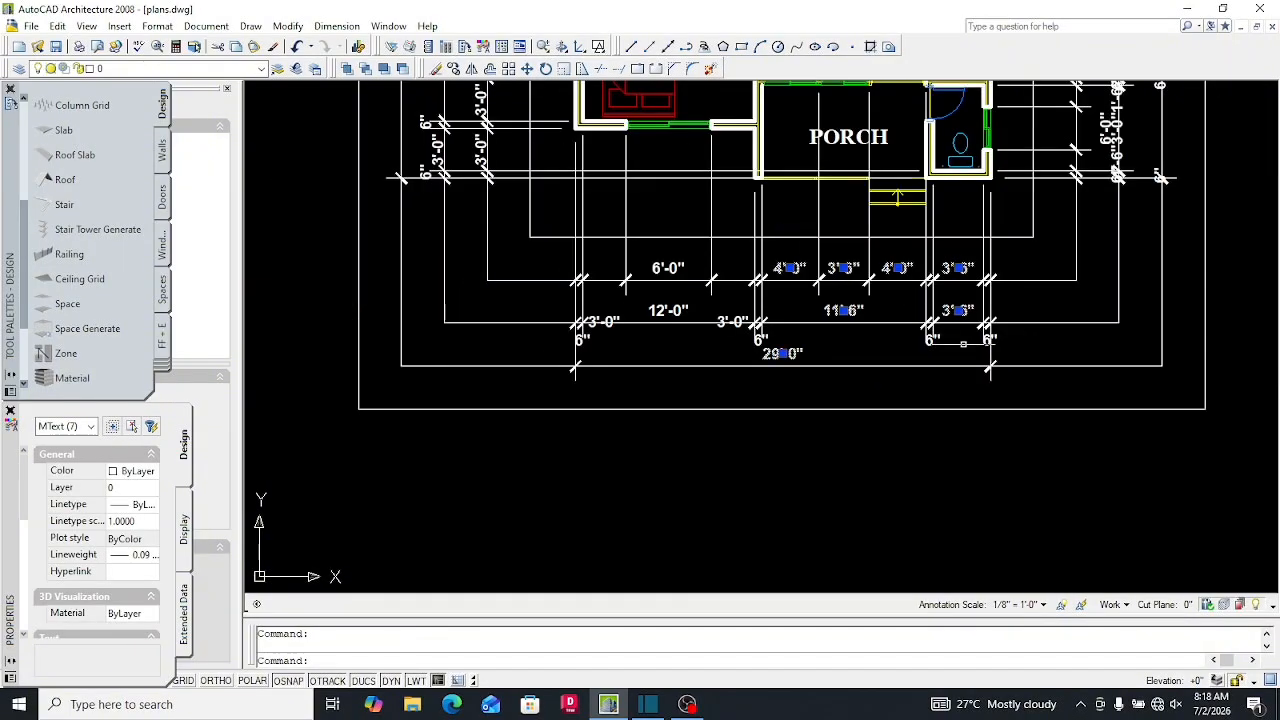
{"action": "scroll", "coordinate": [681, 322], "scroll_direction": "up", "scroll_amount": 2}
{"action": "left_click", "coordinate": [656, 295]}
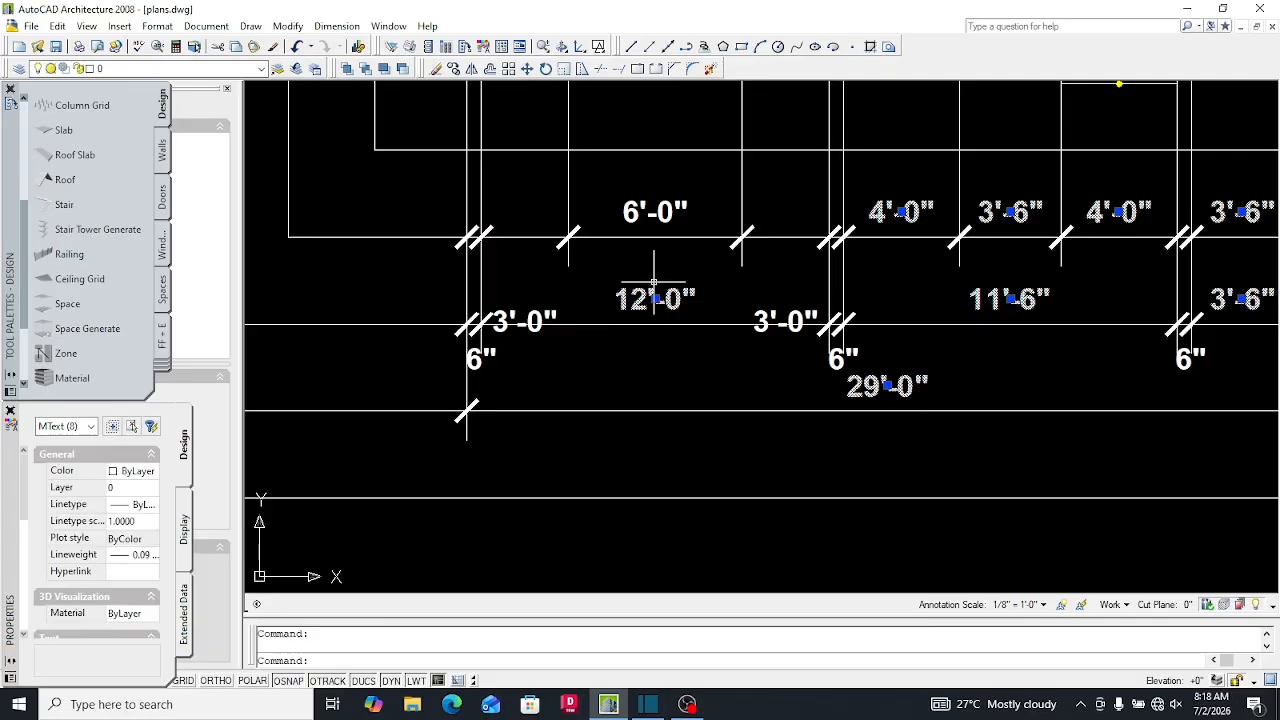
{"action": "type", "text": "m"}
{"action": "key", "text": "Return"}
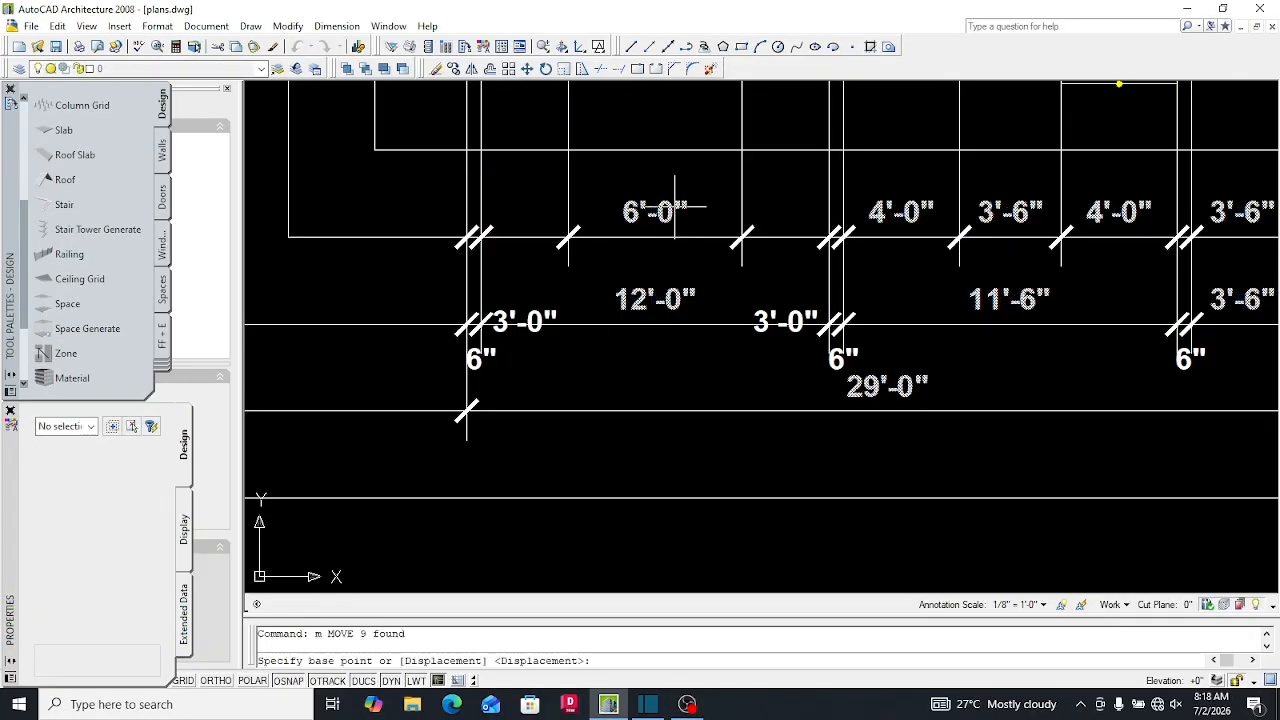
{"action": "scroll", "coordinate": [657, 289], "scroll_direction": "up", "scroll_amount": 3}
{"action": "scroll", "coordinate": [657, 289], "scroll_direction": "up", "scroll_amount": 2}
{"action": "left_click", "coordinate": [663, 286]}
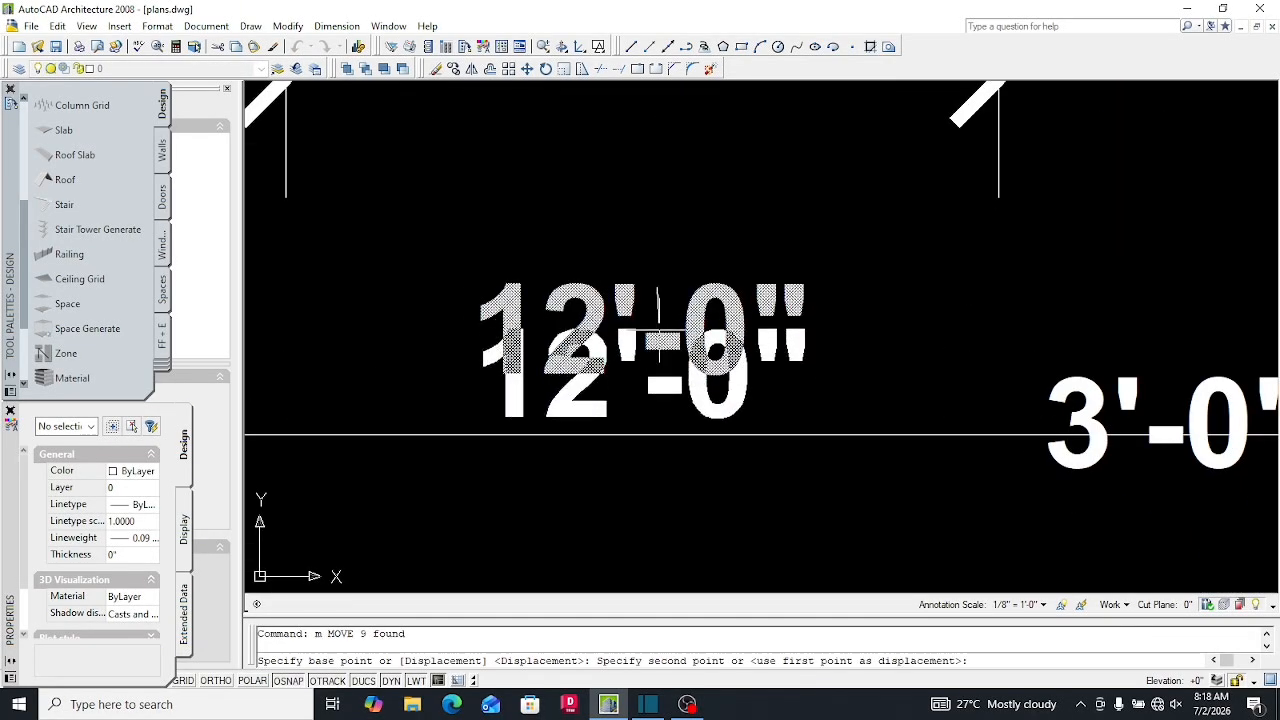
{"action": "left_click", "coordinate": [658, 342]}
Move the two 3'-0" texts from the 12'-0" dimension line up to either side of the 6'-0" text on the line above
{"action": "scroll", "coordinate": [663, 355], "scroll_direction": "down", "scroll_amount": 2}
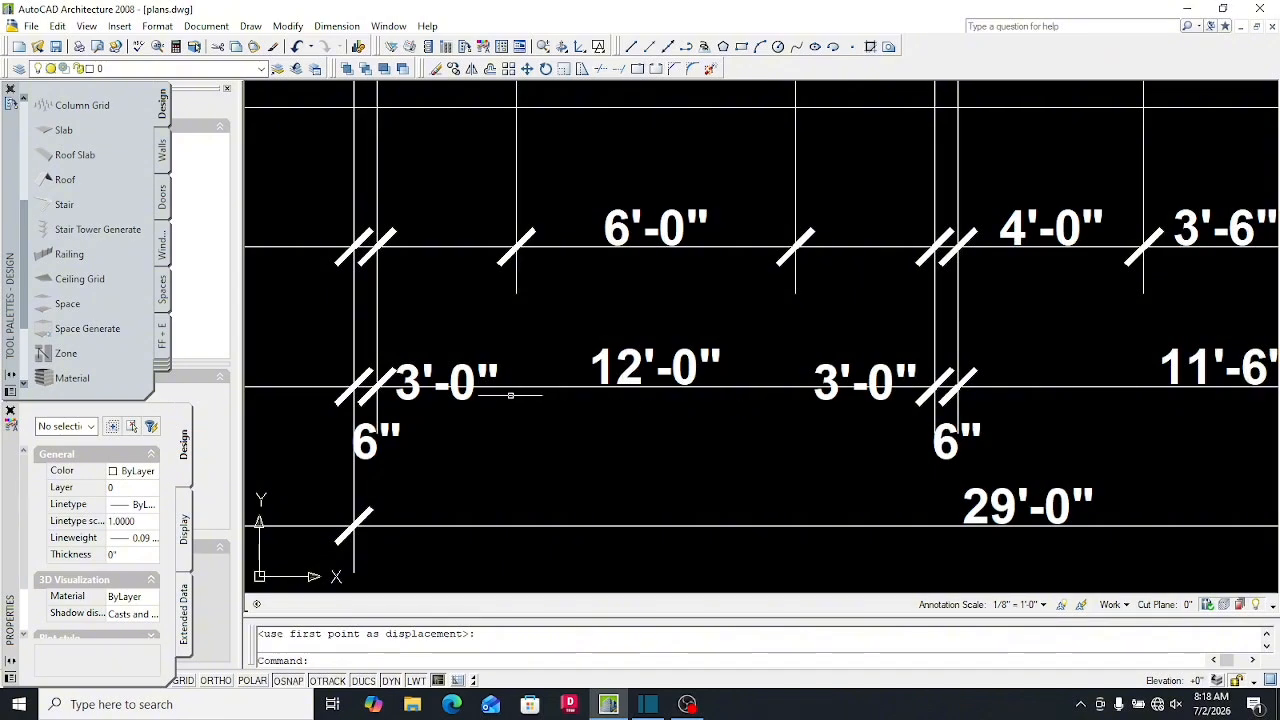
{"action": "left_click", "coordinate": [455, 384]}
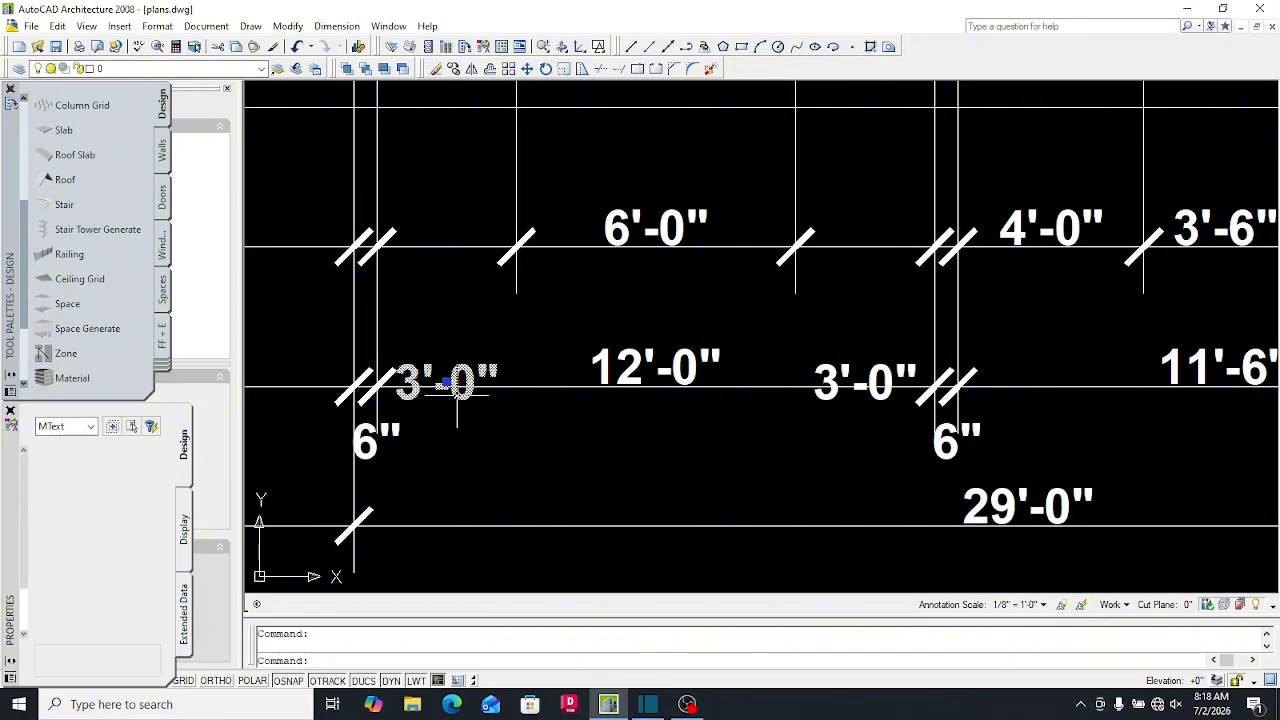
{"action": "left_click", "coordinate": [824, 384]}
{"action": "type", "text": "m"}
{"action": "key", "text": "Return"}
{"action": "left_click", "coordinate": [864, 382]}
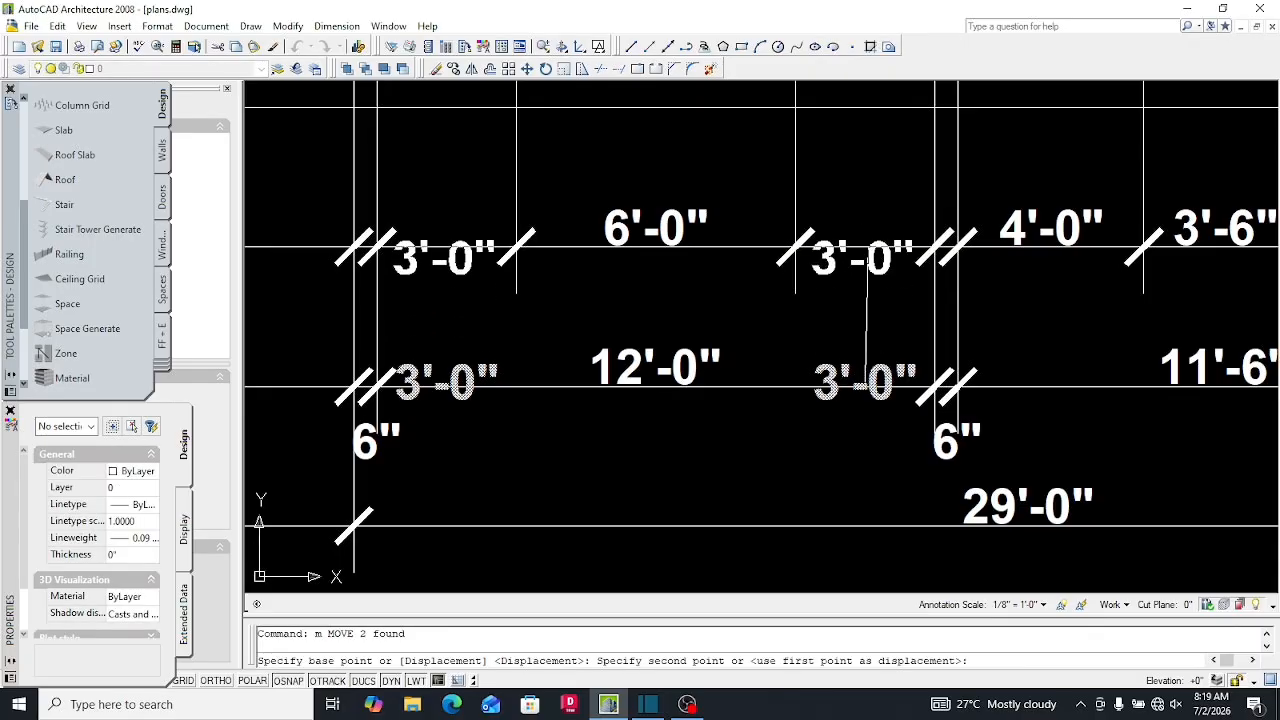
{"action": "scroll", "coordinate": [872, 228], "scroll_direction": "up", "scroll_amount": 3}
{"action": "left_click", "coordinate": [872, 228]}
Delete the 6" text overlapping the 1'-6" text at the upper end of the vertical 27'-0" dimension line beside the kitchen
{"action": "scroll", "coordinate": [862, 268], "scroll_direction": "down", "scroll_amount": 4}
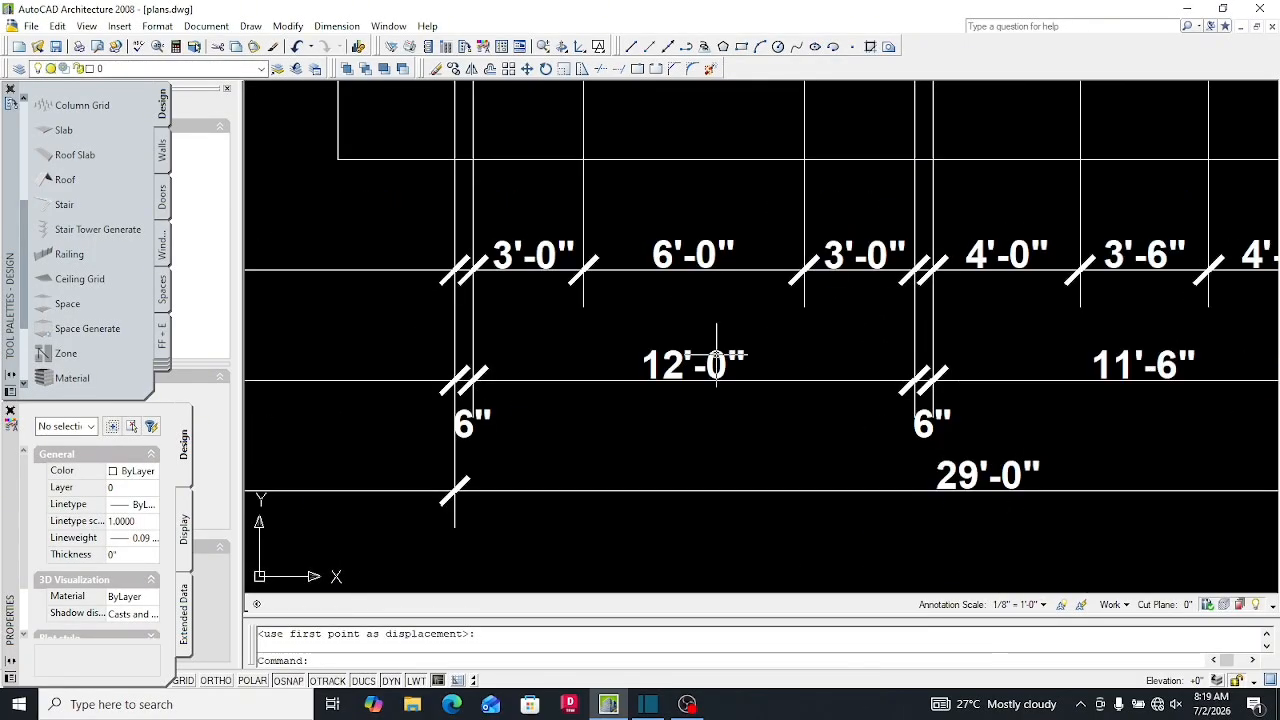
{"action": "scroll", "coordinate": [470, 428], "scroll_direction": "down", "scroll_amount": 2}
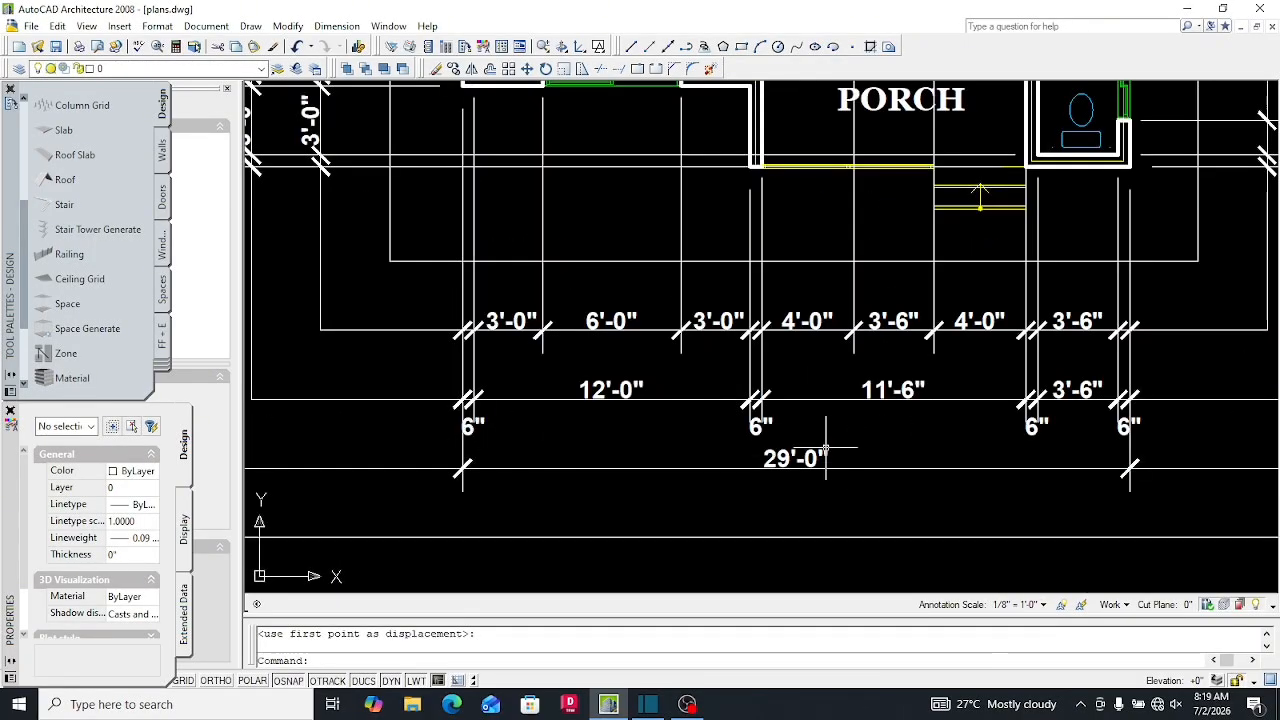
{"action": "scroll", "coordinate": [674, 445], "scroll_direction": "down", "scroll_amount": 8}
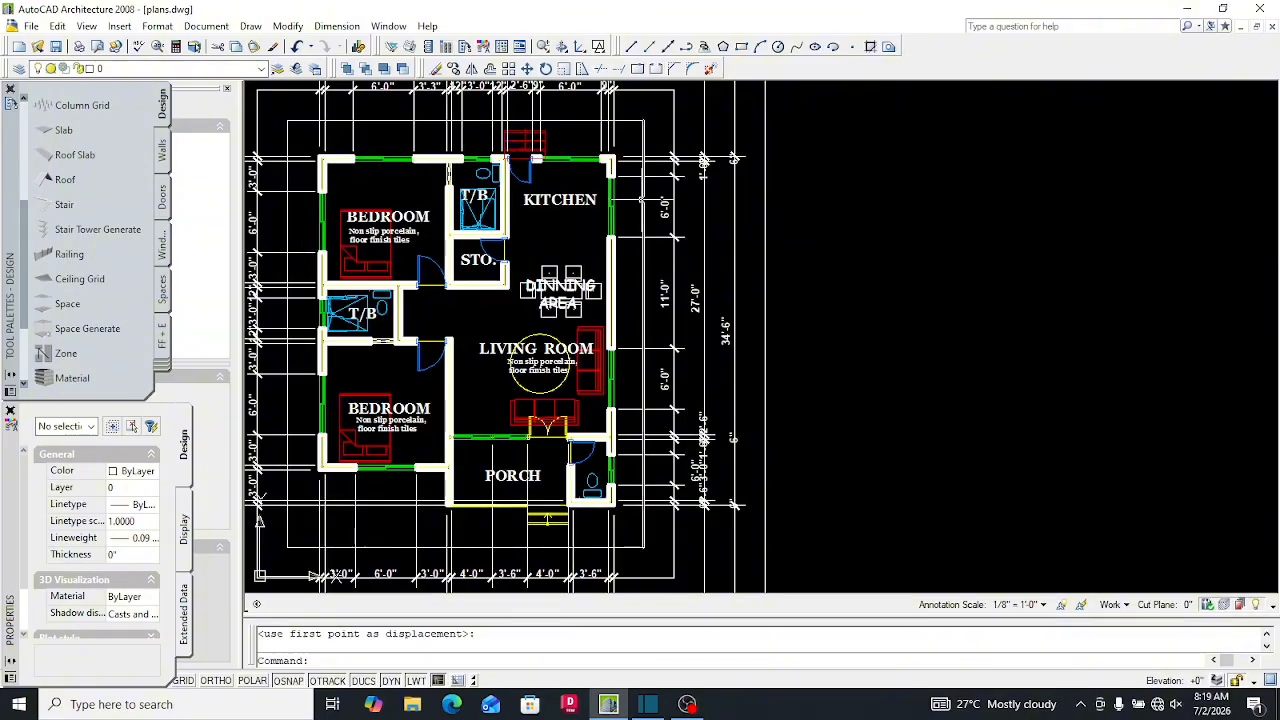
{"action": "scroll", "coordinate": [641, 198], "scroll_direction": "up", "scroll_amount": 10}
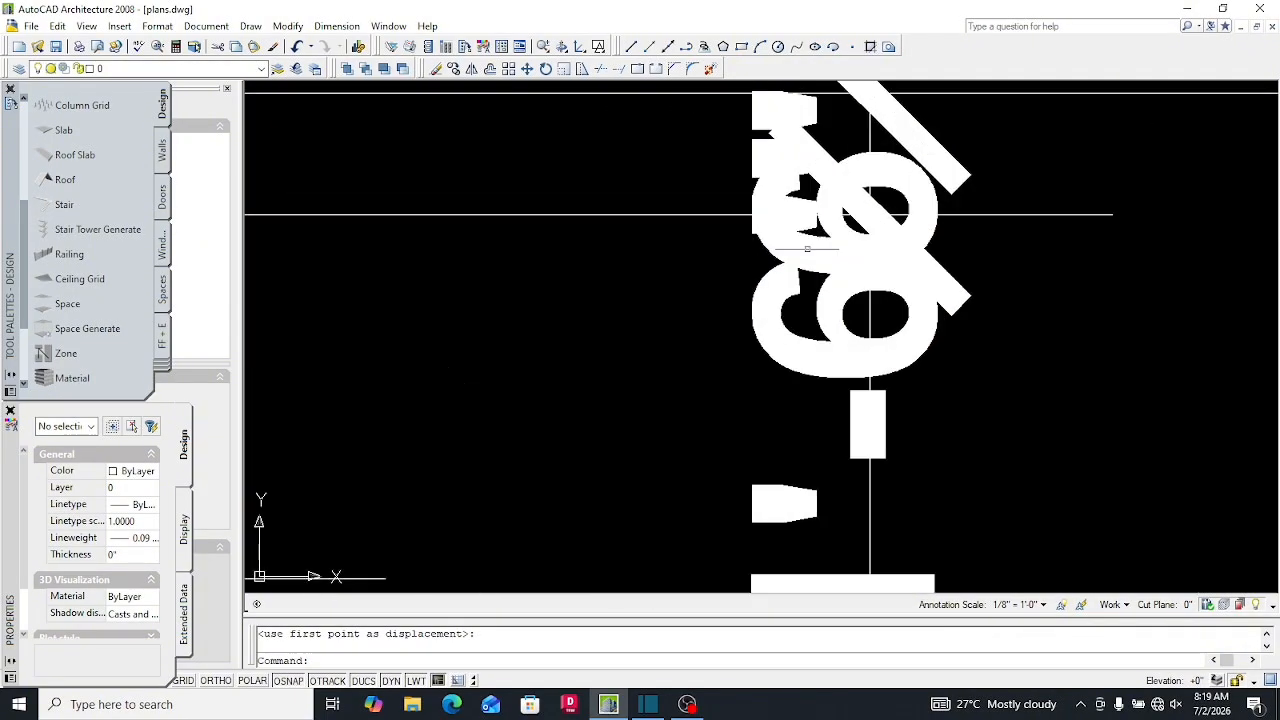
{"action": "left_click", "coordinate": [807, 248]}
{"action": "scroll", "coordinate": [790, 255], "scroll_direction": "down", "scroll_amount": 5}
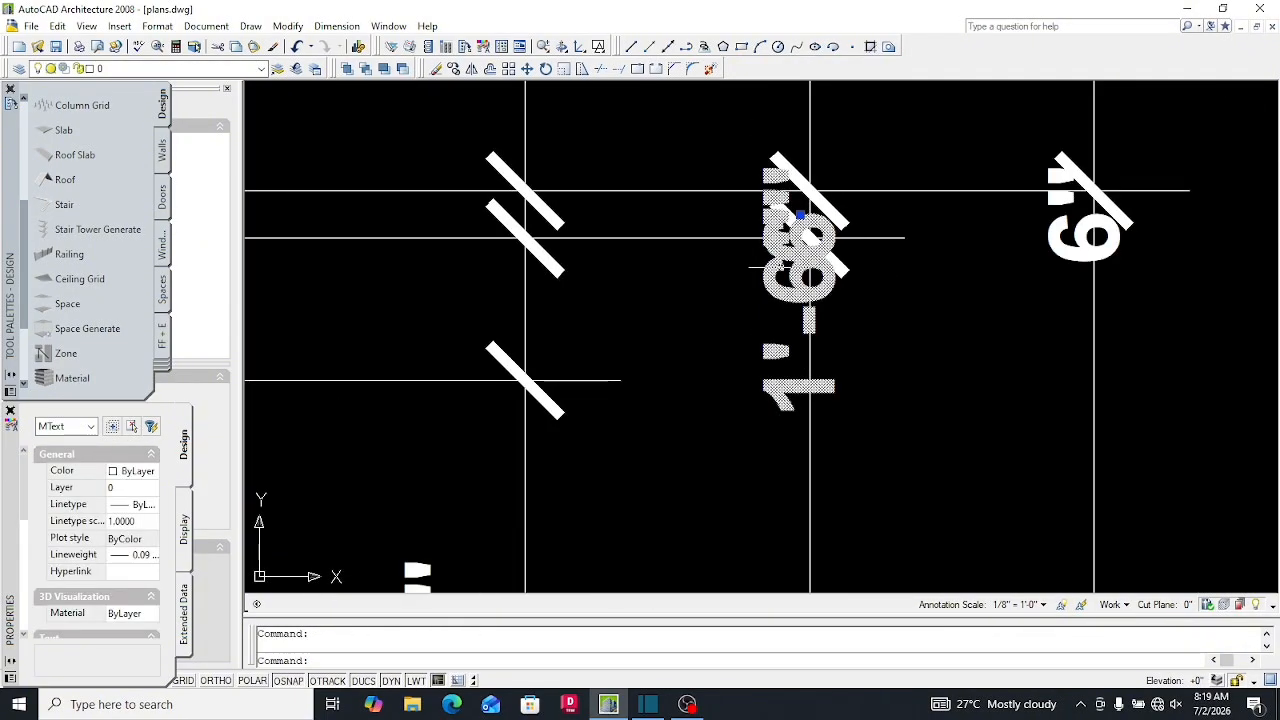
{"action": "scroll", "coordinate": [786, 251], "scroll_direction": "down", "scroll_amount": 3}
{"action": "key", "text": "Delete"}
Delete the 6" texts overlapping the 1'-6" texts and tick marks on the vertical 27'-0" line beside the porch toilet
{"action": "scroll", "coordinate": [805, 252], "scroll_direction": "down", "scroll_amount": 5}
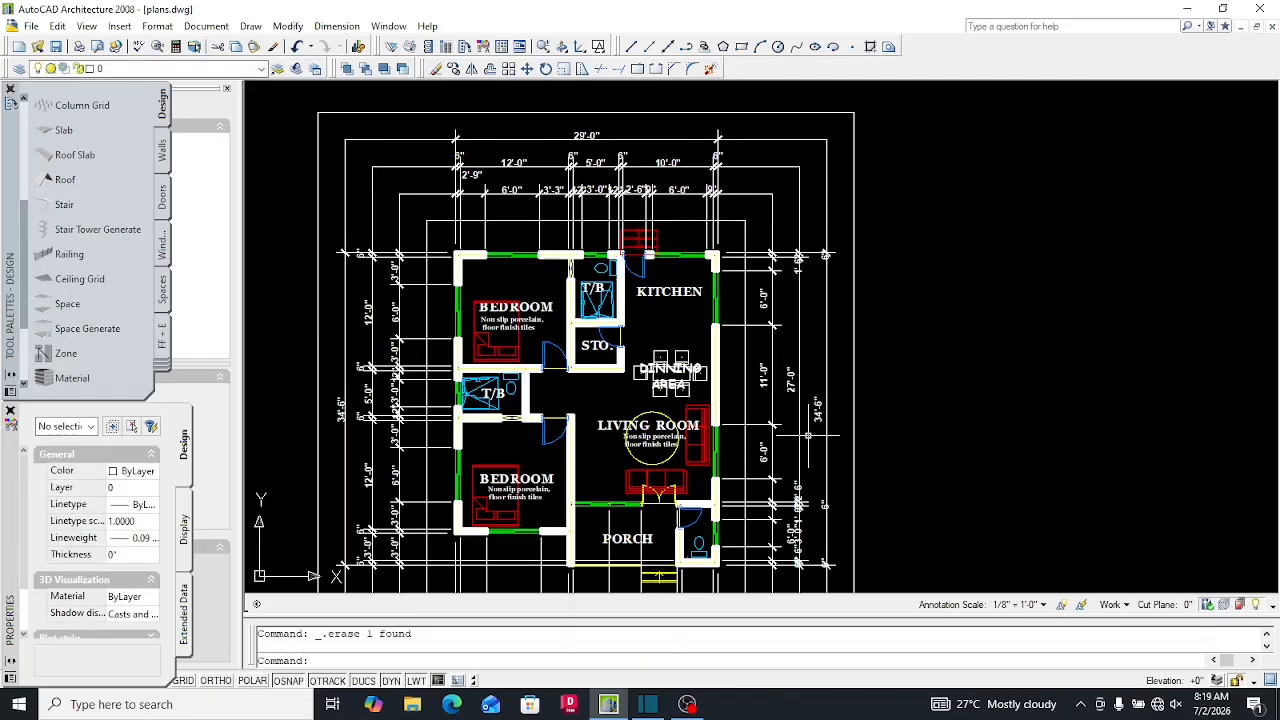
{"action": "scroll", "coordinate": [807, 435], "scroll_direction": "up", "scroll_amount": 5}
{"action": "scroll", "coordinate": [790, 450], "scroll_direction": "down", "scroll_amount": 3}
{"action": "scroll", "coordinate": [760, 480], "scroll_direction": "up", "scroll_amount": 10}
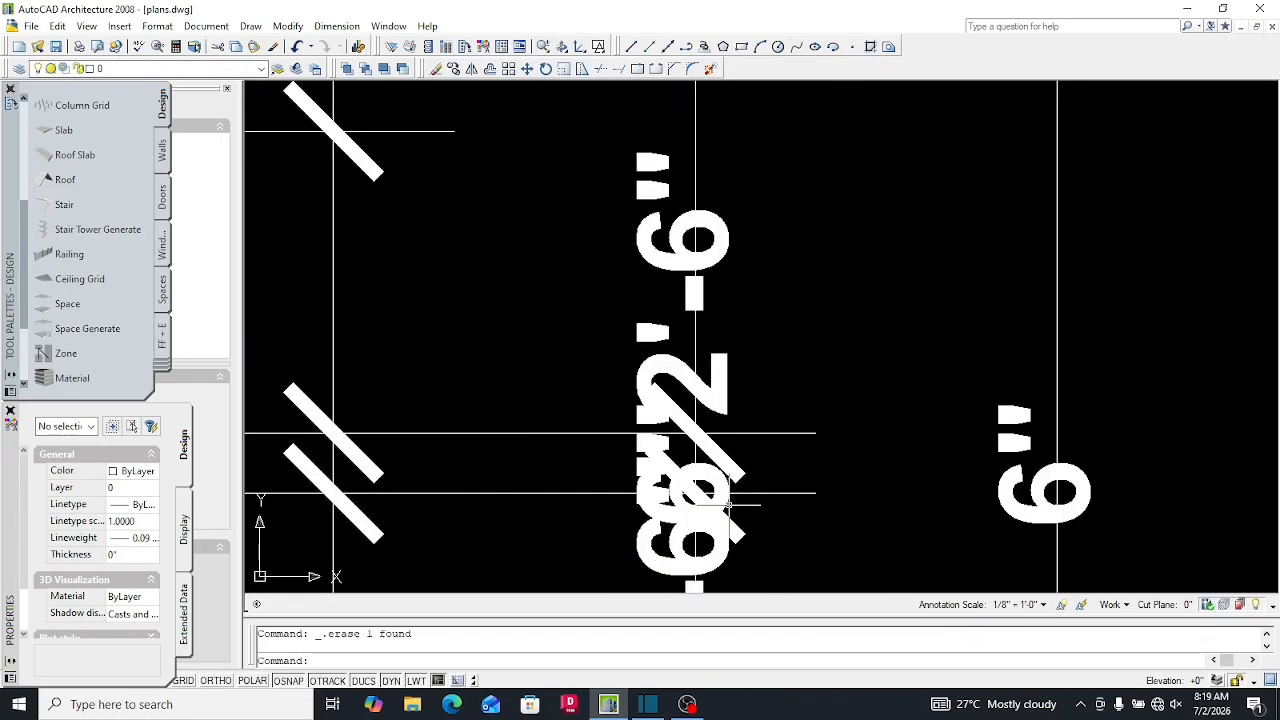
{"action": "scroll", "coordinate": [723, 498], "scroll_direction": "down", "scroll_amount": 5}
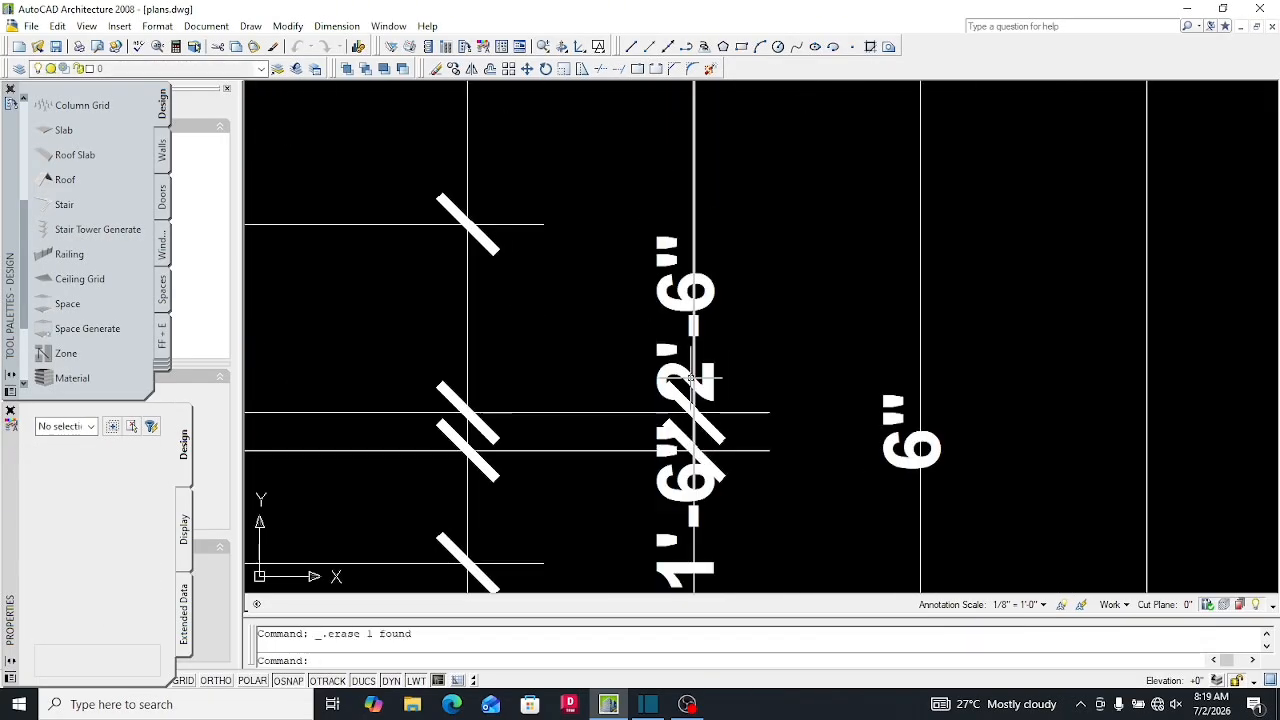
{"action": "scroll", "coordinate": [708, 490], "scroll_direction": "up", "scroll_amount": 10}
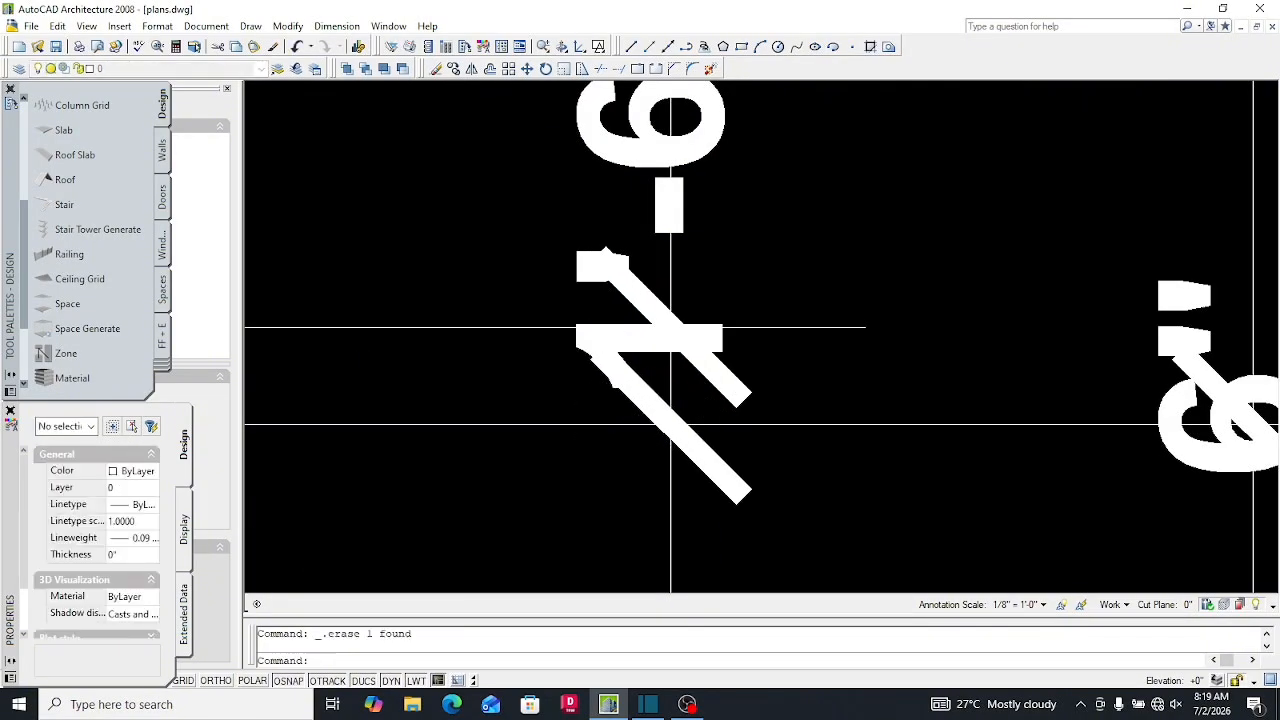
{"action": "scroll", "coordinate": [740, 420], "scroll_direction": "down", "scroll_amount": 5}
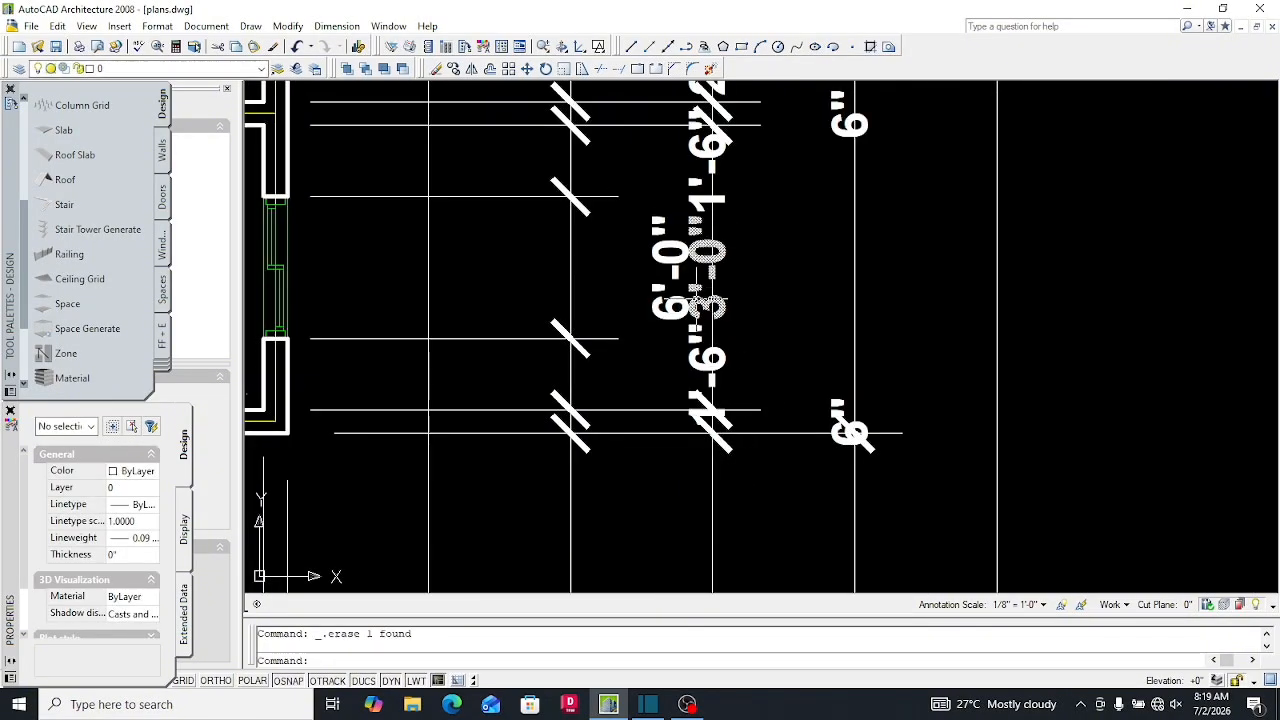
Change the 1'-6" text below the vertical 3'-0" text beside the porch toilet to 18"
{"action": "left_click", "coordinate": [708, 360]}
{"action": "key", "text": "Delete"}
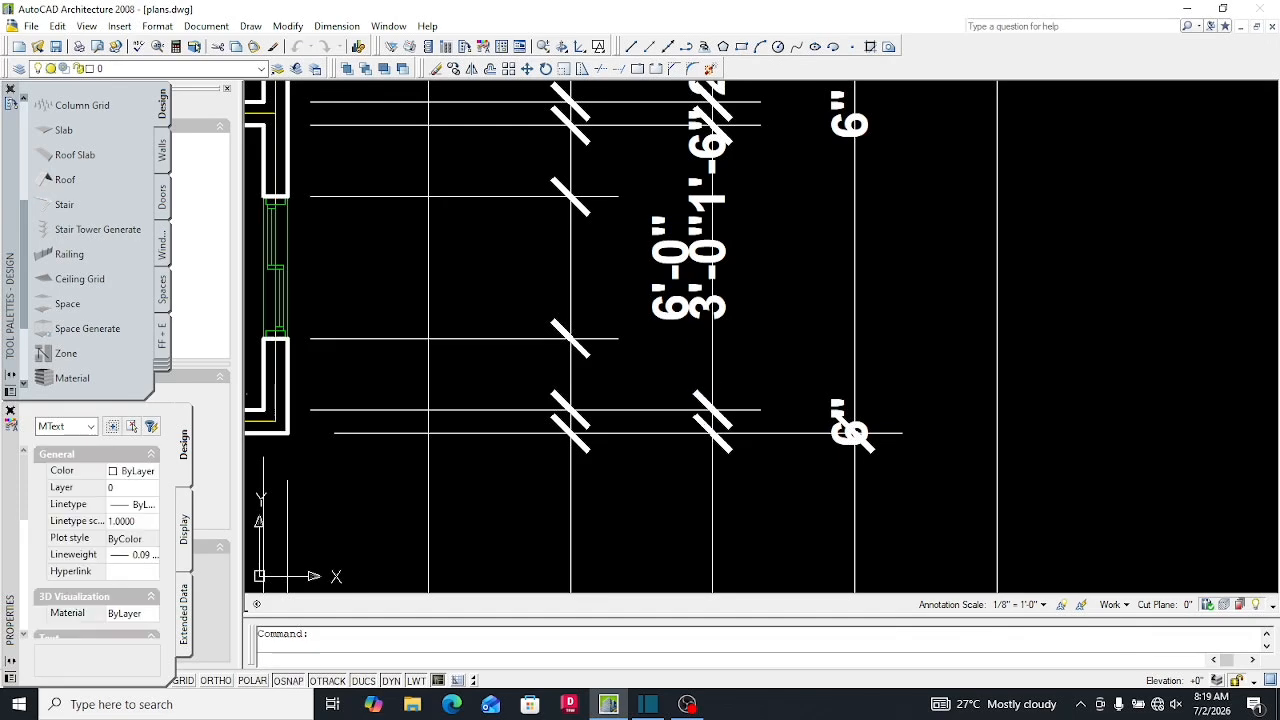
{"action": "left_click_drag", "start_coordinate": [711, 378], "coordinate": [737, 379]}
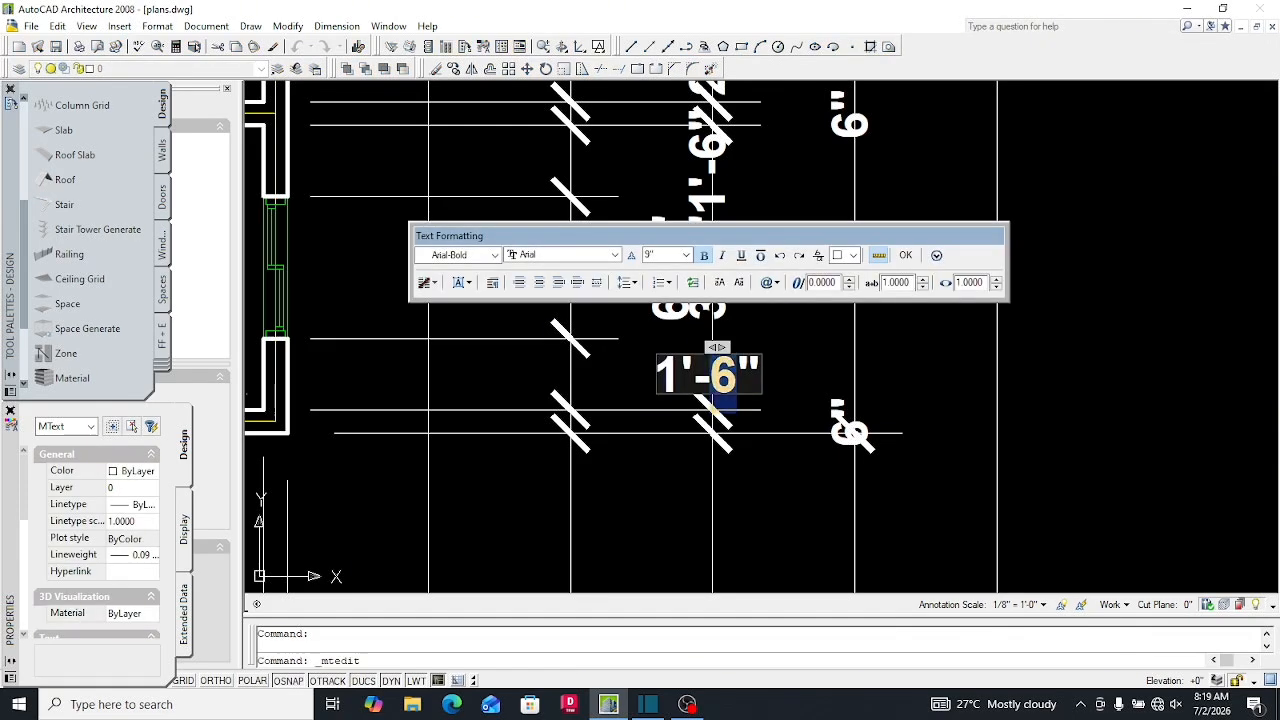
{"action": "type", "text": "8"}
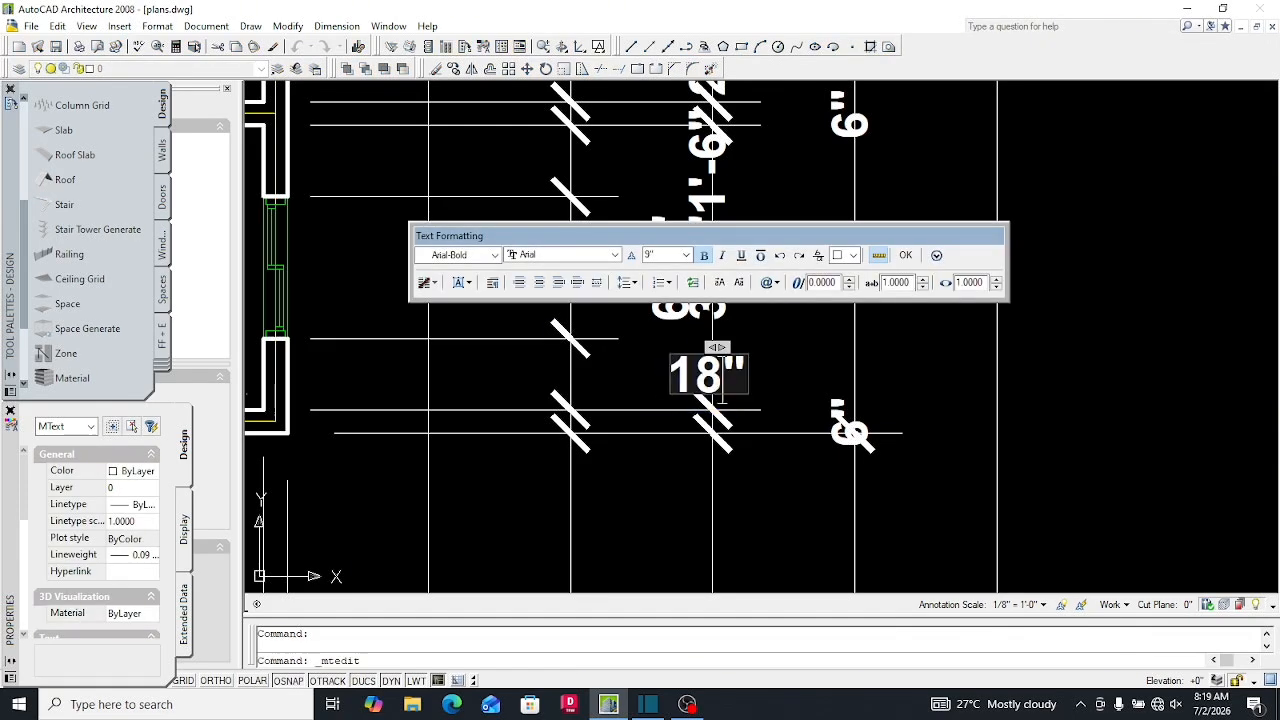
{"action": "left_click", "coordinate": [708, 147]}
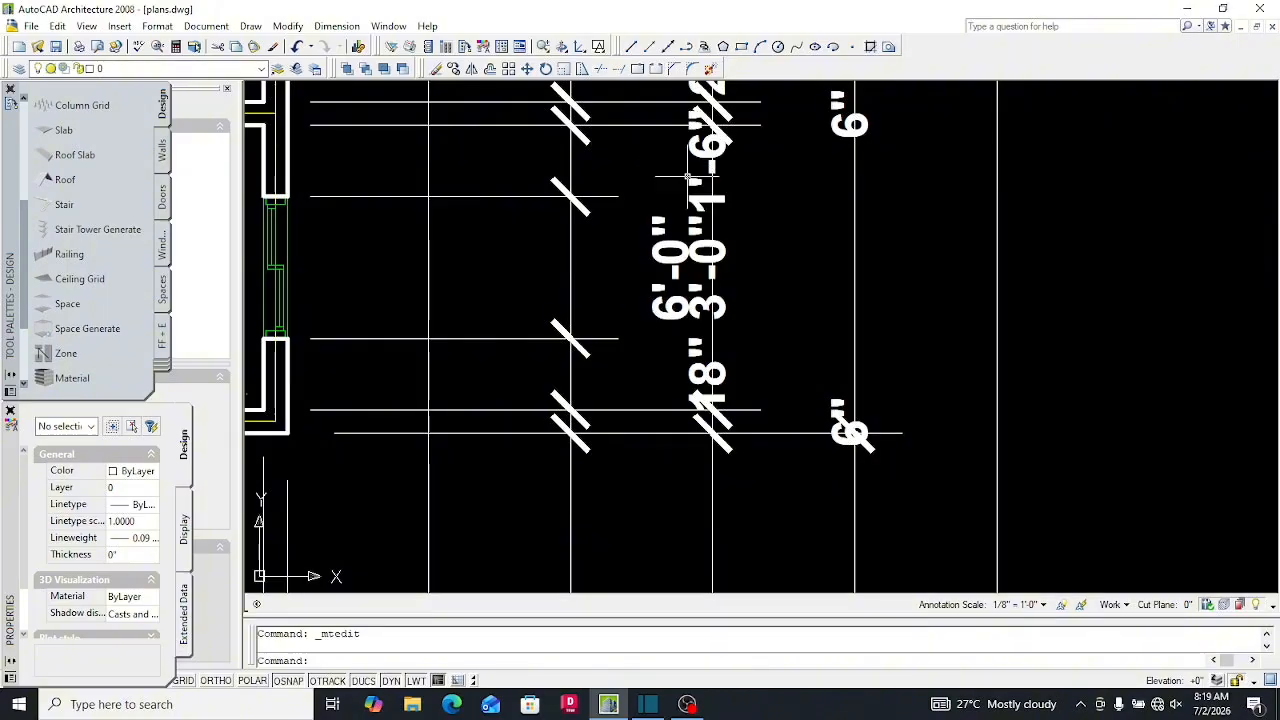
Change the 1'-6" text above the vertical 3'-0" text beside the porch toilet to 18"
{"action": "left_click", "coordinate": [708, 147]}
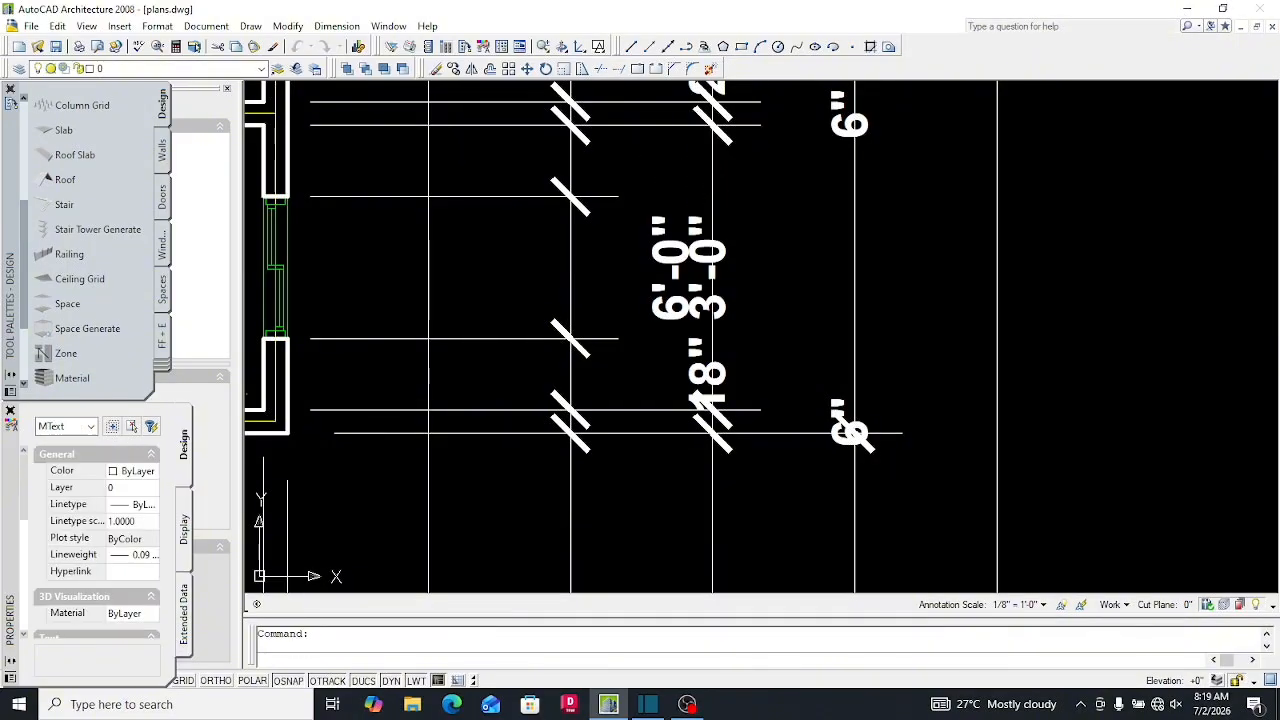
{"action": "left_click_drag", "start_coordinate": [738, 163], "coordinate": [683, 163]}
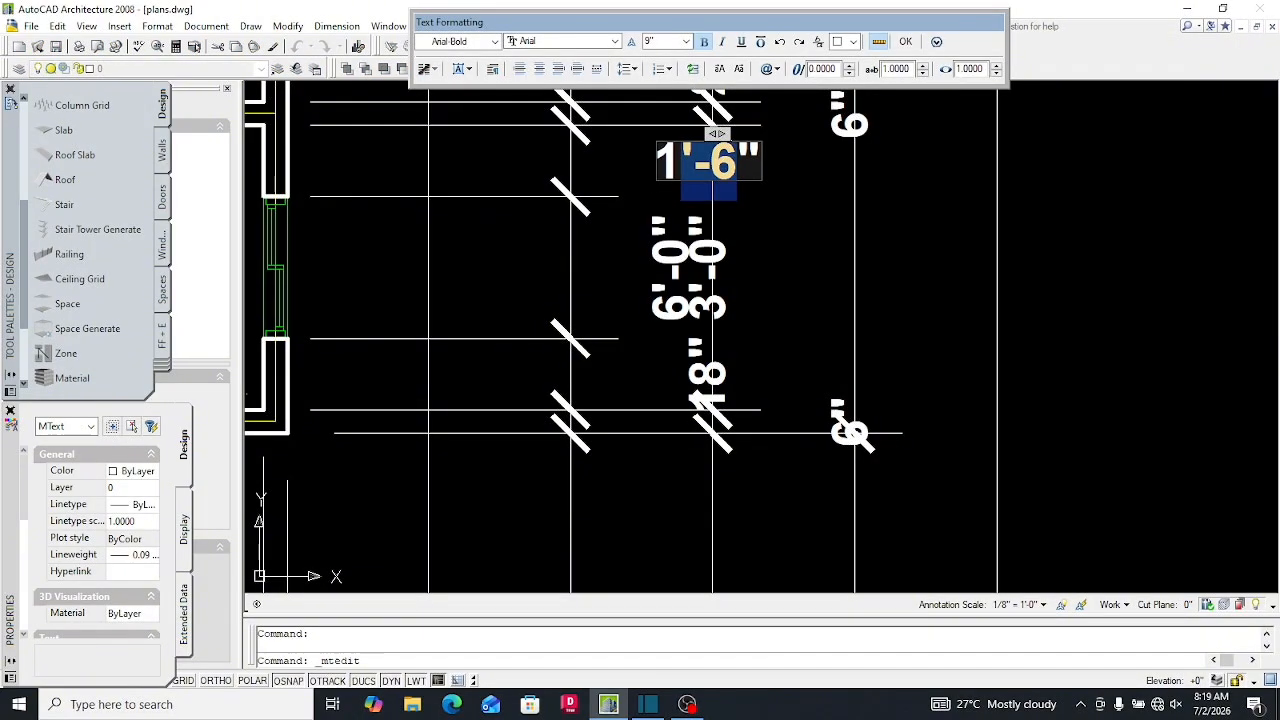
{"action": "type", "text": "8"}
{"action": "left_click", "coordinate": [711, 318]}
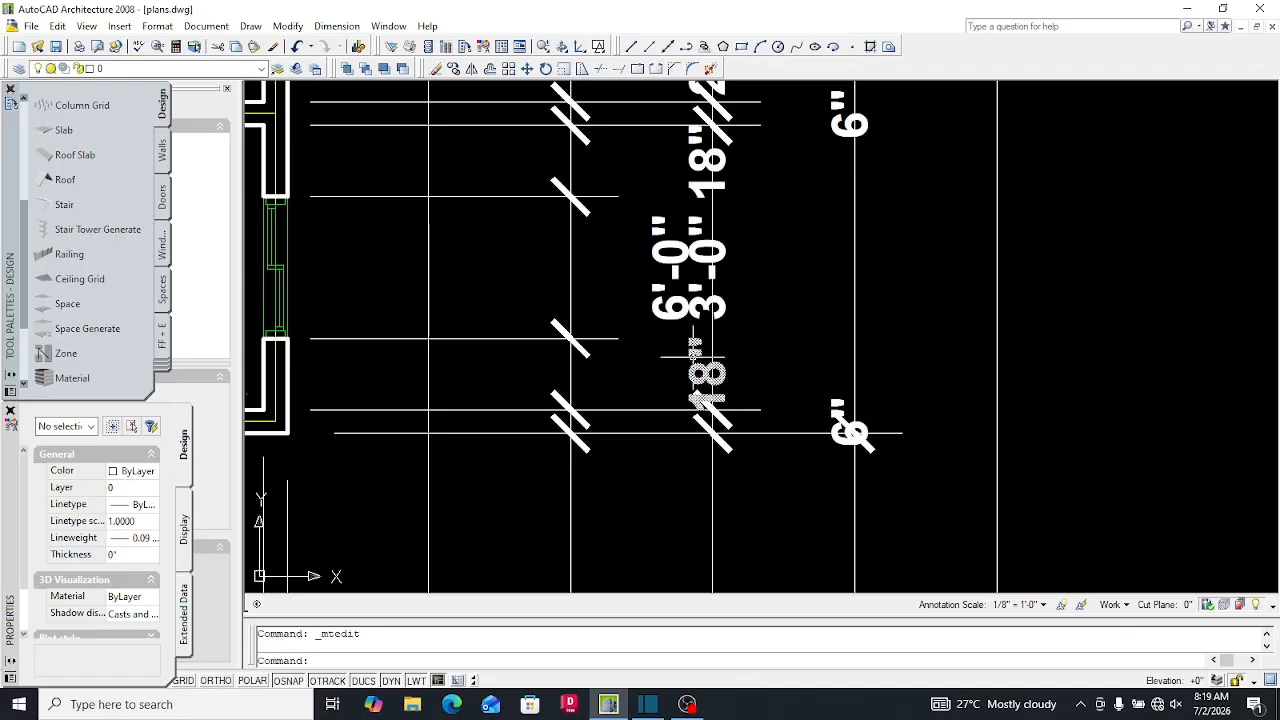
Move the 18", 3'-0" and 18" texts beside the porch toilet from the 27'-0" line to the inner vertical dimension line
{"action": "left_click", "coordinate": [700, 365]}
{"action": "left_click", "coordinate": [707, 285]}
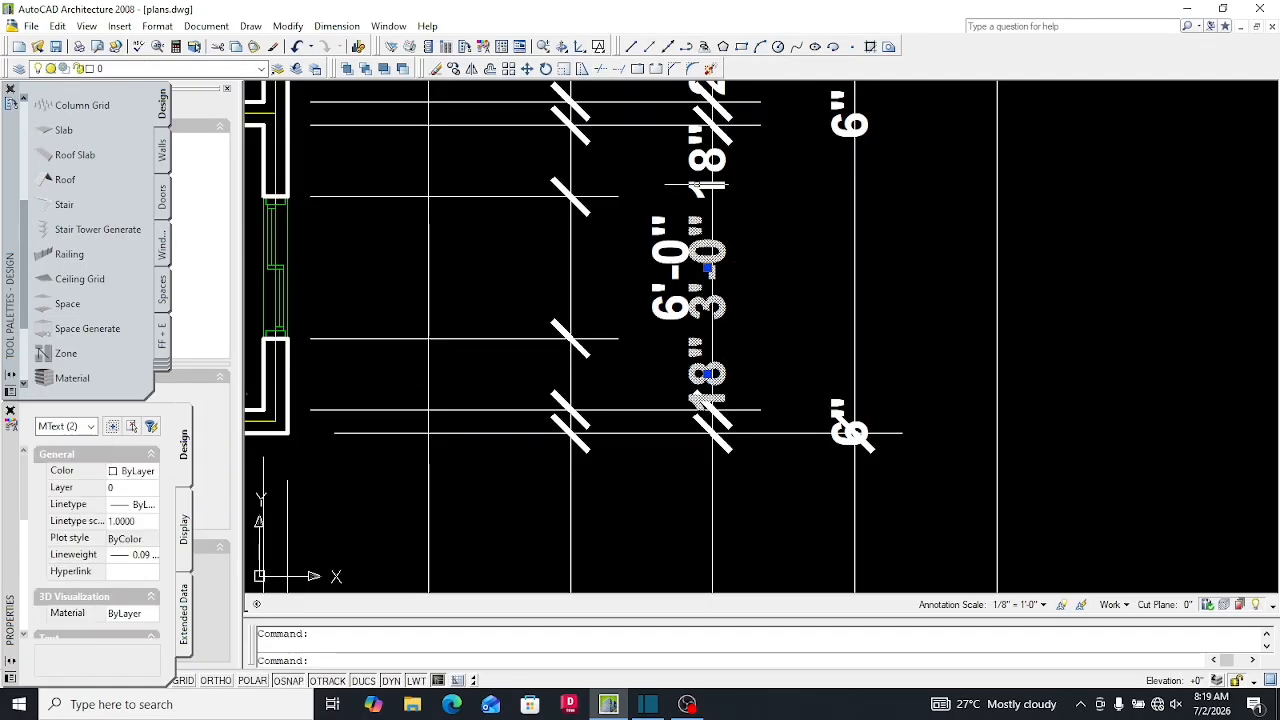
{"action": "left_click", "coordinate": [697, 170]}
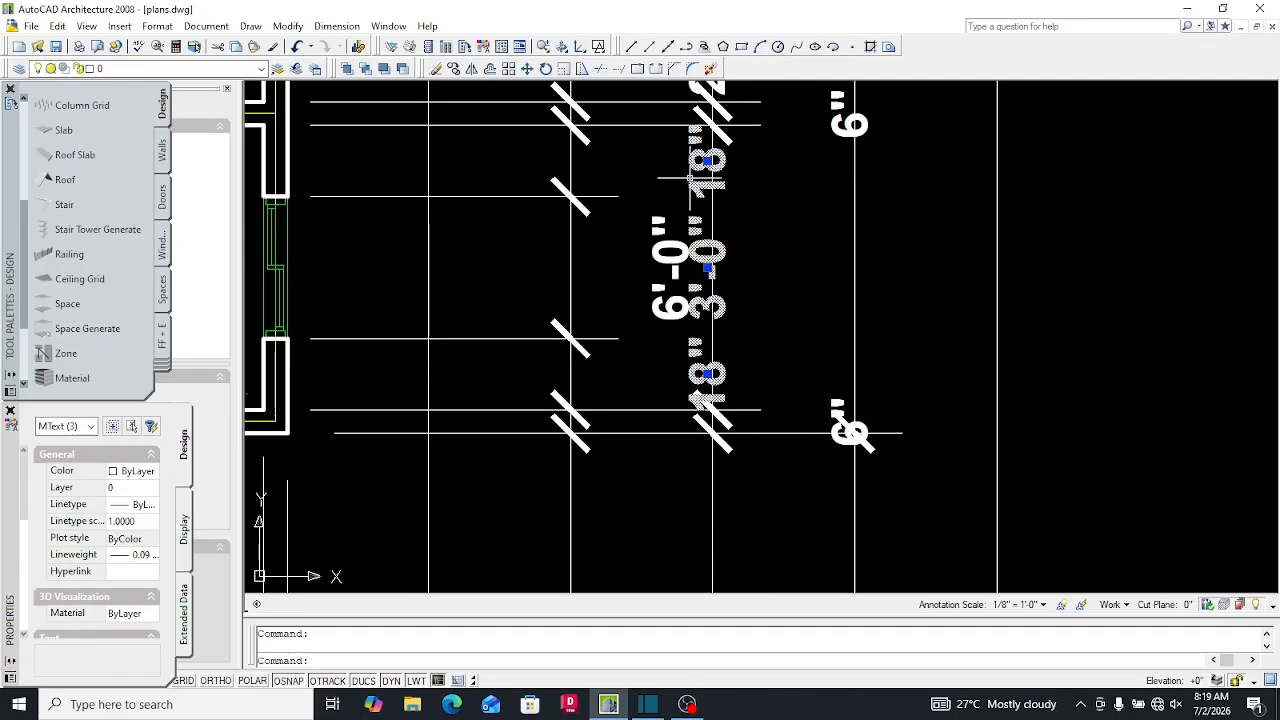
{"action": "type", "text": "m"}
{"action": "key", "text": "Return"}
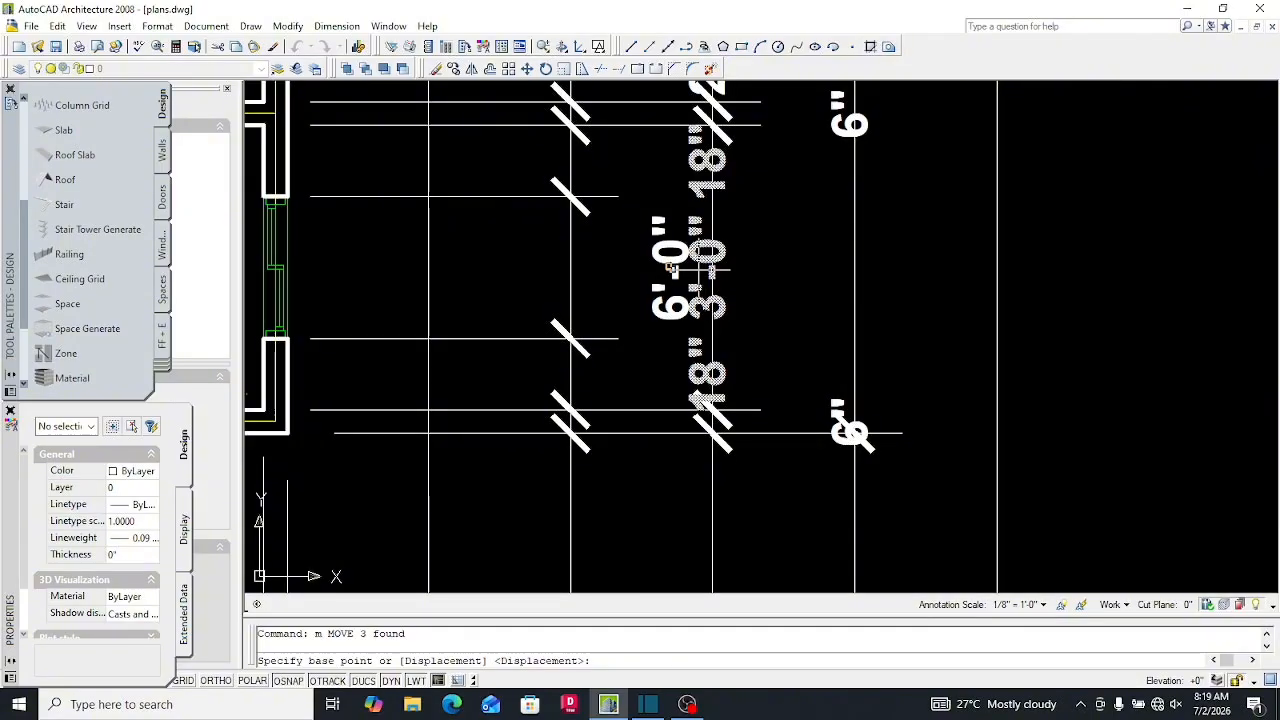
{"action": "scroll", "coordinate": [708, 268], "scroll_direction": "up", "scroll_amount": 3}
{"action": "scroll", "coordinate": [700, 287], "scroll_direction": "up", "scroll_amount": 3}
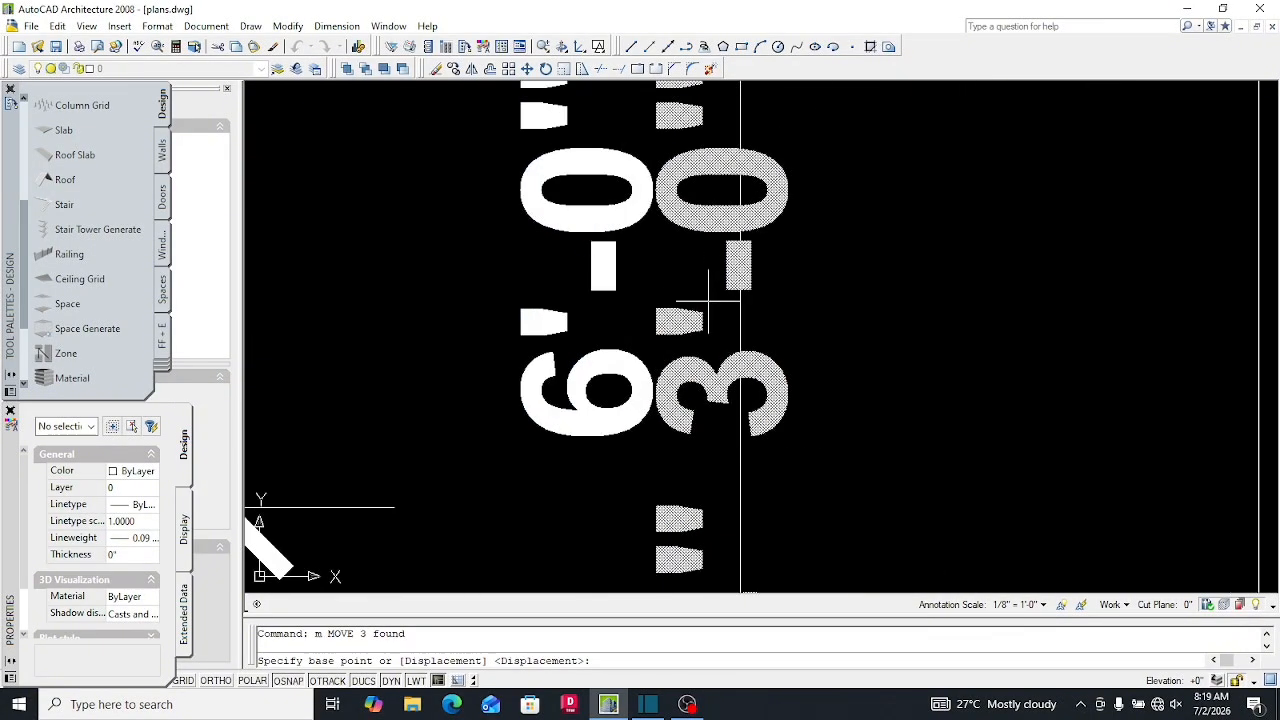
{"action": "left_click", "coordinate": [708, 298]}
{"action": "scroll", "coordinate": [708, 298], "scroll_direction": "down", "scroll_amount": 4}
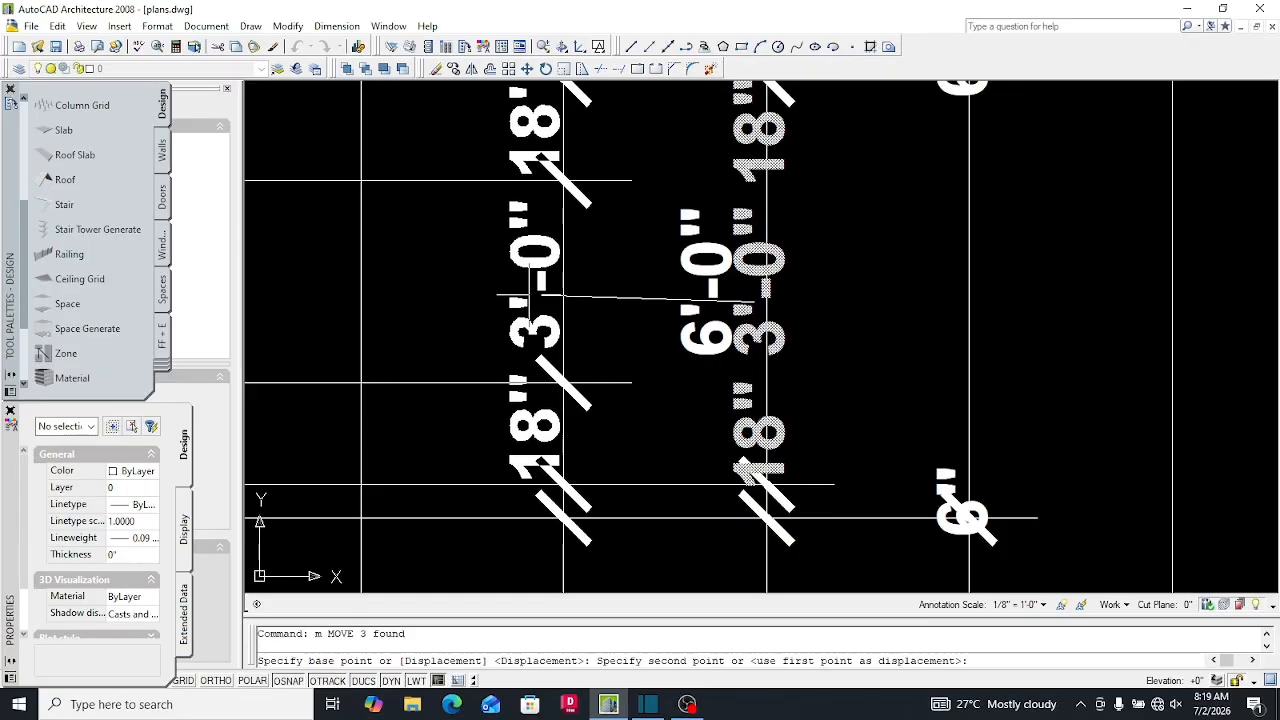
{"action": "left_click", "coordinate": [530, 294]}
Move the two 6'-0" window texts, the 11'-0", the 27'-0" and the porch toilet's 6'-0" text together closer to their vertical dimension lines
{"action": "scroll", "coordinate": [612, 352], "scroll_direction": "down", "scroll_amount": 4}
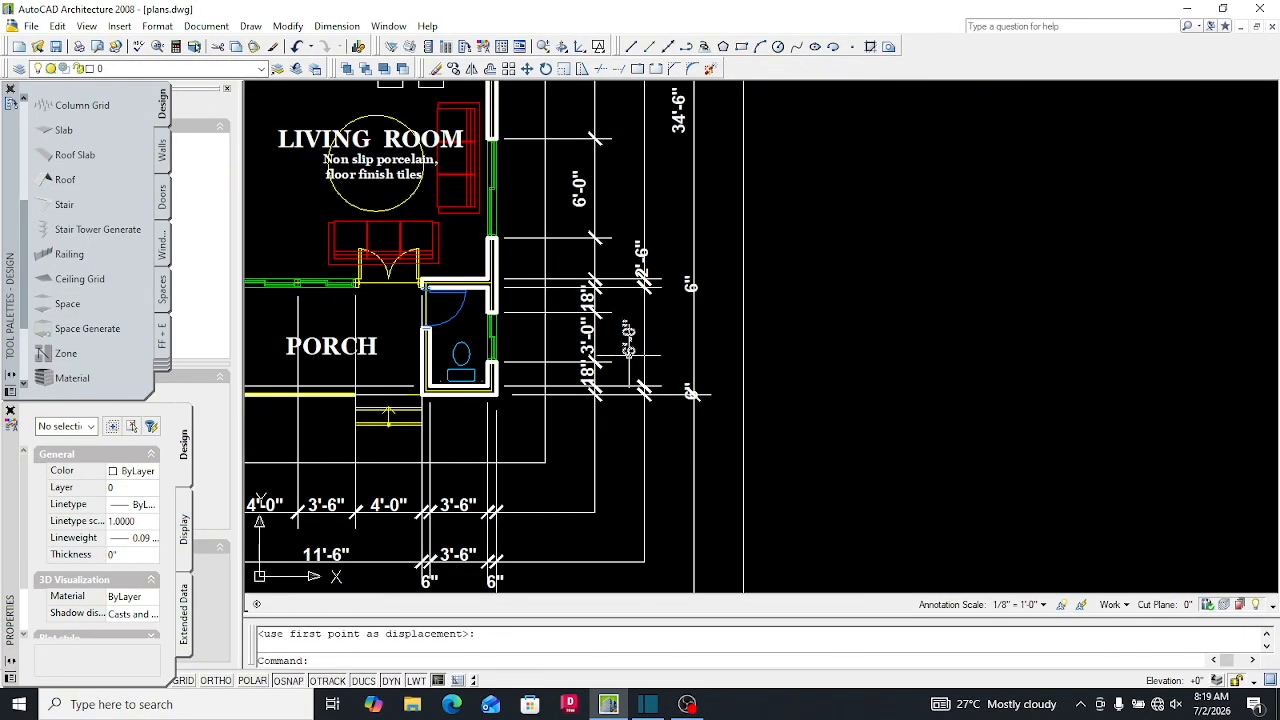
{"action": "left_click", "coordinate": [628, 340]}
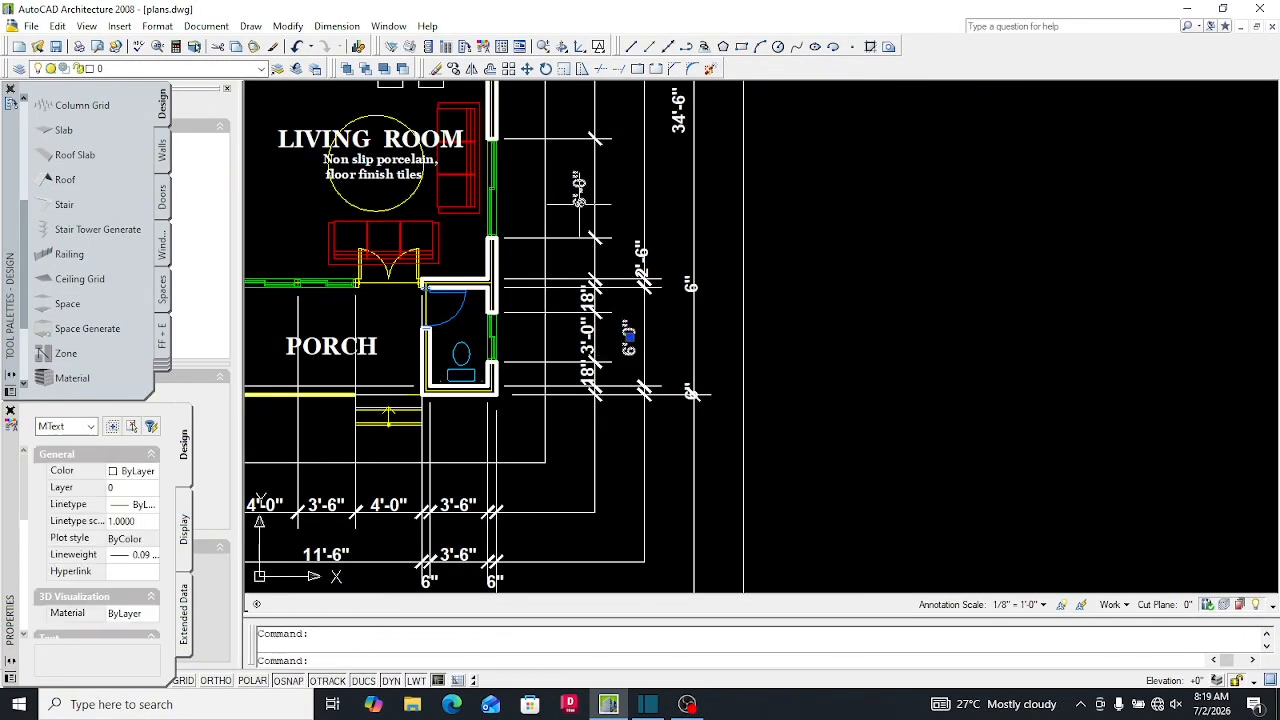
{"action": "left_click", "coordinate": [579, 203]}
{"action": "scroll", "coordinate": [588, 334], "scroll_direction": "down", "scroll_amount": 5}
{"action": "scroll", "coordinate": [587, 293], "scroll_direction": "up", "scroll_amount": 7}
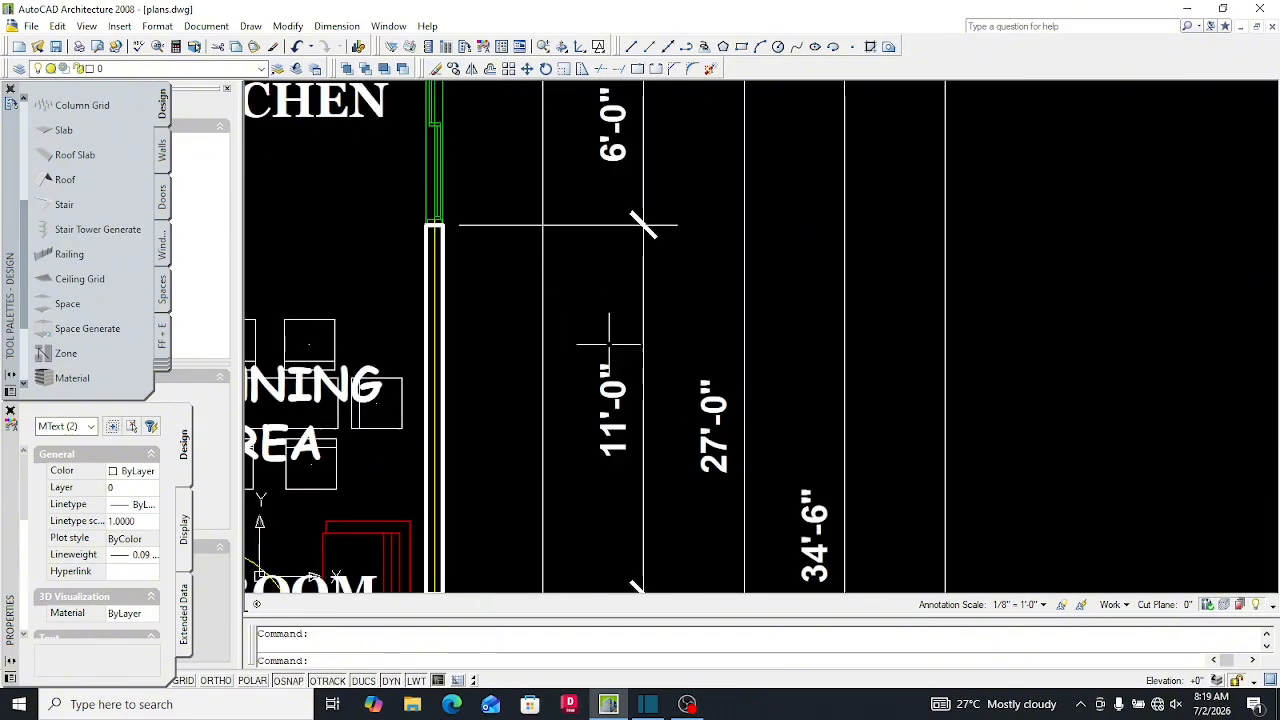
{"action": "left_click", "coordinate": [612, 386]}
{"action": "left_click", "coordinate": [711, 412]}
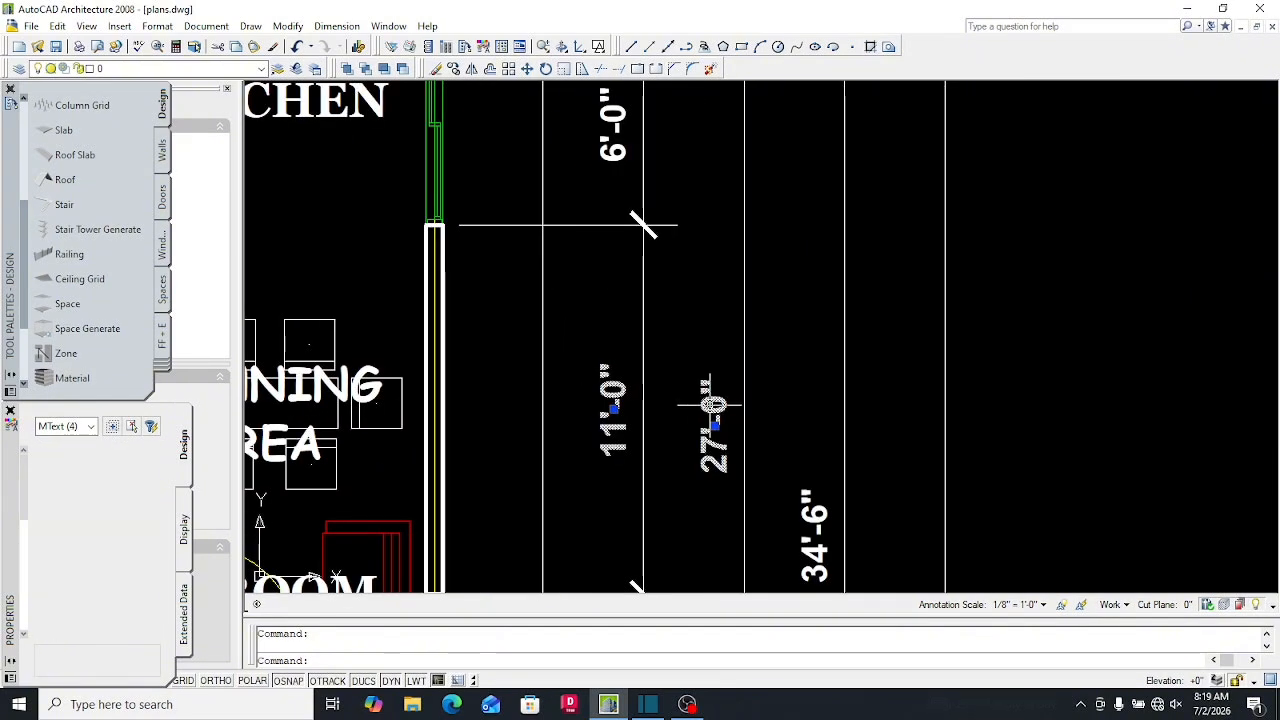
{"action": "left_click", "coordinate": [628, 160]}
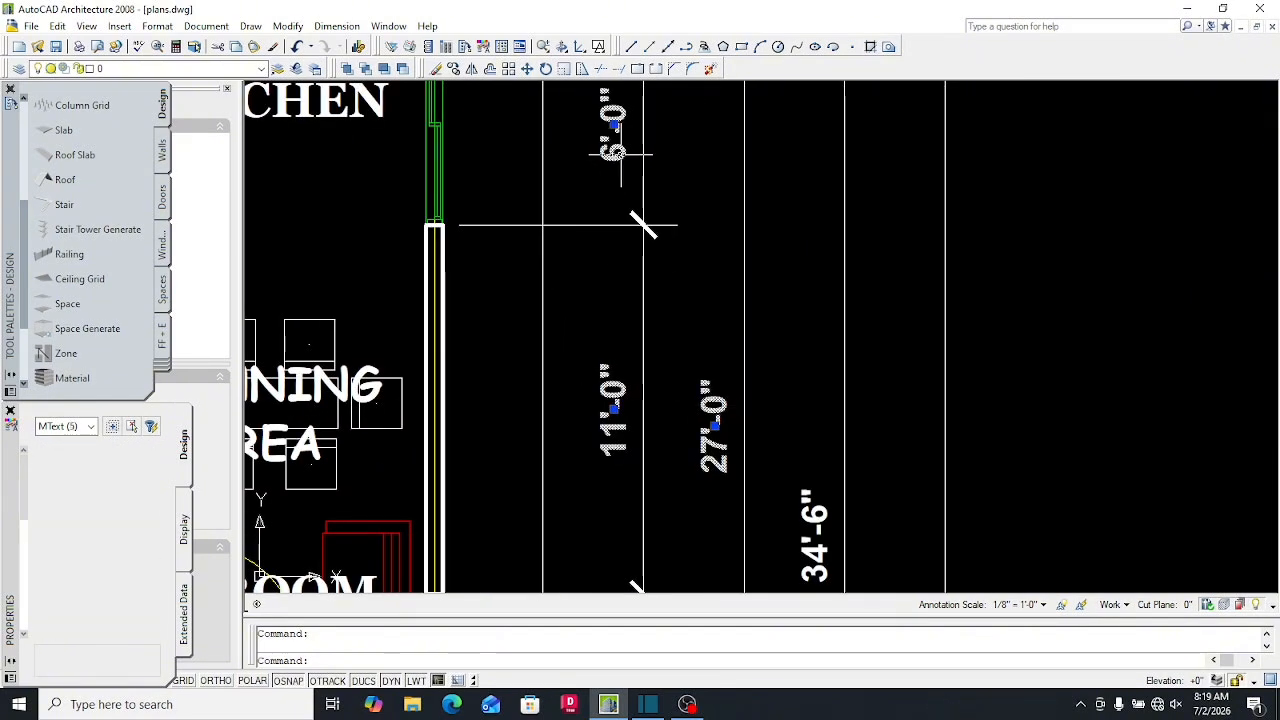
{"action": "scroll", "coordinate": [645, 200], "scroll_direction": "down", "scroll_amount": 3}
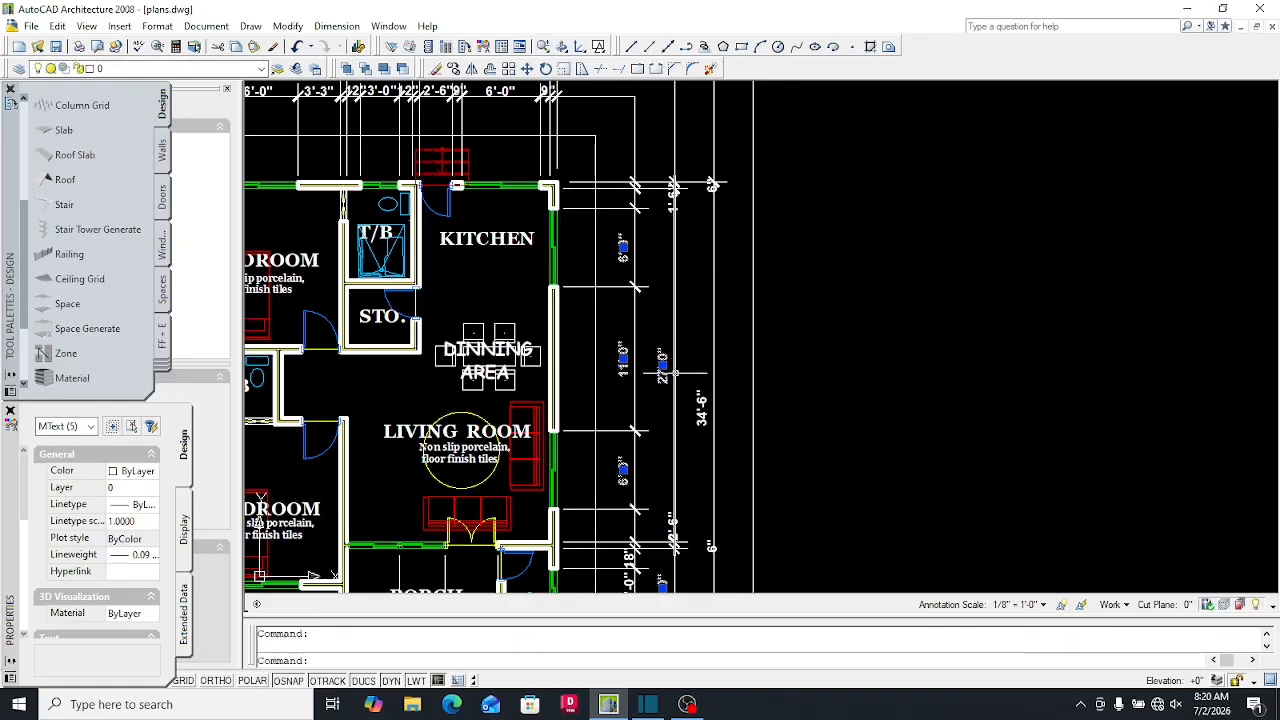
{"action": "type", "text": "m"}
{"action": "key", "text": "Return"}
{"action": "scroll", "coordinate": [640, 340], "scroll_direction": "up", "scroll_amount": 10}
{"action": "left_click", "coordinate": [593, 270]}
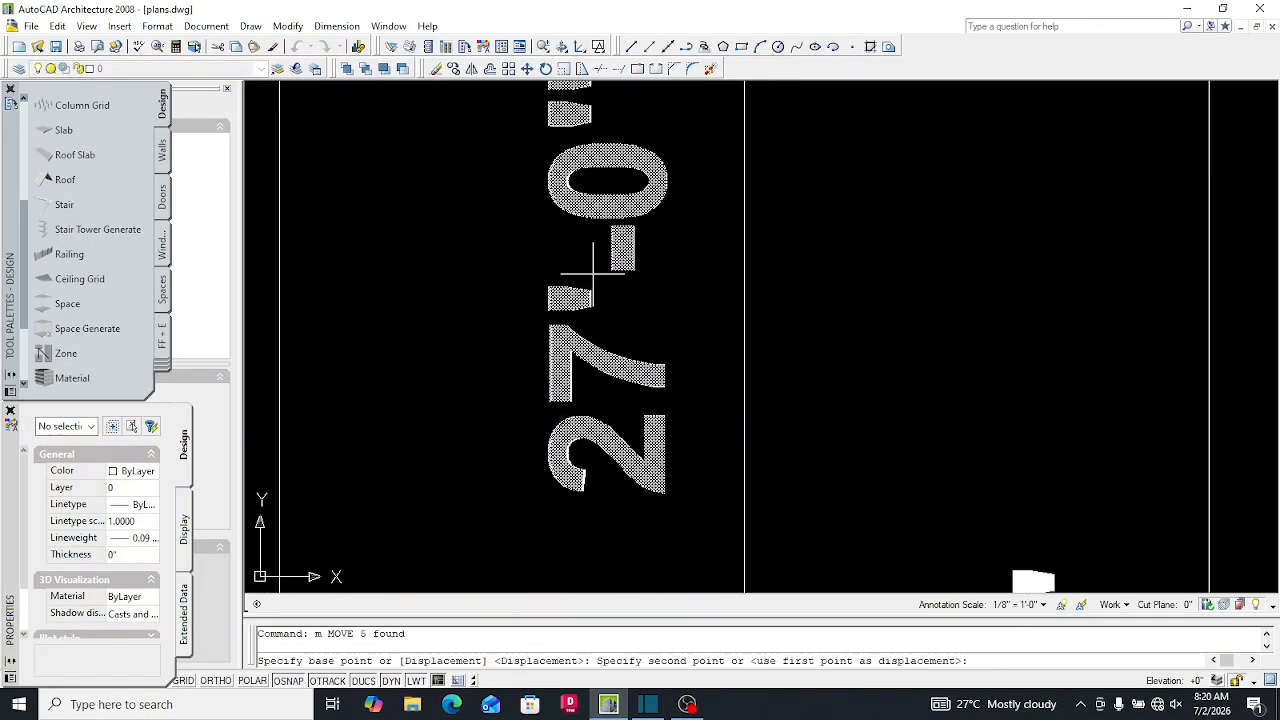
{"action": "left_click", "coordinate": [670, 286]}
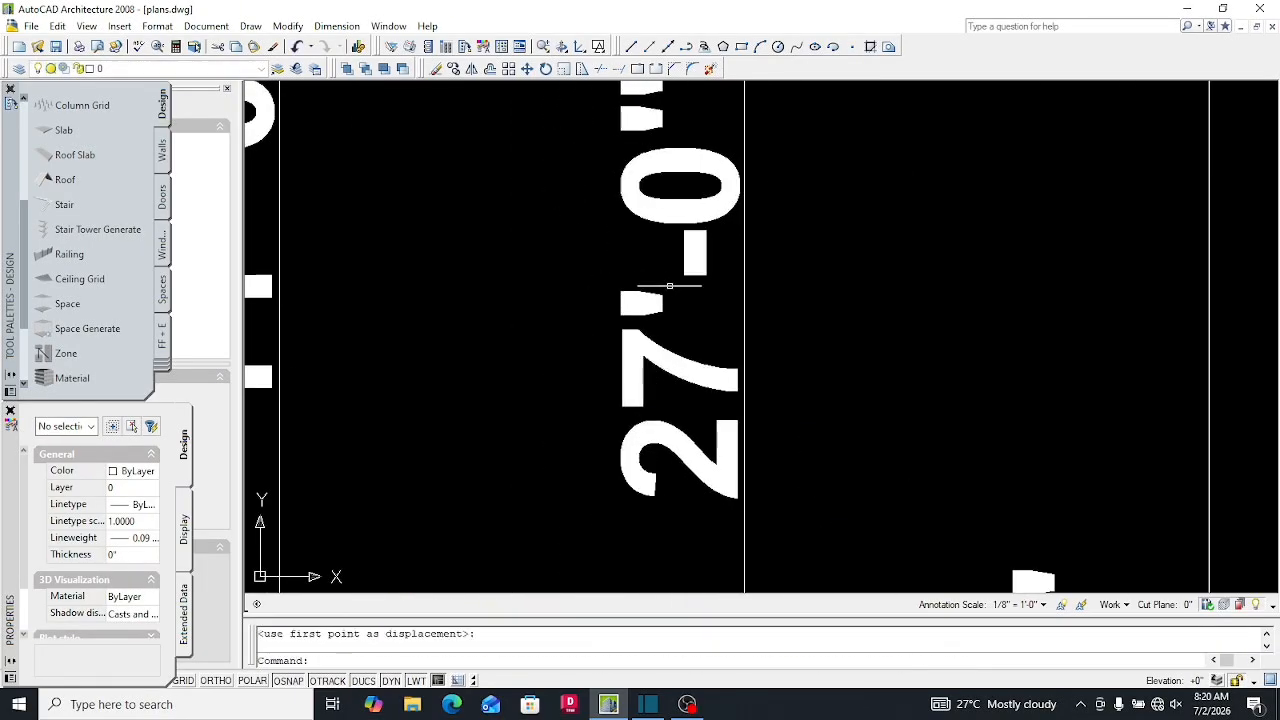
Move the vertical 34'-6" text closer to its dimension line
{"action": "scroll", "coordinate": [670, 286], "scroll_direction": "down", "scroll_amount": 5}
{"action": "scroll", "coordinate": [730, 420], "scroll_direction": "down", "scroll_amount": 1}
{"action": "left_click", "coordinate": [712, 422]}
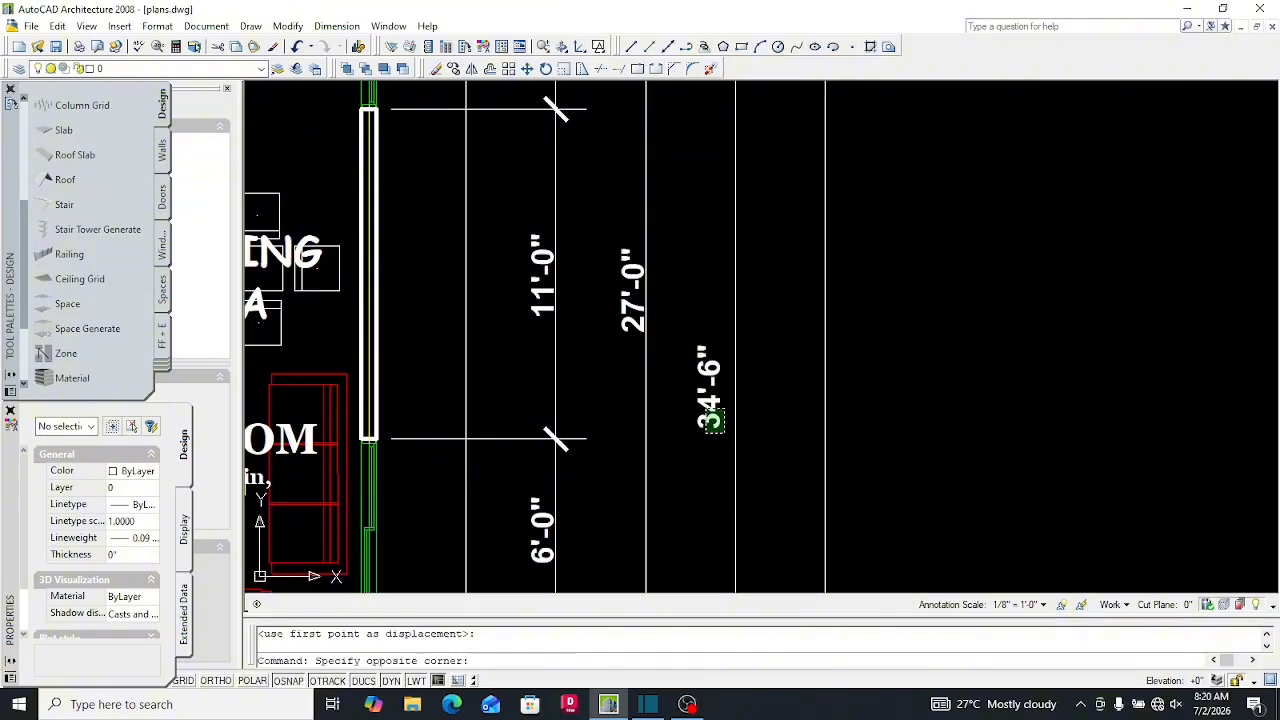
{"action": "left_click", "coordinate": [723, 366]}
{"action": "type", "text": "m"}
{"action": "key", "text": "Return"}
{"action": "scroll", "coordinate": [700, 390], "scroll_direction": "up", "scroll_amount": 5}
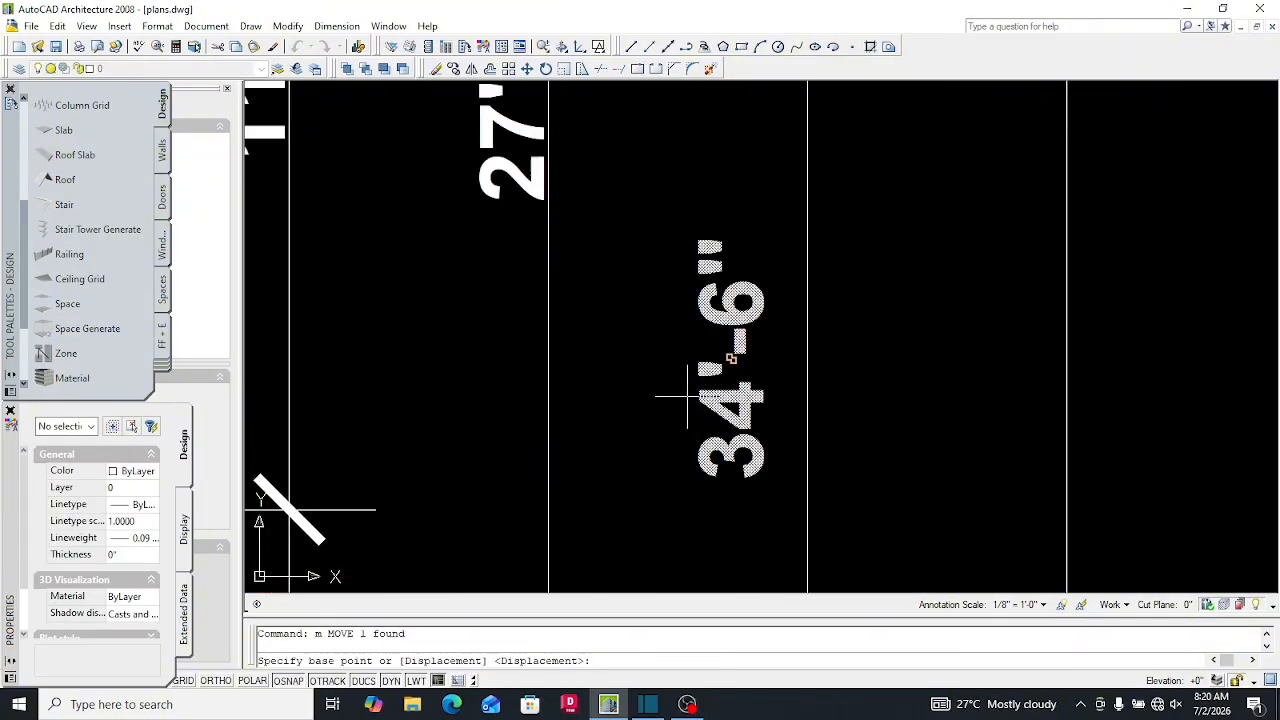
{"action": "left_click", "coordinate": [627, 436]}
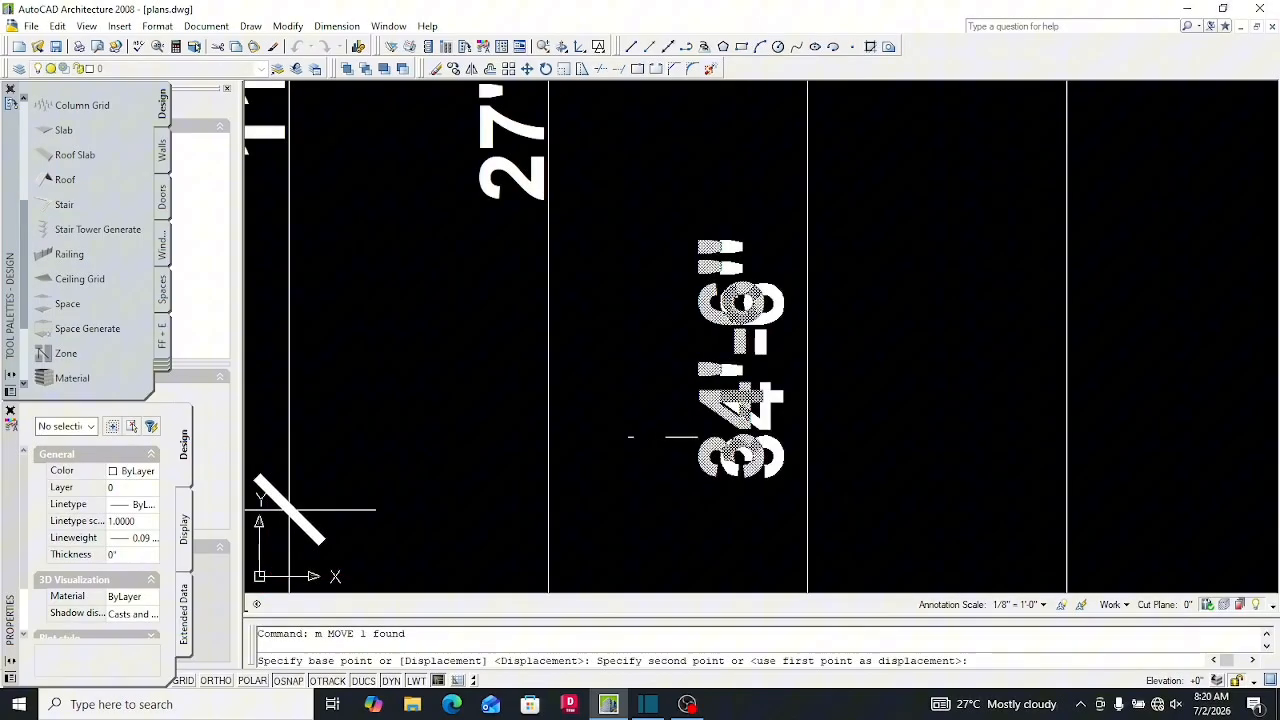
{"action": "left_click", "coordinate": [670, 430]}
Move the 2'-6" text from the vertical 27'-0" line to the inner dimension line, between the tick marks beside the lower living room wall
{"action": "scroll", "coordinate": [685, 392], "scroll_direction": "down", "scroll_amount": 5}
{"action": "scroll", "coordinate": [682, 430], "scroll_direction": "up", "scroll_amount": 4}
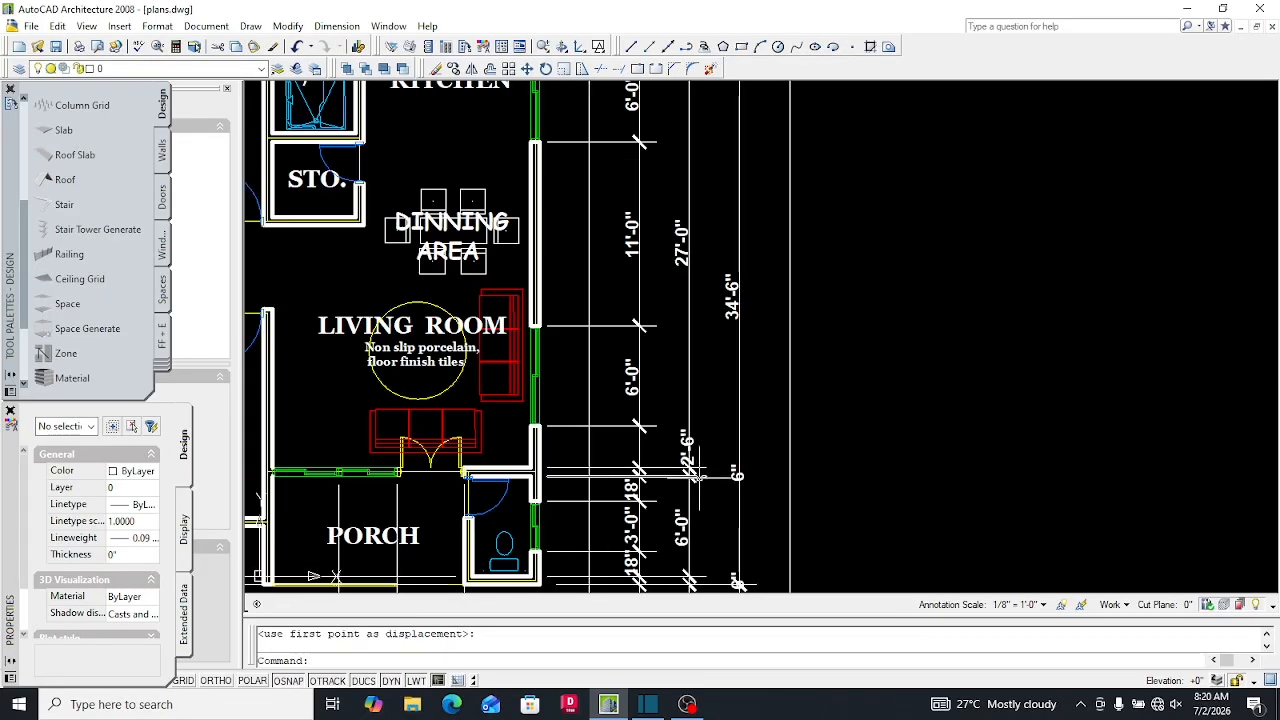
{"action": "left_click", "coordinate": [683, 436]}
{"action": "scroll", "coordinate": [684, 432], "scroll_direction": "down", "scroll_amount": 4}
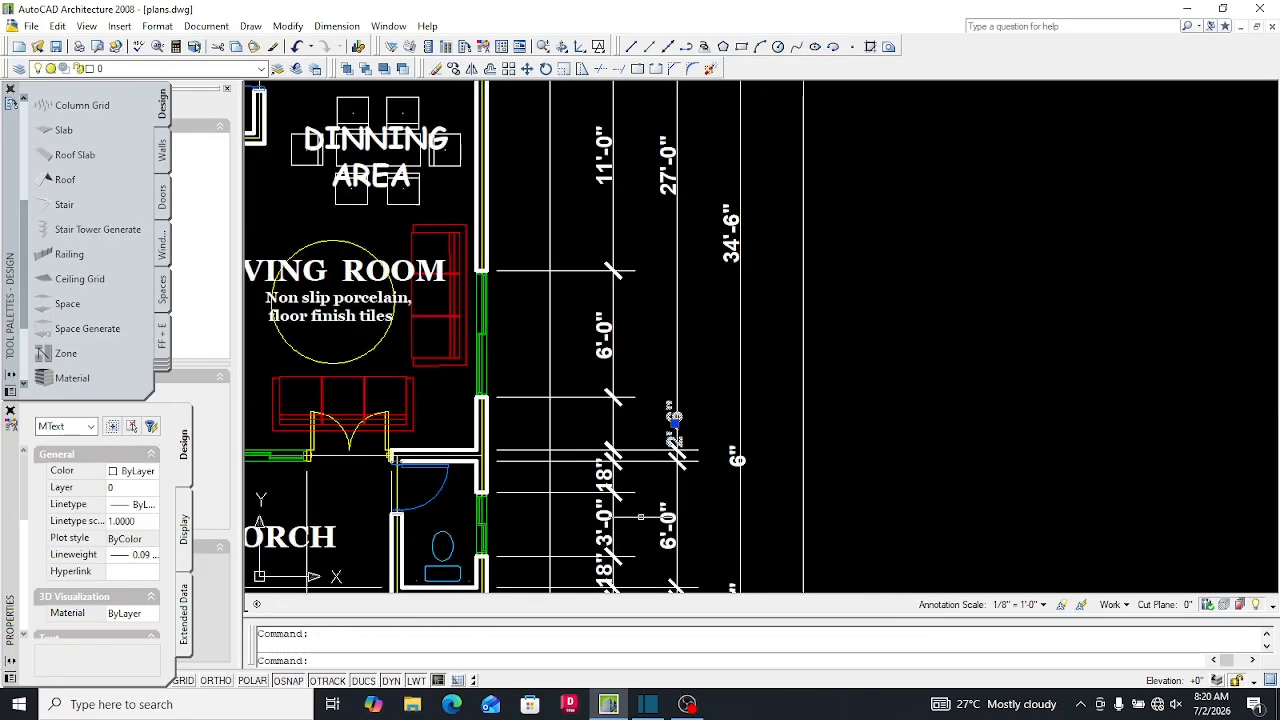
{"action": "scroll", "coordinate": [667, 541], "scroll_direction": "up", "scroll_amount": 4}
{"action": "type", "text": "m"}
{"action": "key", "text": "space"}
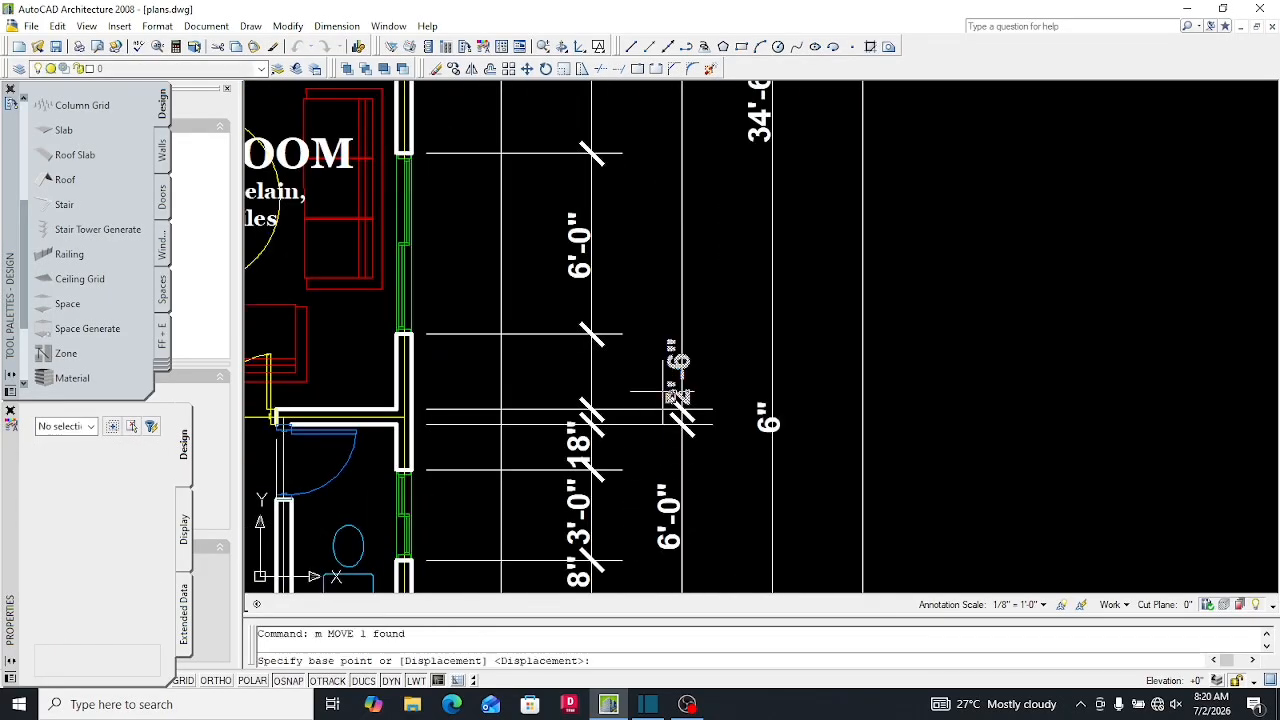
{"action": "scroll", "coordinate": [666, 363], "scroll_direction": "up", "scroll_amount": 6}
{"action": "left_click", "coordinate": [652, 370]}
{"action": "scroll", "coordinate": [744, 304], "scroll_direction": "down", "scroll_amount": 2}
{"action": "scroll", "coordinate": [762, 298], "scroll_direction": "down", "scroll_amount": 4}
{"action": "scroll", "coordinate": [645, 318], "scroll_direction": "up", "scroll_amount": 4}
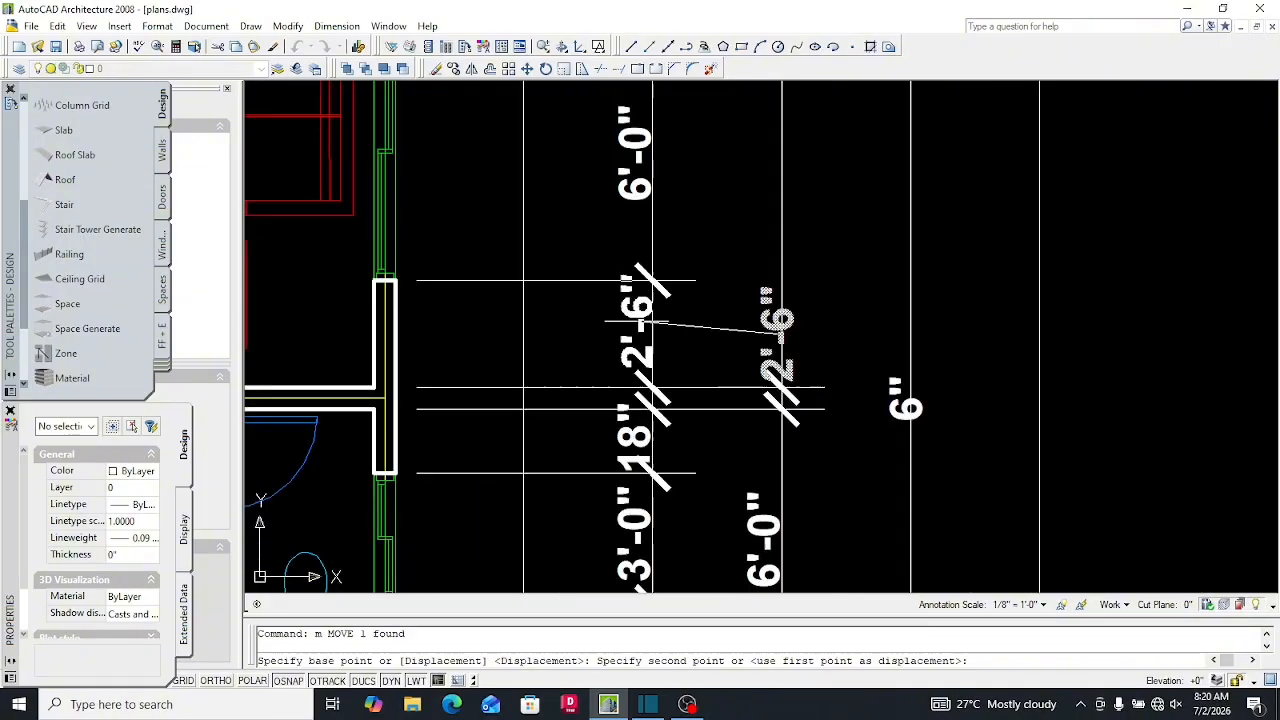
{"action": "left_click", "coordinate": [641, 337]}
Move the three 6" texts from the vertical 34'-6" line to beside the tick marks of the 27'-0" line
{"action": "scroll", "coordinate": [645, 360], "scroll_direction": "down", "scroll_amount": 4}
{"action": "scroll", "coordinate": [666, 370], "scroll_direction": "down", "scroll_amount": 4}
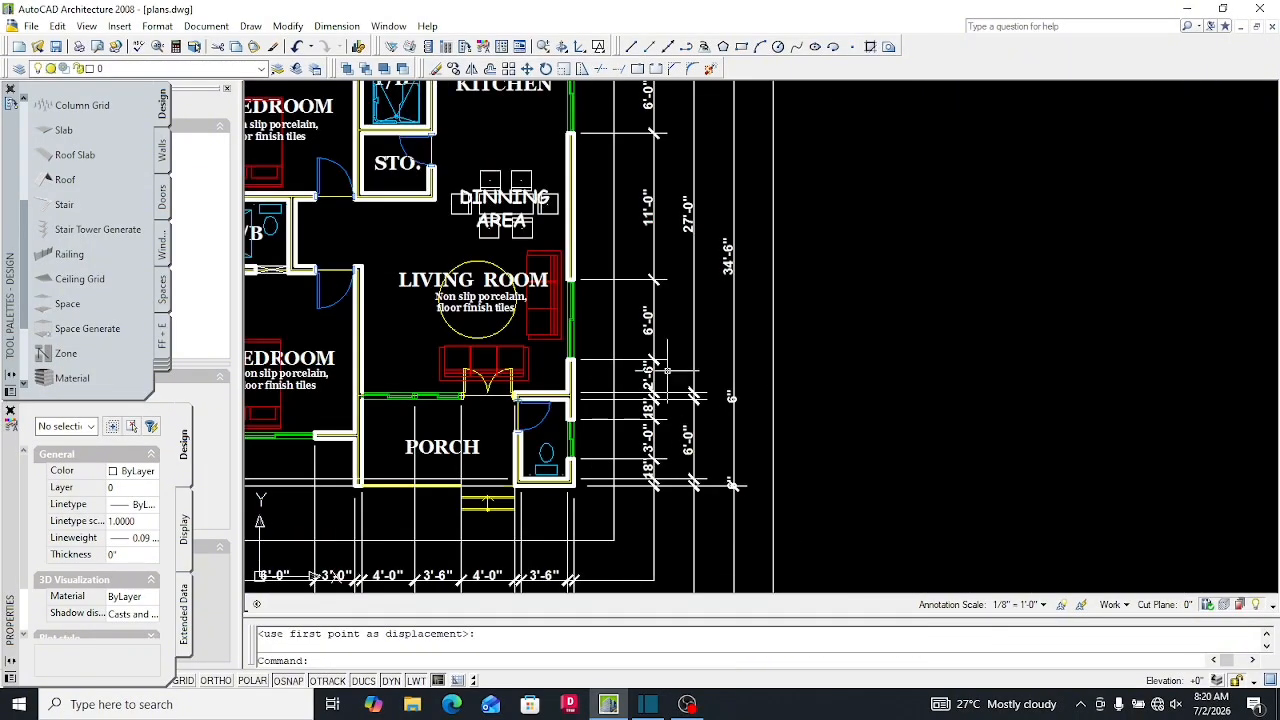
{"action": "scroll", "coordinate": [658, 359], "scroll_direction": "down", "scroll_amount": 2}
{"action": "scroll", "coordinate": [663, 430], "scroll_direction": "up", "scroll_amount": 6}
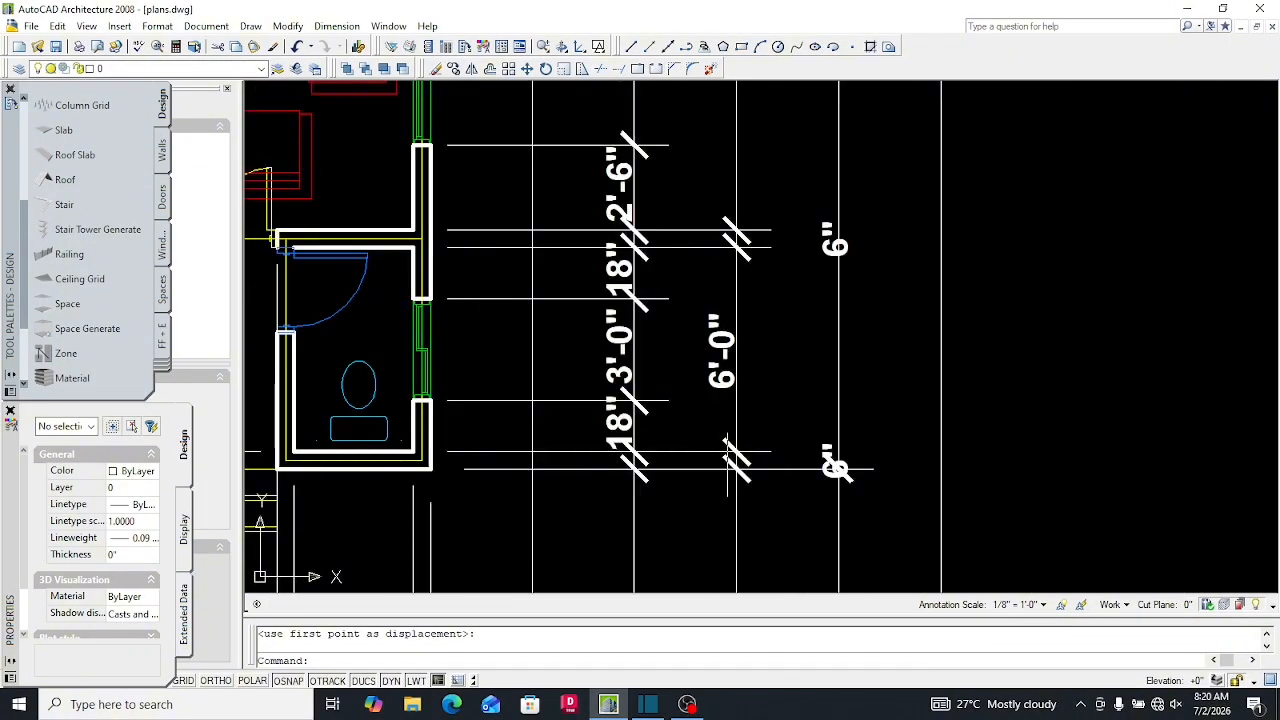
{"action": "scroll", "coordinate": [726, 514], "scroll_direction": "down", "scroll_amount": 3}
{"action": "scroll", "coordinate": [767, 503], "scroll_direction": "up", "scroll_amount": 5}
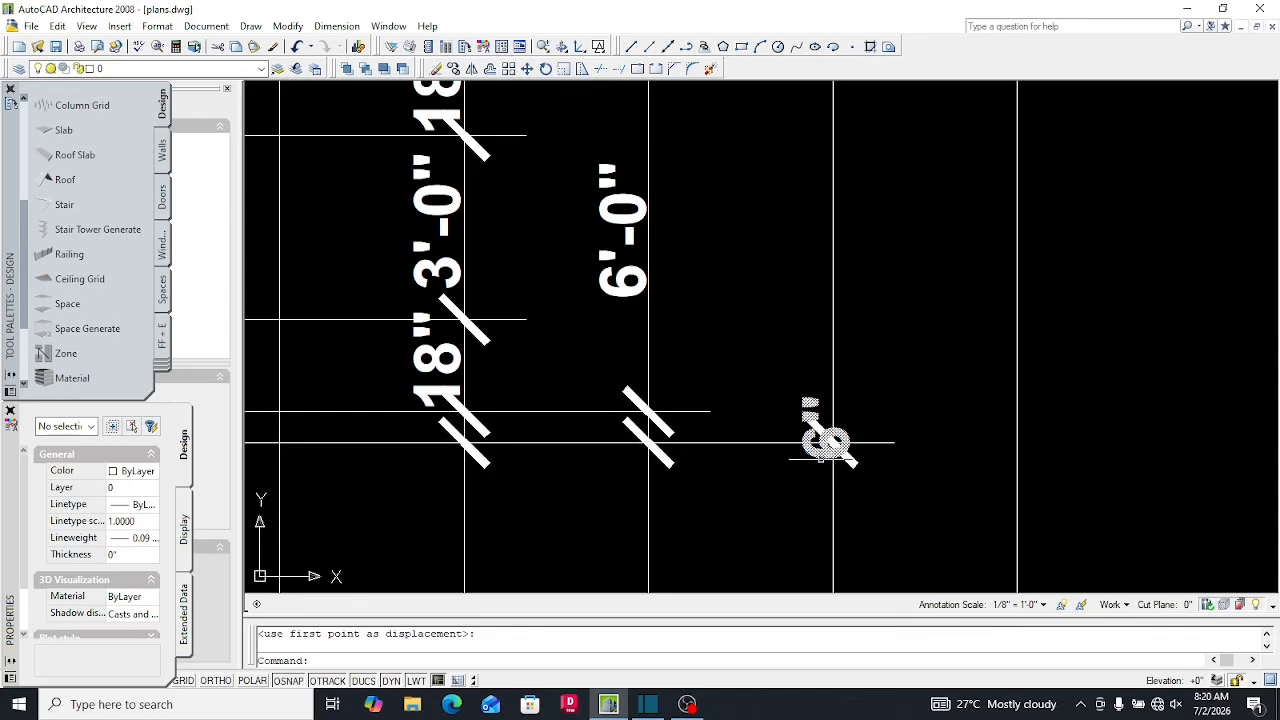
{"action": "scroll", "coordinate": [823, 434], "scroll_direction": "down", "scroll_amount": 5}
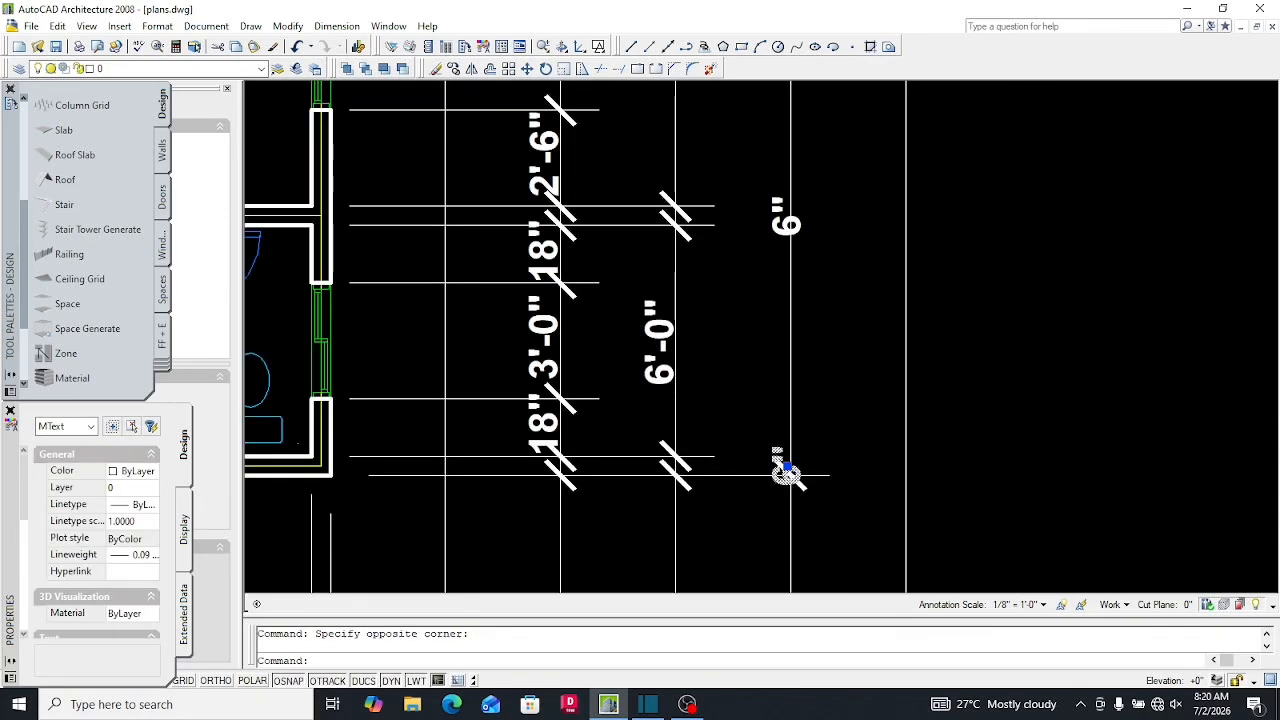
{"action": "left_click", "coordinate": [760, 527]}
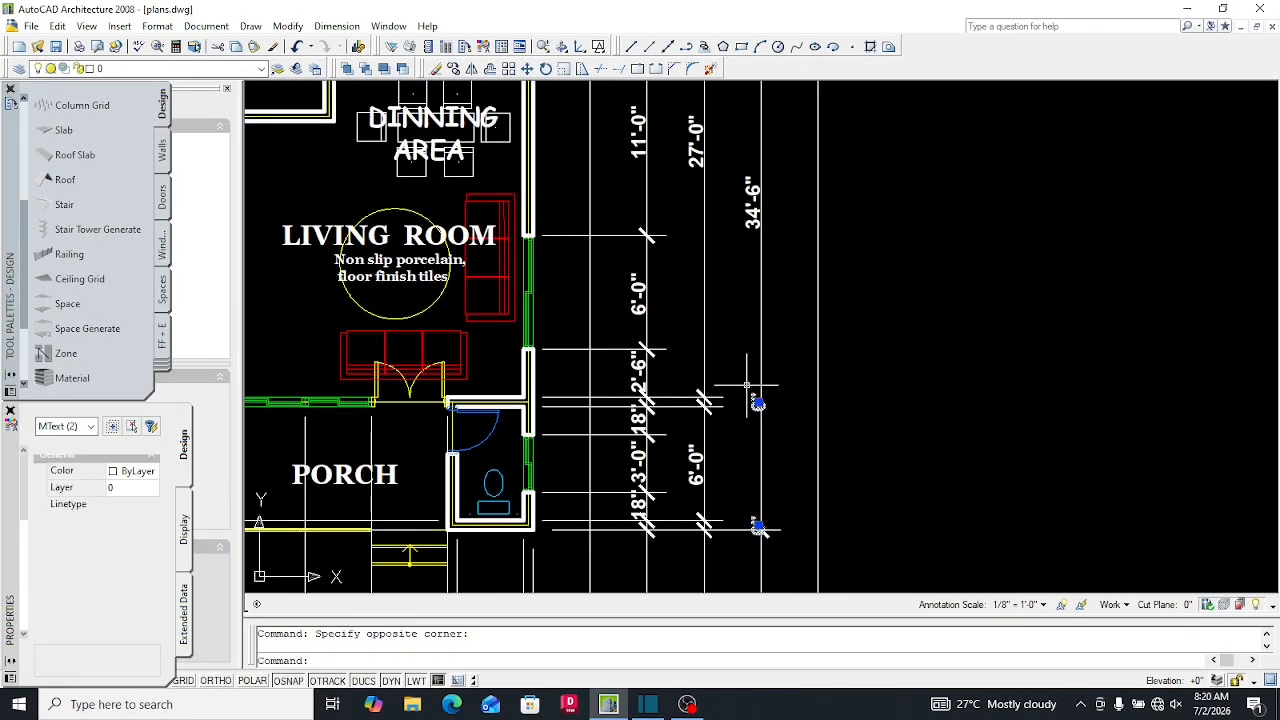
{"action": "scroll", "coordinate": [760, 520], "scroll_direction": "down", "scroll_amount": 4}
{"action": "scroll", "coordinate": [748, 202], "scroll_direction": "up", "scroll_amount": 8}
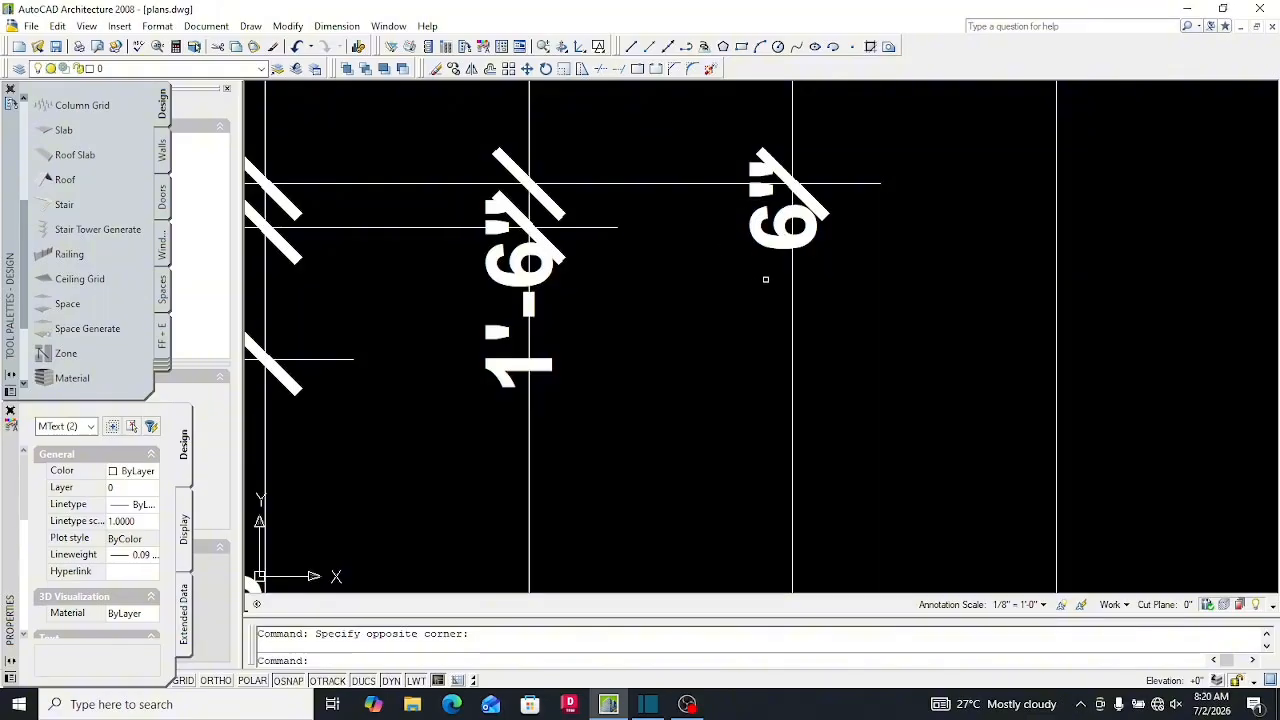
{"action": "left_click", "coordinate": [735, 213]}
{"action": "type", "text": "m"}
{"action": "key", "text": "Return"}
{"action": "left_click", "coordinate": [721, 248]}
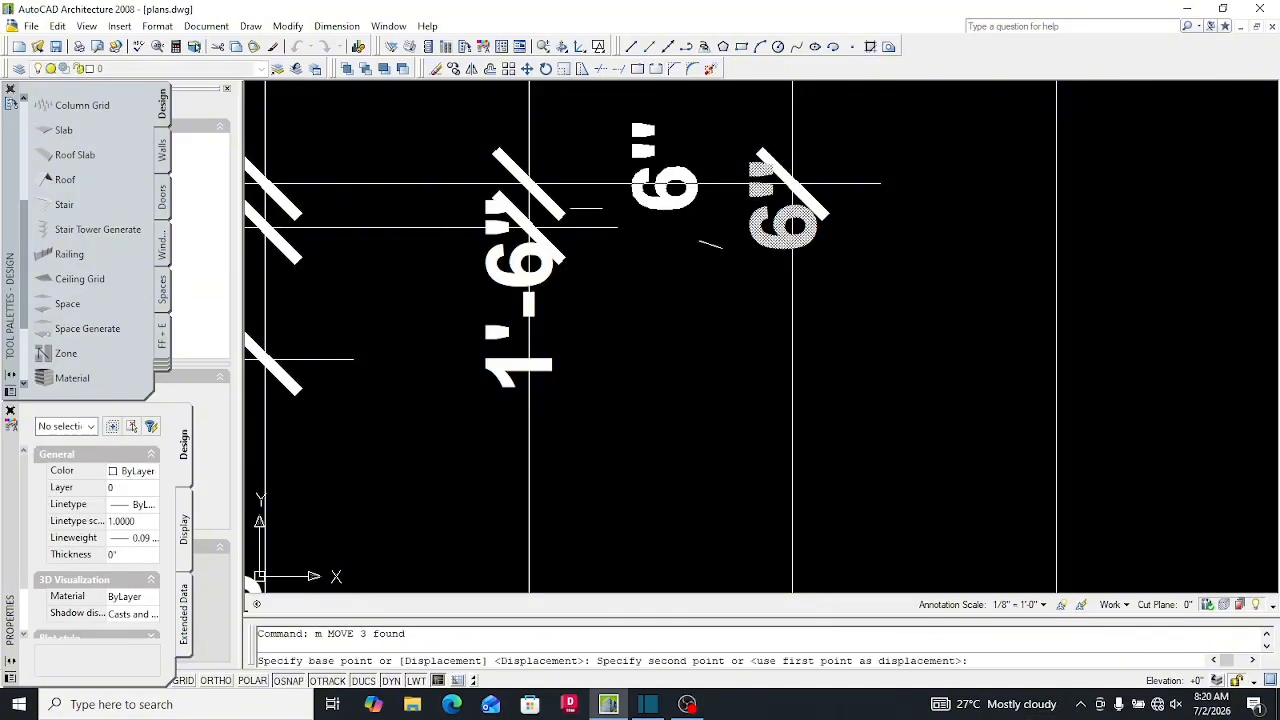
{"action": "scroll", "coordinate": [592, 213], "scroll_direction": "up", "scroll_amount": 3}
{"action": "left_click", "coordinate": [572, 243]}
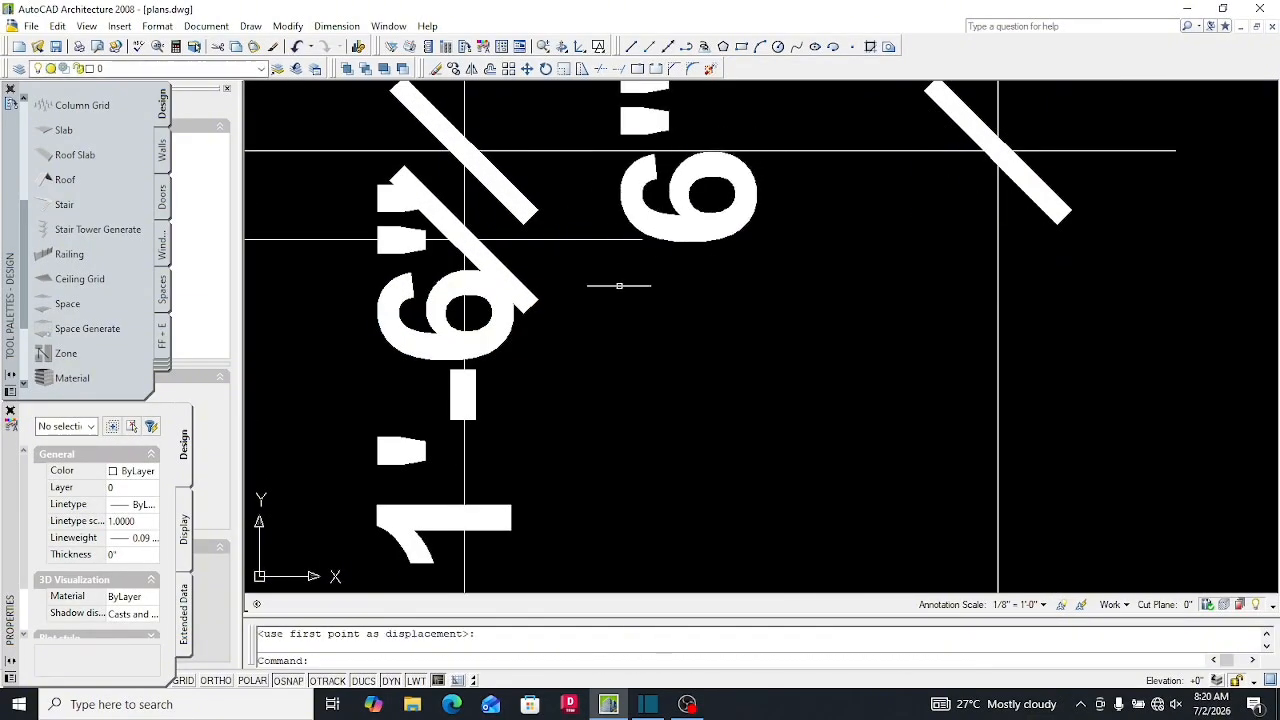
Change the 1'-6" text on the vertical 27'-0" line beside the kitchen corner to 18"
{"action": "scroll", "coordinate": [614, 286], "scroll_direction": "down", "scroll_amount": 6}
{"action": "double_click", "coordinate": [579, 357]}
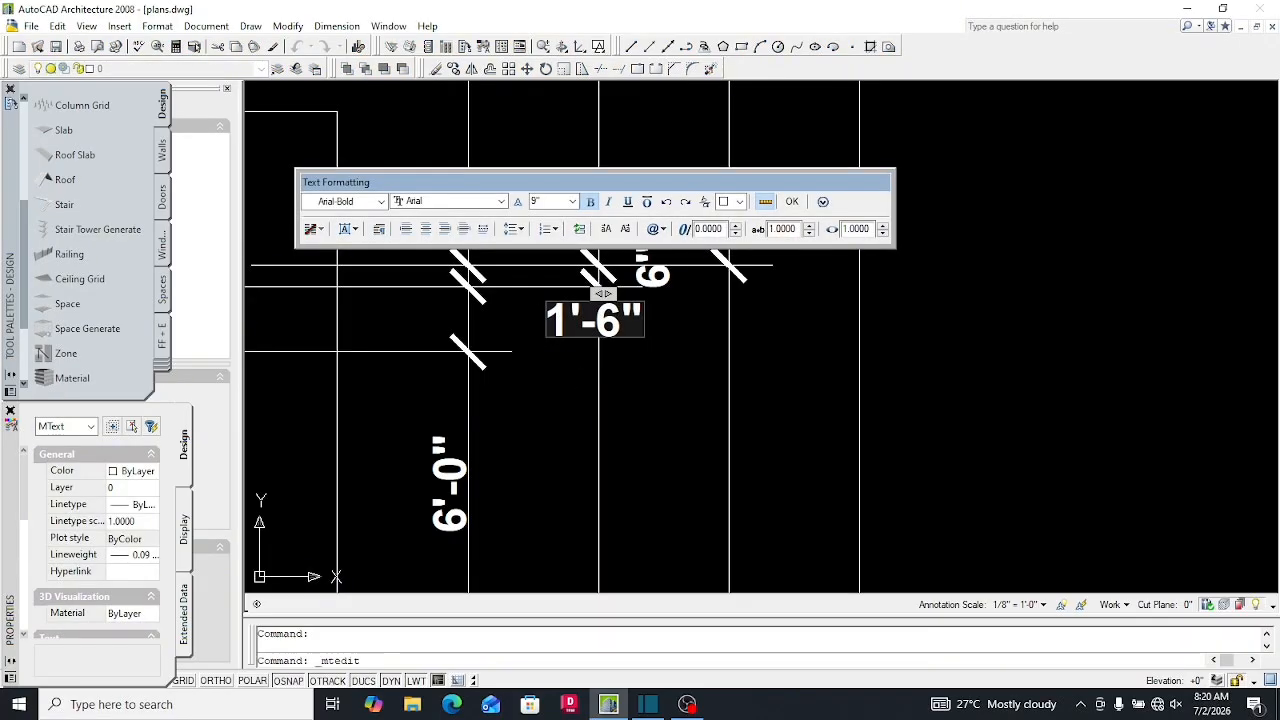
{"action": "left_click_drag", "start_coordinate": [621, 322], "coordinate": [582, 322]}
{"action": "type", "text": "8"}
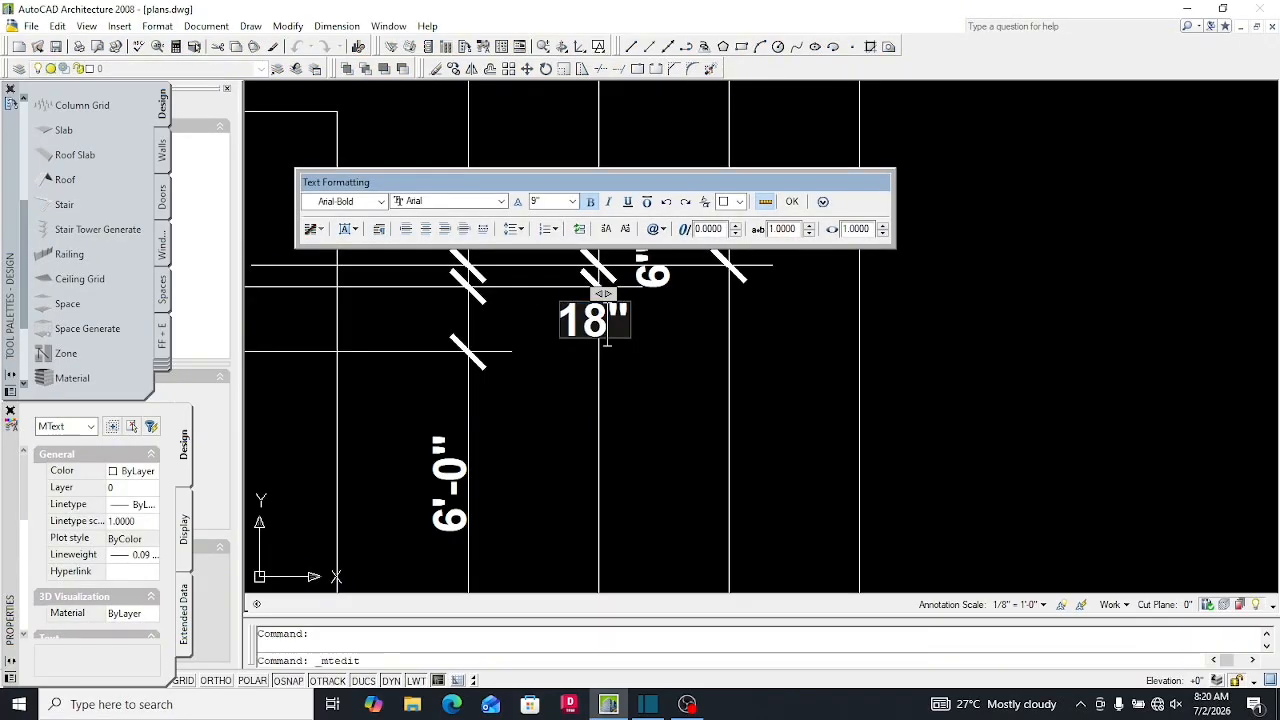
{"action": "key", "text": "ctrl+Return"}
Move the 18" text beside the kitchen corner from the 27'-0" line to the inner vertical dimension line
{"action": "left_click", "coordinate": [593, 320]}
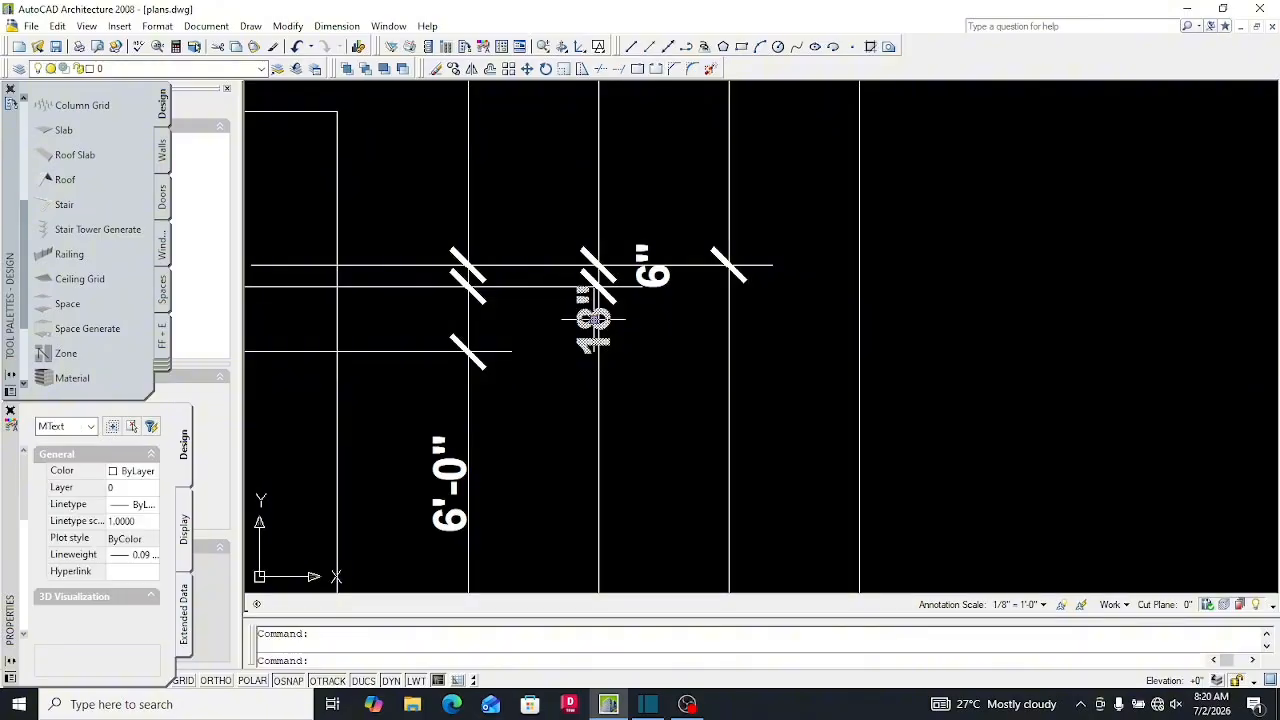
{"action": "type", "text": "m"}
{"action": "key", "text": "space"}
{"action": "left_click", "coordinate": [585, 325]}
{"action": "scroll", "coordinate": [445, 324], "scroll_direction": "up", "scroll_amount": 5}
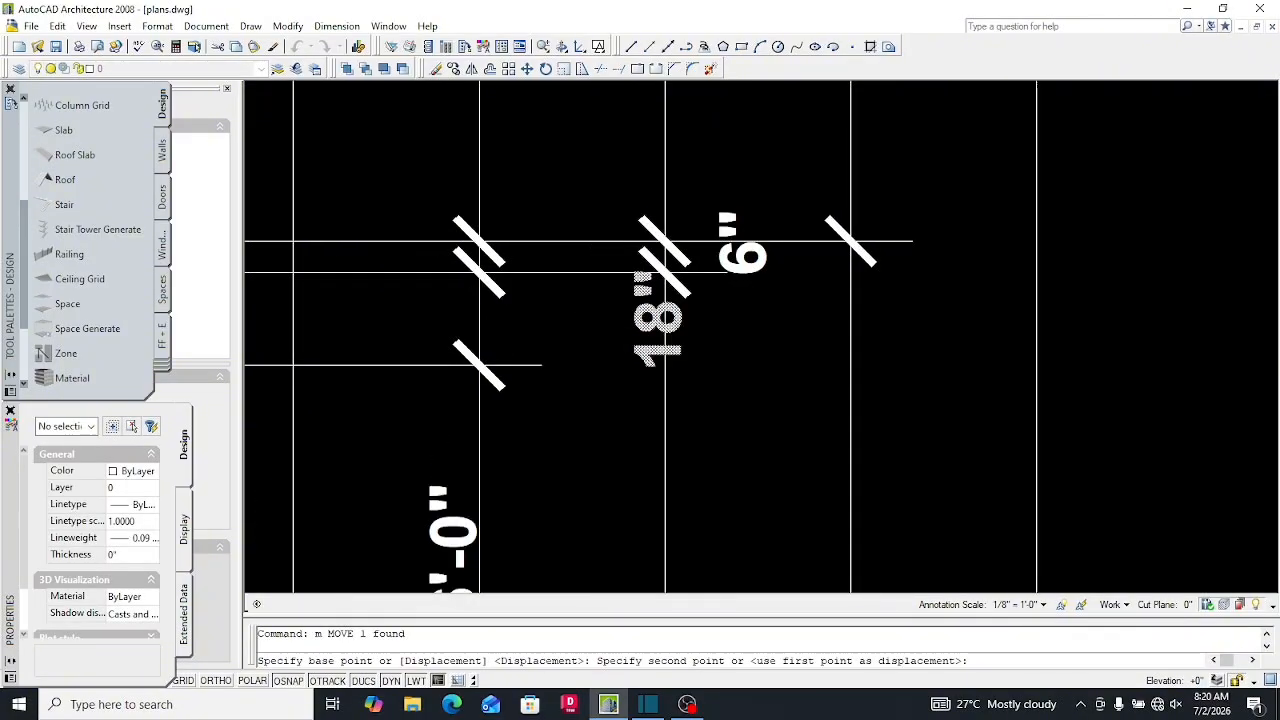
{"action": "left_click", "coordinate": [423, 339]}
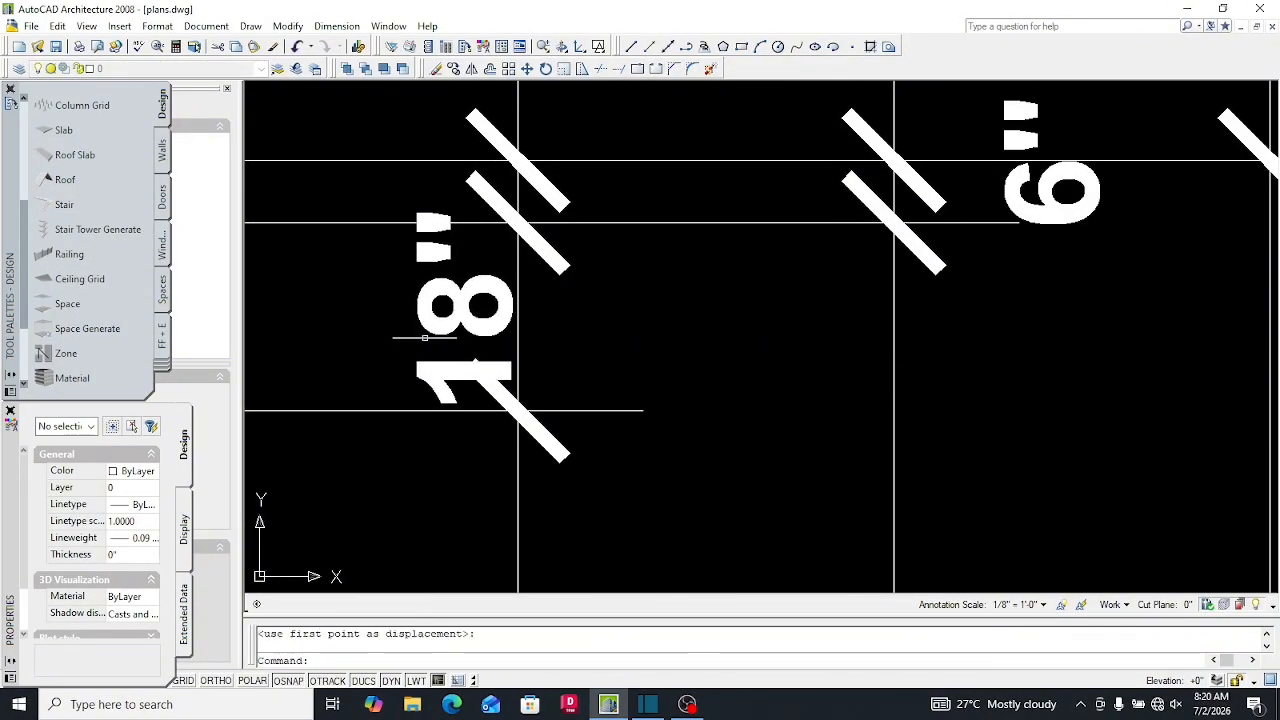
Examine the dimension texts around the whole floor plan, especially those above the bedroom, T/B and kitchen
{"action": "scroll", "coordinate": [423, 339], "scroll_direction": "down", "scroll_amount": 8}
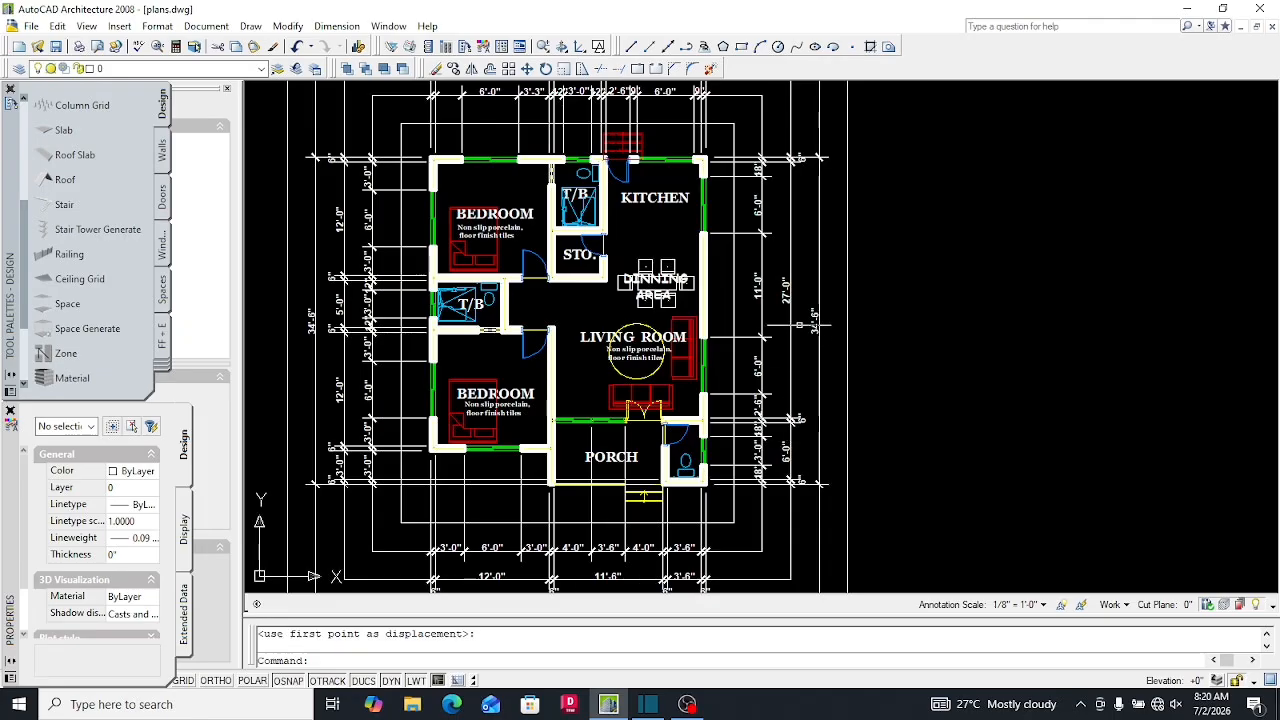
{"action": "scroll", "coordinate": [799, 325], "scroll_direction": "down", "scroll_amount": 2}
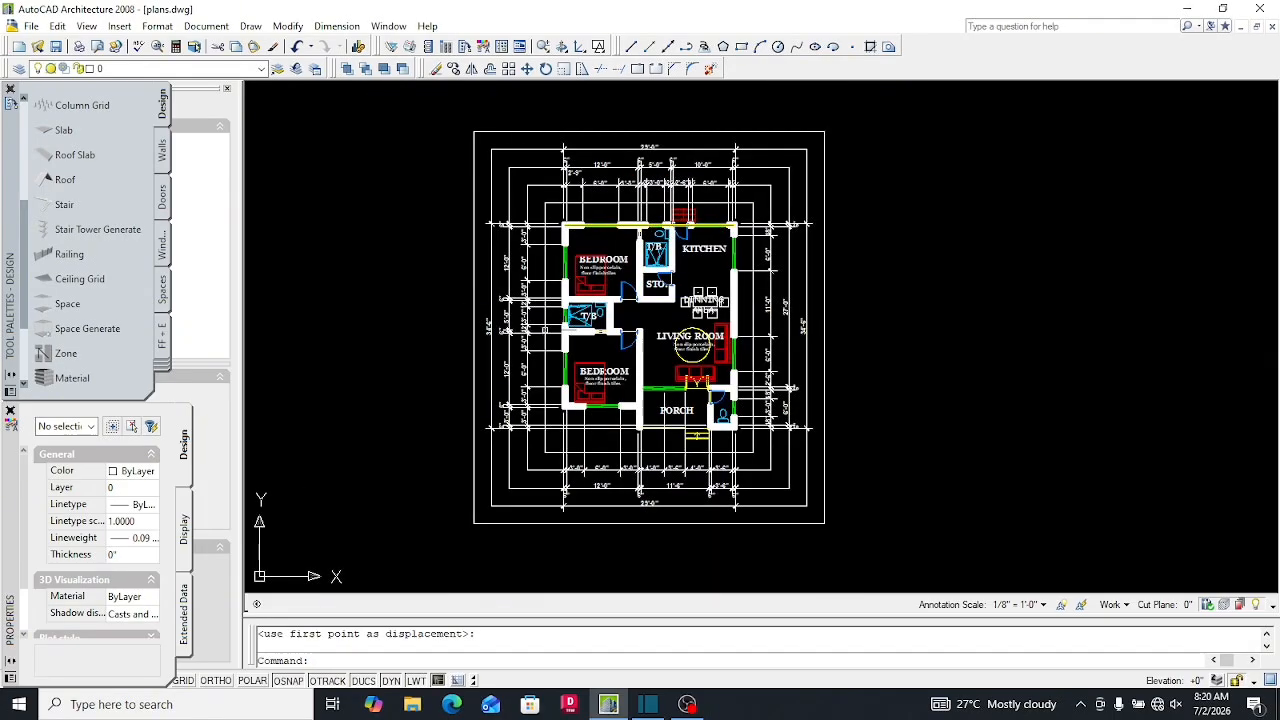
{"action": "scroll", "coordinate": [600, 206], "scroll_direction": "up", "scroll_amount": 3}
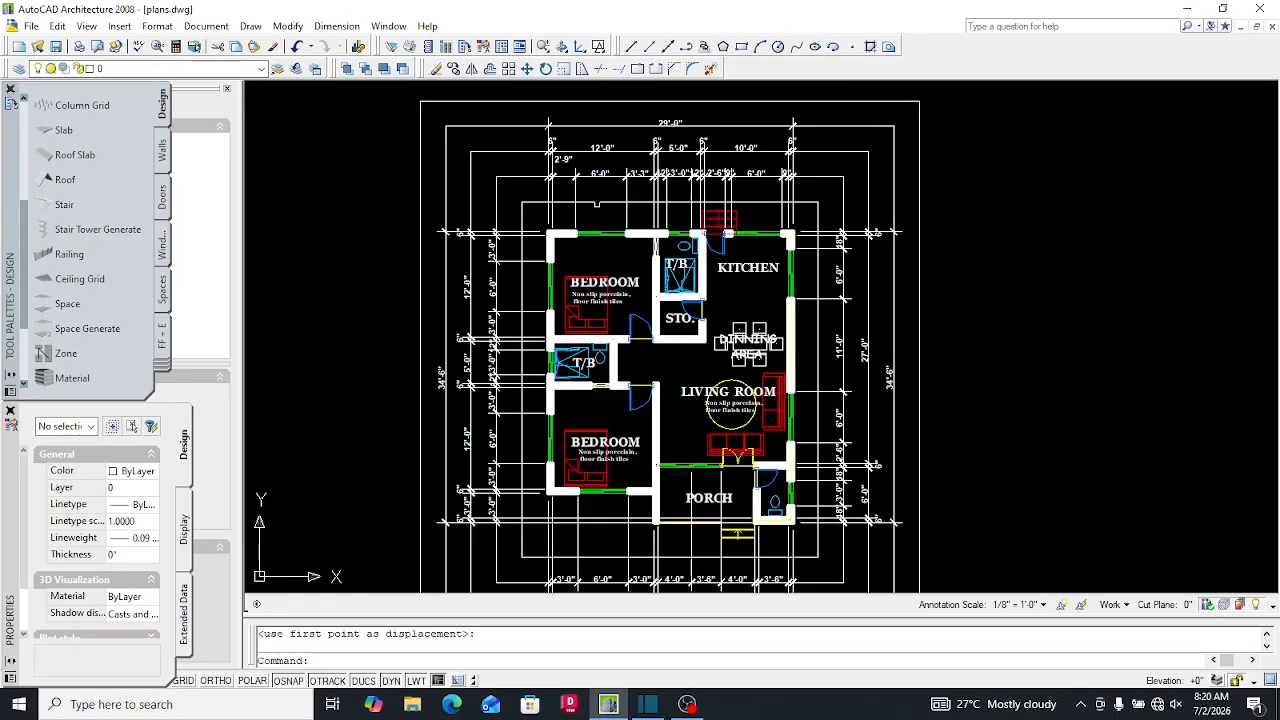
{"action": "scroll", "coordinate": [593, 219], "scroll_direction": "up", "scroll_amount": 2}
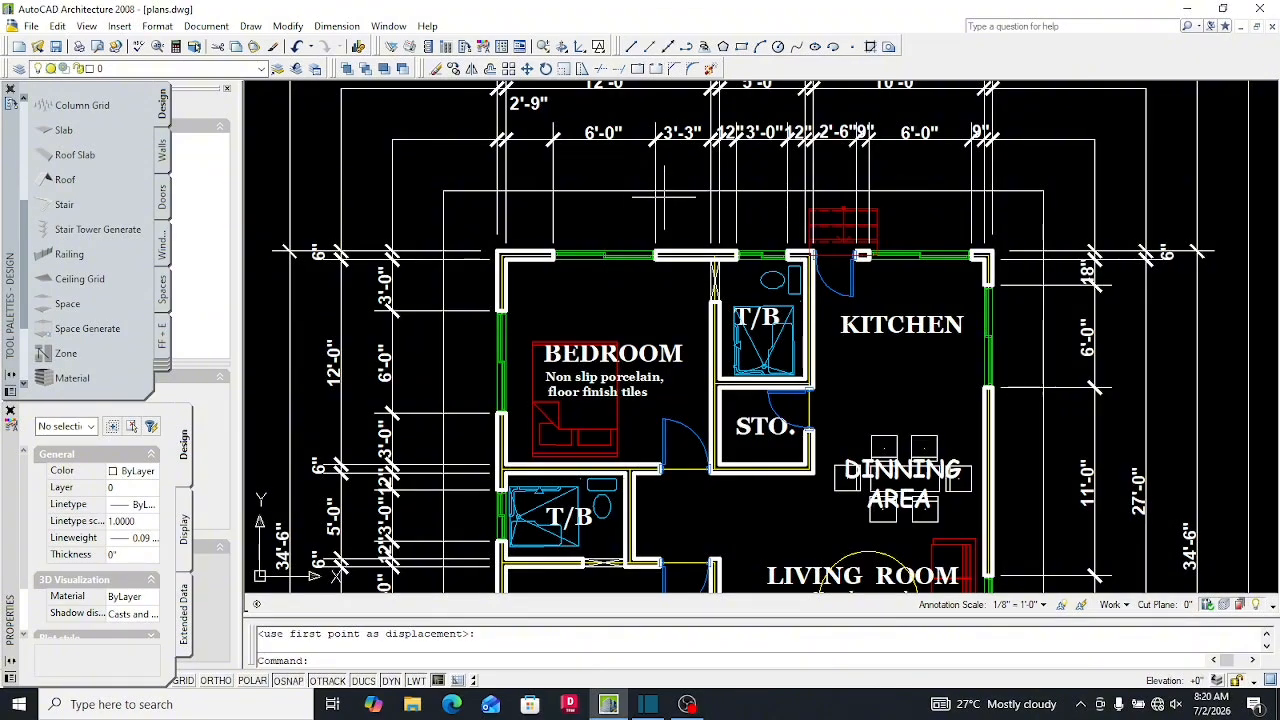
{"action": "scroll", "coordinate": [880, 205], "scroll_direction": "up", "scroll_amount": 3}
{"action": "scroll", "coordinate": [700, 270], "scroll_direction": "down", "scroll_amount": 7}
{"action": "scroll", "coordinate": [560, 270], "scroll_direction": "up", "scroll_amount": 5}
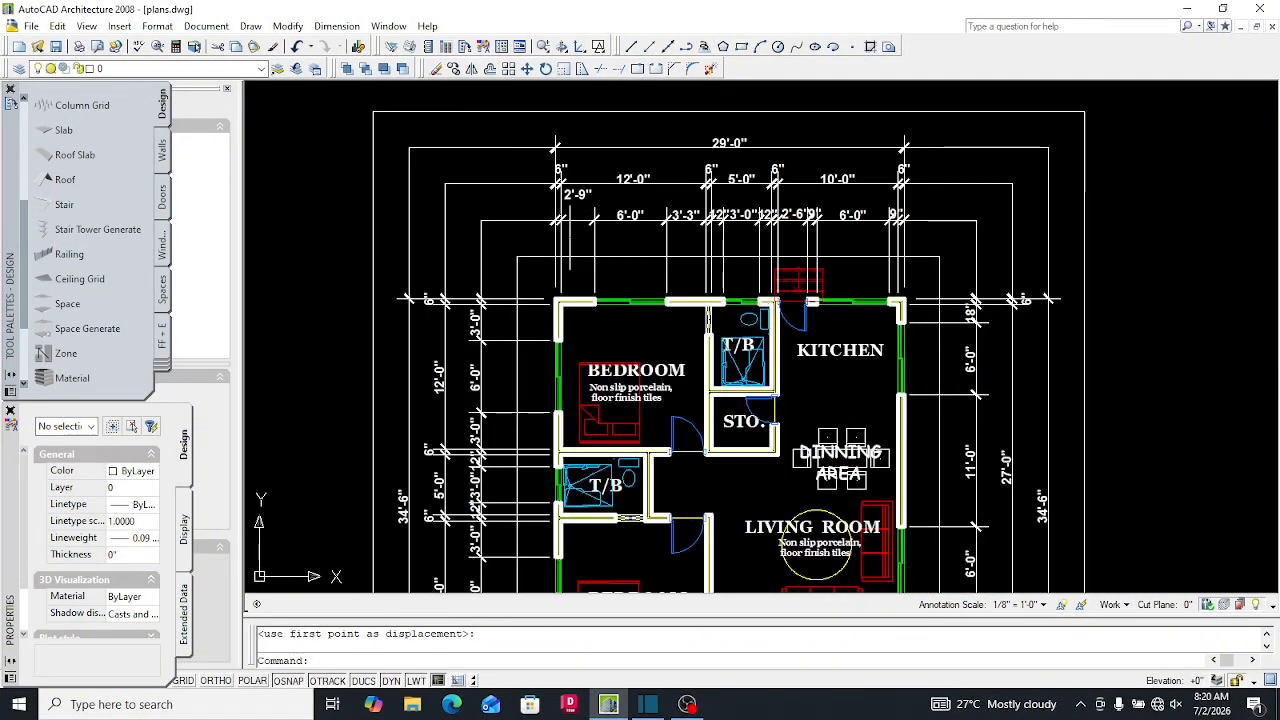
{"action": "scroll", "coordinate": [554, 281], "scroll_direction": "down", "scroll_amount": 5}
{"action": "scroll", "coordinate": [650, 280], "scroll_direction": "up", "scroll_amount": 2}
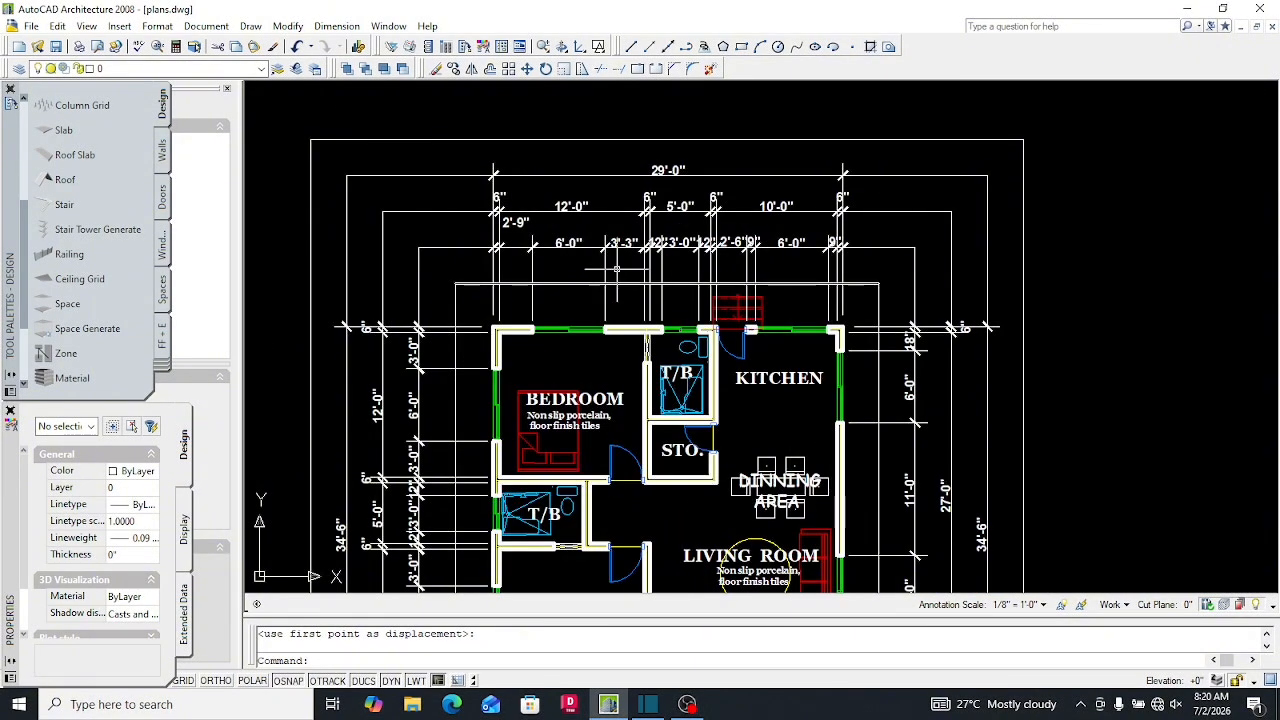
{"action": "scroll", "coordinate": [822, 286], "scroll_direction": "up", "scroll_amount": 2}
{"action": "scroll", "coordinate": [810, 282], "scroll_direction": "down", "scroll_amount": 5}
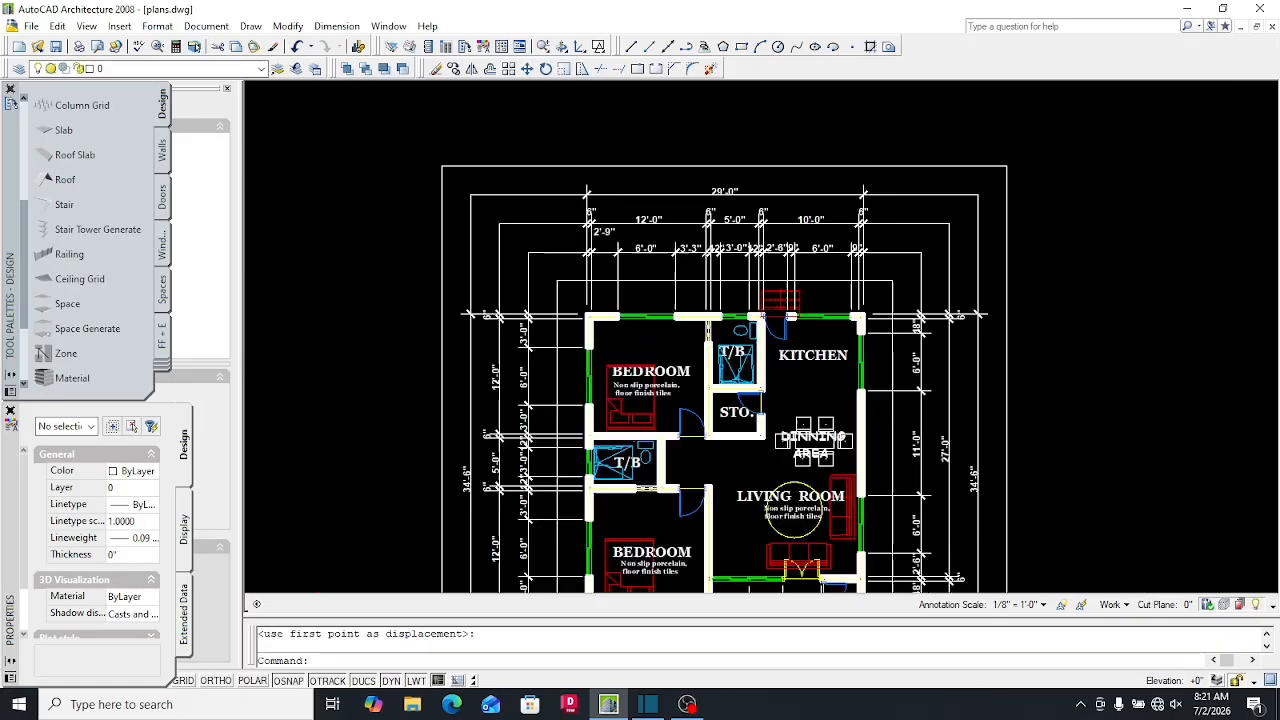
Trim the extension lines above the plan back to the innermost guide rectangle, using its upper and left-hand lines as cutting edges
{"action": "scroll", "coordinate": [788, 278], "scroll_direction": "up", "scroll_amount": 4}
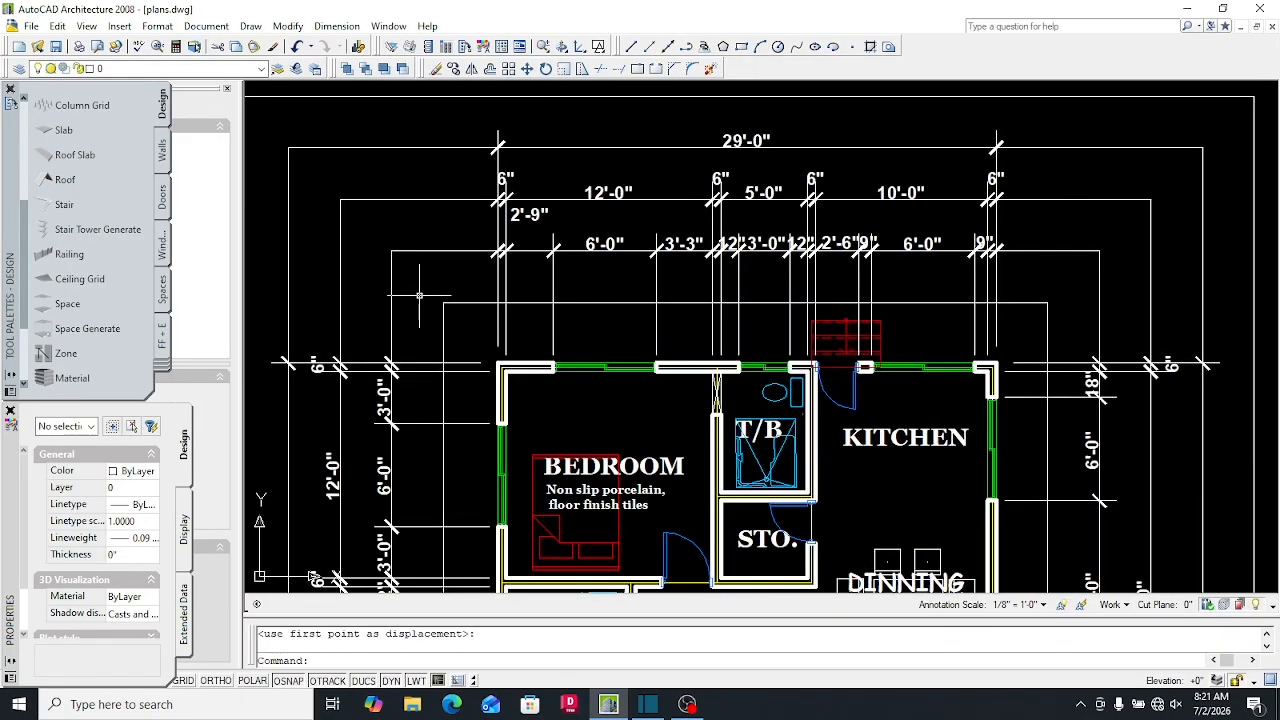
{"action": "scroll", "coordinate": [463, 323], "scroll_direction": "up", "scroll_amount": 3}
{"action": "scroll", "coordinate": [463, 300], "scroll_direction": "down", "scroll_amount": 5}
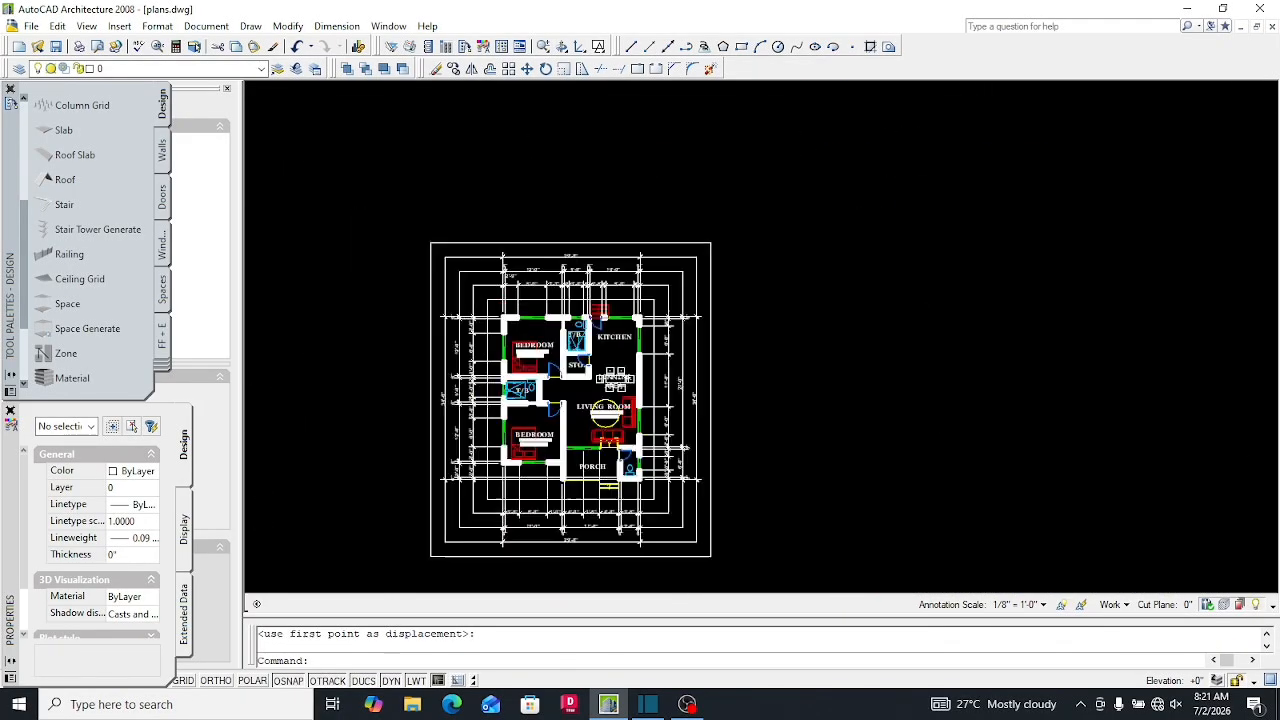
{"action": "scroll", "coordinate": [463, 263], "scroll_direction": "up", "scroll_amount": 4}
{"action": "scroll", "coordinate": [444, 190], "scroll_direction": "up", "scroll_amount": 3}
{"action": "left_click", "coordinate": [435, 223]}
{"action": "left_click", "coordinate": [363, 171]}
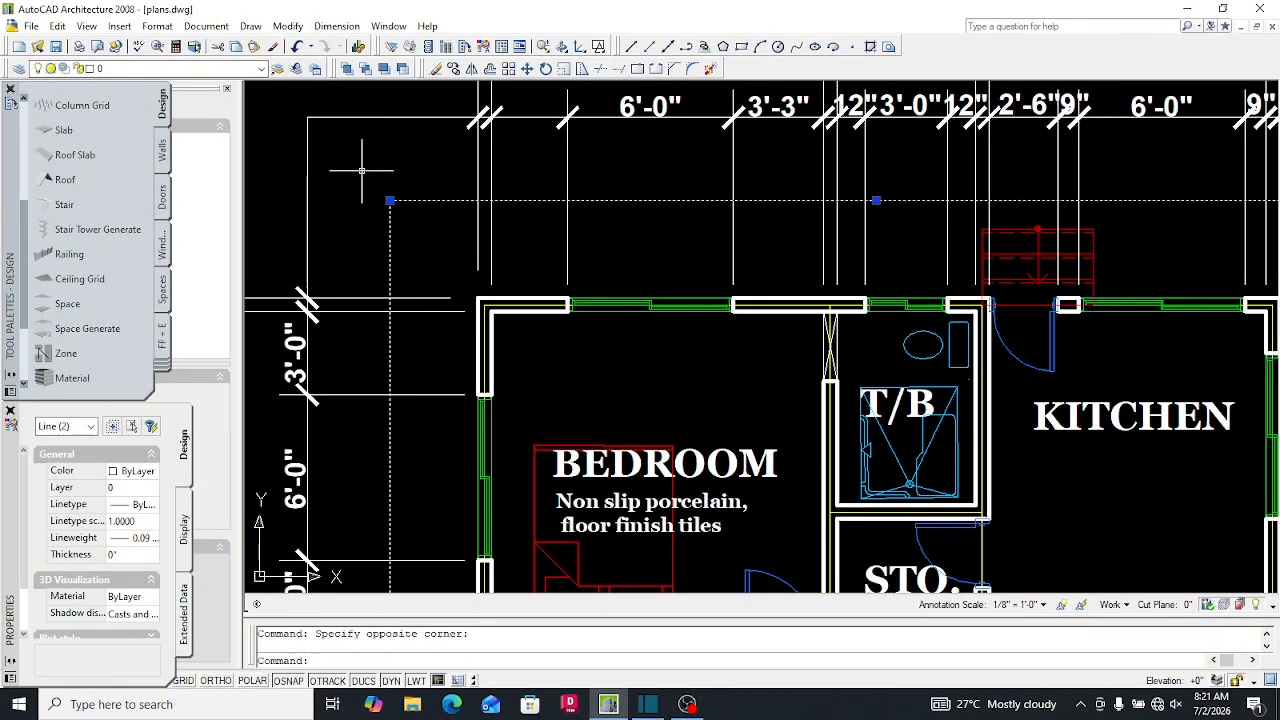
{"action": "scroll", "coordinate": [390, 242], "scroll_direction": "down", "scroll_amount": 4}
{"action": "scroll", "coordinate": [500, 286], "scroll_direction": "up", "scroll_amount": 3}
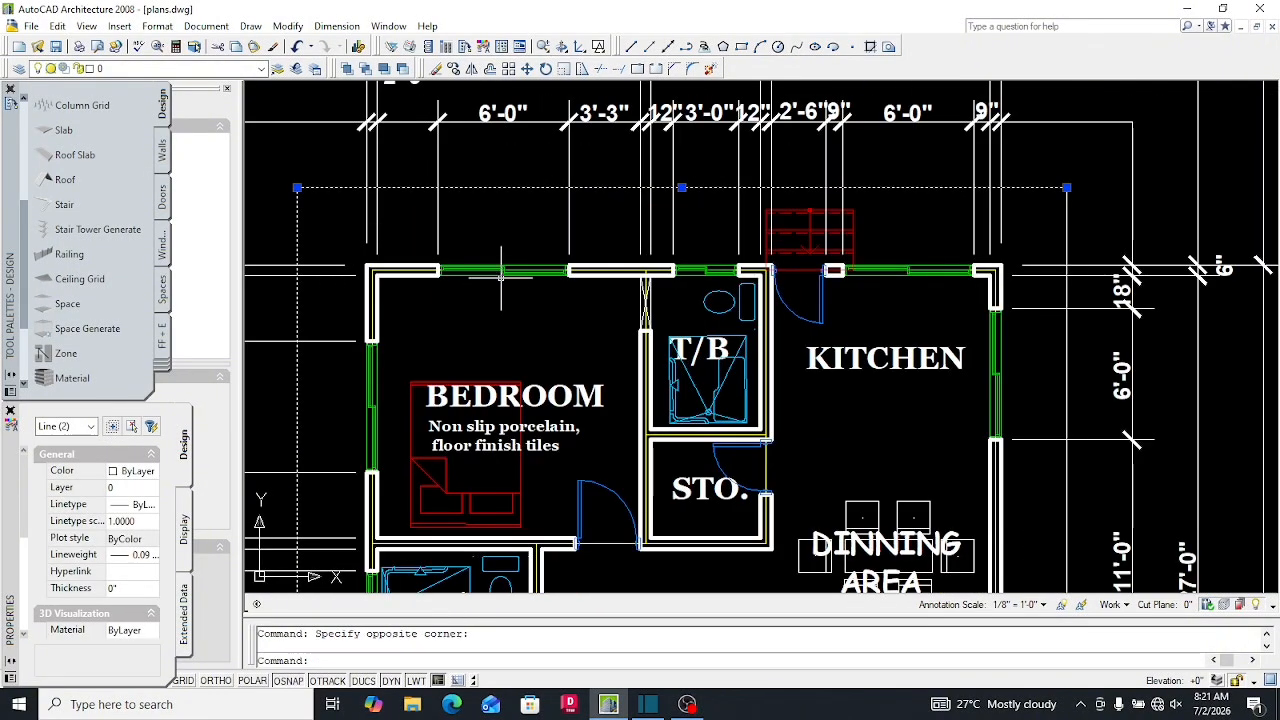
{"action": "type", "text": "tr"}
{"action": "key", "text": "Return"}
{"action": "right_click", "coordinate": [514, 260]}
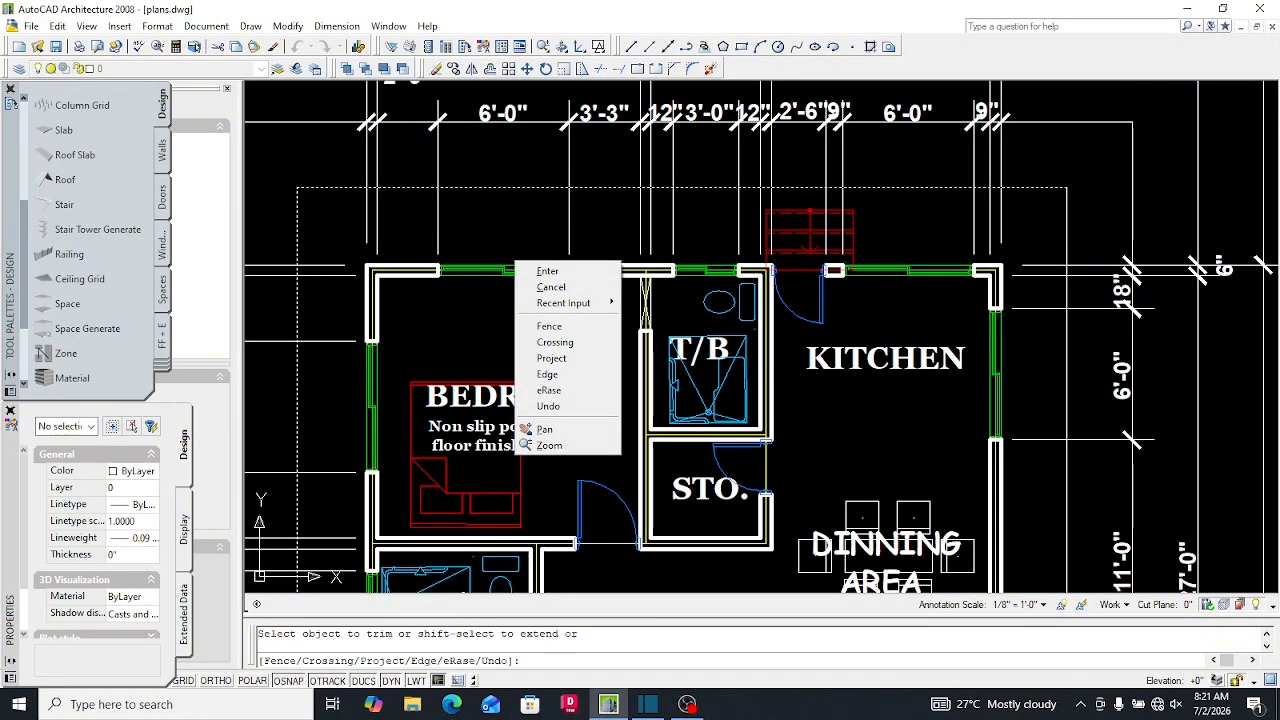
{"action": "left_click", "coordinate": [632, 237]}
{"action": "left_click", "coordinate": [596, 178]}
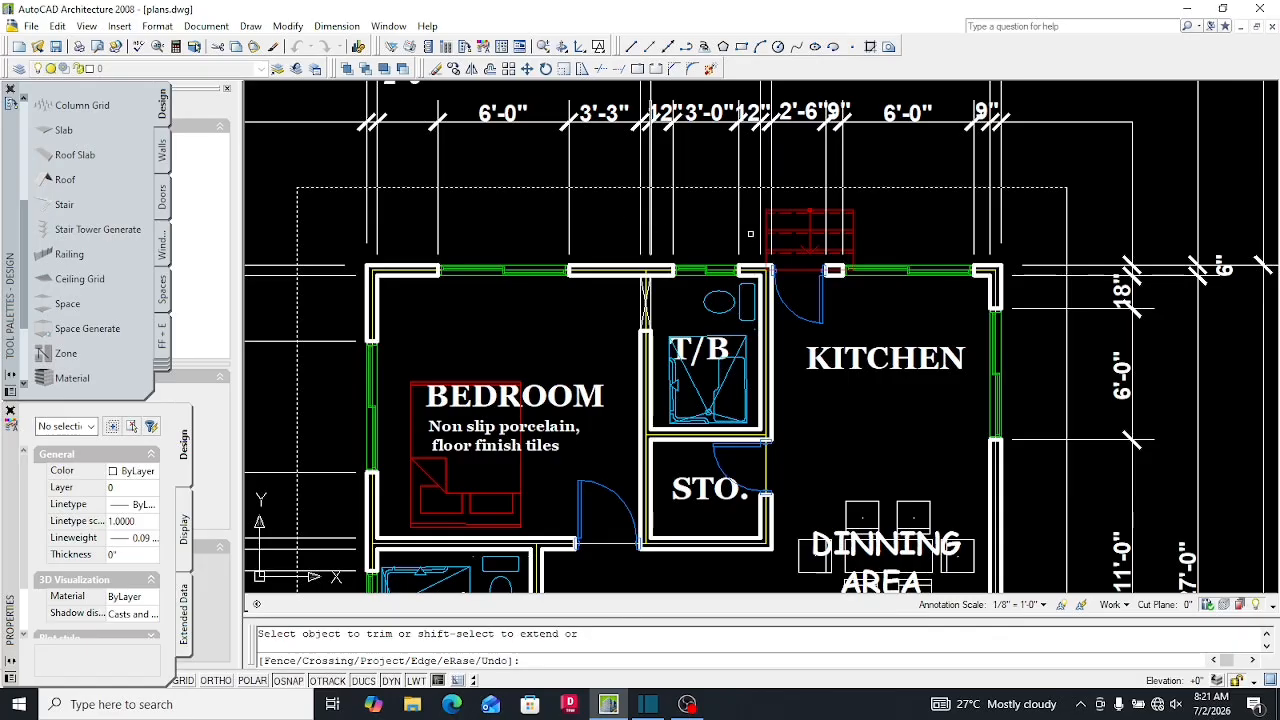
{"action": "scroll", "coordinate": [750, 233], "scroll_direction": "up", "scroll_amount": 2}
{"action": "scroll", "coordinate": [770, 233], "scroll_direction": "down", "scroll_amount": 4}
{"action": "left_click", "coordinate": [783, 231]}
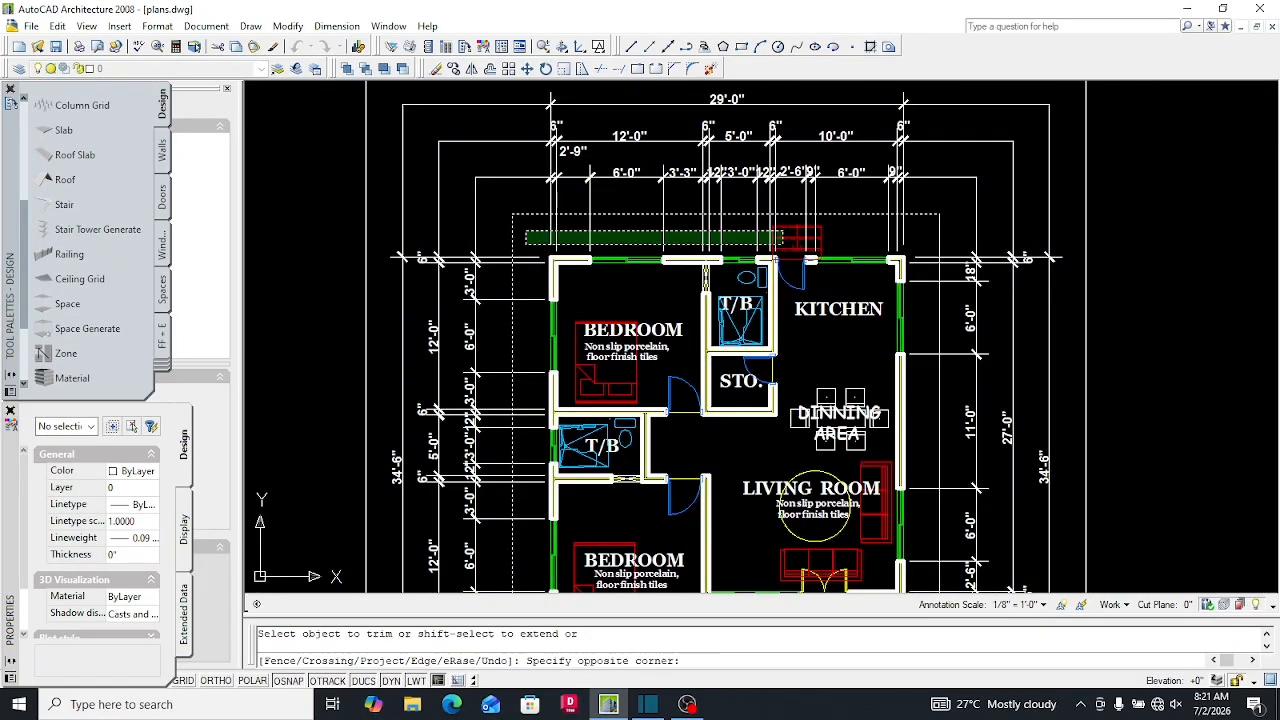
{"action": "left_click", "coordinate": [526, 234]}
{"action": "scroll", "coordinate": [876, 235], "scroll_direction": "up", "scroll_amount": 3}
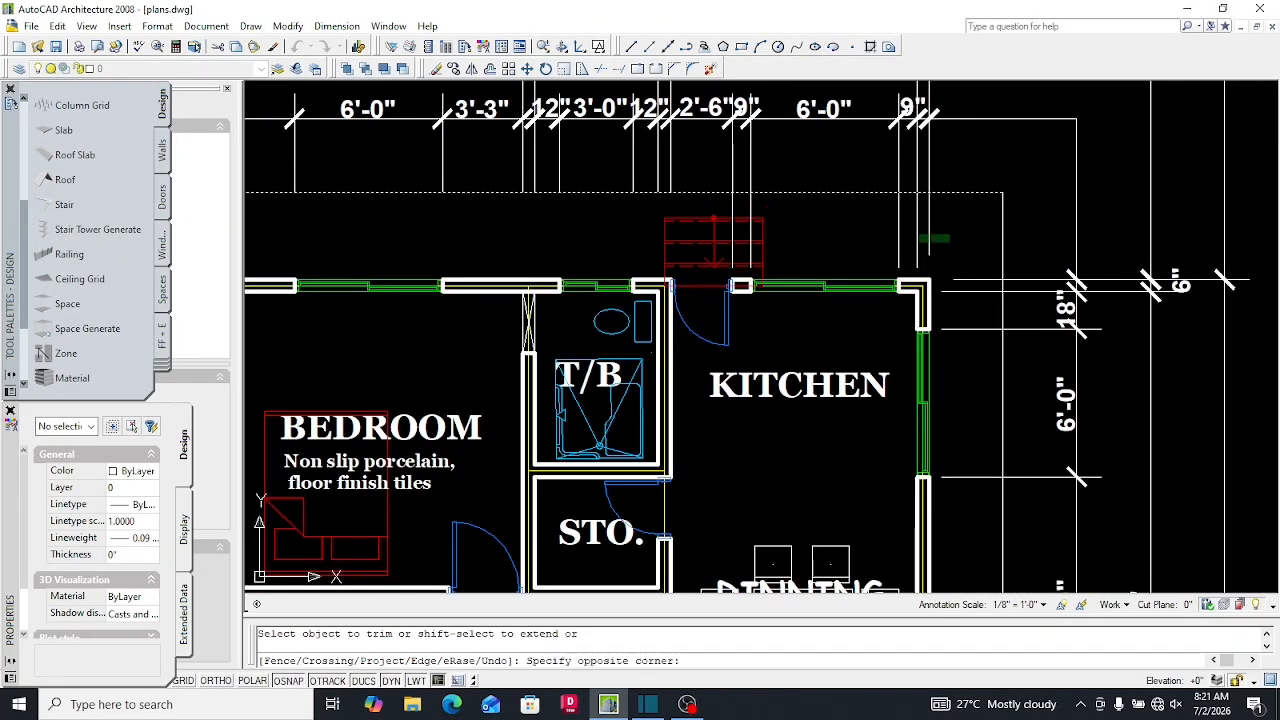
{"action": "scroll", "coordinate": [748, 228], "scroll_direction": "down", "scroll_amount": 5}
{"action": "scroll", "coordinate": [480, 231], "scroll_direction": "up", "scroll_amount": 5}
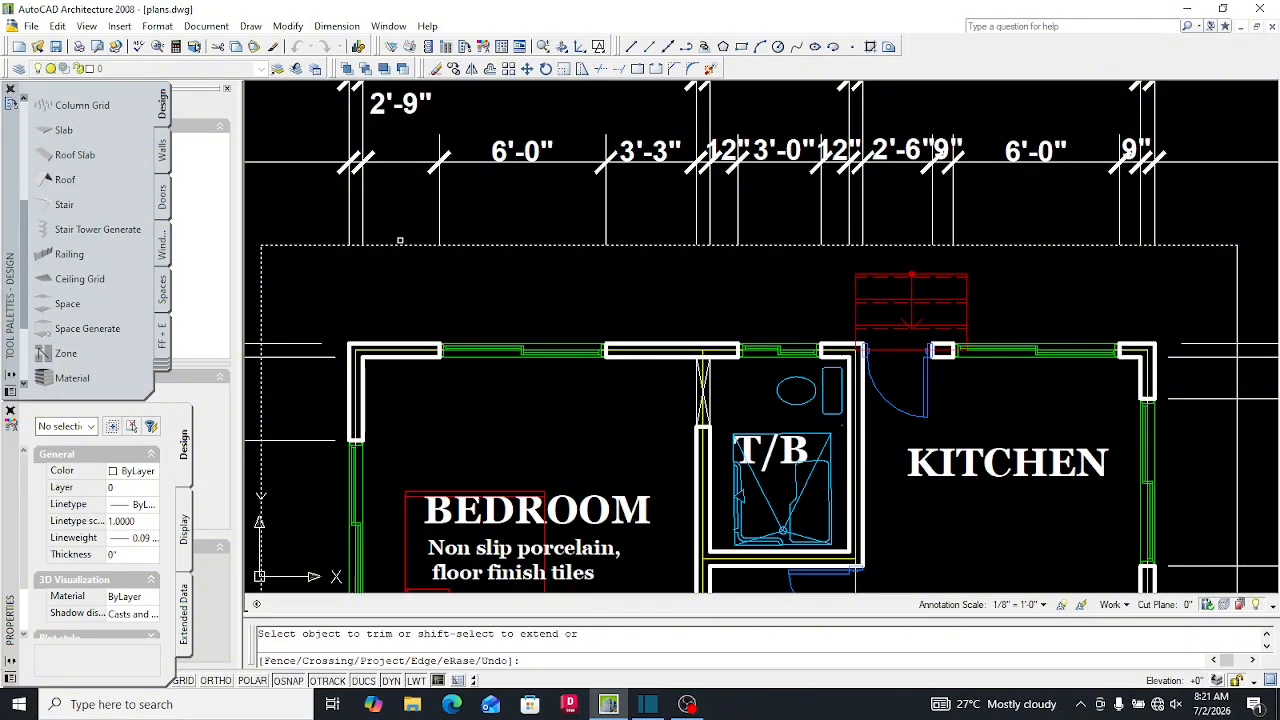
Trim the extension lines beside the bedrooms back to the left-hand line of the innermost guide rectangle
{"action": "scroll", "coordinate": [505, 400], "scroll_direction": "down", "scroll_amount": 3}
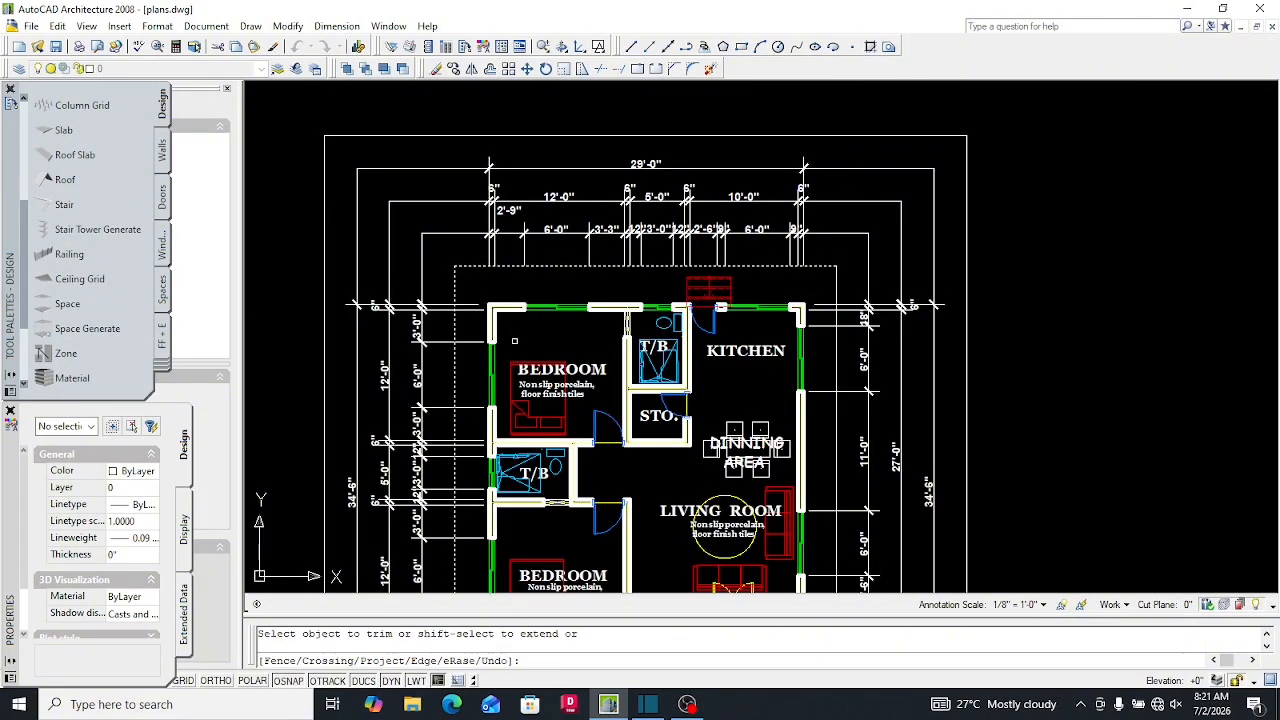
{"action": "scroll", "coordinate": [512, 400], "scroll_direction": "down", "scroll_amount": 3}
{"action": "scroll", "coordinate": [502, 403], "scroll_direction": "up", "scroll_amount": 3}
{"action": "scroll", "coordinate": [502, 403], "scroll_direction": "up", "scroll_amount": 3}
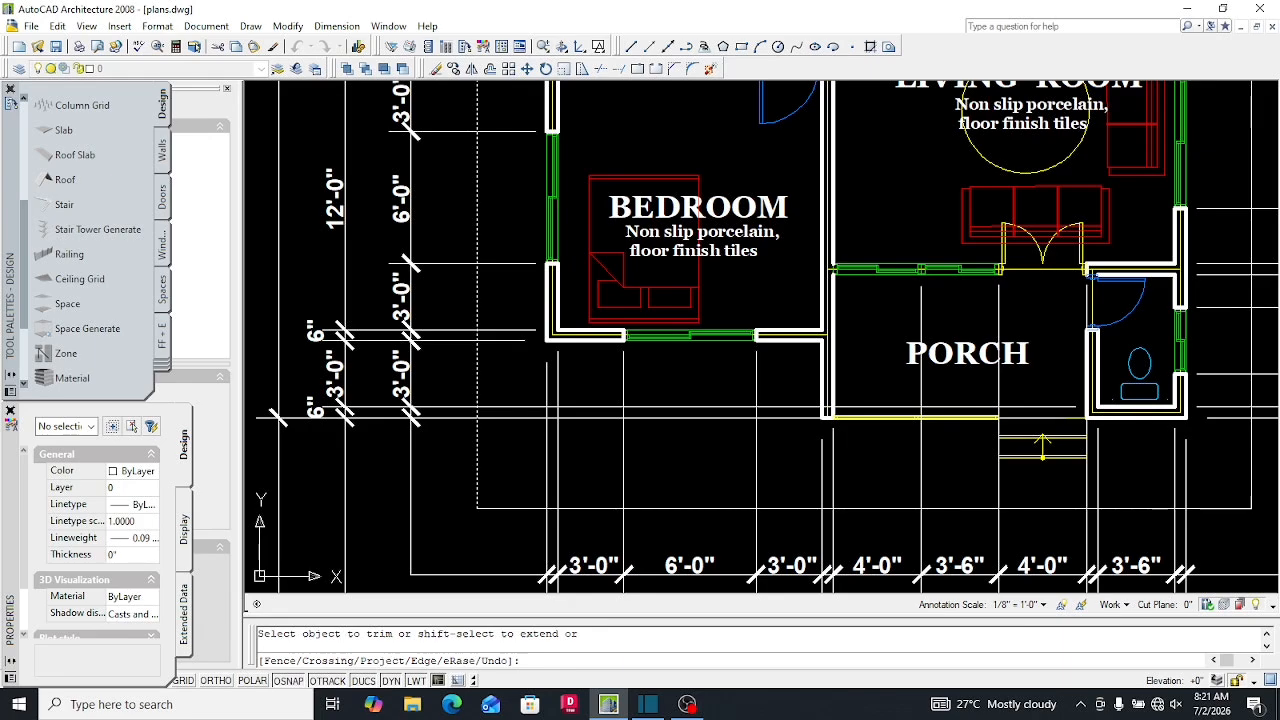
{"action": "left_click", "coordinate": [844, 472]}
{"action": "left_click", "coordinate": [508, 250]}
{"action": "scroll", "coordinate": [502, 232], "scroll_direction": "down", "scroll_amount": 5}
{"action": "scroll", "coordinate": [500, 316], "scroll_direction": "up", "scroll_amount": 4}
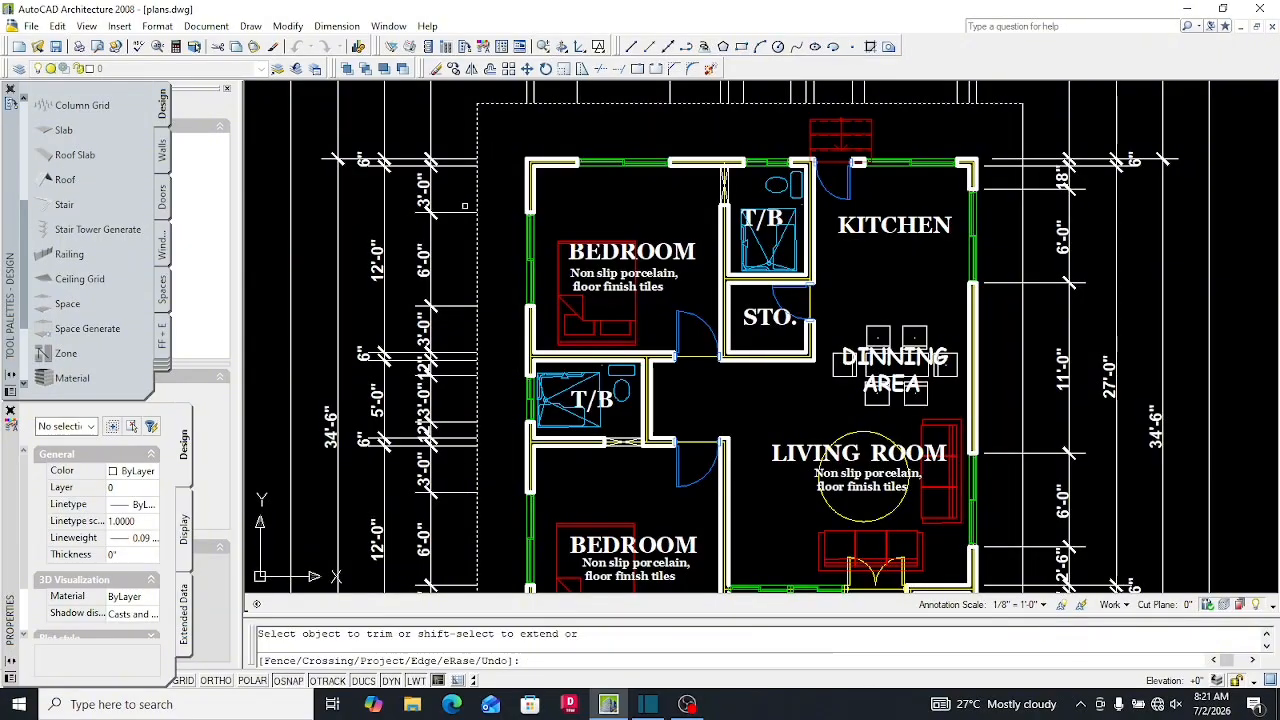
{"action": "scroll", "coordinate": [463, 232], "scroll_direction": "down", "scroll_amount": 3}
{"action": "key", "text": "Escape"}
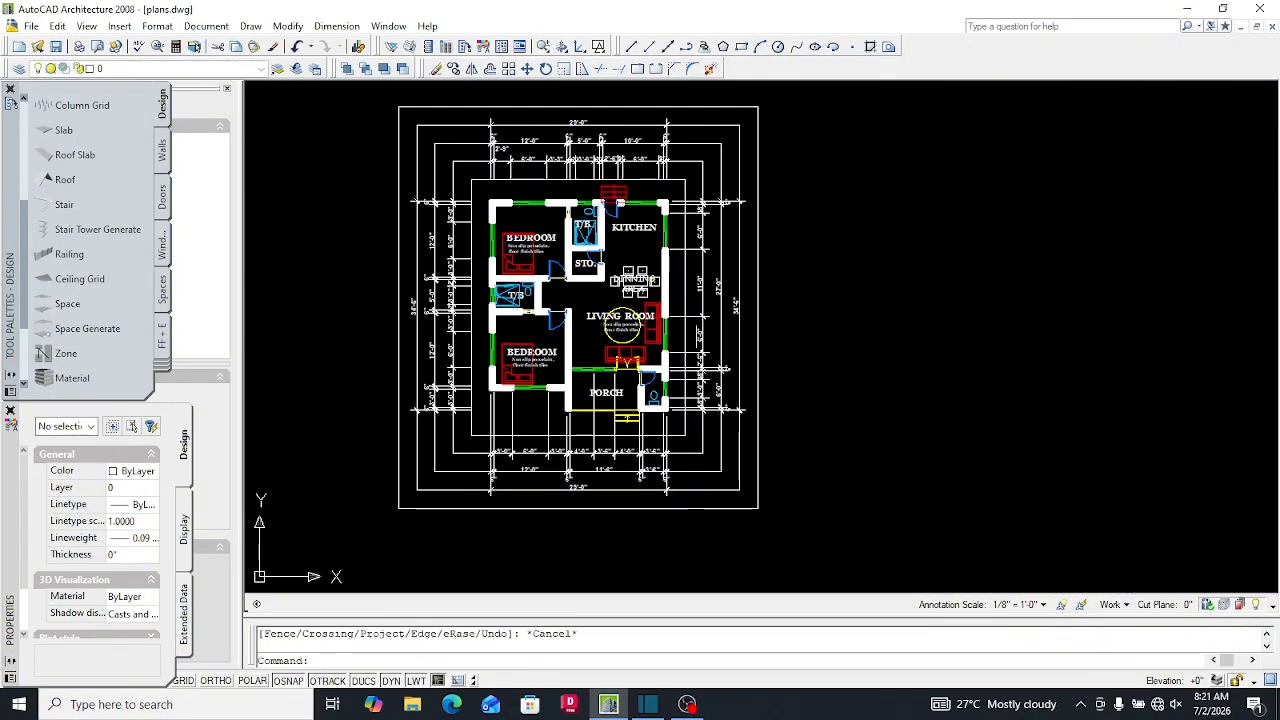
Trim the extension lines beside the kitchen and living room, using the innermost guide rectangle's lower and right-hand lines as cutting edges
{"action": "scroll", "coordinate": [677, 457], "scroll_direction": "up", "scroll_amount": 4}
{"action": "left_click", "coordinate": [714, 443]}
{"action": "left_click", "coordinate": [675, 365]}
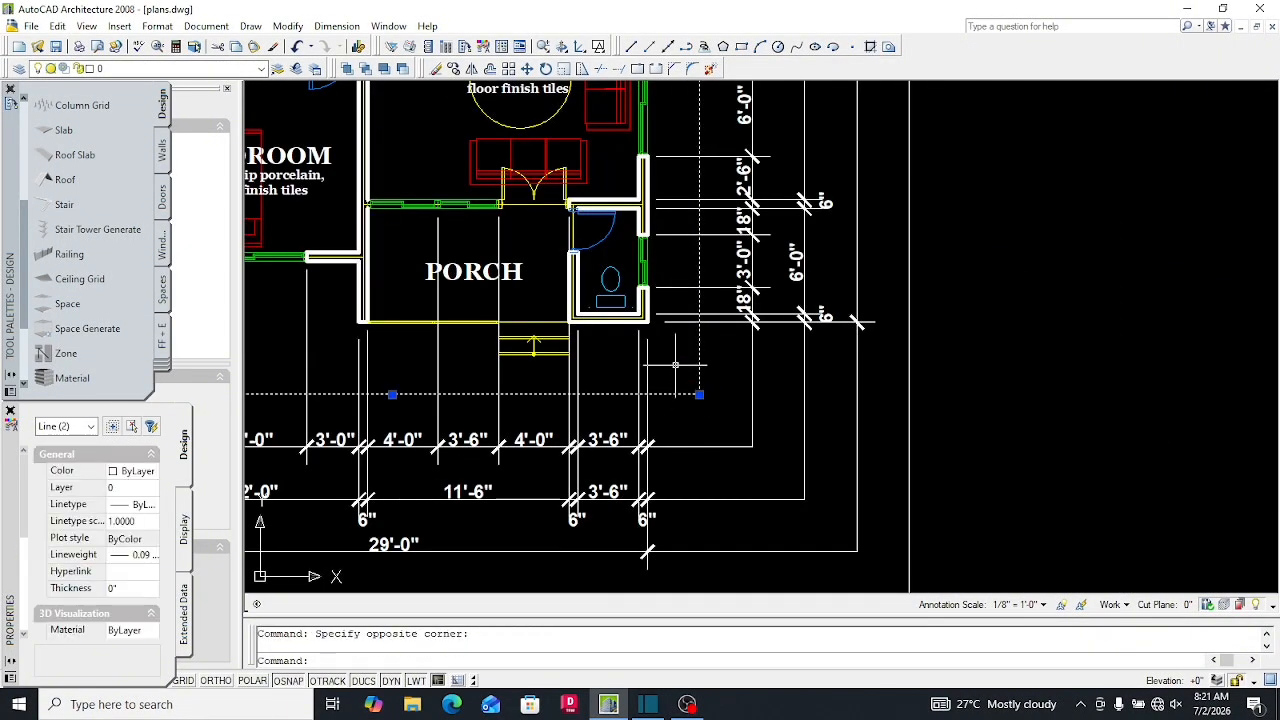
{"action": "type", "text": "tr"}
{"action": "key", "text": "Return"}
{"action": "left_click", "coordinate": [683, 364]}
{"action": "scroll", "coordinate": [683, 364], "scroll_direction": "down", "scroll_amount": 6}
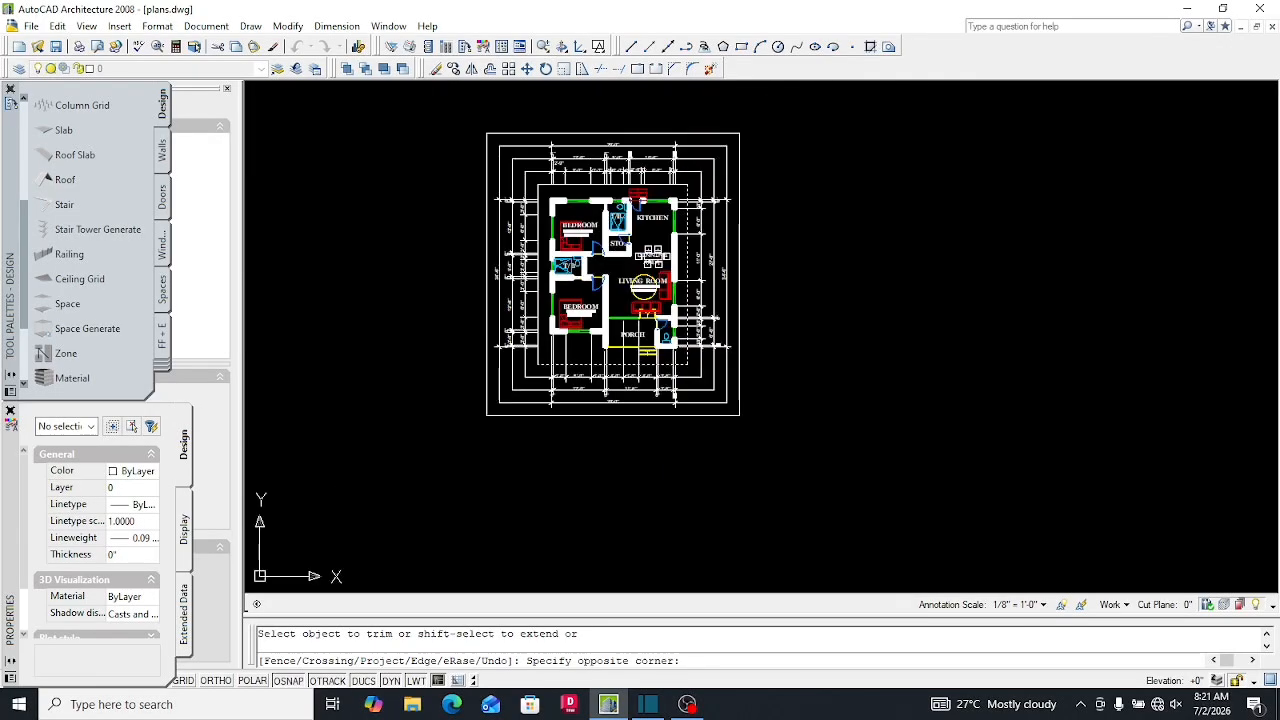
{"action": "scroll", "coordinate": [683, 223], "scroll_direction": "up", "scroll_amount": 3}
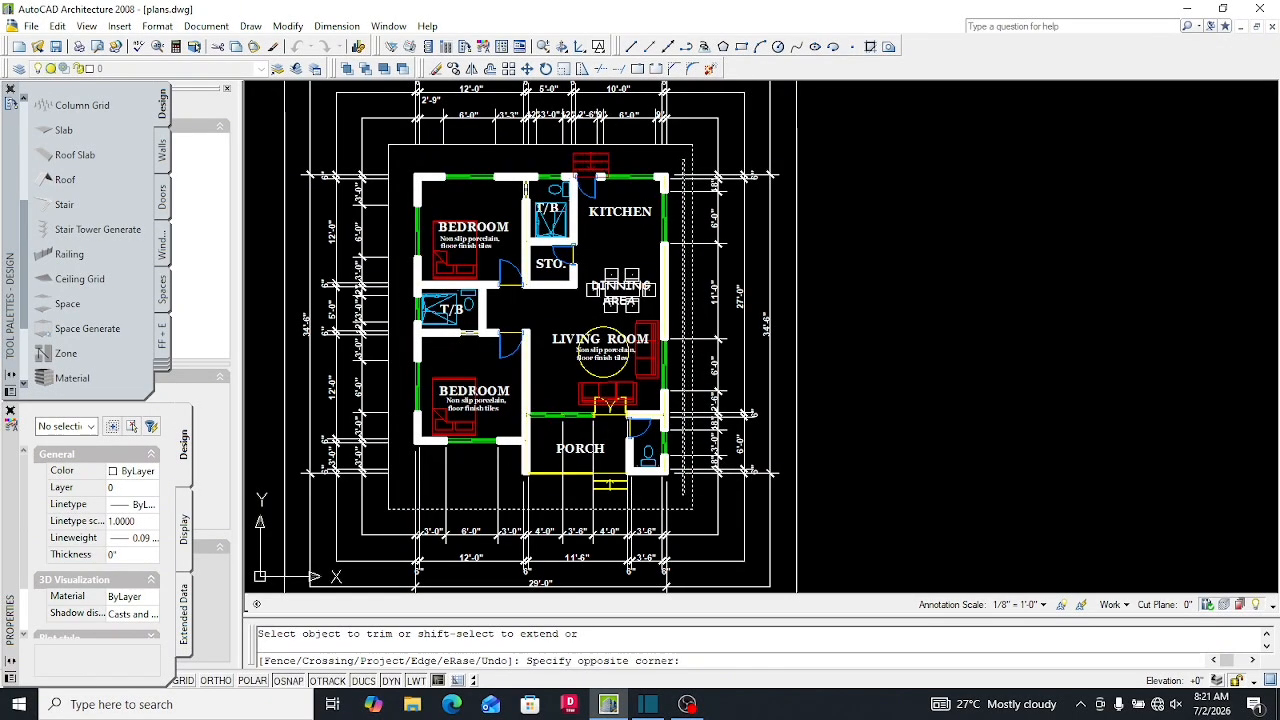
{"action": "scroll", "coordinate": [676, 484], "scroll_direction": "up", "scroll_amount": 3}
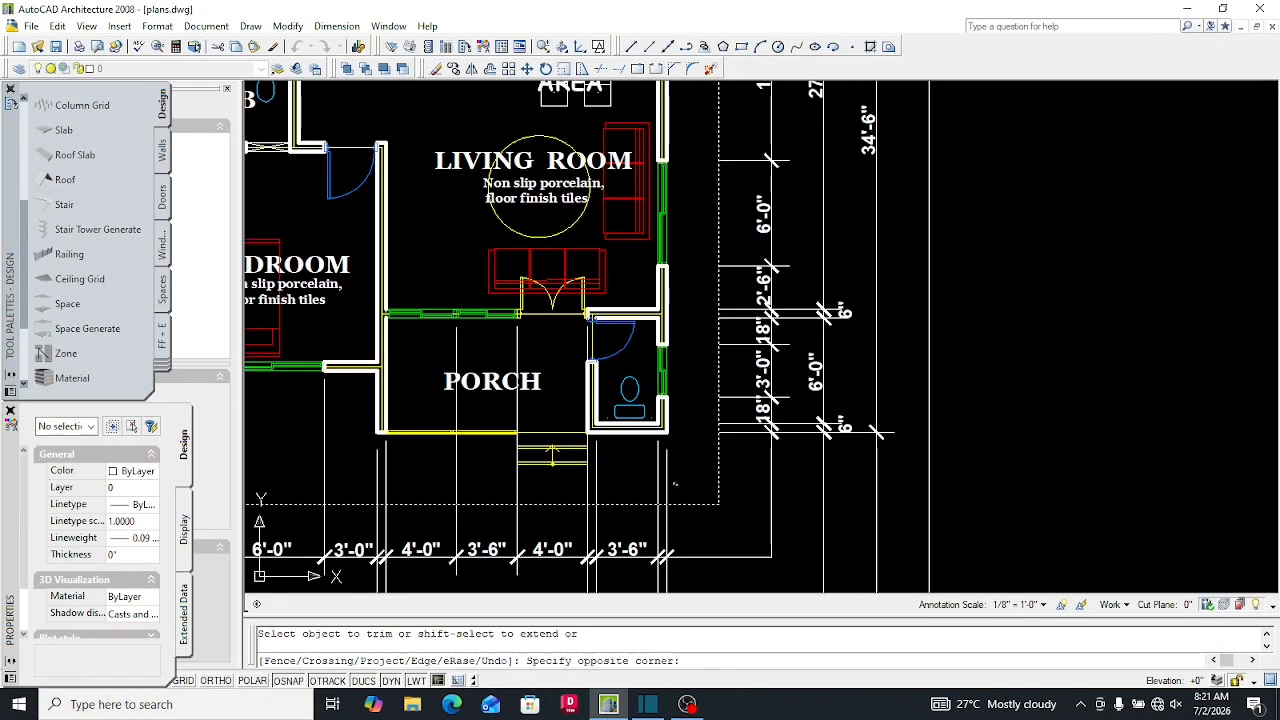
Trim the extension lines below the bedroom and porch back to the lower line of the innermost guide rectangle
{"action": "scroll", "coordinate": [675, 484], "scroll_direction": "down", "scroll_amount": 4}
{"action": "left_click", "coordinate": [464, 462]}
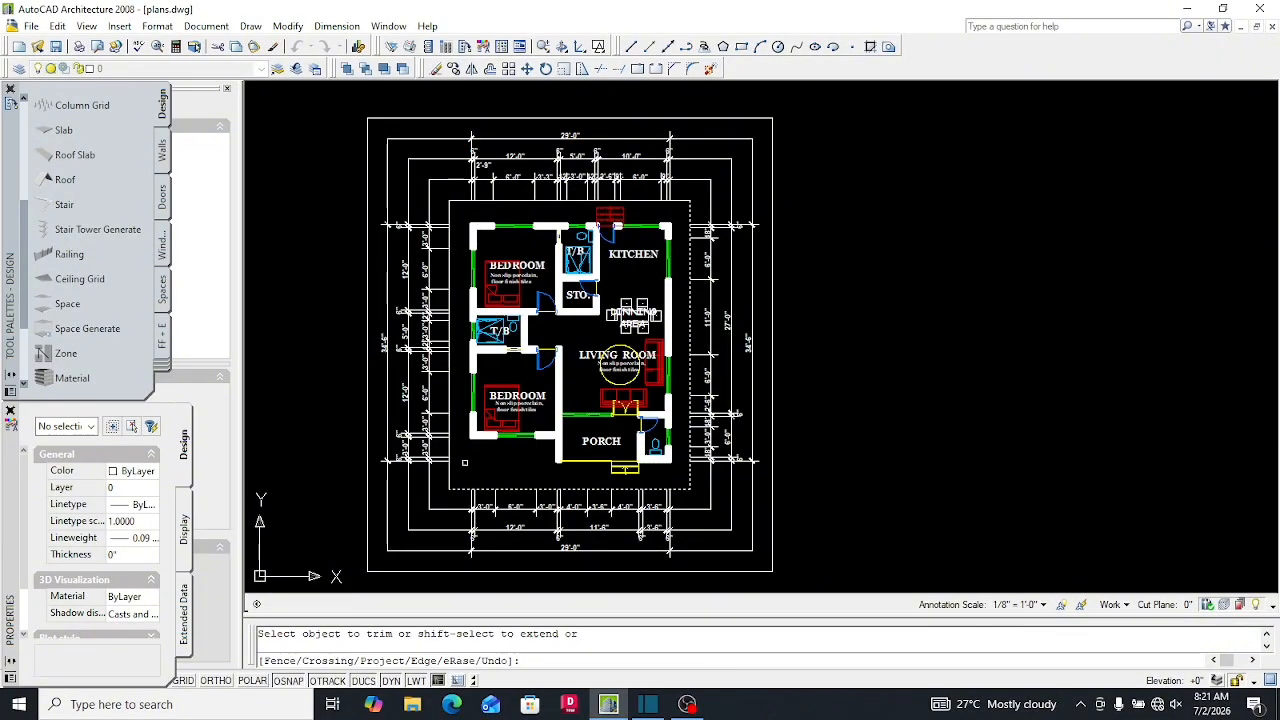
{"action": "scroll", "coordinate": [614, 477], "scroll_direction": "up", "scroll_amount": 4}
{"action": "scroll", "coordinate": [662, 483], "scroll_direction": "down", "scroll_amount": 6}
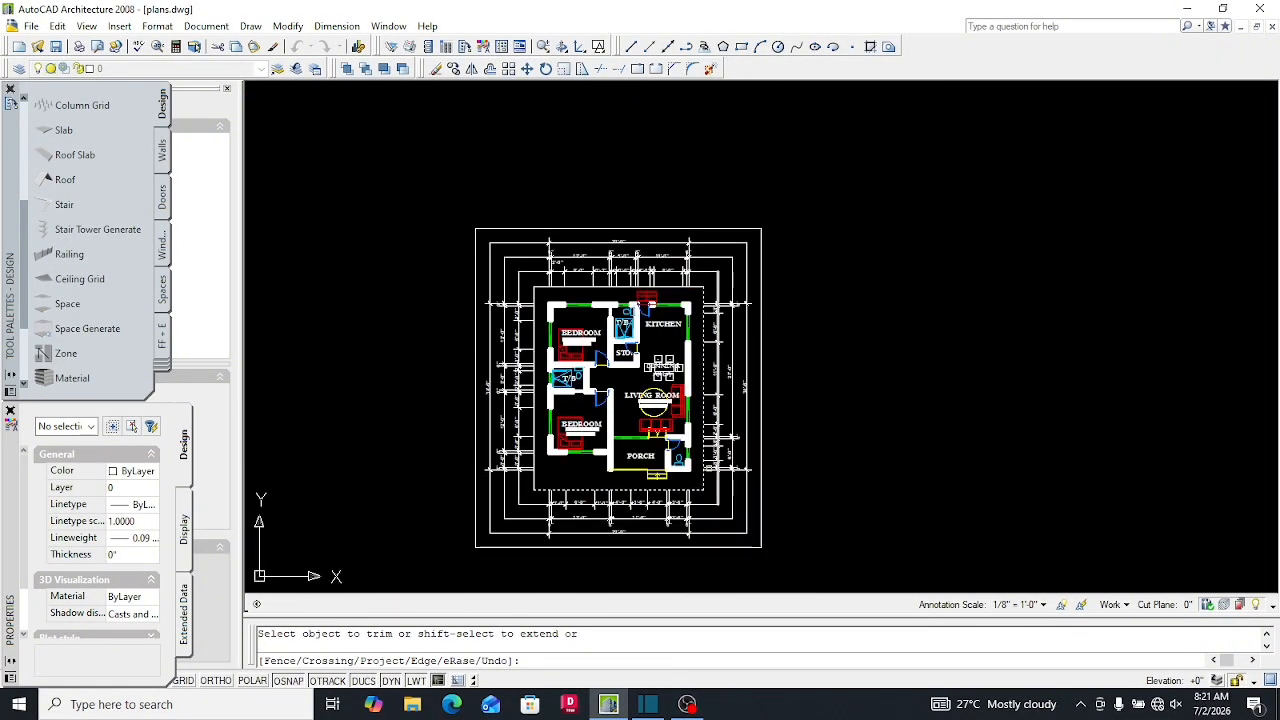
{"action": "key", "text": "Escape"}
Delete the four lines of the innermost guide rectangle around the floor plan
{"action": "scroll", "coordinate": [534, 290], "scroll_direction": "up", "scroll_amount": 5}
{"action": "left_click", "coordinate": [540, 303]}
{"action": "left_click", "coordinate": [521, 277]}
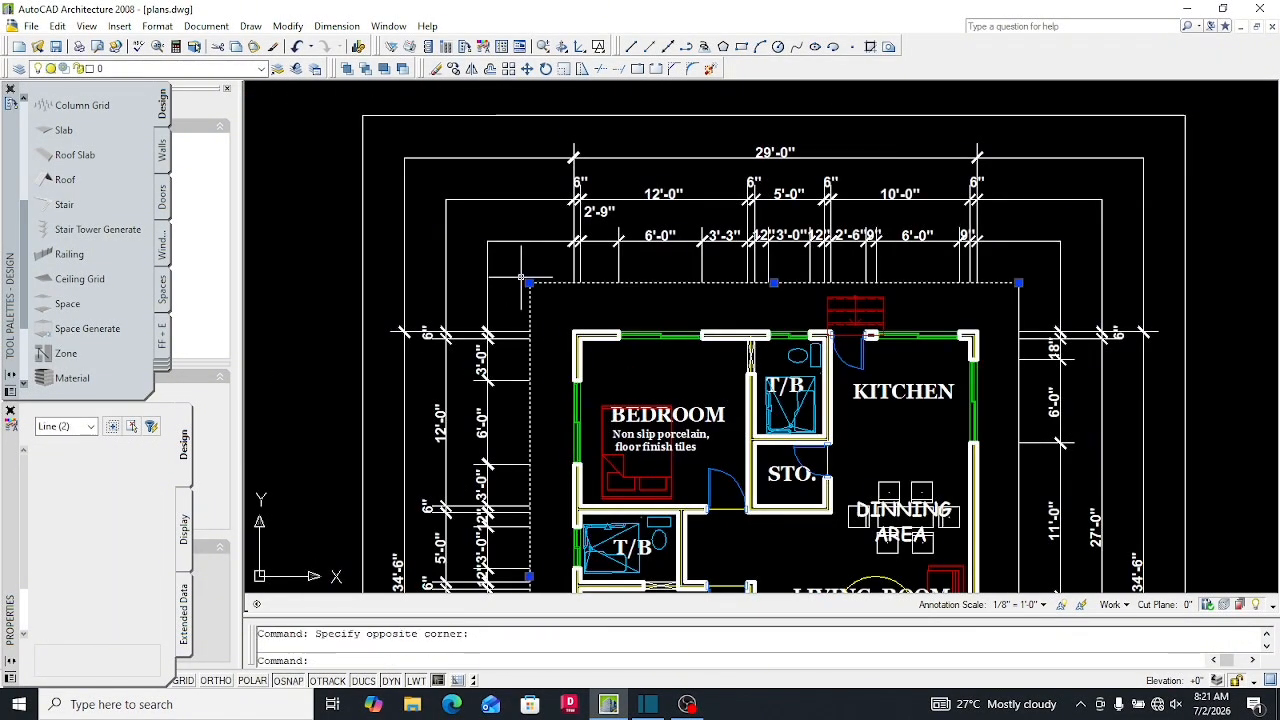
{"action": "scroll", "coordinate": [564, 408], "scroll_direction": "down", "scroll_amount": 2}
{"action": "scroll", "coordinate": [652, 489], "scroll_direction": "down", "scroll_amount": 4}
{"action": "scroll", "coordinate": [665, 520], "scroll_direction": "up", "scroll_amount": 4}
{"action": "scroll", "coordinate": [683, 549], "scroll_direction": "up", "scroll_amount": 3}
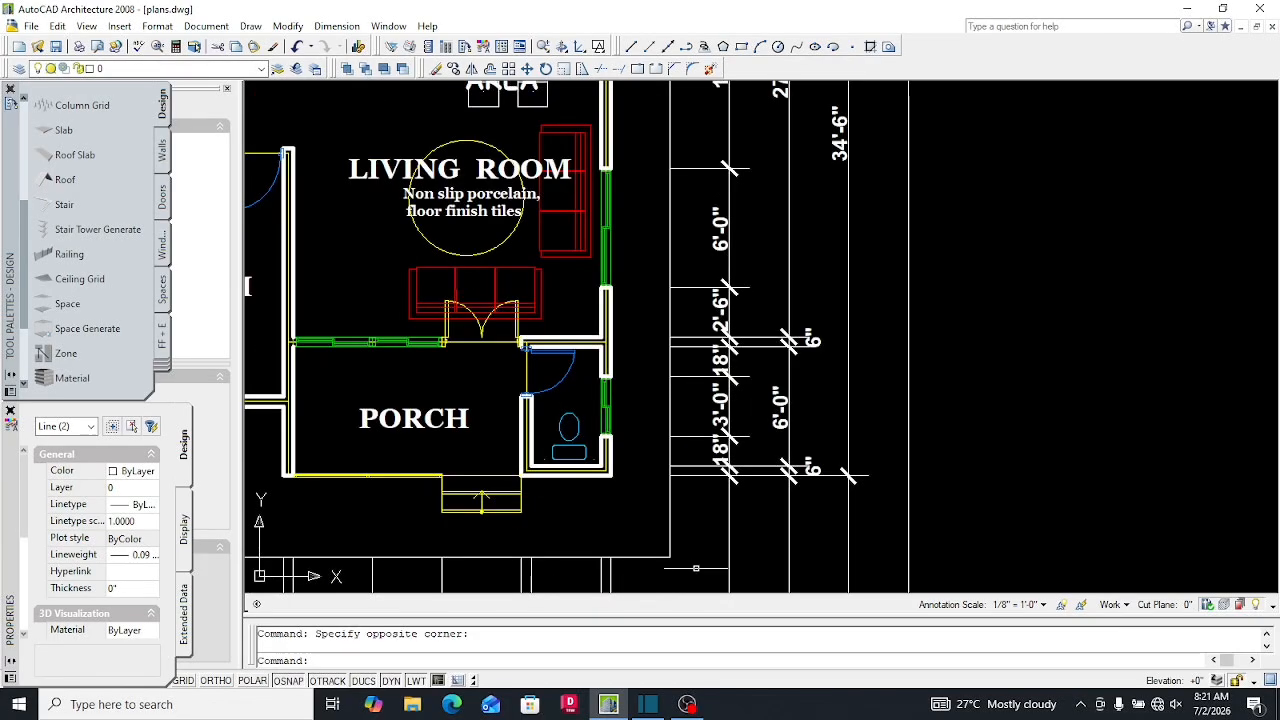
{"action": "left_click", "coordinate": [696, 524]}
{"action": "left_click", "coordinate": [640, 573]}
{"action": "key", "text": "Delete"}
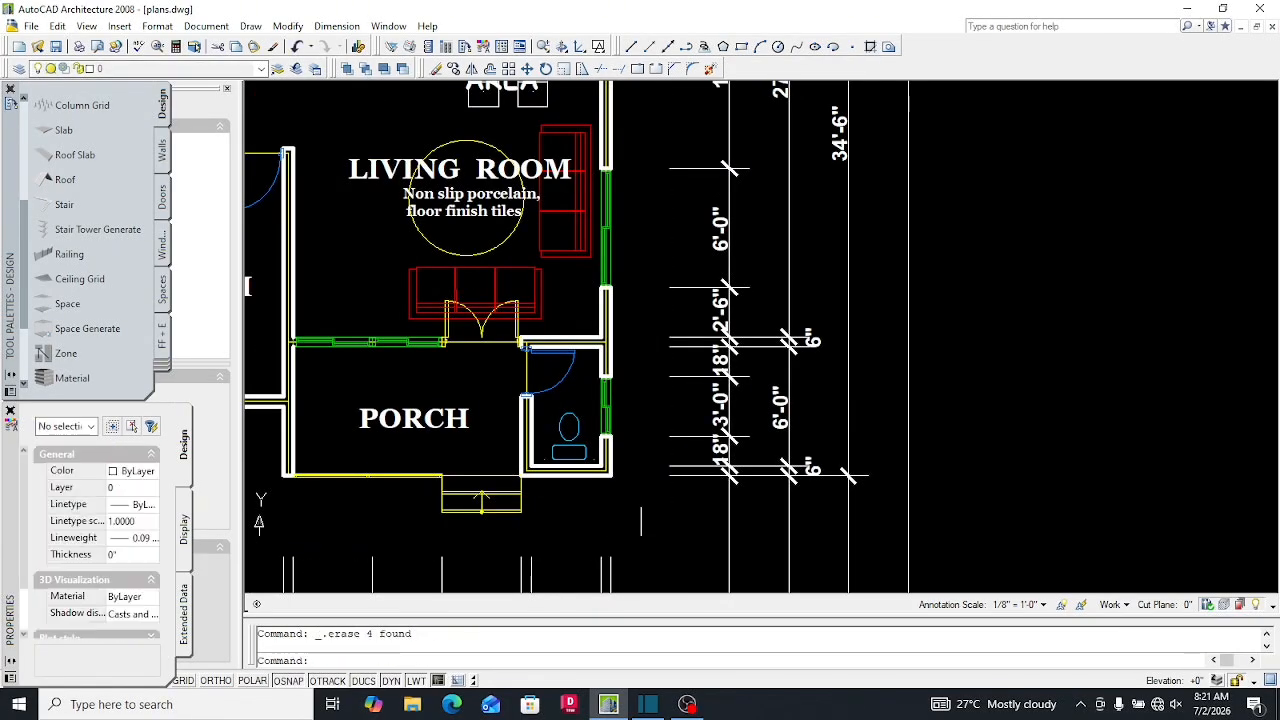
Examine the trimmed extension lines and dimension strings on all sides of the floor plan
{"action": "scroll", "coordinate": [682, 500], "scroll_direction": "down", "scroll_amount": 4}
{"action": "scroll", "coordinate": [618, 328], "scroll_direction": "up", "scroll_amount": 5}
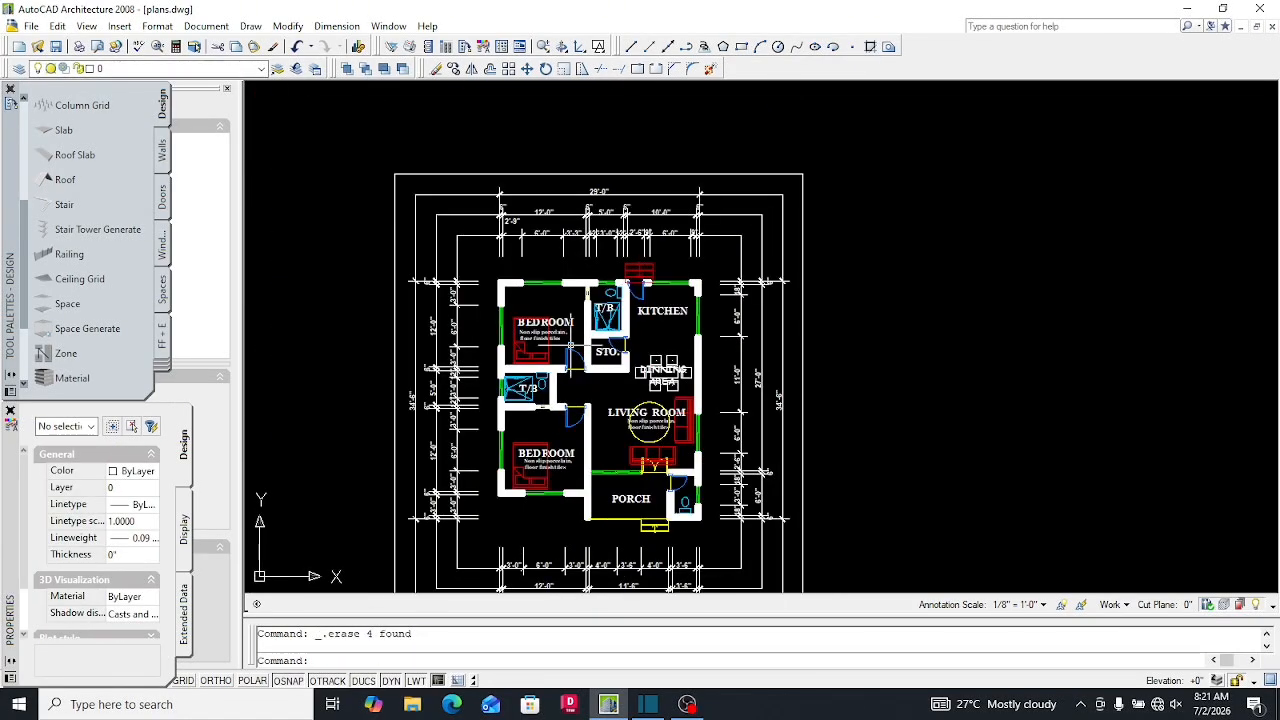
{"action": "scroll", "coordinate": [654, 261], "scroll_direction": "down", "scroll_amount": 4}
{"action": "scroll", "coordinate": [570, 490], "scroll_direction": "up", "scroll_amount": 5}
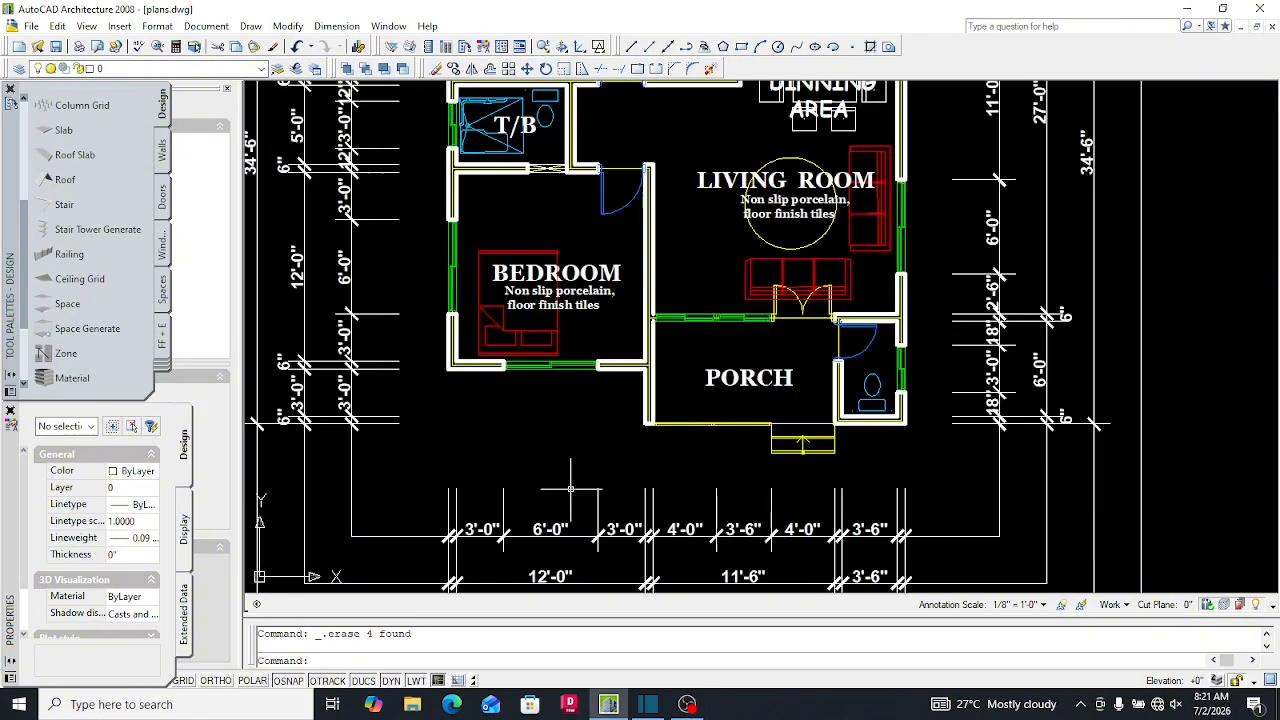
{"action": "scroll", "coordinate": [507, 472], "scroll_direction": "down", "scroll_amount": 5}
{"action": "scroll", "coordinate": [474, 255], "scroll_direction": "up", "scroll_amount": 3}
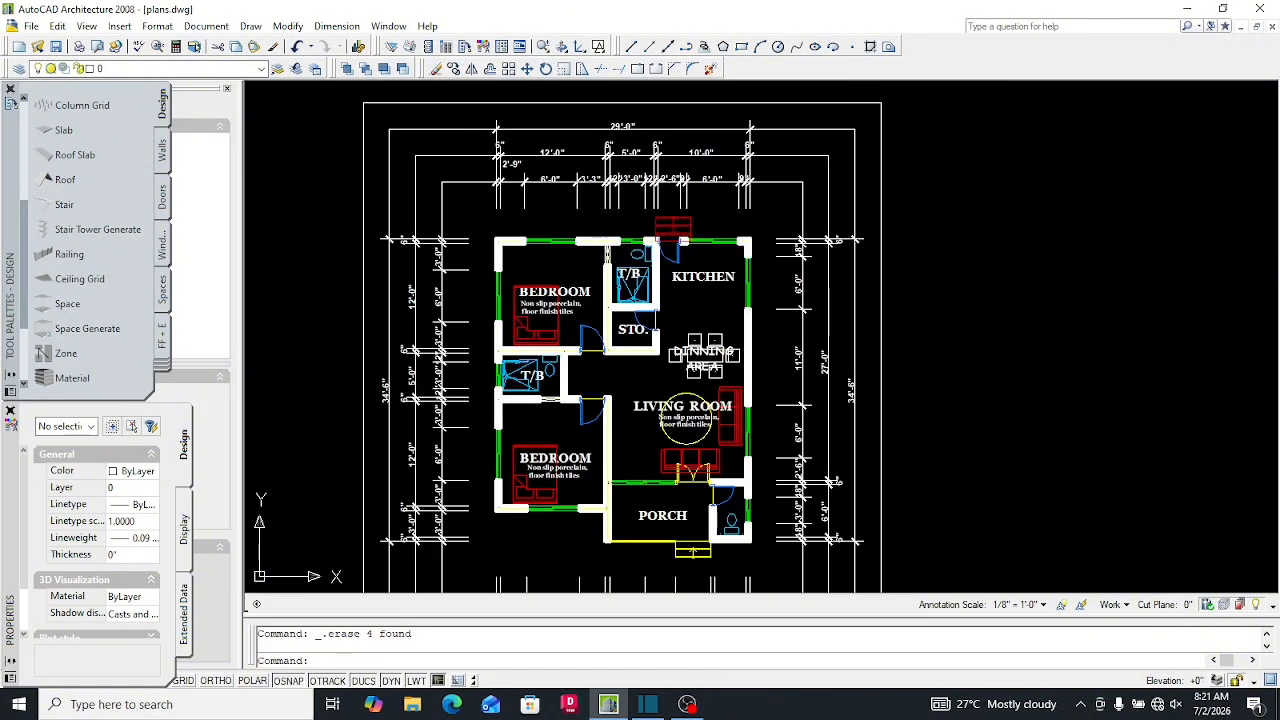
{"action": "scroll", "coordinate": [671, 283], "scroll_direction": "down", "scroll_amount": 4}
{"action": "scroll", "coordinate": [690, 262], "scroll_direction": "up", "scroll_amount": 5}
{"action": "scroll", "coordinate": [695, 265], "scroll_direction": "down", "scroll_amount": 3}
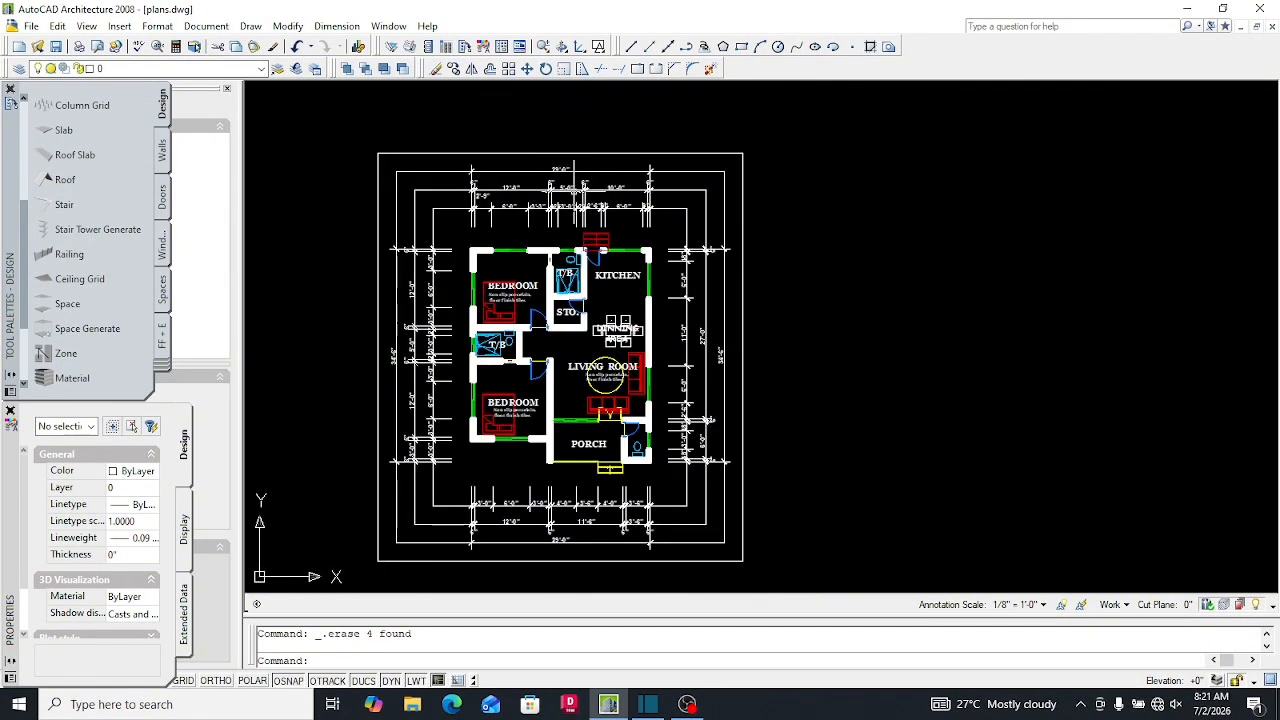
{"action": "scroll", "coordinate": [650, 365], "scroll_direction": "up", "scroll_amount": 4}
{"action": "scroll", "coordinate": [650, 365], "scroll_direction": "down", "scroll_amount": 2}
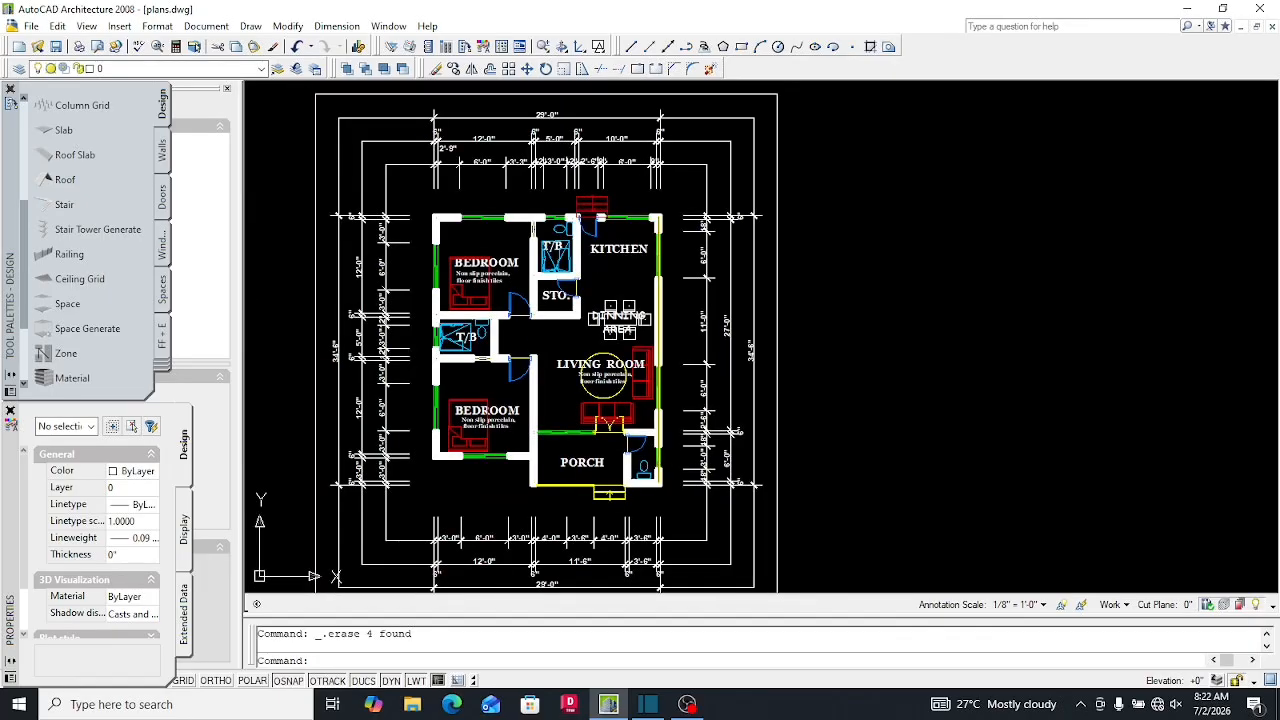
Delete the three guide rectangles running through the dimension strings, keeping the outermost border
{"action": "scroll", "coordinate": [366, 138], "scroll_direction": "up", "scroll_amount": 3}
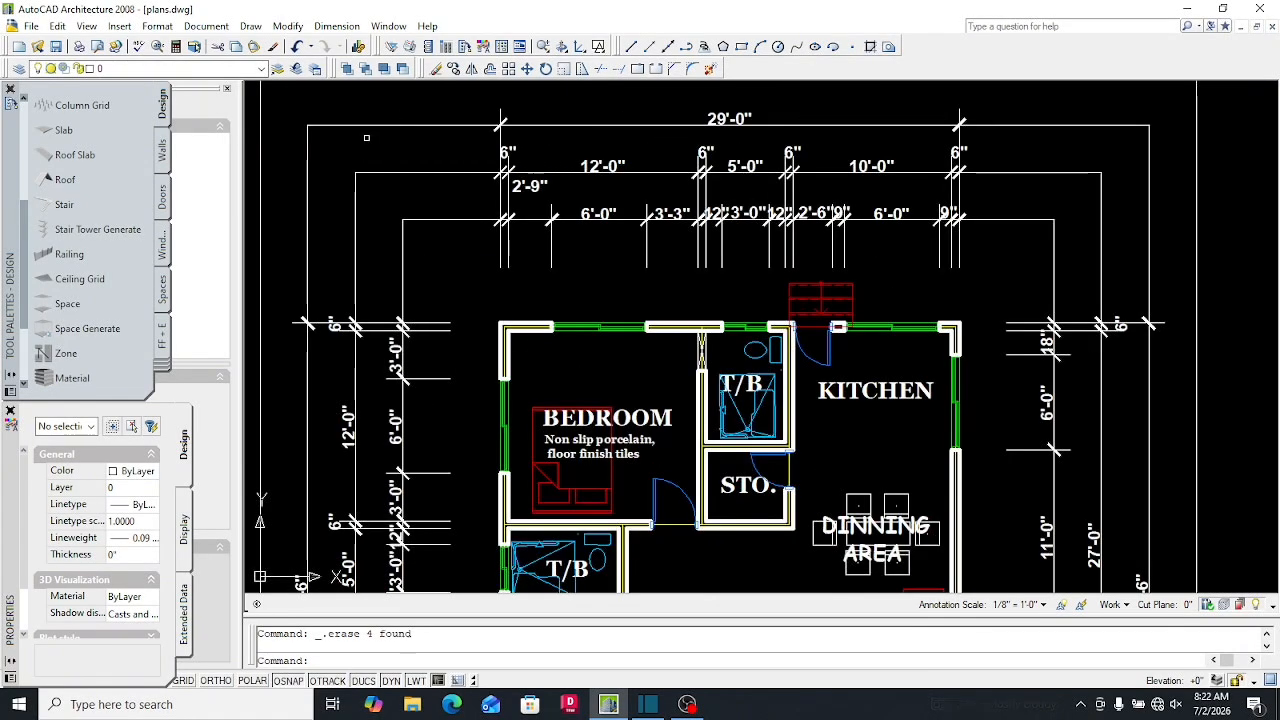
{"action": "left_click", "coordinate": [412, 233]}
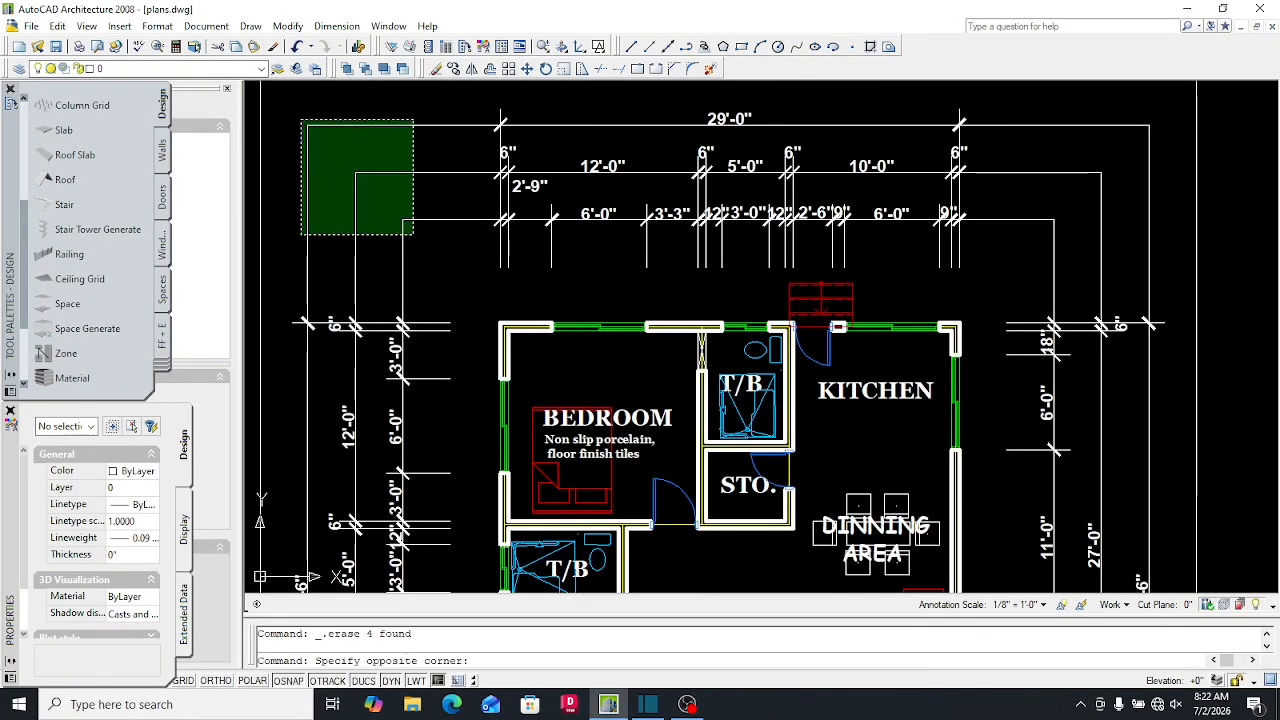
{"action": "left_click", "coordinate": [302, 121]}
{"action": "scroll", "coordinate": [600, 350], "scroll_direction": "down", "scroll_amount": 5}
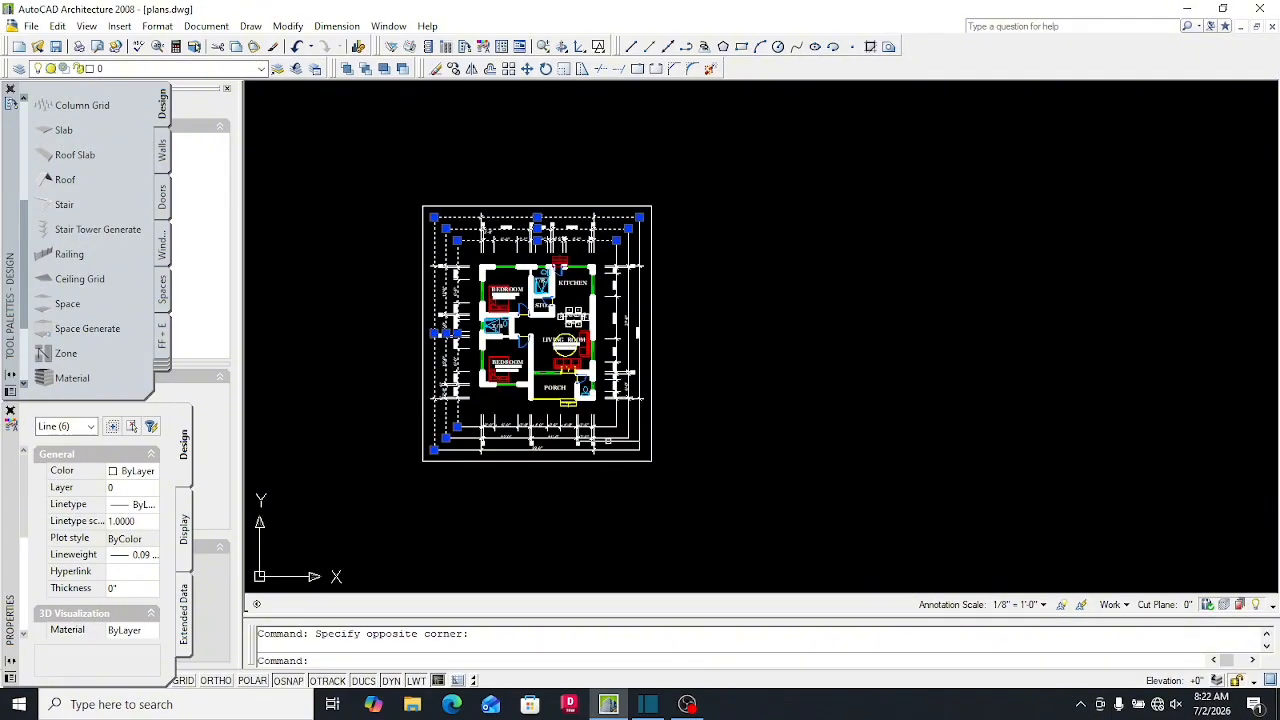
{"action": "scroll", "coordinate": [670, 455], "scroll_direction": "up", "scroll_amount": 2}
{"action": "left_click", "coordinate": [686, 462]}
{"action": "left_click", "coordinate": [613, 387]}
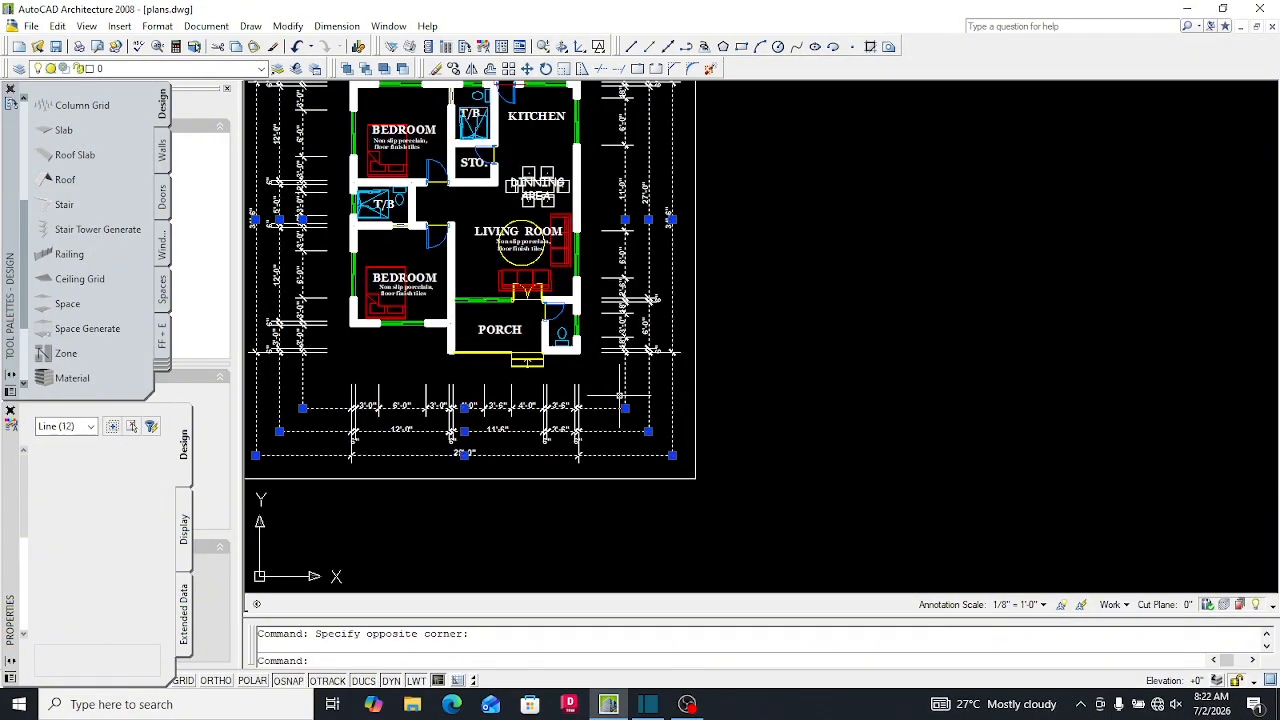
{"action": "key", "text": "Delete"}
{"action": "scroll", "coordinate": [663, 380], "scroll_direction": "down", "scroll_amount": 4}
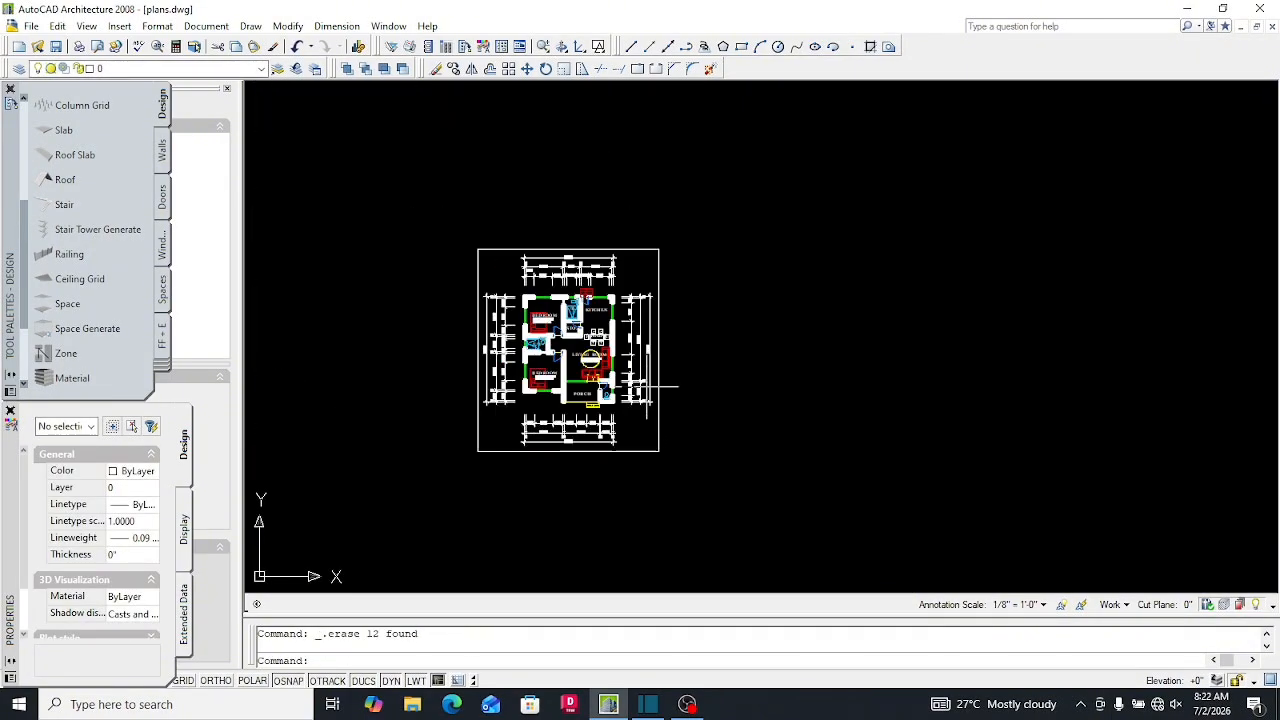
{"action": "scroll", "coordinate": [632, 320], "scroll_direction": "up", "scroll_amount": 3}
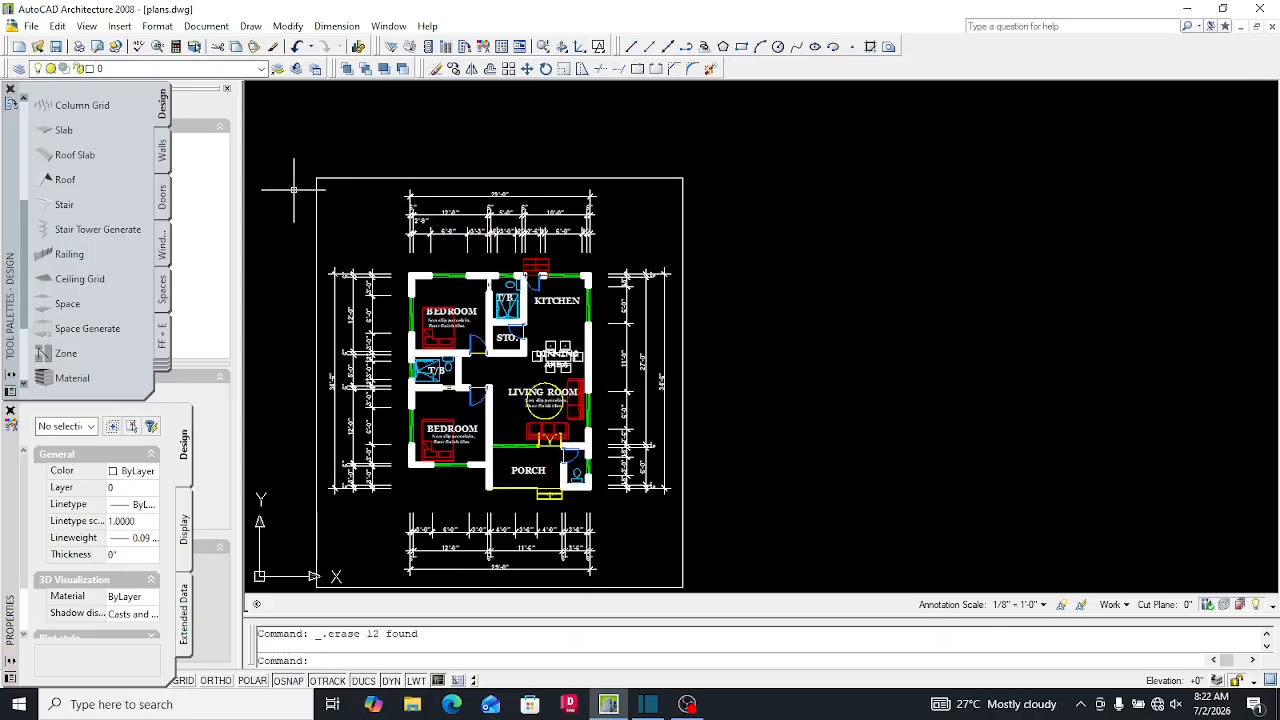
{"action": "scroll", "coordinate": [685, 172], "scroll_direction": "down", "scroll_amount": 3}
{"action": "scroll", "coordinate": [640, 329], "scroll_direction": "up", "scroll_amount": 2}
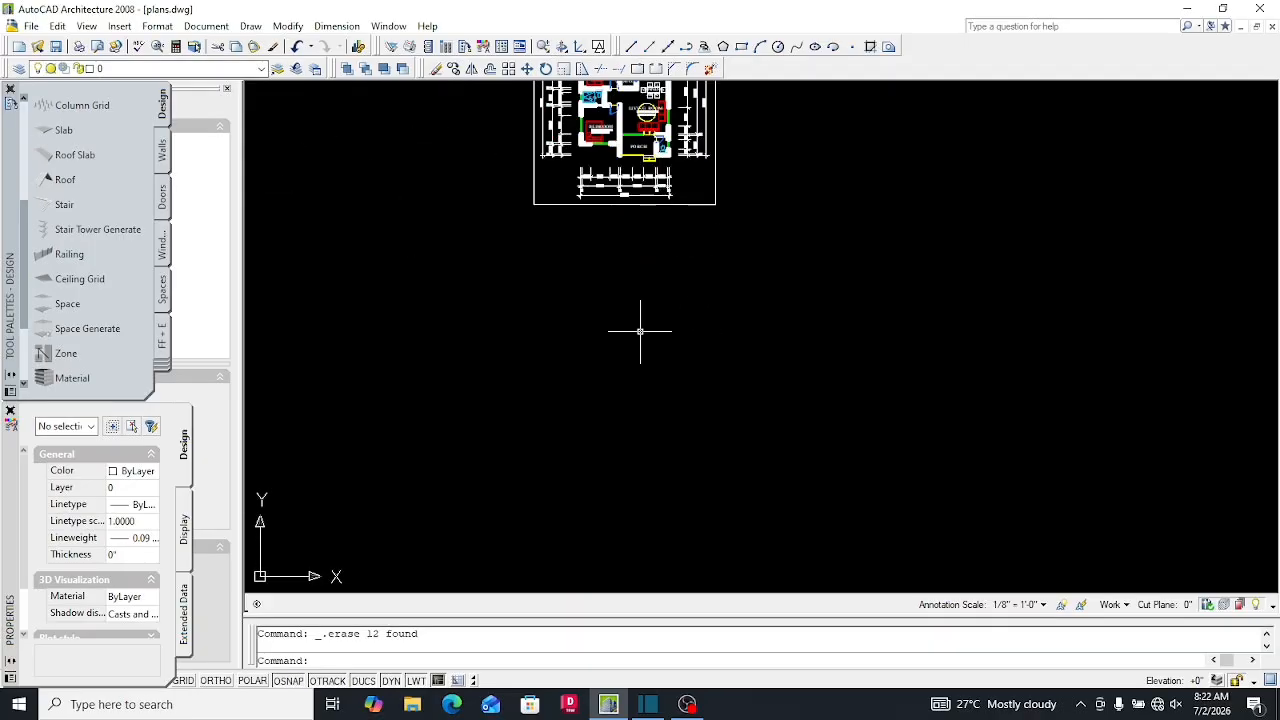
{"action": "scroll", "coordinate": [598, 372], "scroll_direction": "down", "scroll_amount": 1}
{"action": "scroll", "coordinate": [586, 180], "scroll_direction": "up", "scroll_amount": 5}
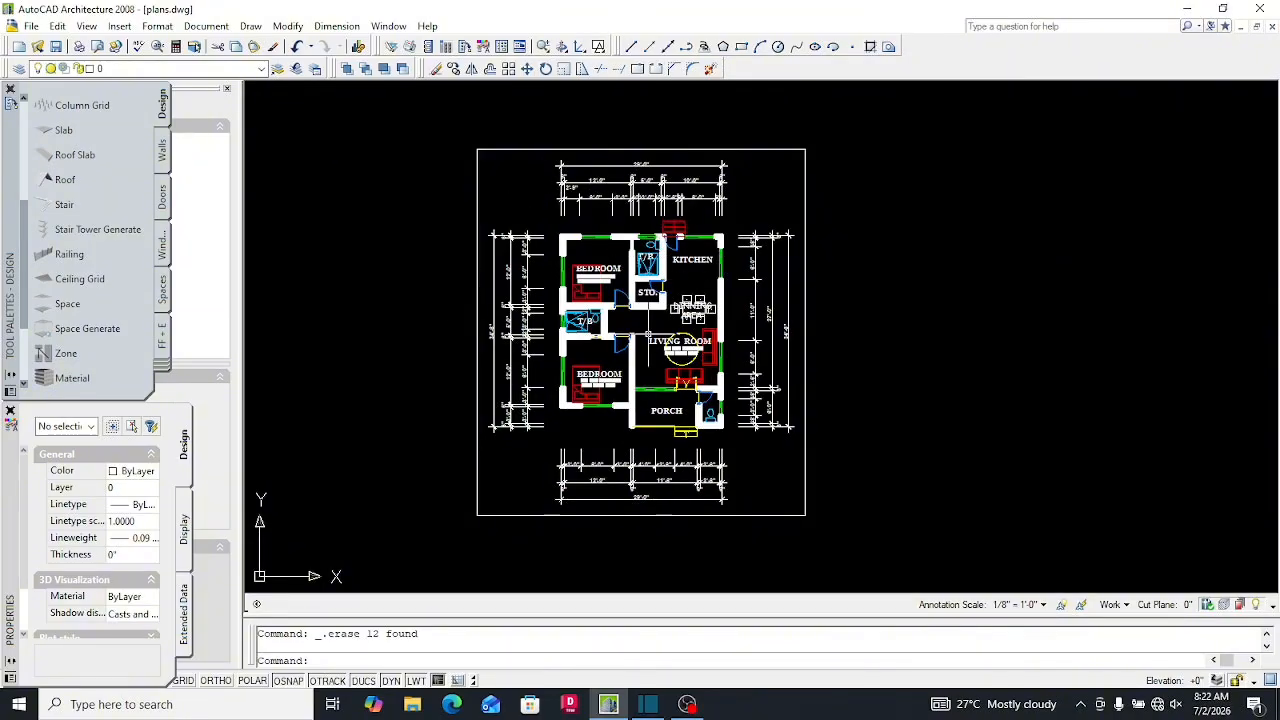
Review the whole floor plan, its cleaned-up dimension strings and the remaining outer border at close and overall scale
{"action": "scroll", "coordinate": [663, 432], "scroll_direction": "up", "scroll_amount": 3}
{"action": "scroll", "coordinate": [663, 432], "scroll_direction": "down", "scroll_amount": 3}
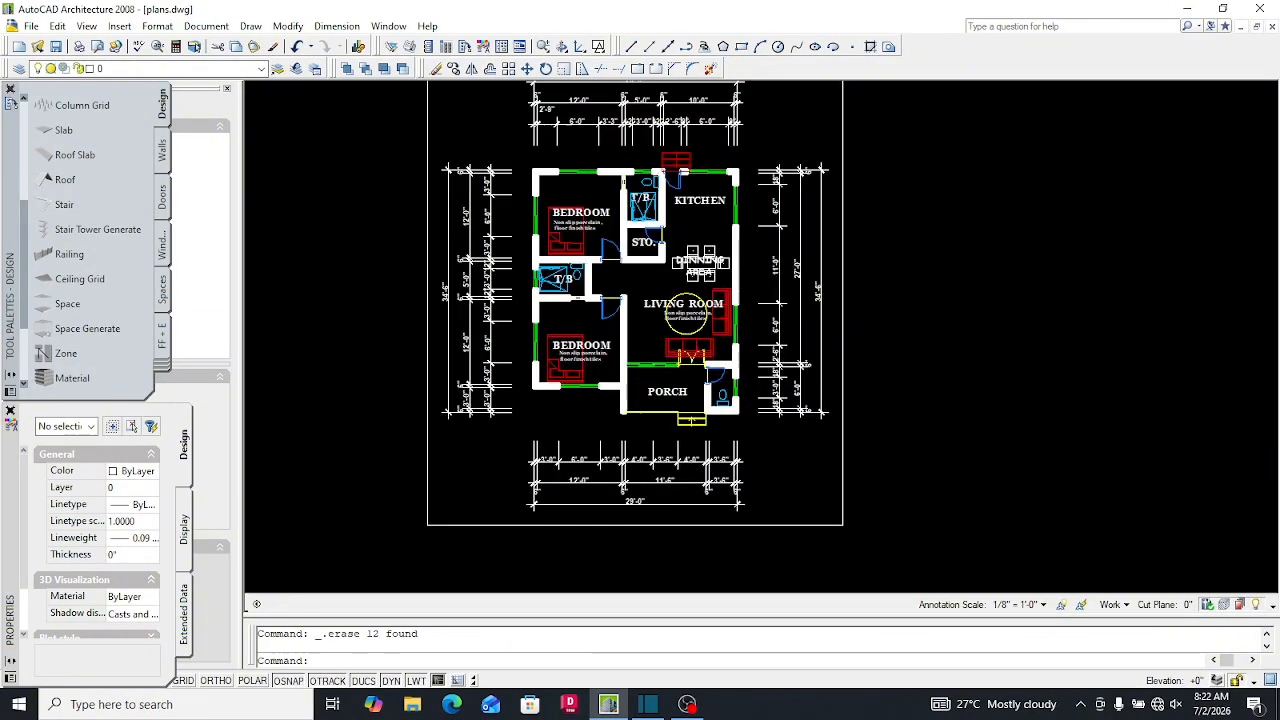
{"action": "scroll", "coordinate": [705, 398], "scroll_direction": "up", "scroll_amount": 2}
{"action": "scroll", "coordinate": [644, 345], "scroll_direction": "up", "scroll_amount": 5}
{"action": "scroll", "coordinate": [622, 385], "scroll_direction": "down", "scroll_amount": 4}
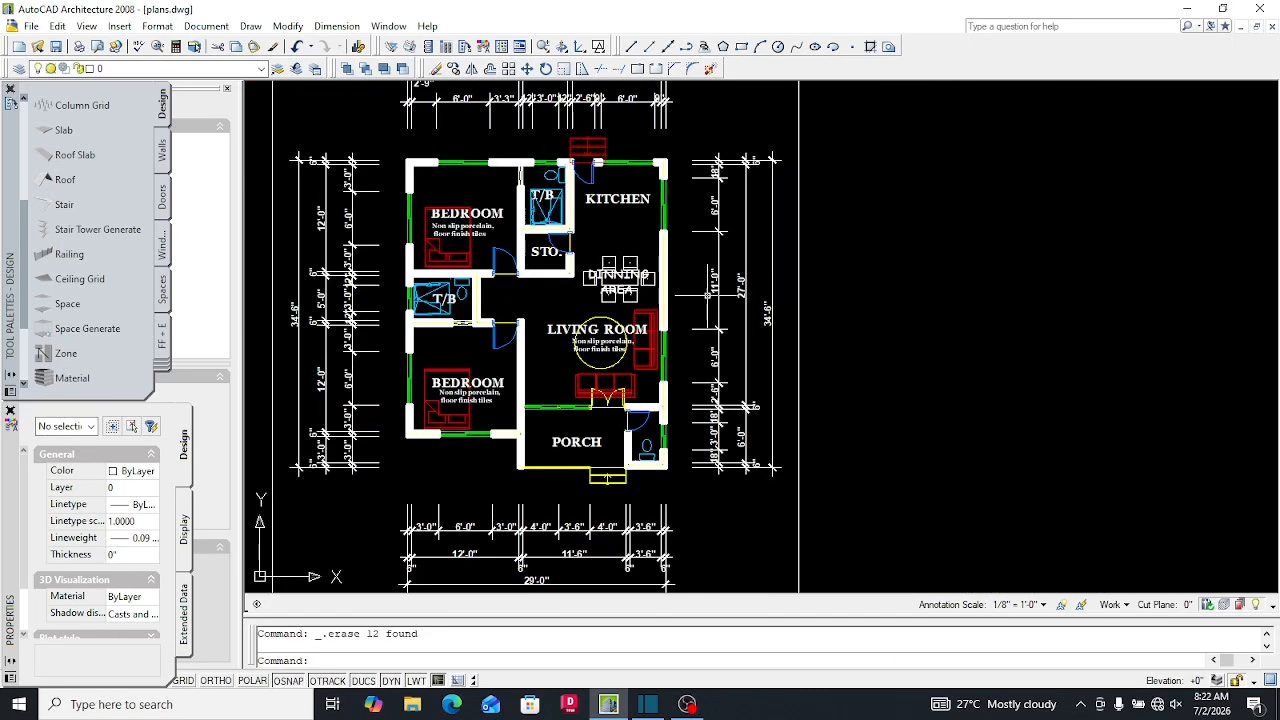
{"action": "scroll", "coordinate": [541, 382], "scroll_direction": "down", "scroll_amount": 3}
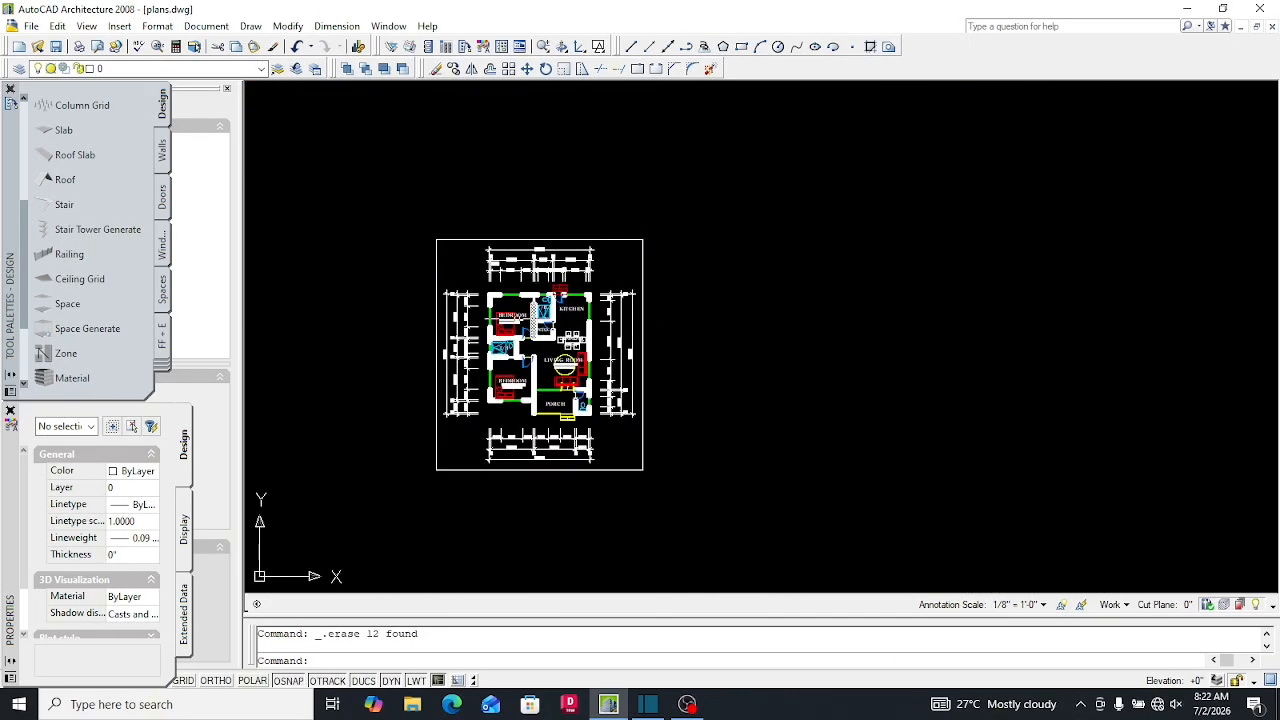
{"action": "scroll", "coordinate": [489, 340], "scroll_direction": "up", "scroll_amount": 3}
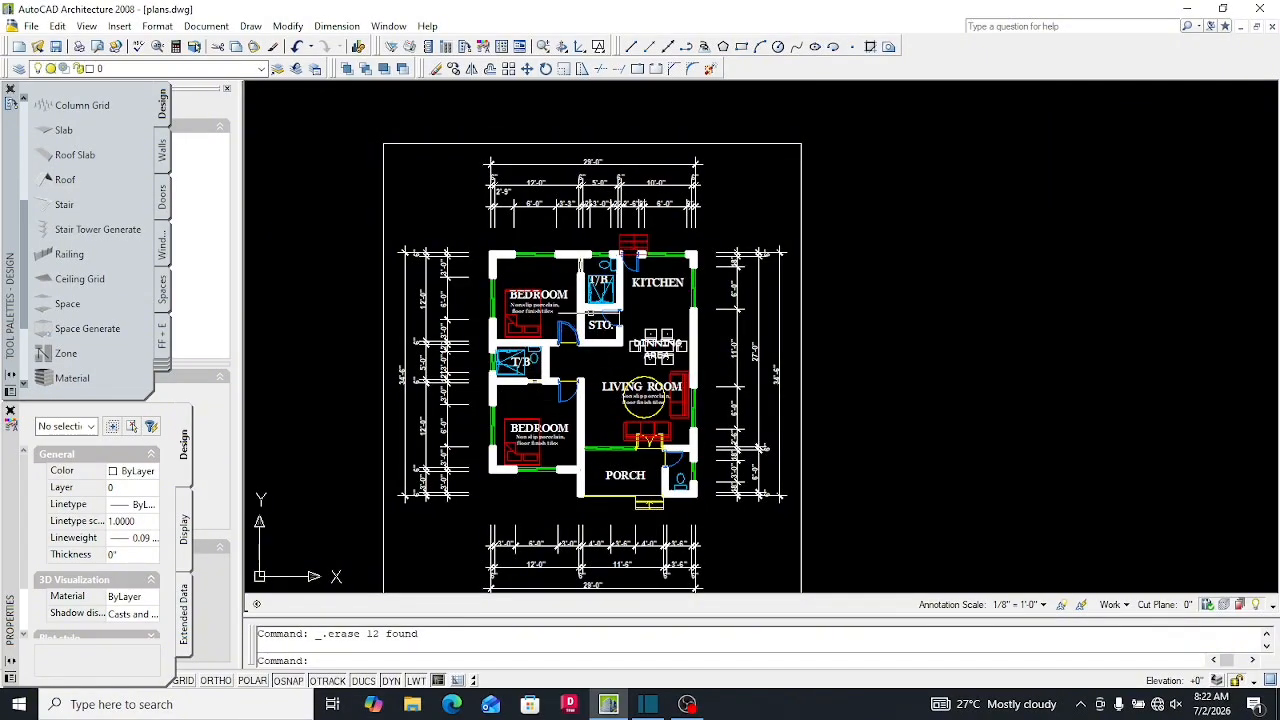
{"action": "scroll", "coordinate": [575, 398], "scroll_direction": "up", "scroll_amount": 3}
{"action": "scroll", "coordinate": [580, 398], "scroll_direction": "down", "scroll_amount": 4}
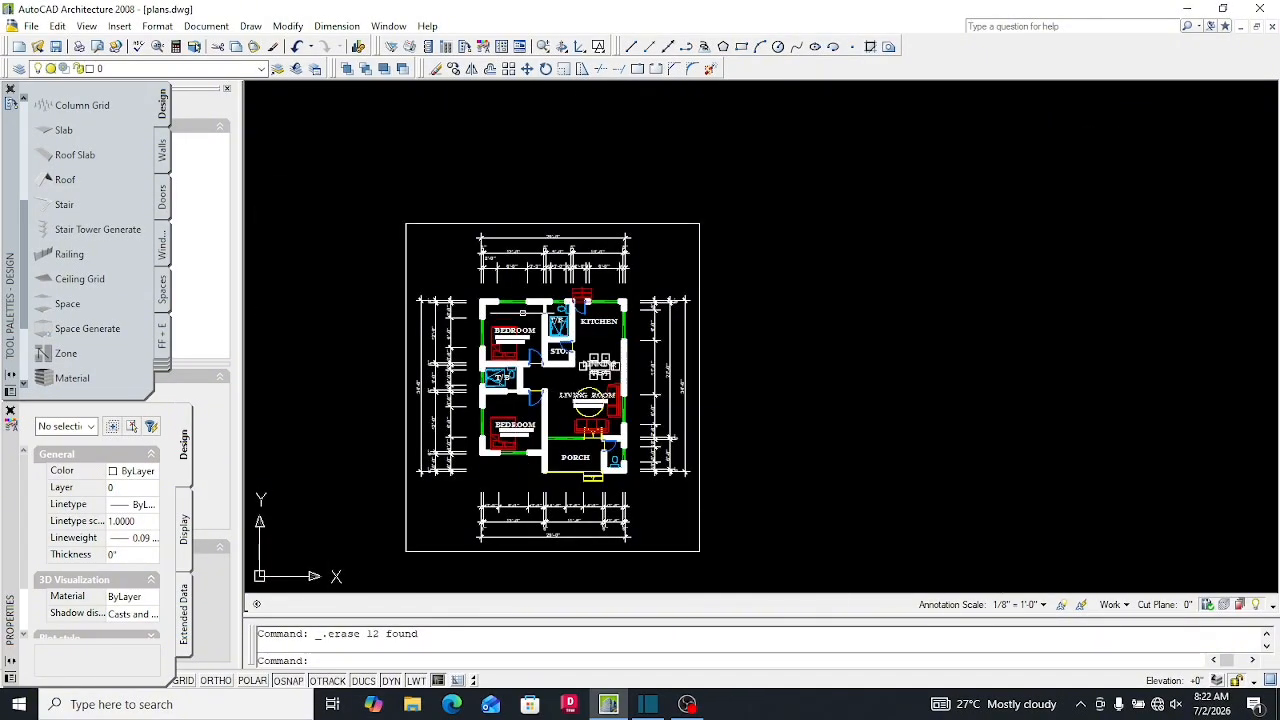
{"action": "scroll", "coordinate": [524, 313], "scroll_direction": "up", "scroll_amount": 3}
{"action": "scroll", "coordinate": [565, 305], "scroll_direction": "down", "scroll_amount": 4}
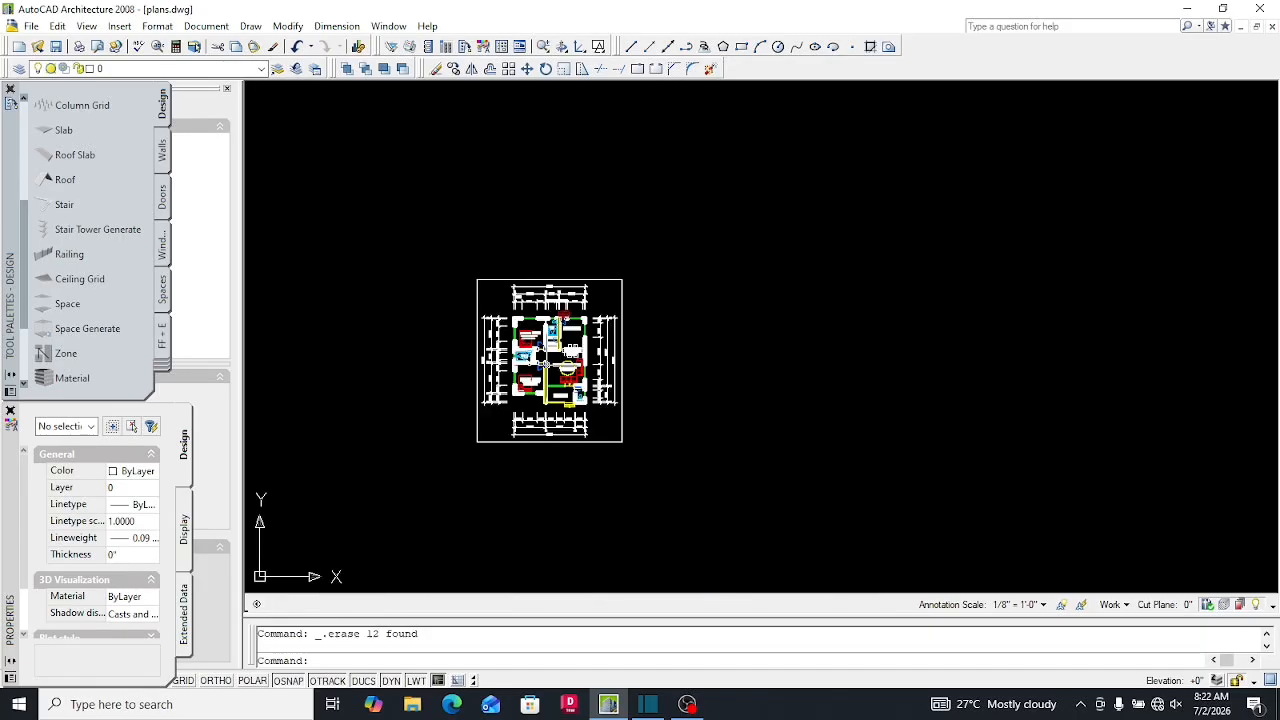
{"action": "scroll", "coordinate": [545, 365], "scroll_direction": "up", "scroll_amount": 3}
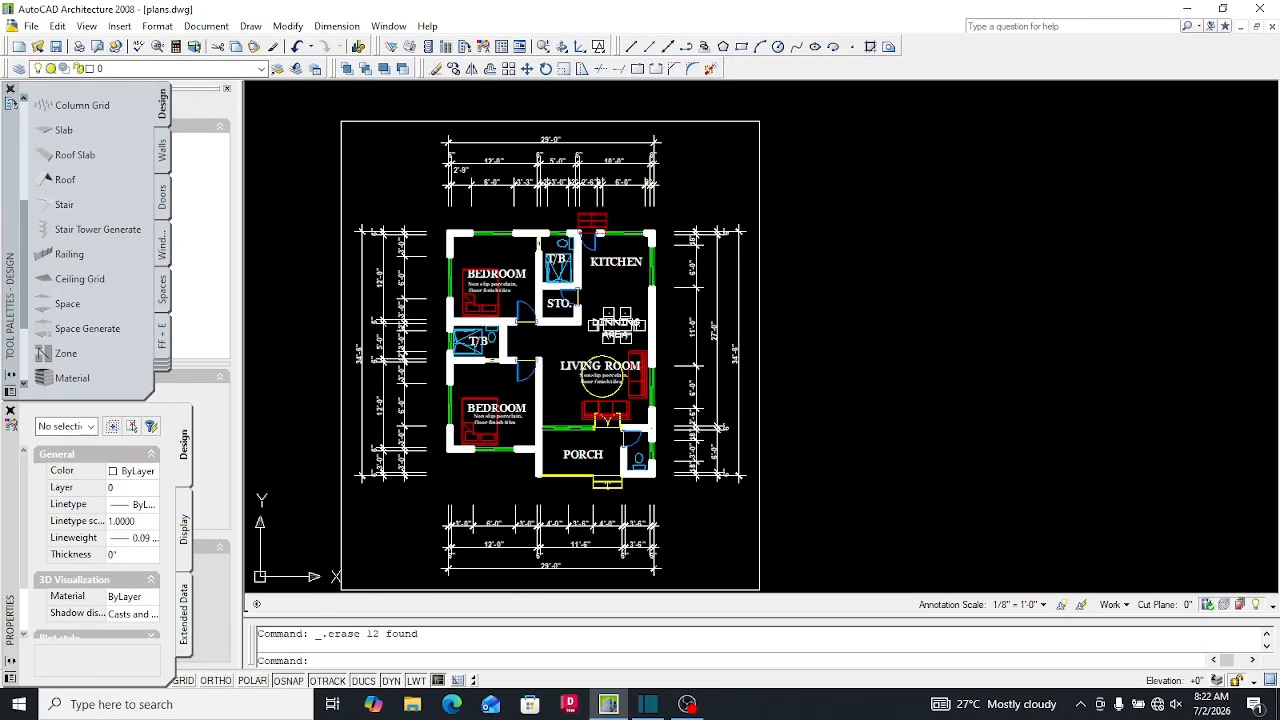
{"action": "scroll", "coordinate": [530, 340], "scroll_direction": "down", "scroll_amount": 4}
{"action": "scroll", "coordinate": [530, 340], "scroll_direction": "up", "scroll_amount": 3}
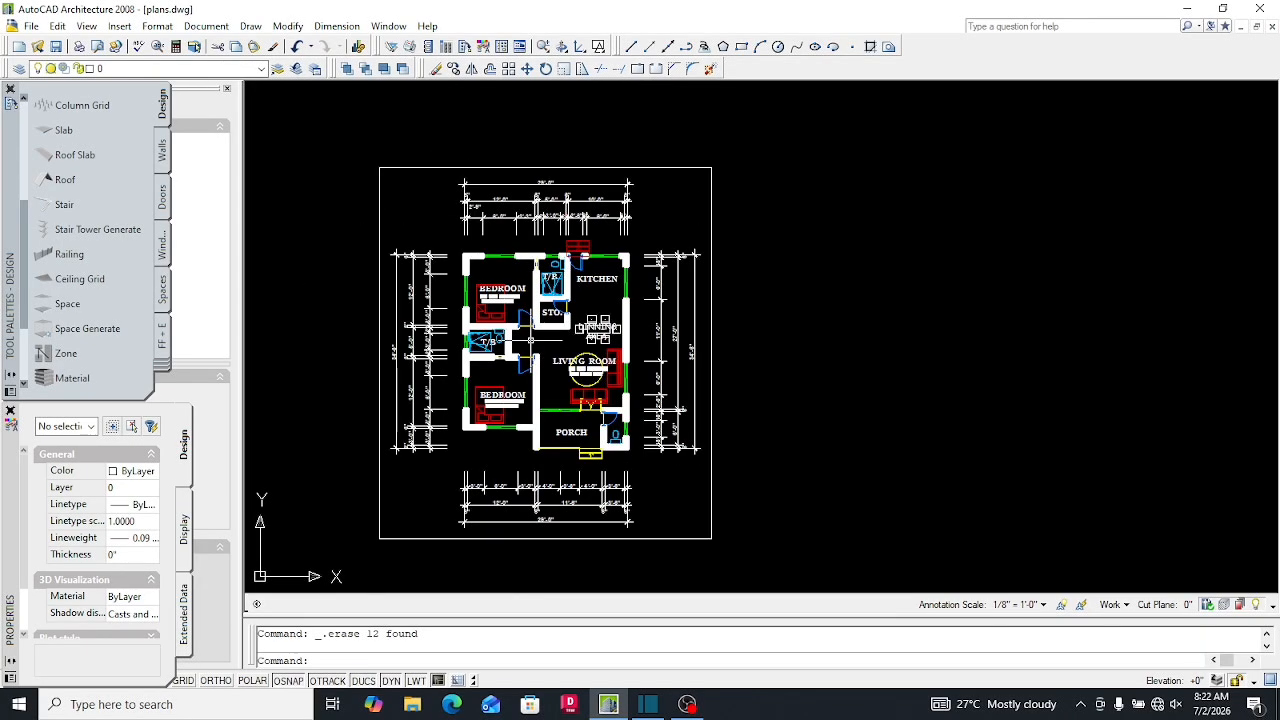